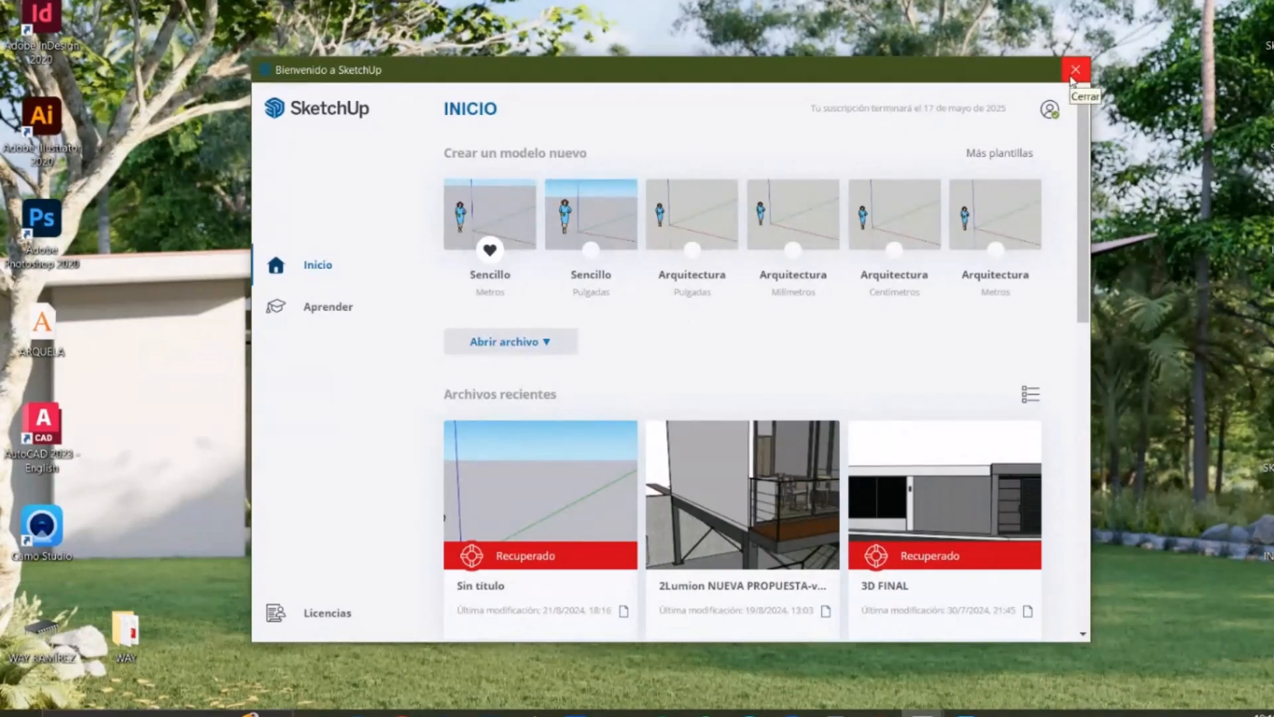
Close the welcome window, switch to the empty SketchUp model, and pin the default tray open with Etiquetas collapsed
left_click(1074, 70)
left_click(915, 713)
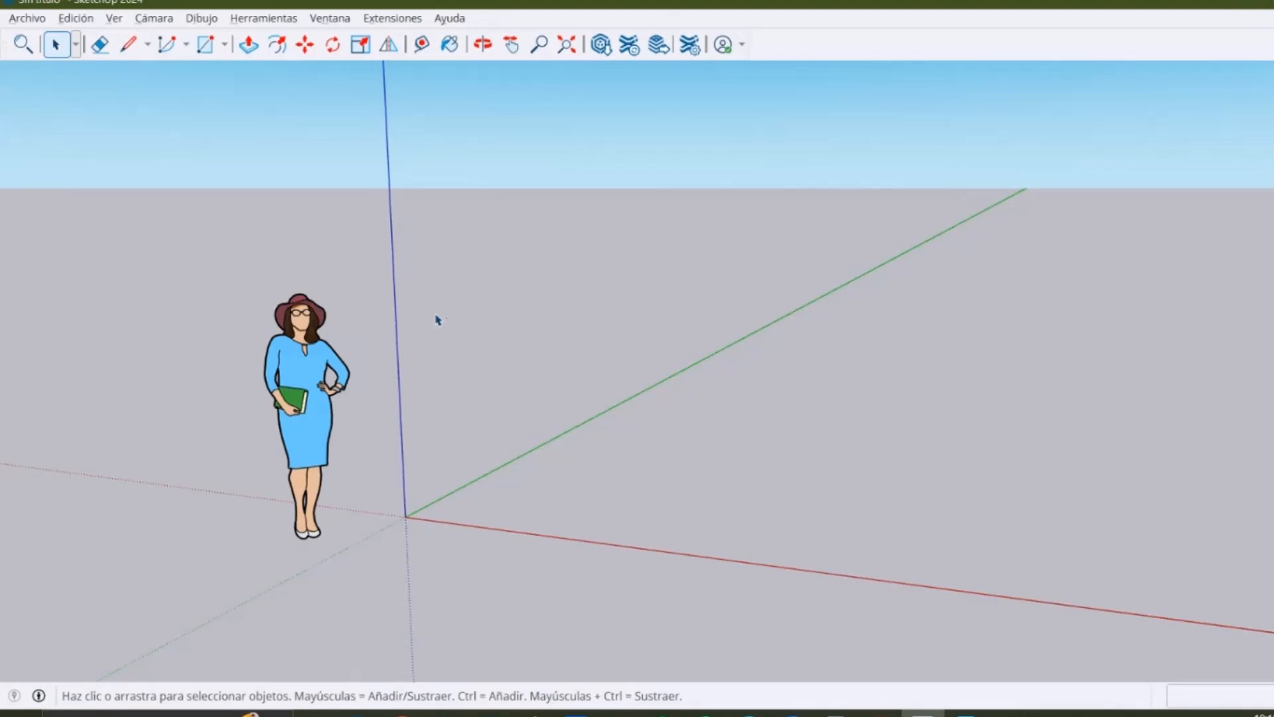
mouse_move(1273, 166)
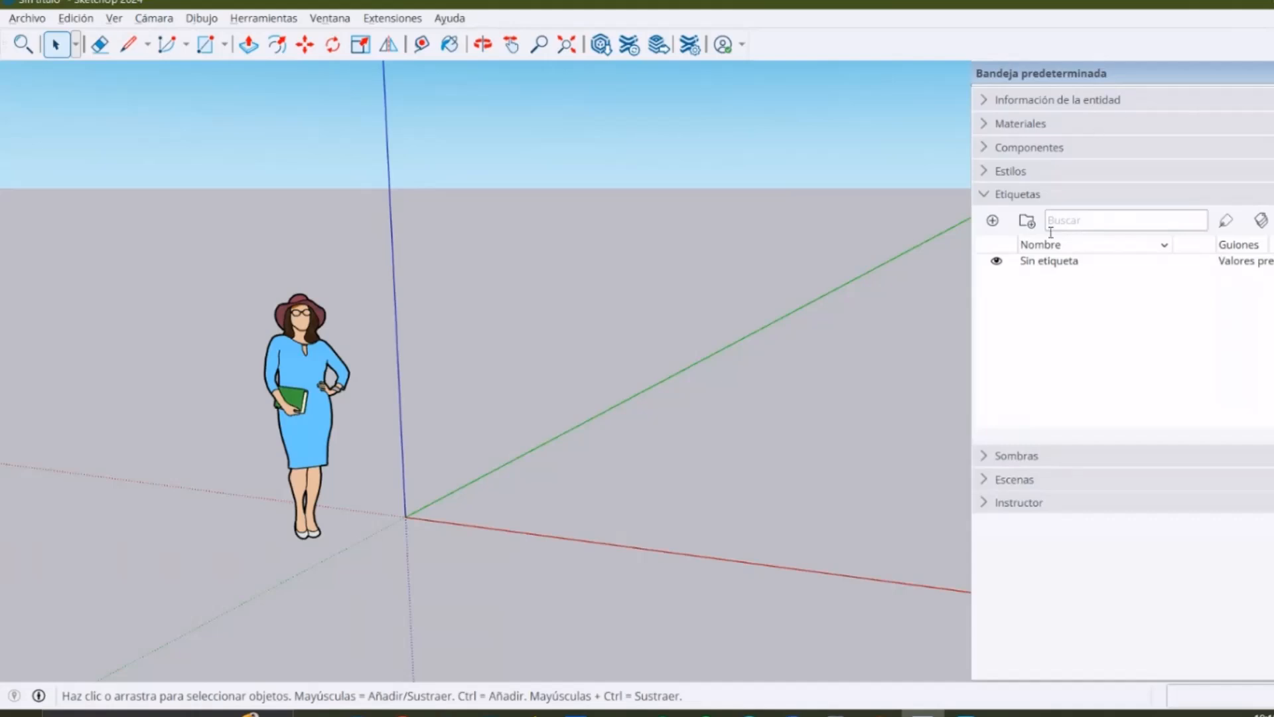
left_click(1226, 195)
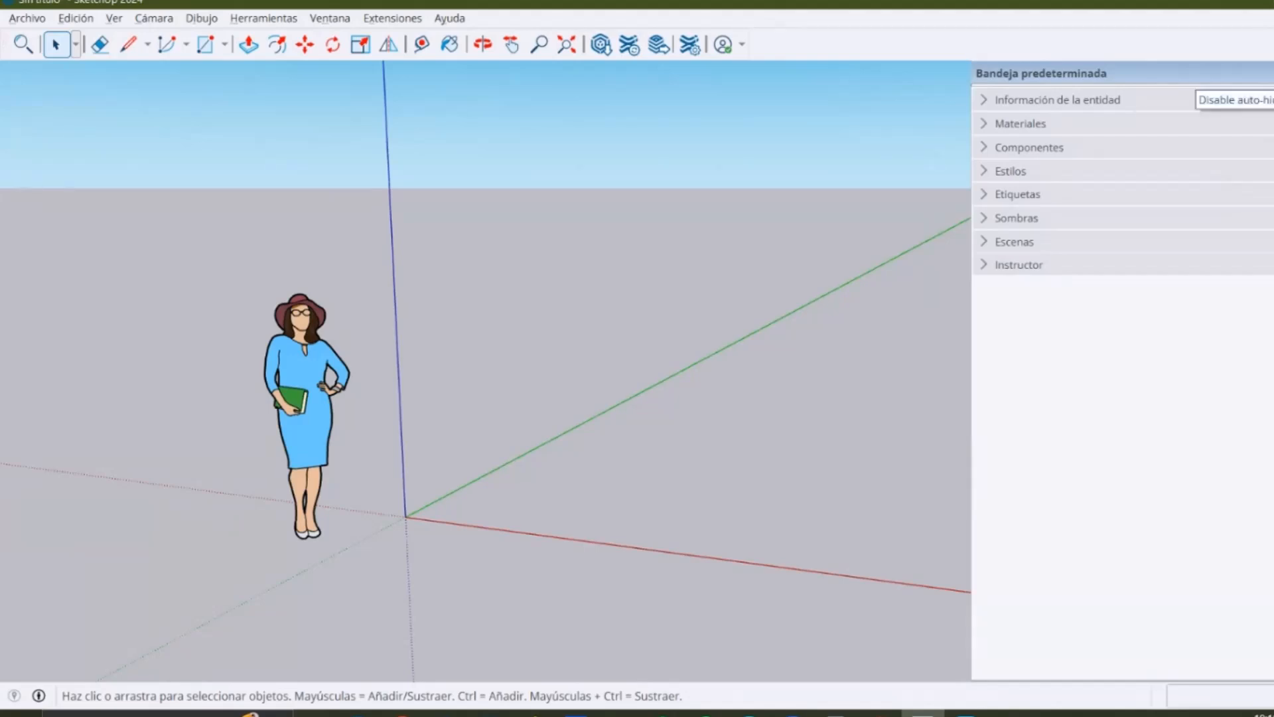
left_click(1271, 73)
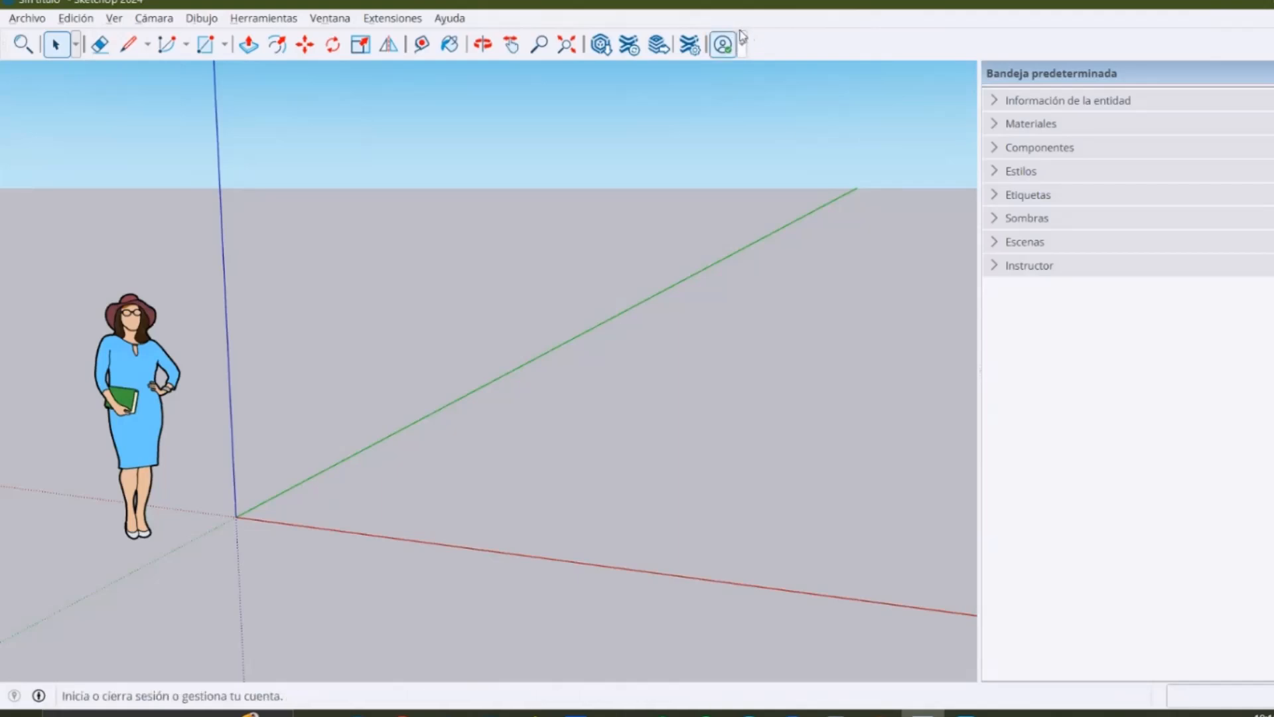
left_click(444, 18)
mouse_move(372, 18)
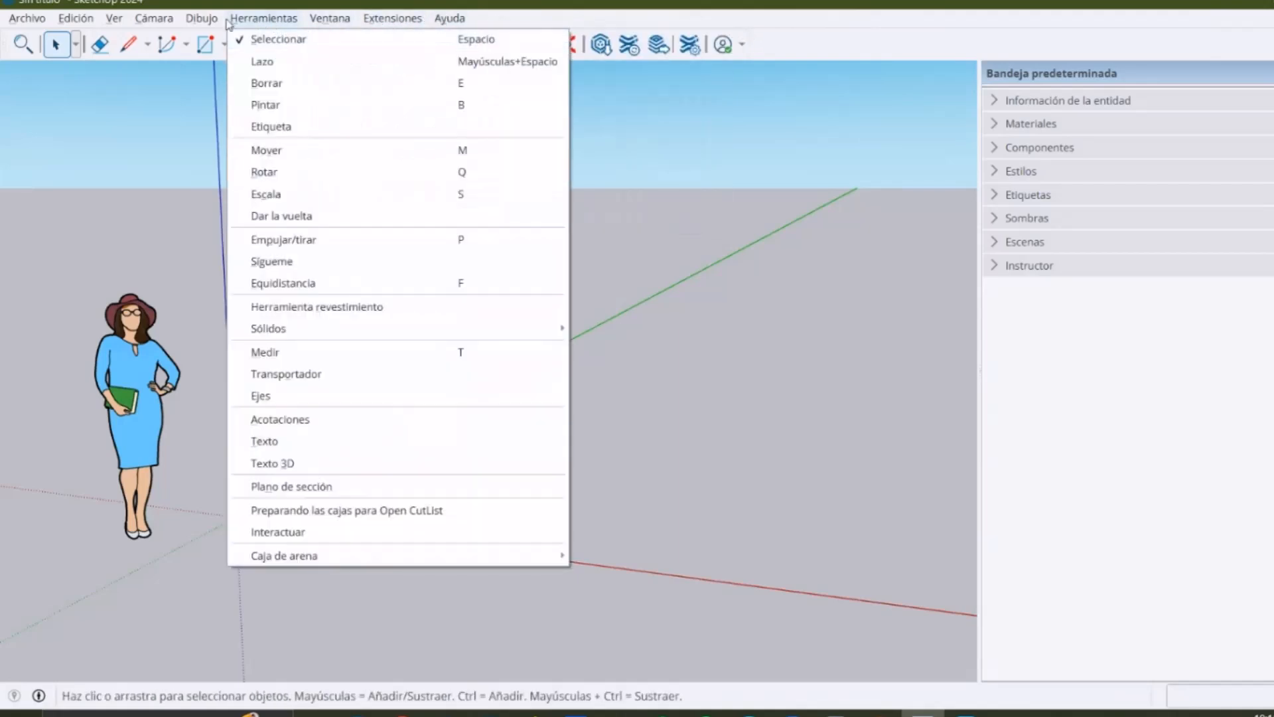
mouse_move(20, 18)
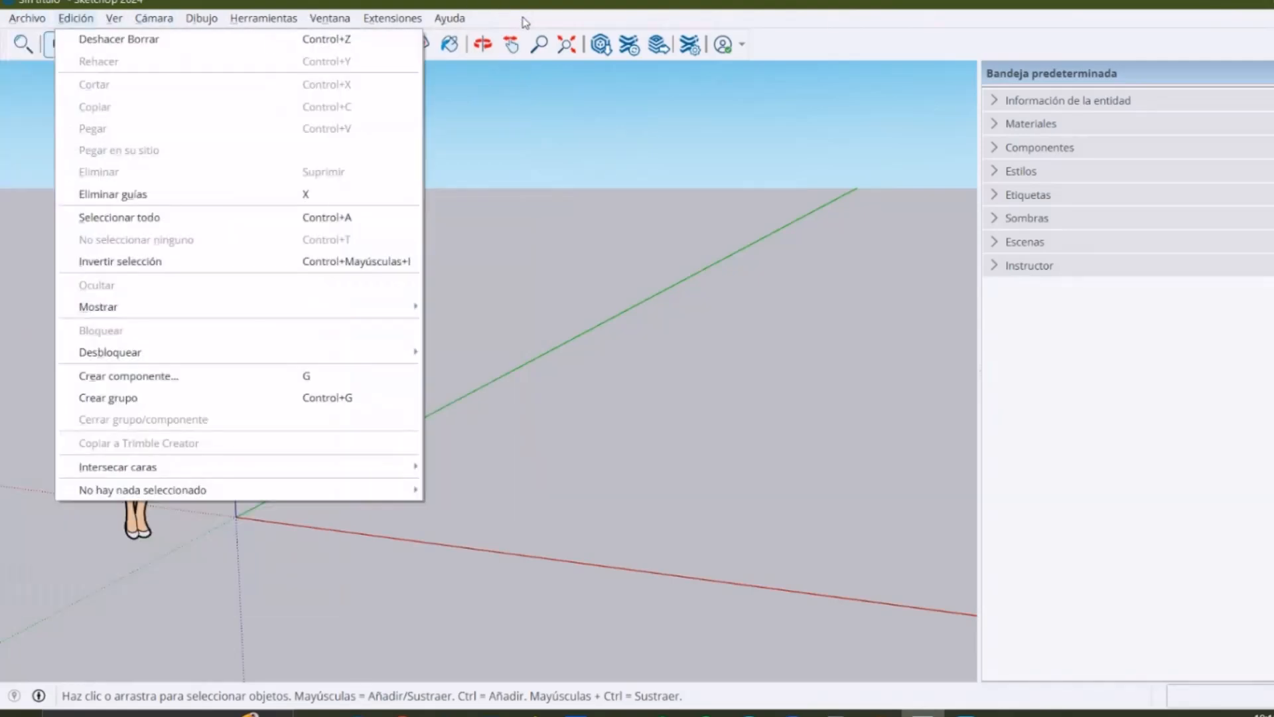
left_click(527, 22)
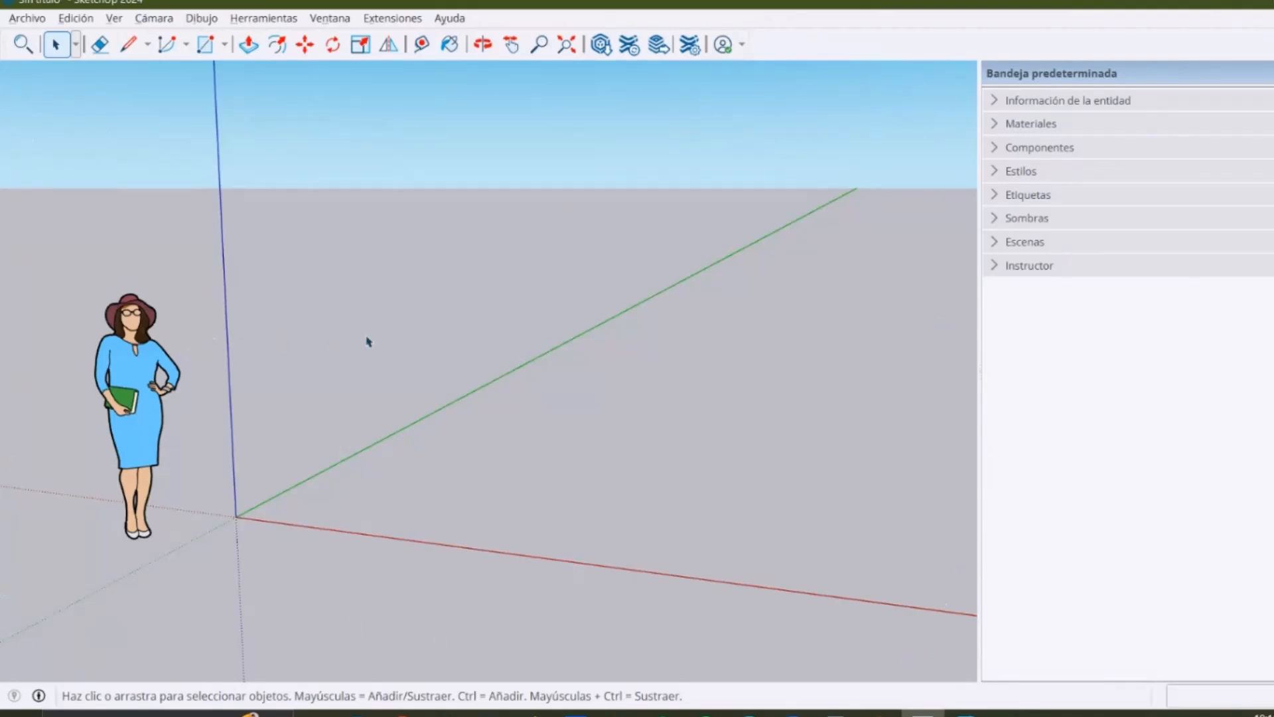
scroll(353, 390, "down", 2)
middle_click_drag(326, 433, 352, 418)
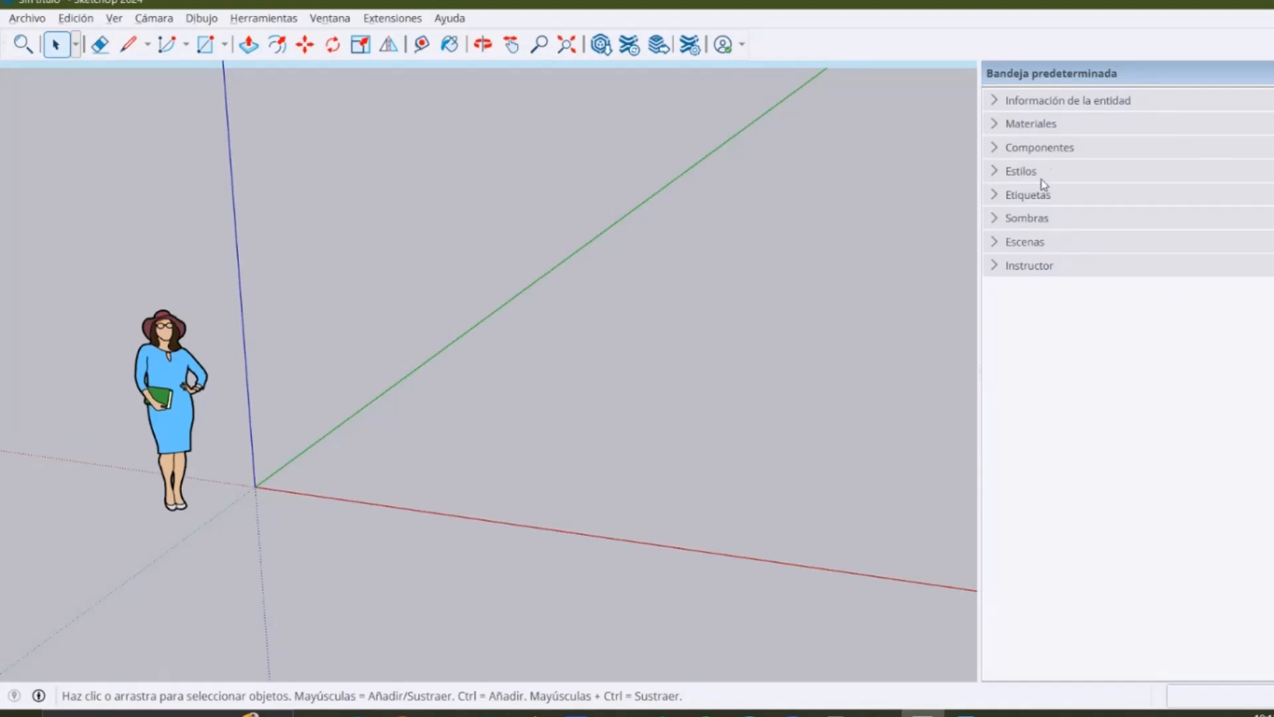
Expand Información de la entidad, draw a rectangle of about 2.6 m² from the origin, and extrude it upward into a box
left_click(1019, 107)
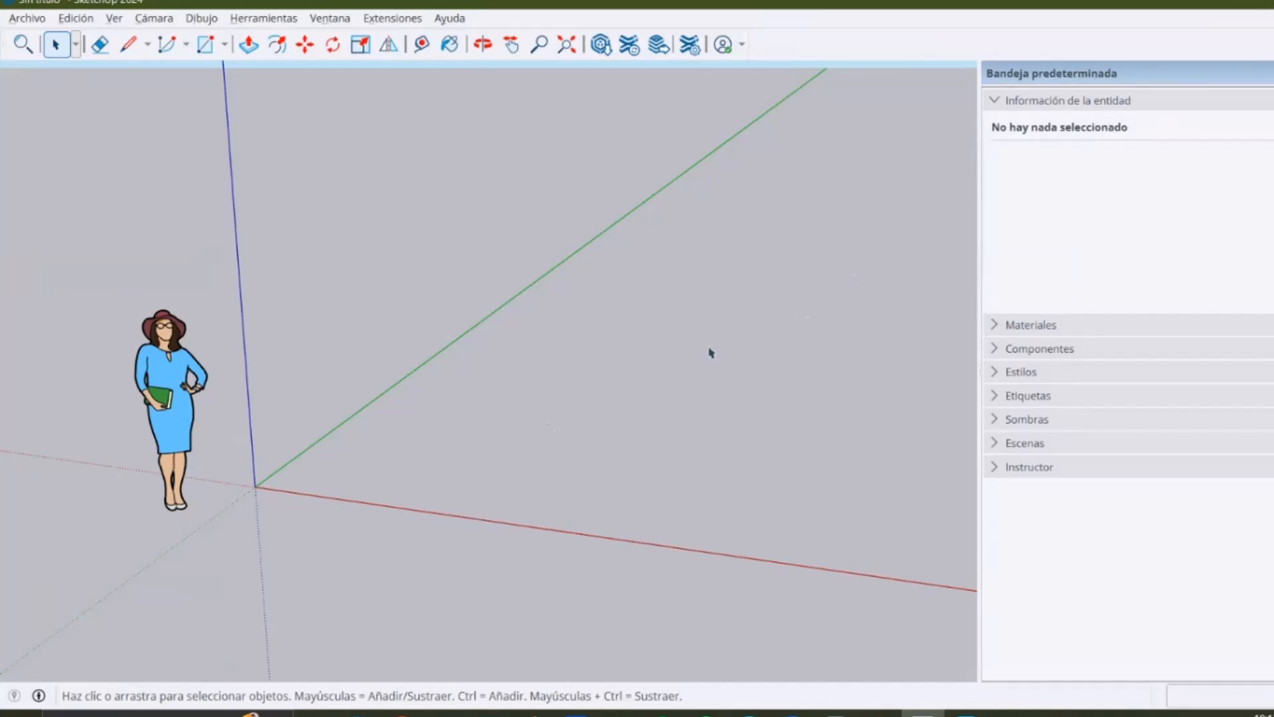
key("r")
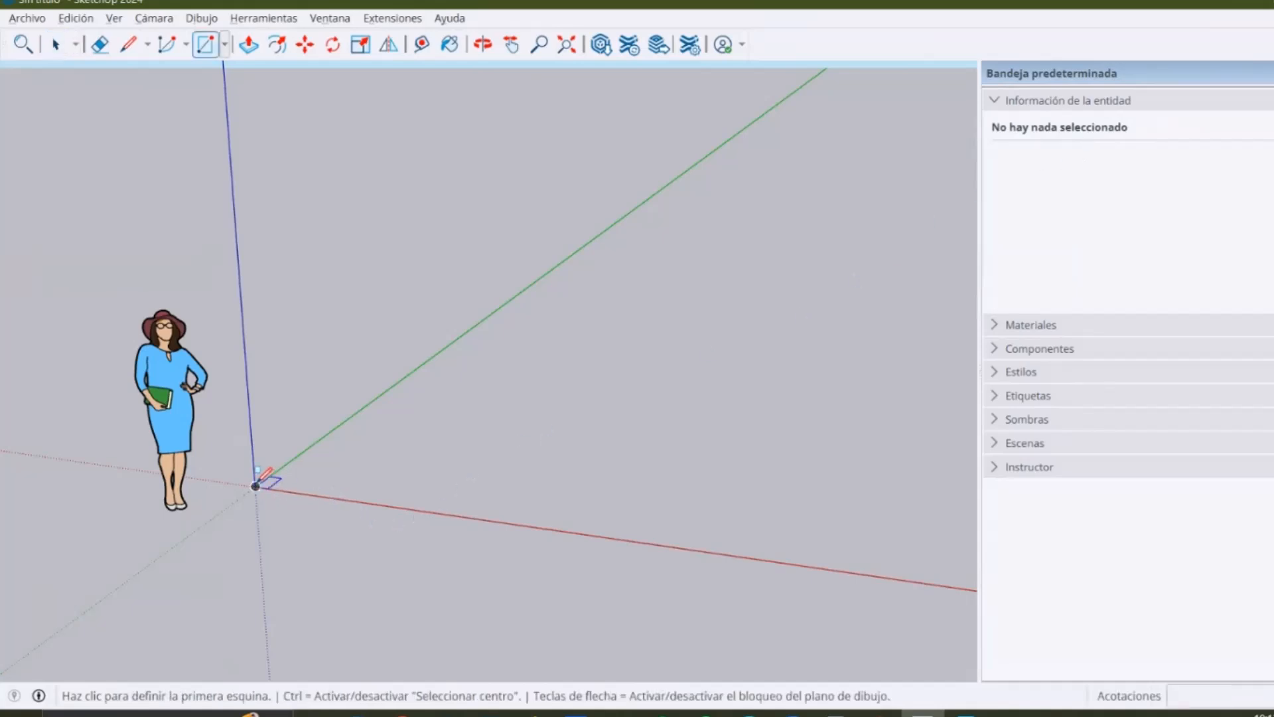
left_click(255, 486)
left_click(464, 423)
key("p")
left_click(412, 440)
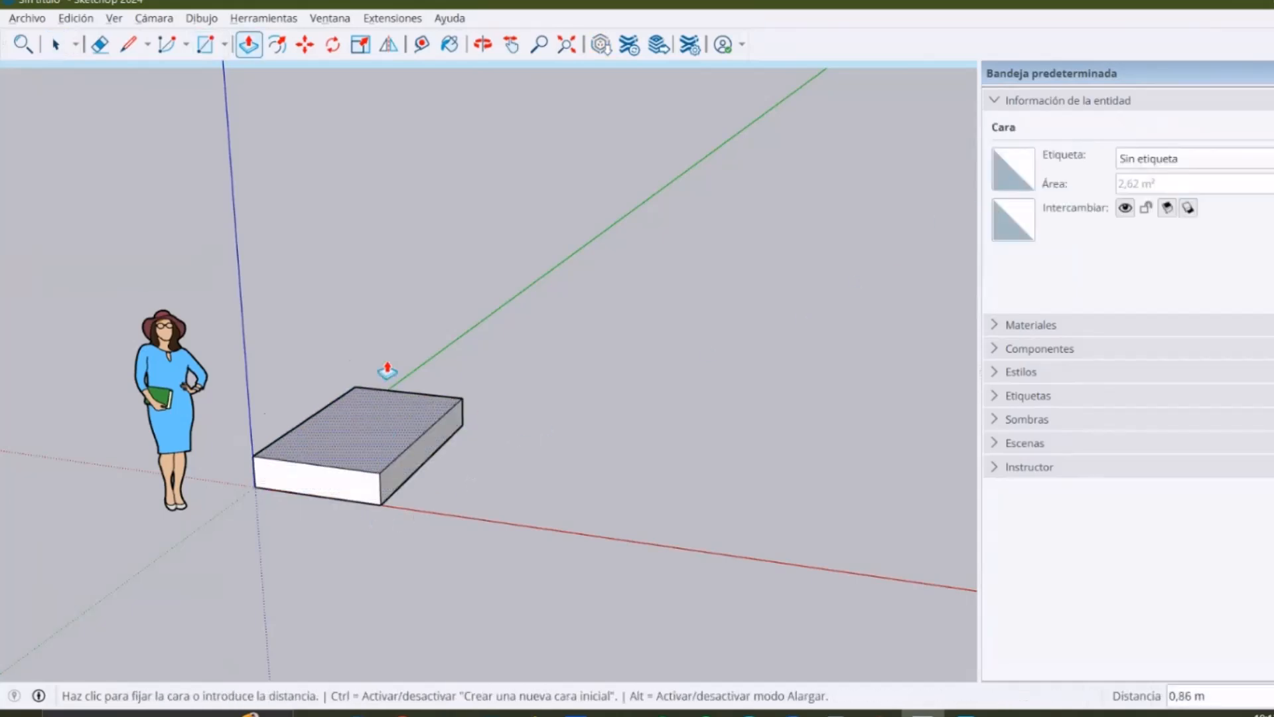
left_click(393, 348)
key("space")
middle_click_drag(537, 358, 468, 394)
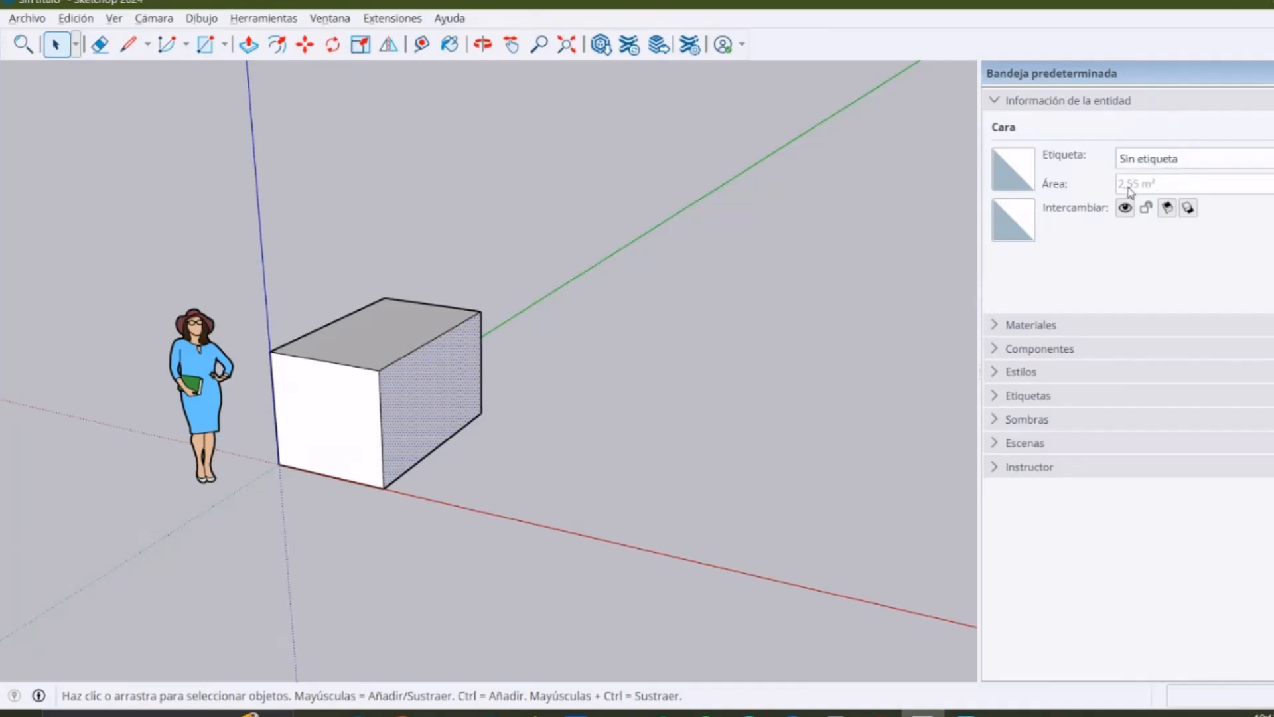
Group all the box's faces and edges, and collapse Información de la entidad
triple_click(406, 356)
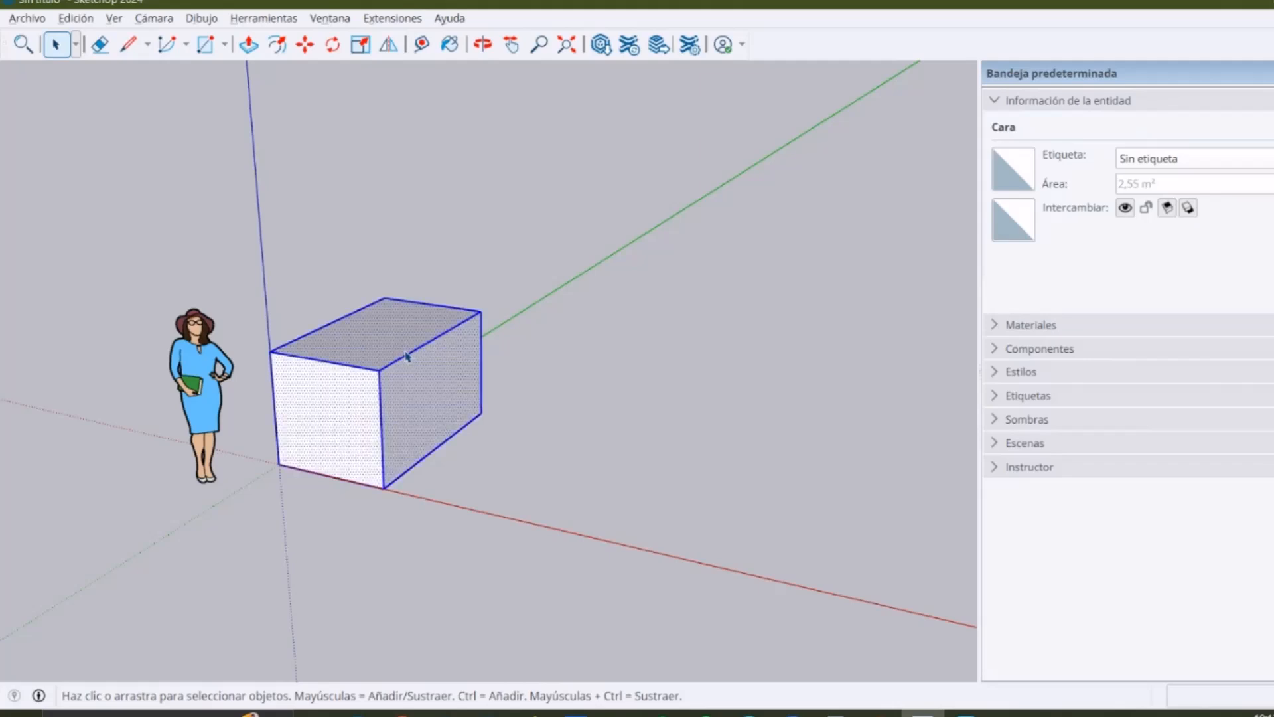
key("ctrl+g")
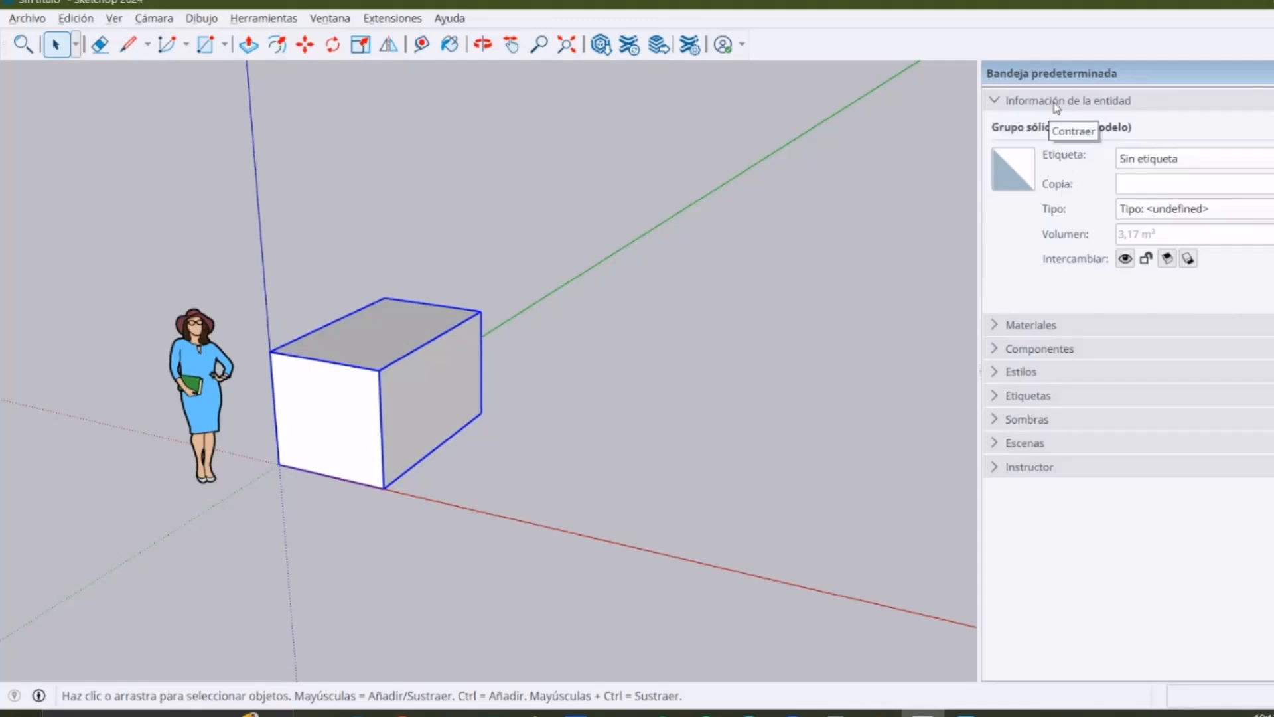
left_click(1054, 104)
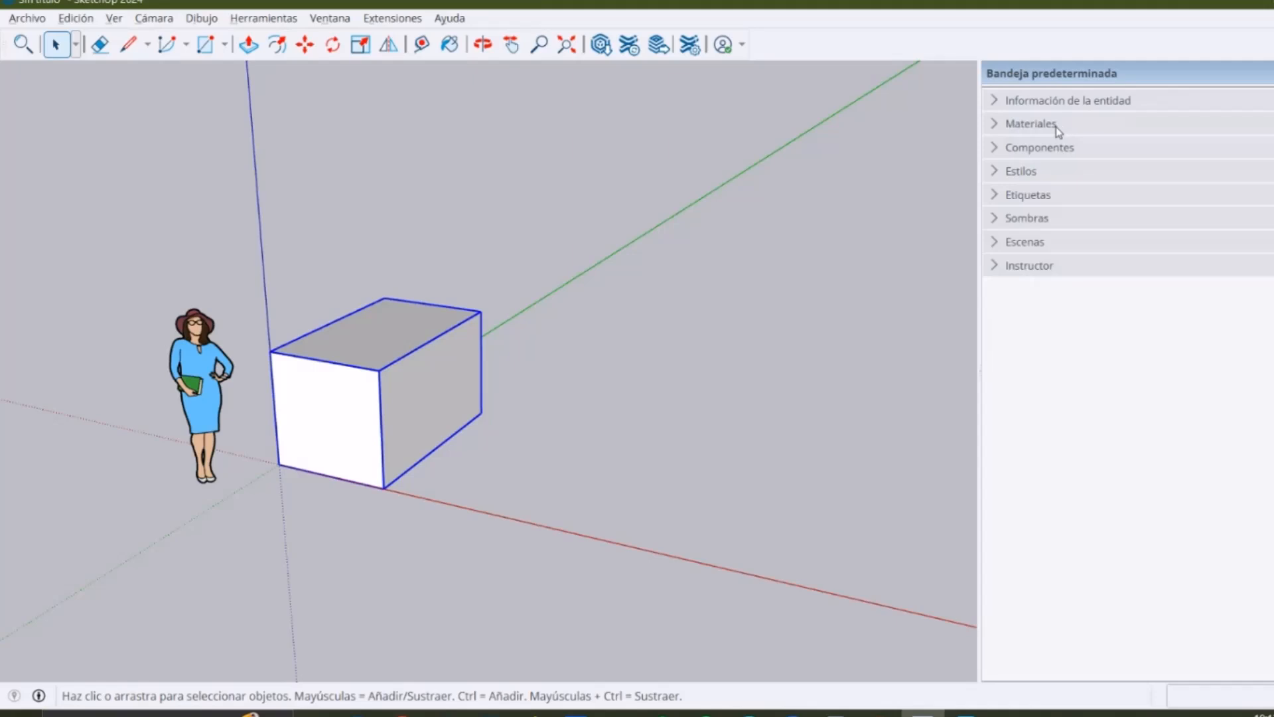
Expand Materiales, review the material collections, and display the Madera collection
left_click(1055, 125)
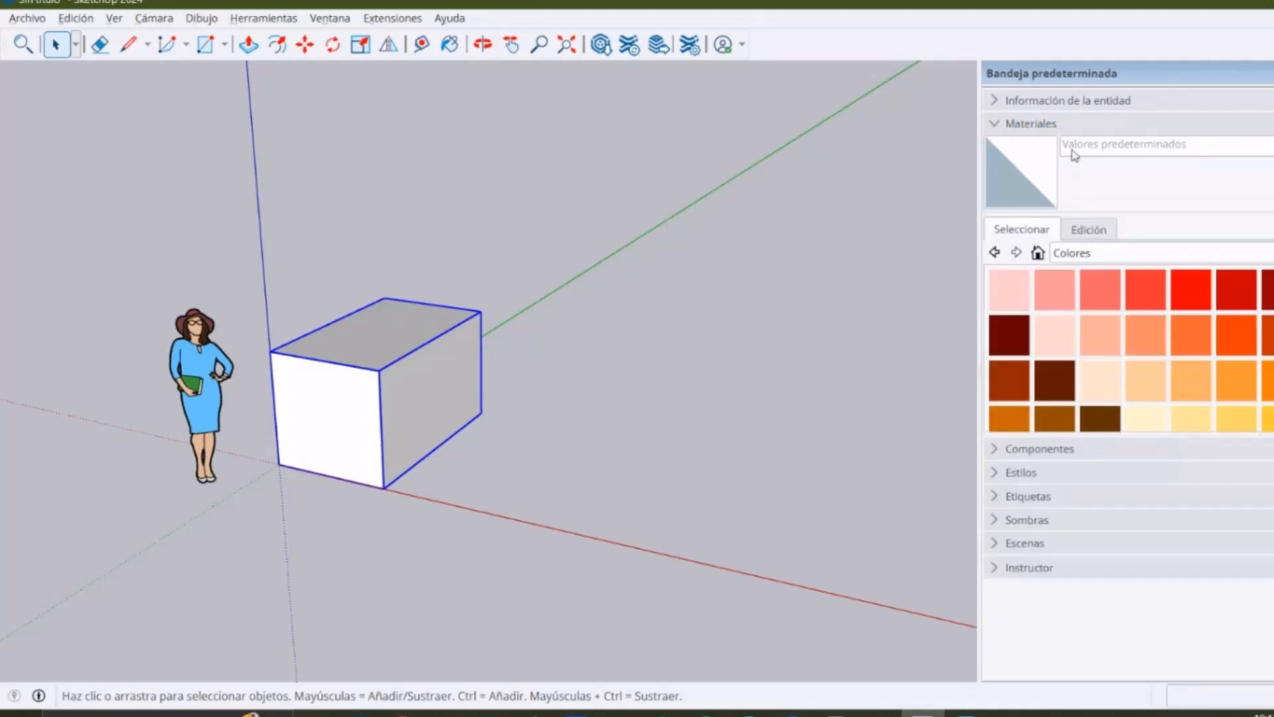
left_click(1070, 259)
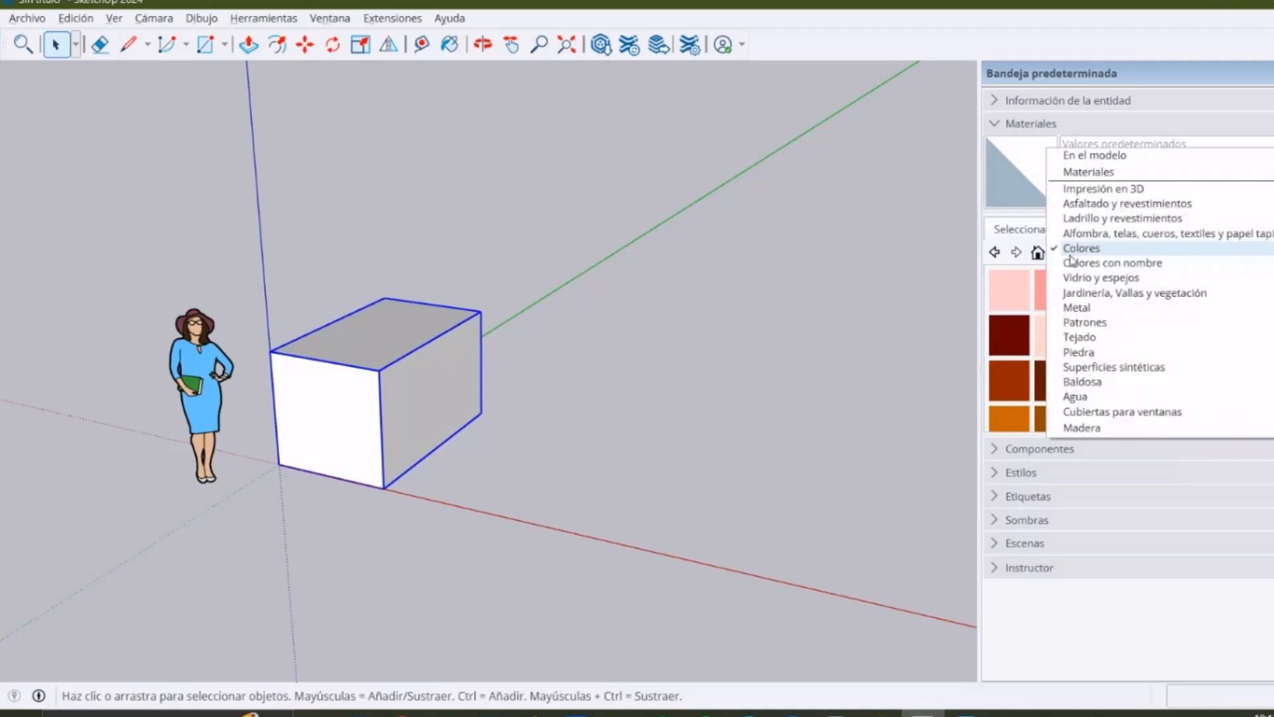
left_click(1040, 229)
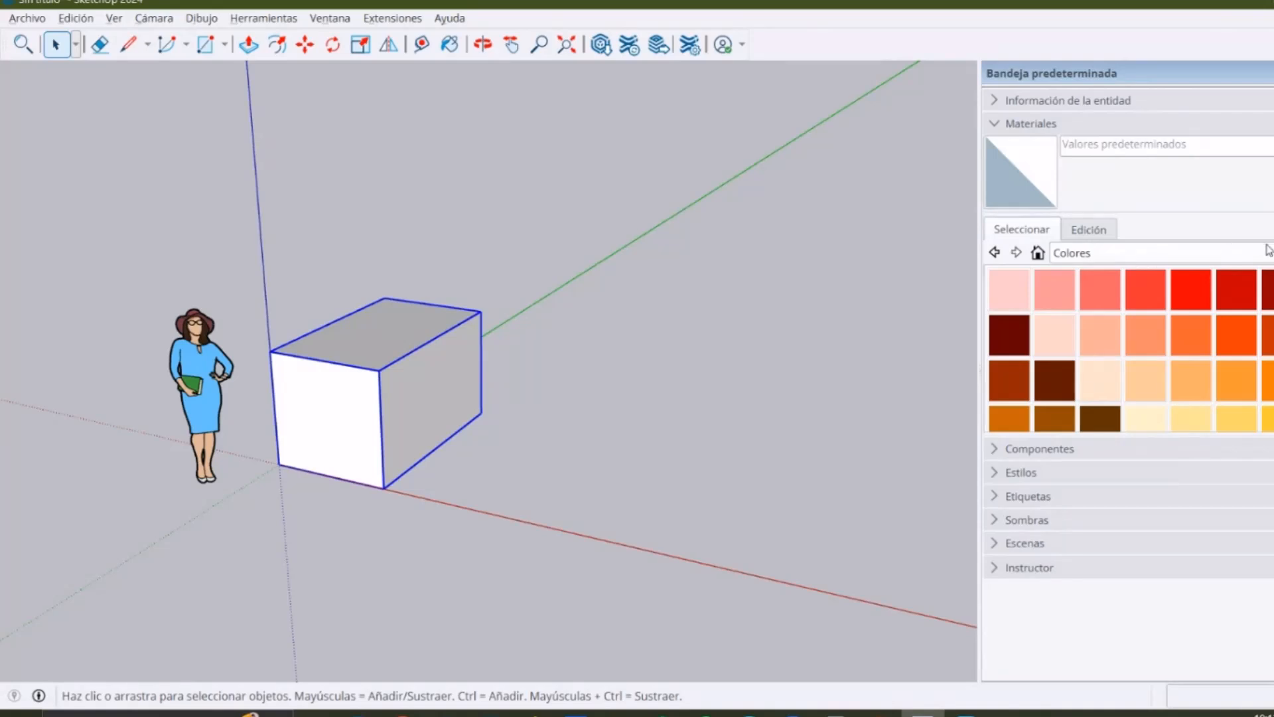
left_click(1168, 259)
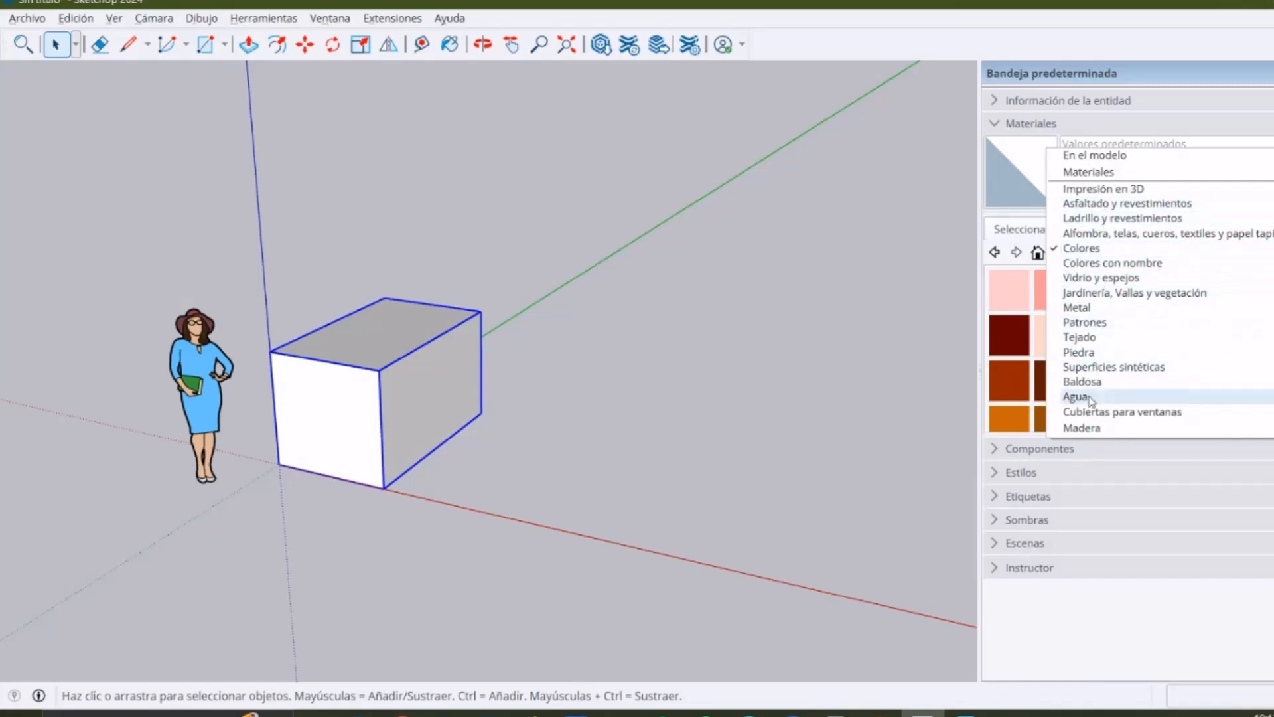
left_click(1087, 428)
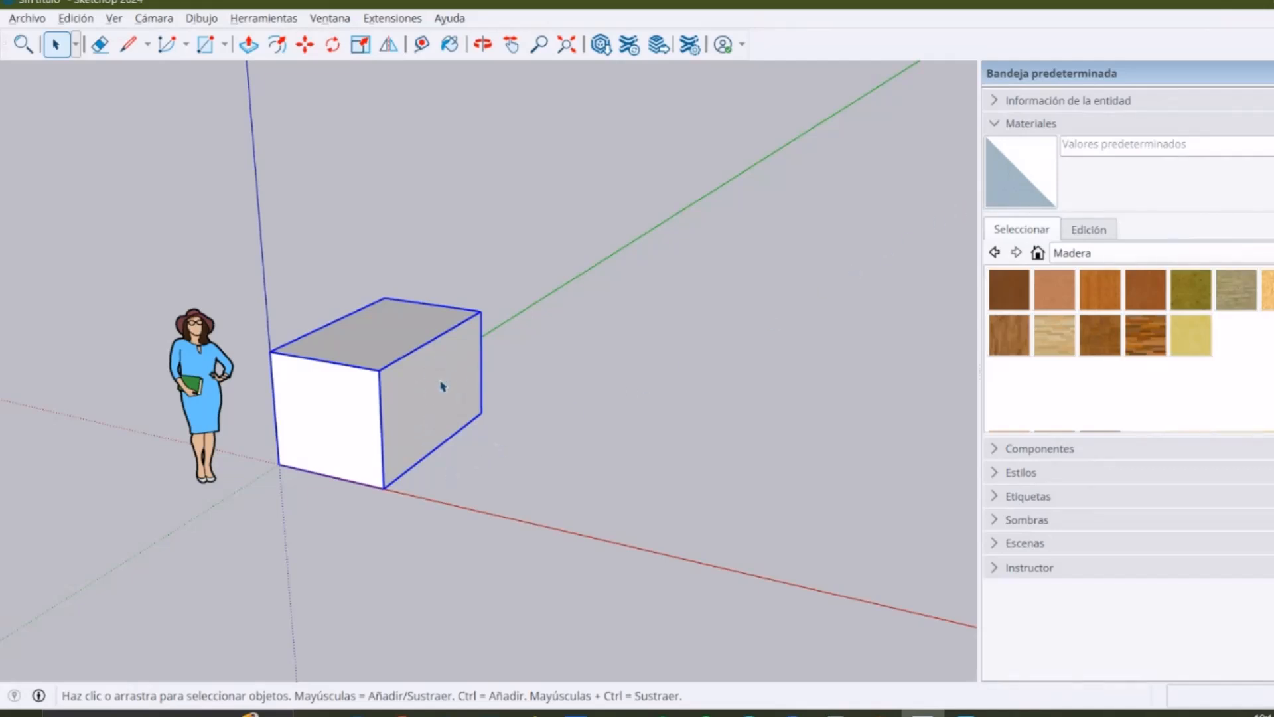
Choose the wood material Piso de madera de parquet and view its colour, texture and opacity editing options
left_click(1089, 231)
left_click(1059, 230)
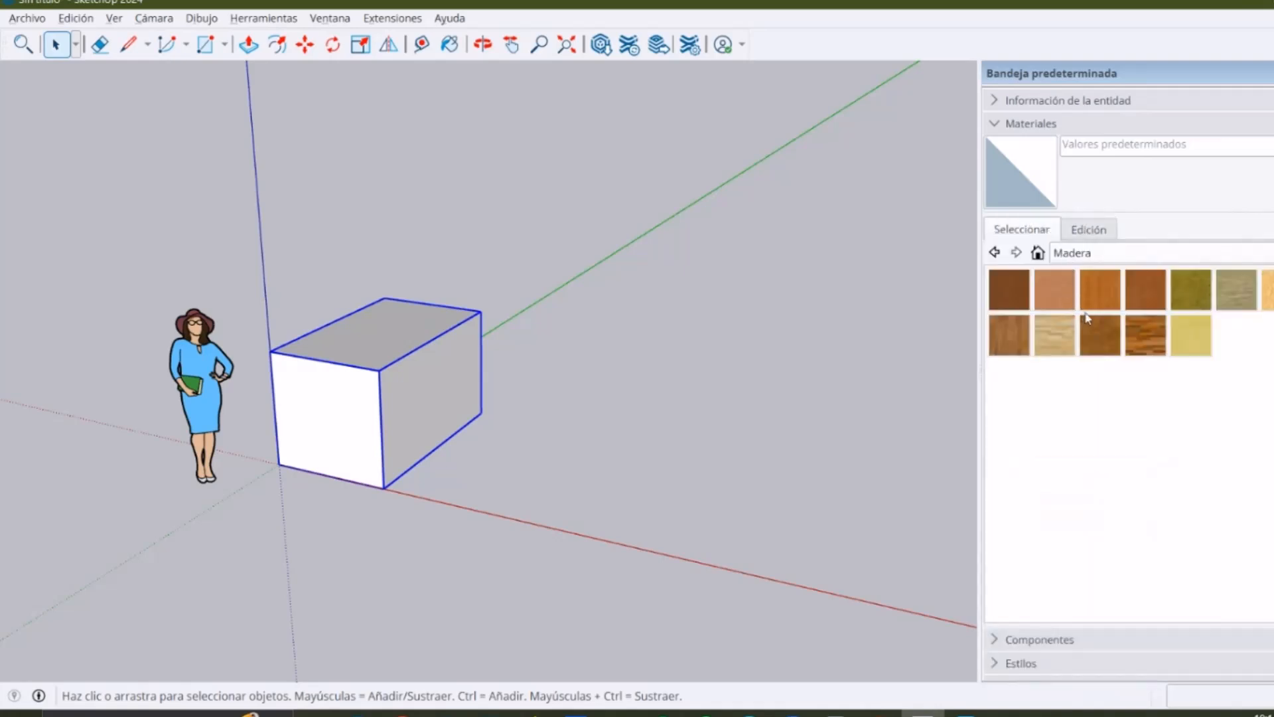
left_click(1095, 331)
left_click(1089, 232)
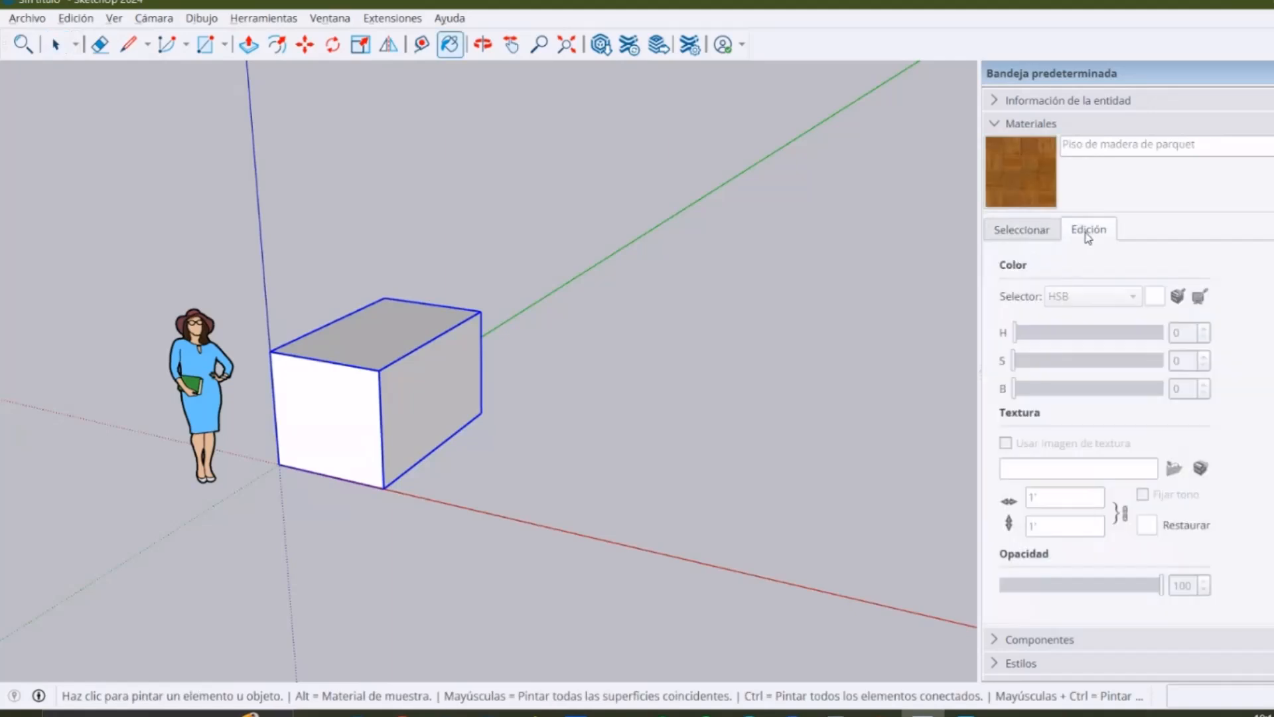
left_click(1035, 234)
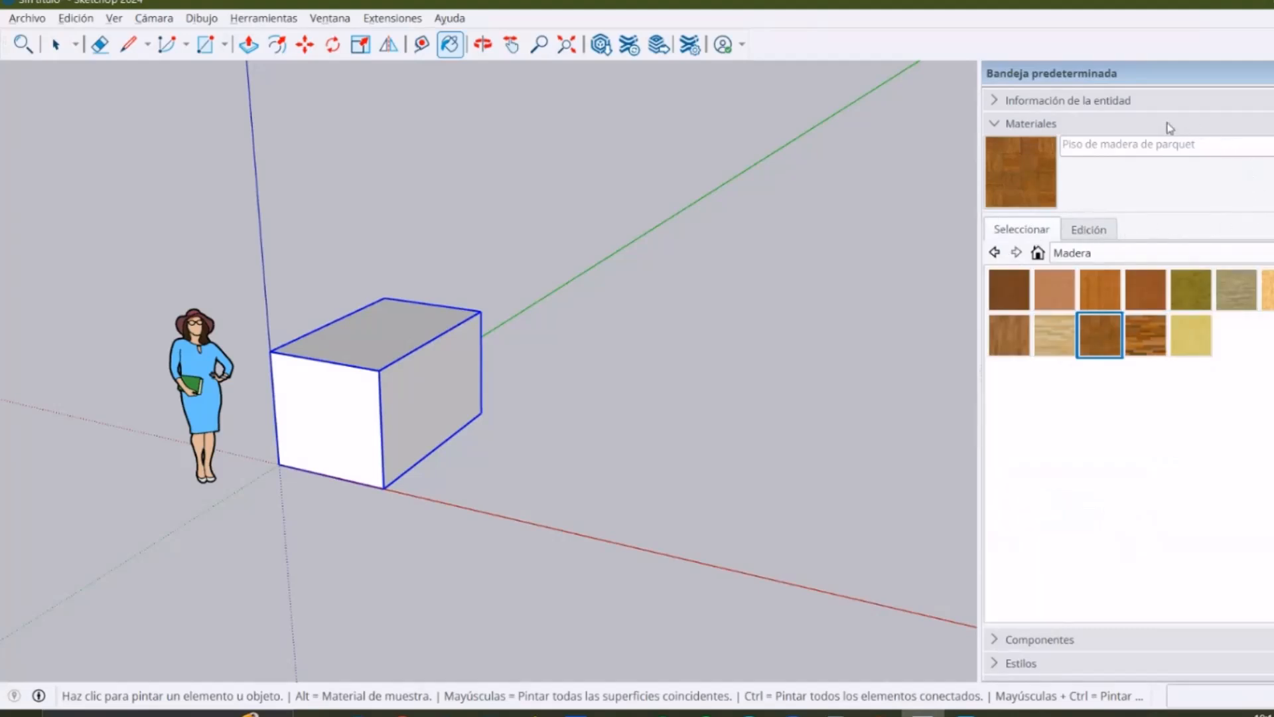
Collapse Materiales and briefly expand Componentes to view the available component collections
left_click(1102, 128)
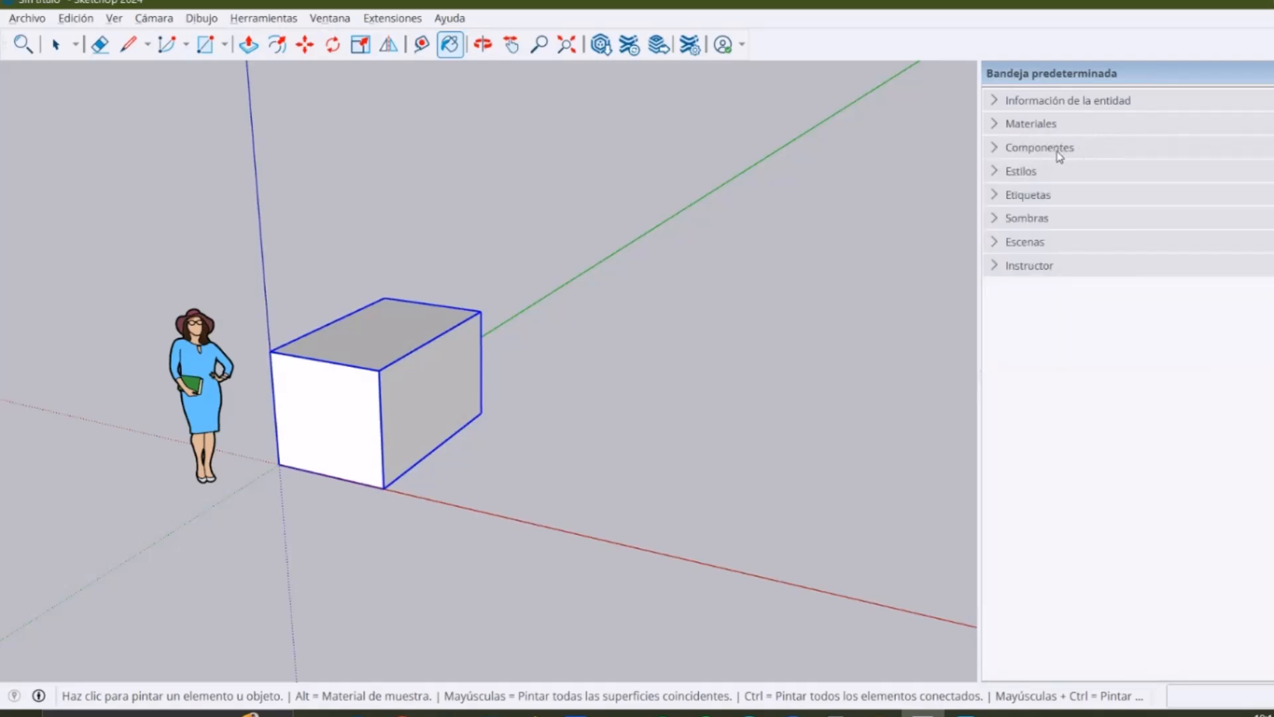
left_click(1022, 152)
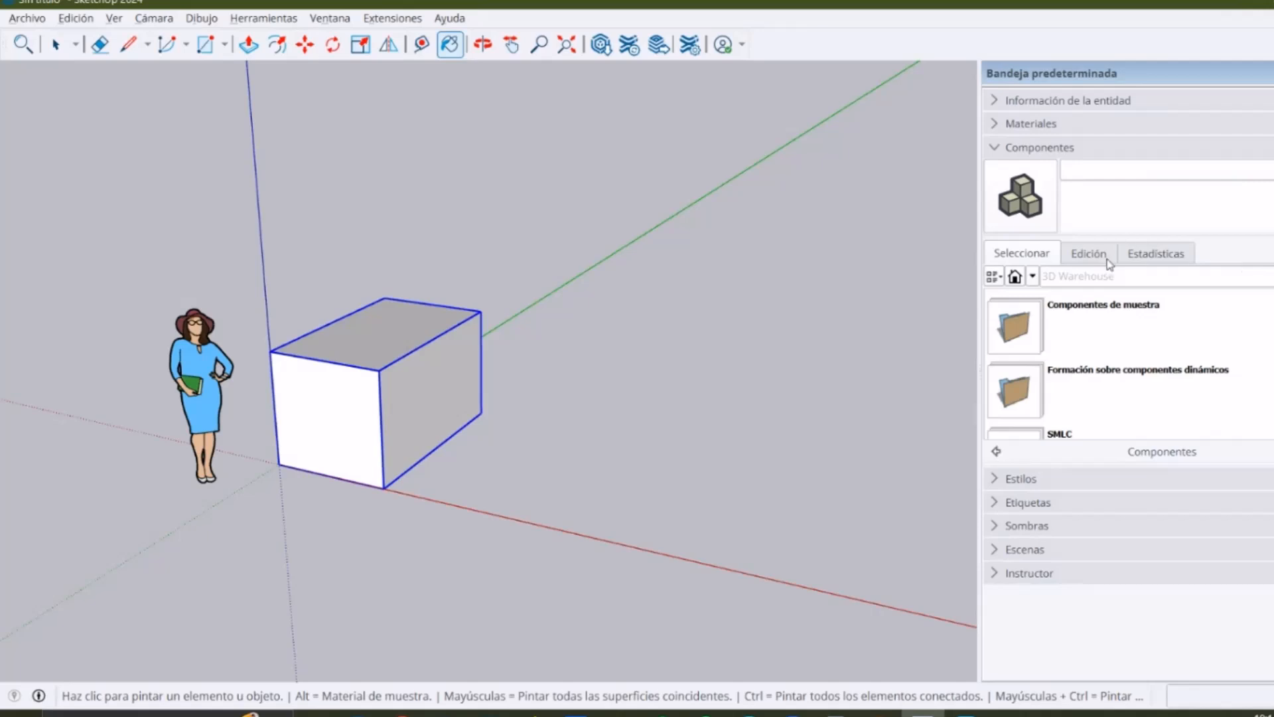
left_click(1064, 150)
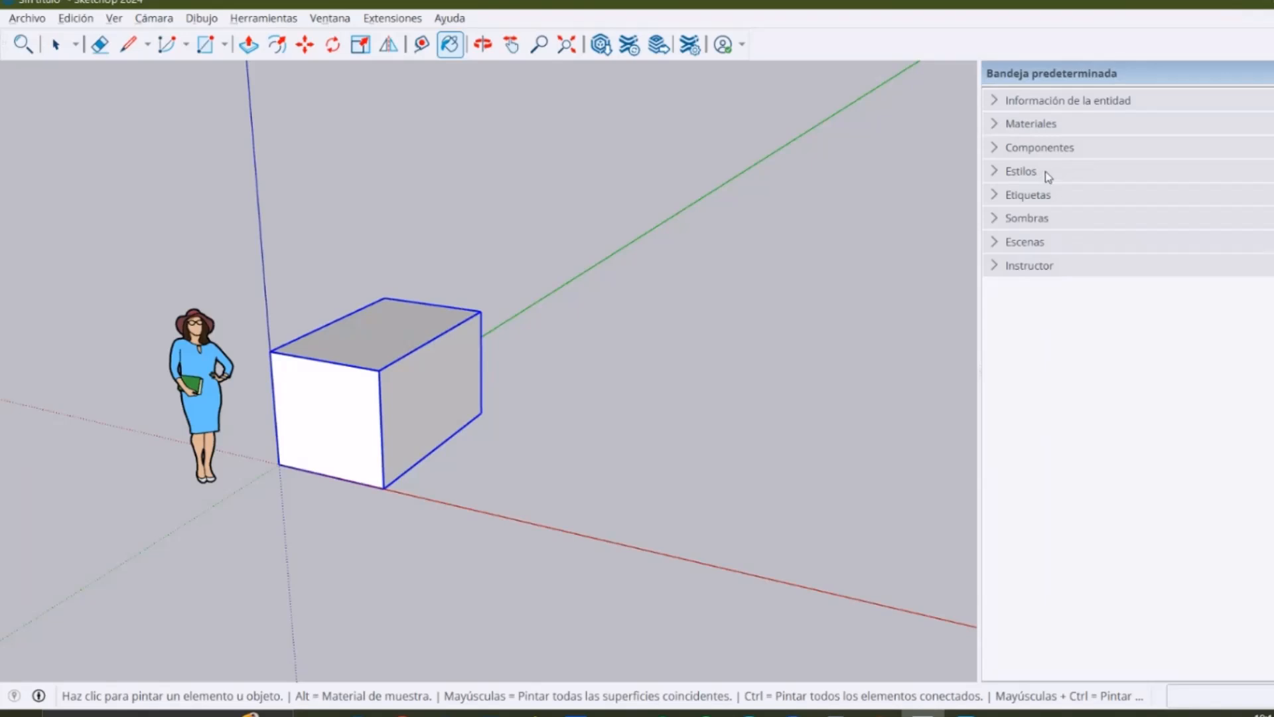
Open the edge settings of Estilo sencillo for editing and return to the Select tool
left_click(1048, 175)
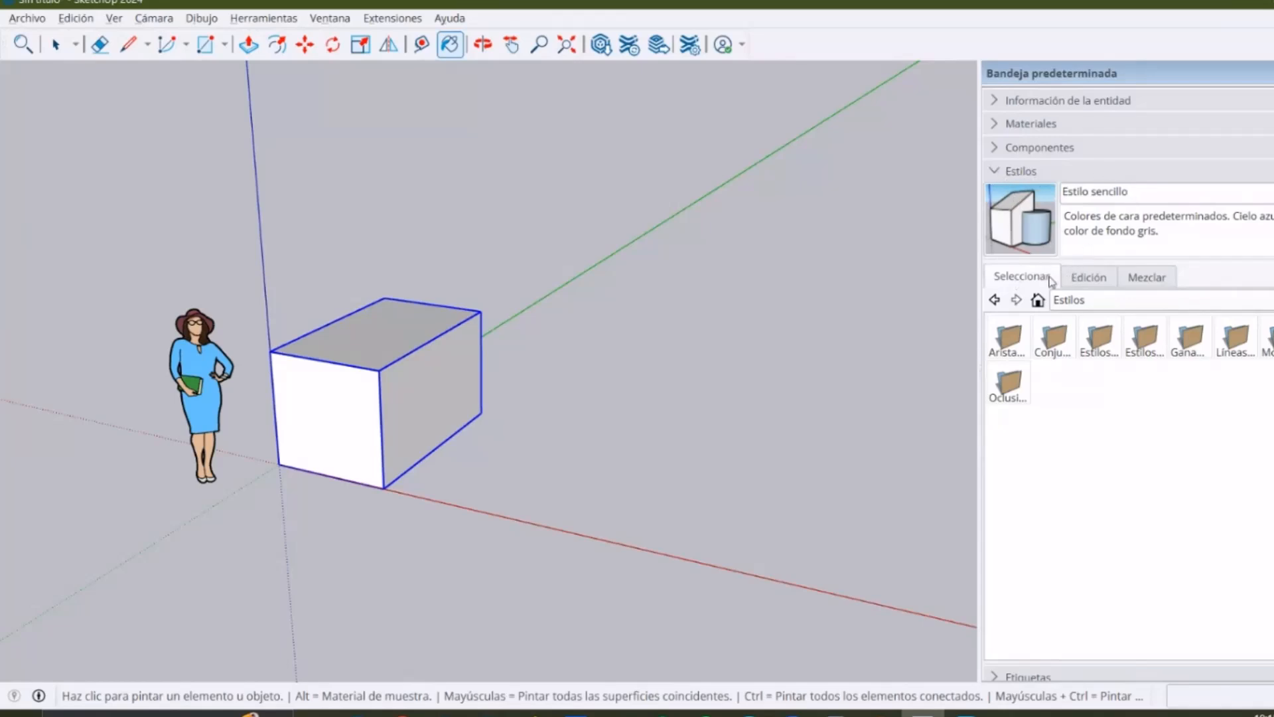
left_click(1092, 286)
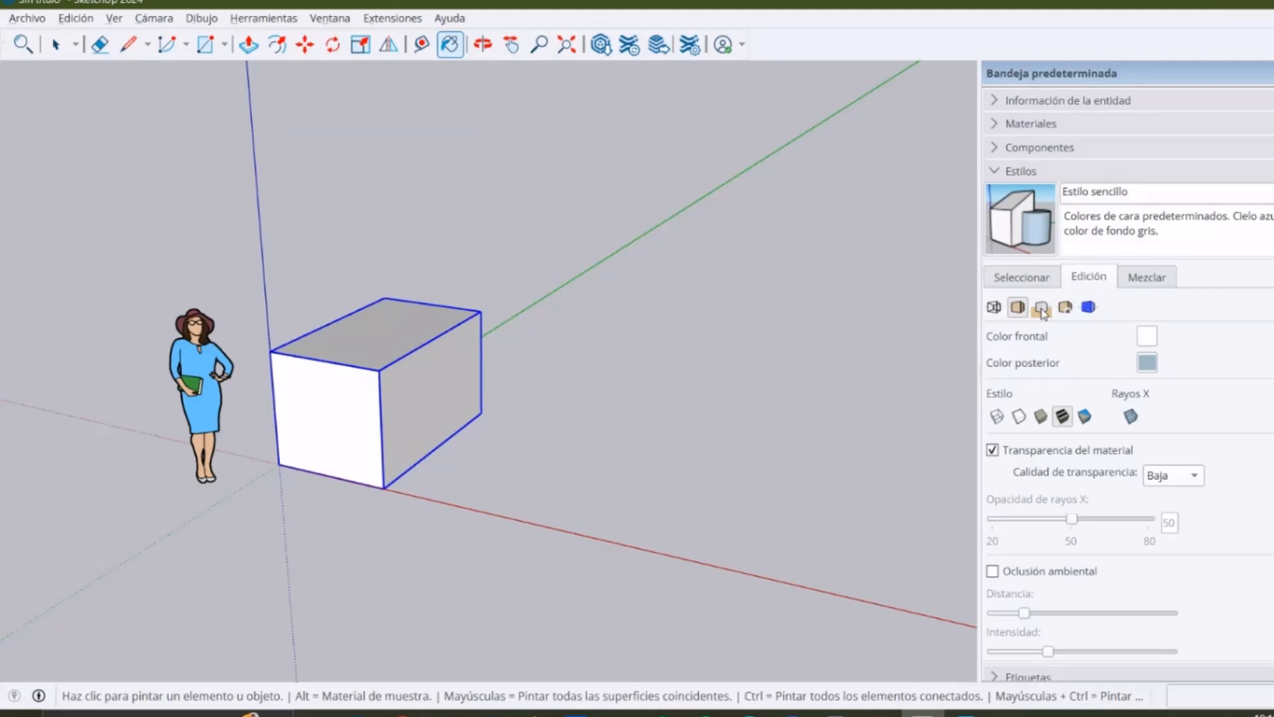
left_click(994, 307)
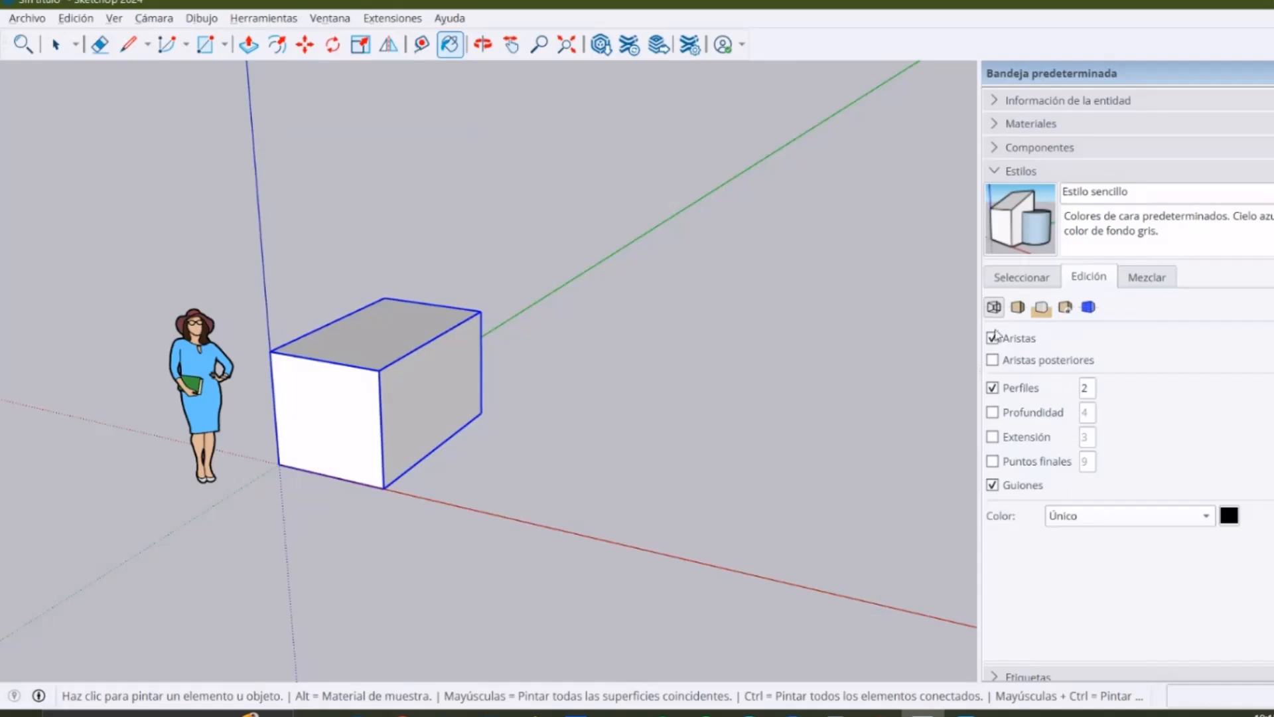
key("space")
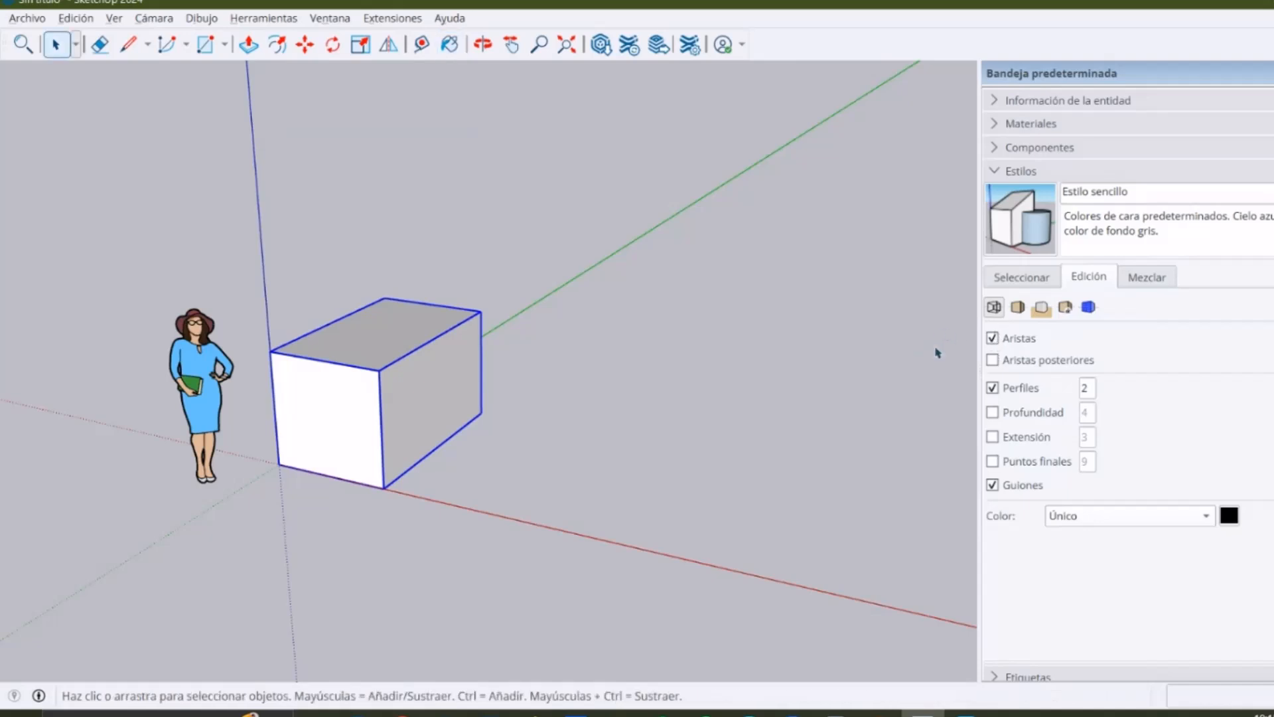
Turn Aristas off and on, and do the same with Perfiles, to compare how the box's outlines are drawn
left_click(992, 338)
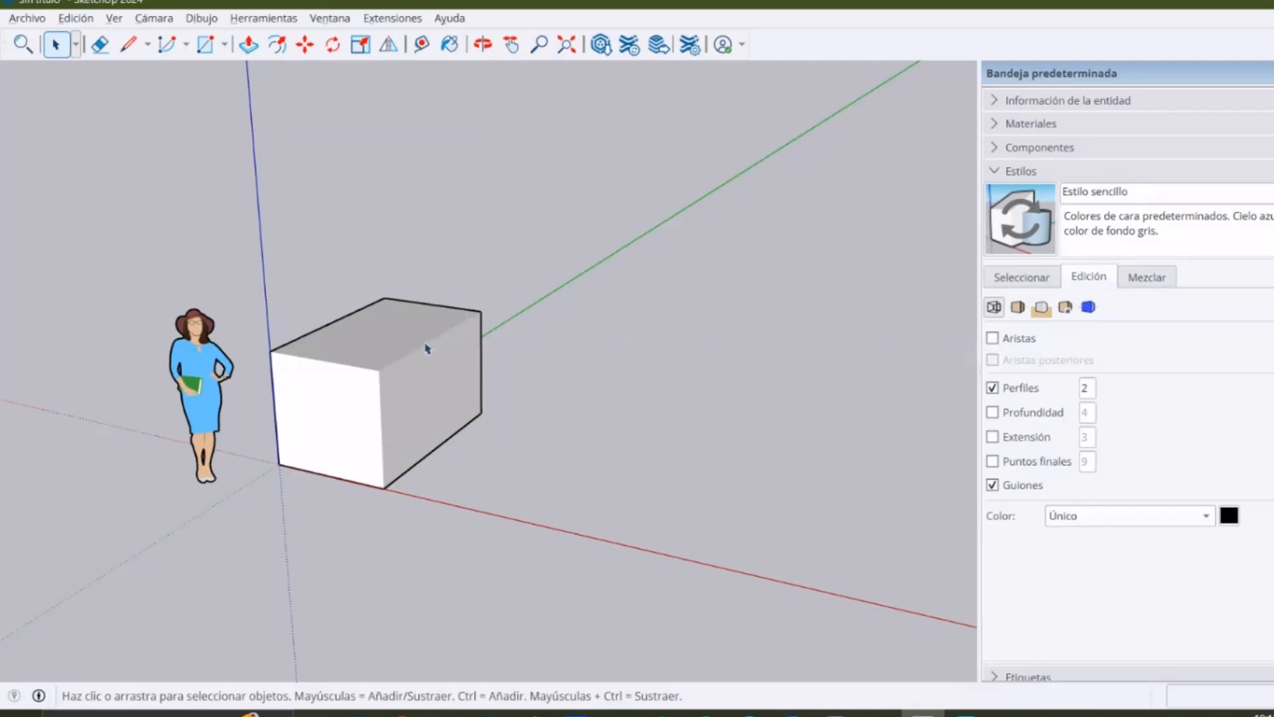
left_click(992, 338)
left_click(993, 388)
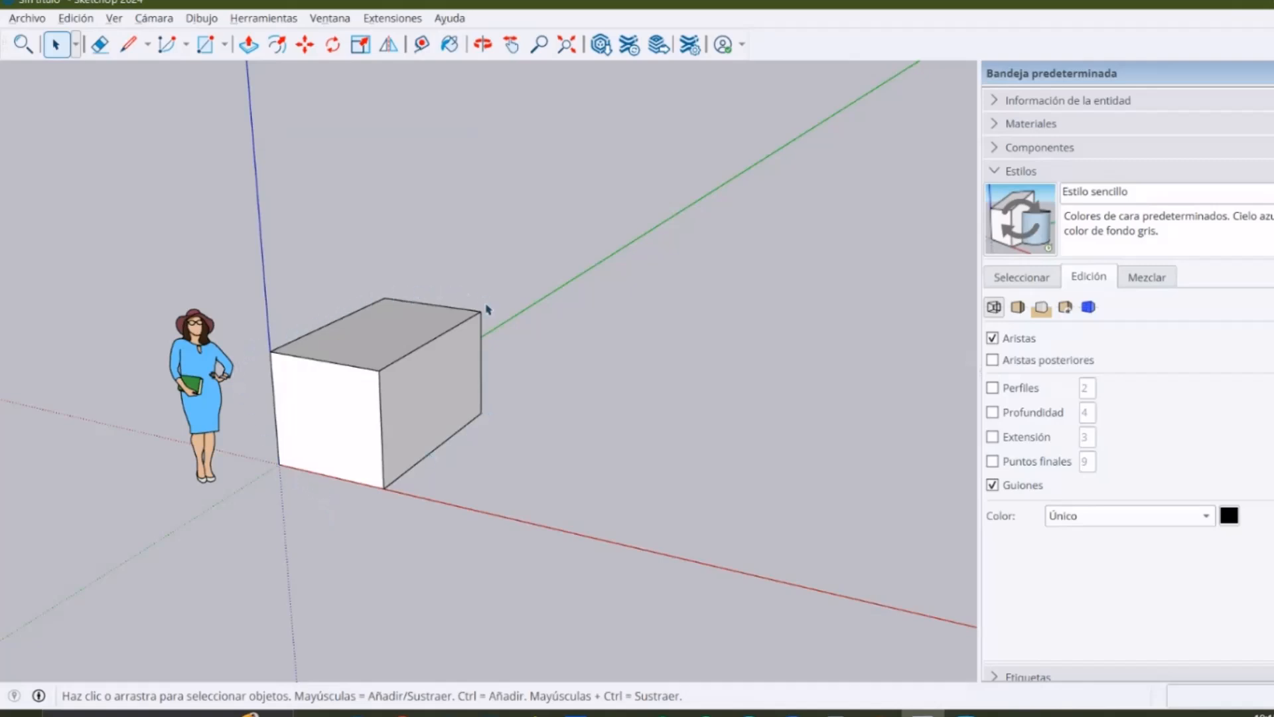
triple_click(370, 355)
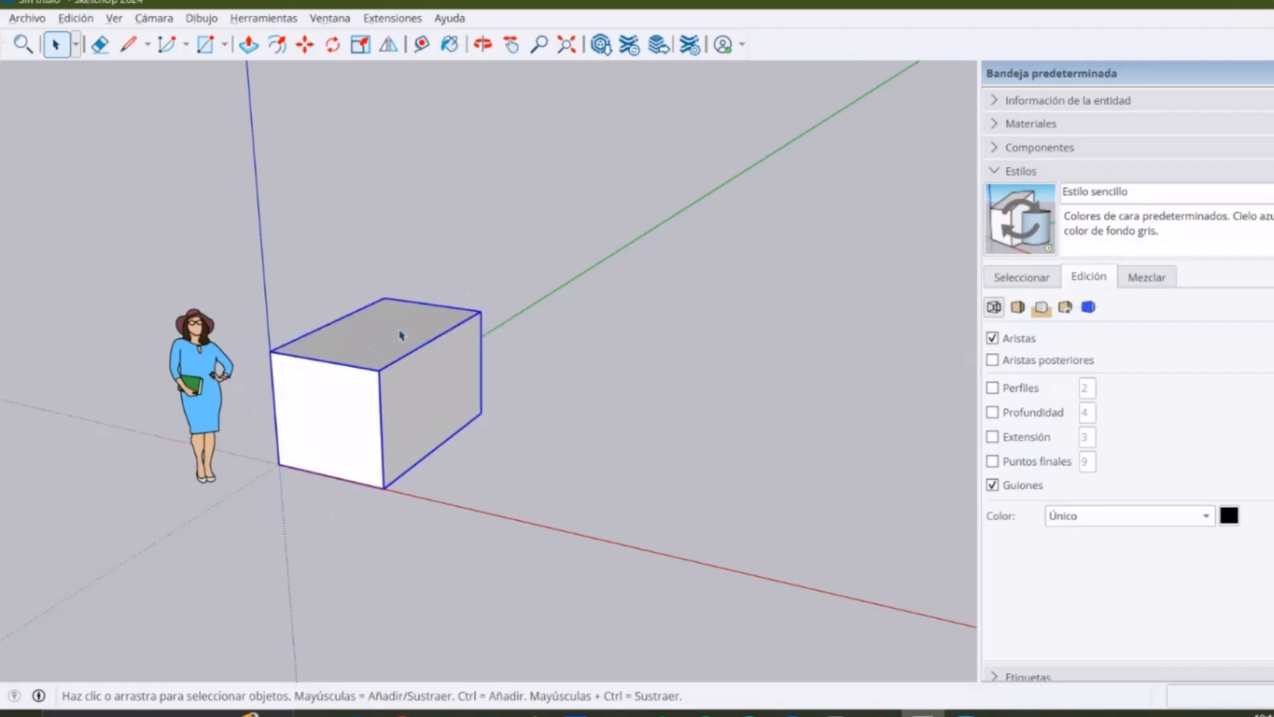
left_click(994, 389)
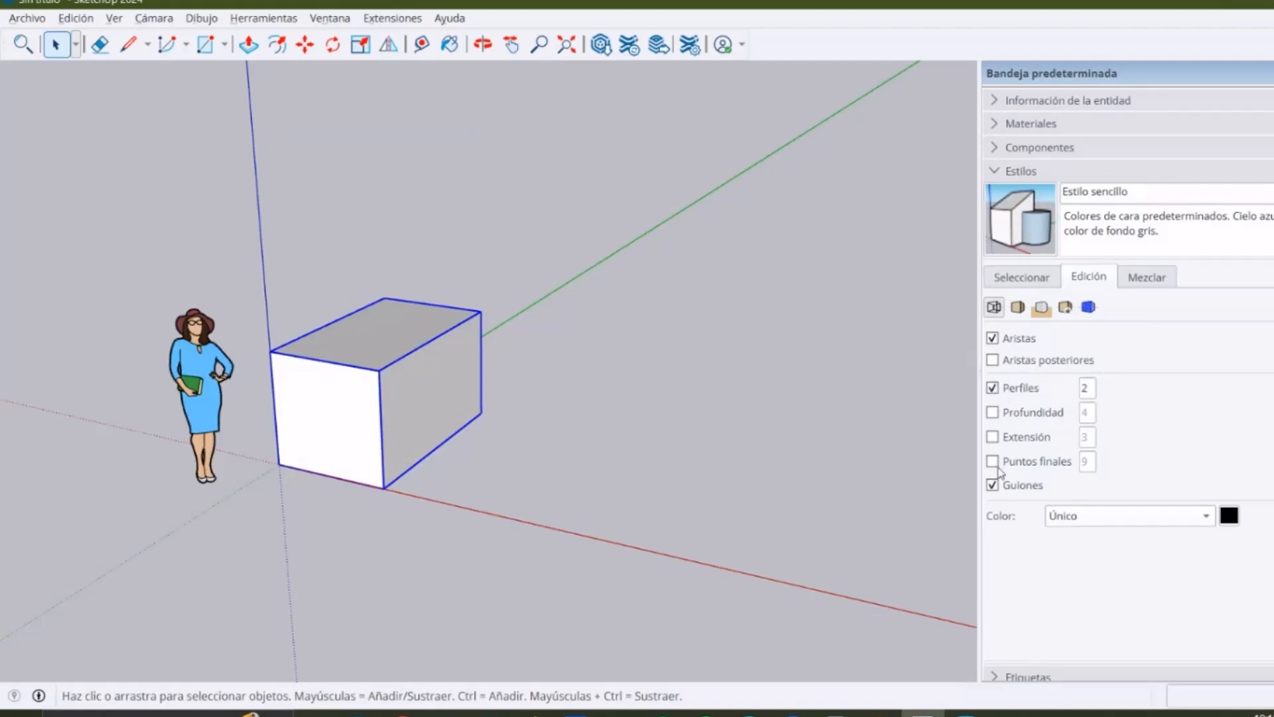
Open the face settings of Estilo sencillo and examine its face colours, display styles, transparency and Oclusión ambiental options
left_click(1016, 309)
scroll(1056, 465, "down", 3)
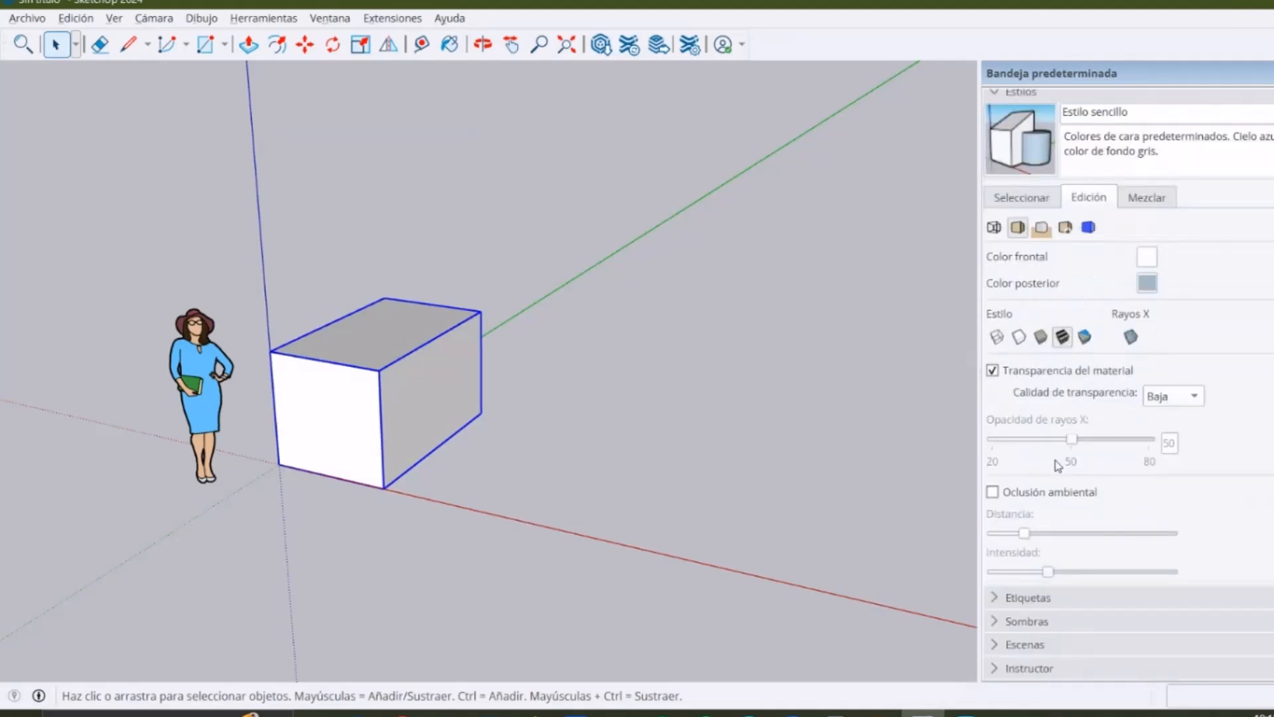
scroll(1056, 481, "up", 3)
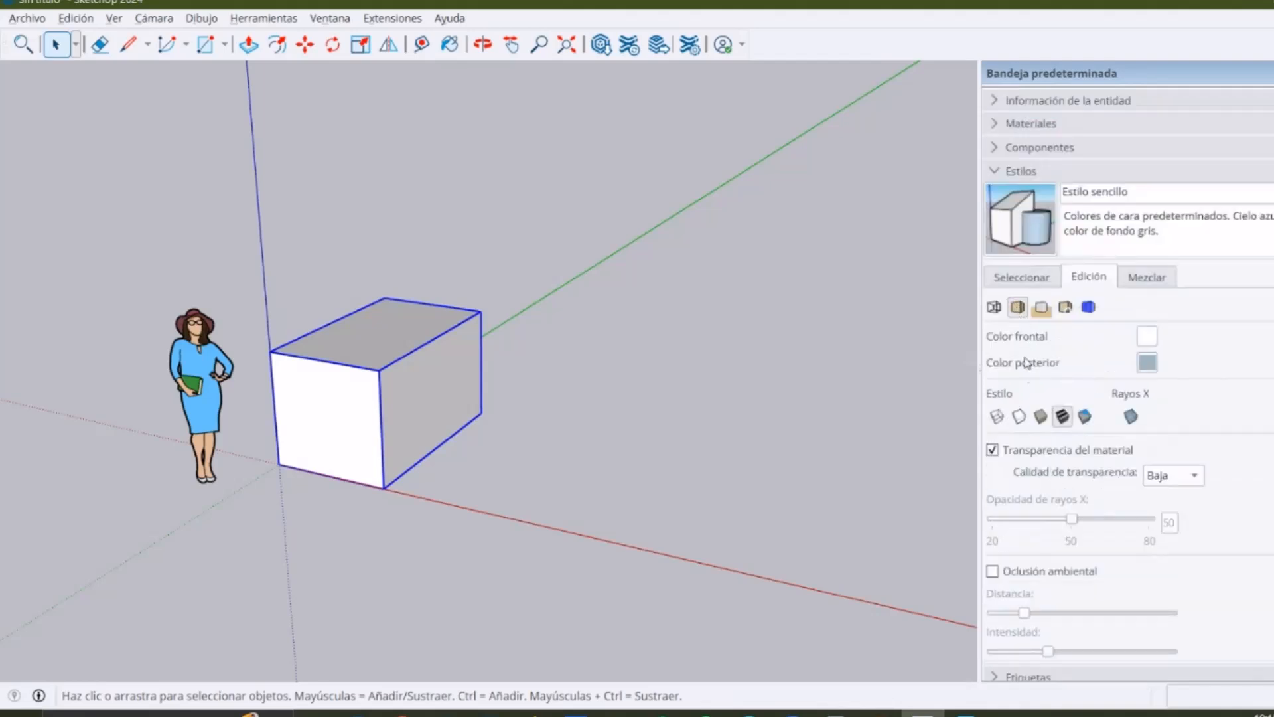
scroll(1039, 390, "down", 1)
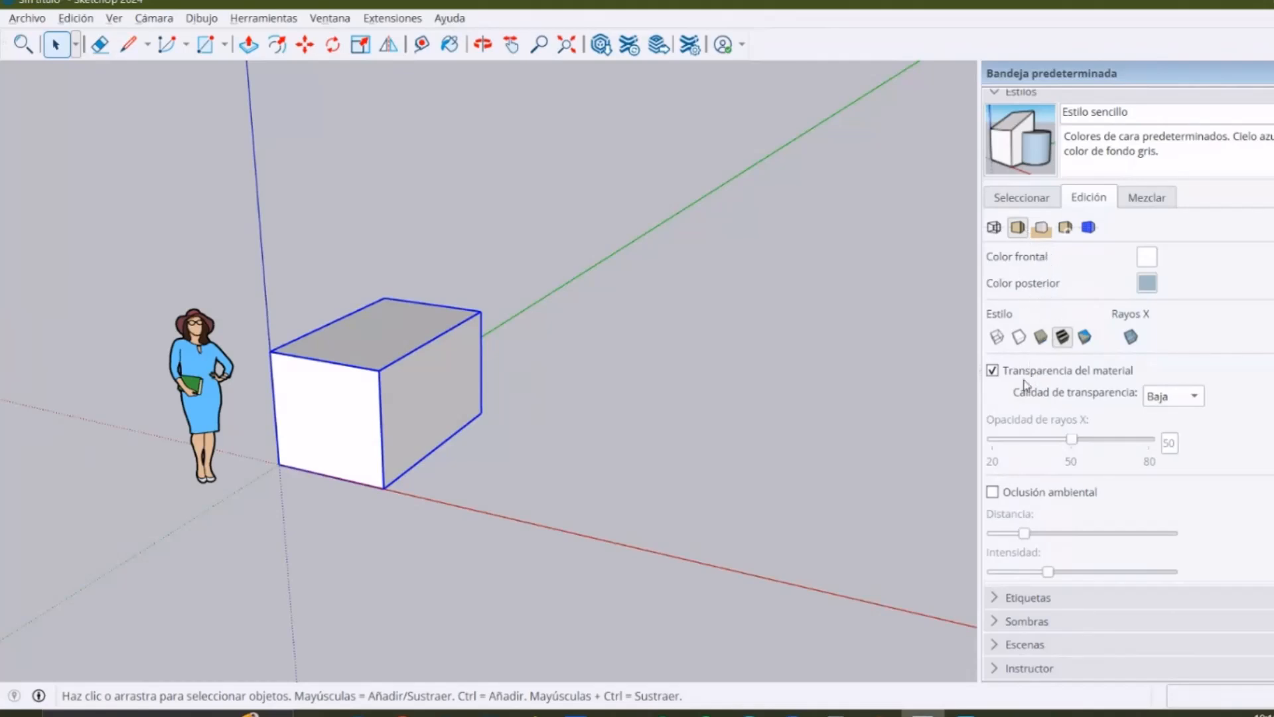
Switch Oclusión ambiental on, off and on again to compare the shading of the box
left_click(993, 493)
middle_click_drag(402, 395, 473, 361)
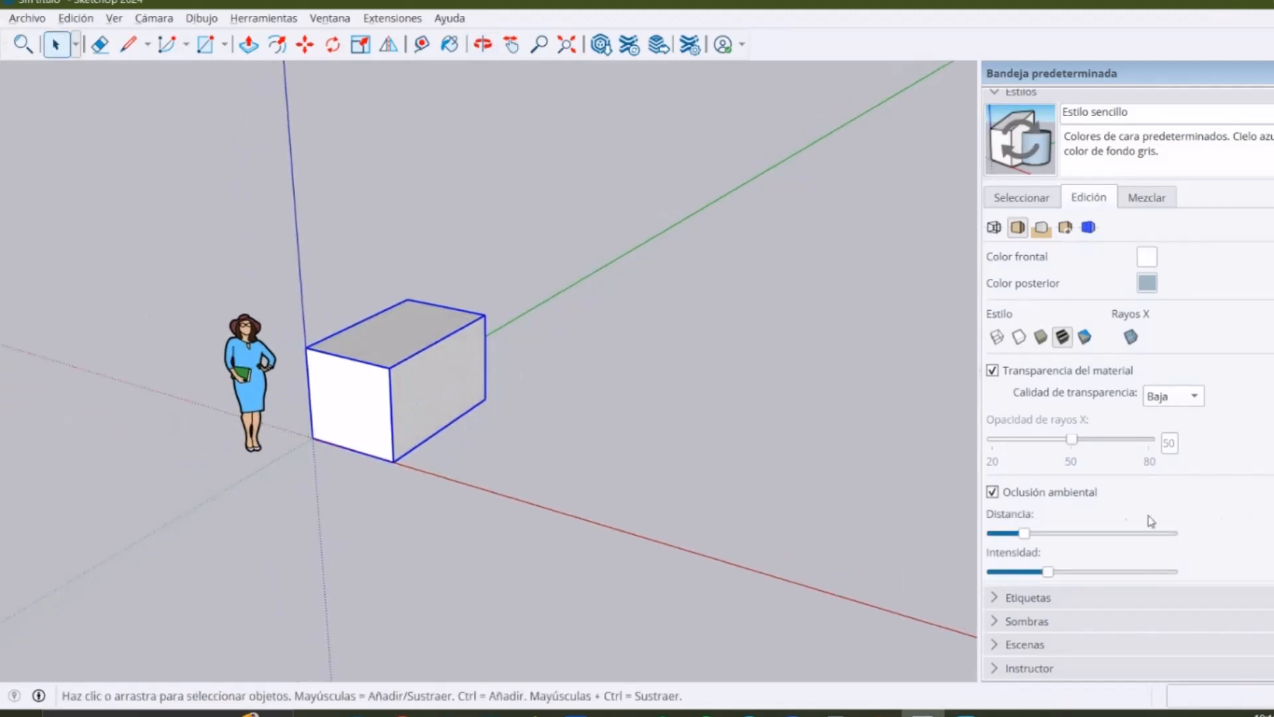
left_click(993, 493)
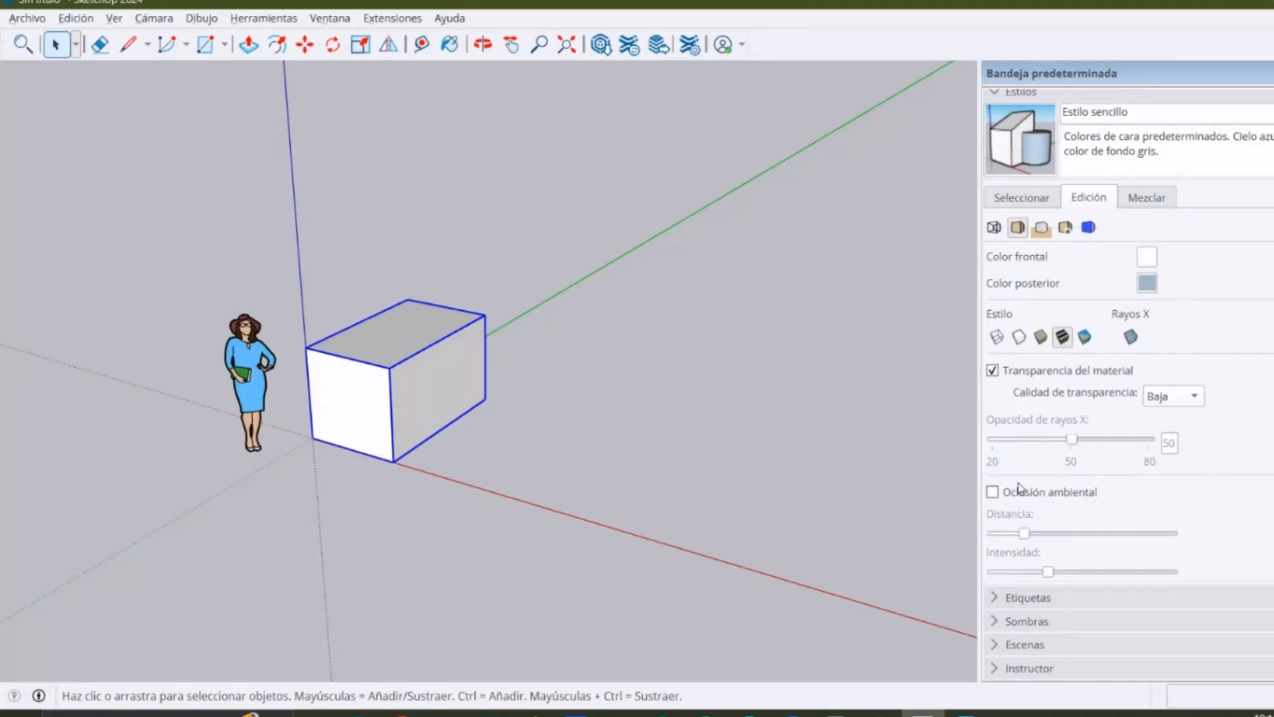
left_click(993, 493)
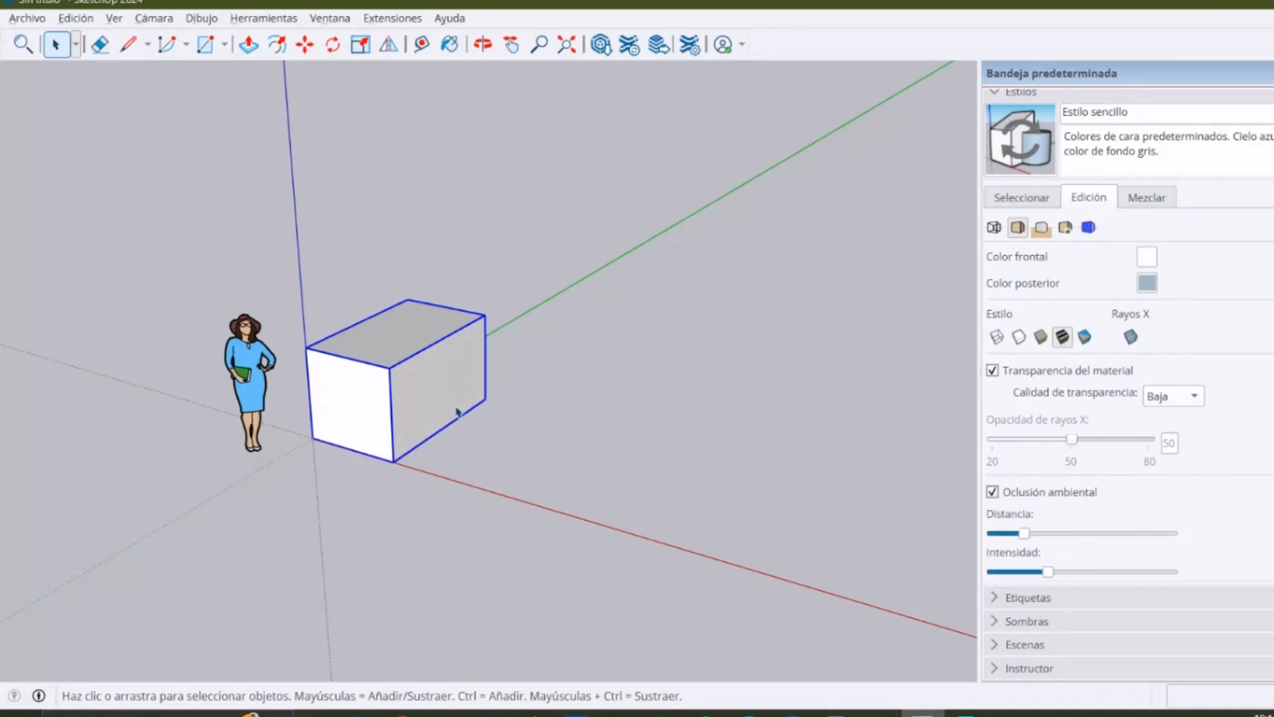
Edit the box group and Push/Pull the rear part of its side face outward to form an L-shaped volume
scroll(461, 371, "up", 2)
double_click(463, 357)
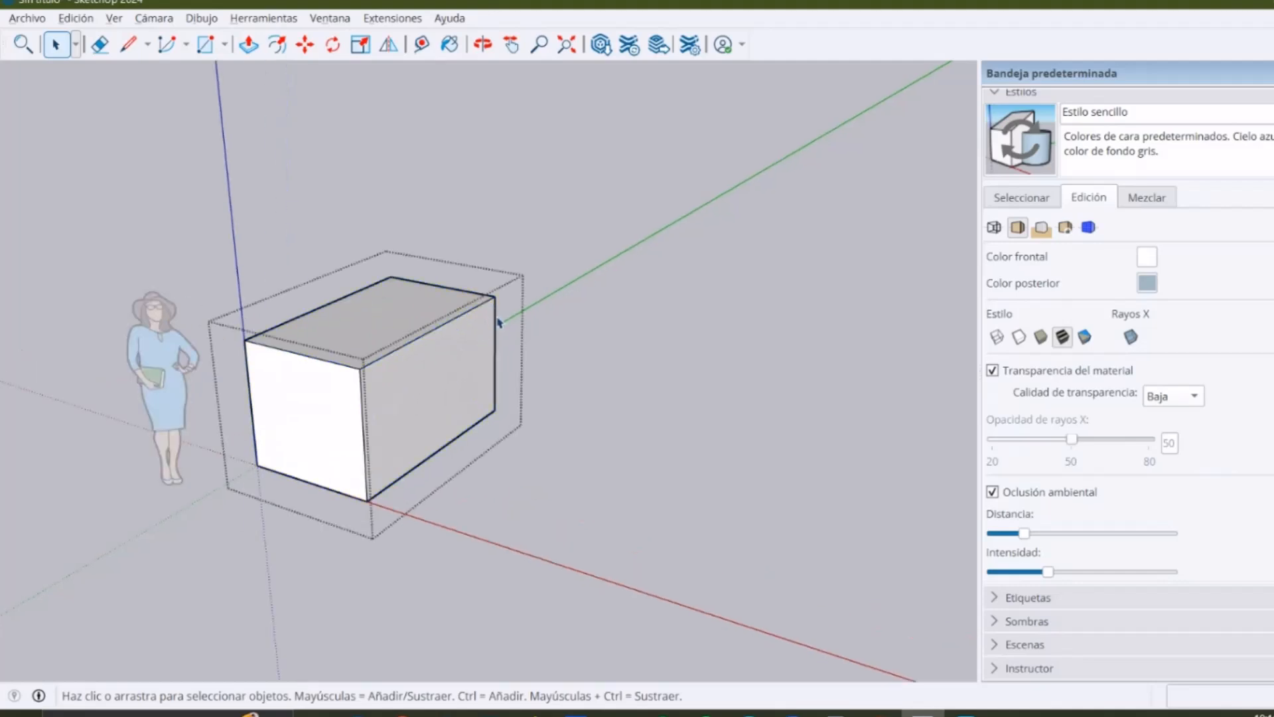
key("m")
key("p")
left_click(497, 361)
left_click(662, 447)
key("space")
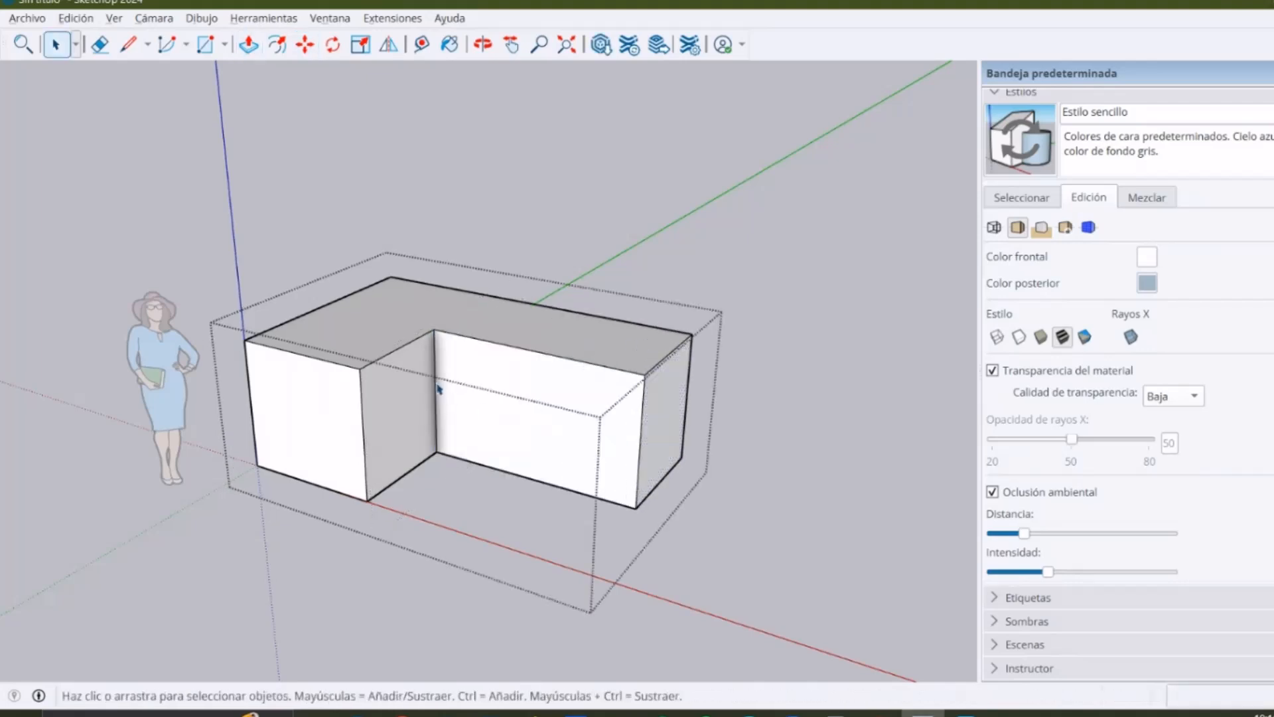
Compare the shading at the inner corner by turning Oclusión ambiental off, and leave the group
scroll(444, 395, "up", 1)
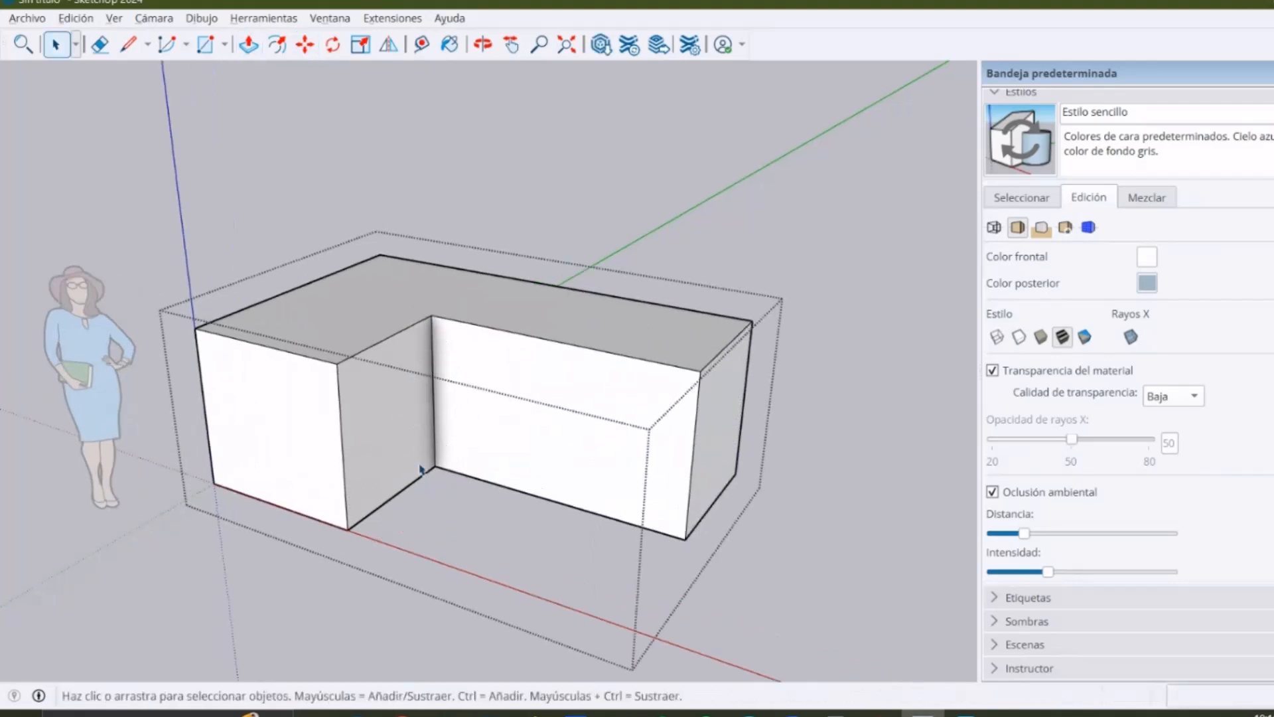
left_click(993, 494)
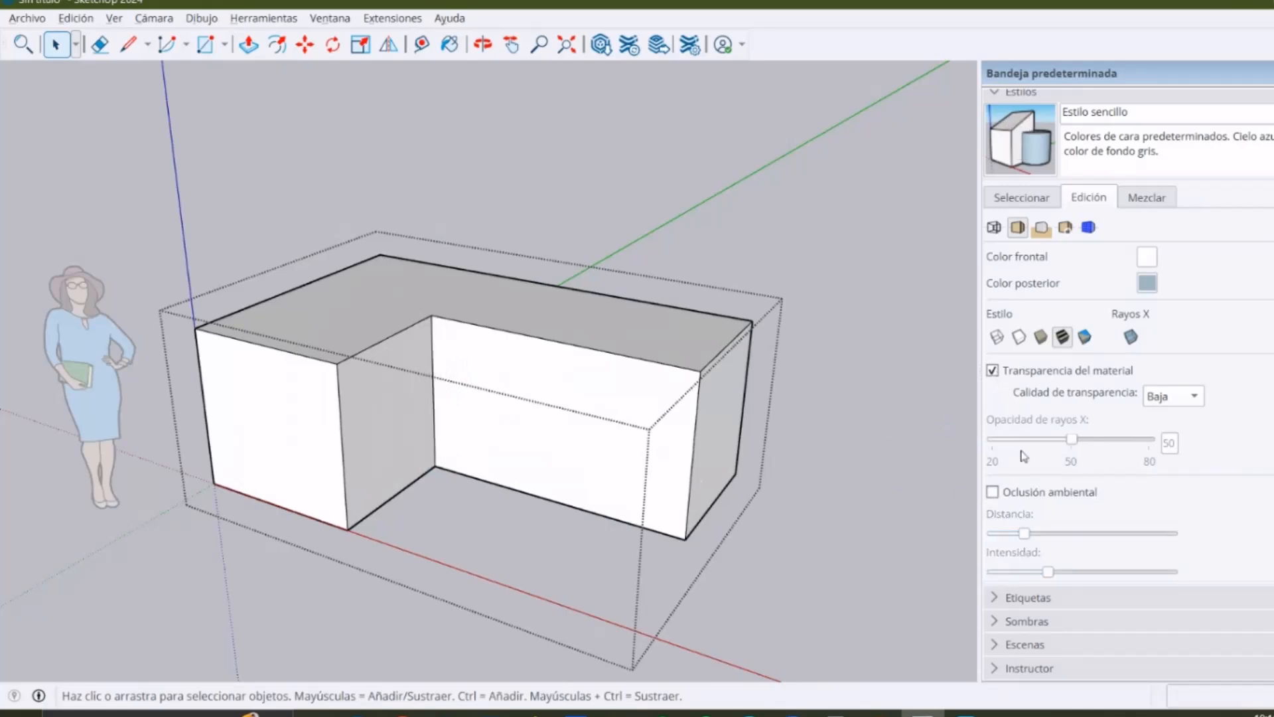
mouse_move(595, 369)
middle_mouse_down()
mouse_move(577, 323)
mouse_move(597, 418)
mouse_move(584, 371)
middle_mouse_up()
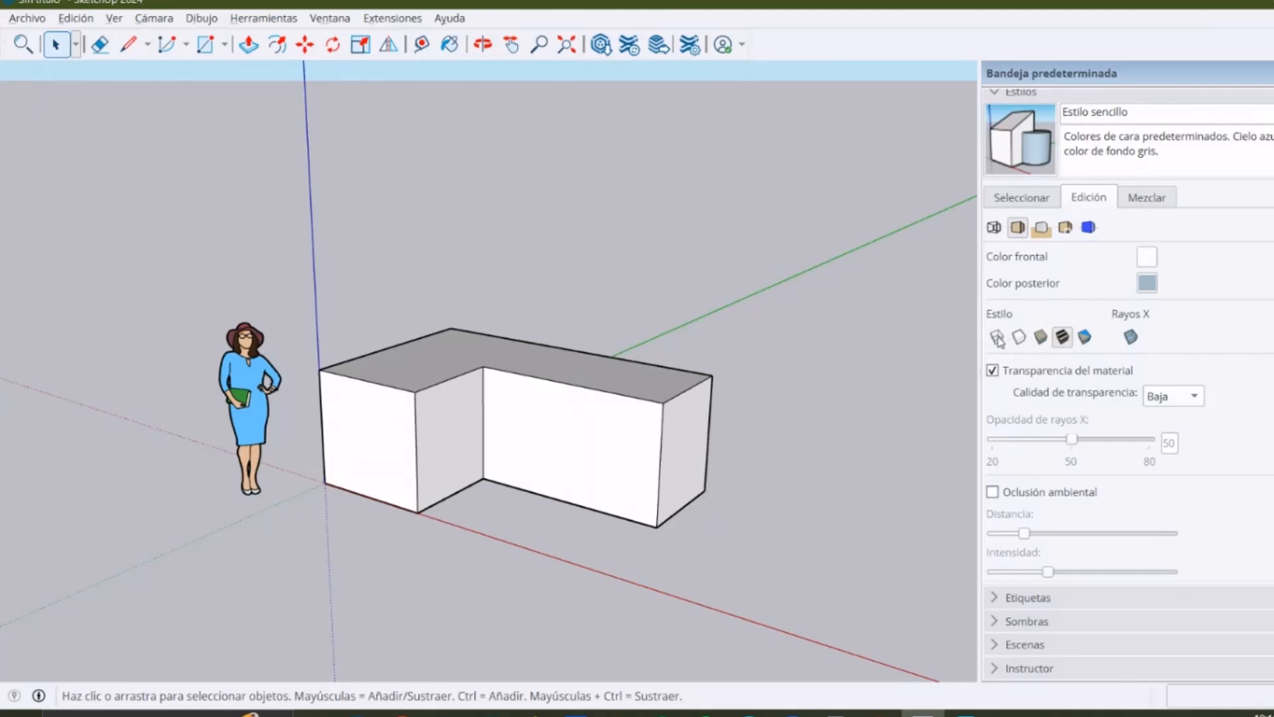
Compare the wireframe, hidden-line and shaded face styles on the L-shaped volume, finishing with shaded with textures
left_click(998, 338)
middle_click_drag(622, 442, 704, 431)
left_click(1023, 338)
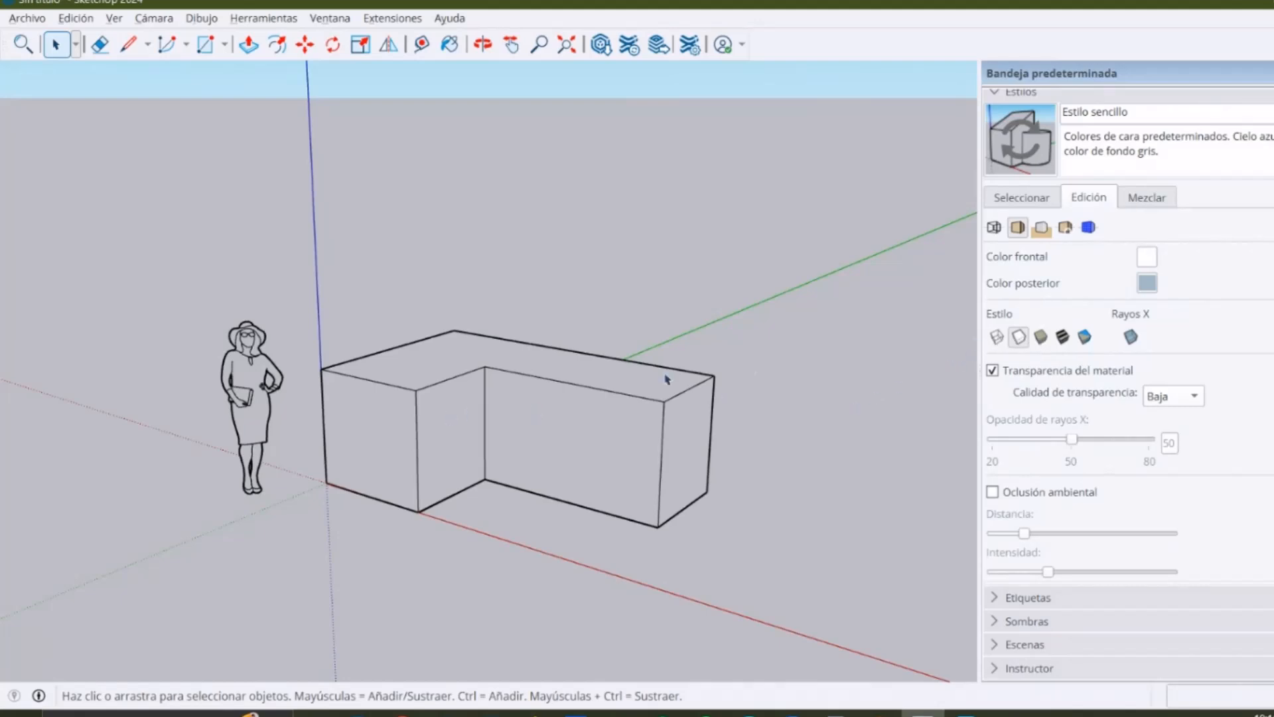
left_click(996, 337)
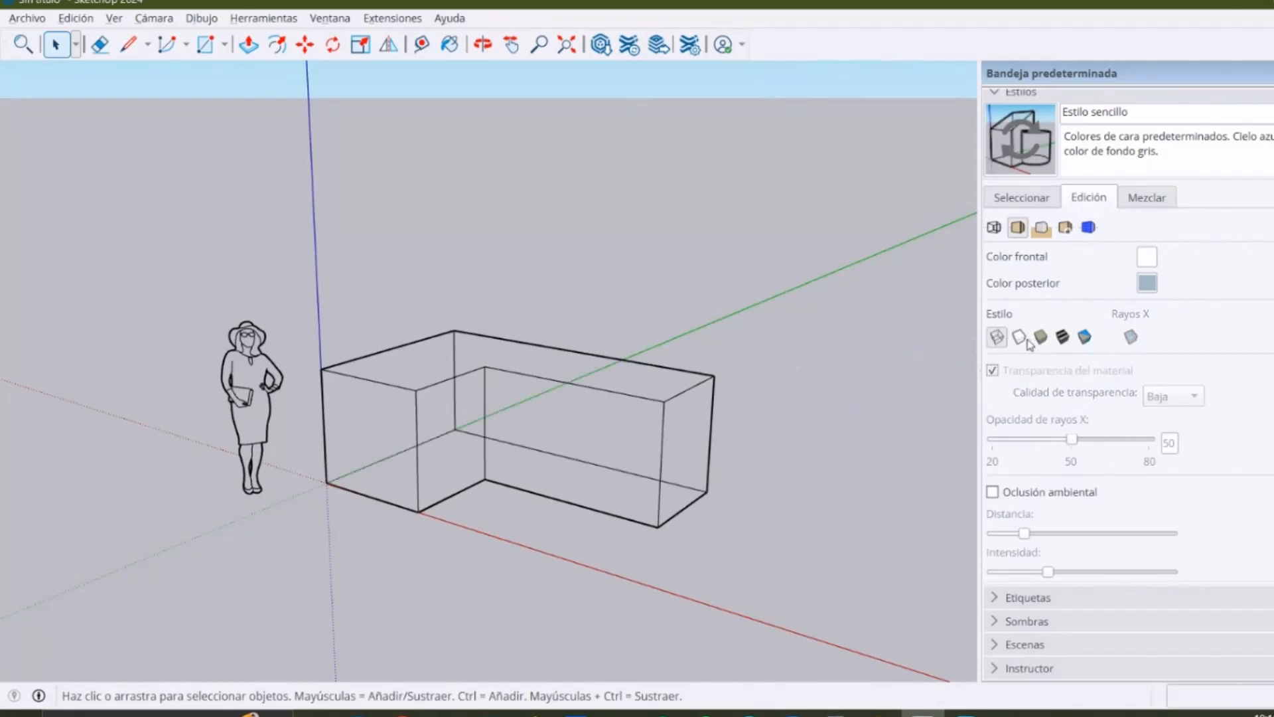
left_click(1018, 336)
left_click(1041, 337)
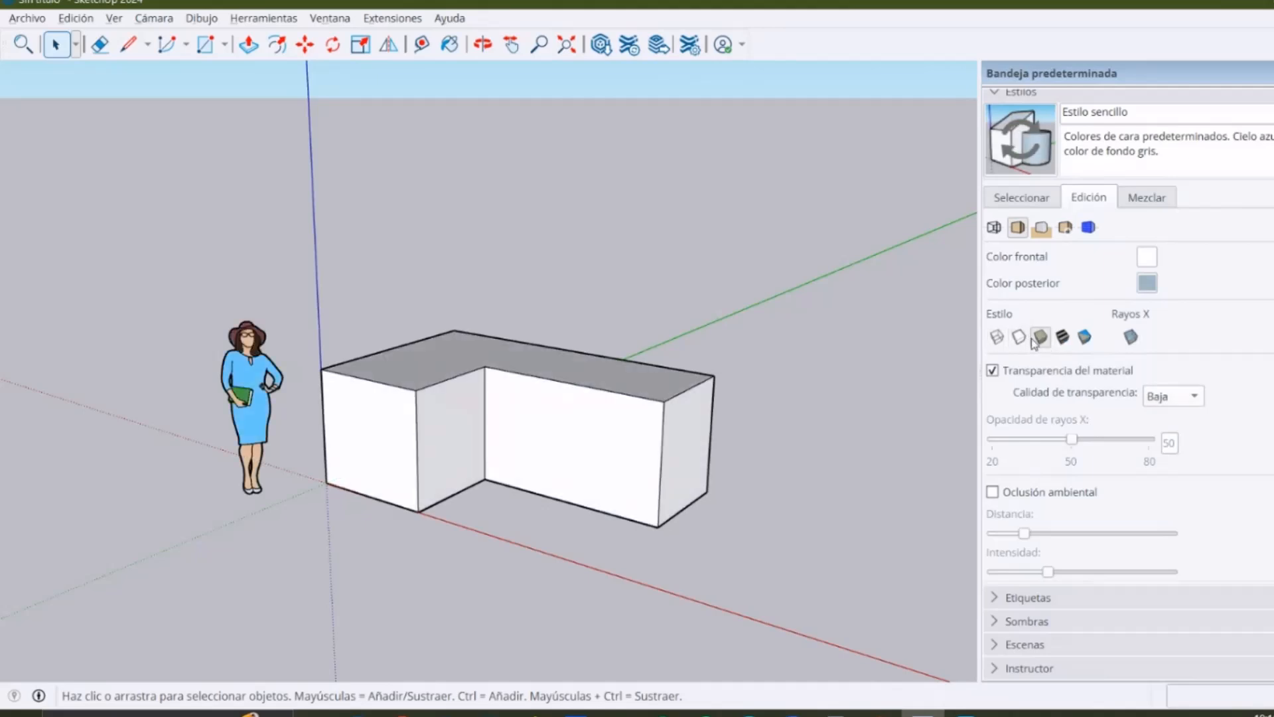
left_click(1061, 340)
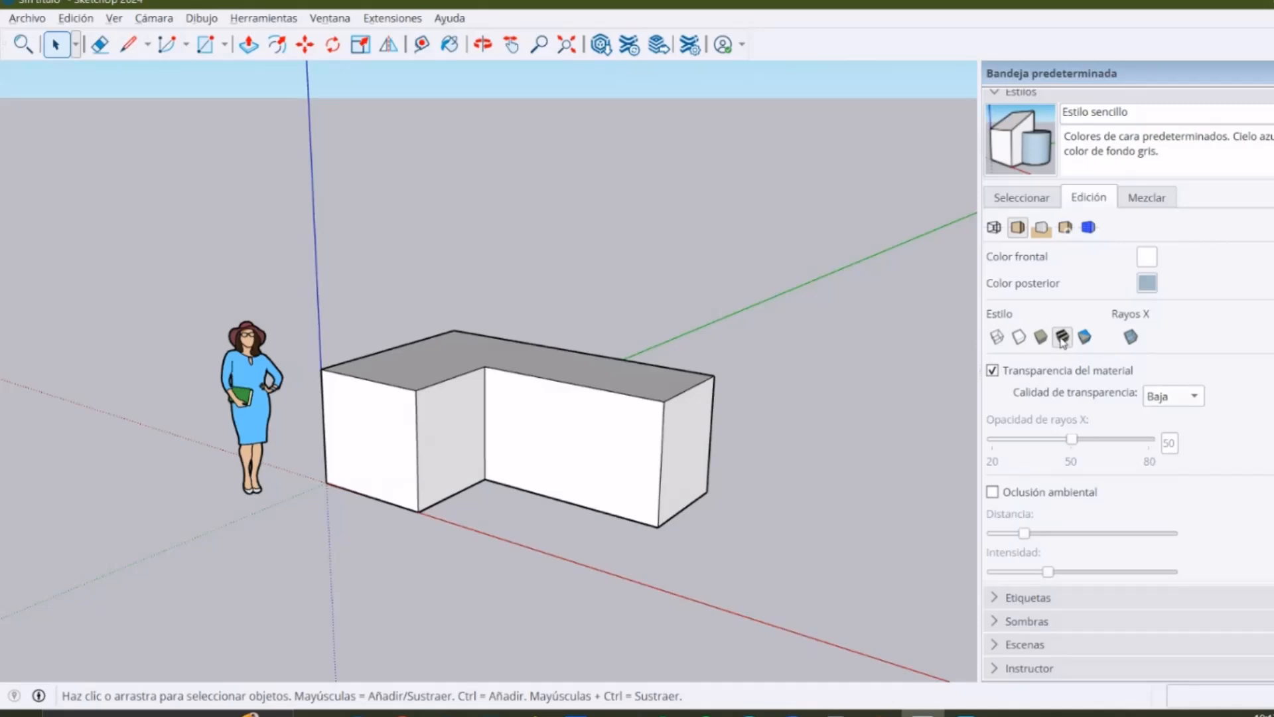
Paint the front face of the L-shaped group's long wing with the wood material Piso de madera oscura
scroll(1043, 155, "up", 2)
left_click(1055, 171)
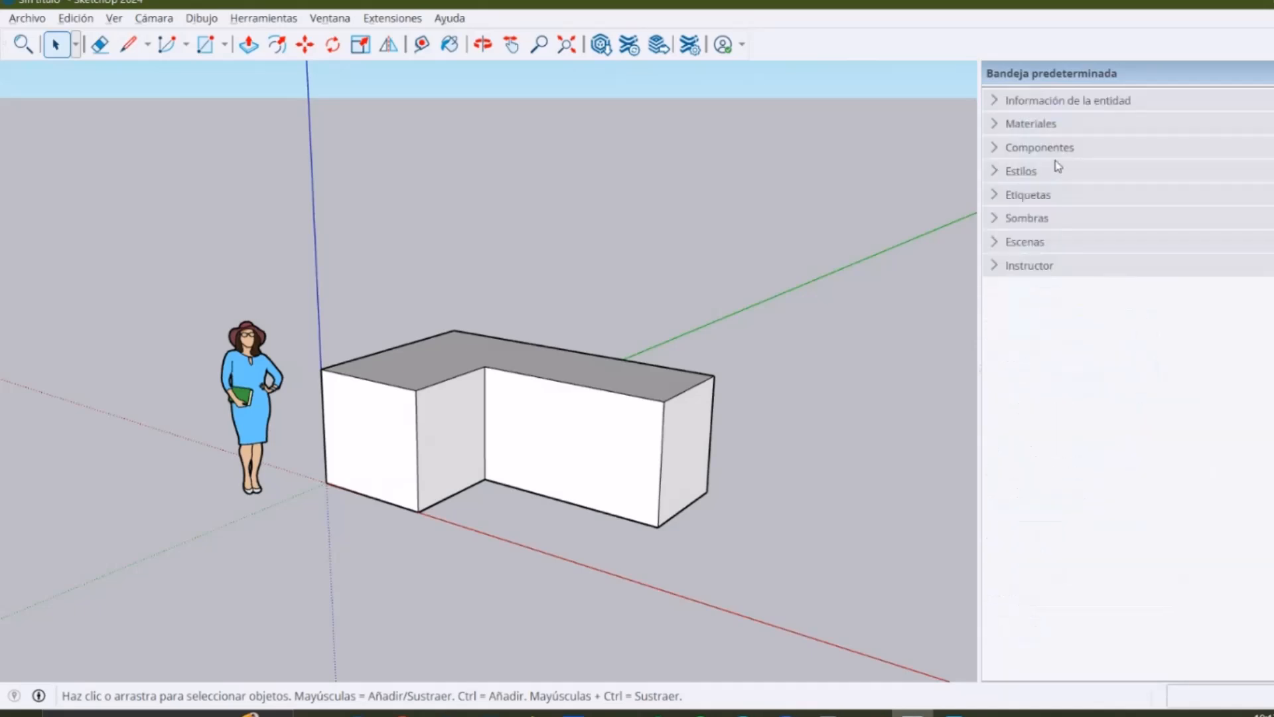
left_click(1046, 124)
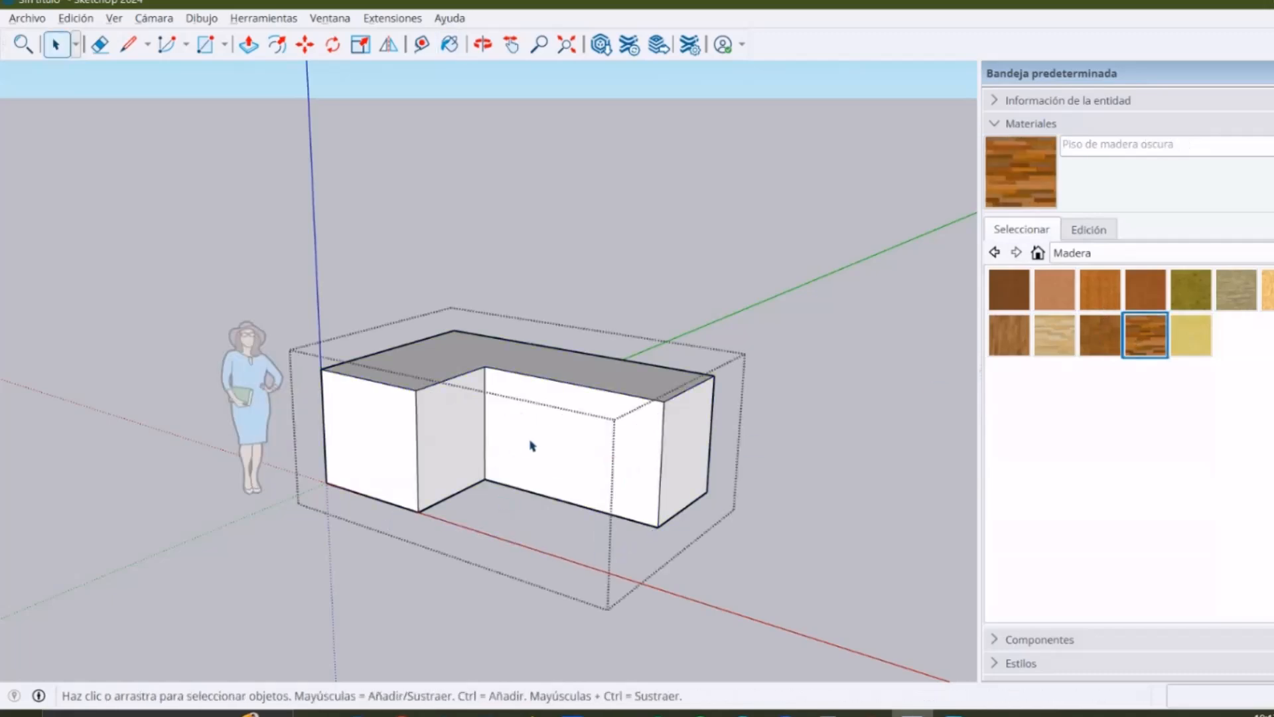
left_click(591, 431)
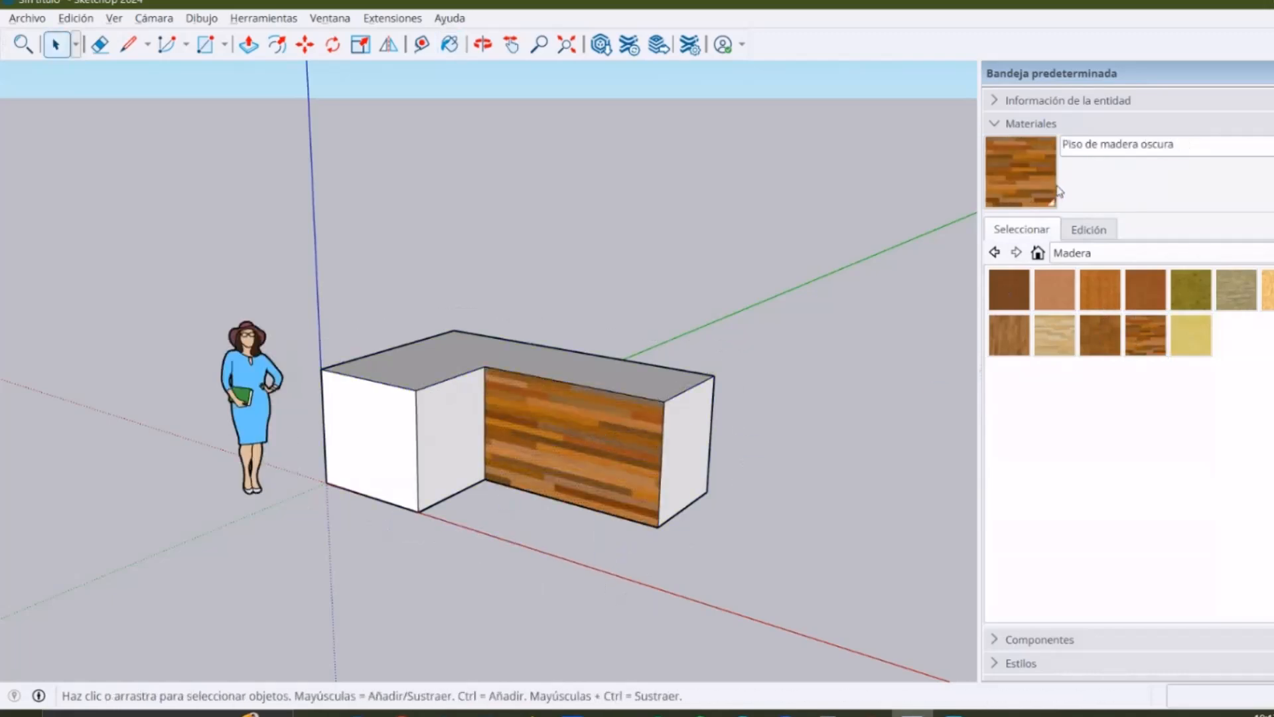
left_click(1037, 125)
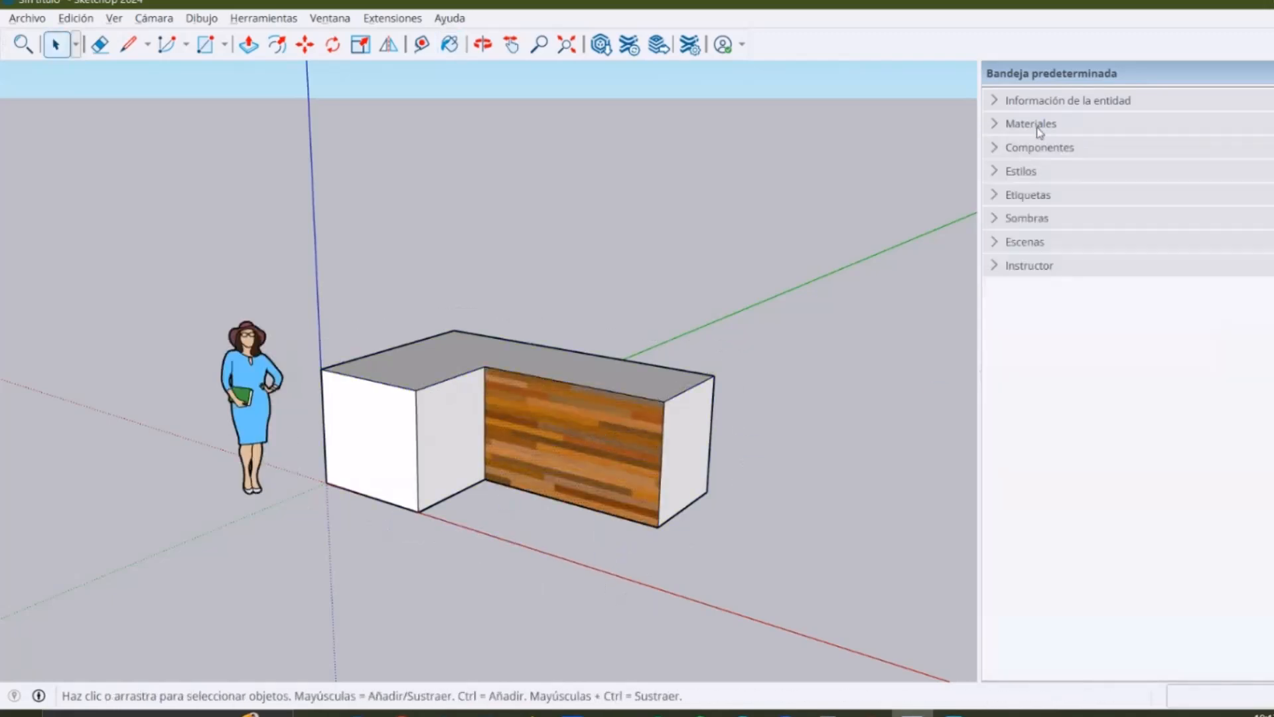
Reopen the Estilos face settings and compare the shaded display with the shaded-with-textures display on the wooden face
left_click(1022, 172)
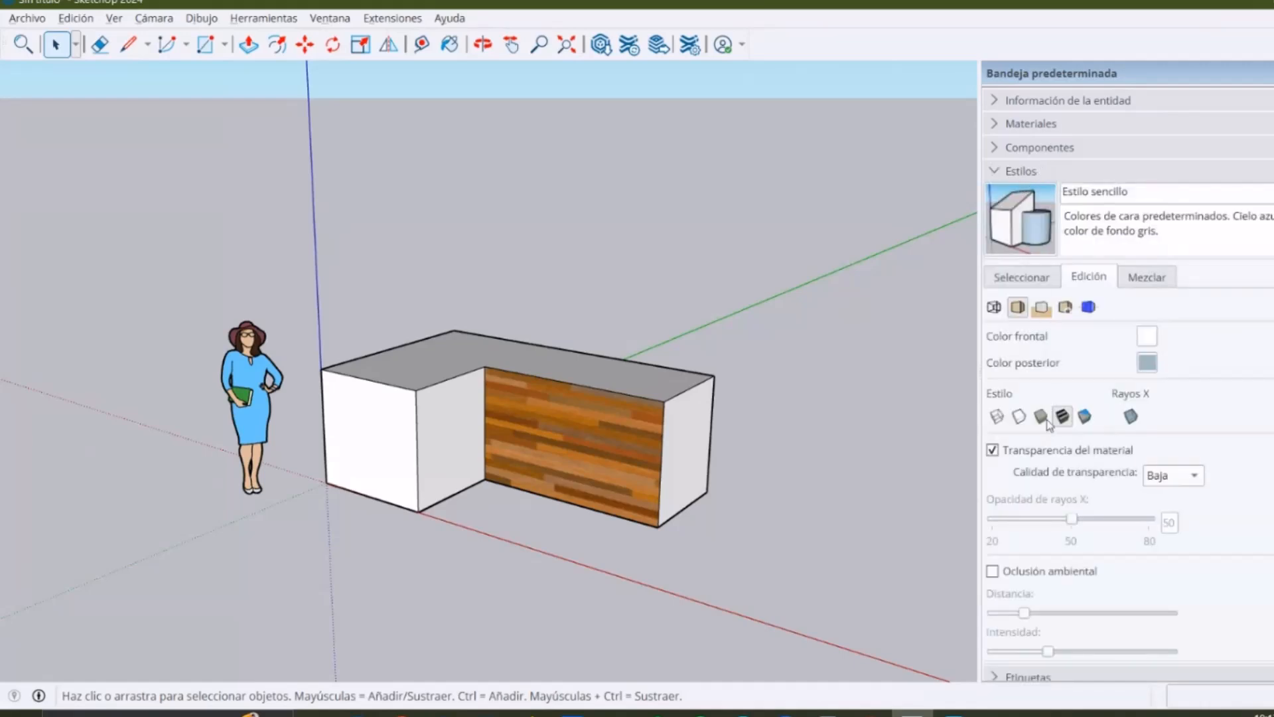
left_click(1041, 419)
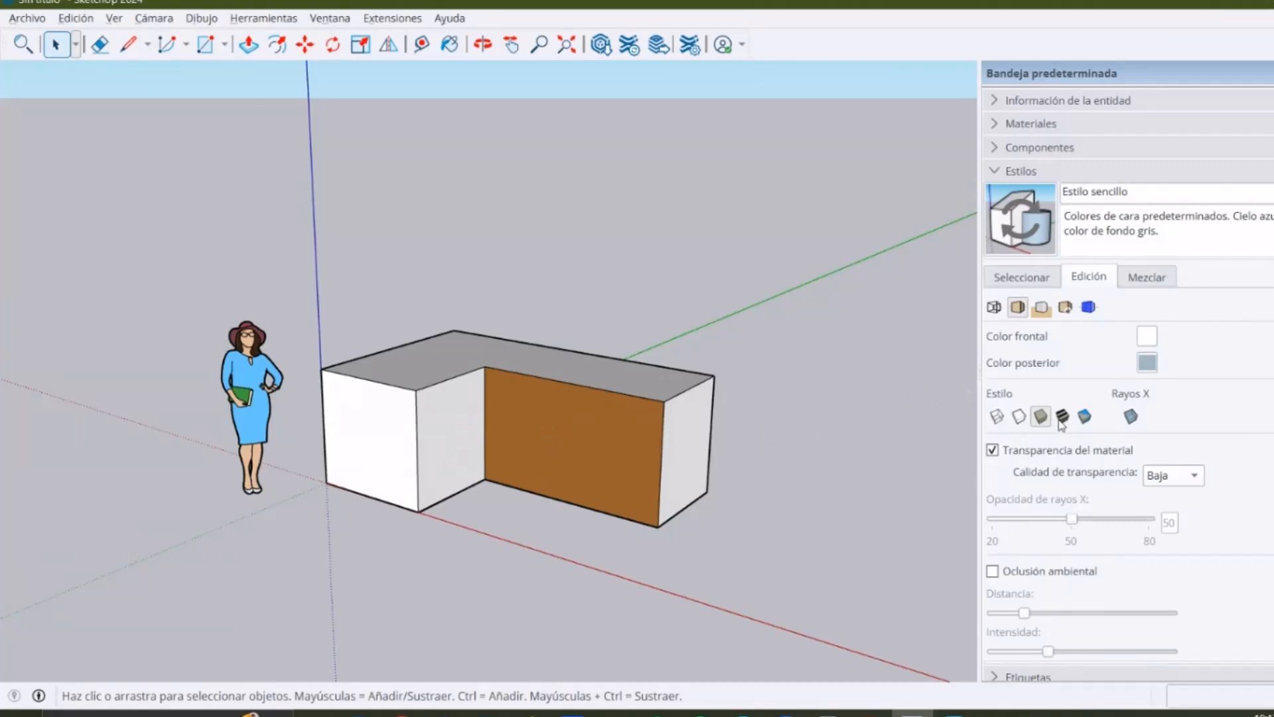
left_click(1063, 417)
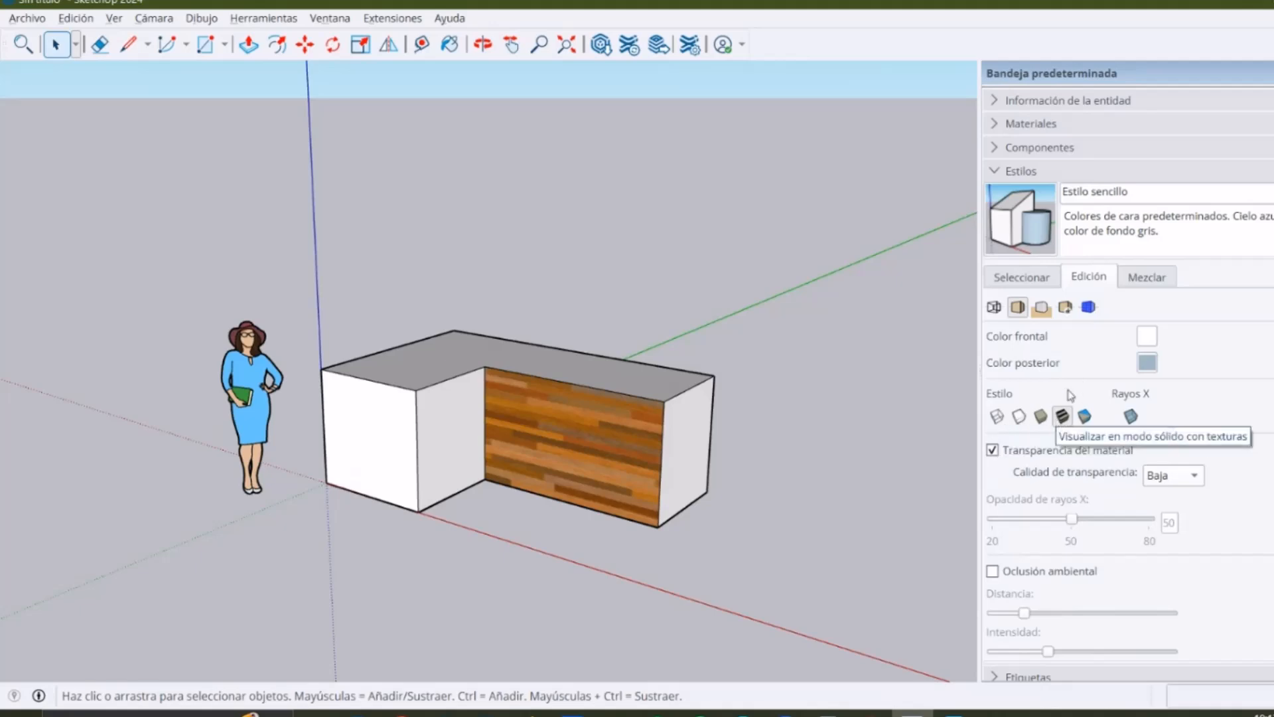
Open the background settings of Estilo sencillo and turn off Cielo
left_click(1043, 308)
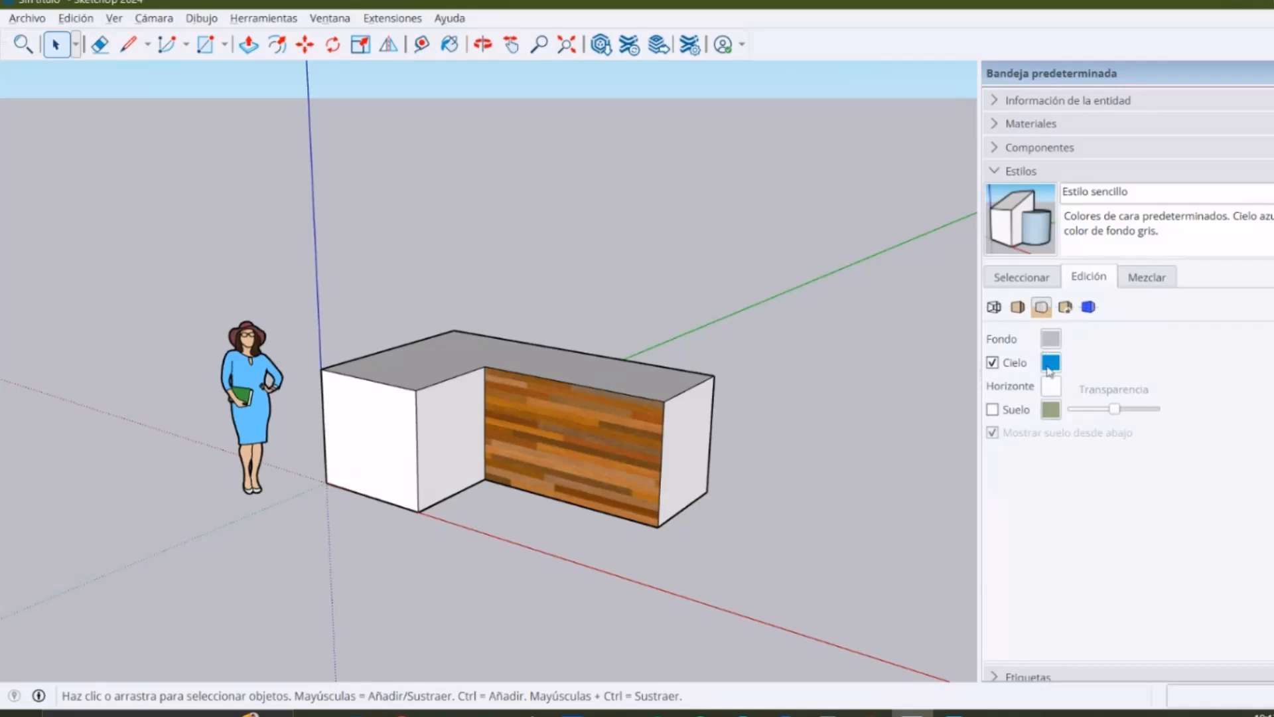
middle_click_drag(752, 456, 850, 421)
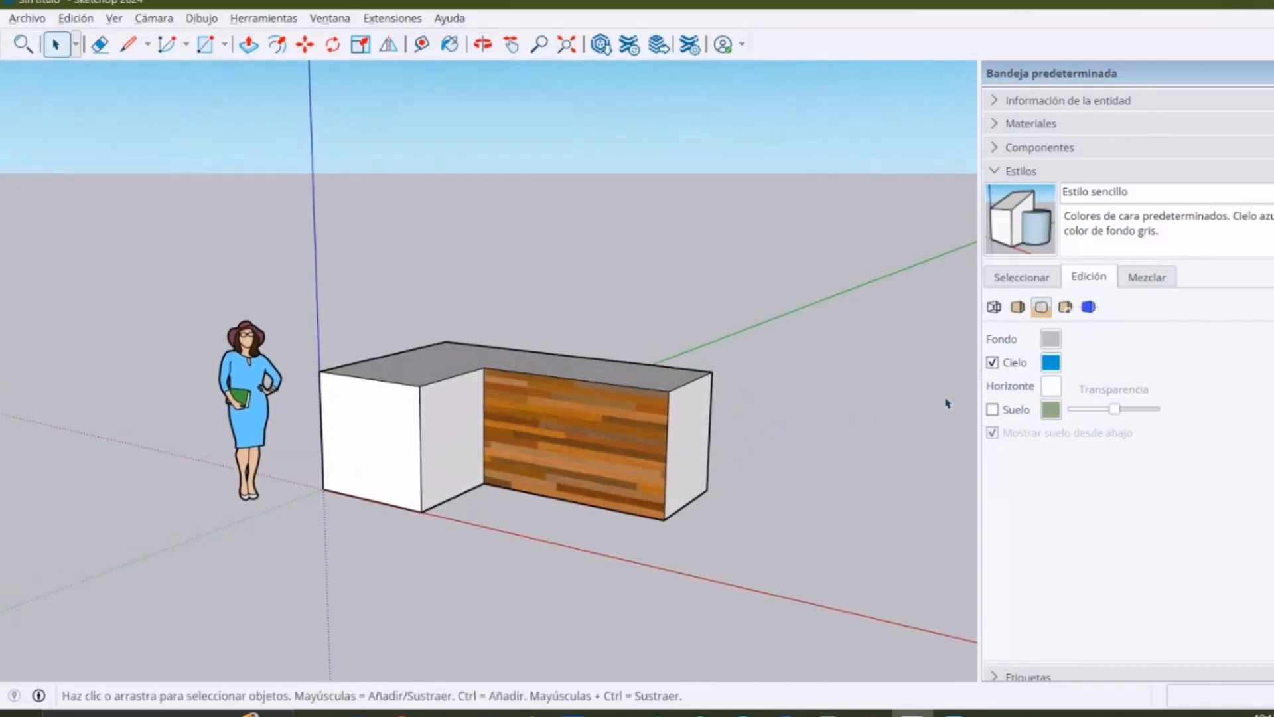
left_click(993, 363)
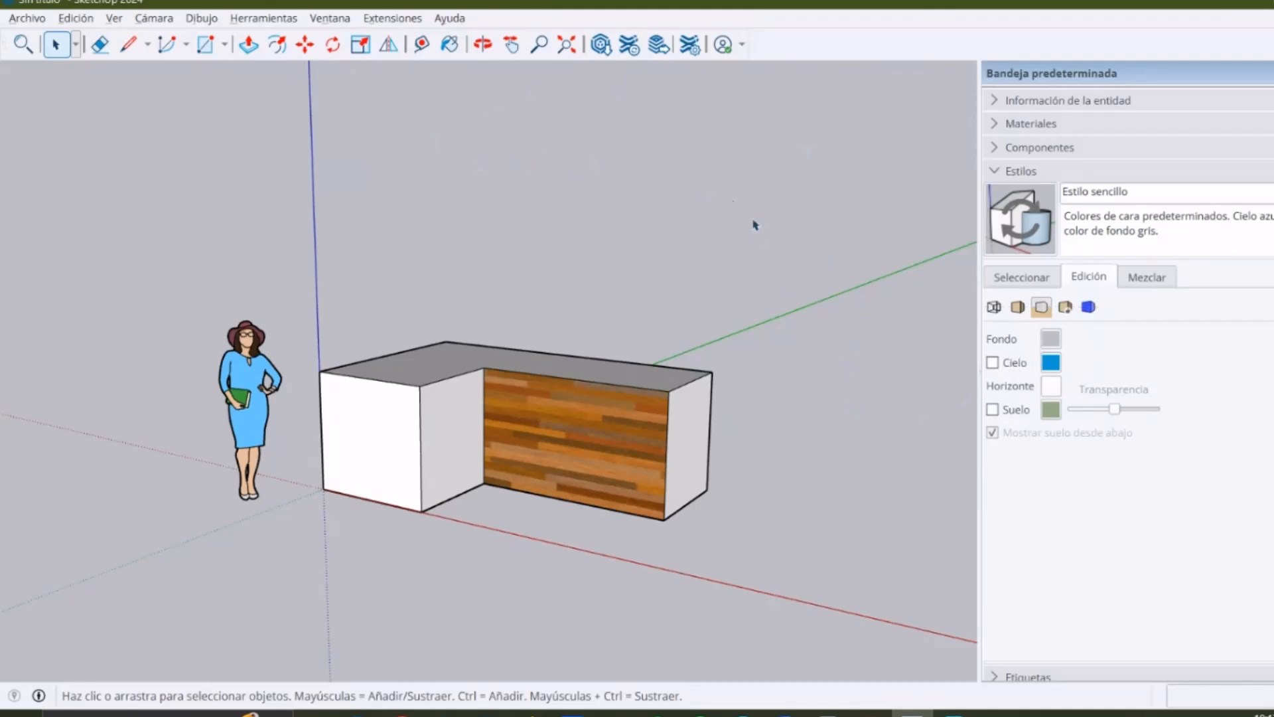
Change the Fondo colour of the style to white by raising its brightness to the maximum
left_click(1050, 341)
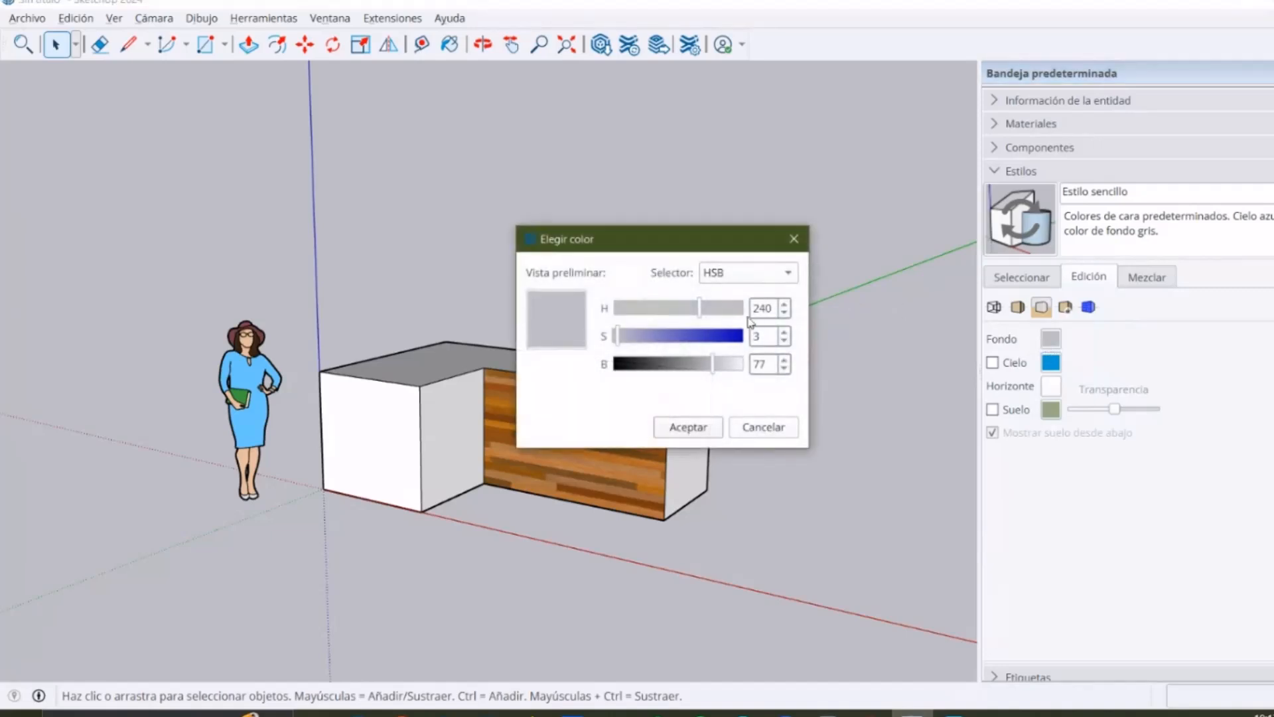
left_click_drag(714, 364, 771, 366)
left_click_drag(700, 308, 755, 312)
left_click(687, 426)
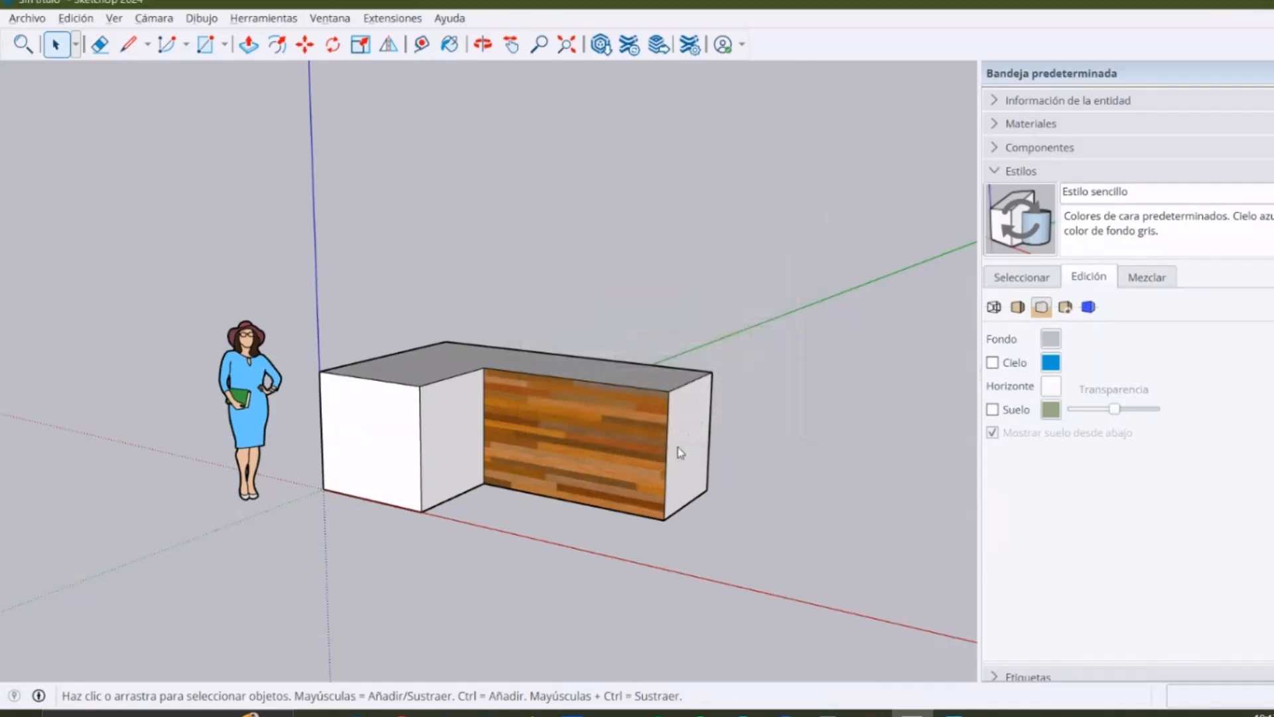
middle_click_drag(641, 418, 595, 438)
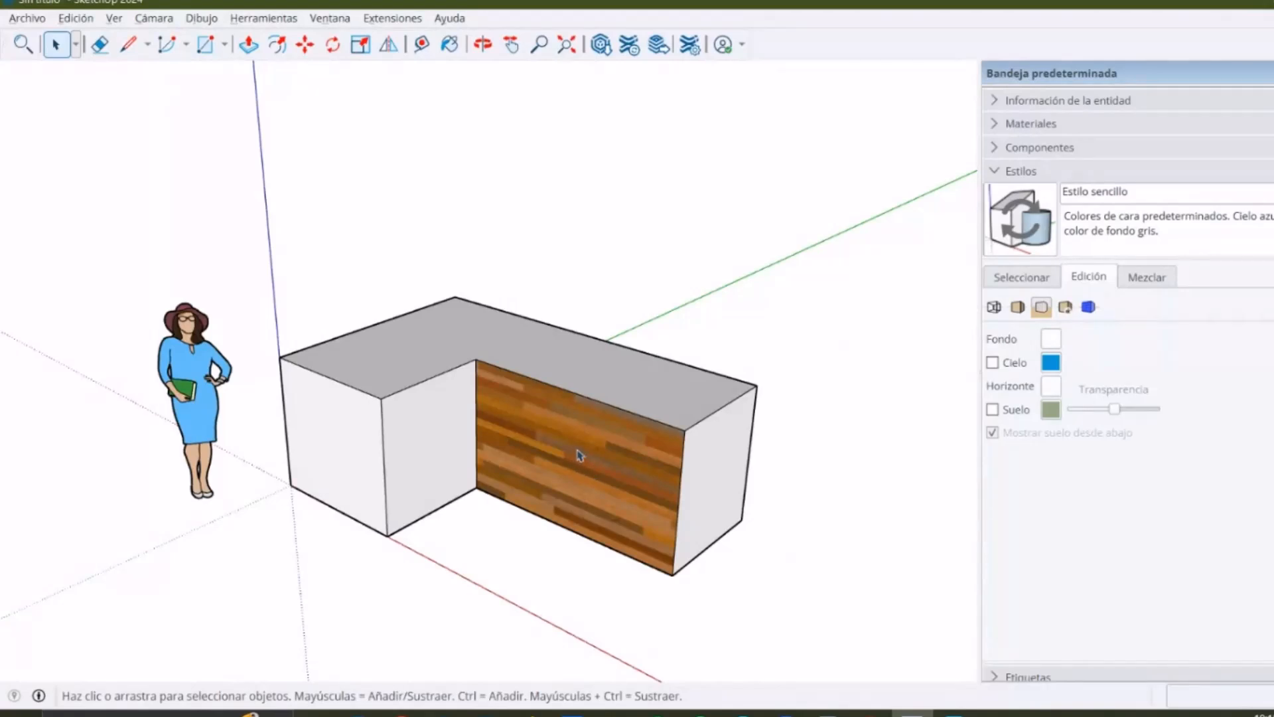
scroll(609, 483, "down", 3)
mouse_move(608, 484)
middle_mouse_down()
mouse_move(596, 489)
mouse_move(663, 447)
mouse_move(620, 477)
mouse_move(601, 464)
mouse_move(613, 465)
middle_mouse_up()
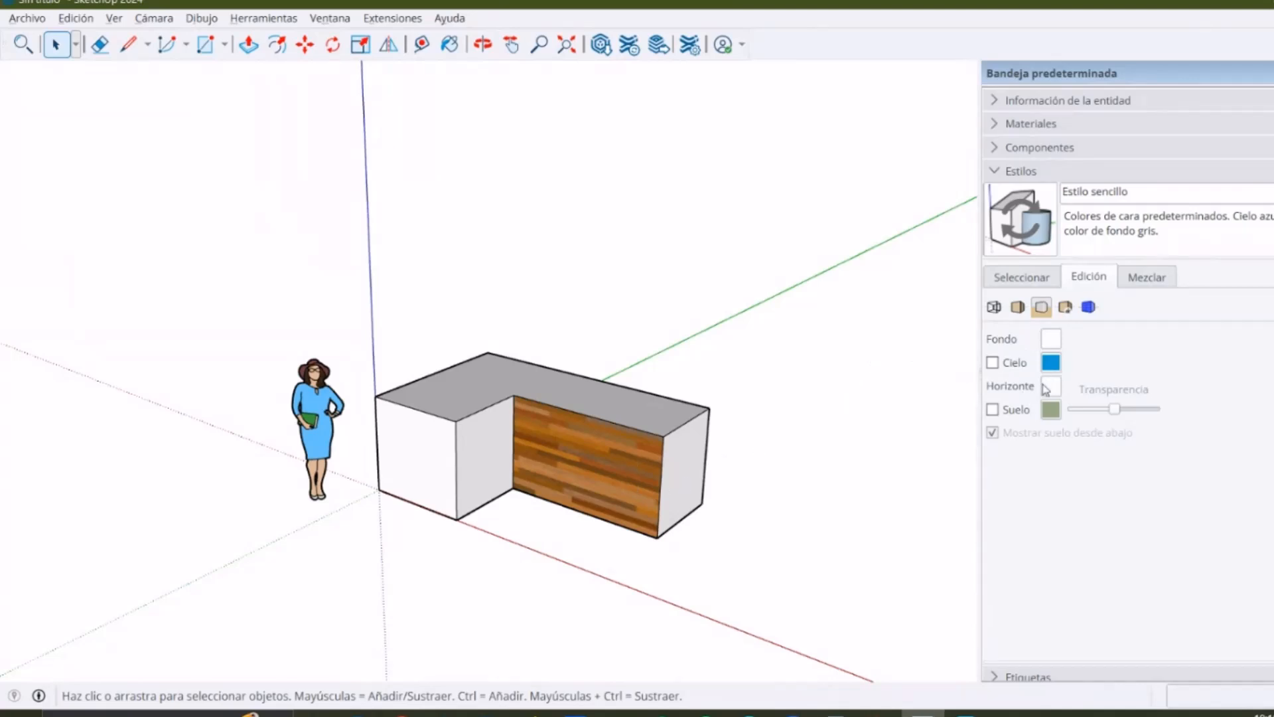
Examine the style's watermark and modelling settings, and return to the background settings
left_click(1066, 309)
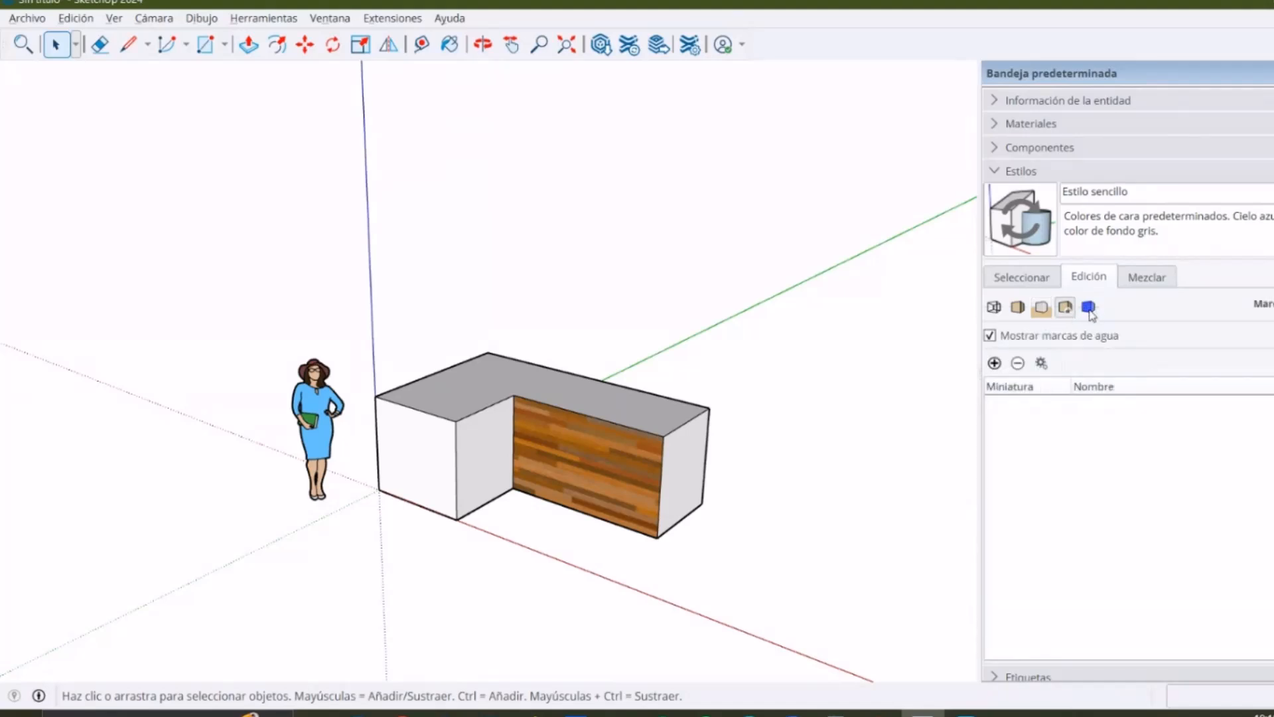
left_click(1089, 308)
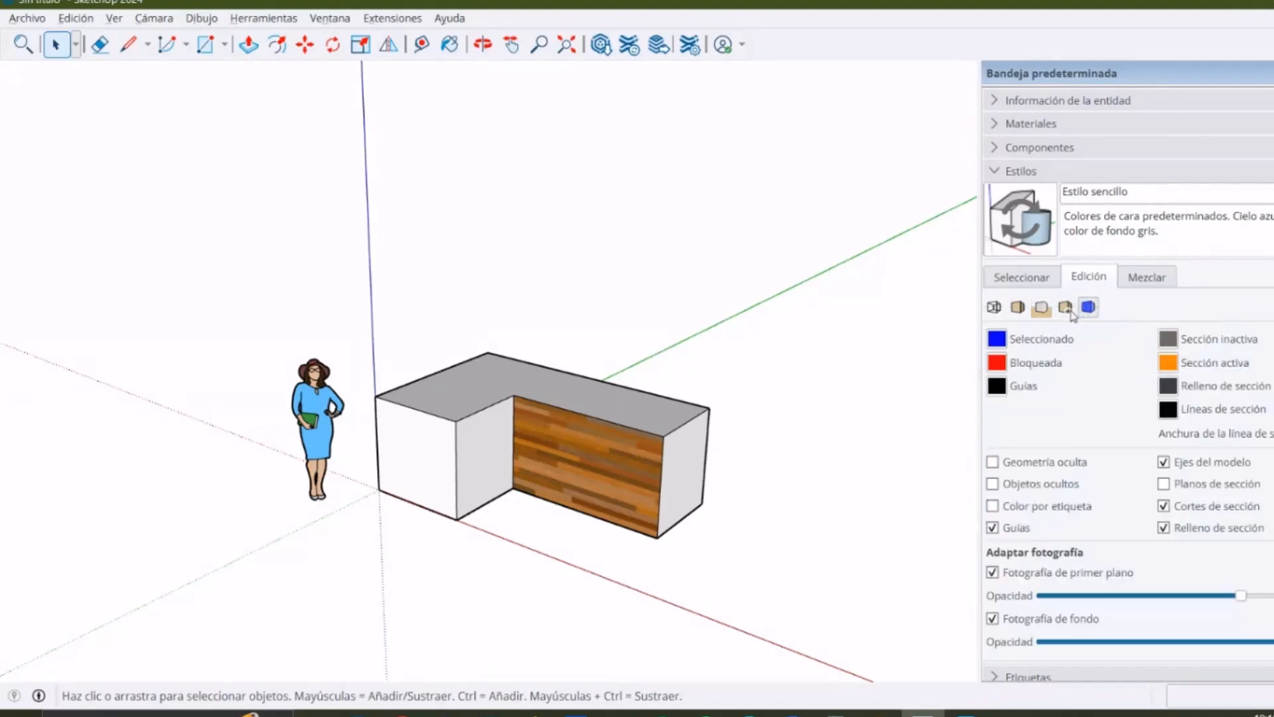
left_click(1066, 310)
left_click(1081, 314)
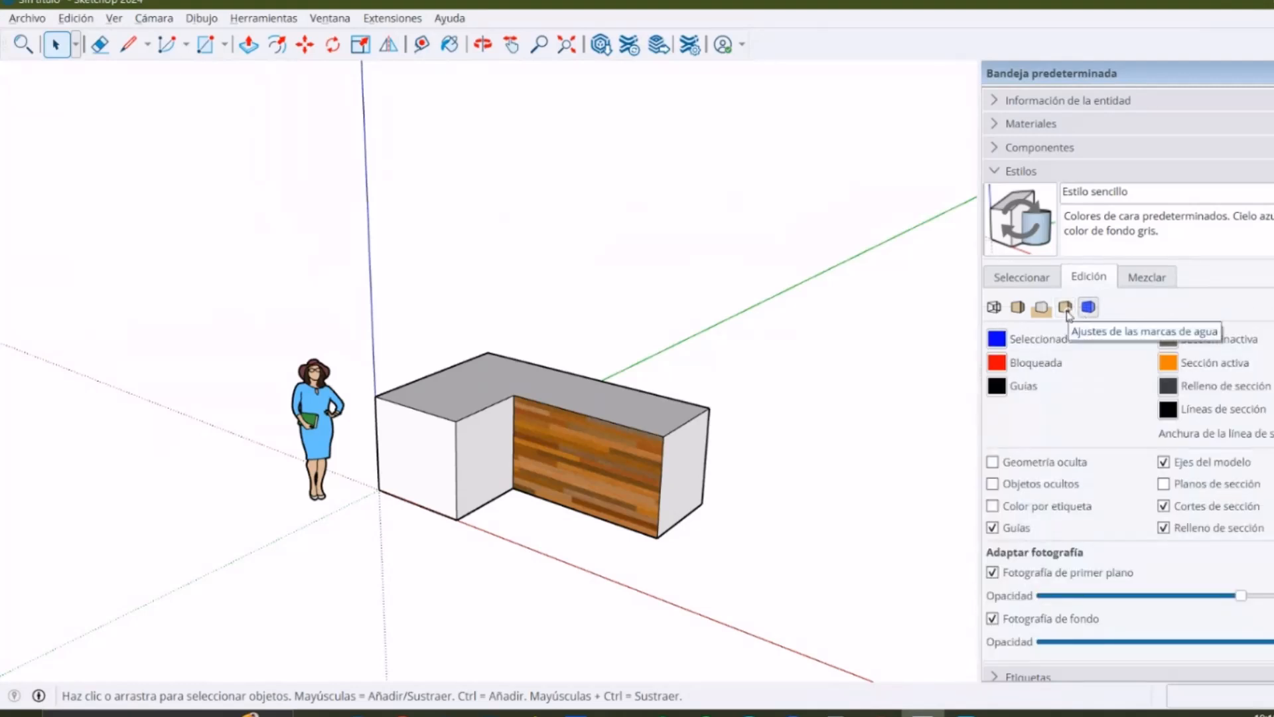
left_click(1066, 310)
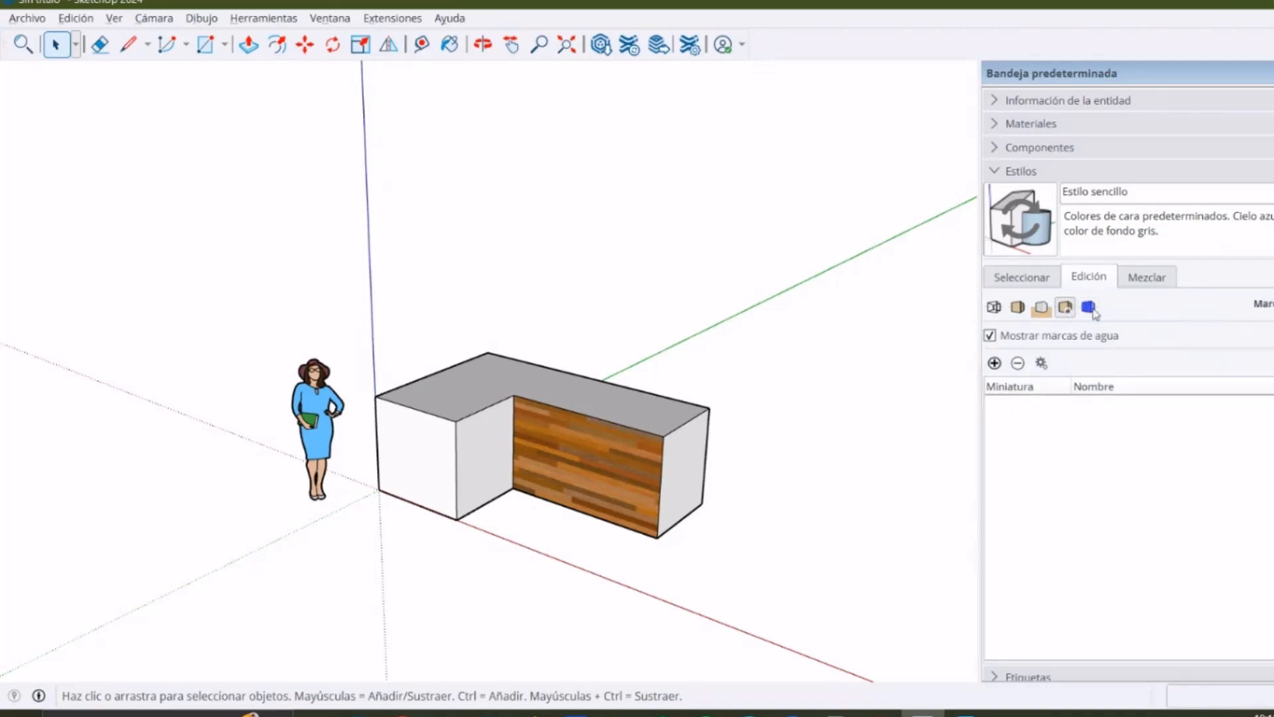
left_click(1081, 312)
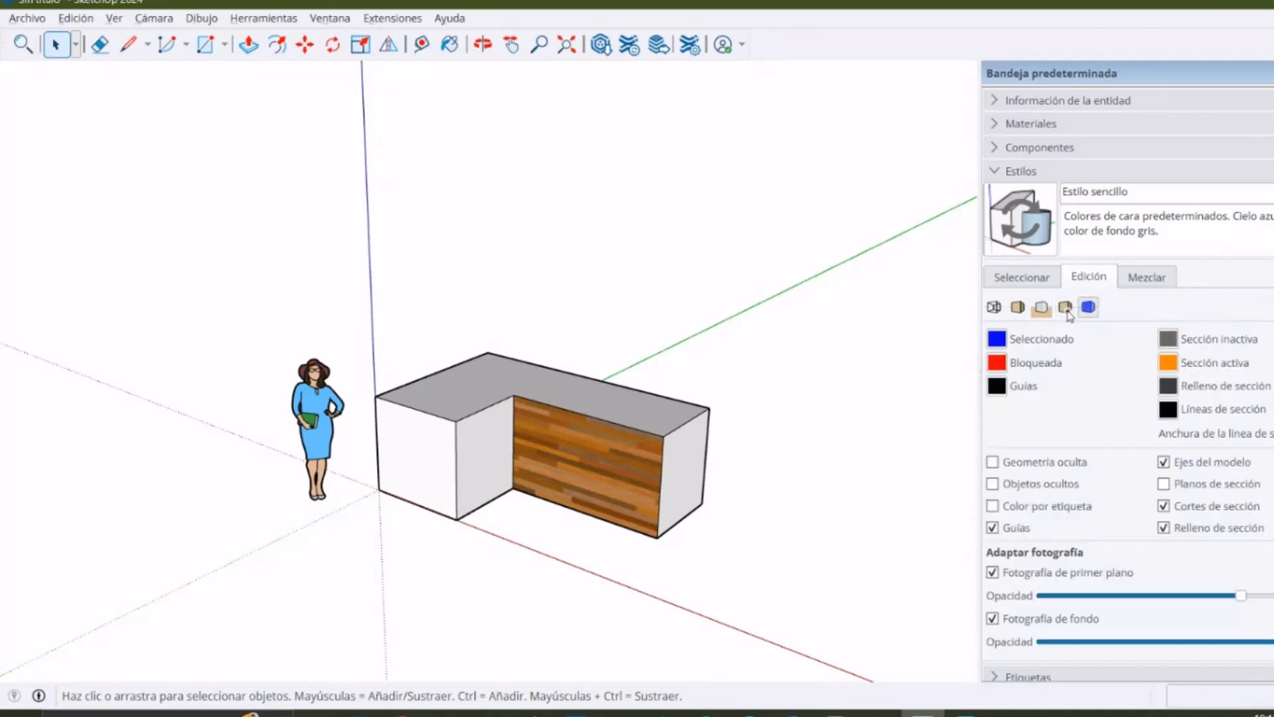
left_click(1067, 310)
left_click(1043, 310)
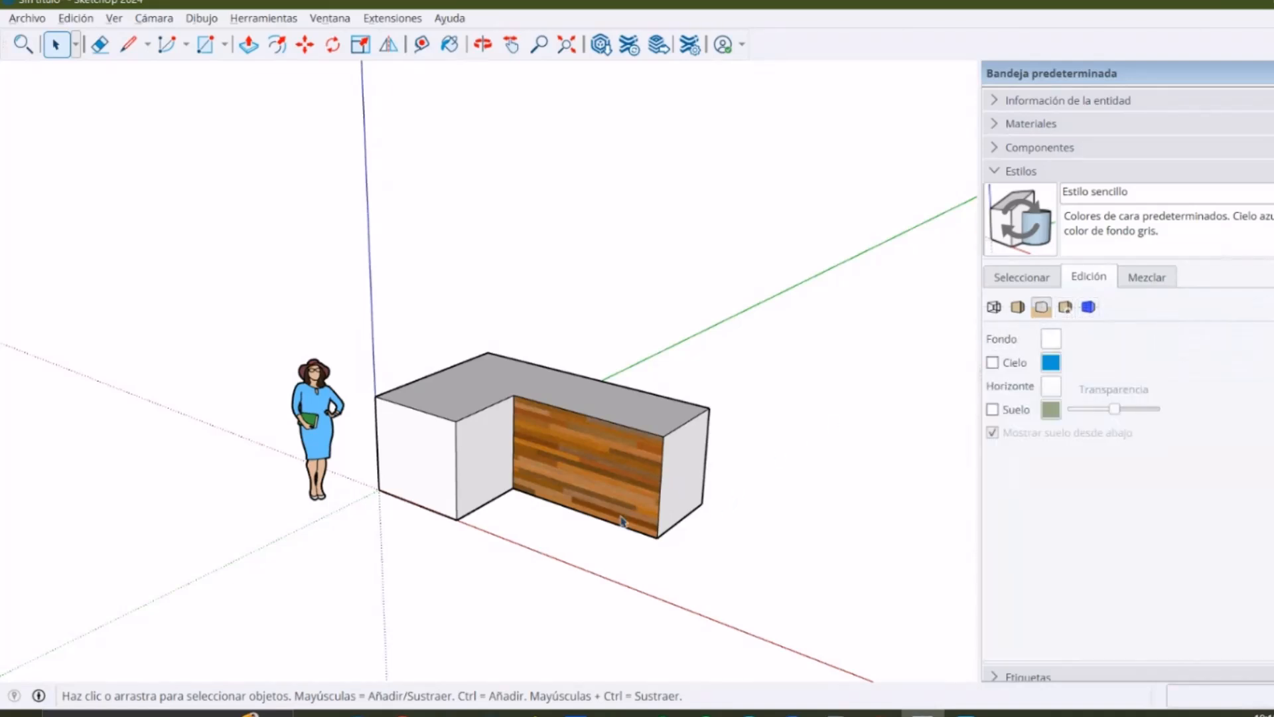
Close the Estilos section and open the Etiquetas section
scroll(606, 464, "down", 1)
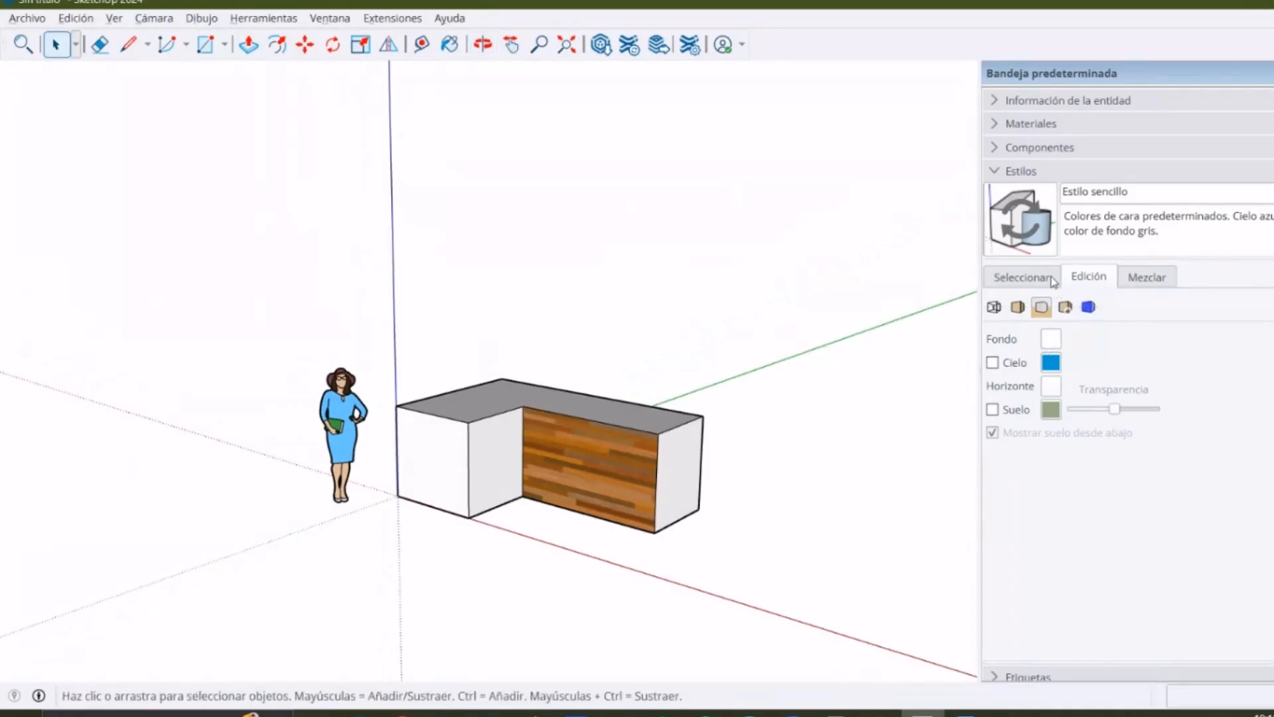
left_click(1054, 279)
left_click(1045, 171)
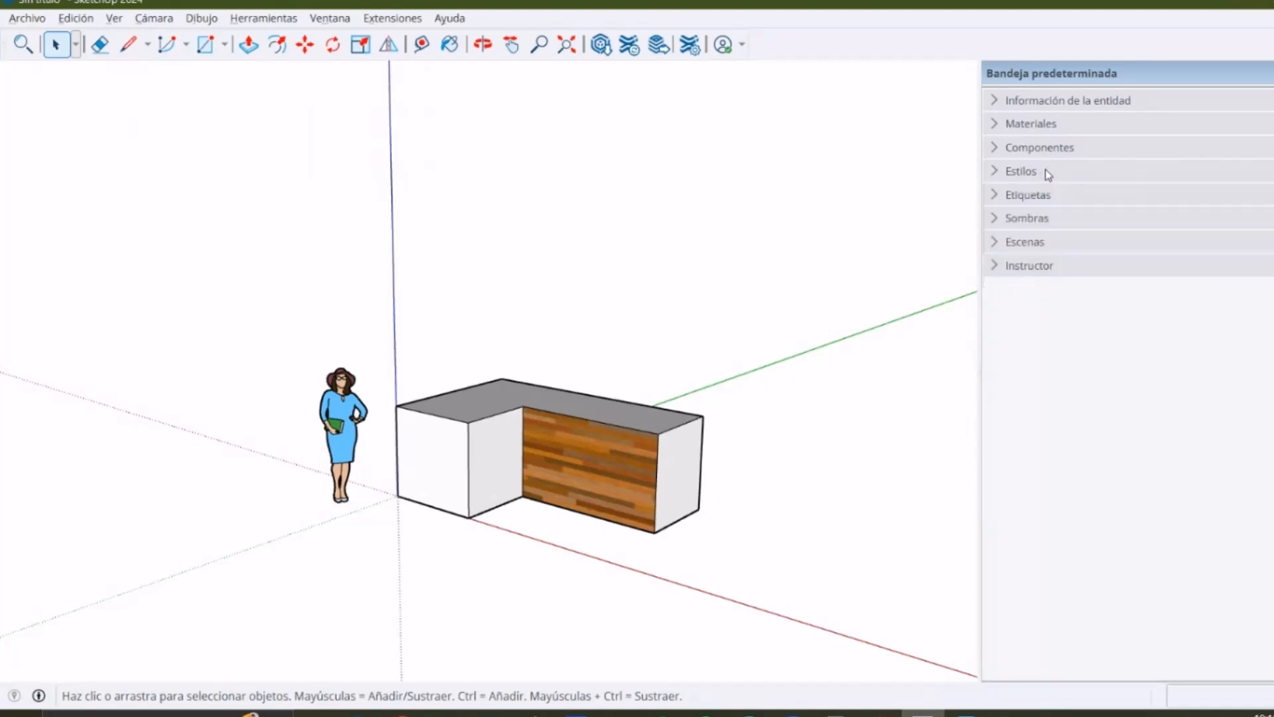
left_click(1054, 199)
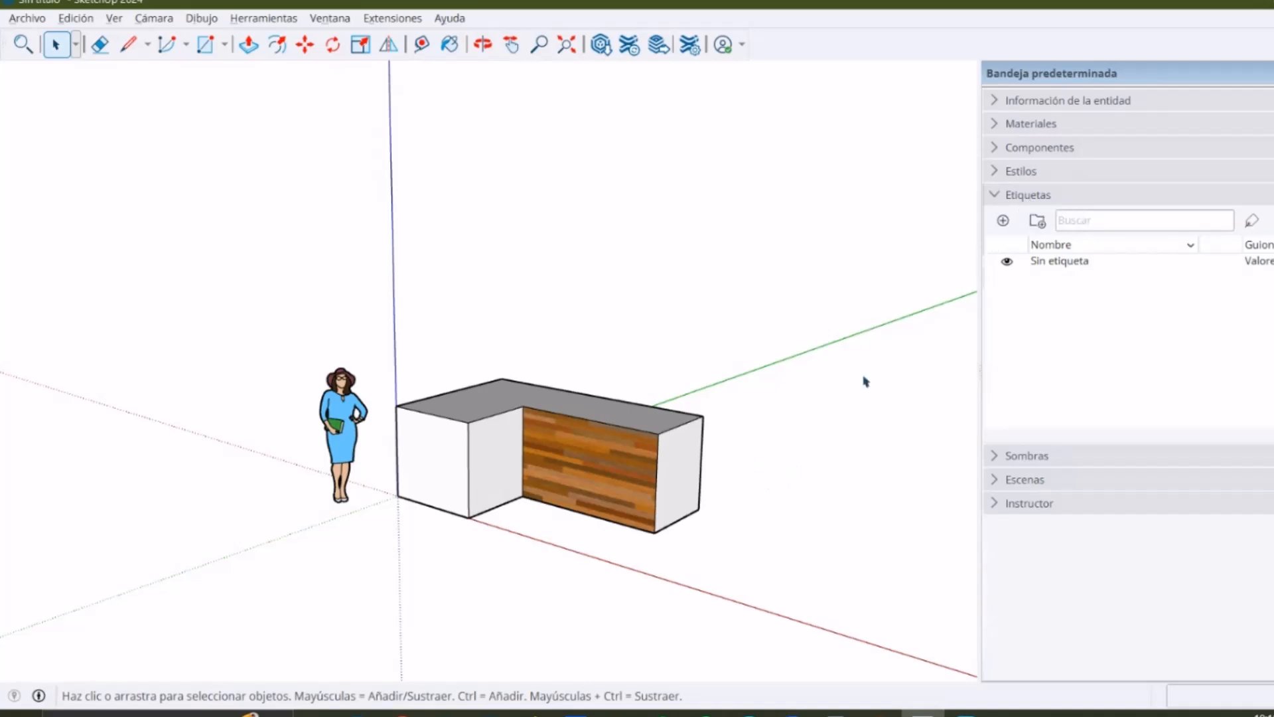
middle_click_drag(690, 491, 701, 521)
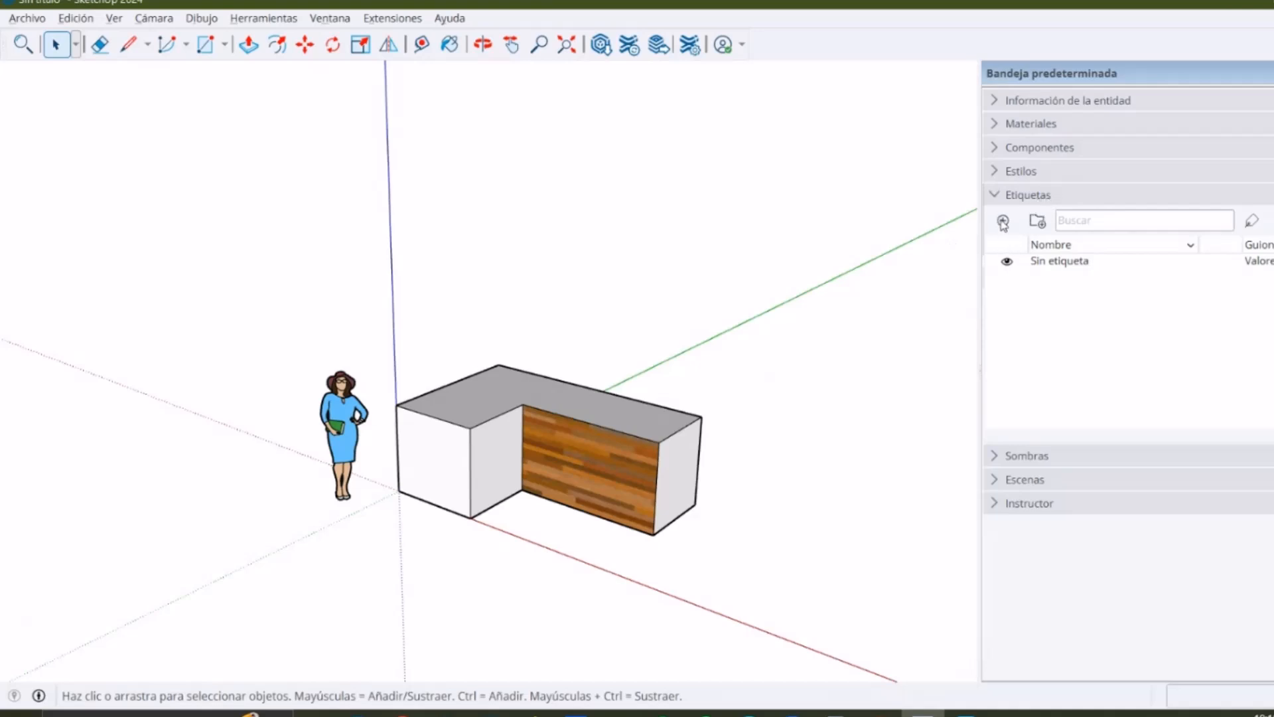
Add two tags, keeping the default name for the first and naming the second PAREDES
left_click(1003, 221)
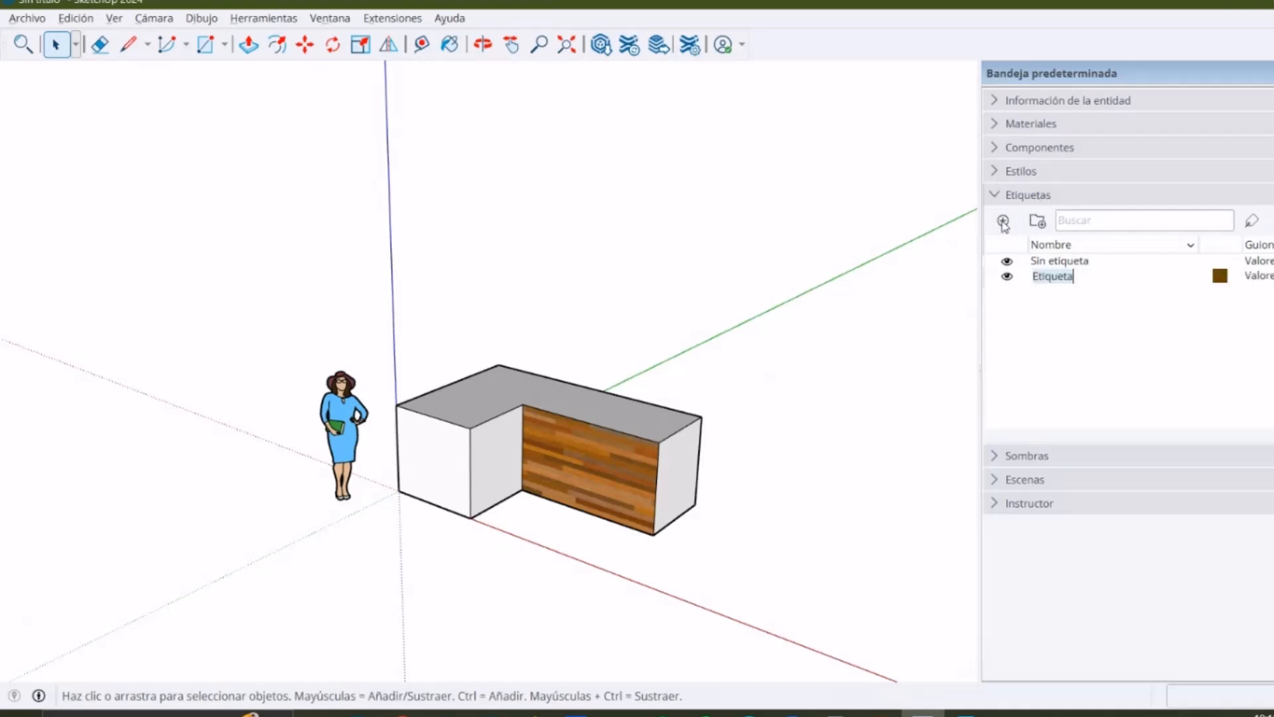
left_click(1004, 221)
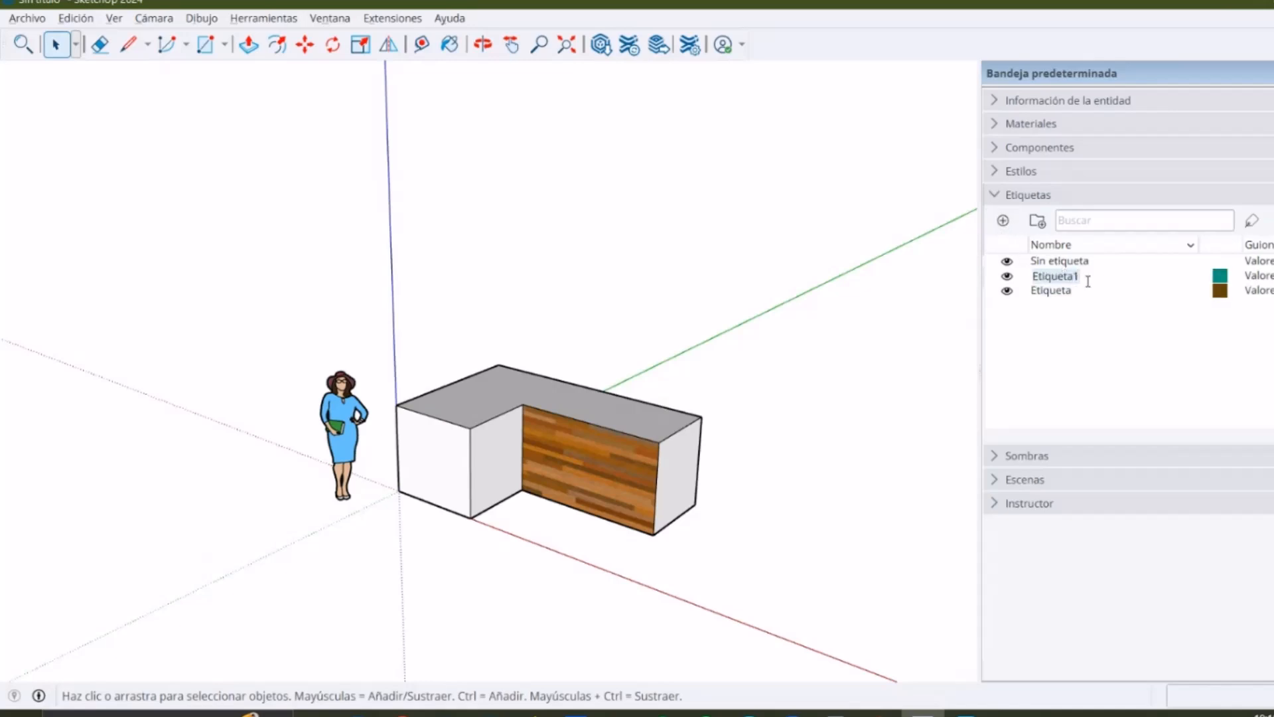
type("PAREDES")
key("Return")
left_click(1068, 277)
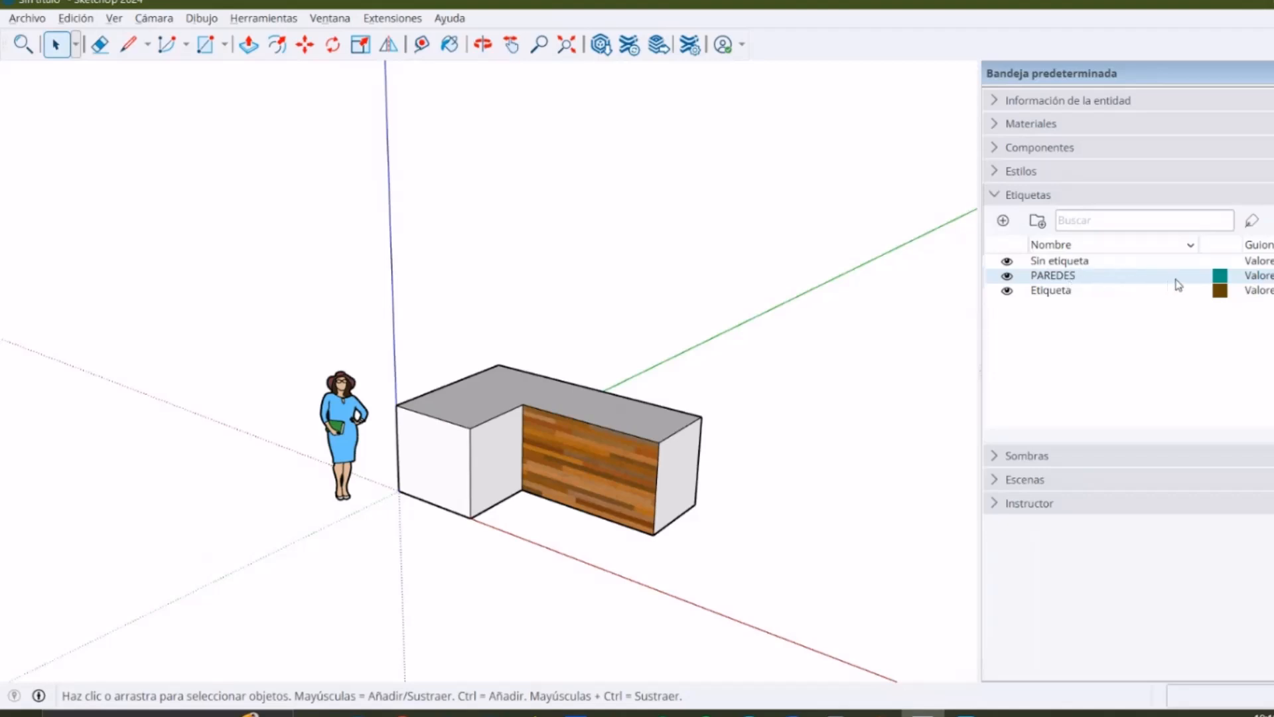
left_click(1059, 295)
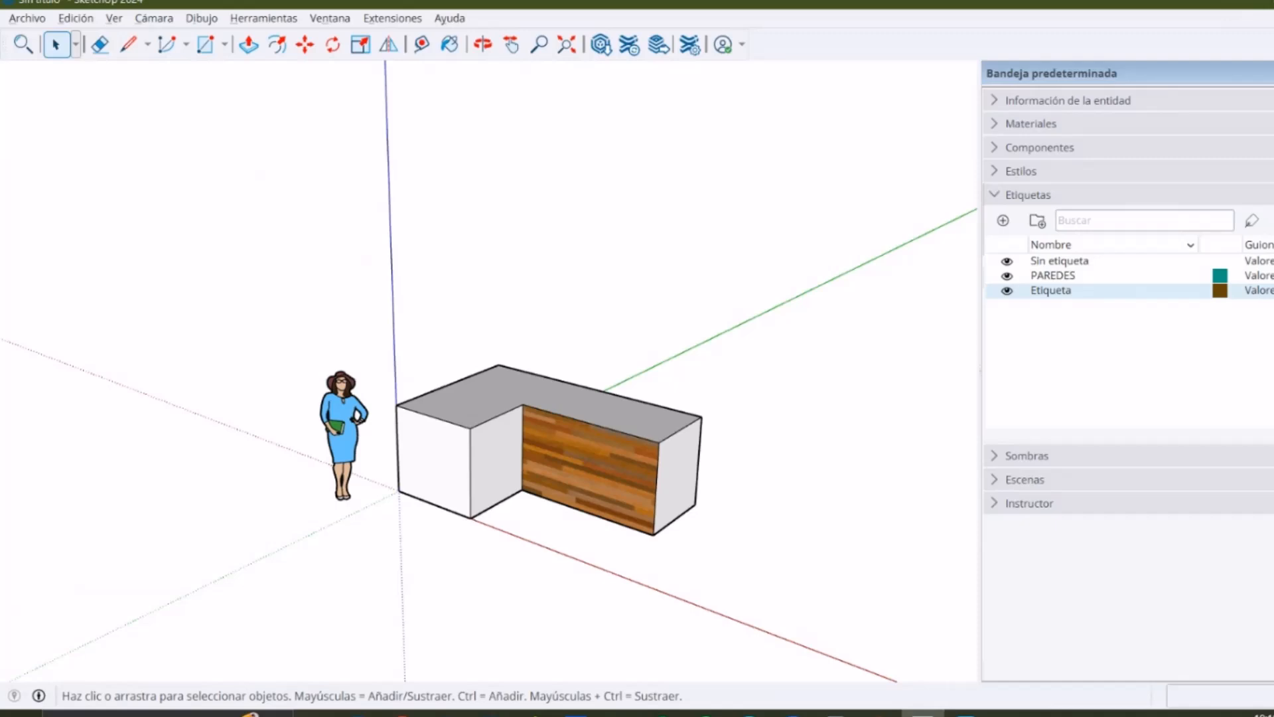
left_click(1057, 279)
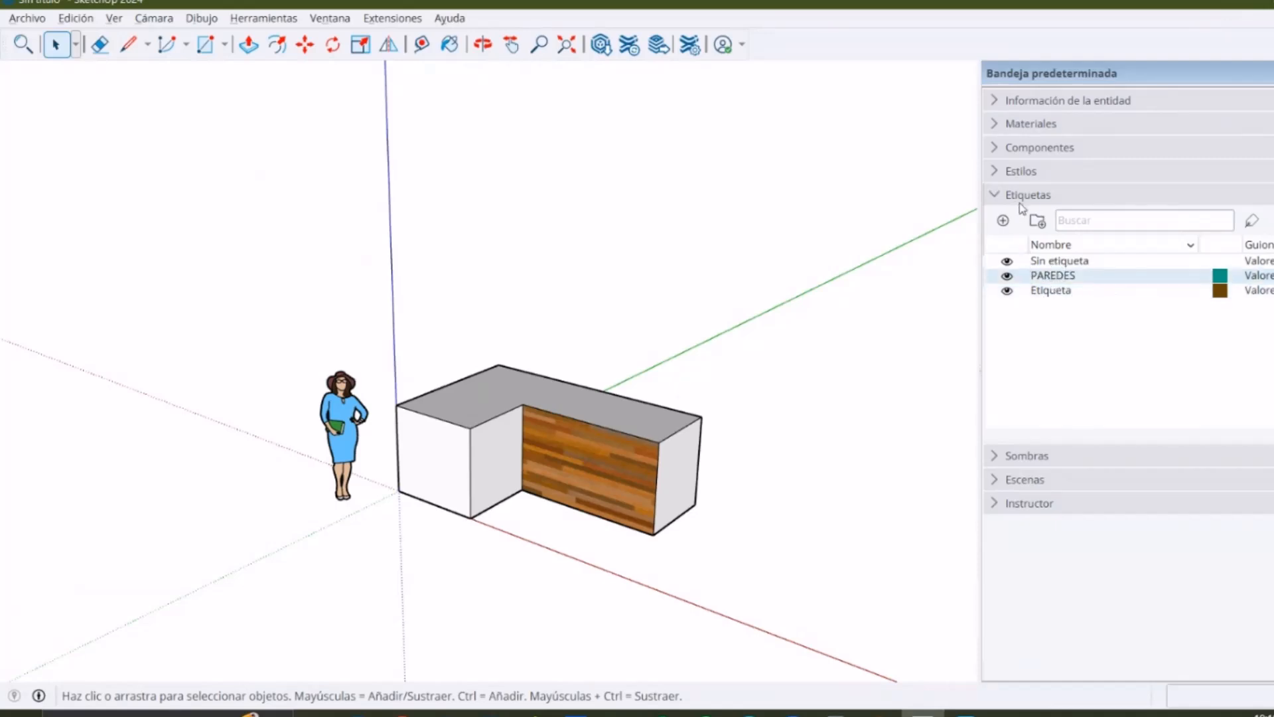
Put the Etiqueta tag into a new tag folder named NIVEL 1
left_click(1060, 292)
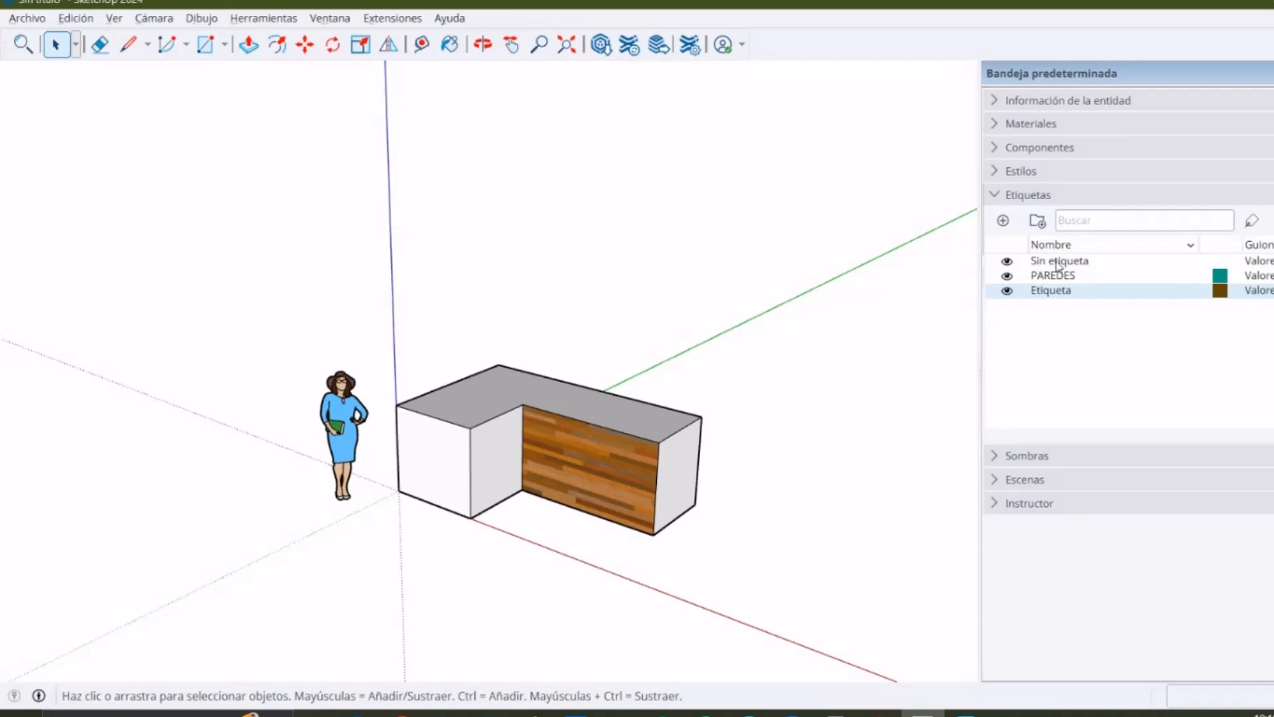
left_click(1039, 221)
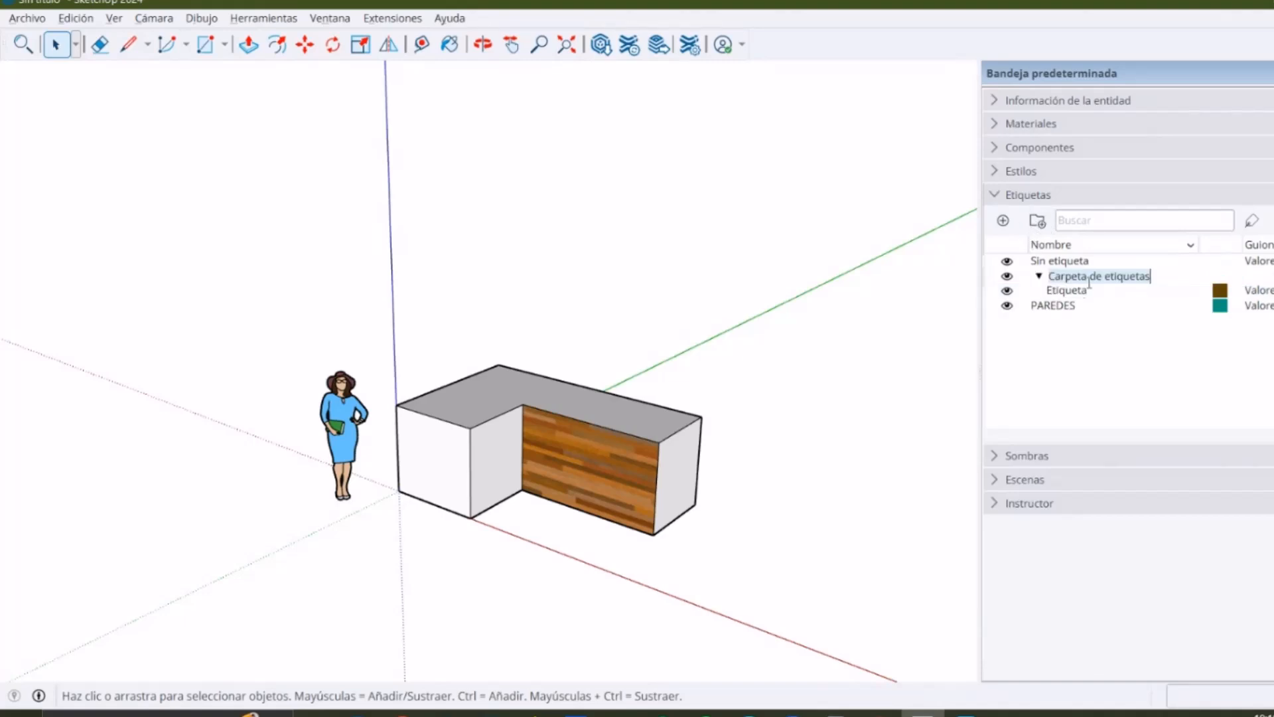
left_click(1147, 276)
left_click_drag(1147, 276, 1049, 277)
type("NIVEL 1")
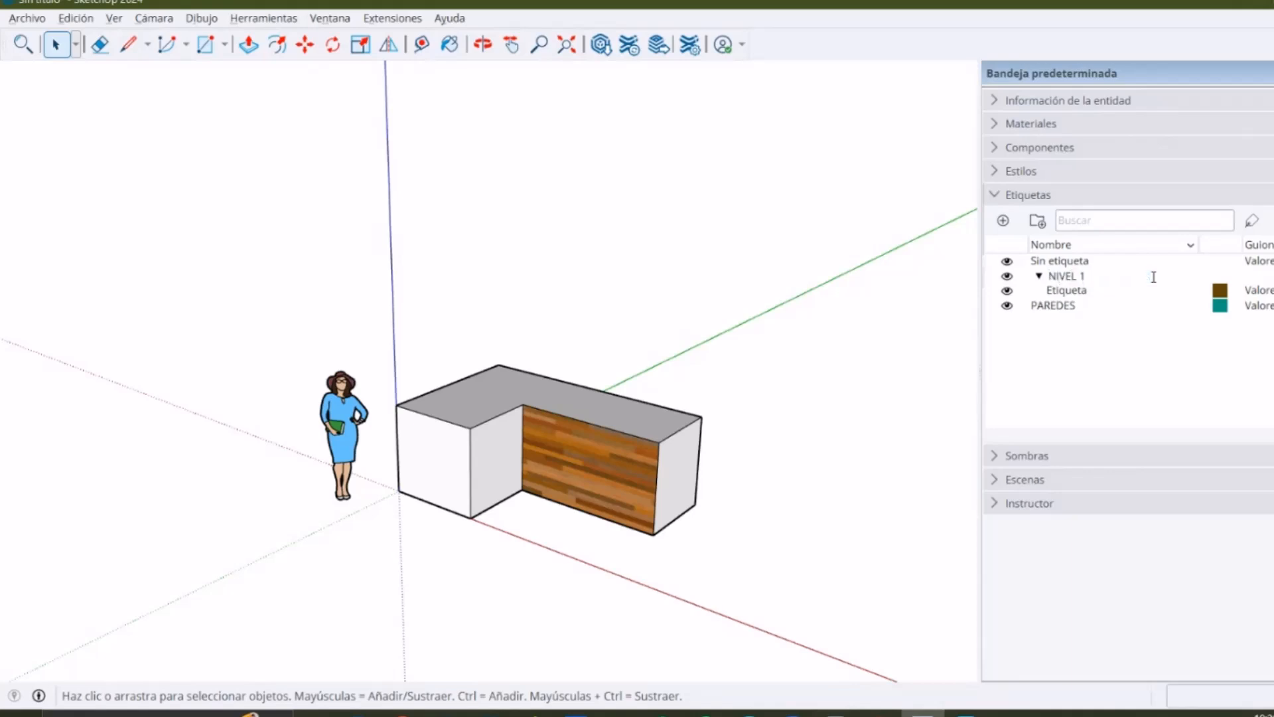
key("Return")
left_click(1062, 306)
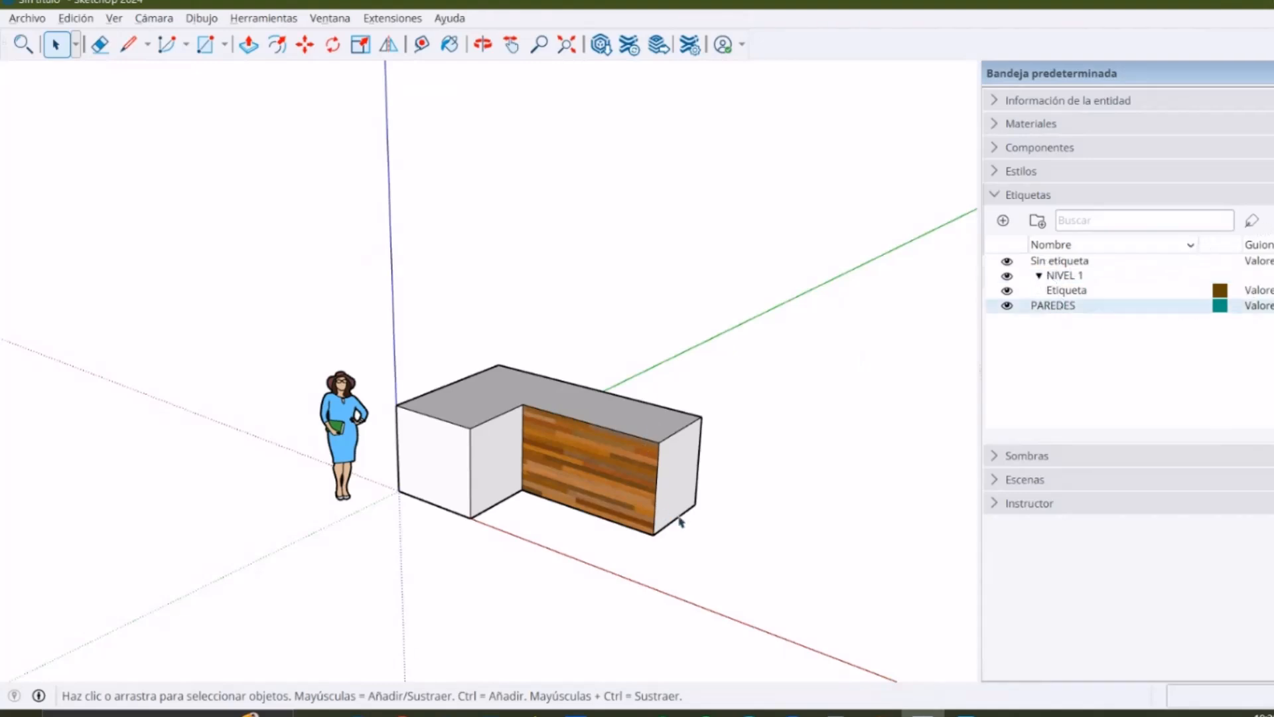
Draw a freehand rectangle on the ground beside the L-shaped volume and push/pull it up into a box
scroll(695, 518, "down", 2)
mouse_move(694, 518)
middle_mouse_down()
mouse_move(653, 479)
mouse_move(654, 545)
middle_mouse_up()
key("r")
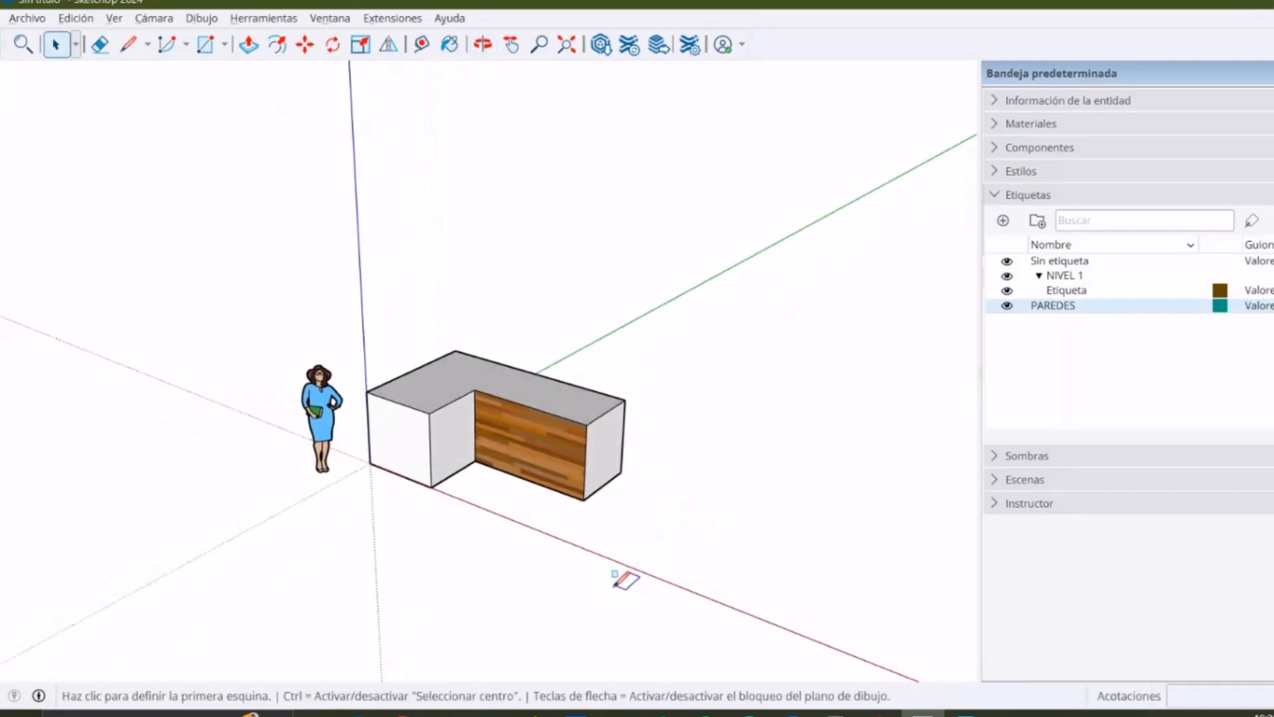
left_click(631, 572)
left_click(826, 515)
key("p")
left_click(790, 501)
left_click(789, 402)
key("space")
Select all faces and edges of the new box and assign them the PAREDES tag
triple_click(762, 455)
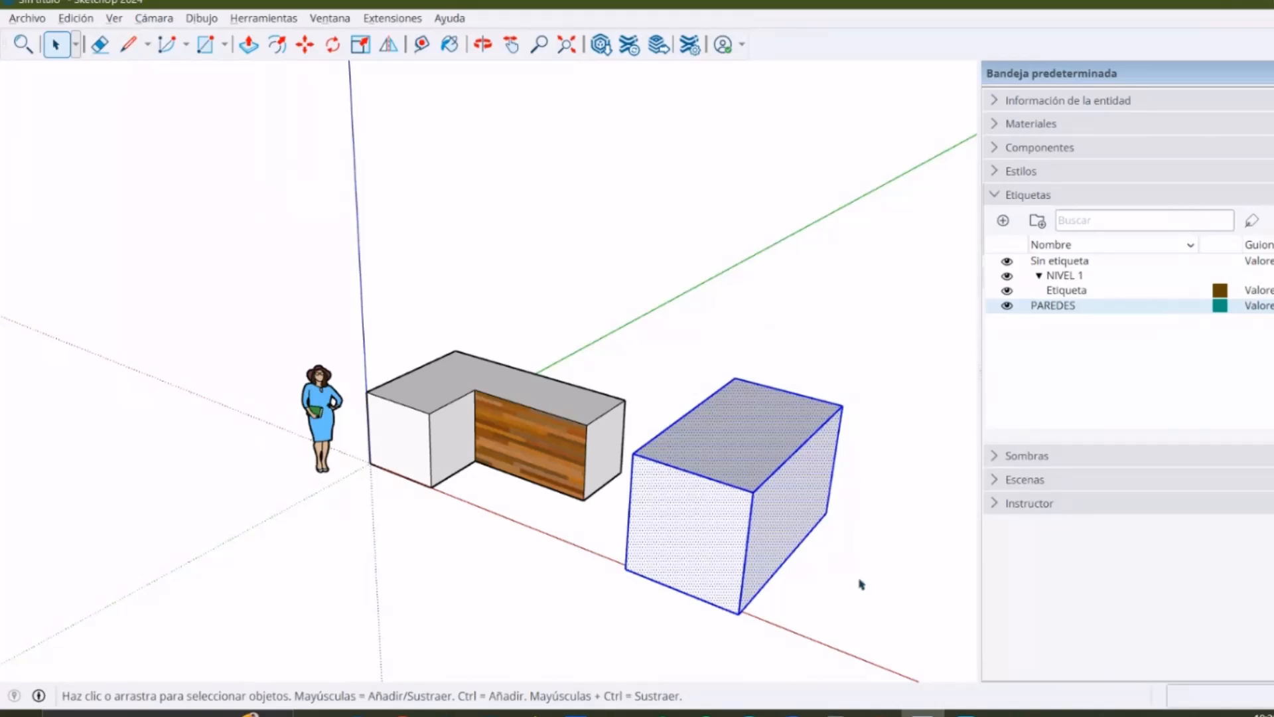
left_click(1082, 101)
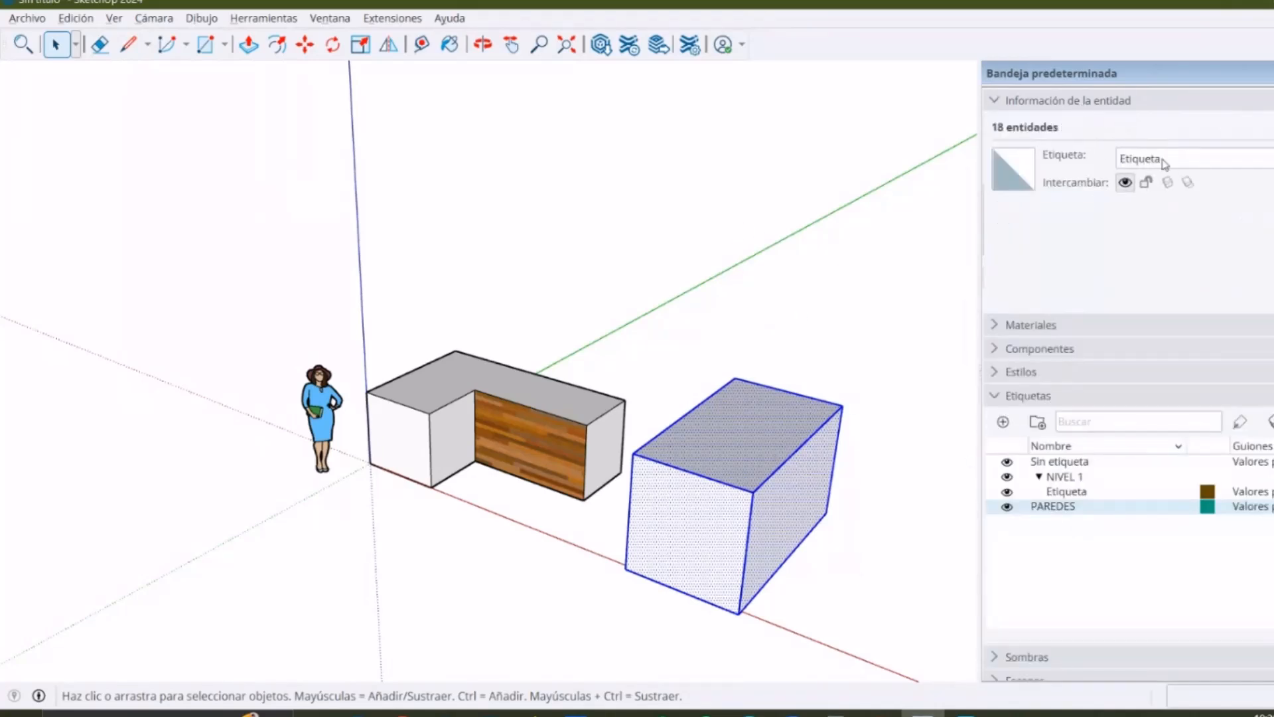
left_click(1224, 162)
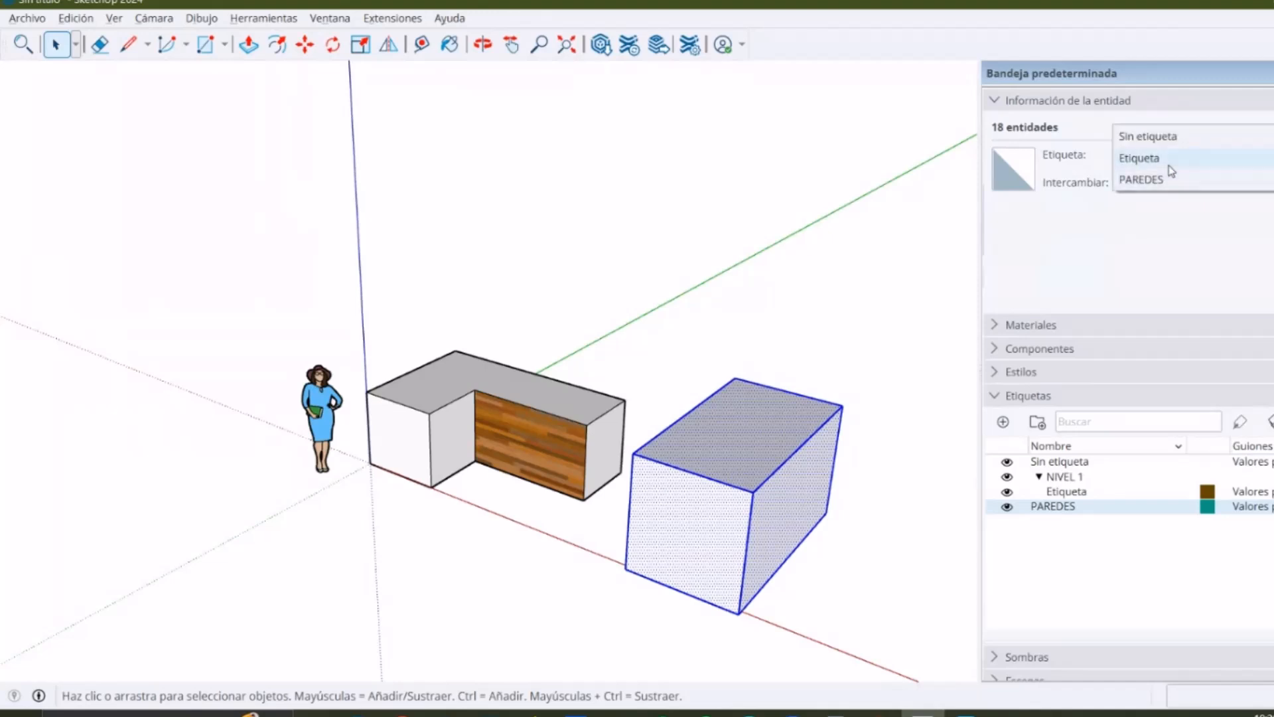
left_click(1105, 165)
left_click(1152, 162)
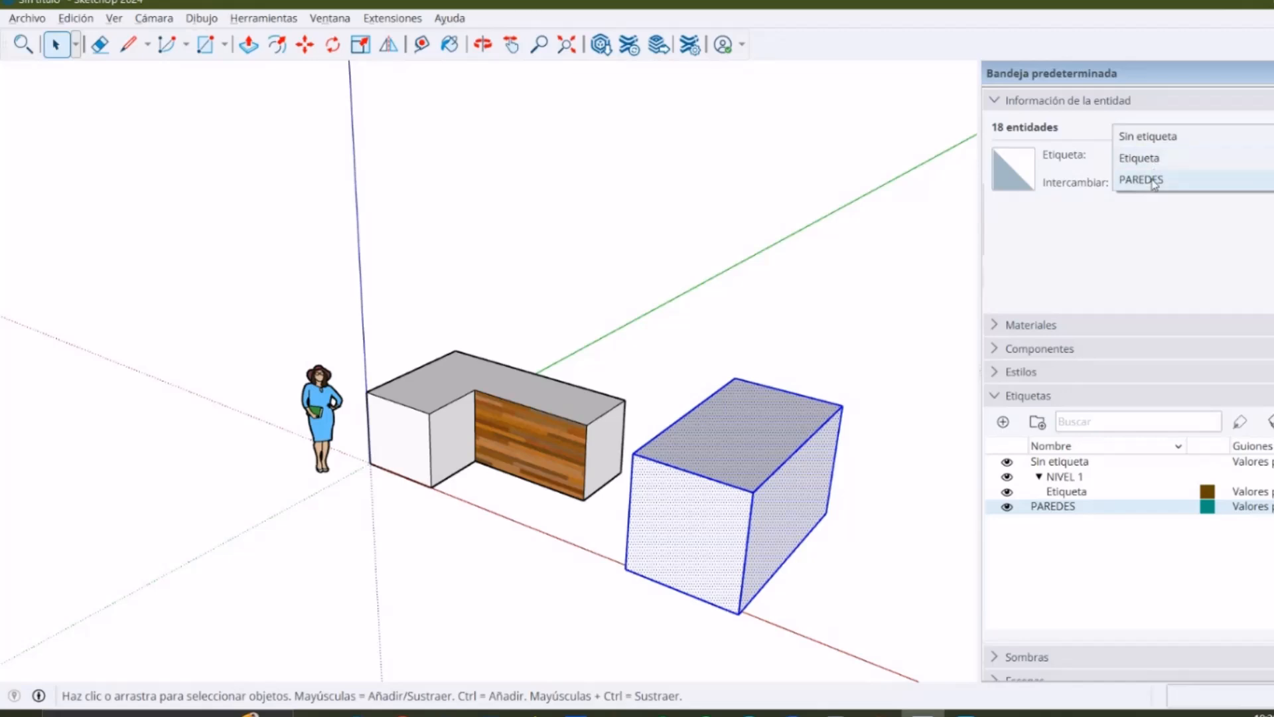
left_click(1154, 180)
middle_click_drag(748, 565, 774, 521)
middle_click_drag(724, 388, 710, 269)
left_click(710, 264)
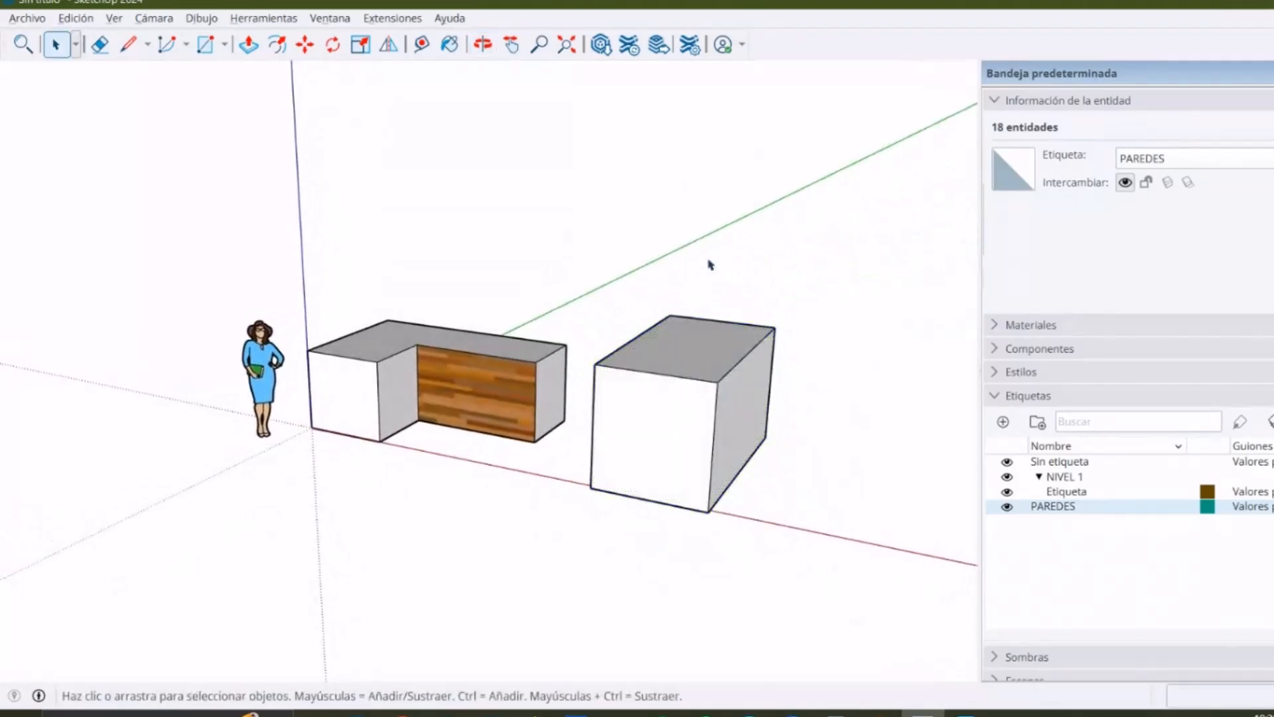
Compare the model with Color por etiqueta turned on and off, keeping the whole box selected
triple_click(688, 344)
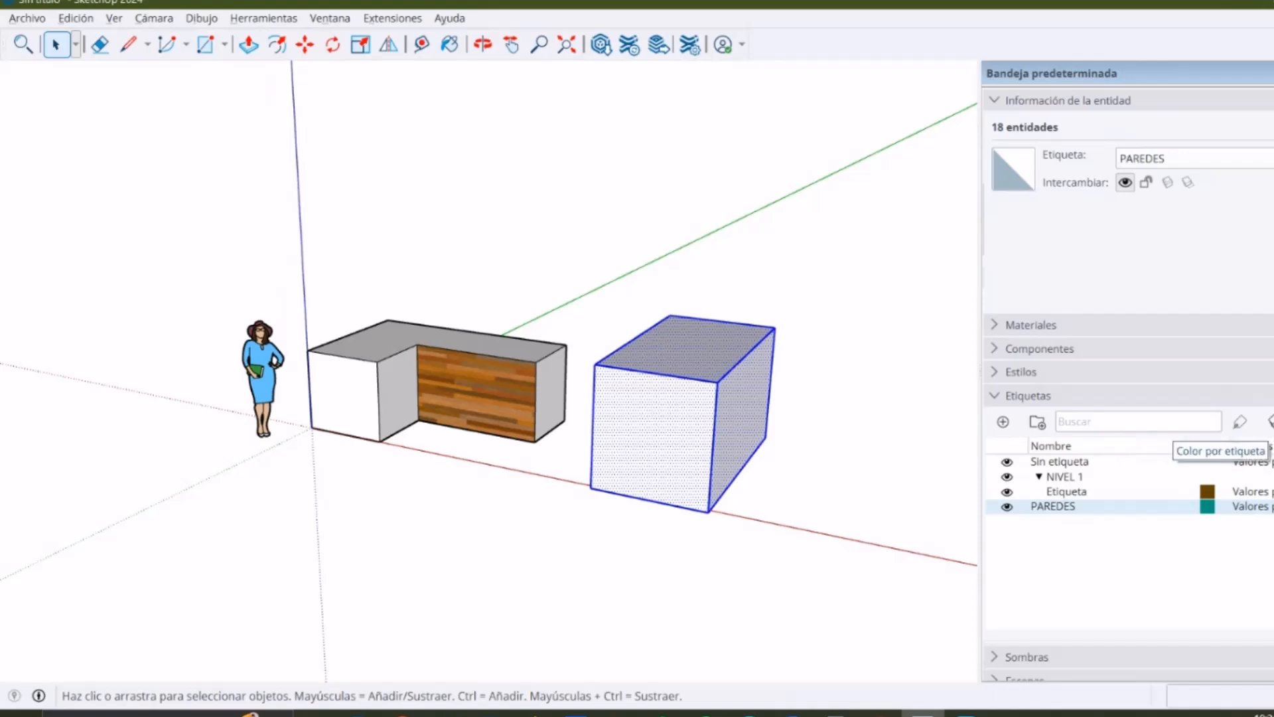
left_click(1269, 422)
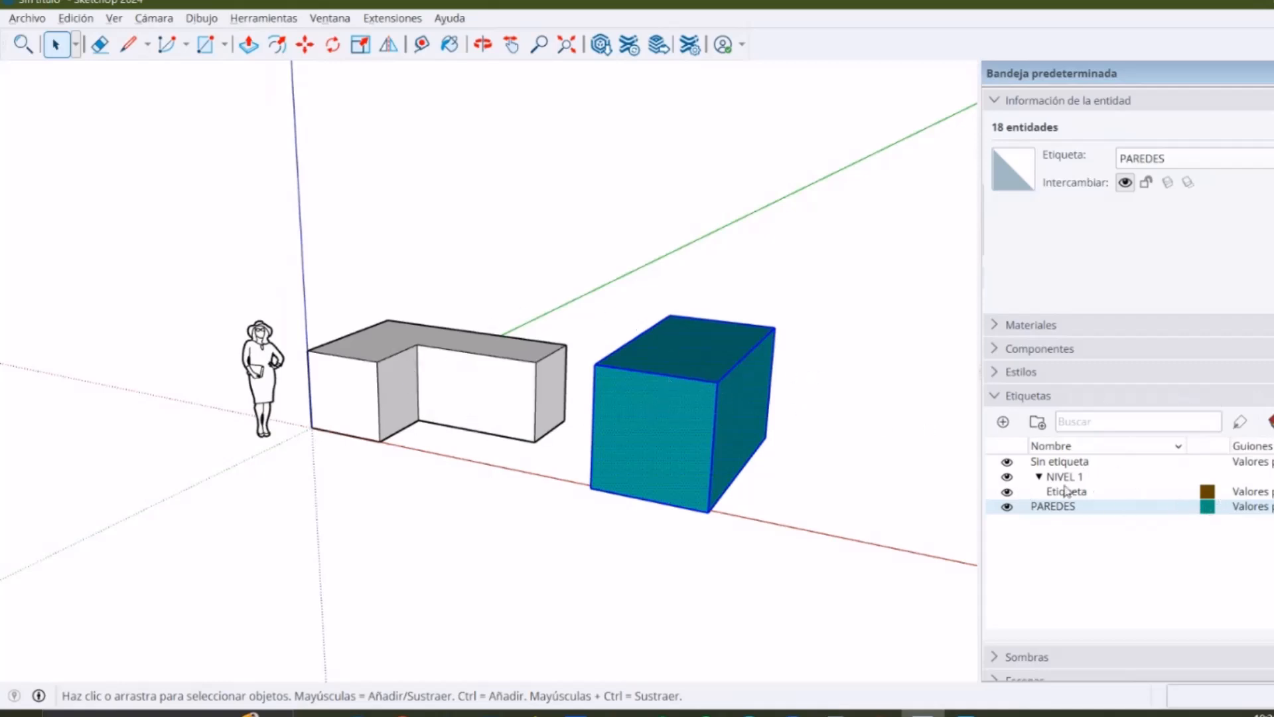
mouse_move(660, 520)
middle_mouse_down()
mouse_move(576, 430)
mouse_move(683, 512)
middle_mouse_up()
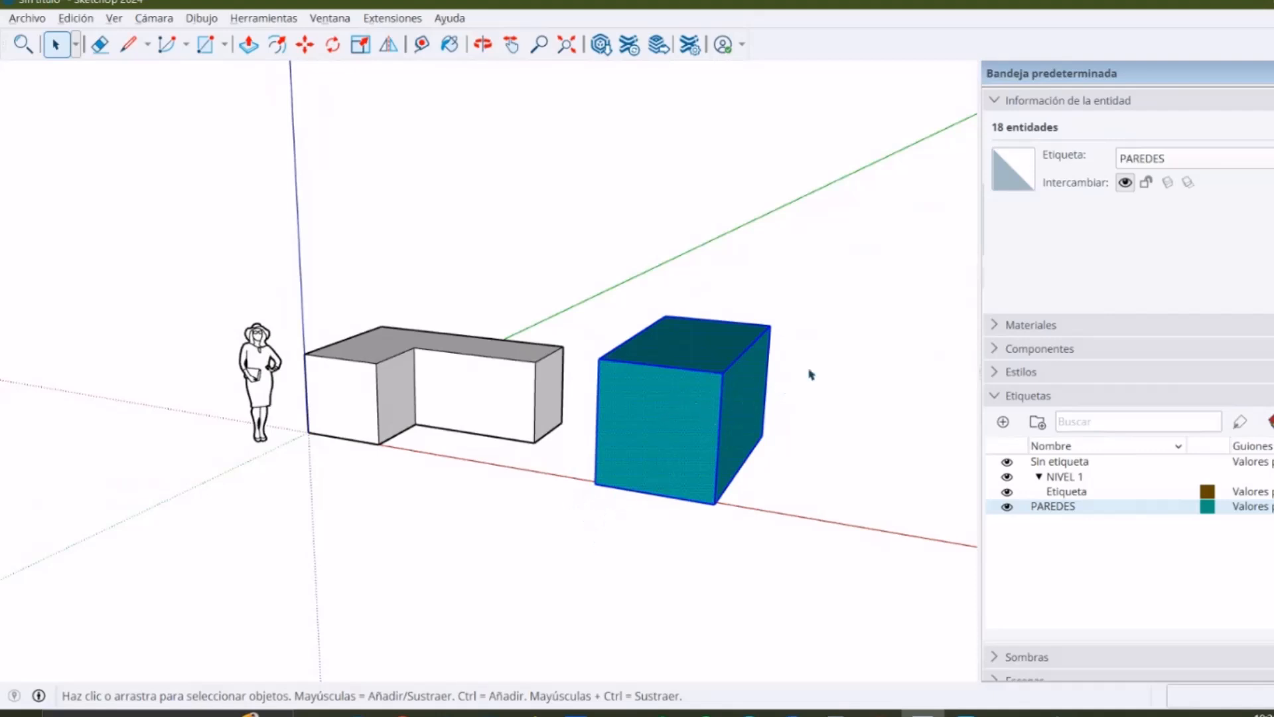
middle_click_drag(825, 401, 816, 430)
middle_click_drag(730, 470, 748, 409)
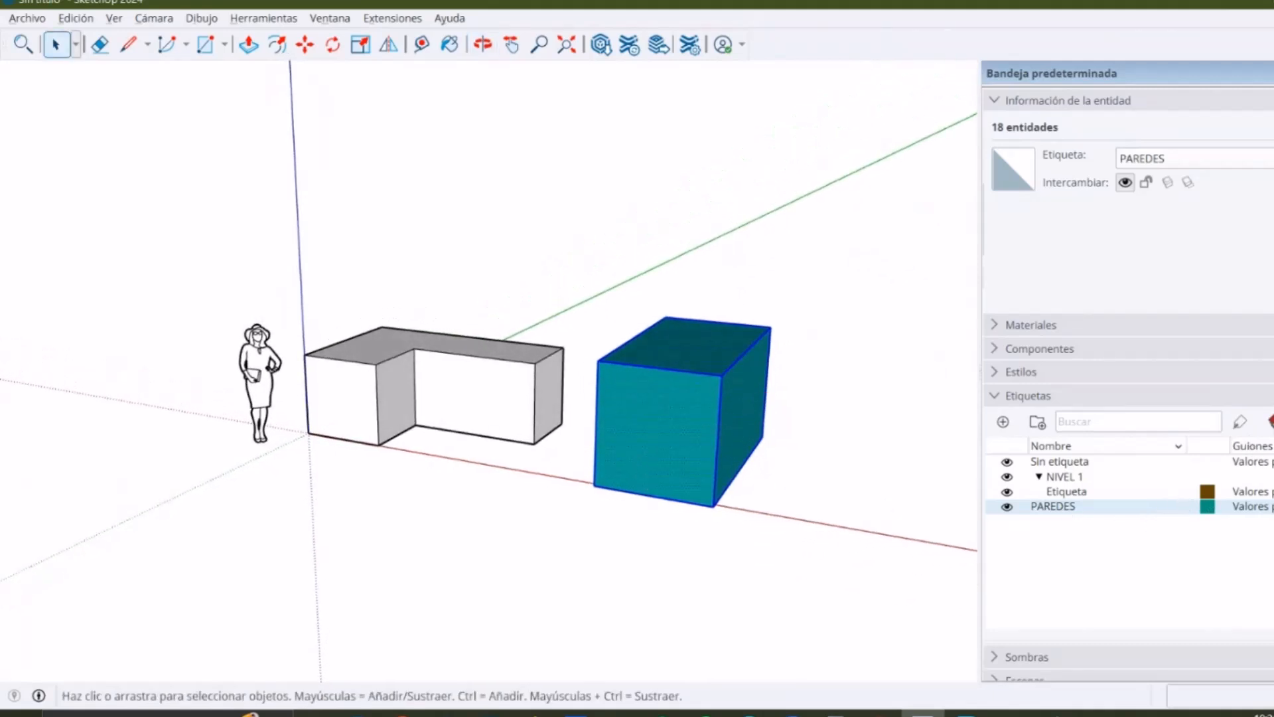
left_click(1269, 422)
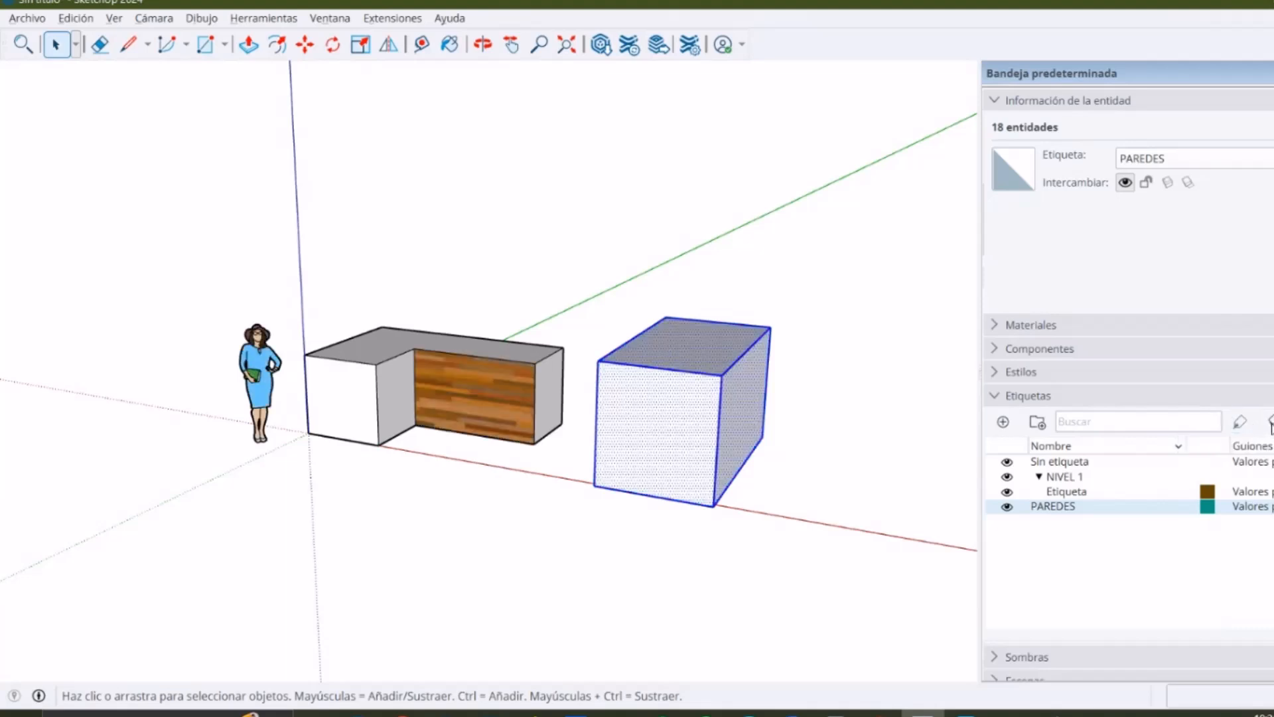
scroll(627, 373, "down", 3)
middle_click_drag(701, 418, 657, 431)
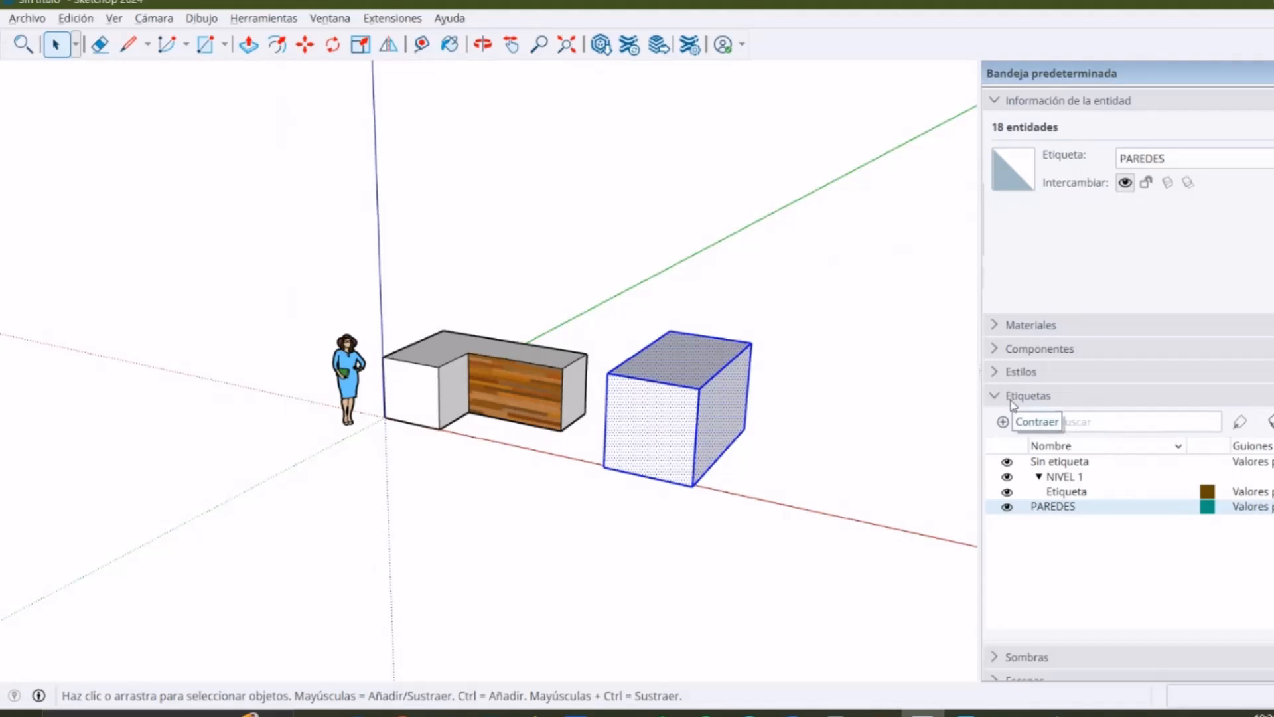
Open the Sombras settings in place of Etiquetas and try Usar sol para sombras, turning it back off
left_click(1047, 398)
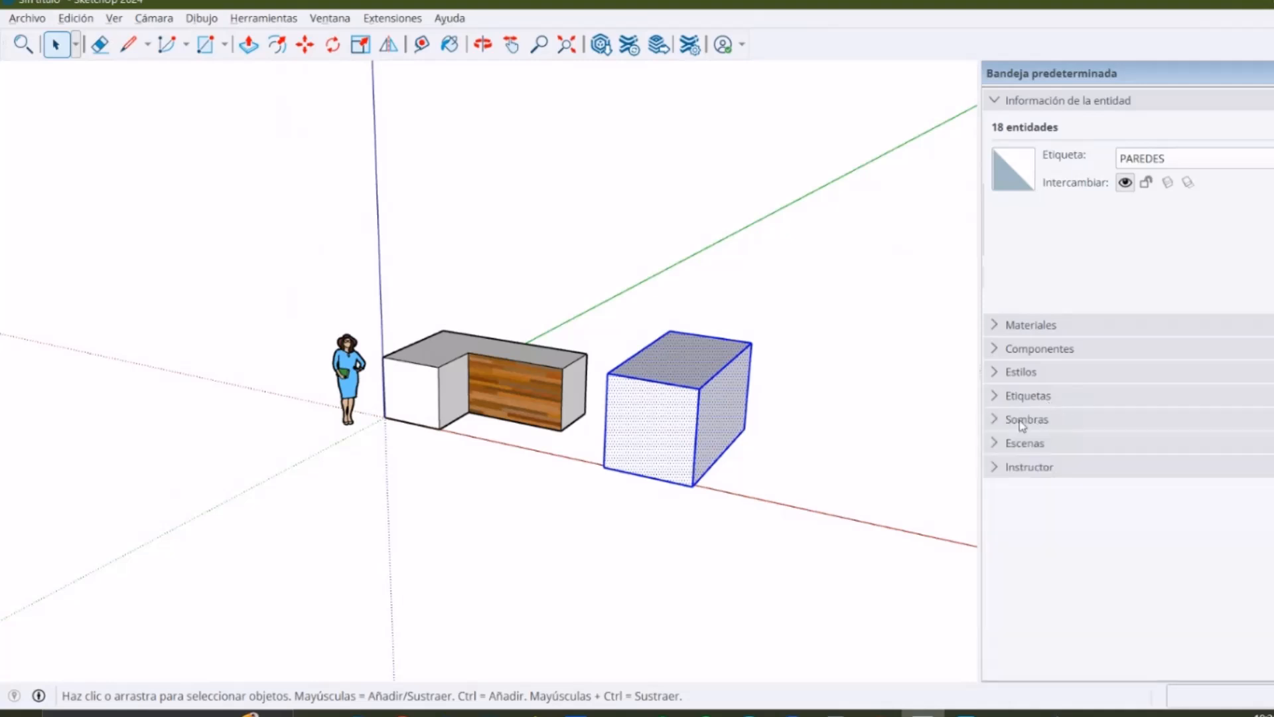
left_click(1026, 421)
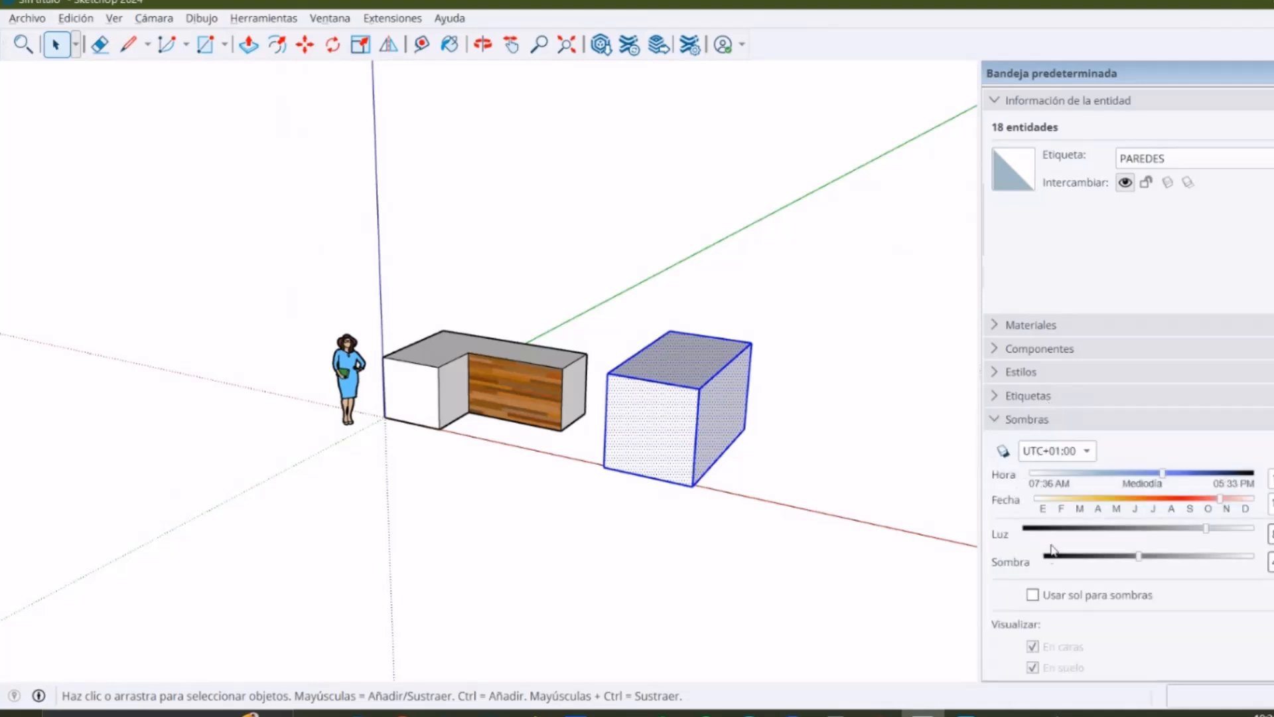
scroll(1036, 591, "down", 1)
scroll(1062, 591, "up", 1)
scroll(1018, 619, "down", 1)
left_click(1034, 522)
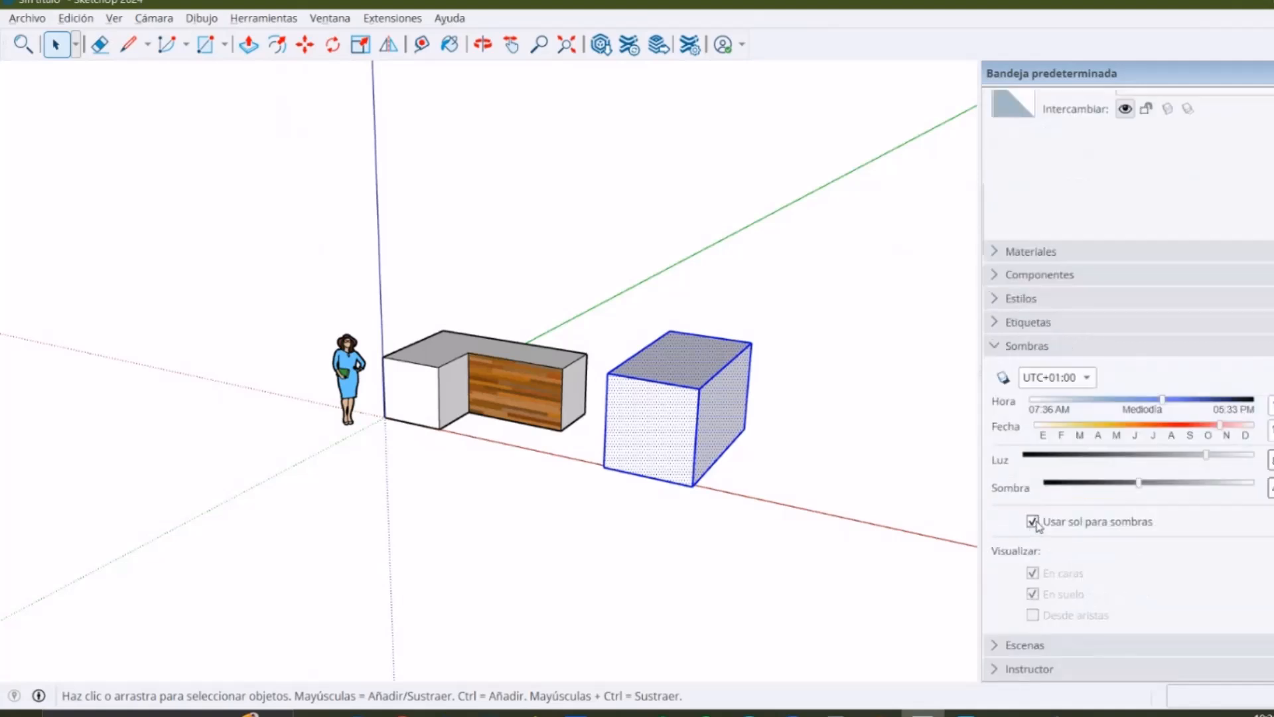
left_click(1034, 521)
middle_click_drag(890, 388, 590, 362)
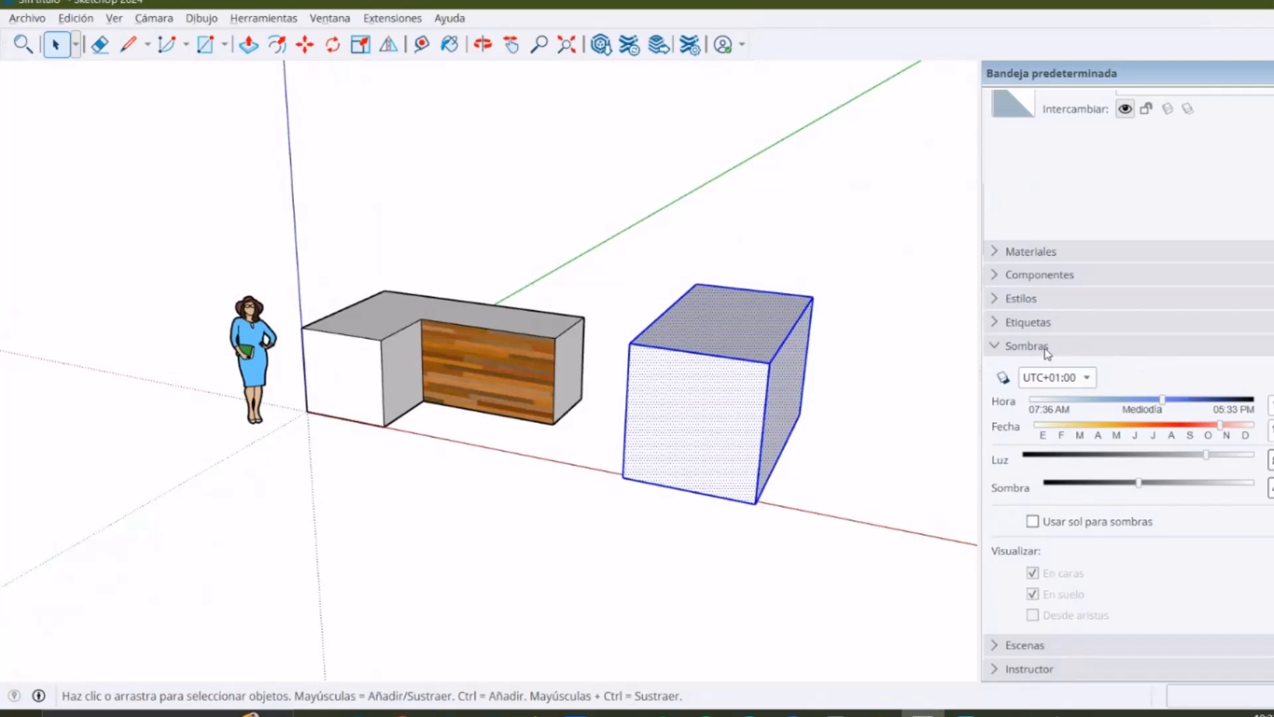
Check the time zone choices for shadows, and close the Sombras and Información de la entidad sections
left_click(1065, 383)
left_click(1074, 382)
left_click(1062, 347)
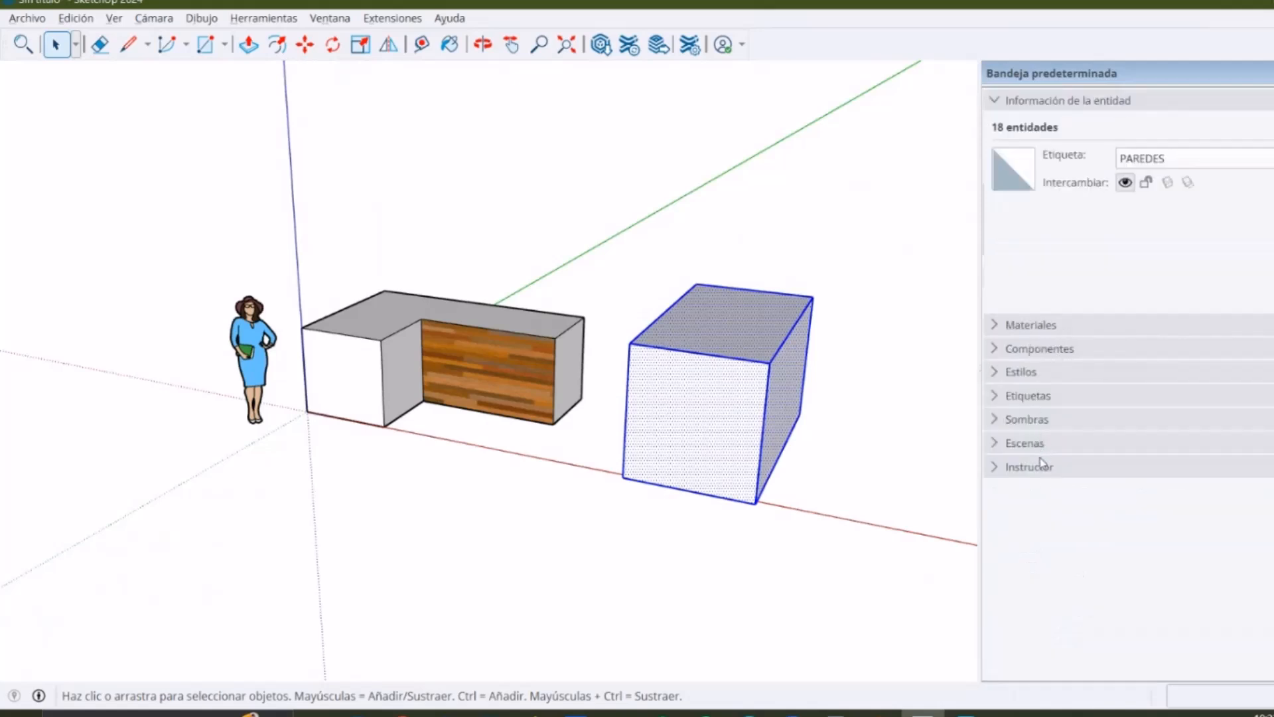
left_click(1034, 113)
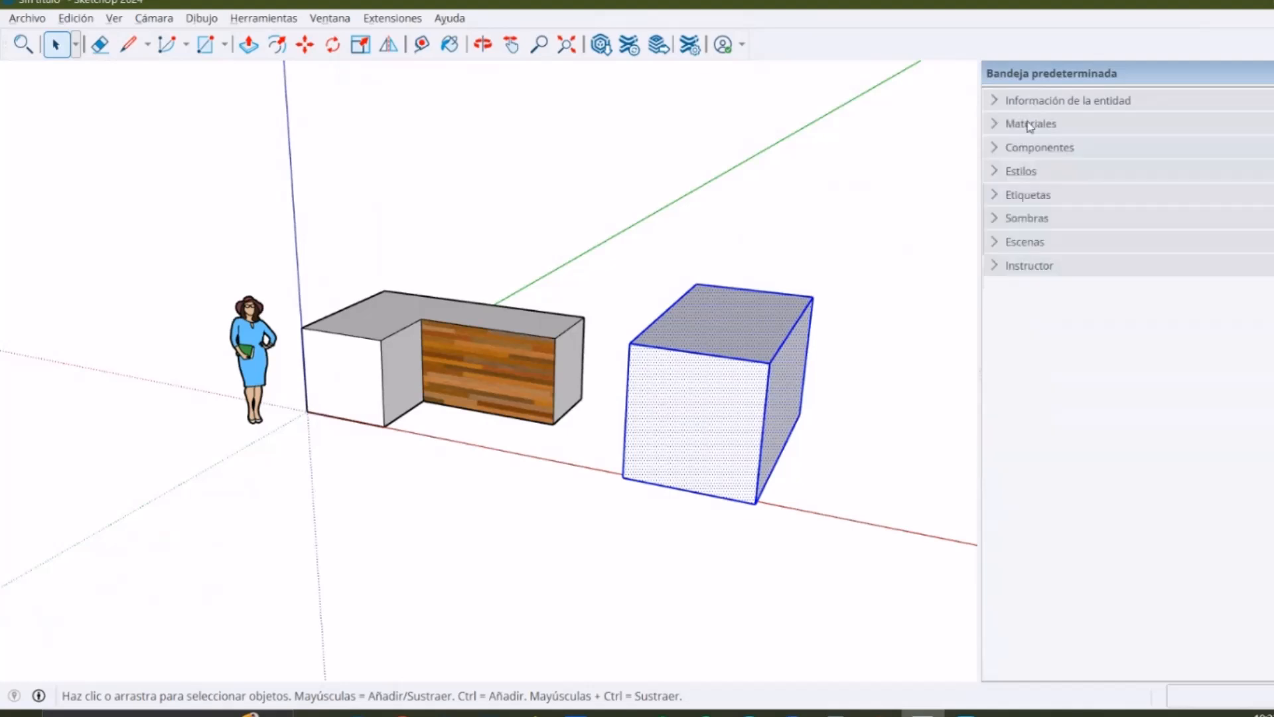
Frame the two volumes and create a scene of this view, saving the style changes as a new style
left_click(1030, 245)
middle_click_drag(637, 461, 677, 455)
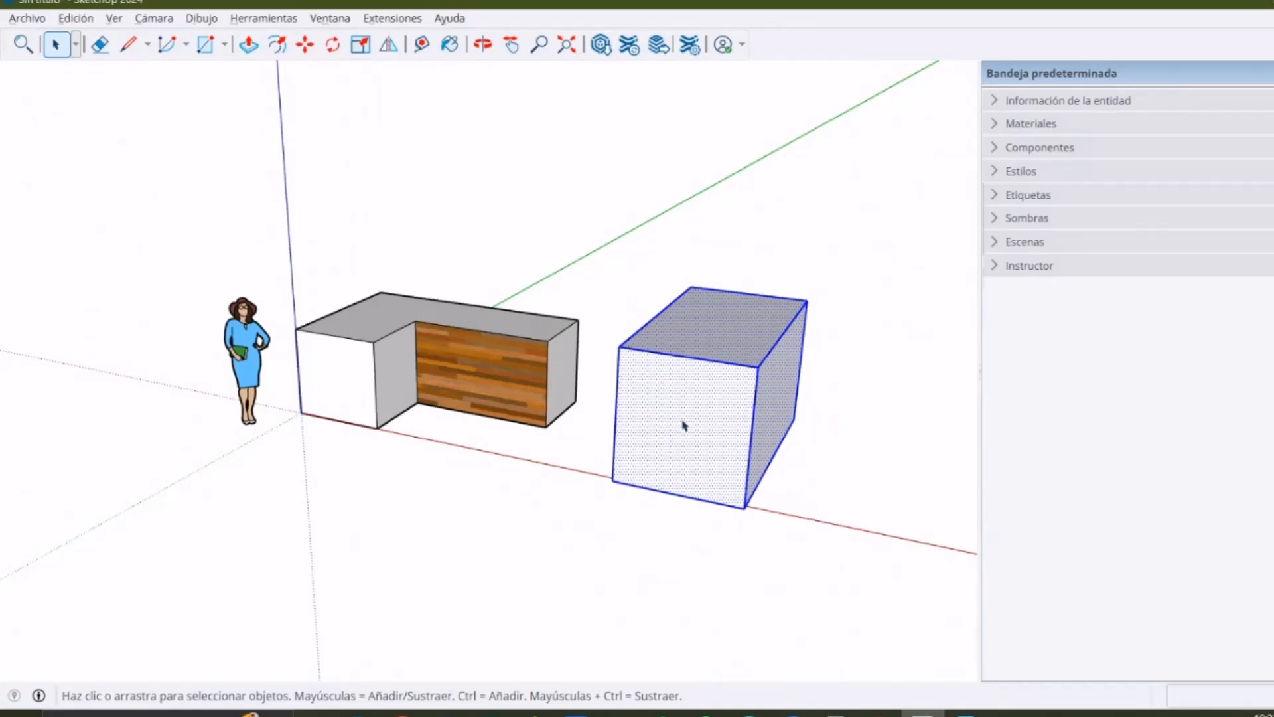
scroll(751, 405, "up", 3)
middle_click_drag(765, 405, 856, 379)
left_click(1056, 244)
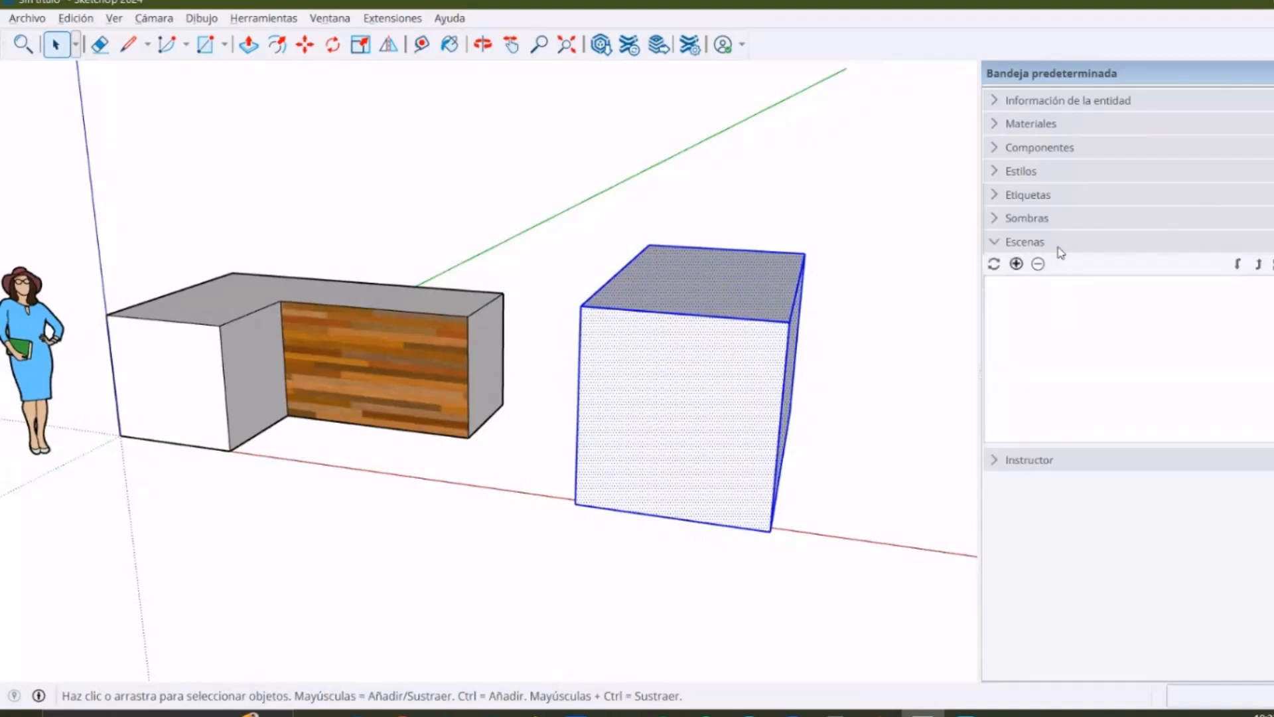
left_click(1016, 264)
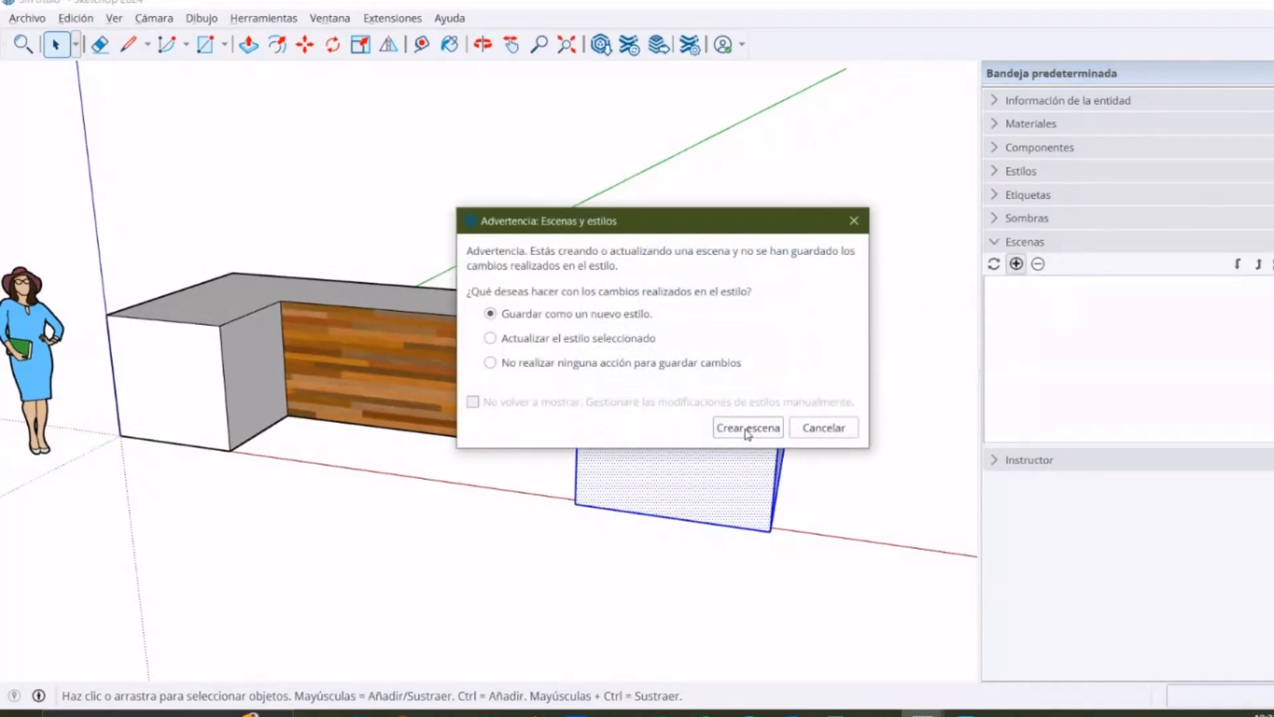
left_click_drag(741, 223, 766, 151)
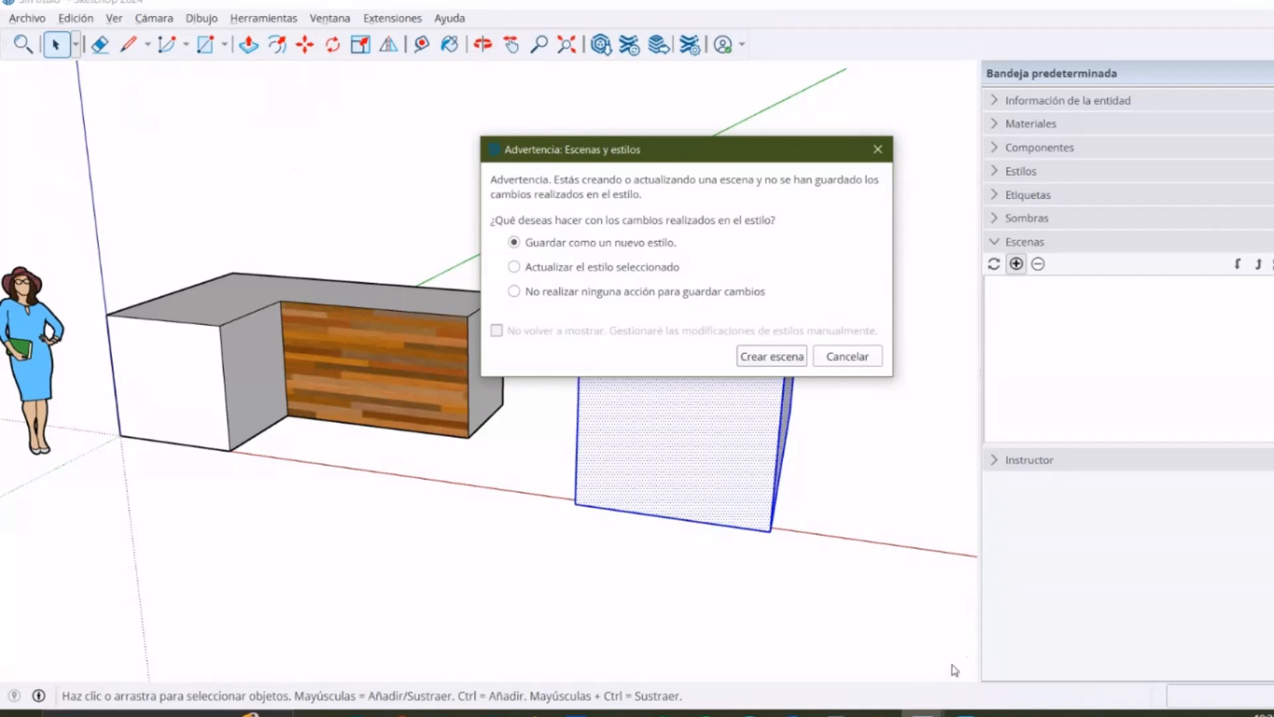
left_click(774, 359)
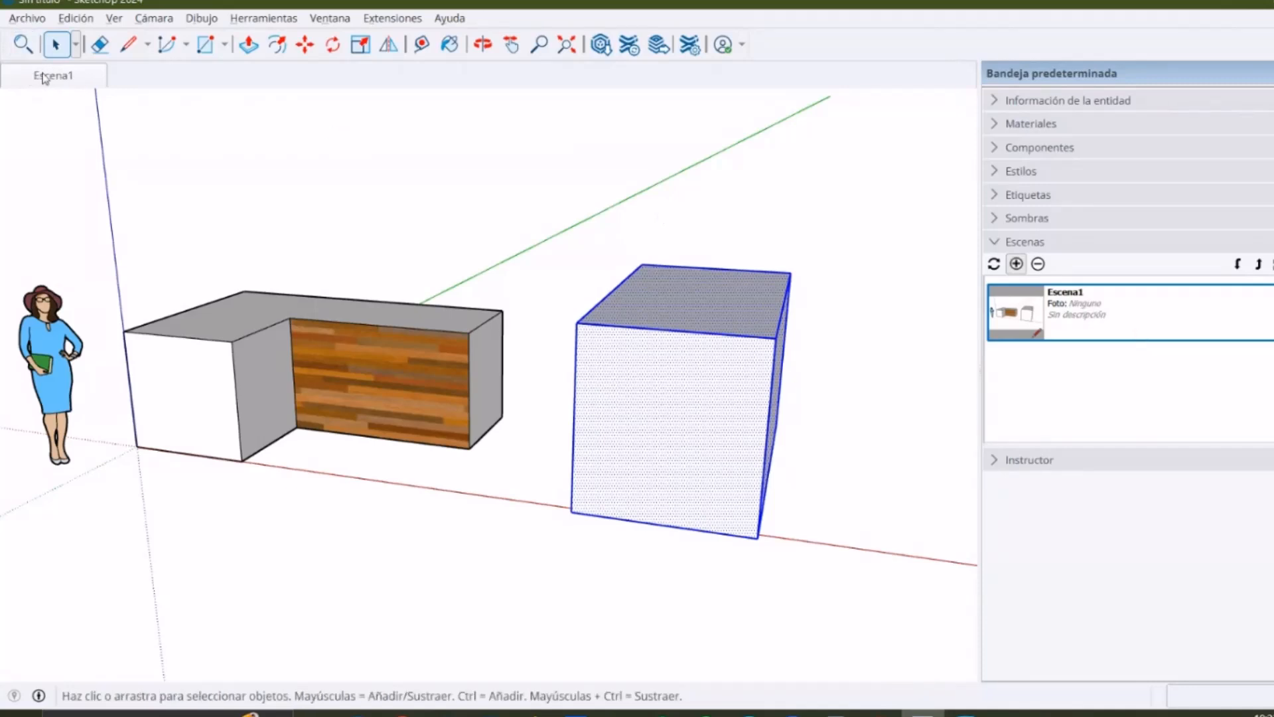
Orbit to a different view, recall the Escena1 view, and close the Escenas section
middle_click_drag(822, 421, 330, 332)
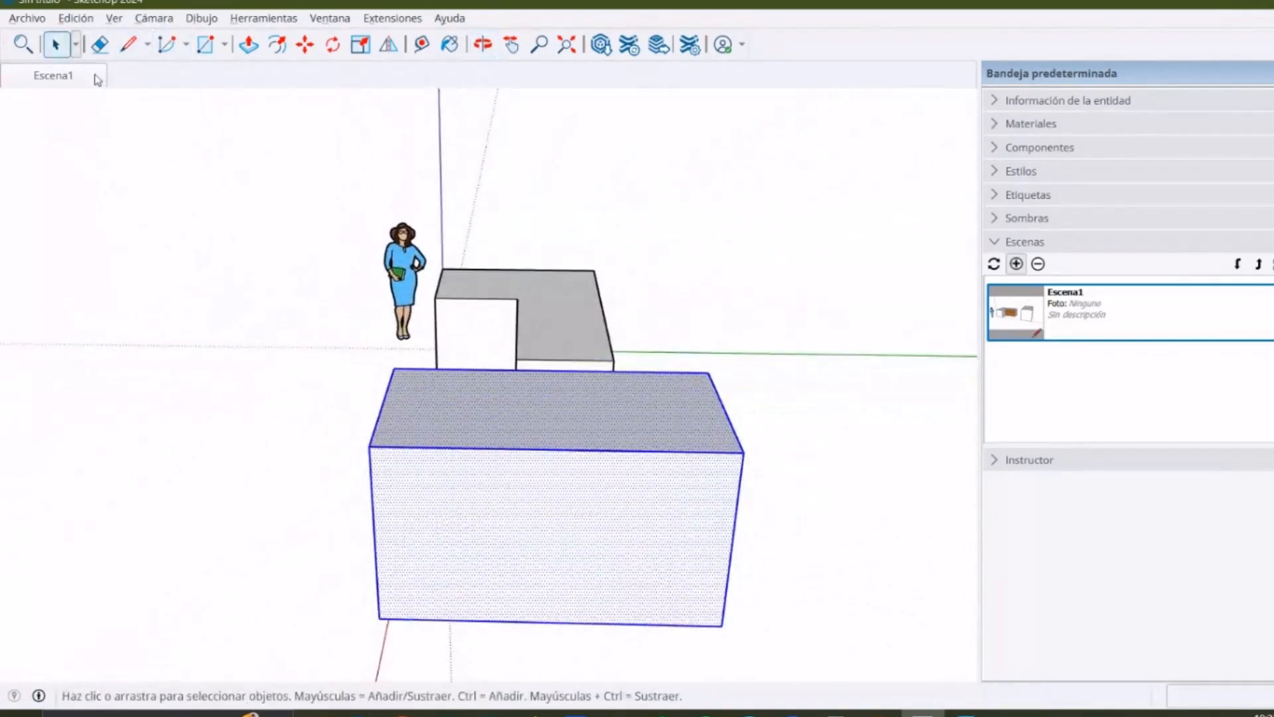
left_click(71, 77)
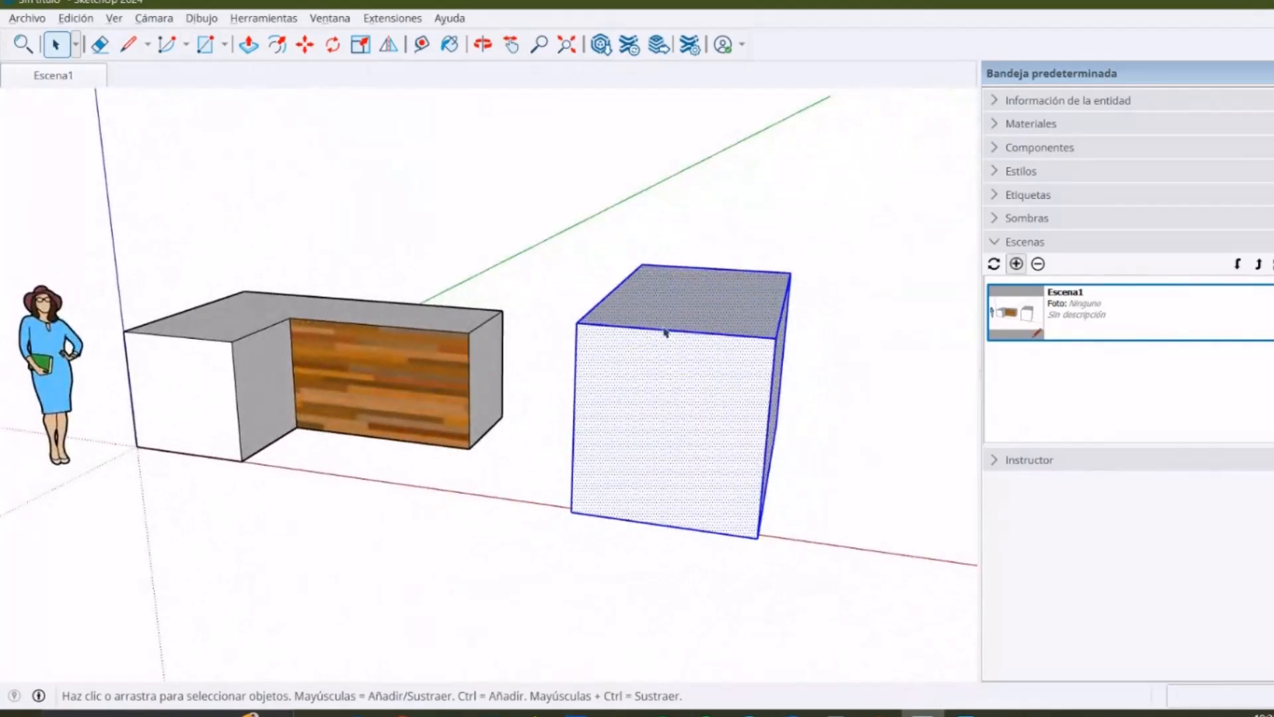
left_click(1022, 245)
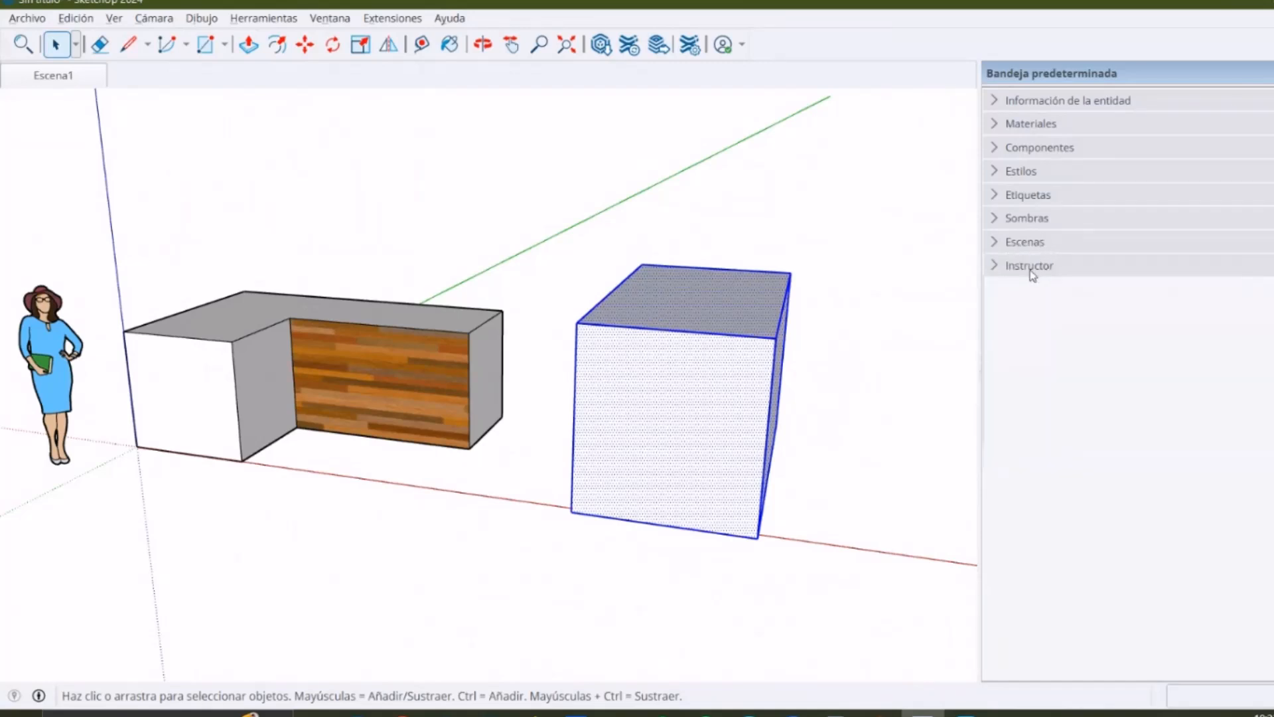
Check the Instructor help for the Seleccionar tool, close the section, and deselect the box
left_click(1032, 269)
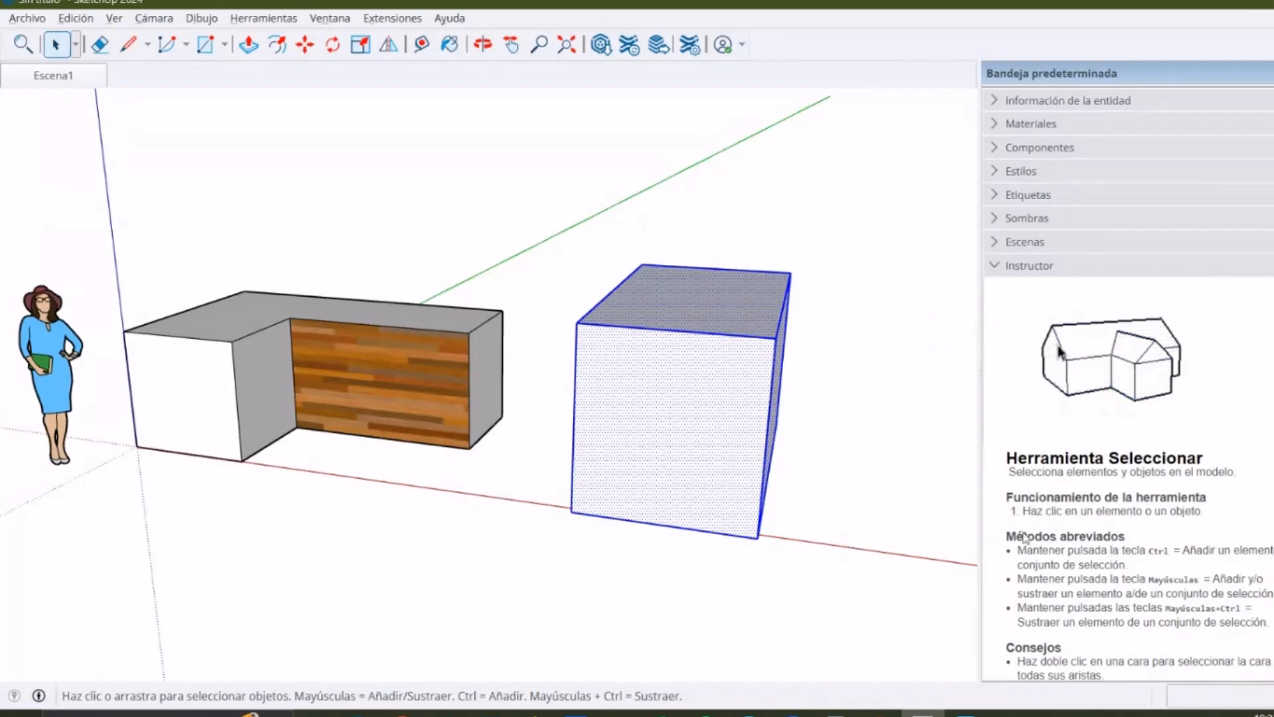
left_click(1094, 269)
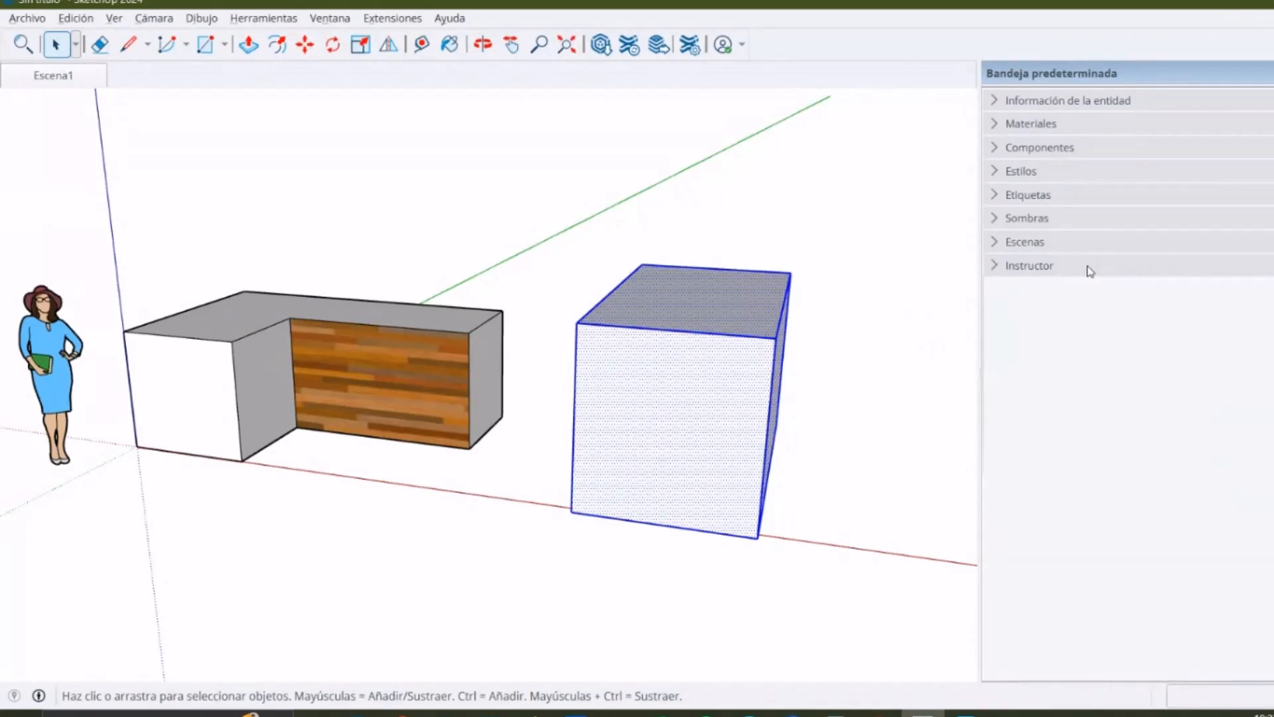
left_click(838, 236)
scroll(839, 236, "down", 2)
middle_click_drag(635, 274, 636, 308)
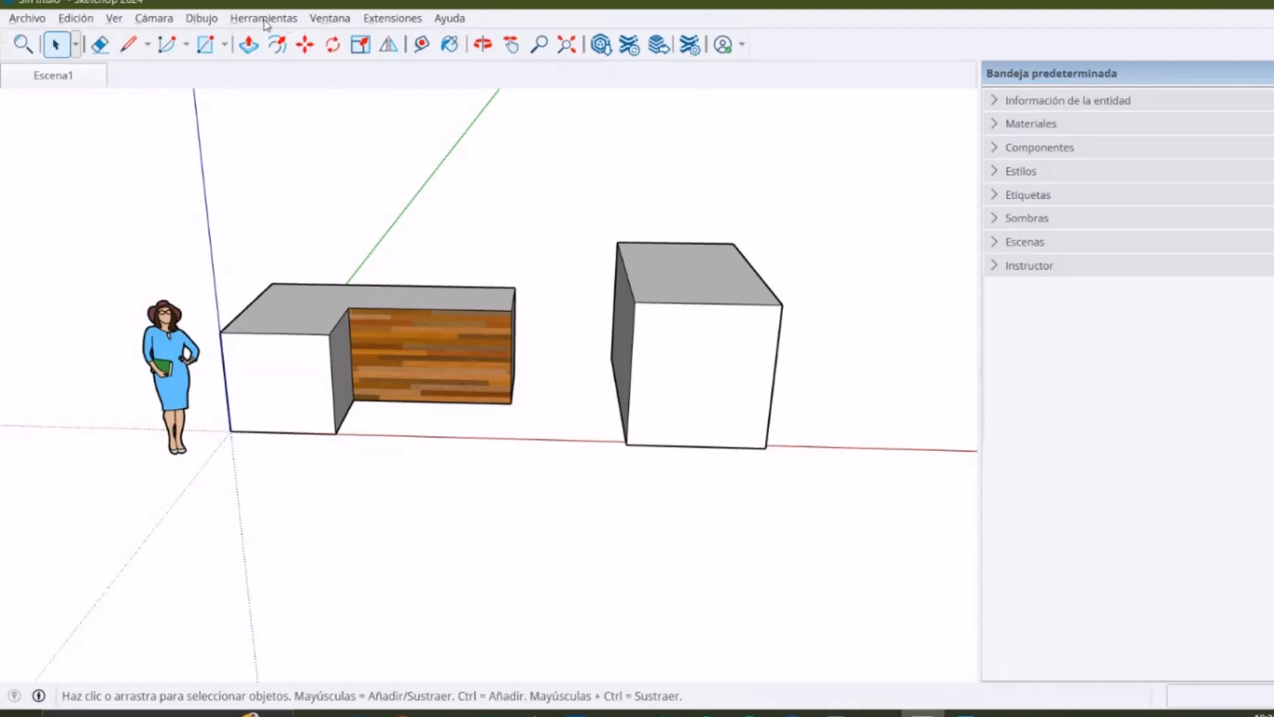
Check the dialog for opening an existing model and close it without choosing a file
left_click(28, 20)
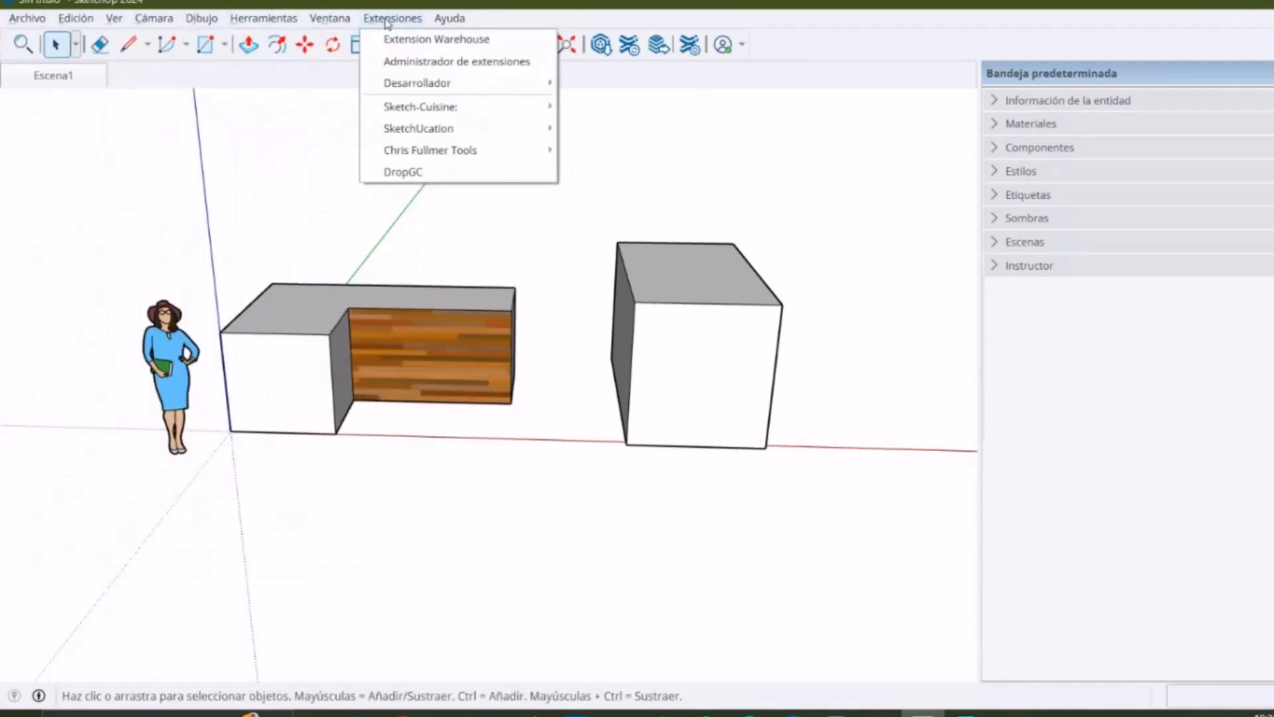
mouse_move(76, 22)
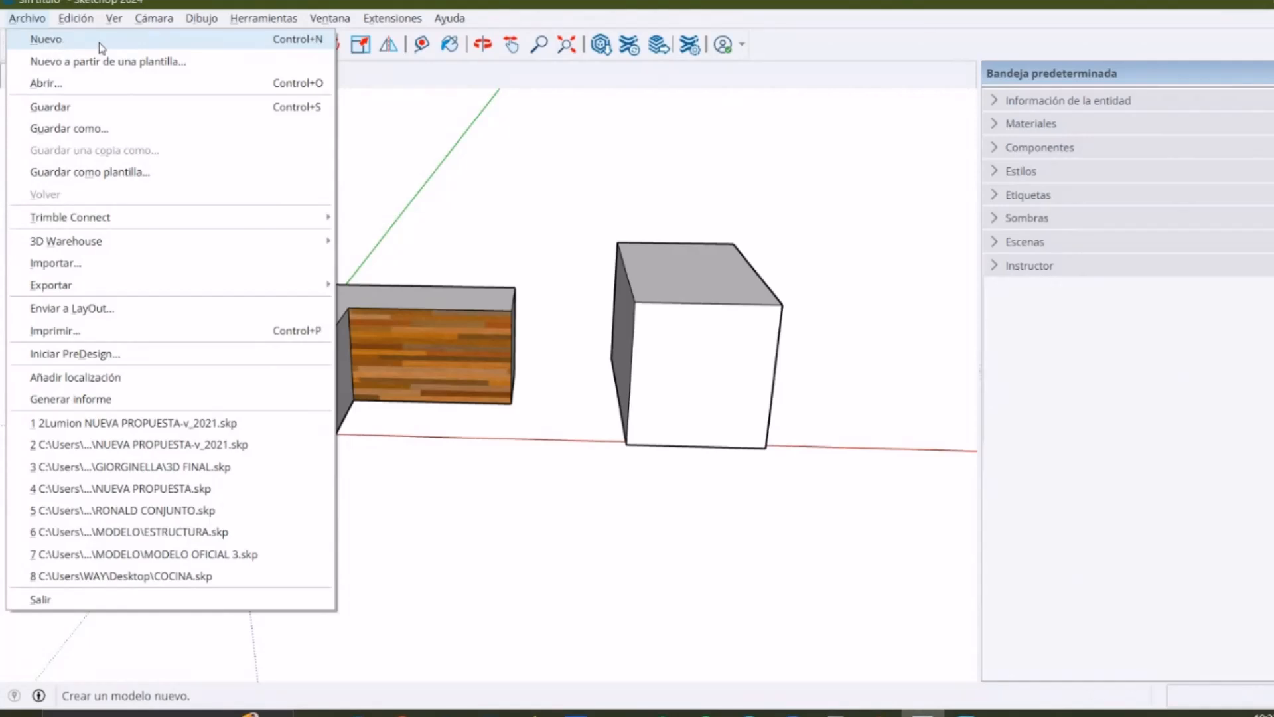
left_click(147, 89)
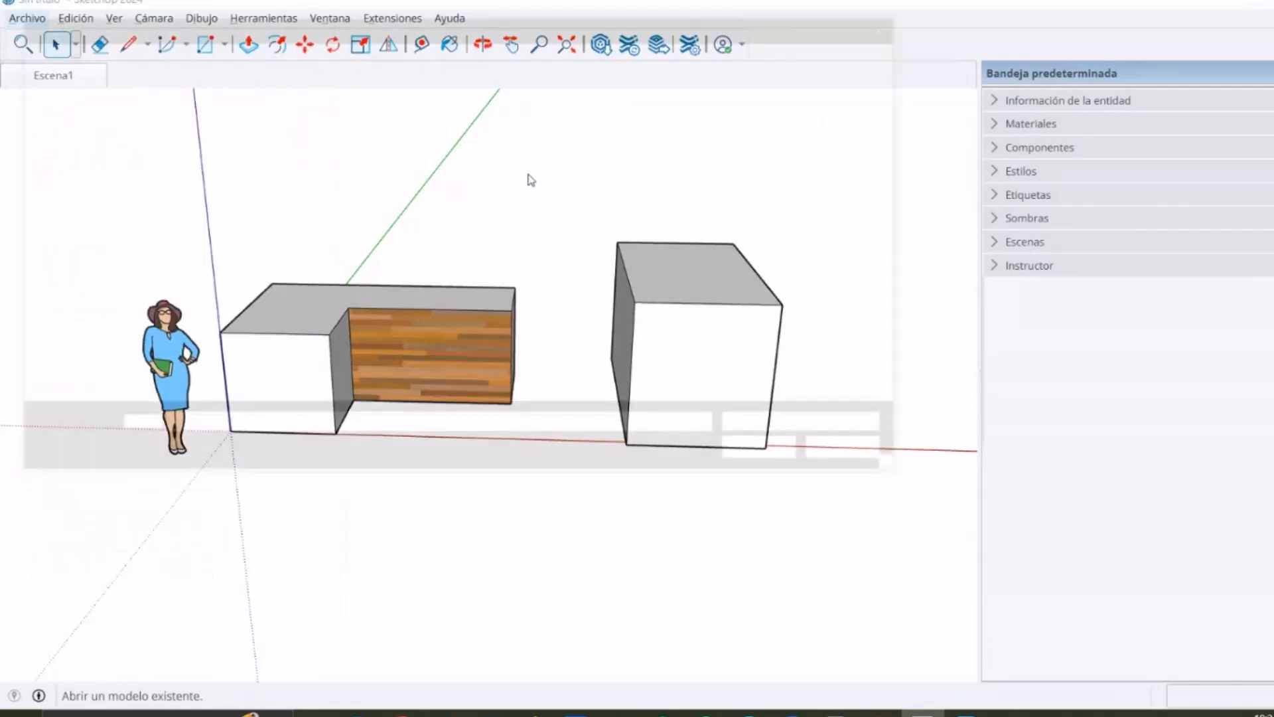
mouse_move(663, 36)
left_mouse_down()
mouse_move(726, 46)
mouse_move(754, 69)
left_mouse_up()
left_click(943, 72)
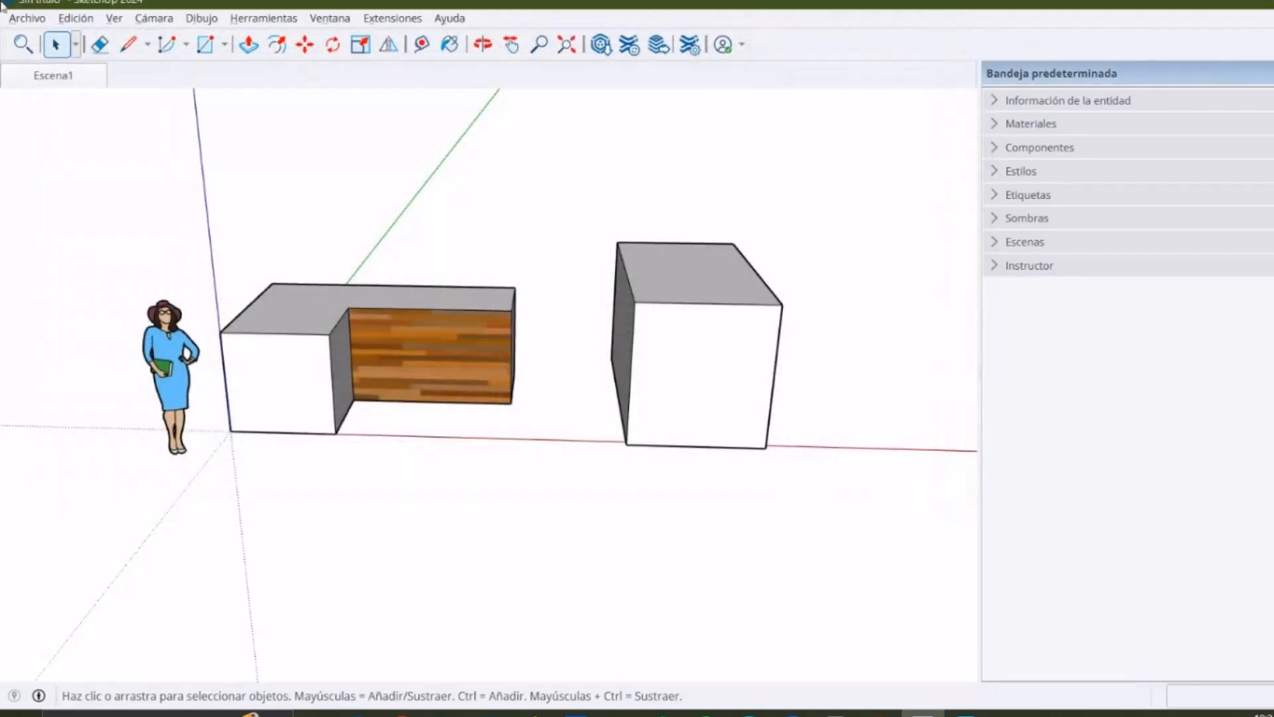
Review the Archivo commands for templates, Trimble Connect, 3D Warehouse, importing, exporting and sending to LayOut
left_click(26, 18)
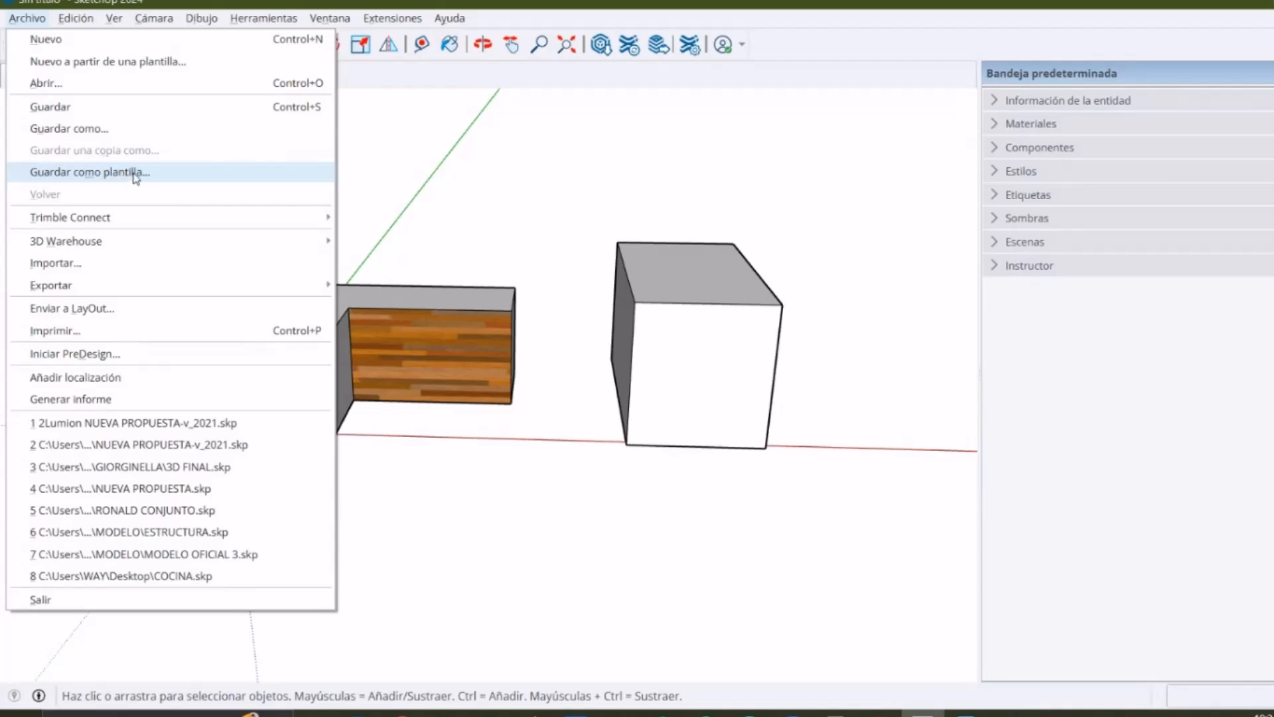
mouse_move(264, 224)
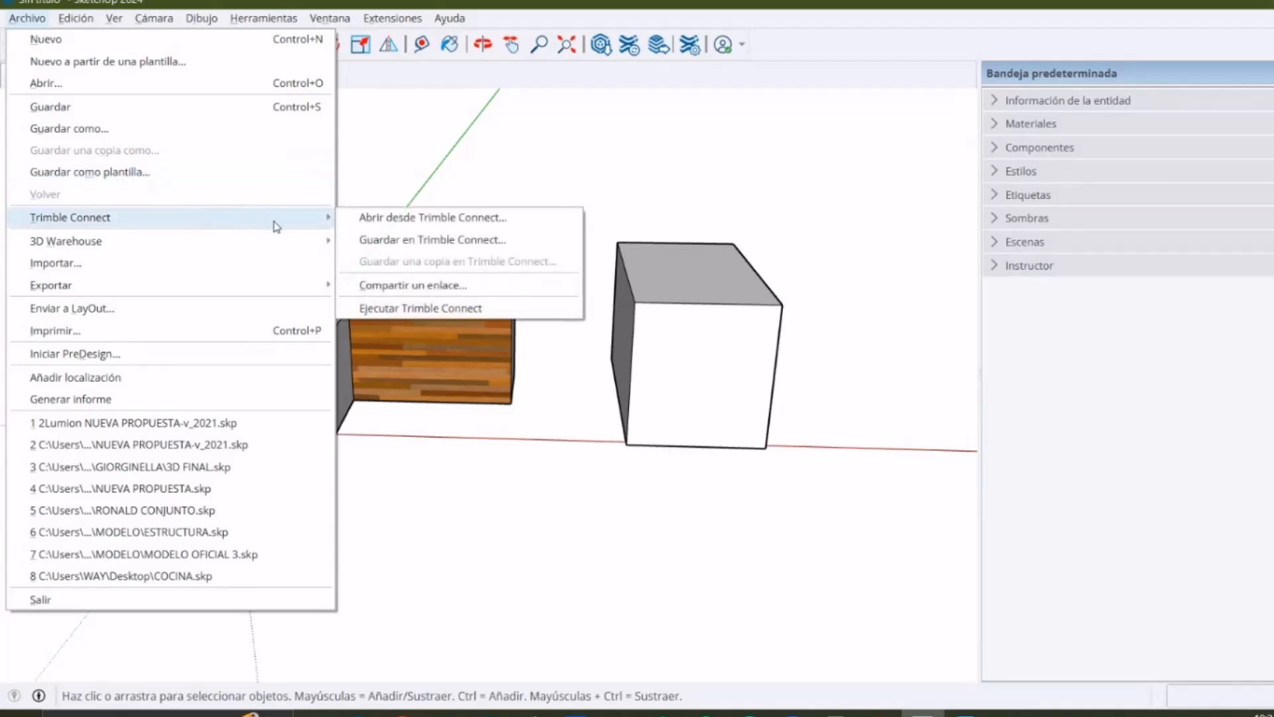
mouse_move(86, 224)
mouse_move(125, 246)
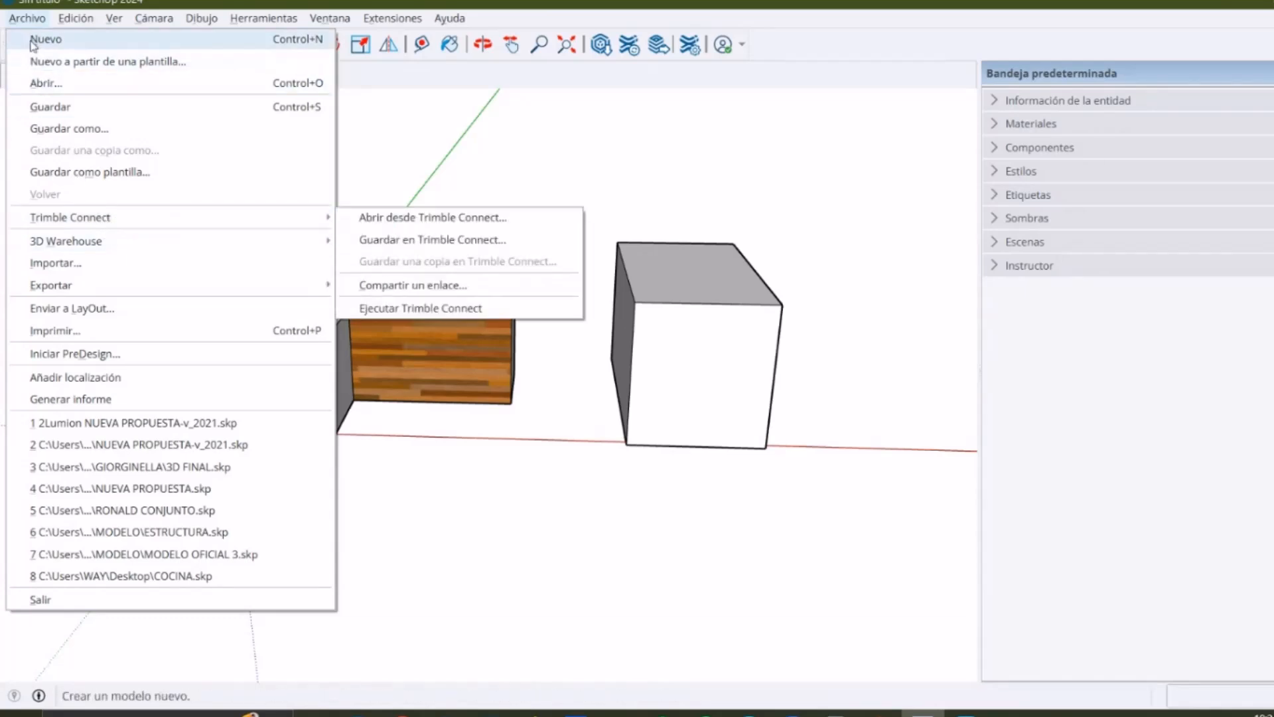
left_click(27, 18)
left_click(27, 18)
mouse_move(119, 246)
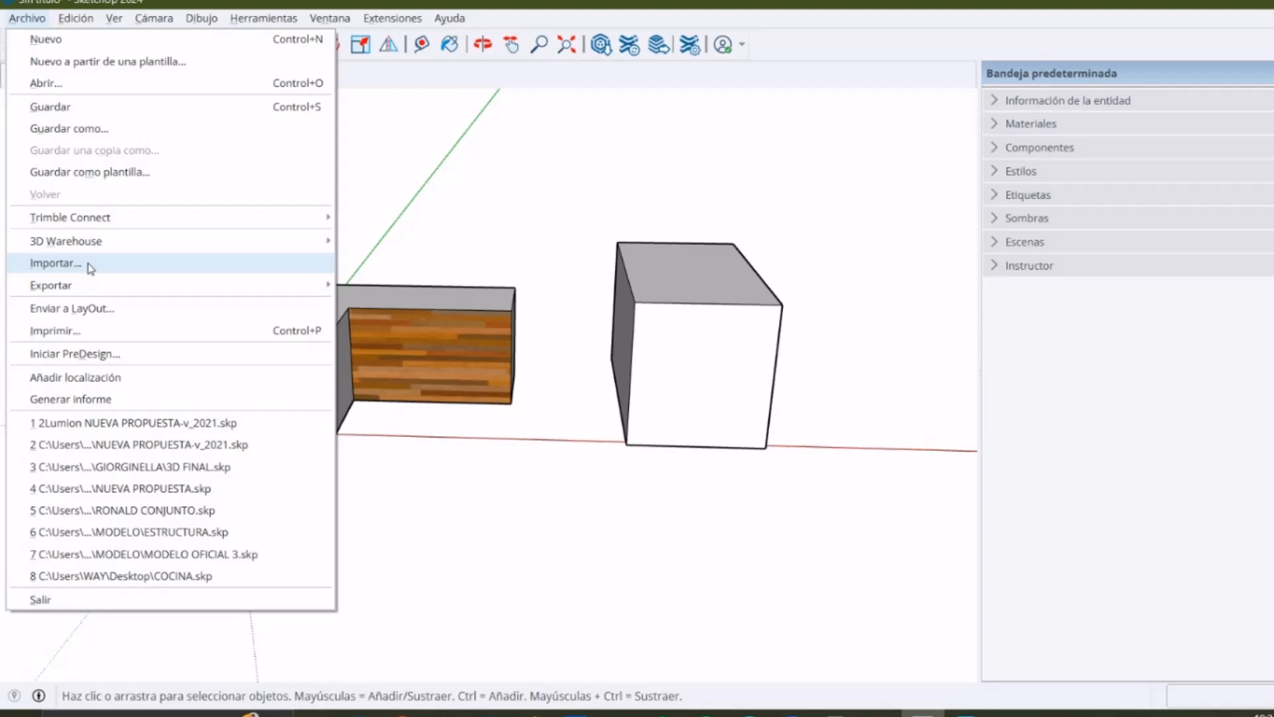
mouse_move(132, 285)
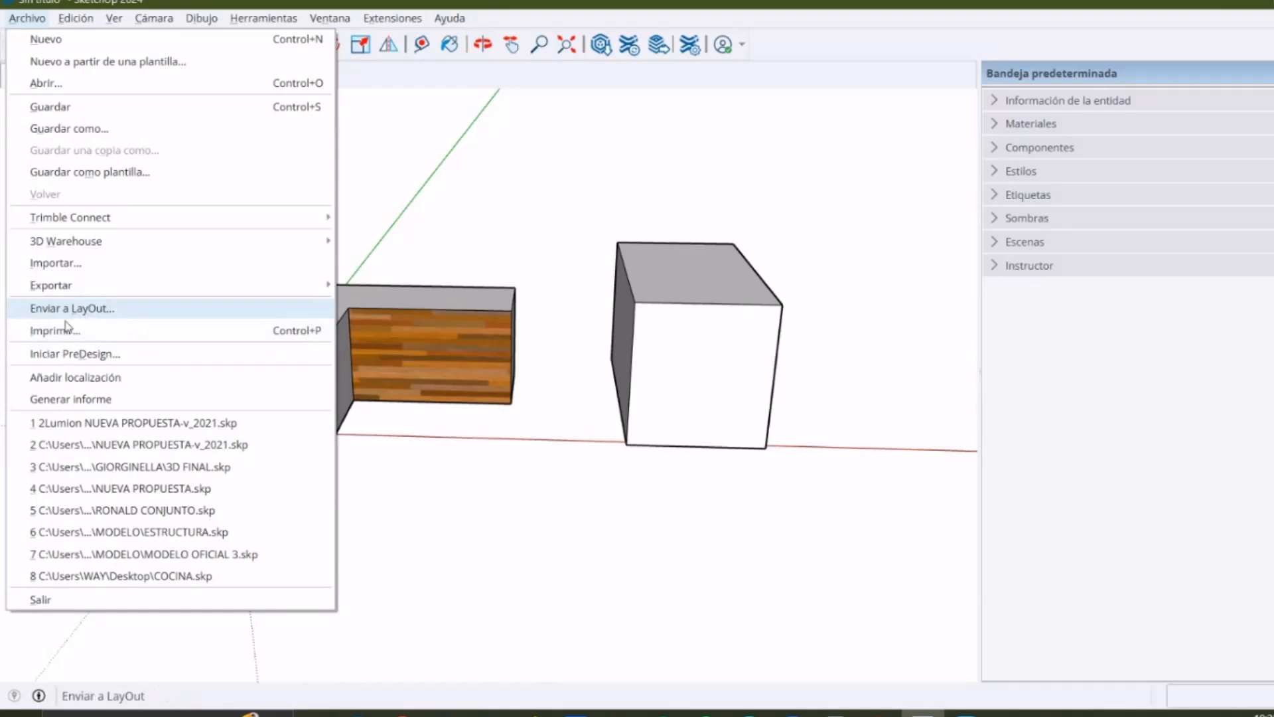
left_click(27, 19)
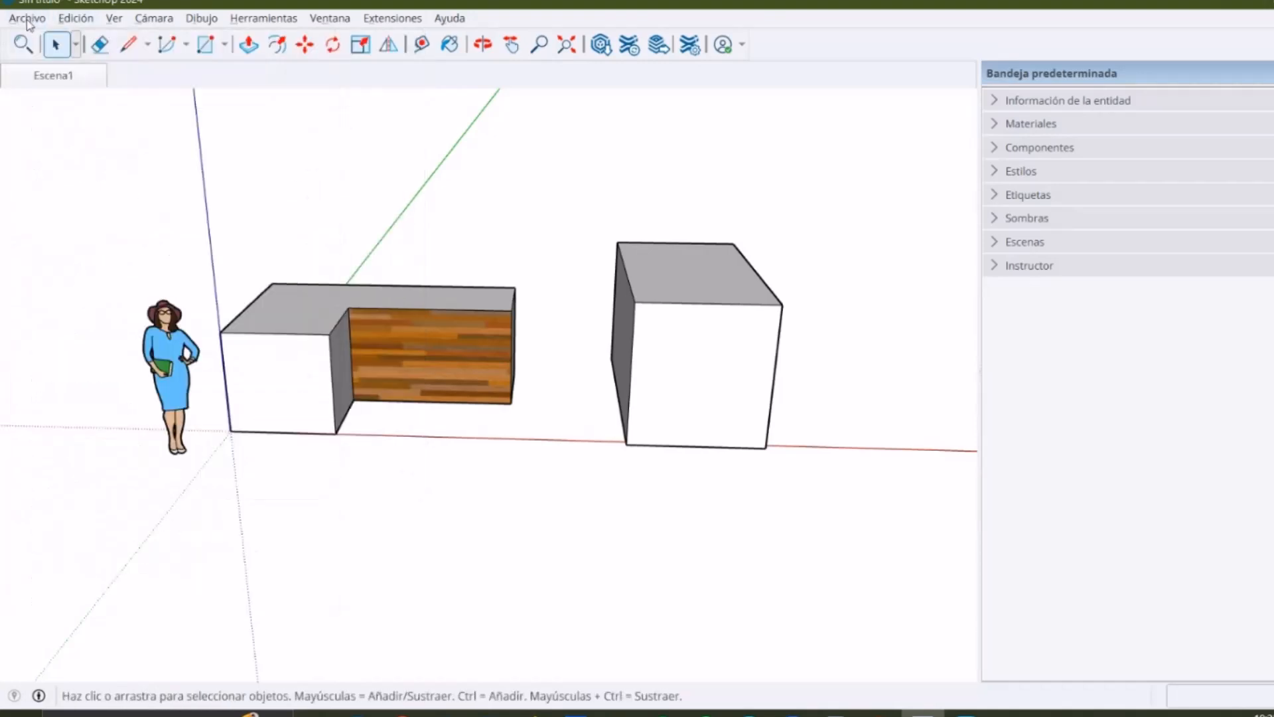
Look through the Edición, Ver, Dibujo and Herramientas commands and briefly activate the Rotar tool before returning to Seleccionar
left_click(73, 20)
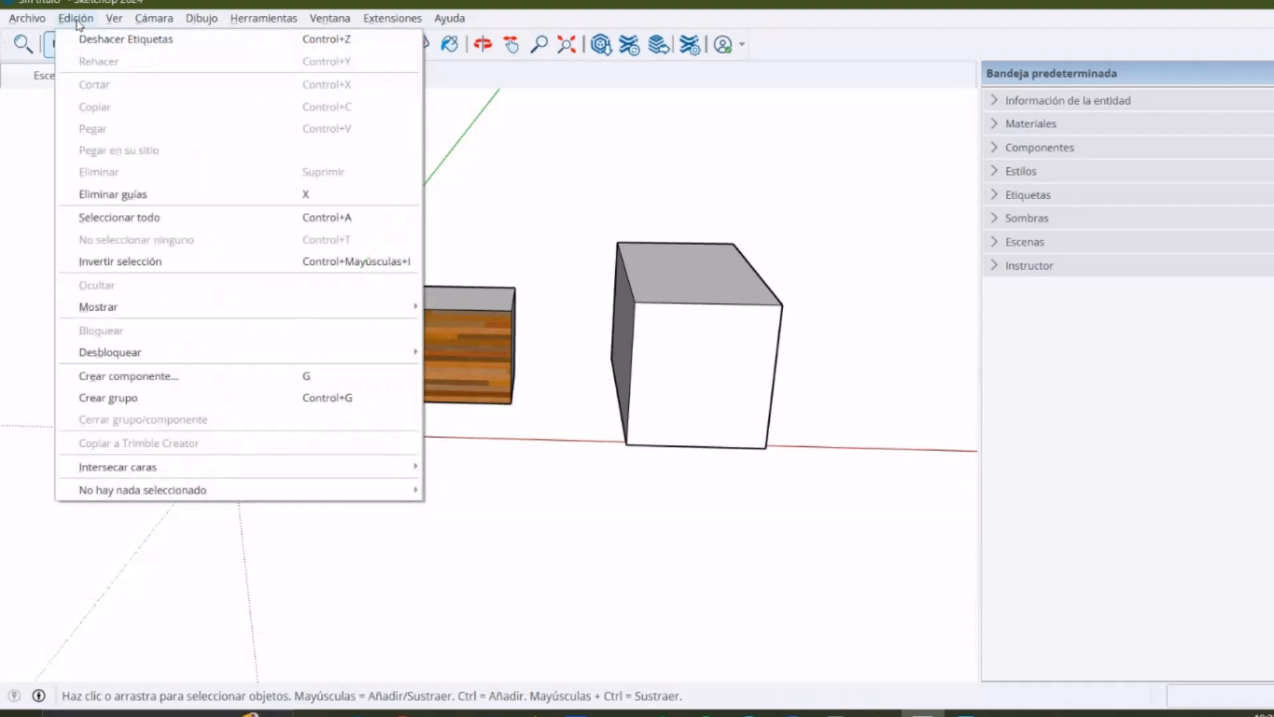
mouse_move(113, 25)
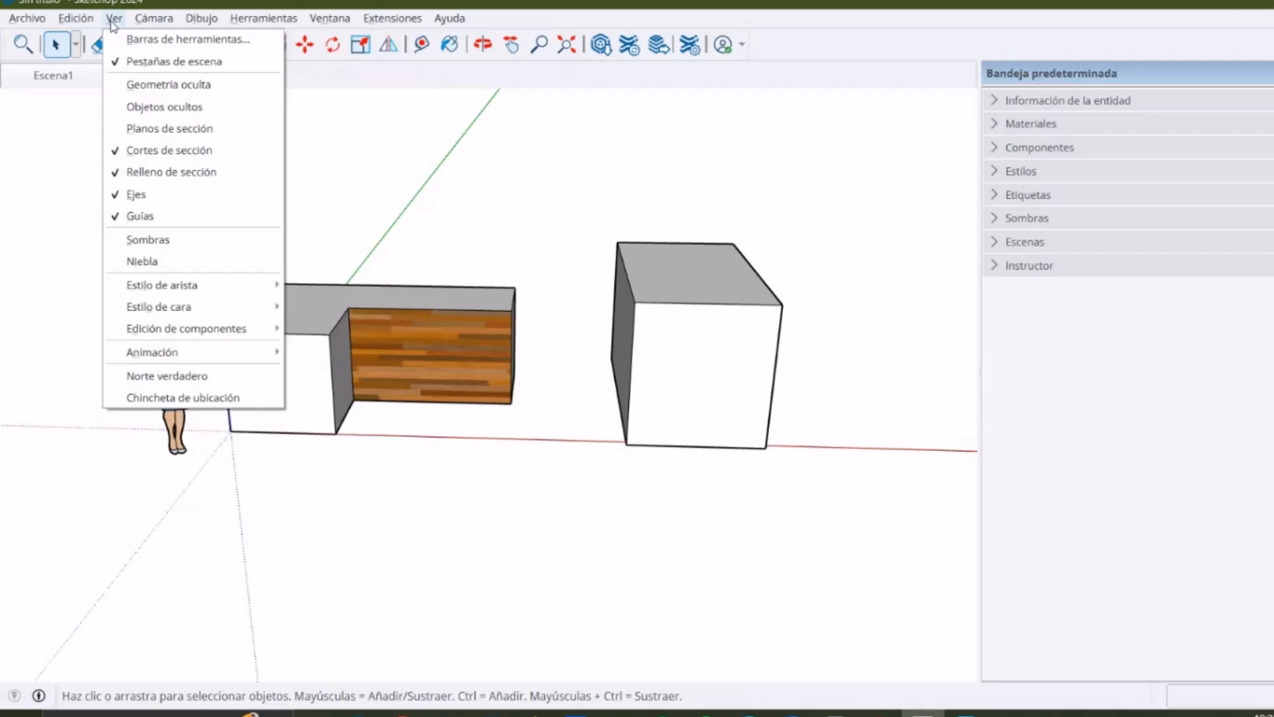
mouse_move(200, 25)
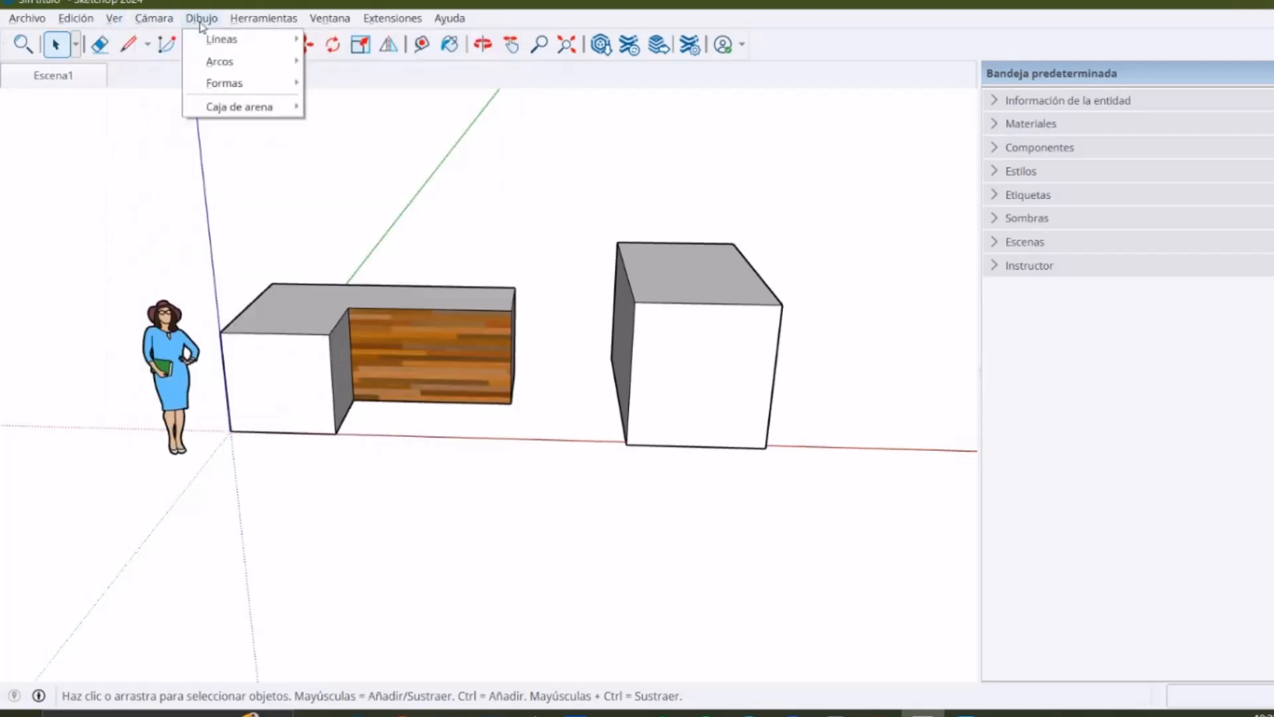
mouse_move(252, 27)
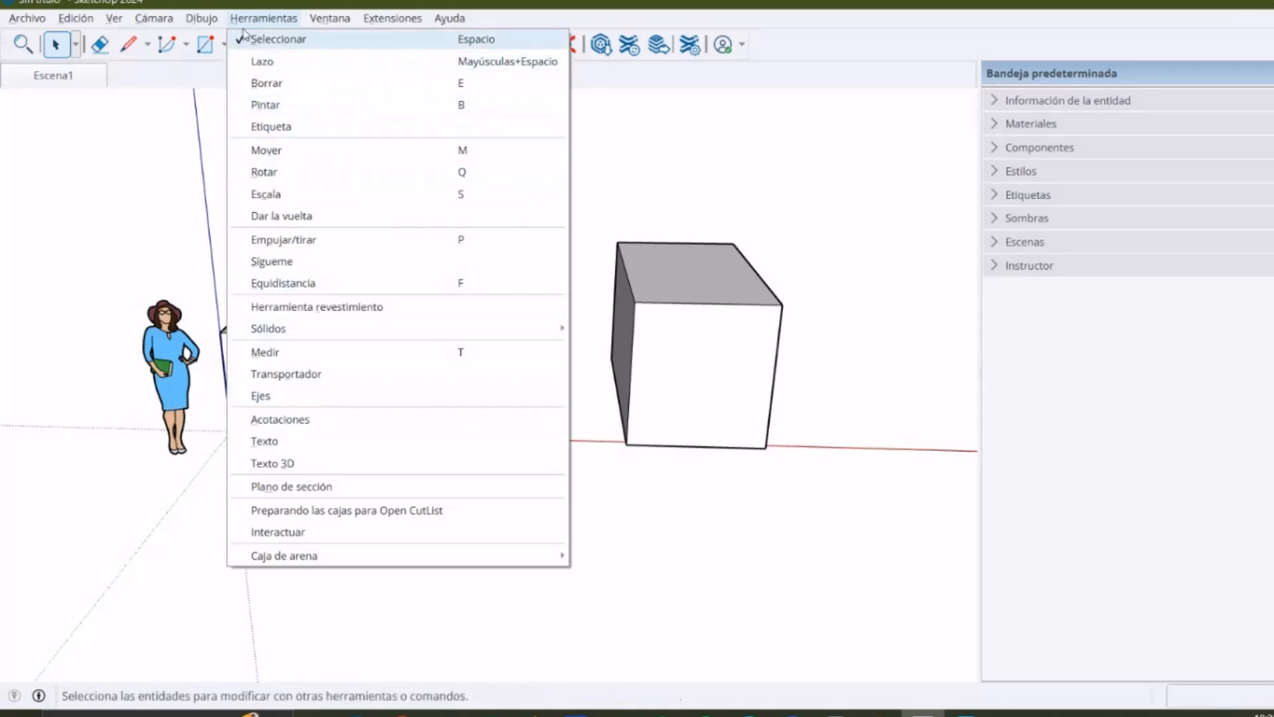
mouse_move(154, 20)
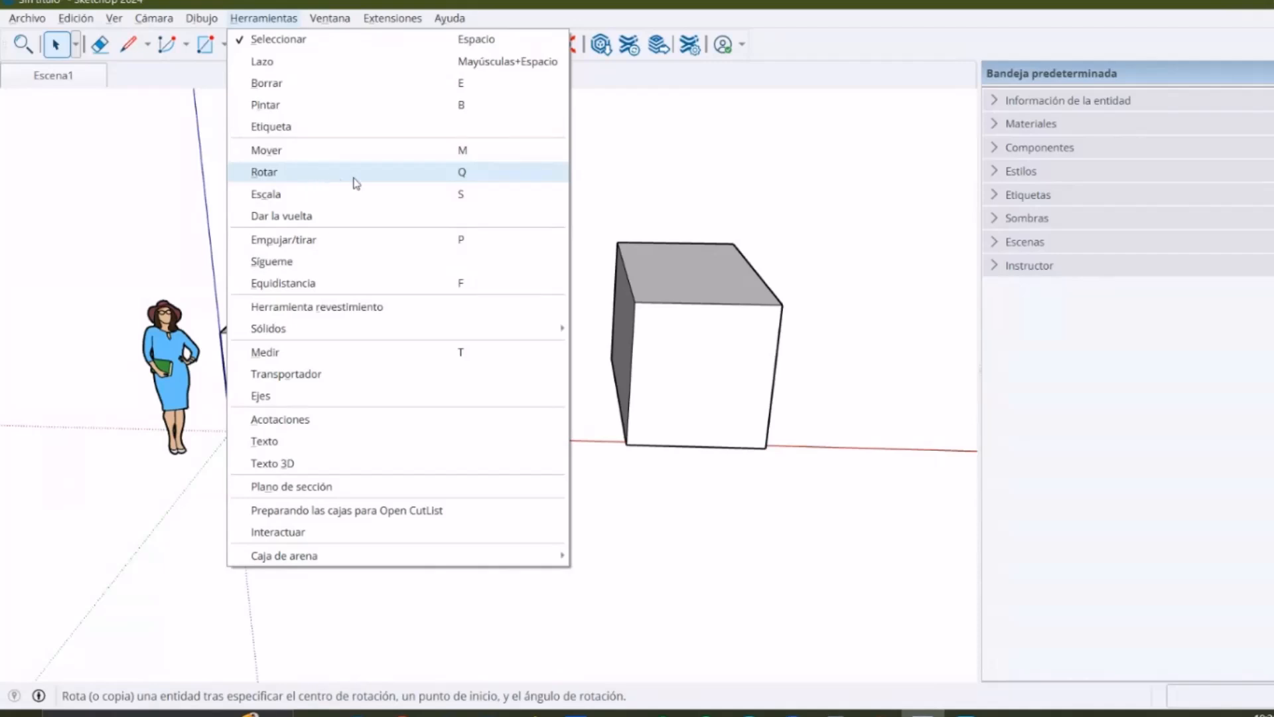
left_click(308, 172)
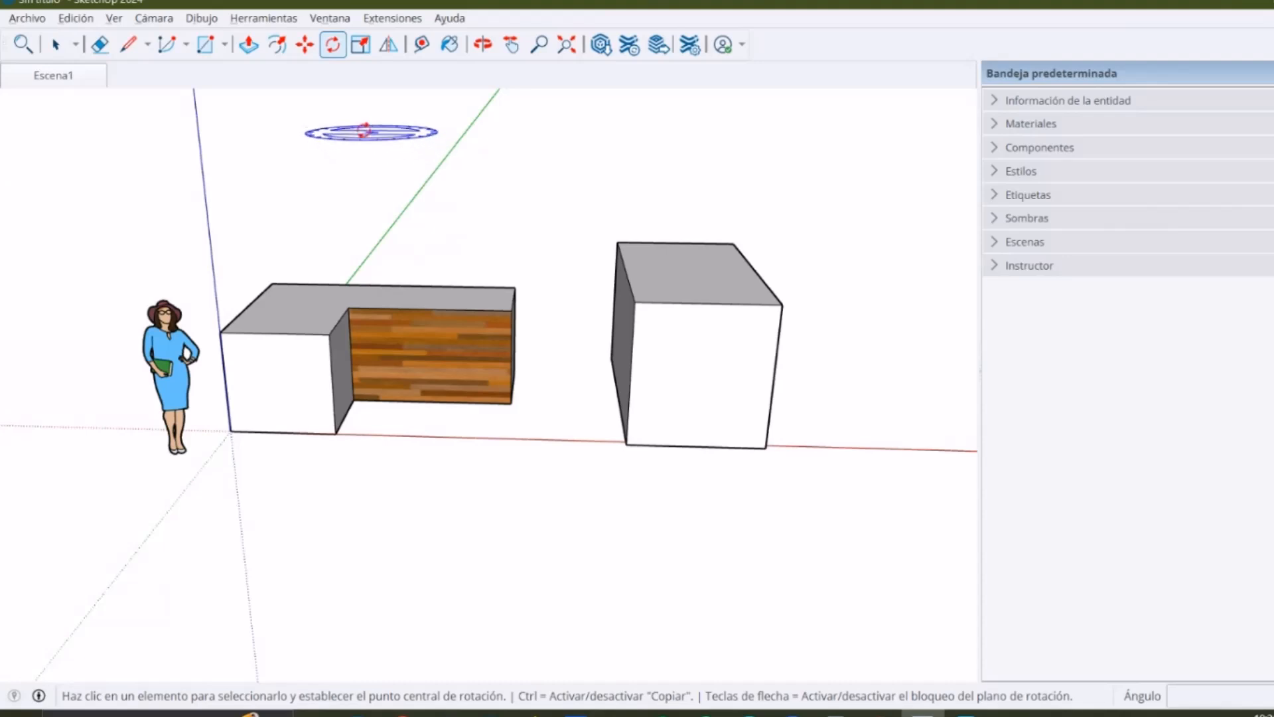
key("space")
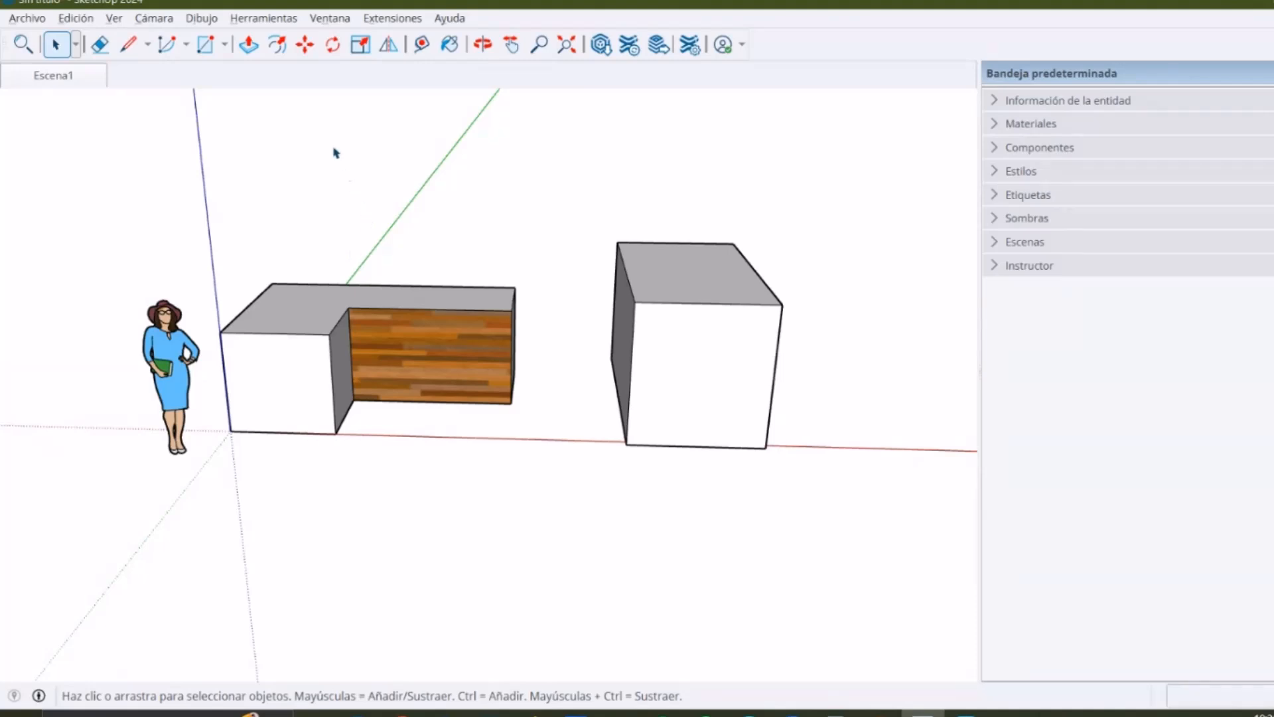
Review the shortcuts of the Herramientas commands and the Edición commands, including Eliminar guías
left_click(264, 18)
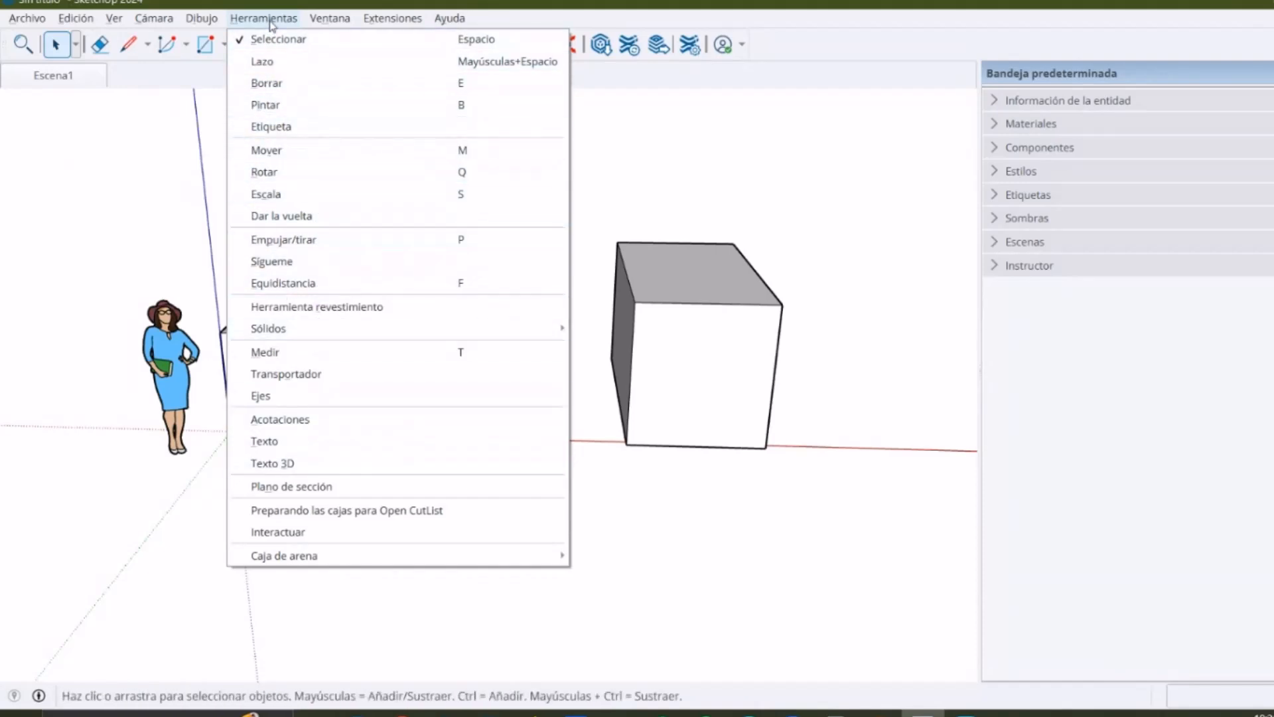
mouse_move(201, 20)
mouse_move(144, 22)
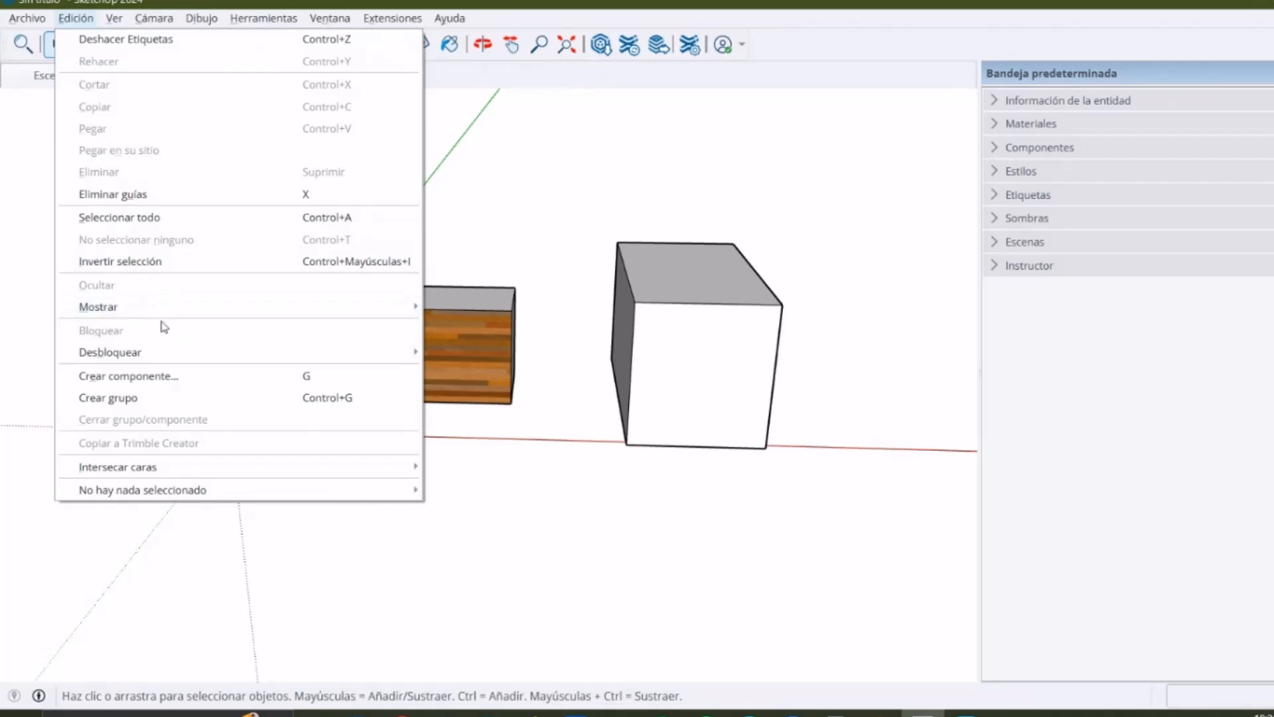
mouse_move(160, 316)
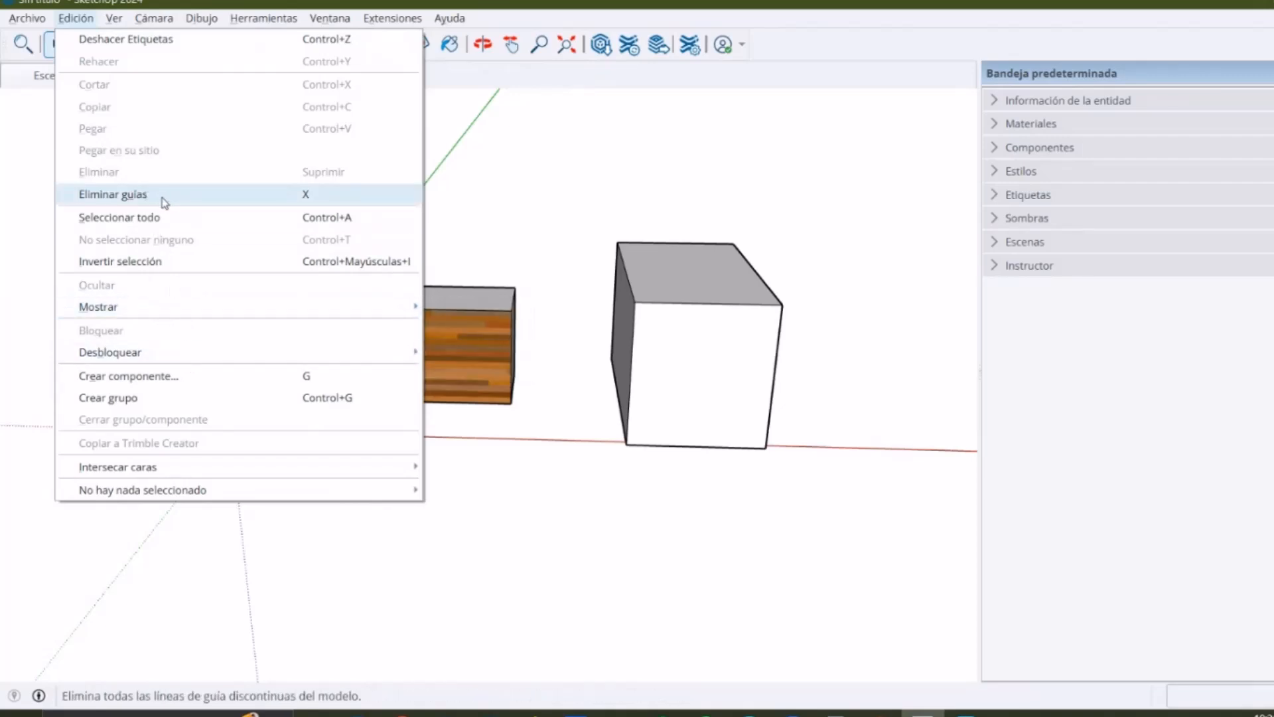
left_click(478, 342)
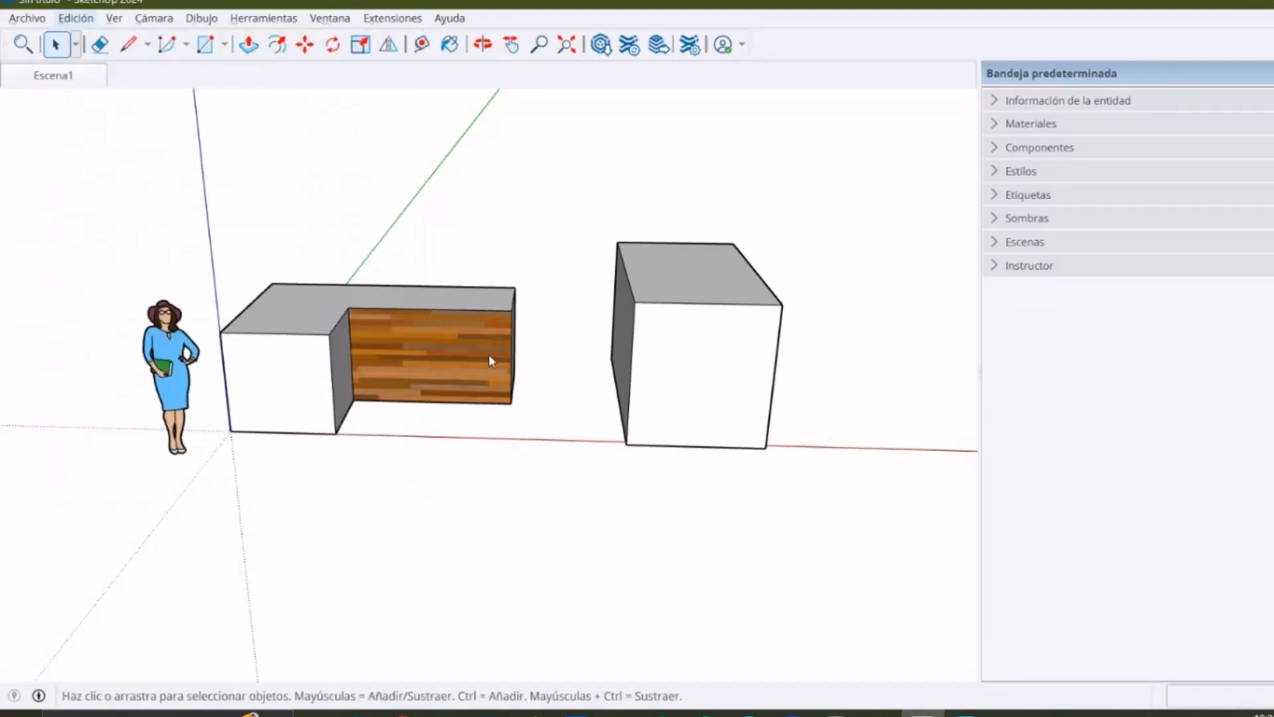
Select the L-shaped group and use Medir to place a guide across the box's front face, parallel to its vertical edge
left_click(486, 357)
middle_click_drag(486, 358, 428, 396)
key("t")
left_click(622, 354)
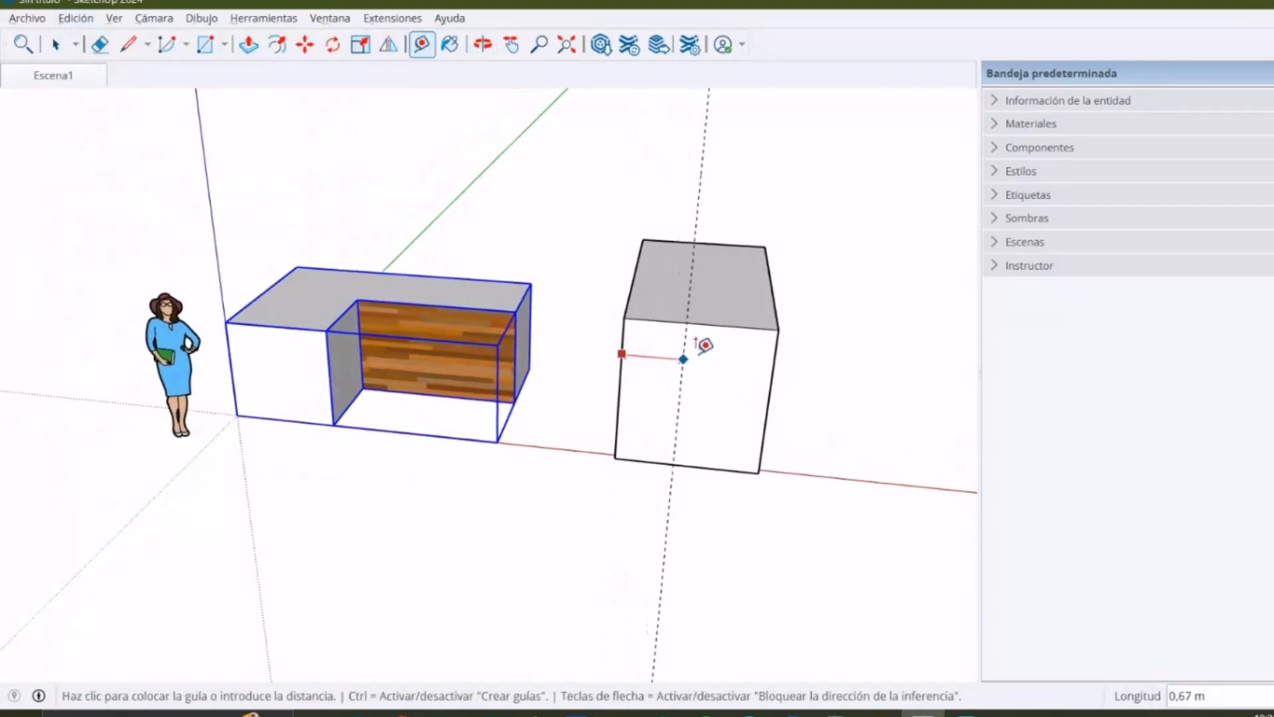
key("Escape")
key("space")
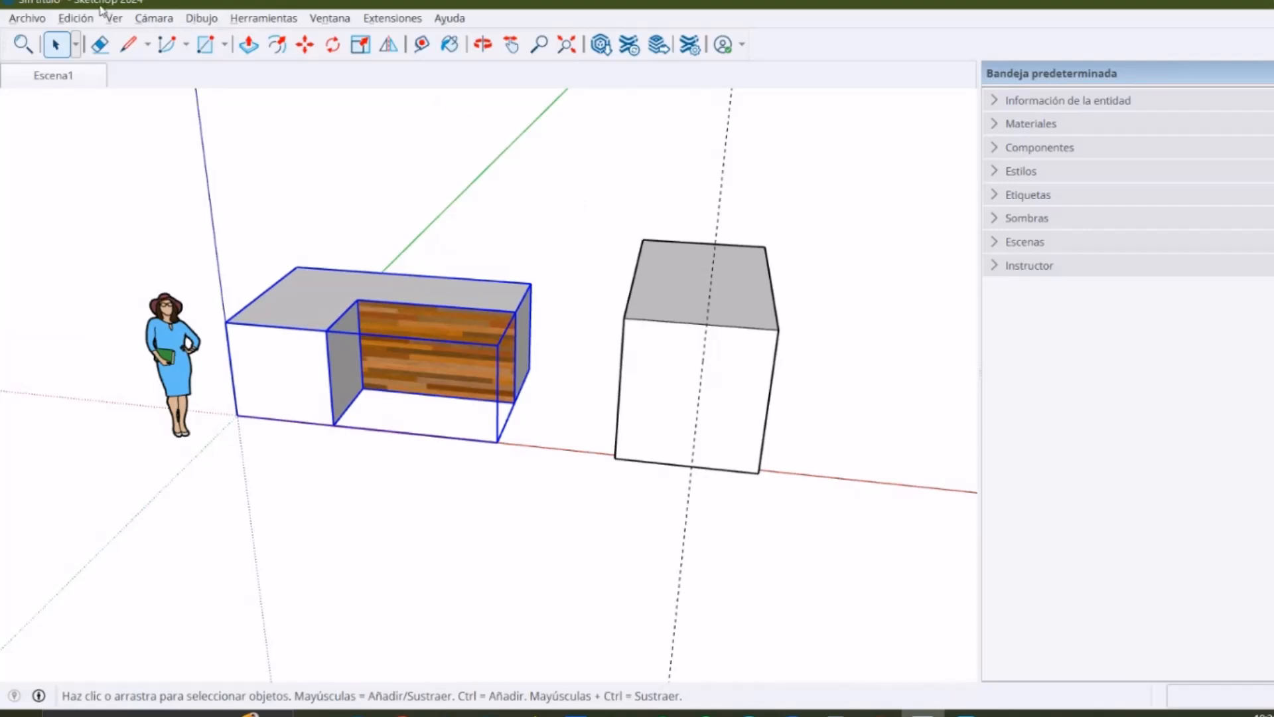
Delete all guides from the model
left_click(76, 18)
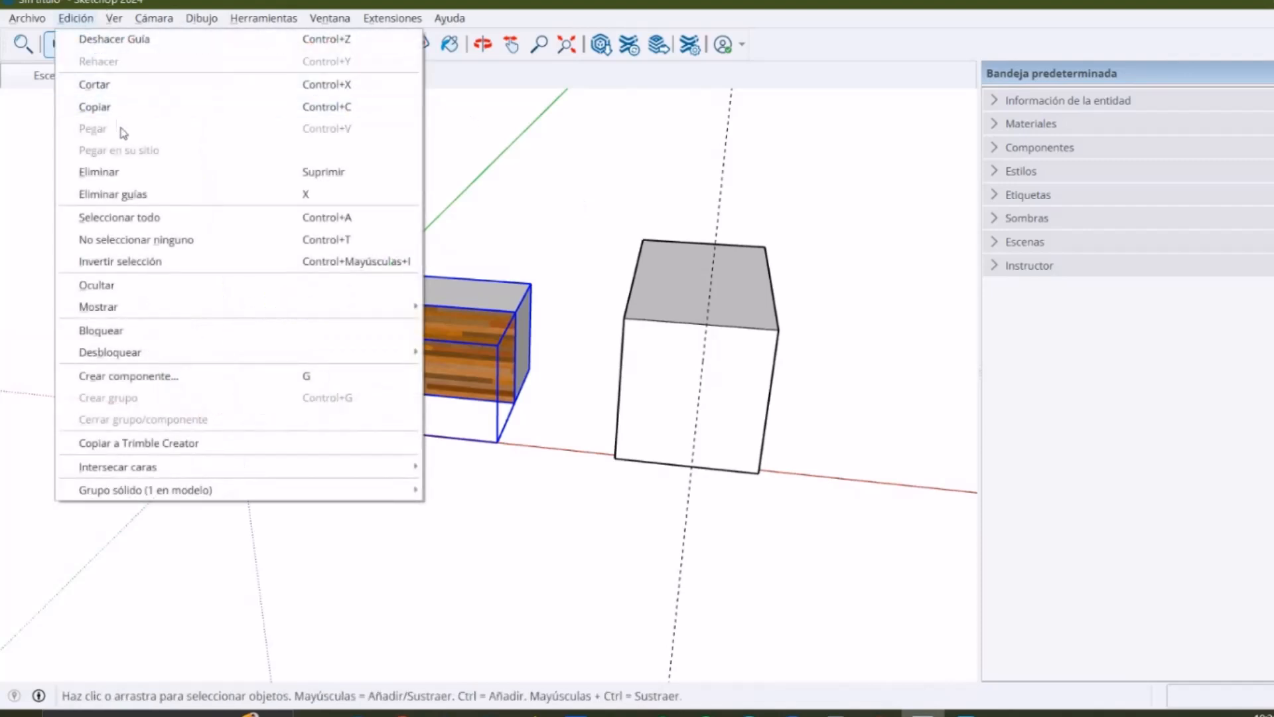
left_click(172, 194)
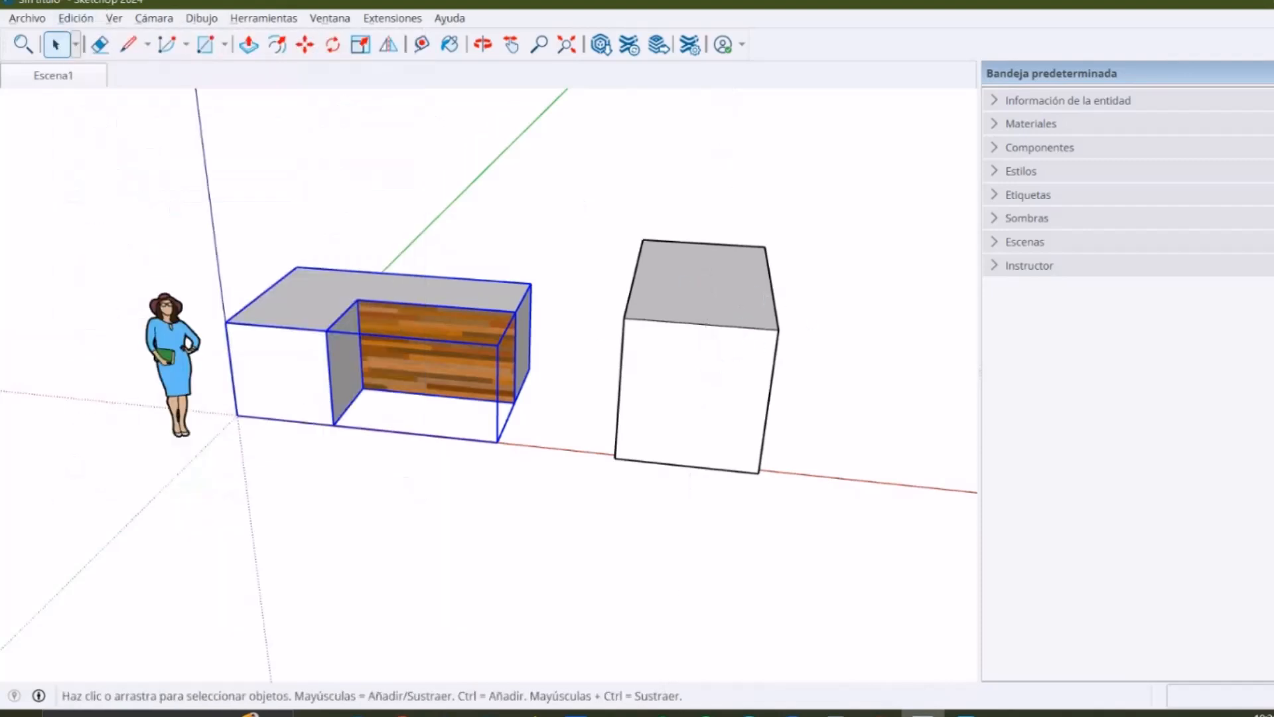
Hide the selected L-shaped group and bring it back by showing the last hidden object
left_click(66, 21)
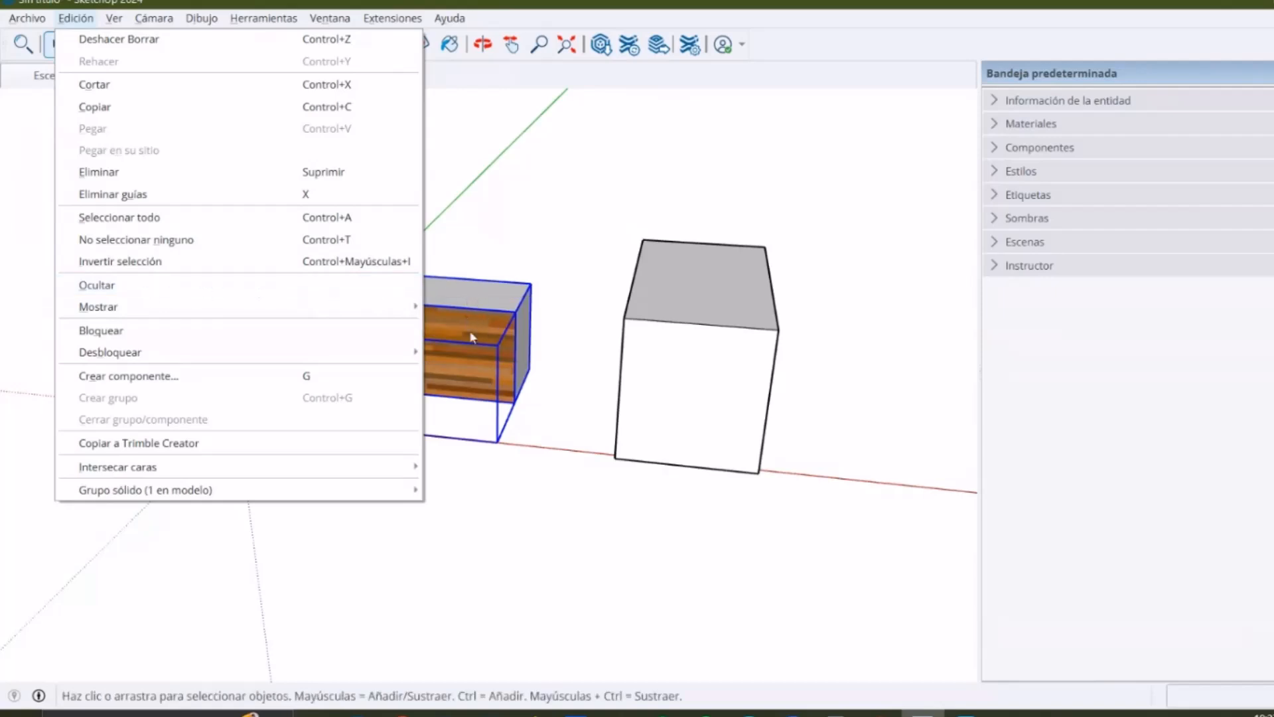
left_click(356, 284)
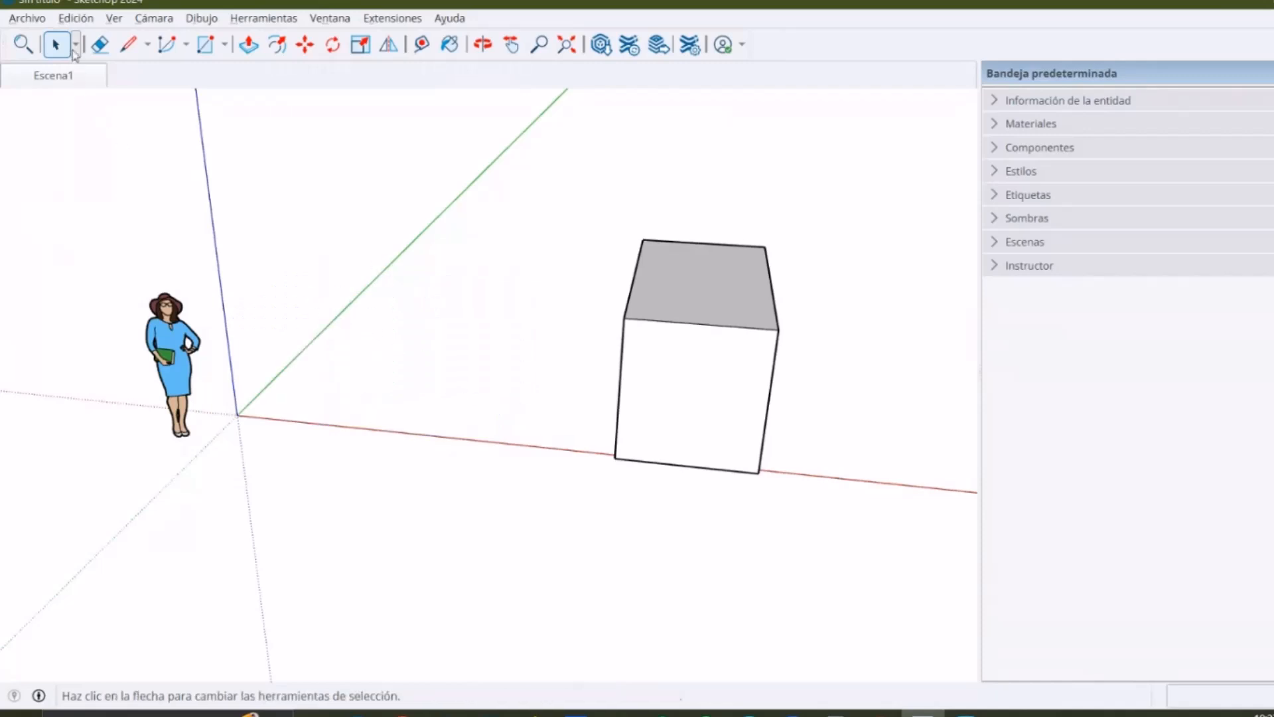
left_click(75, 18)
mouse_move(170, 307)
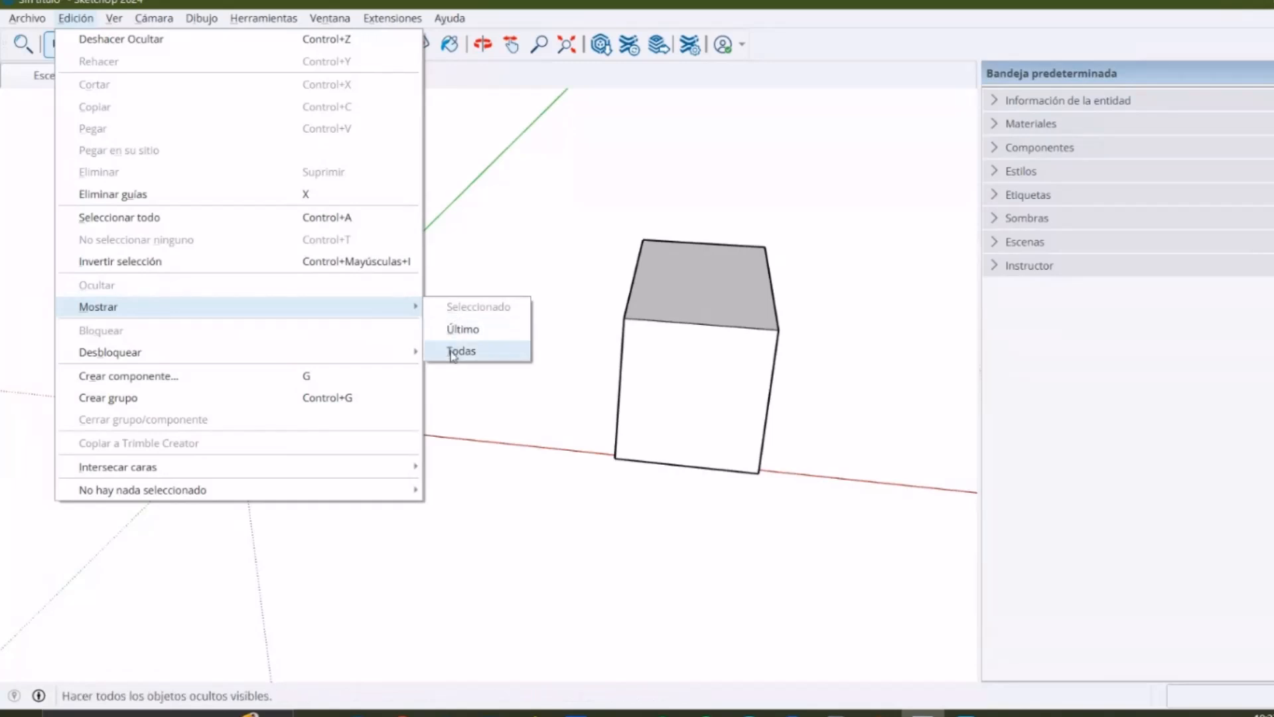
left_click(463, 330)
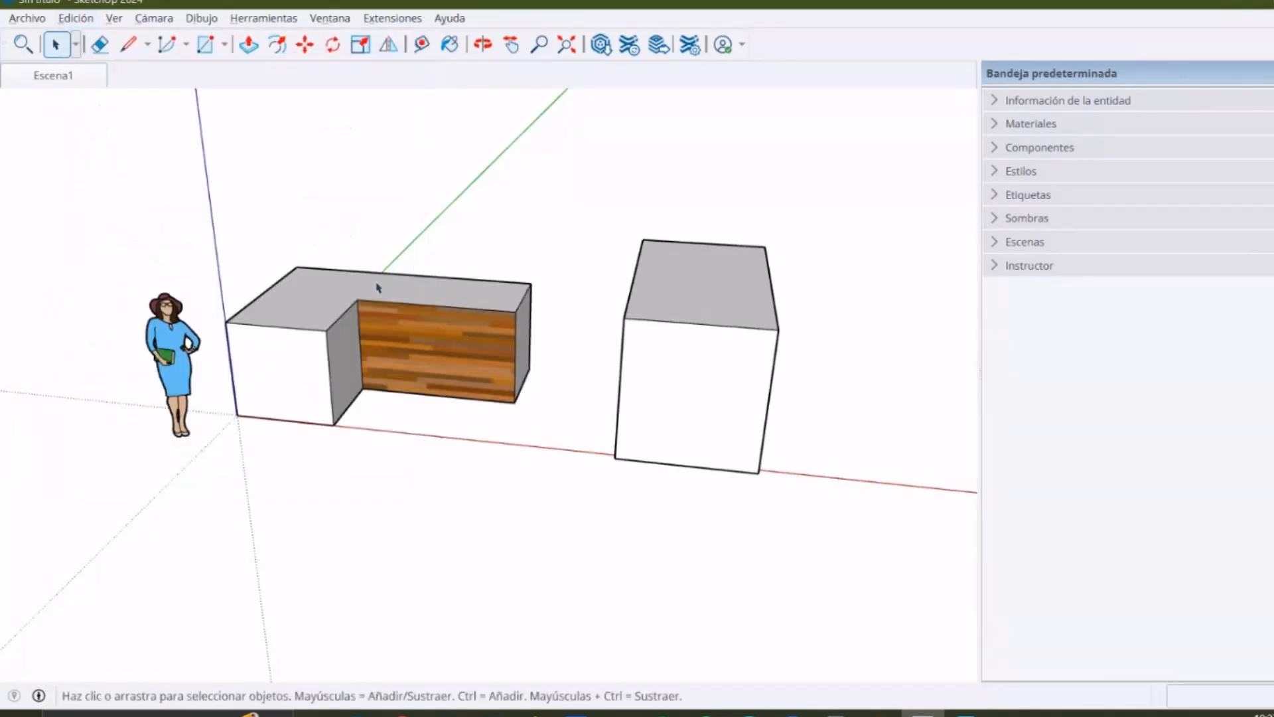
Turn on Sombras so that the L-shaped group and the box cast shadows, and check them from another angle
left_click(75, 18)
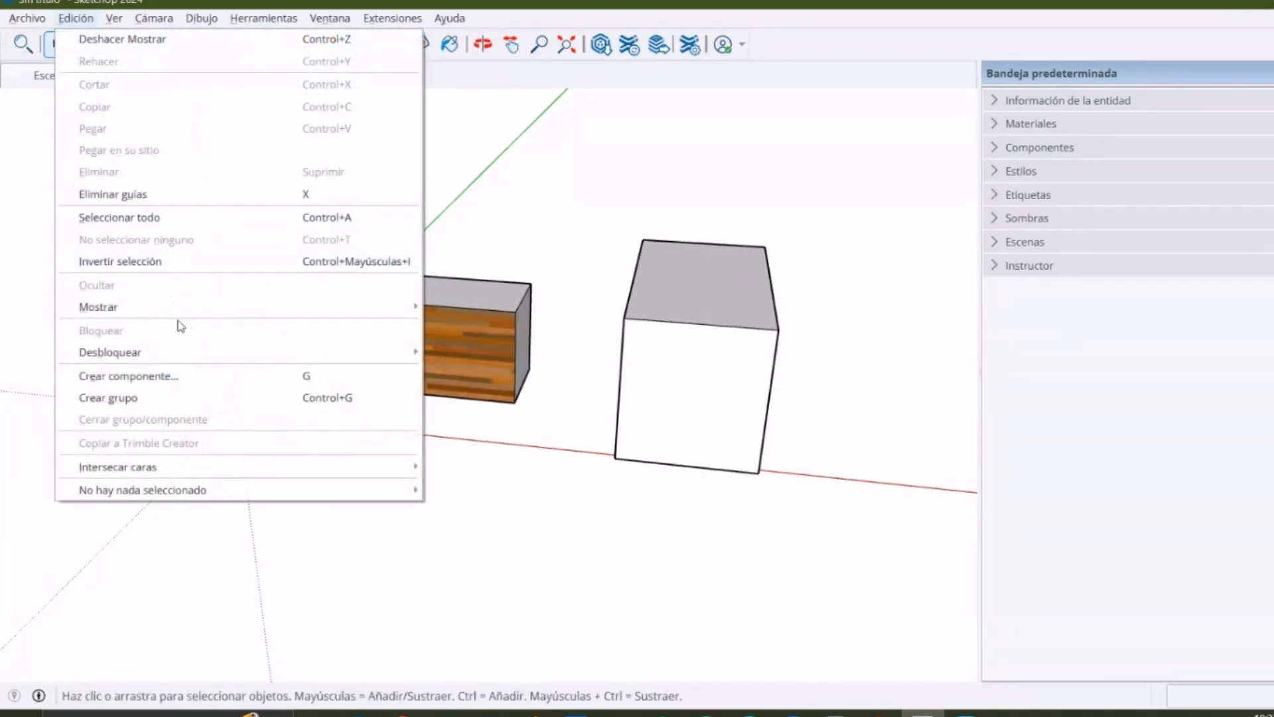
mouse_move(160, 345)
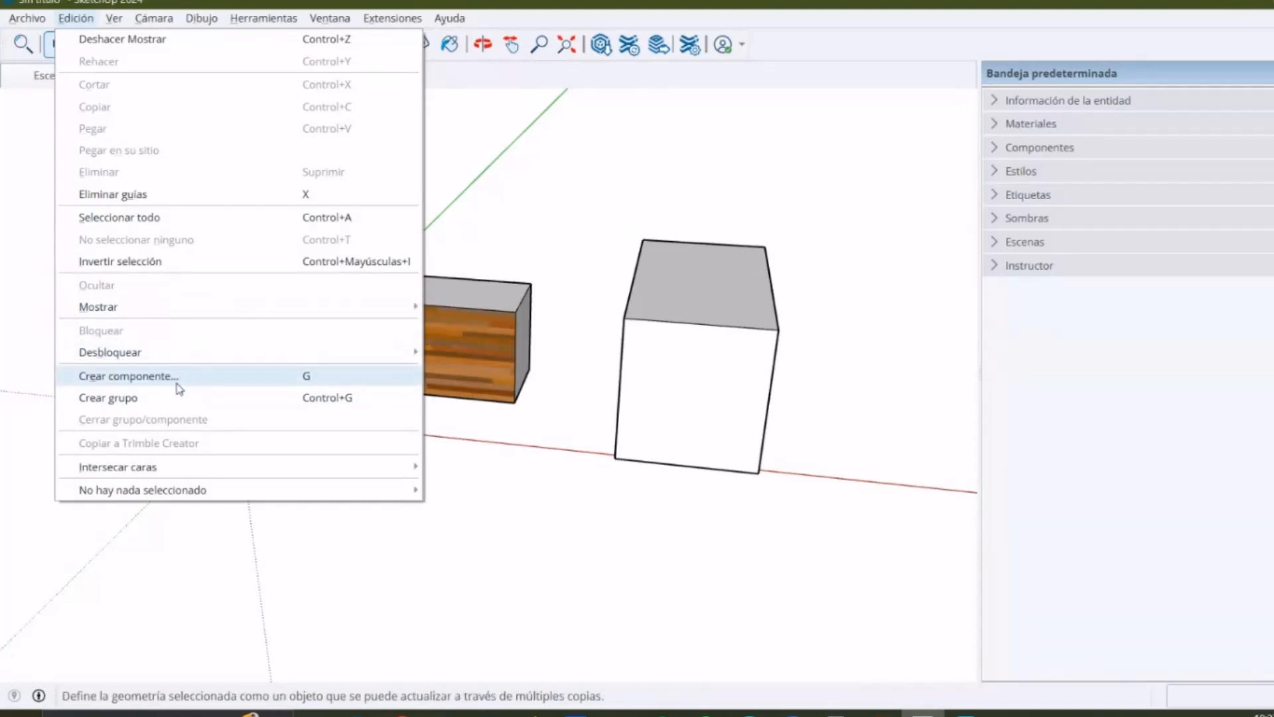
mouse_move(113, 18)
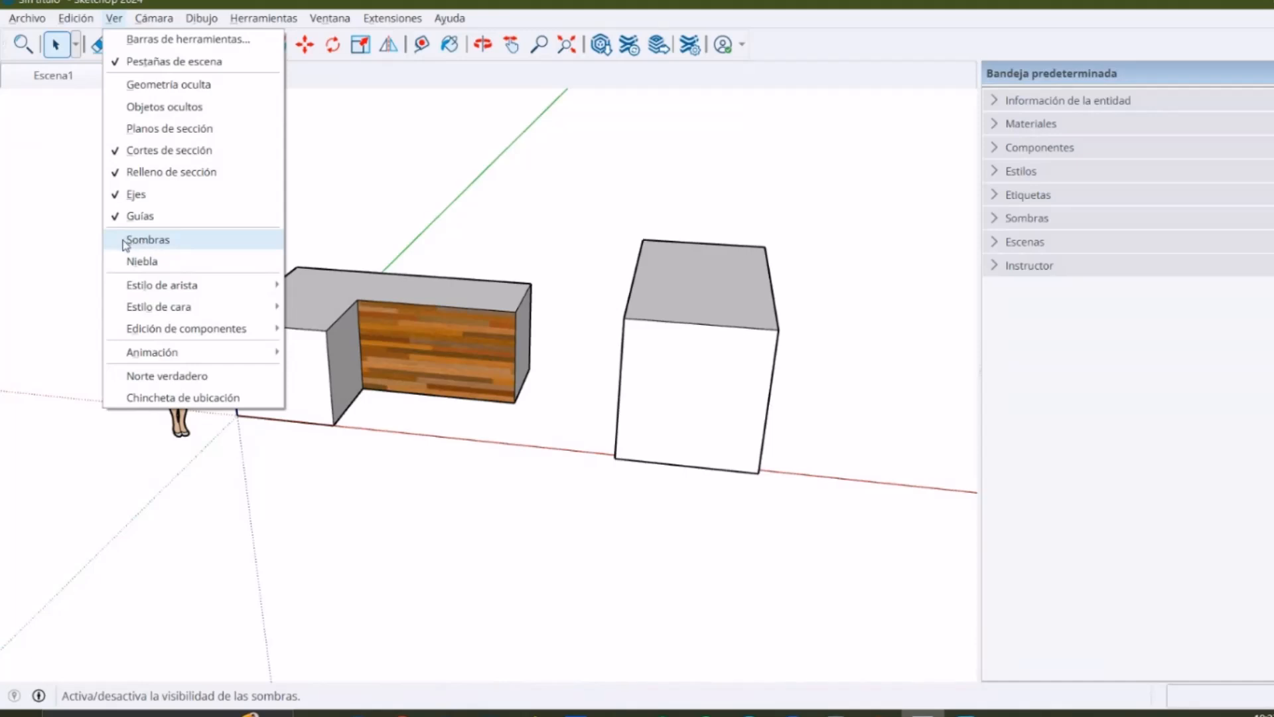
left_click(196, 242)
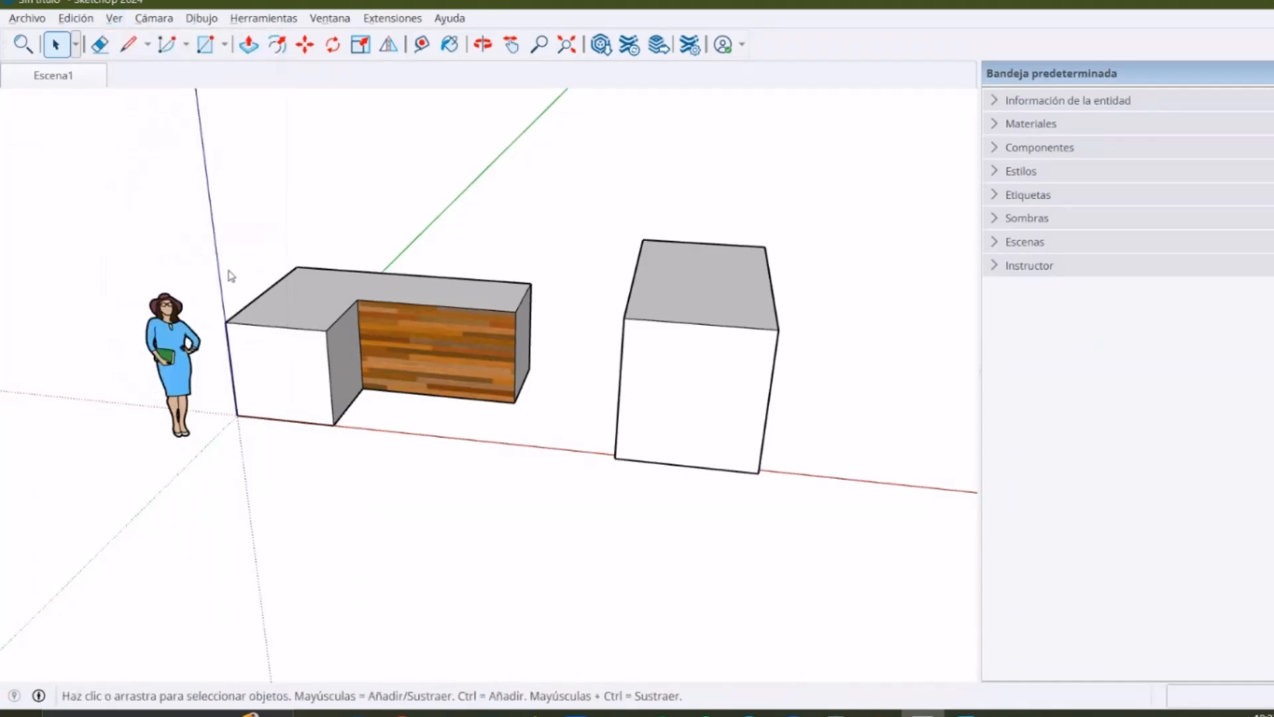
scroll(416, 389, "down", 1)
middle_click_drag(453, 365, 393, 384)
middle_click_drag(870, 364, 956, 305)
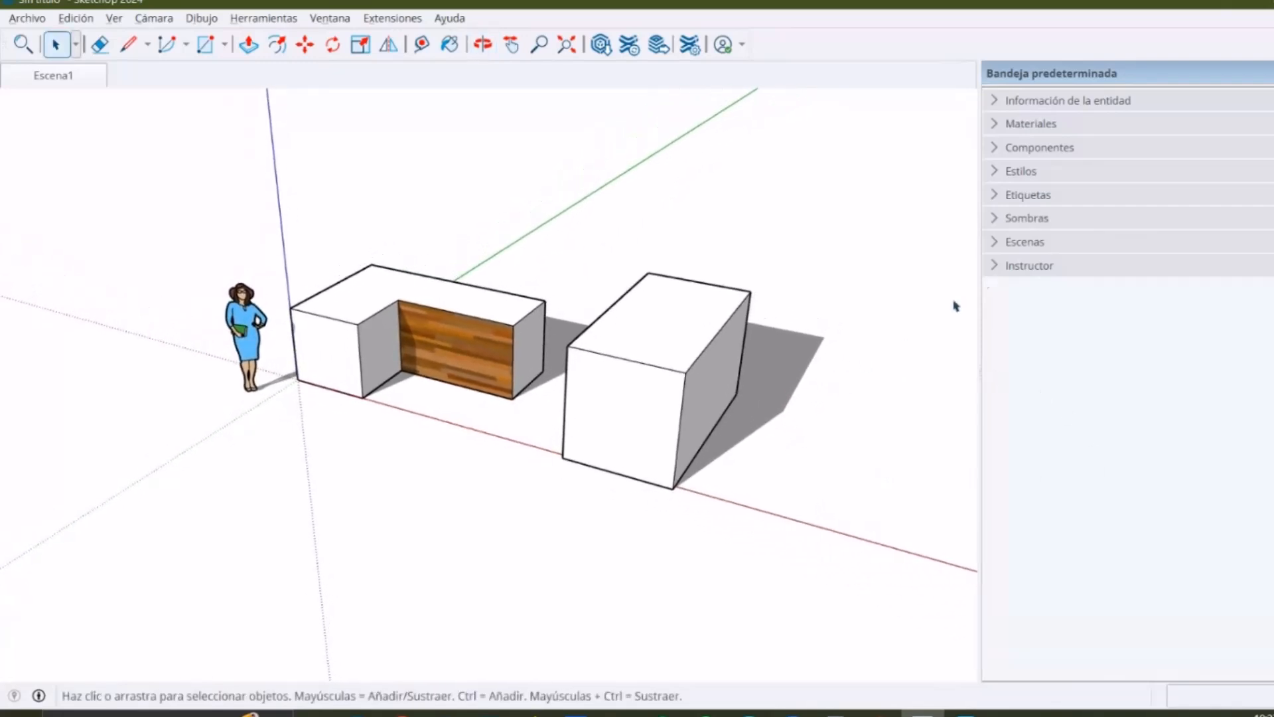
Shift the shadow time slightly later in the Sombras settings and turn the shadows off
left_click(1041, 221)
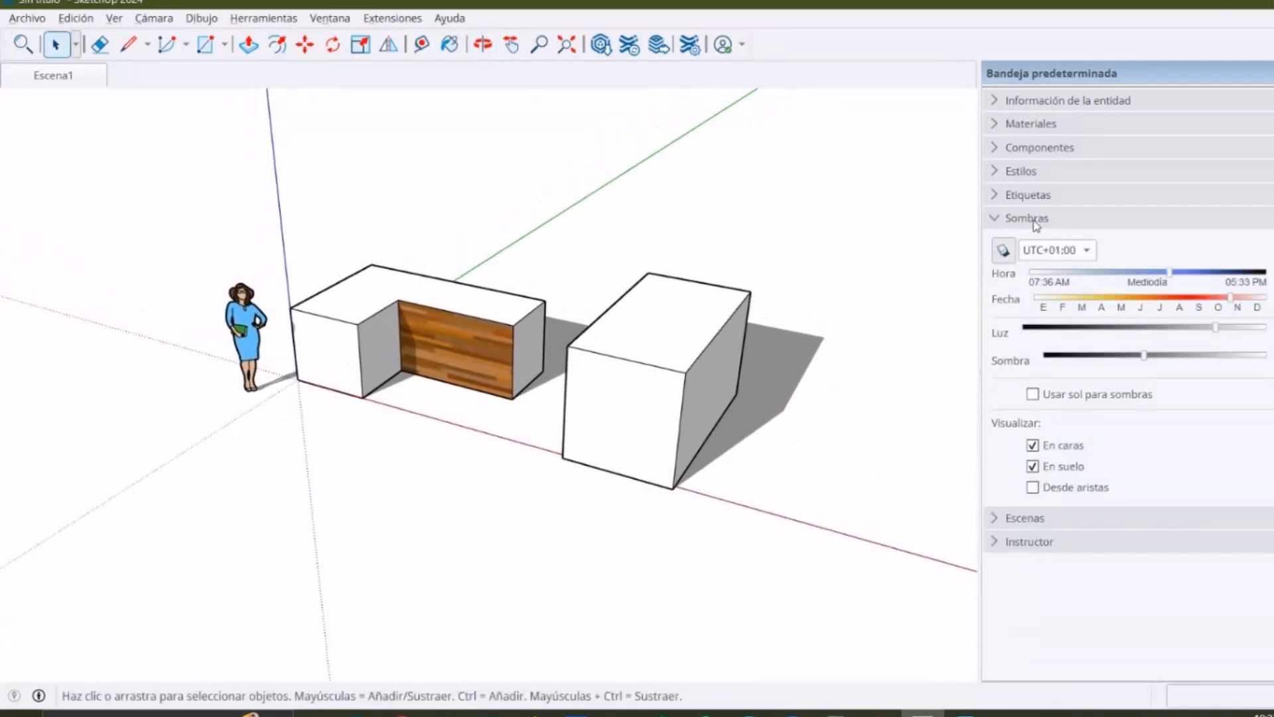
left_click_drag(1170, 272, 1173, 273)
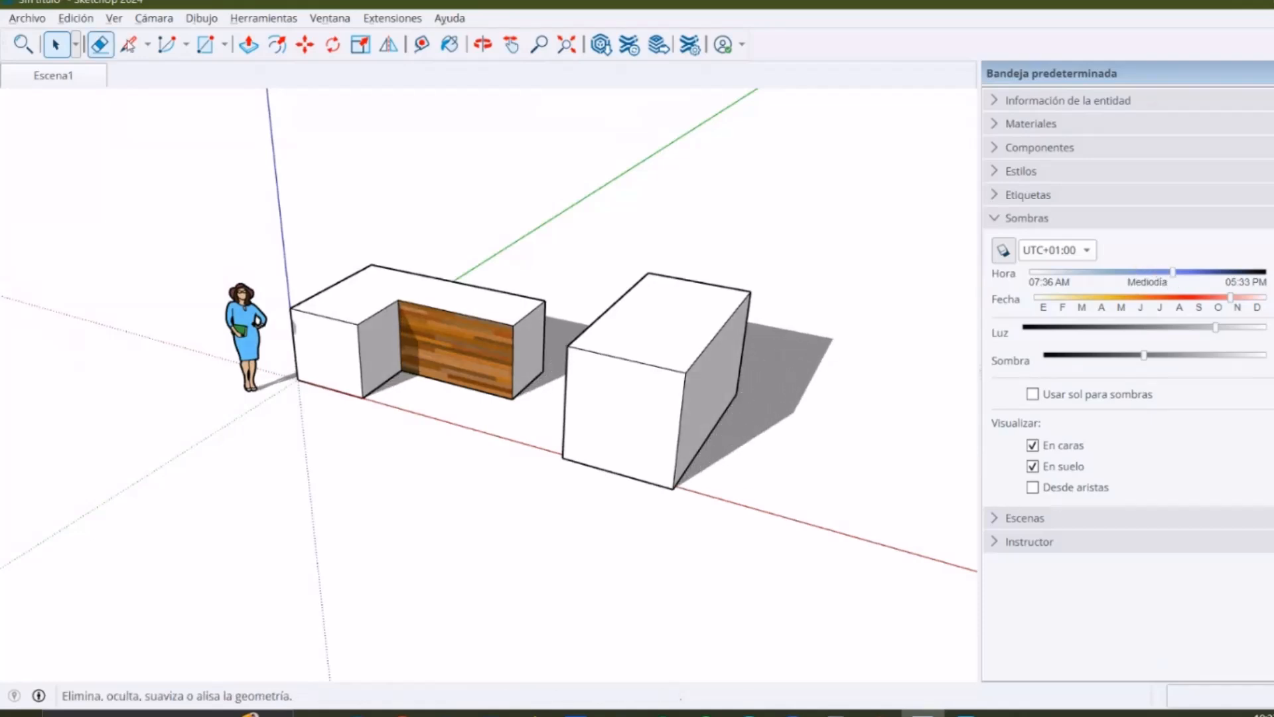
left_click(115, 18)
left_click(158, 240)
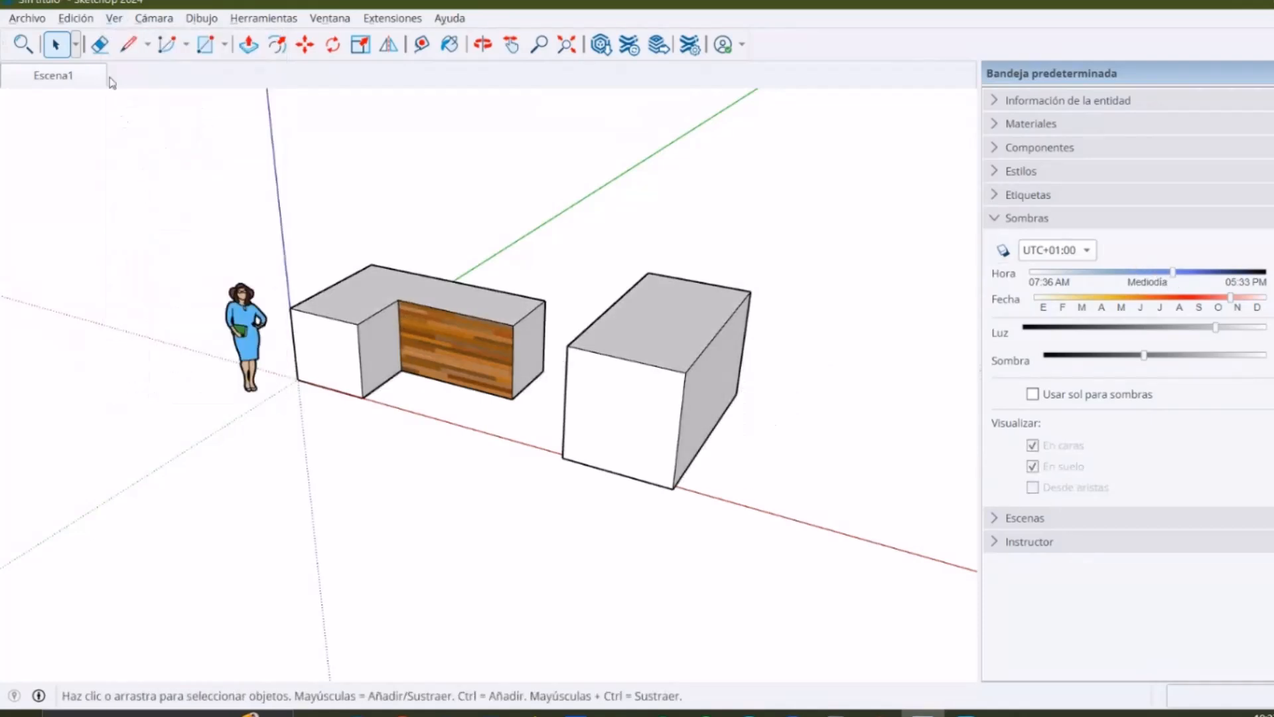
Examine the Estilo de arista options and the profile lines around the L-shaped group and the box
left_click(113, 19)
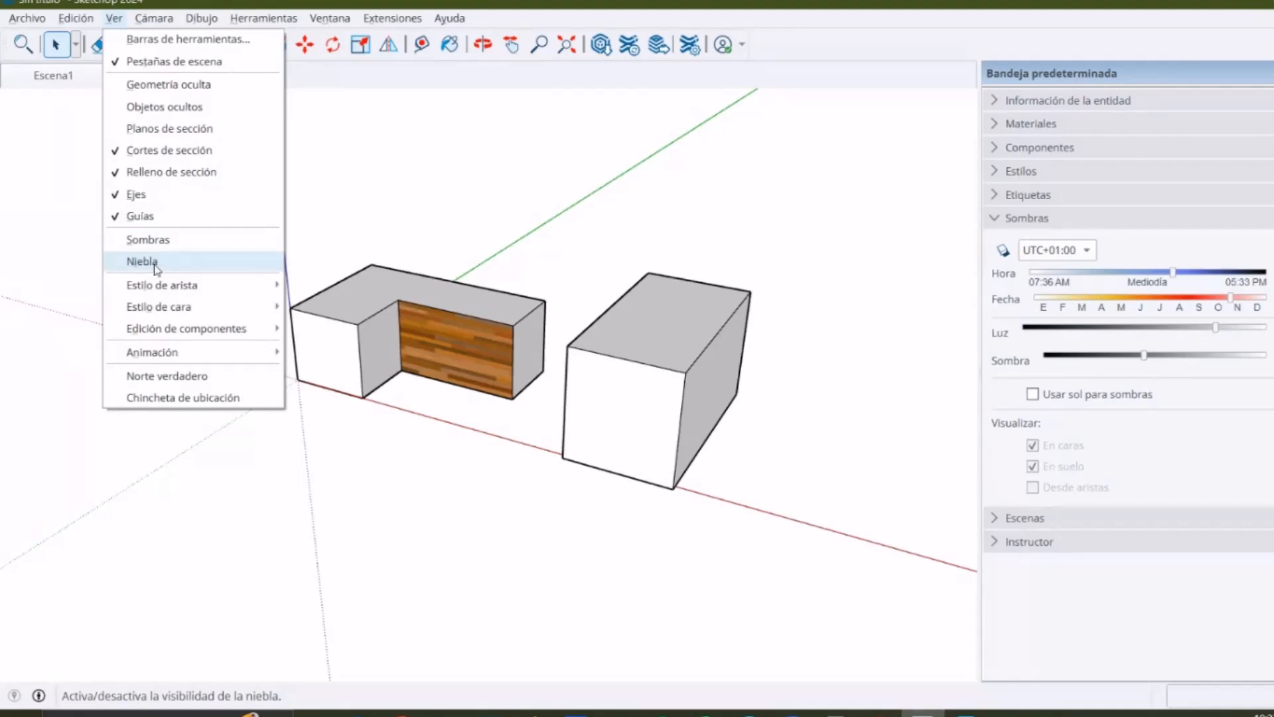
mouse_move(240, 294)
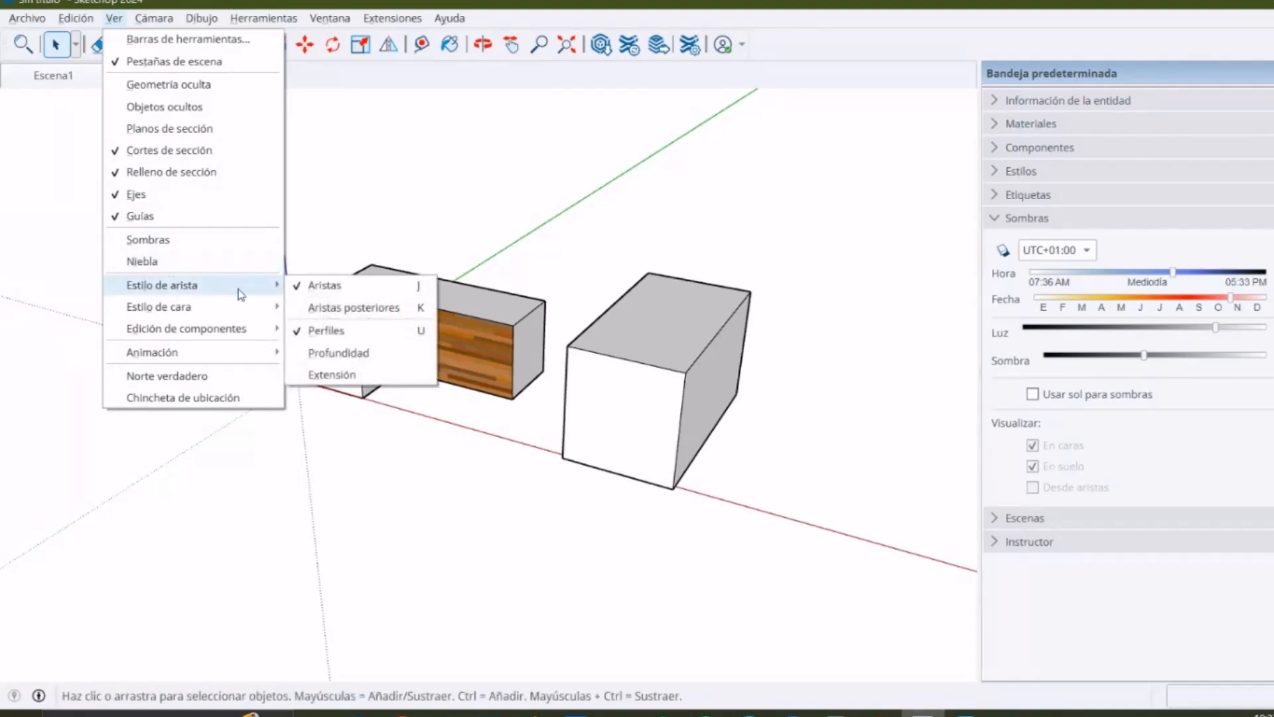
left_click(320, 247)
middle_click_drag(320, 246, 415, 210)
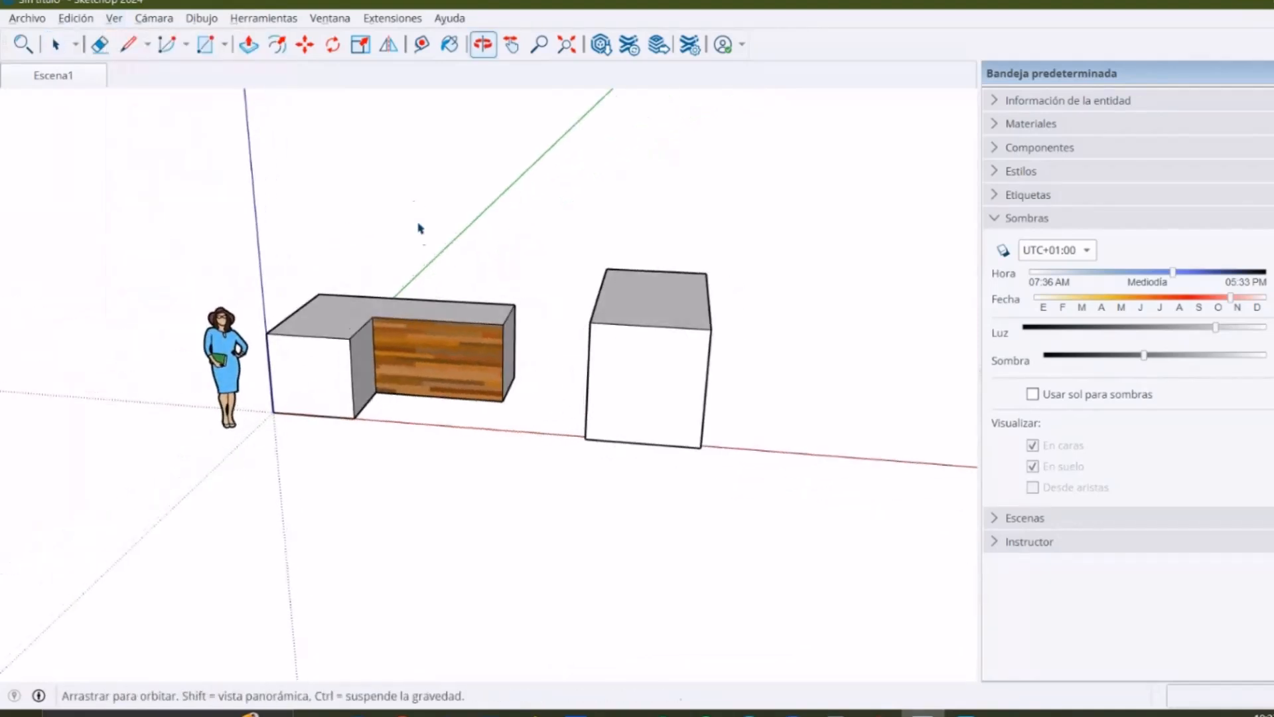
scroll(320, 339, "up", 3)
middle_click_drag(297, 379, 253, 360)
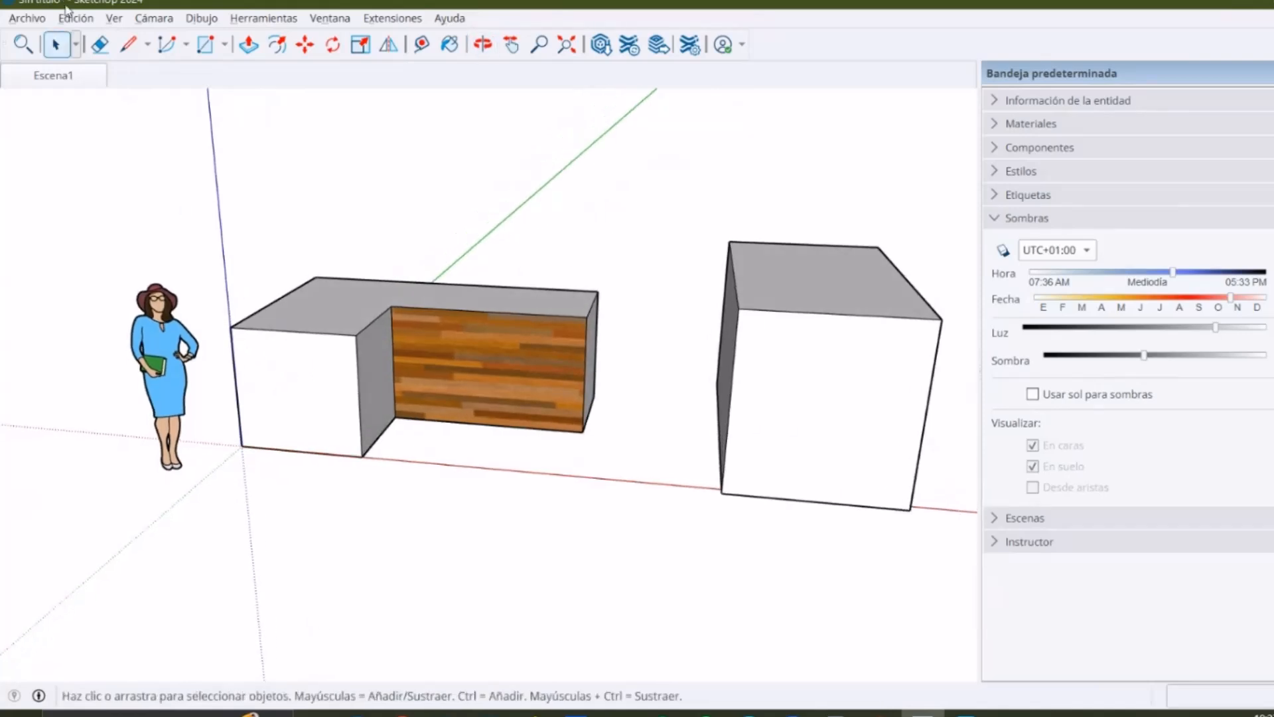
left_click(113, 18)
mouse_move(215, 288)
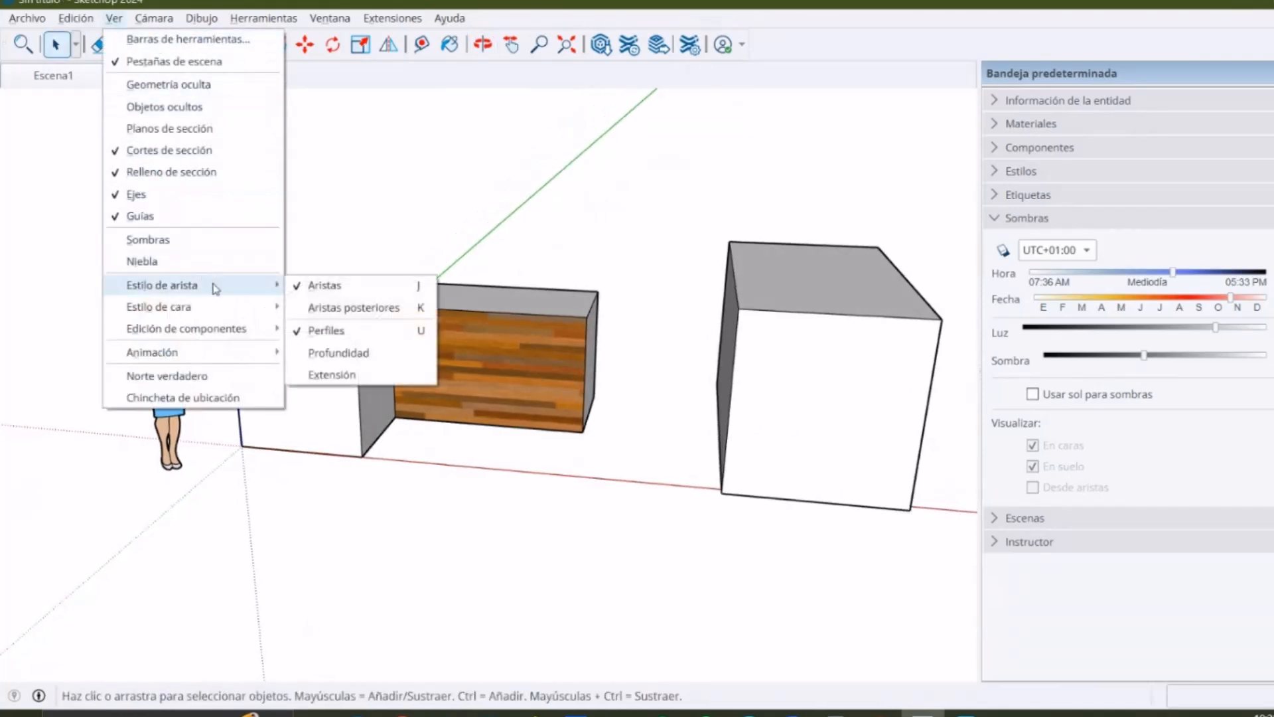
left_click(533, 350)
left_click(472, 365)
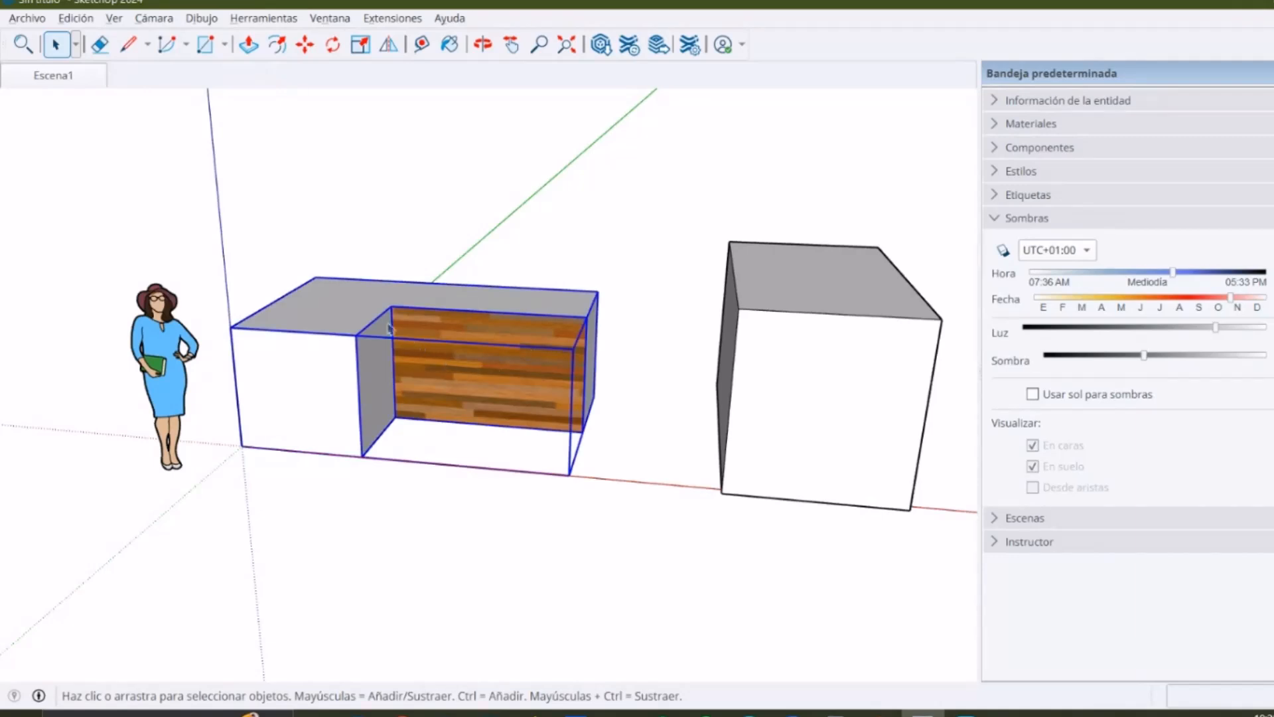
left_click(407, 270)
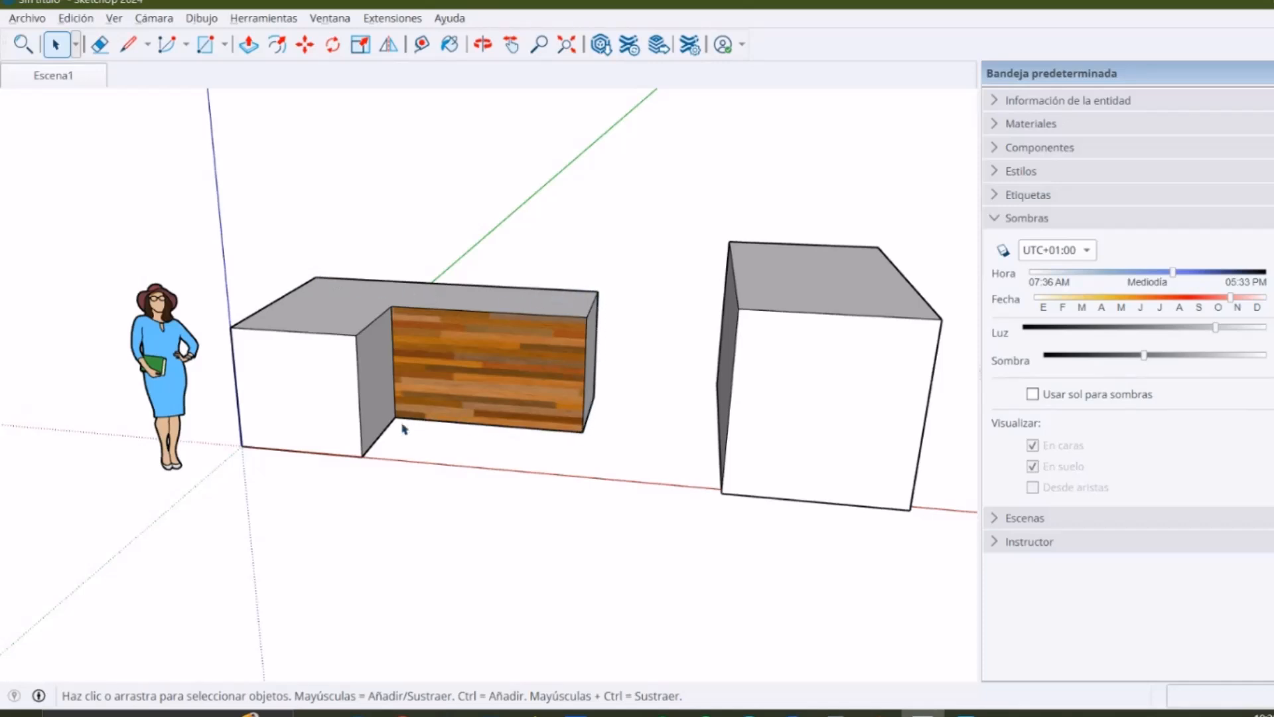
left_click(345, 295)
left_click(643, 266)
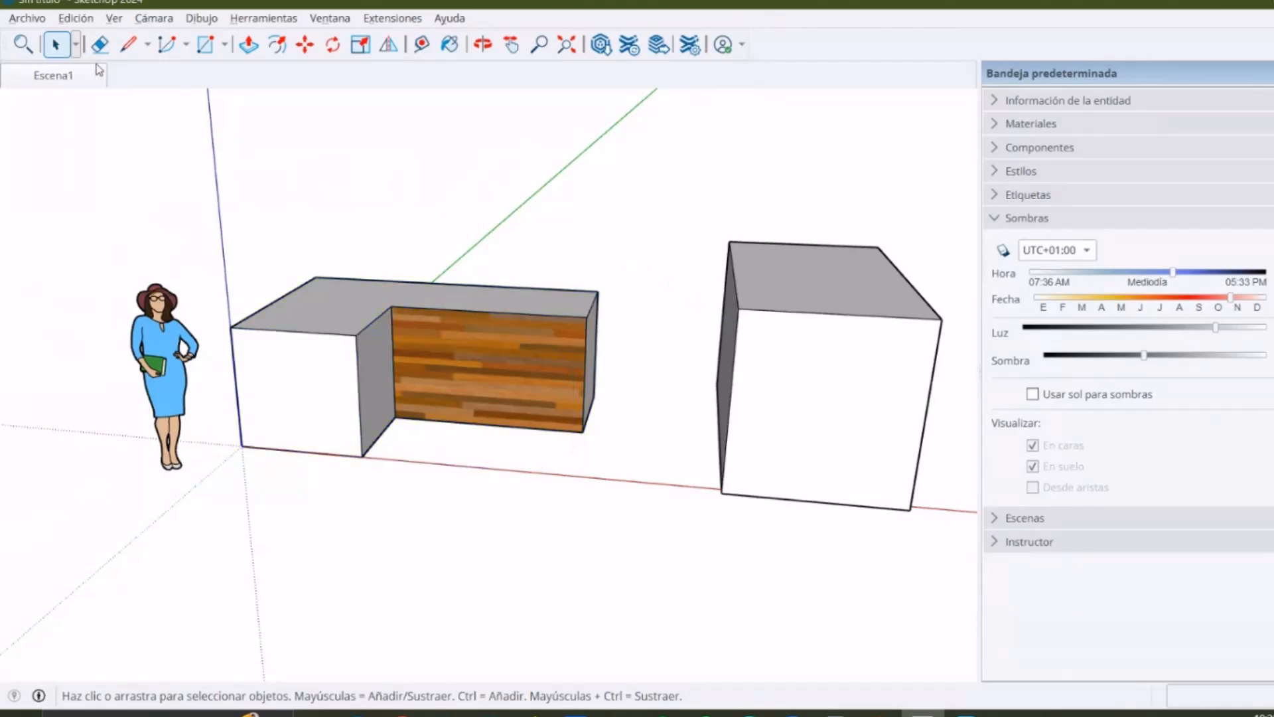
Turn off the Perfiles edge style so the volumes are outlined with thin lines only
left_click(114, 18)
mouse_move(184, 295)
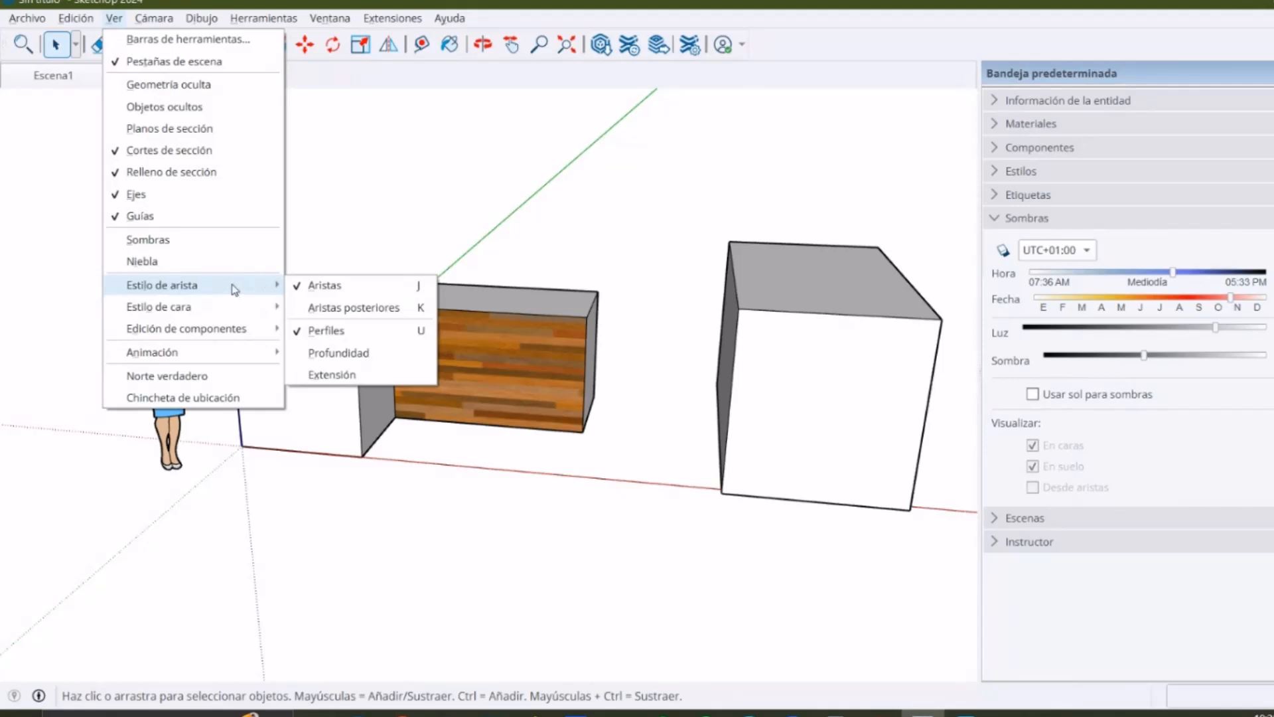
left_click(343, 332)
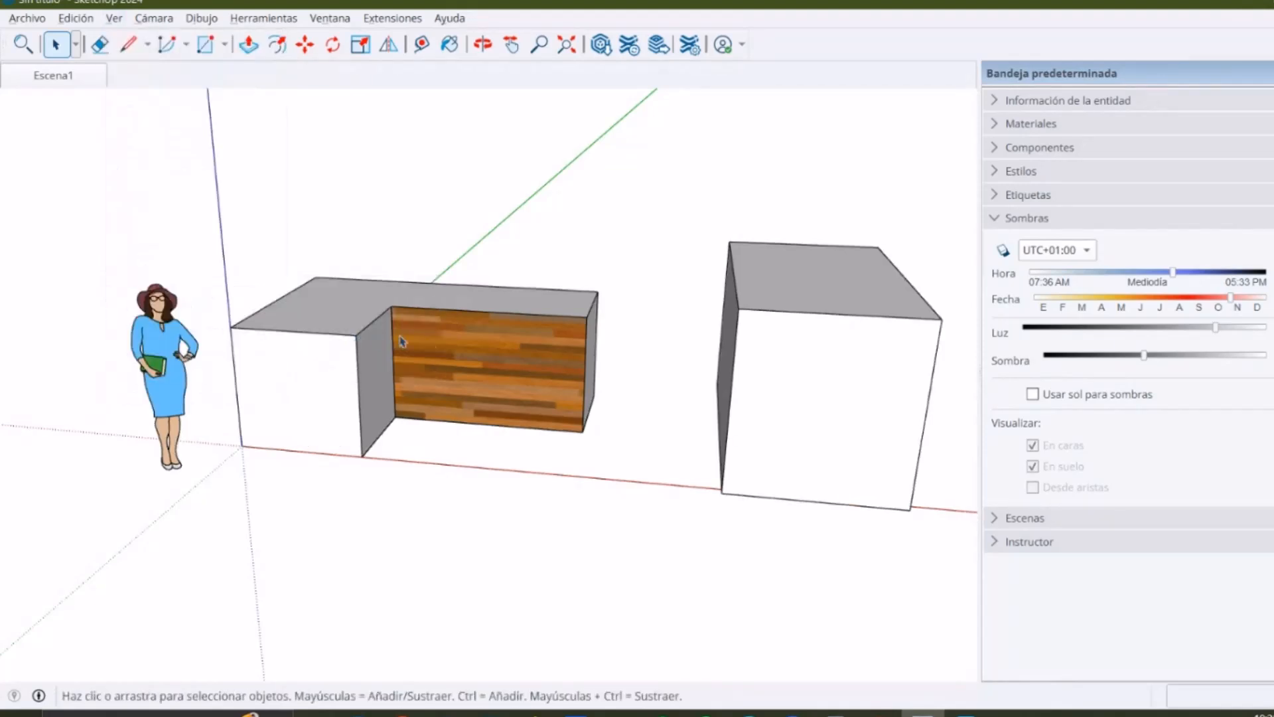
mouse_move(359, 337)
middle_mouse_down()
mouse_move(372, 307)
mouse_move(336, 296)
mouse_move(473, 337)
mouse_move(357, 341)
middle_mouse_up()
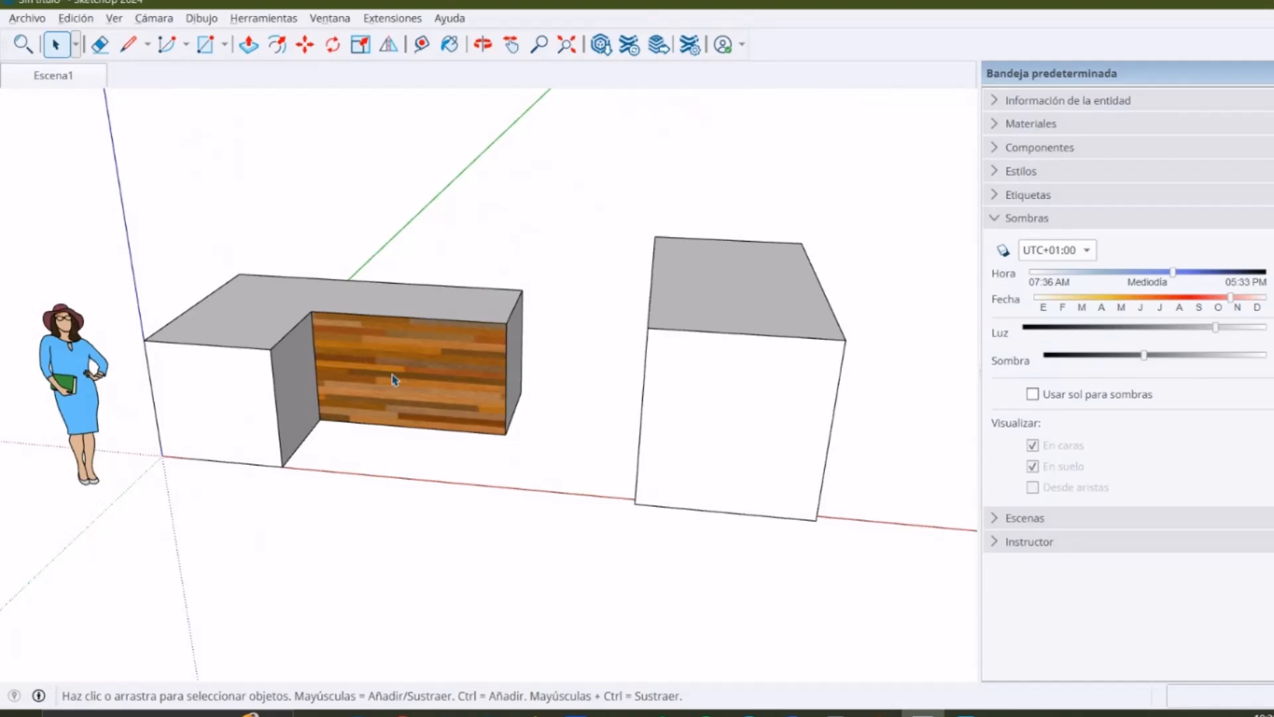
middle_click_drag(415, 364, 445, 360)
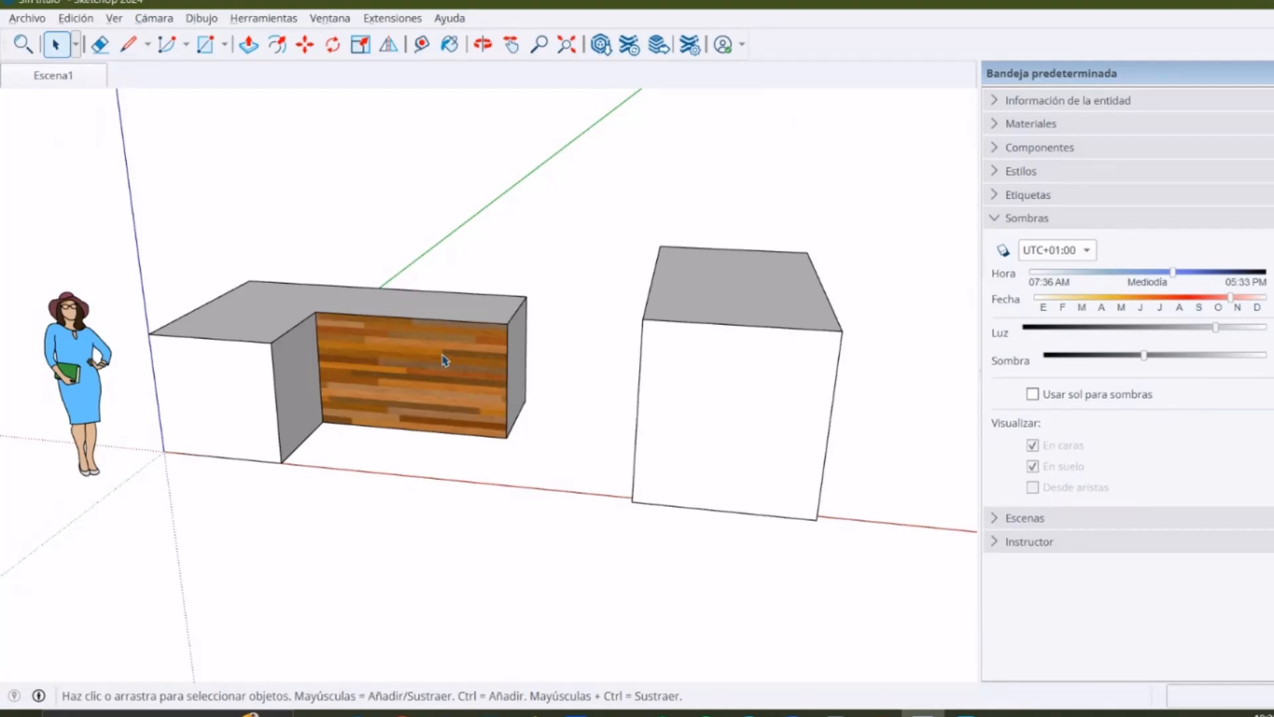
Turn off the display of Aristas on all volumes and turn it back on
left_click(114, 18)
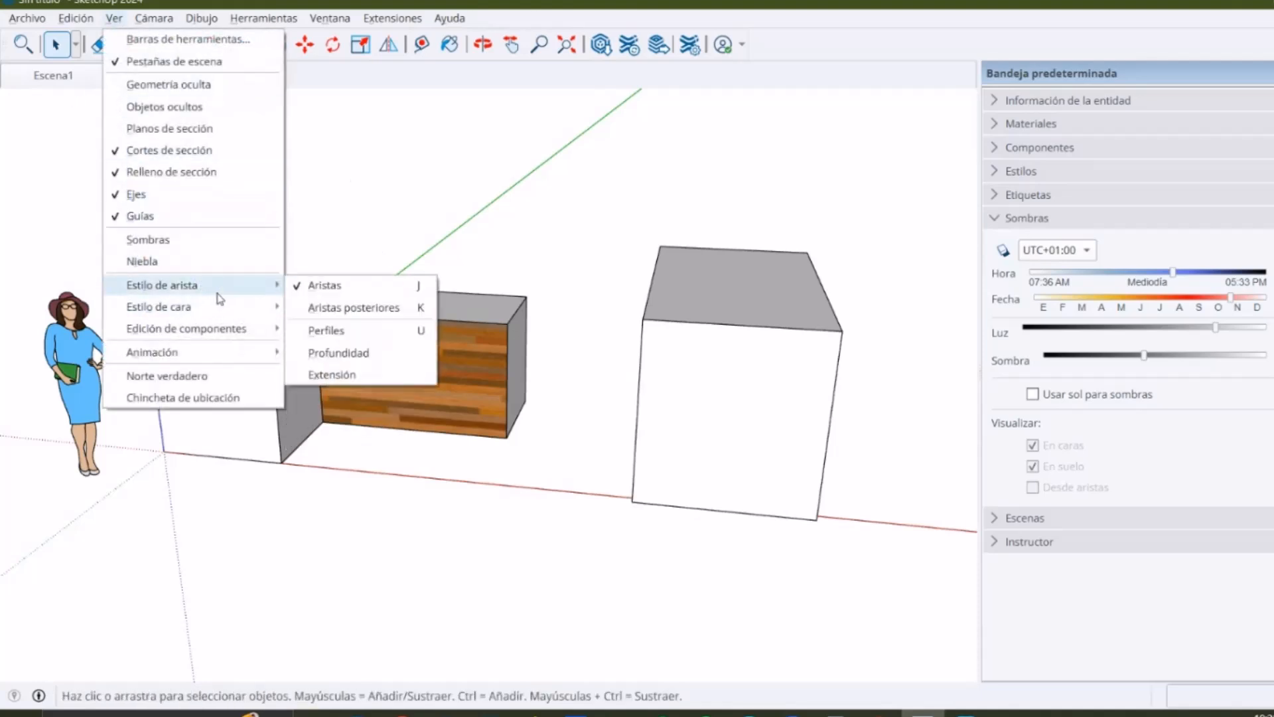
left_click(352, 293)
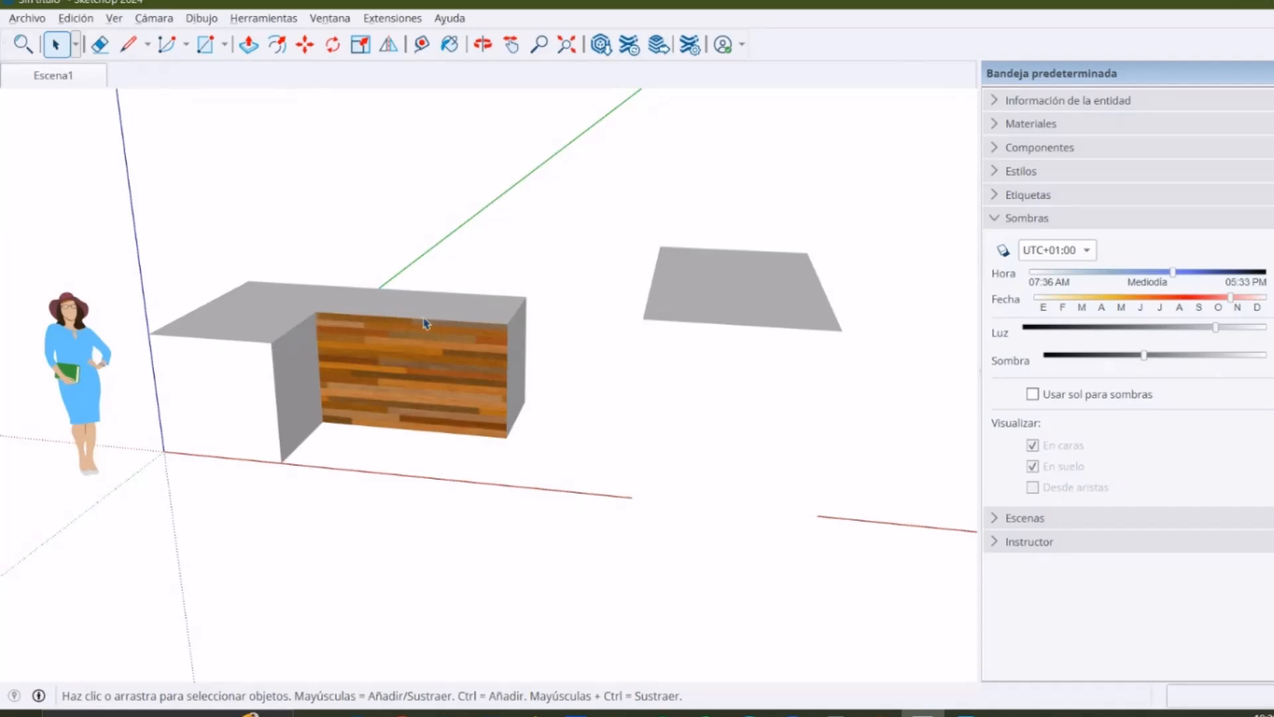
left_click(114, 18)
mouse_move(239, 282)
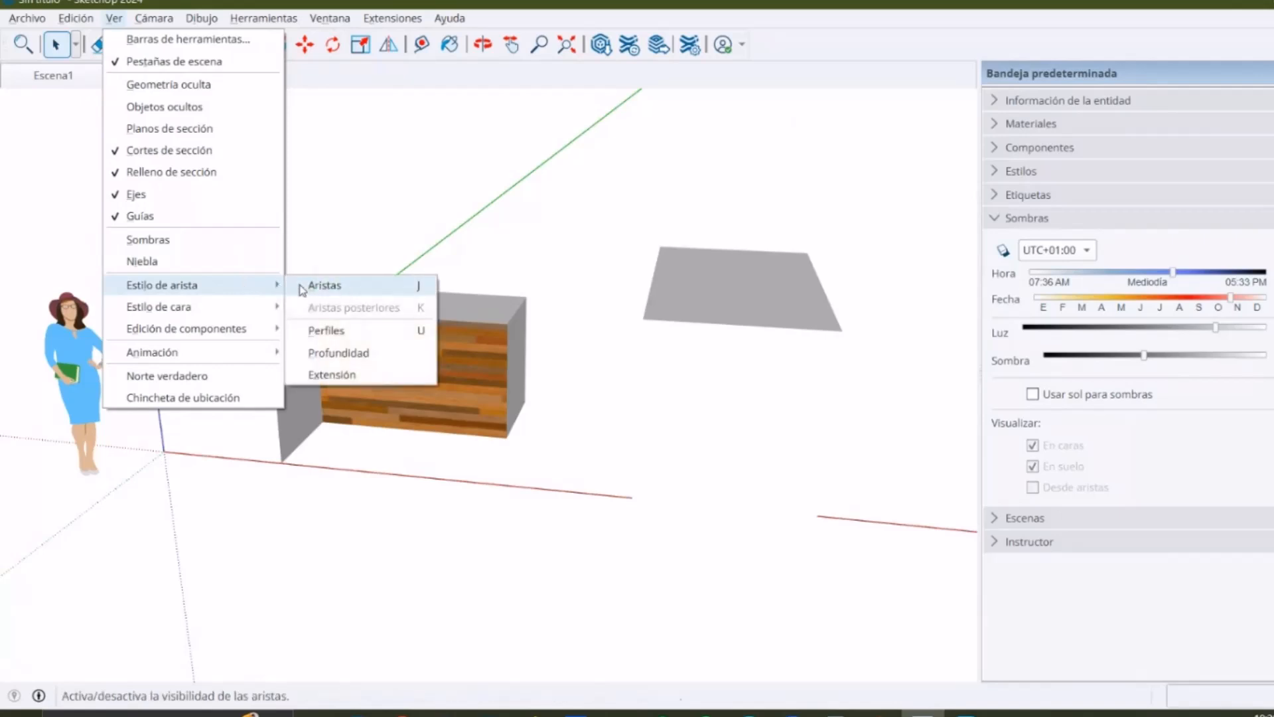
left_click(332, 284)
Show the hidden back edges as dashed lines with Aristas posteriores and switch them off again
left_click(113, 18)
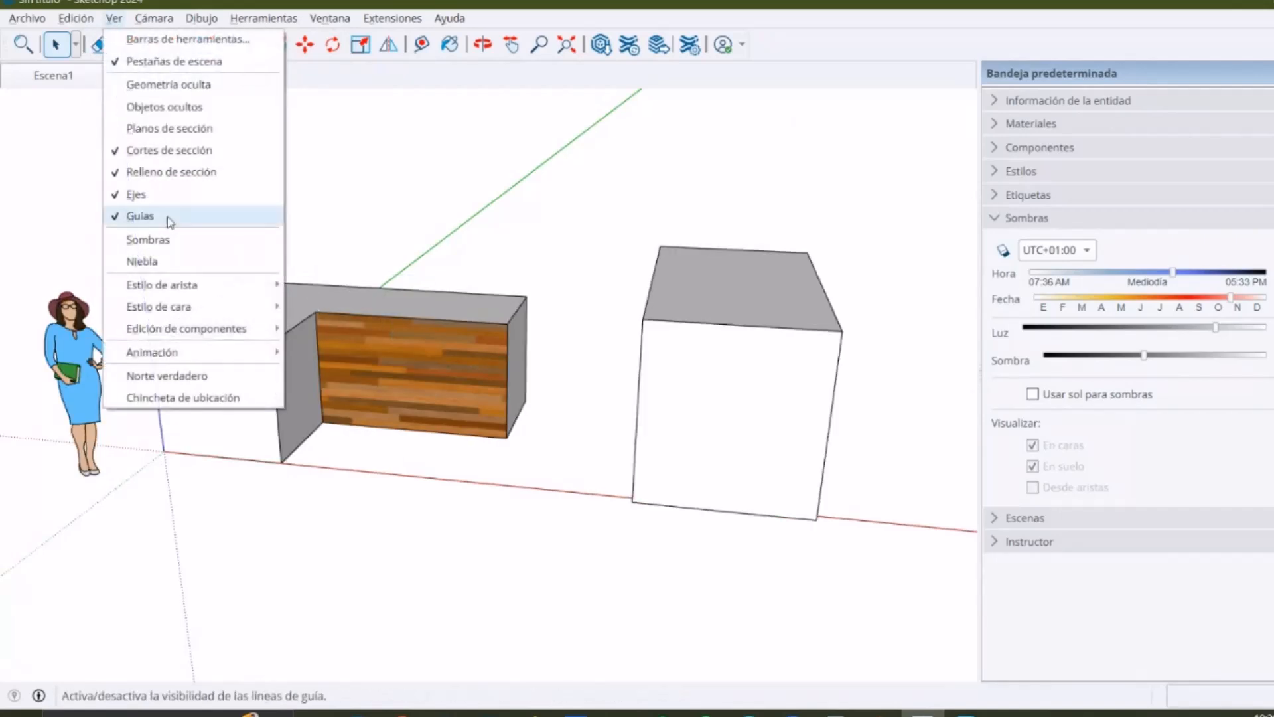
mouse_move(203, 290)
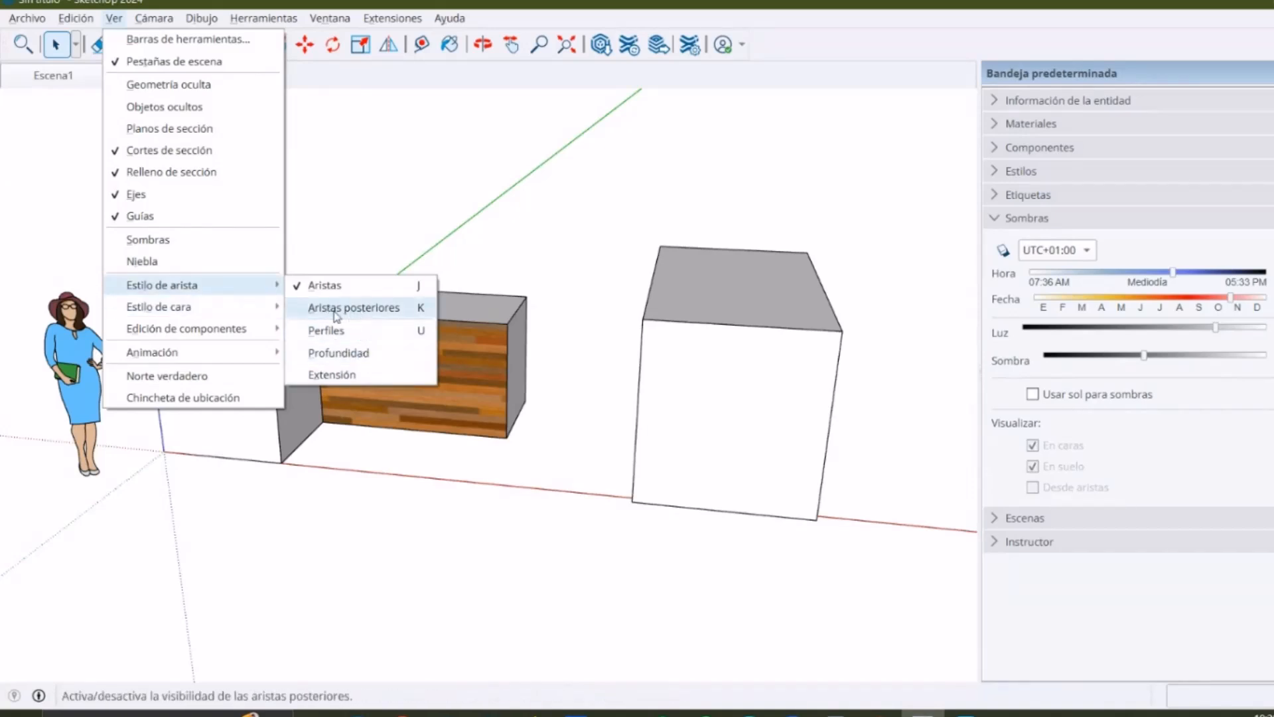
left_click(358, 315)
mouse_move(414, 391)
middle_mouse_down()
mouse_move(435, 396)
mouse_move(336, 328)
mouse_move(370, 390)
mouse_move(398, 391)
middle_mouse_up()
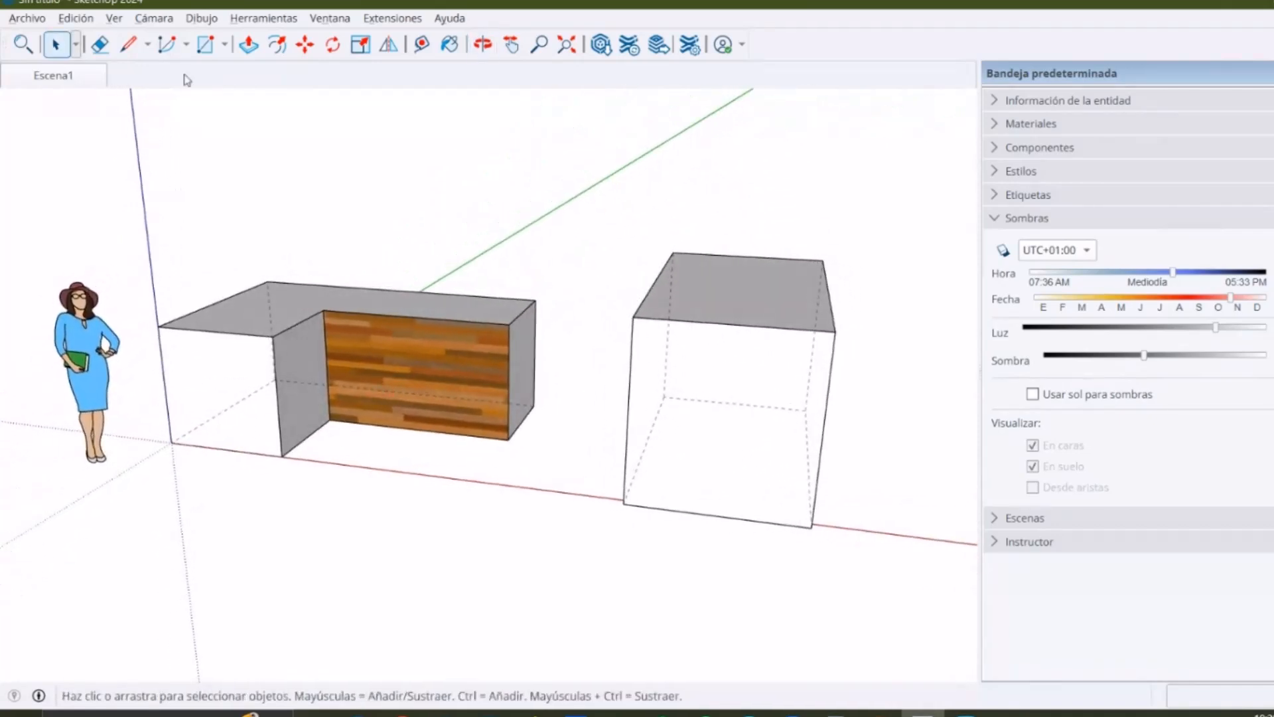
left_click(114, 18)
mouse_move(256, 286)
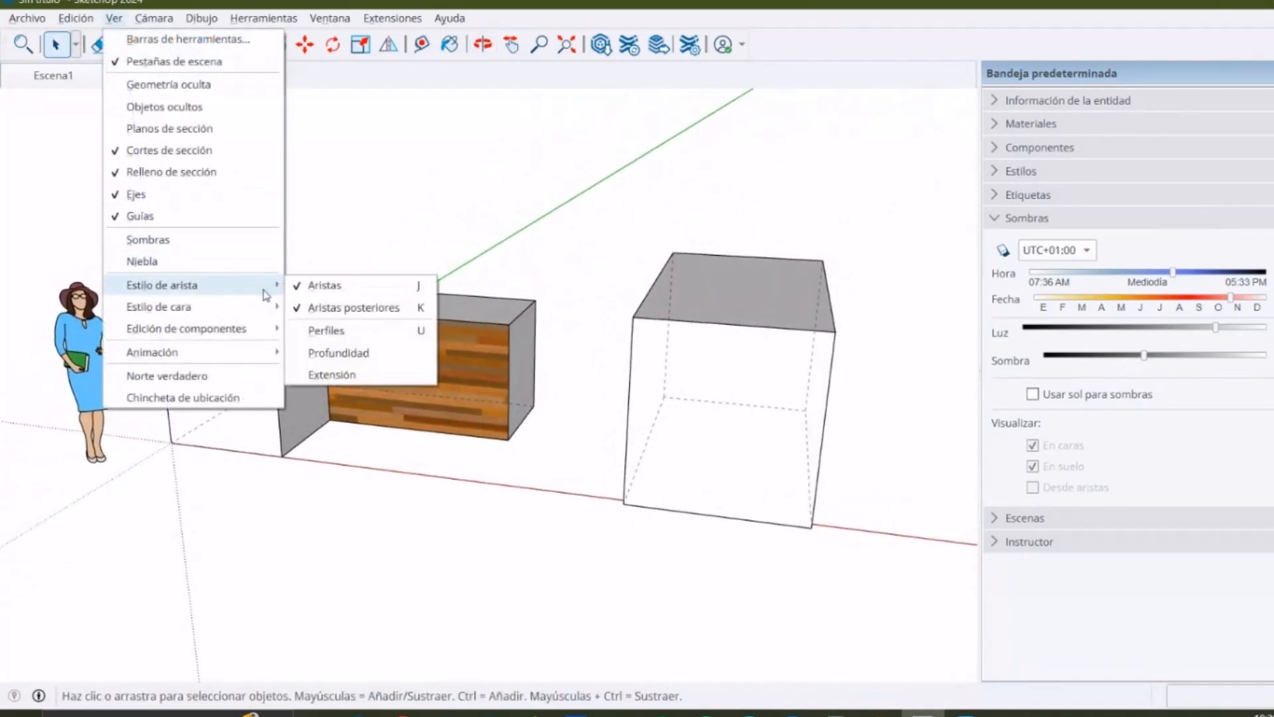
left_click(313, 316)
Review the Animación commands for adding, updating and deleting scenes
left_click(115, 18)
mouse_move(191, 356)
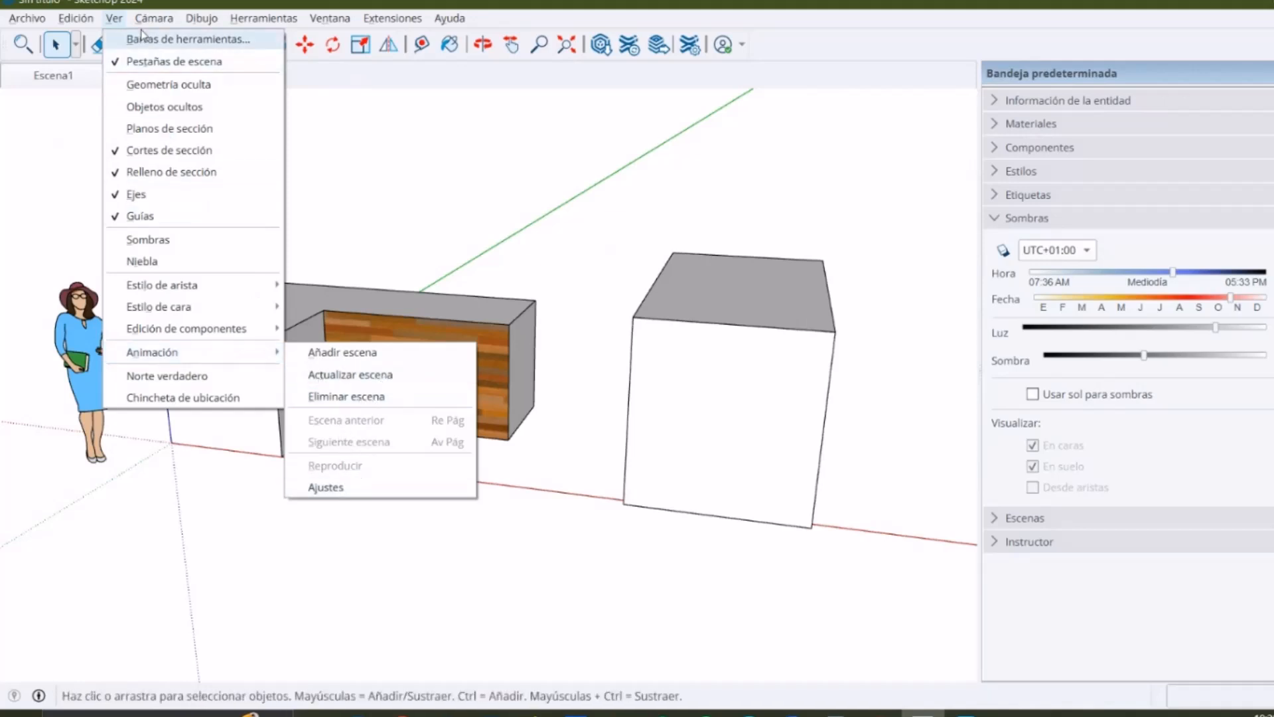
left_click(120, 20)
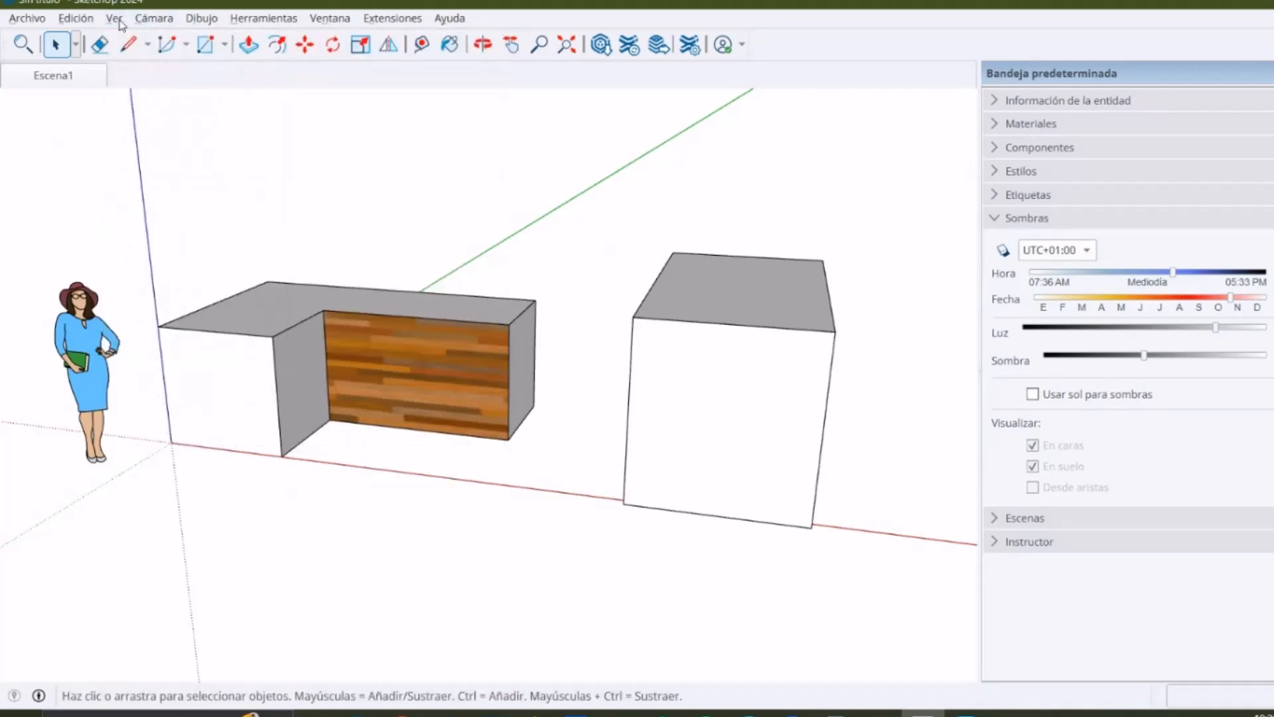
Collapse the Sombras section of the tray and review which panels the Bandeja predeterminada can show
left_click(156, 18)
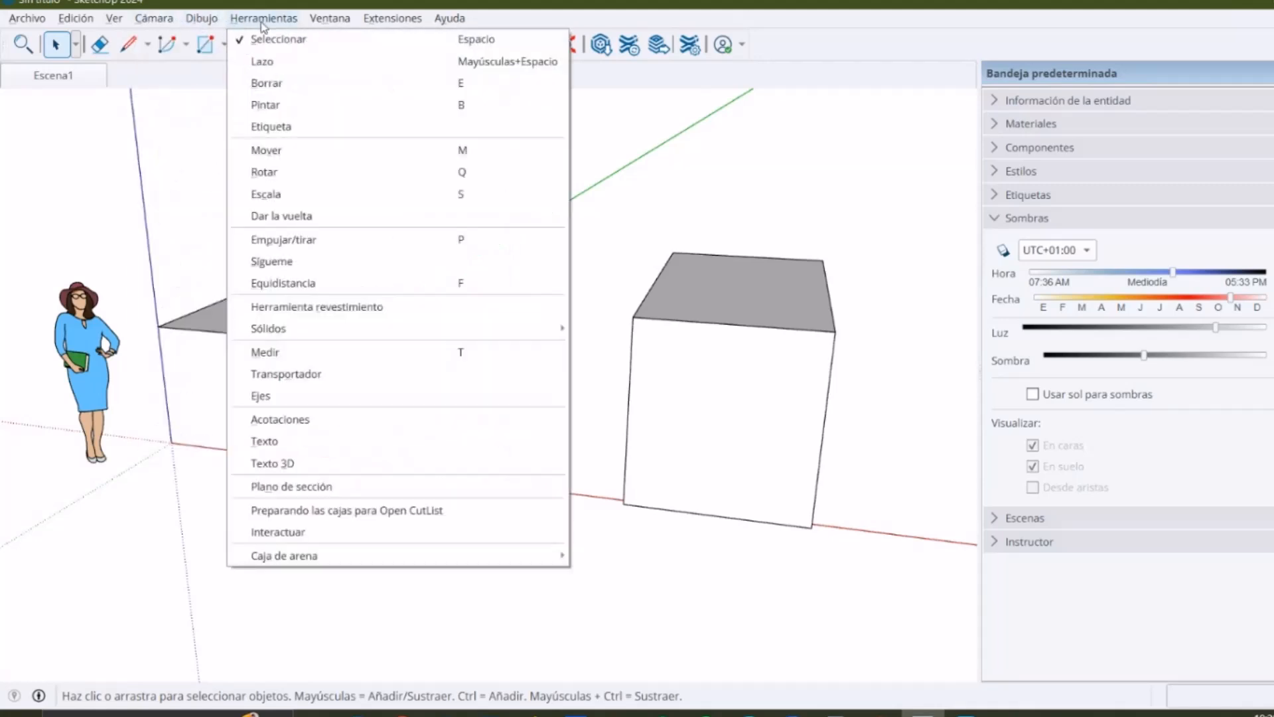
mouse_move(325, 21)
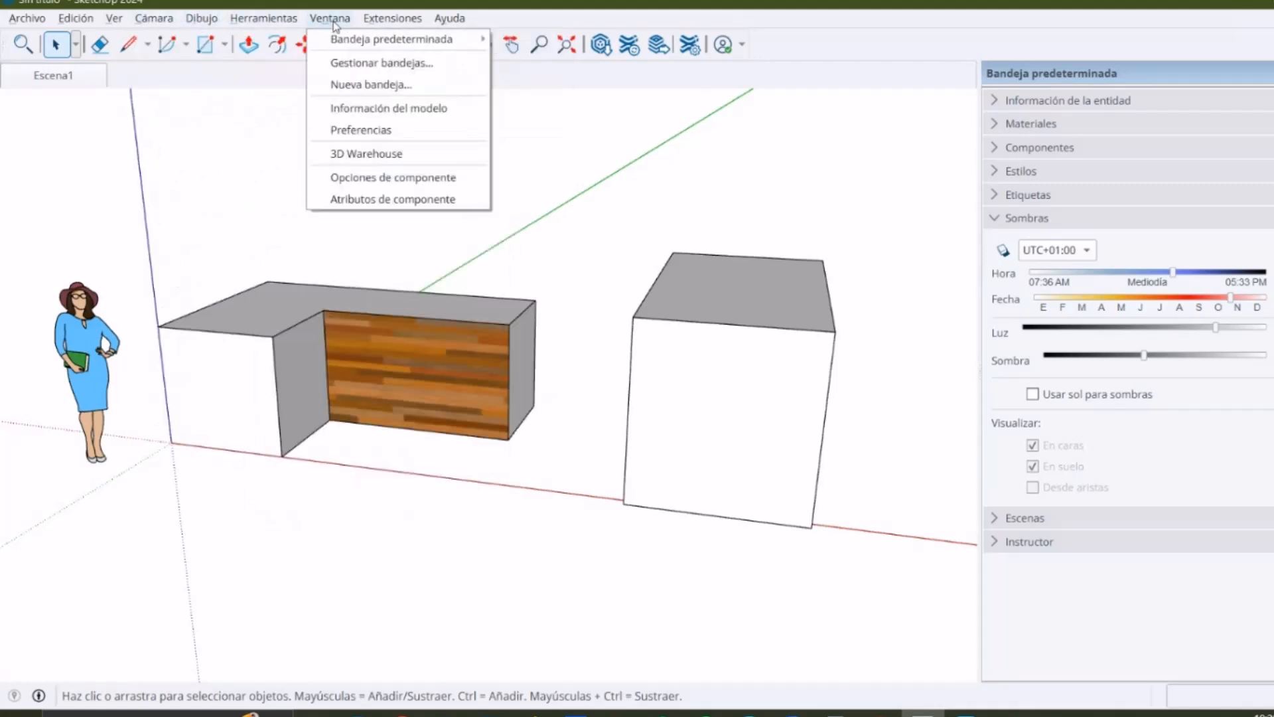
mouse_move(373, 46)
left_click(990, 218)
left_click(340, 18)
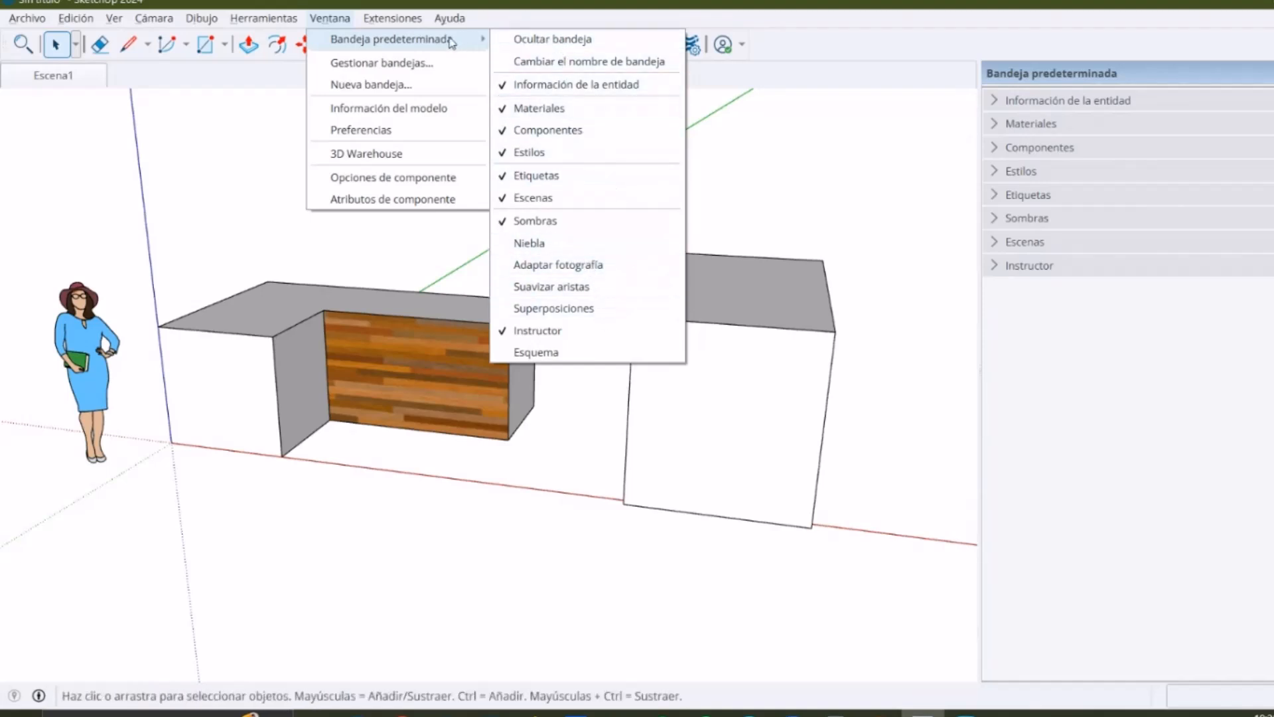
left_click(382, 20)
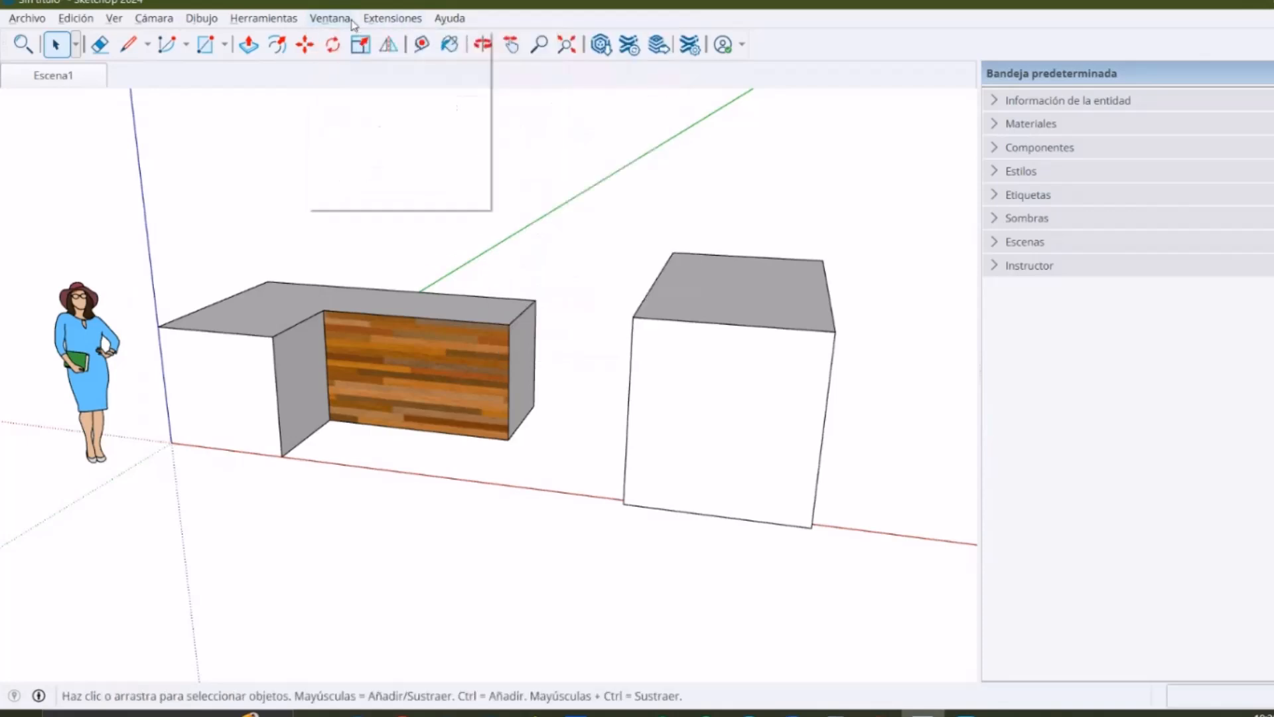
Review the Acotaciones, Archivo and Texto settings in the model information, keeping Flecha cerrada as the dimension end points
left_click(334, 21)
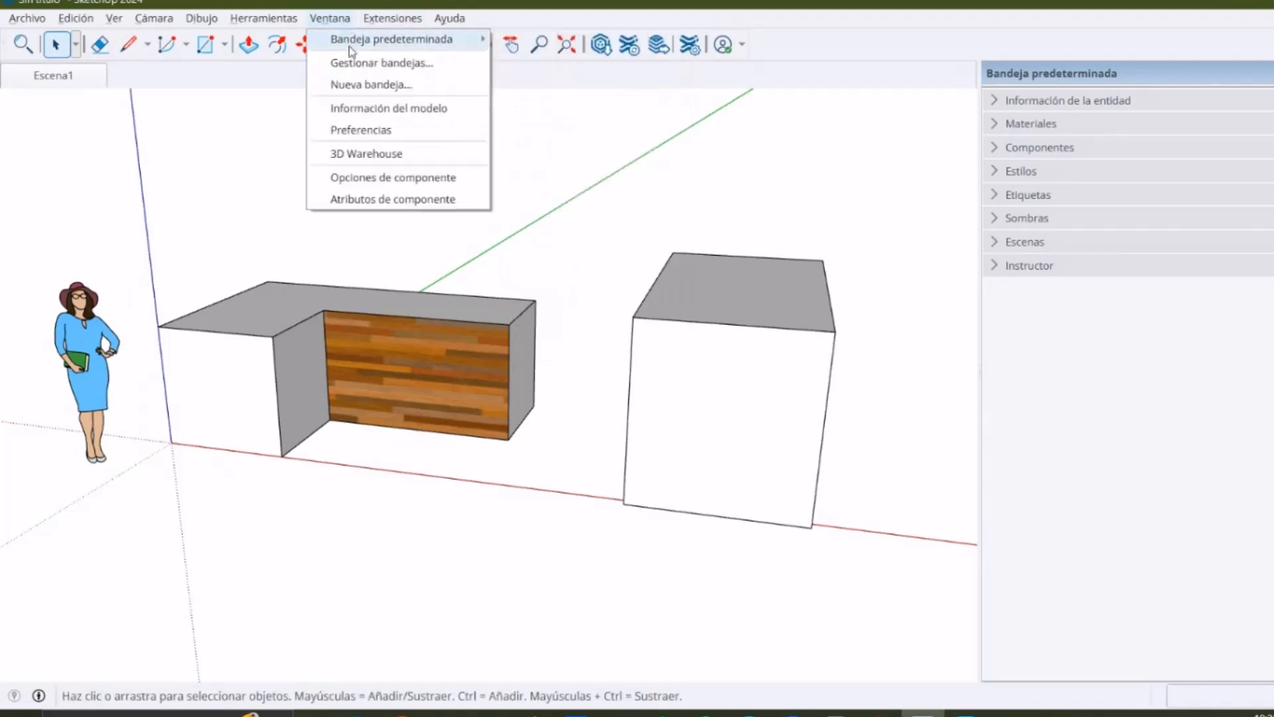
left_click(408, 115)
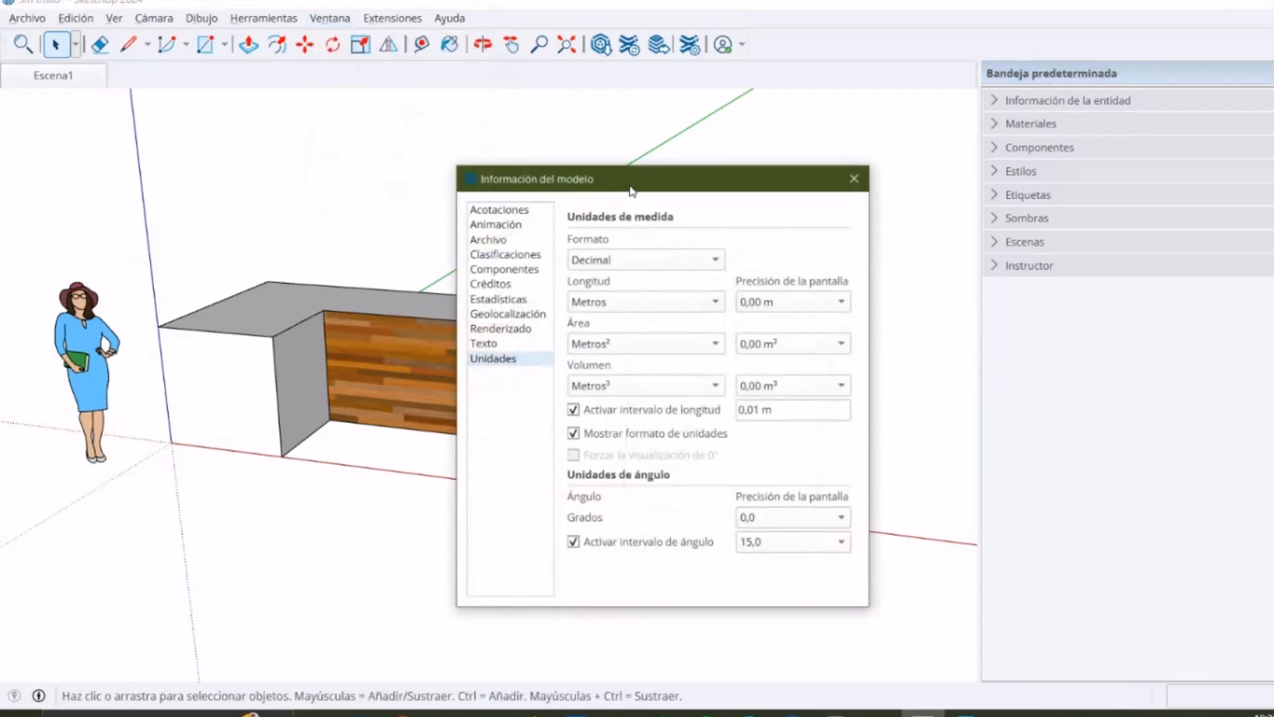
left_click_drag(639, 192, 526, 142)
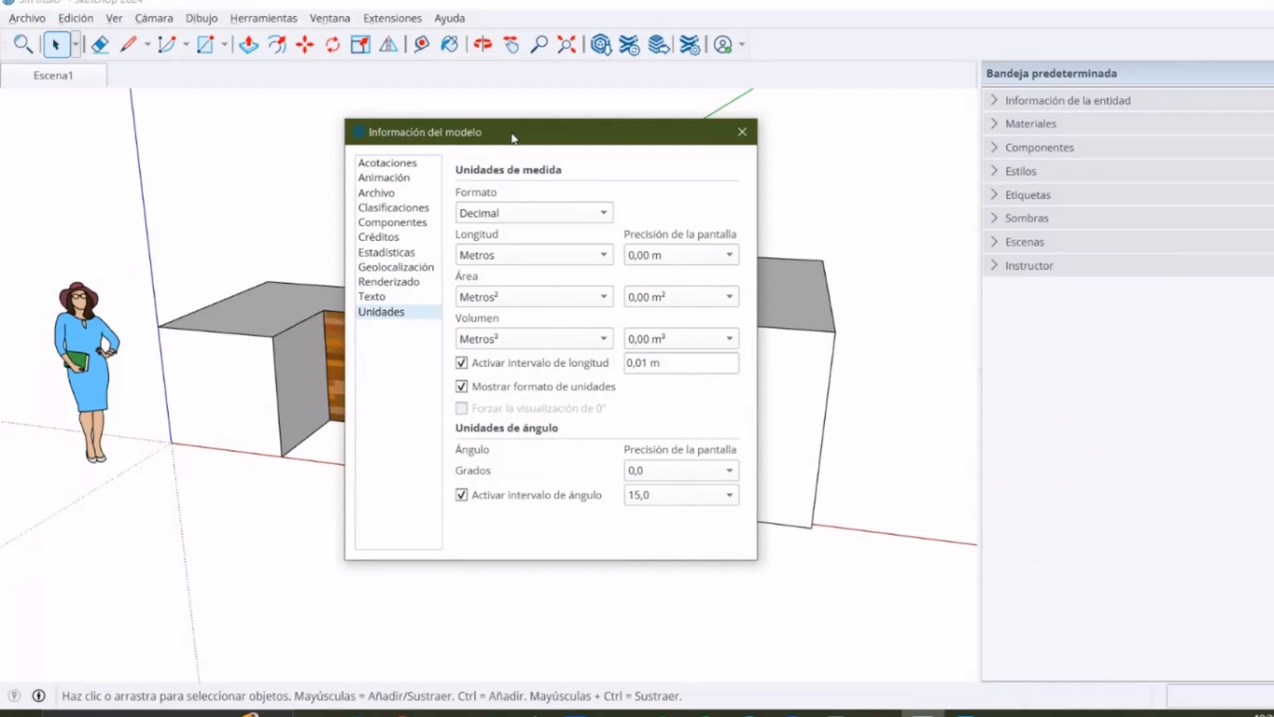
left_click_drag(511, 137, 522, 143)
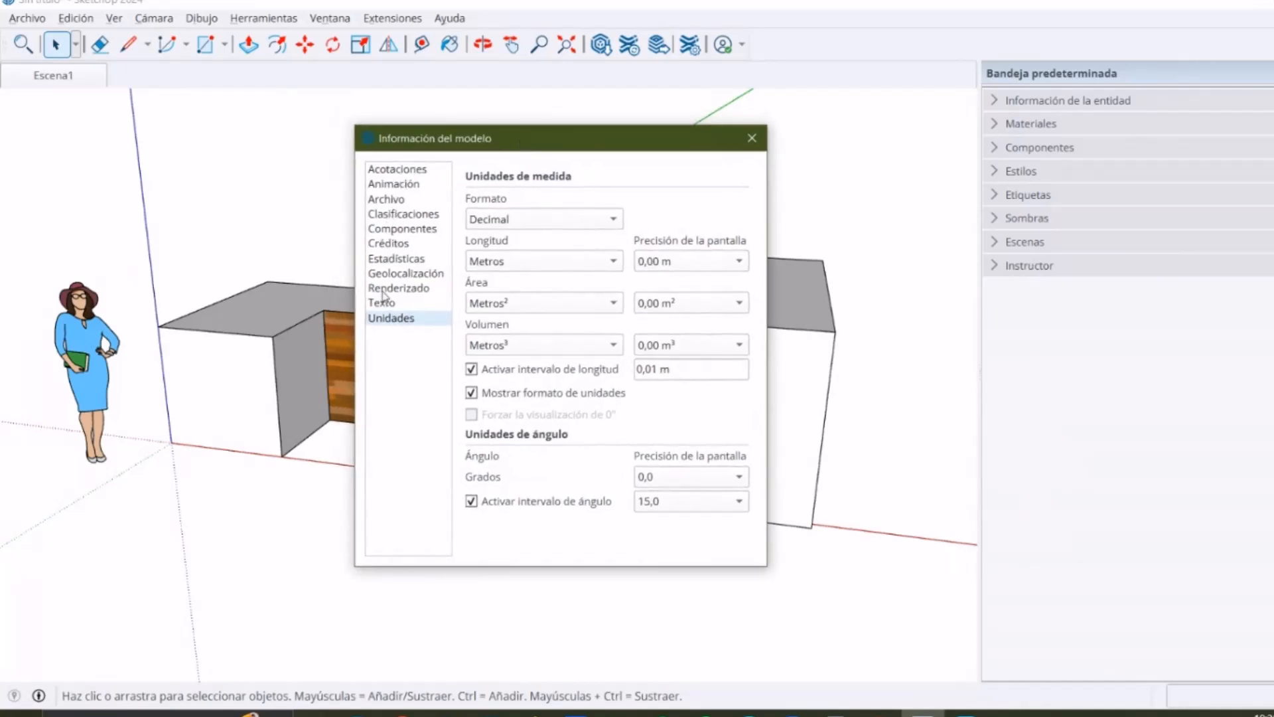
left_click(400, 172)
left_click_drag(512, 144, 553, 144)
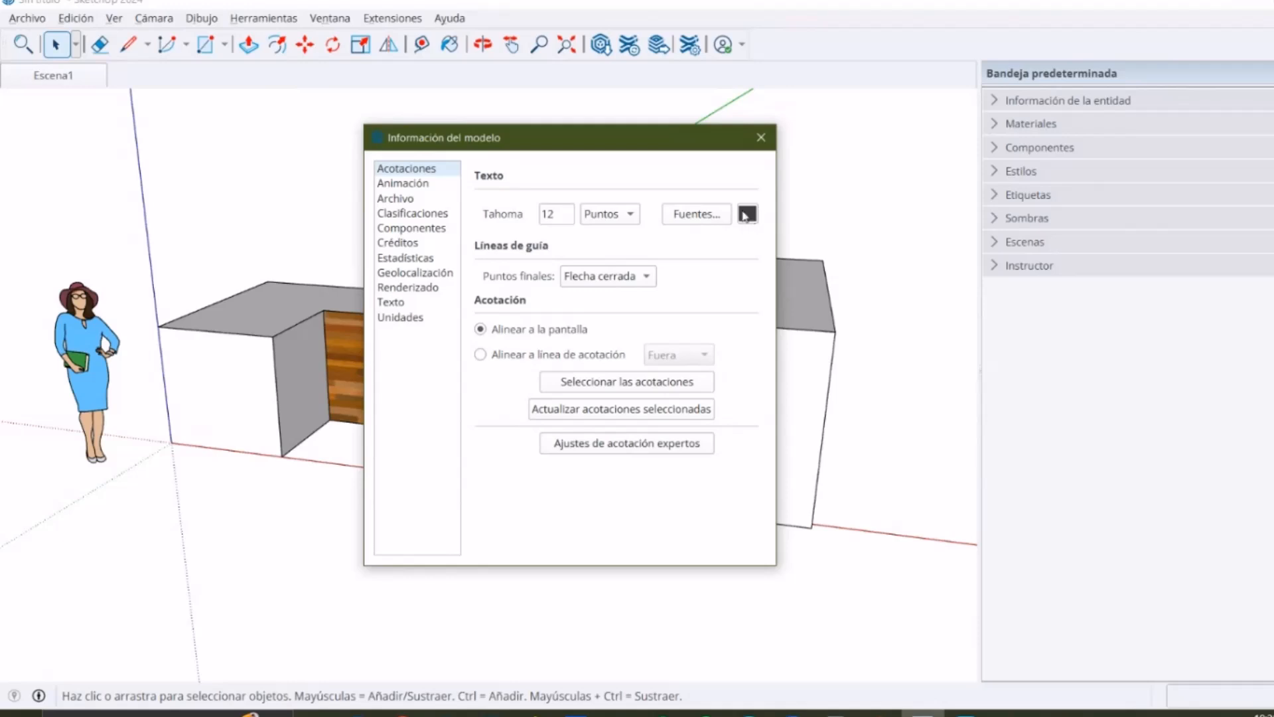
left_click(638, 285)
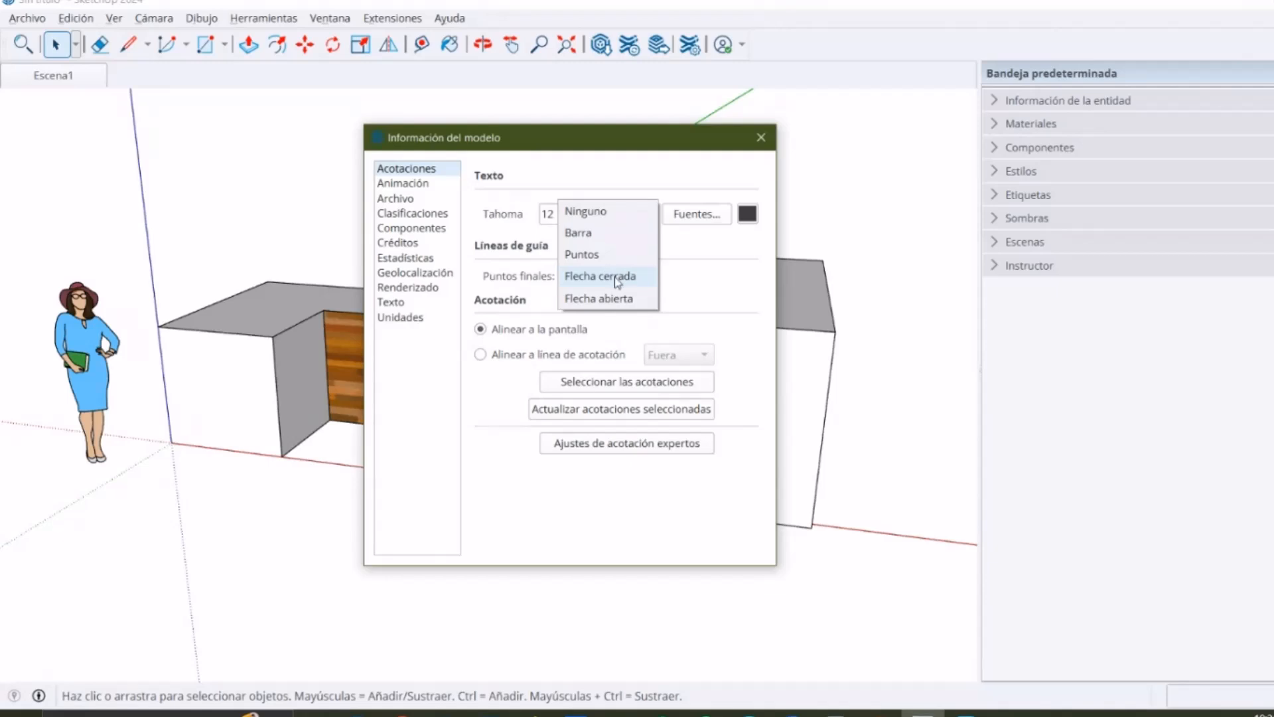
left_click(614, 277)
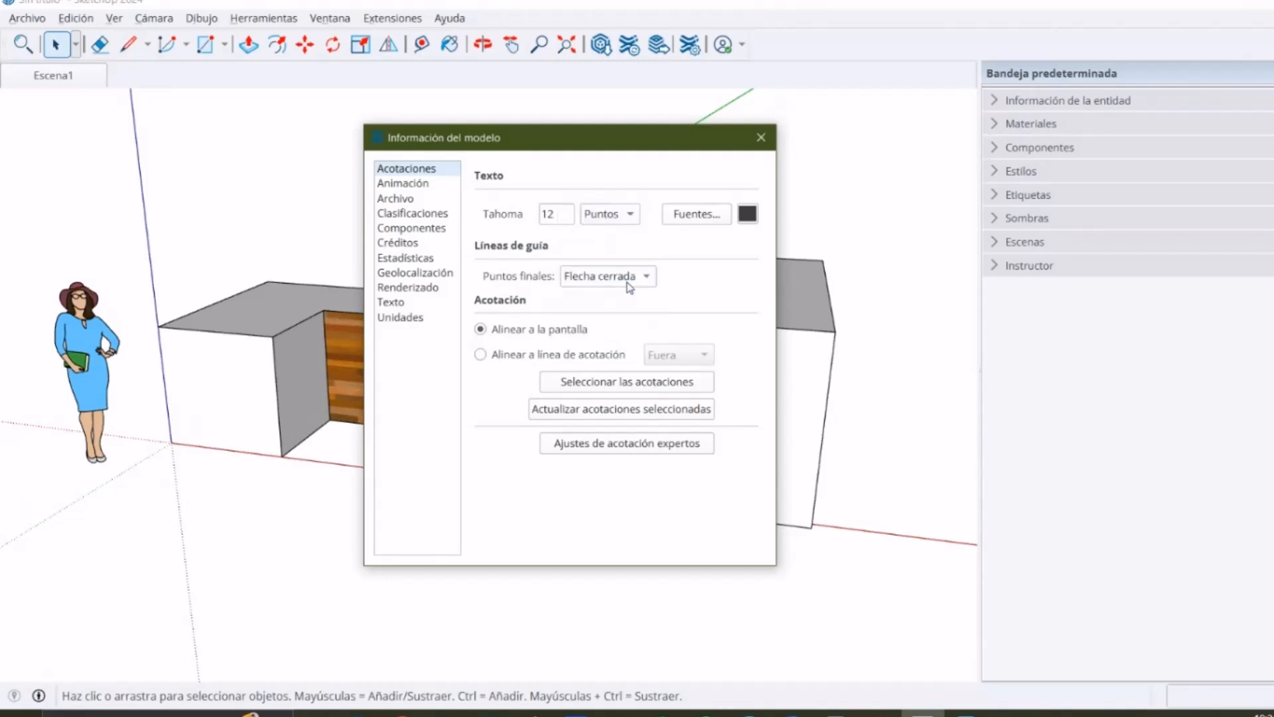
left_click(411, 199)
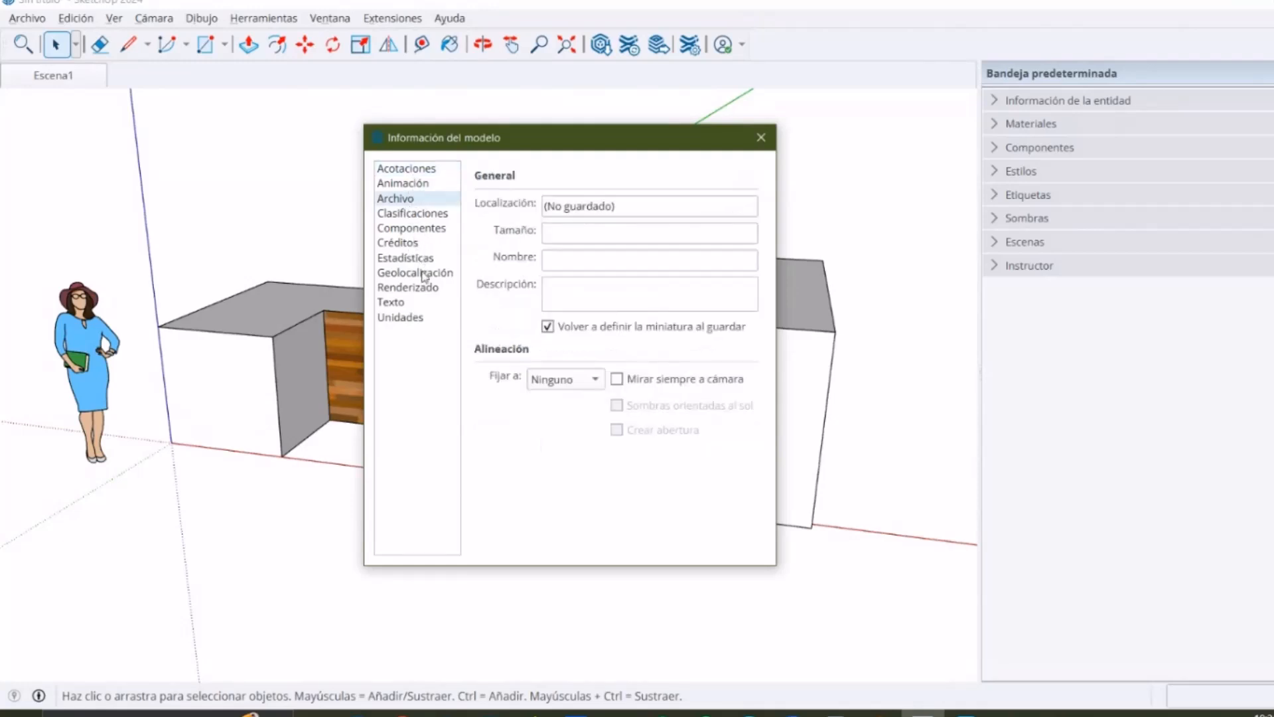
left_click(398, 303)
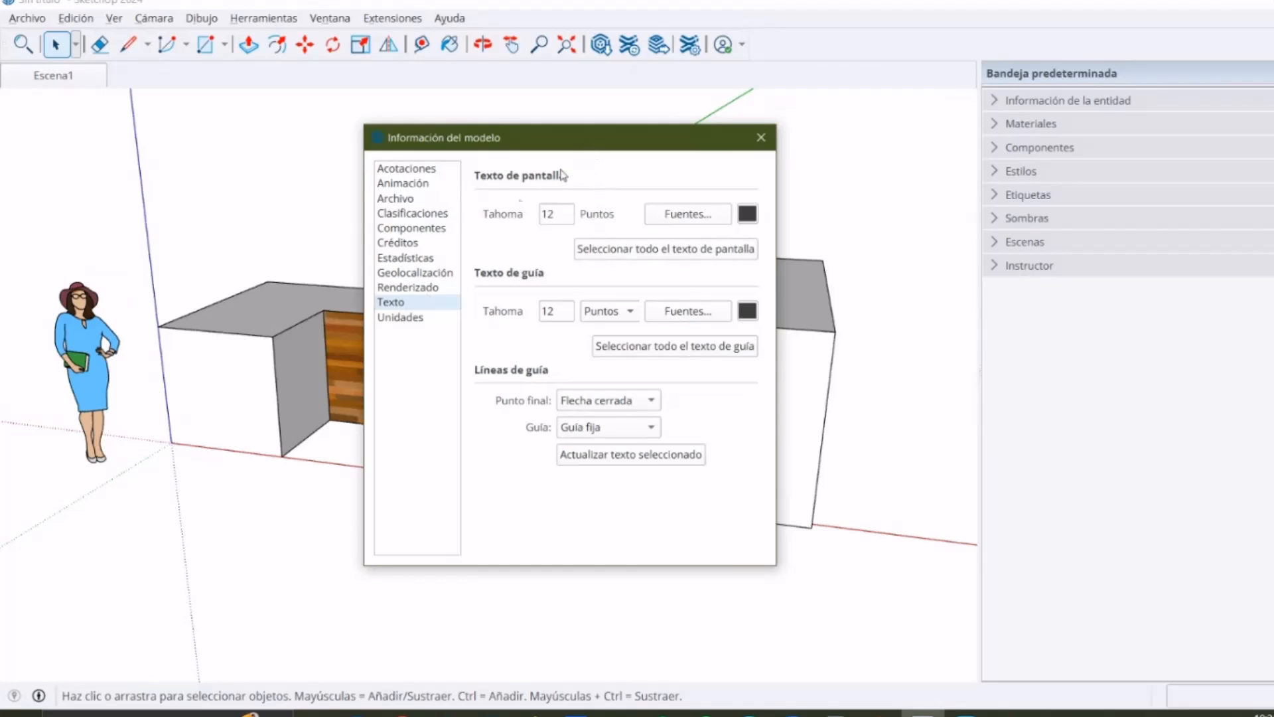
Review the model's Unidades settings, keeping Metros as the length unit
left_click(417, 322)
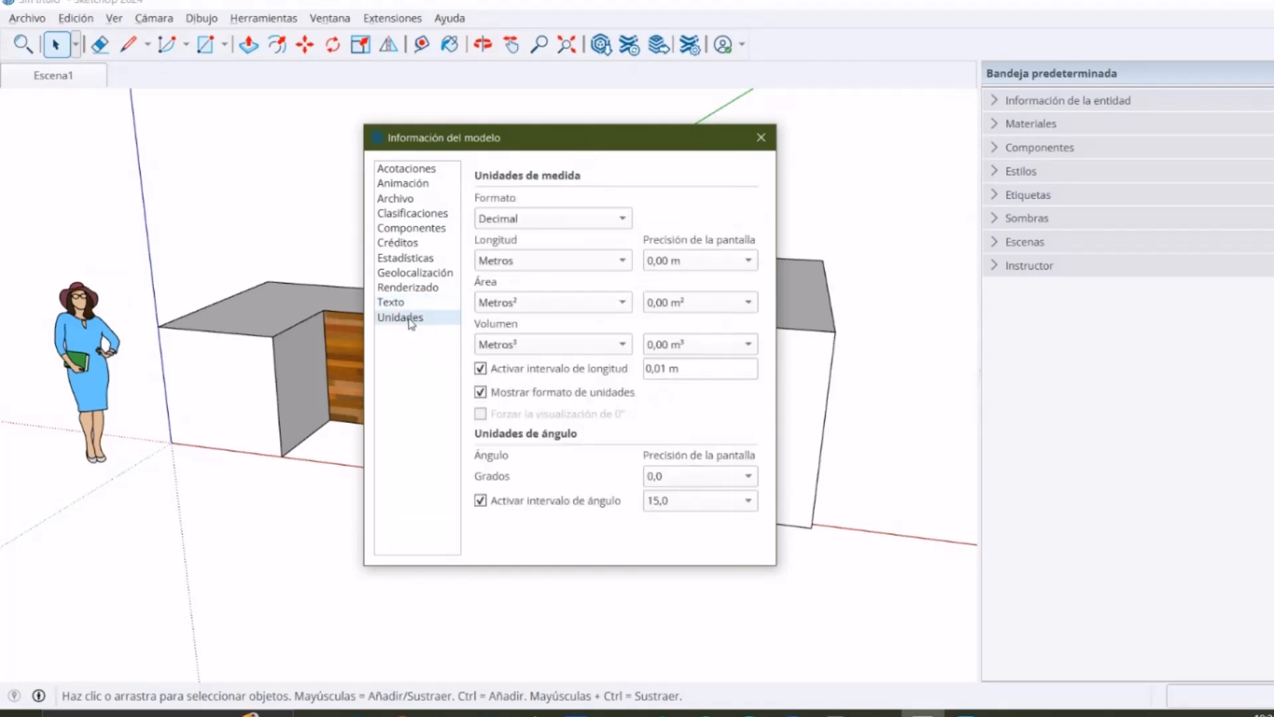
left_click_drag(563, 141, 511, 143)
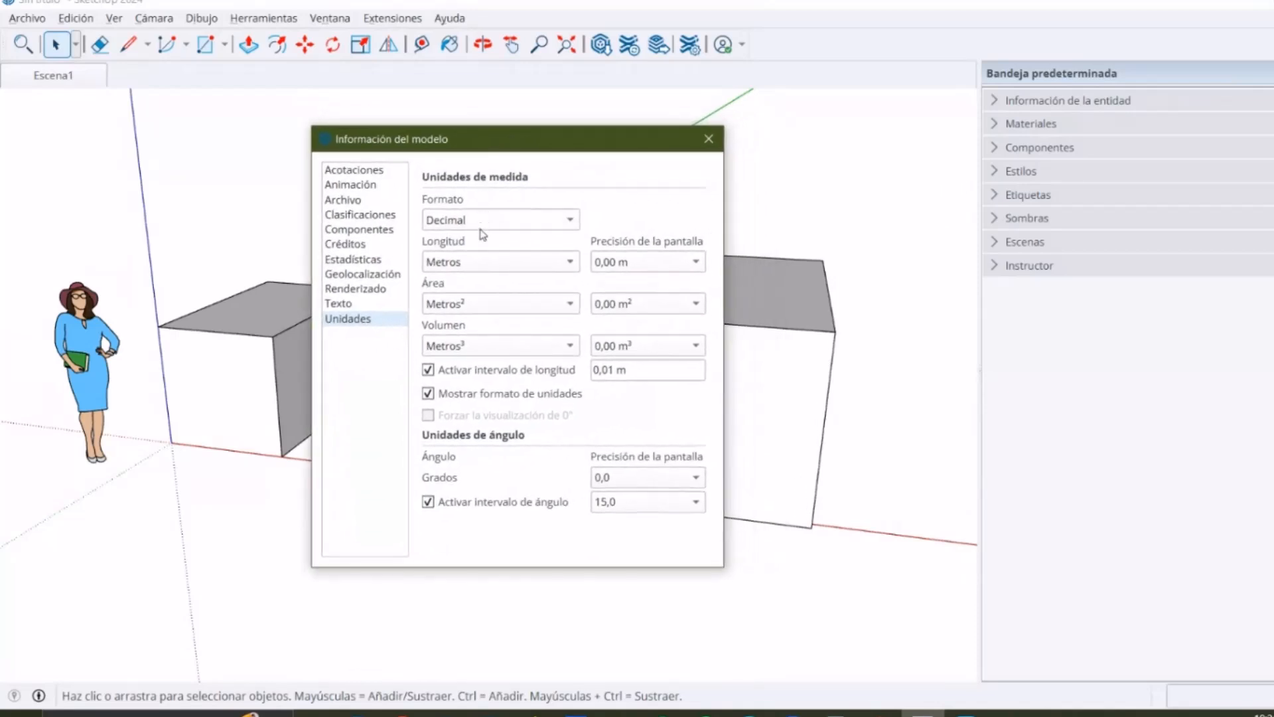
left_click(523, 265)
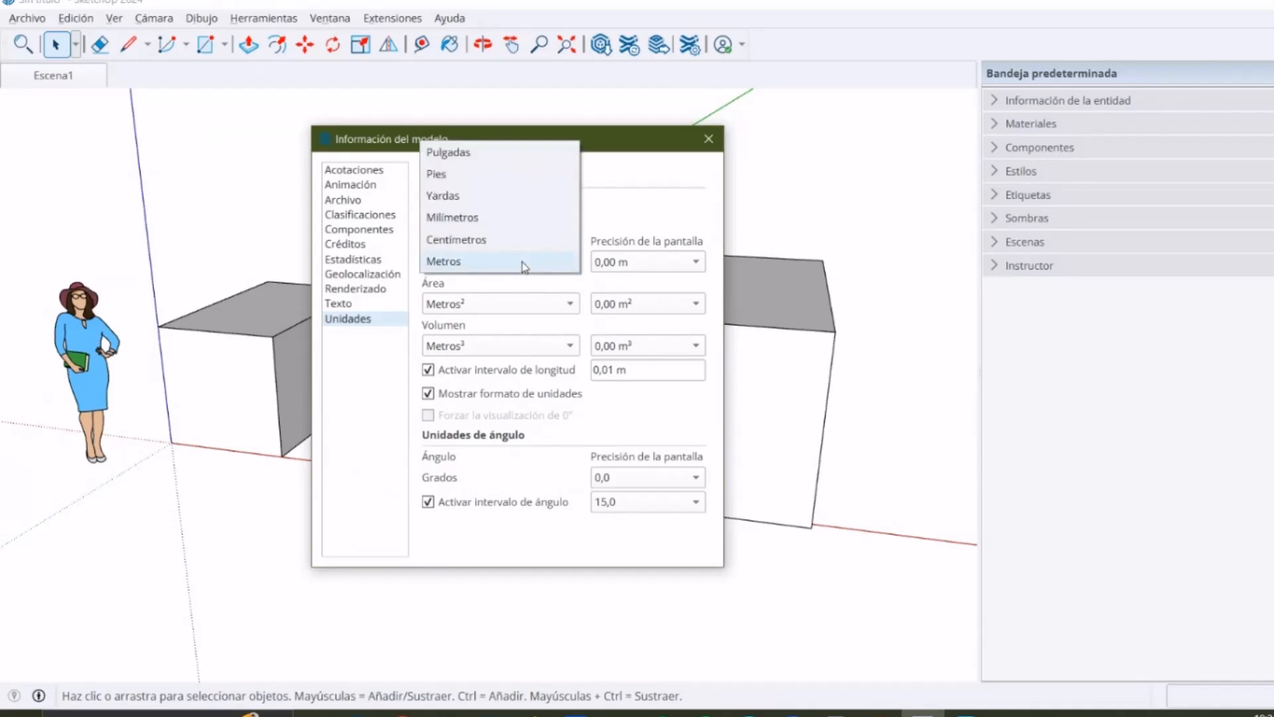
left_click(525, 267)
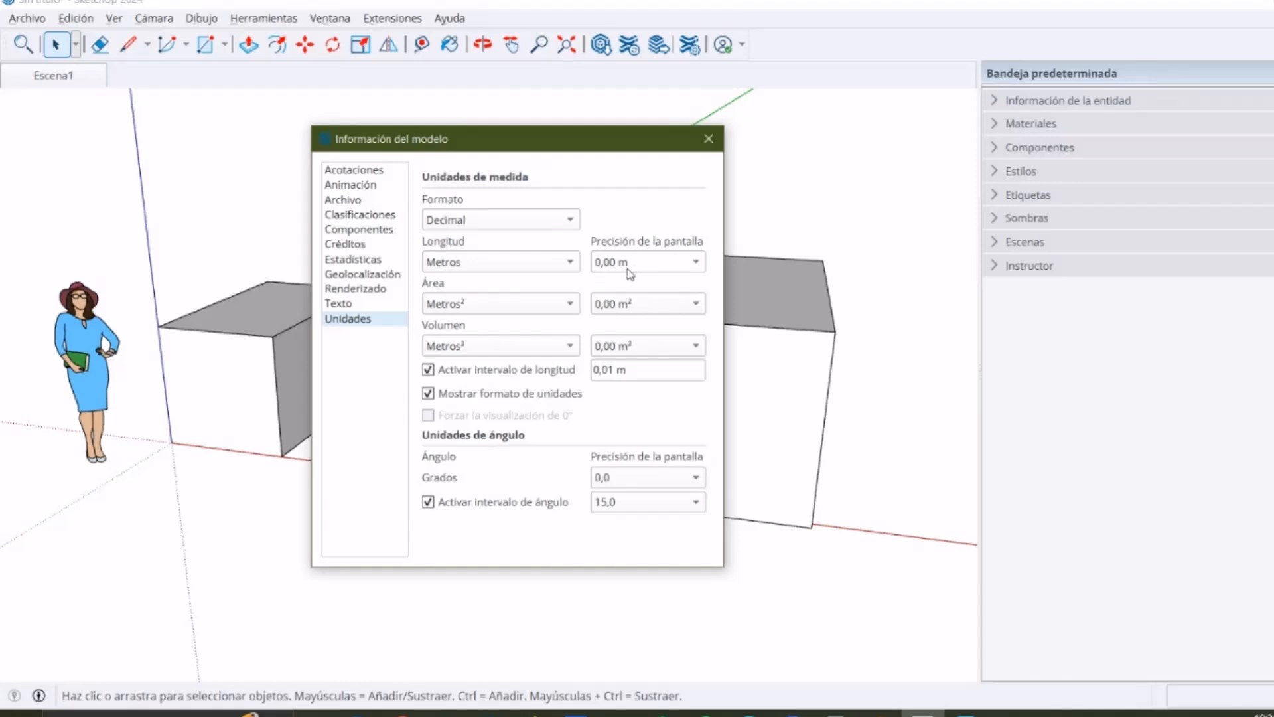
left_click_drag(647, 129, 647, 125)
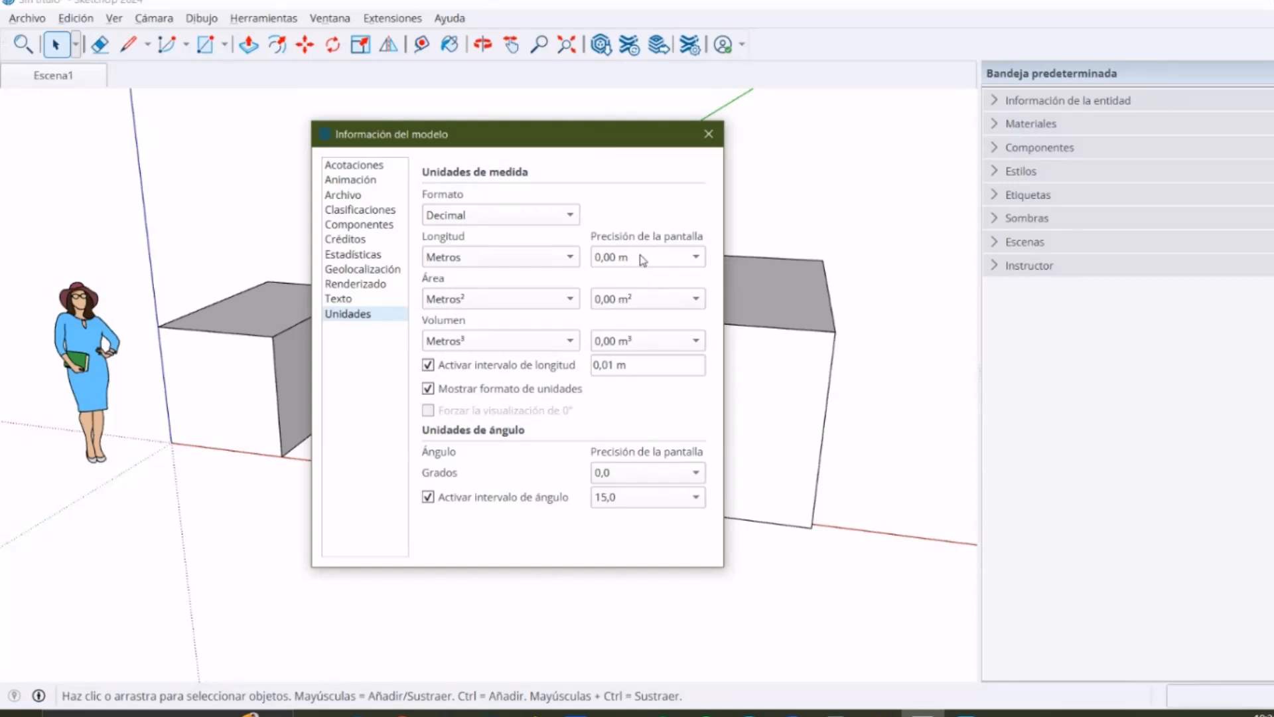
left_click_drag(635, 135, 632, 138)
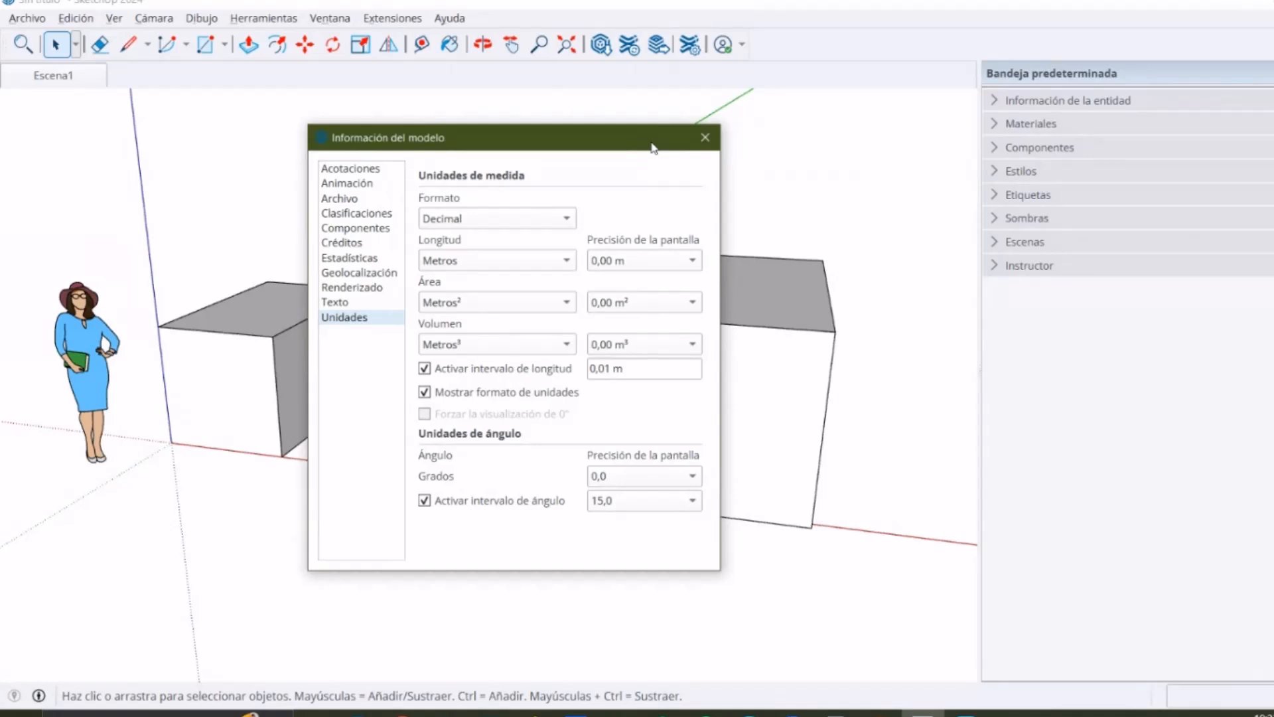
Set the display precision for lengths to 0,000 m and close the model information
left_click(632, 261)
left_click(626, 282)
left_click_drag(634, 147, 642, 130)
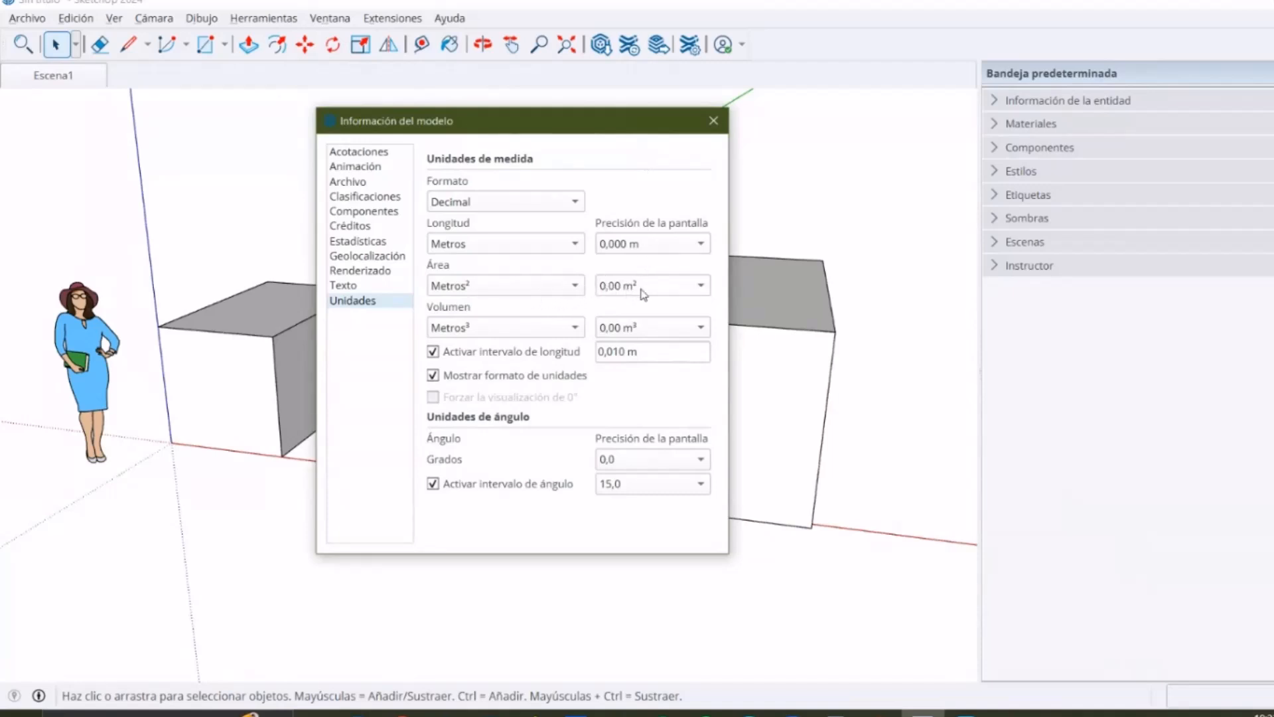
left_click_drag(613, 123, 617, 132)
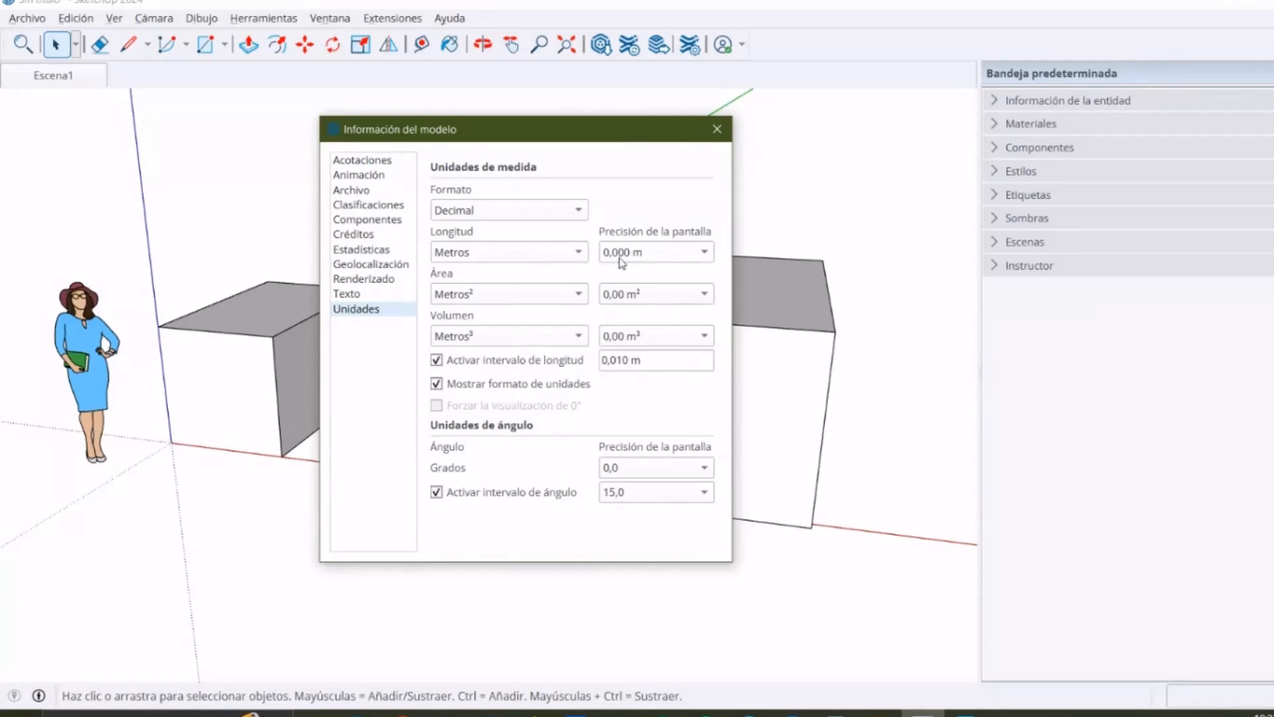
left_click_drag(632, 138, 665, 139)
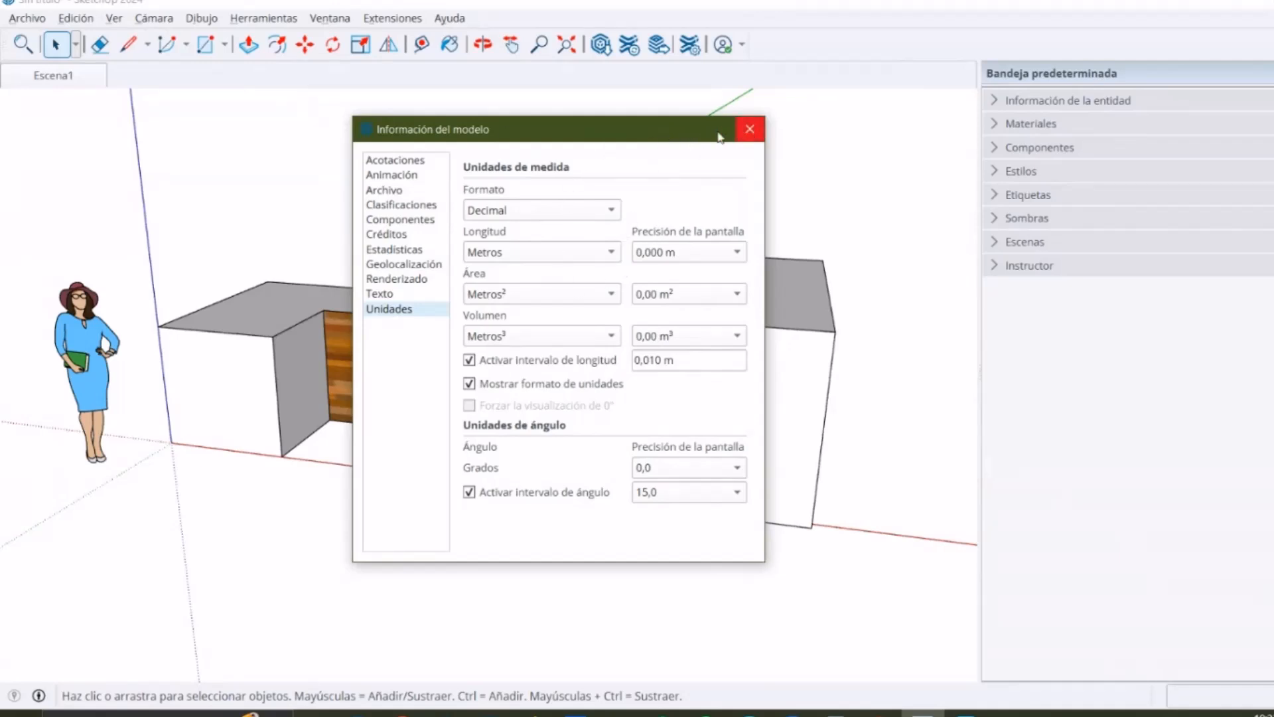
left_click(749, 128)
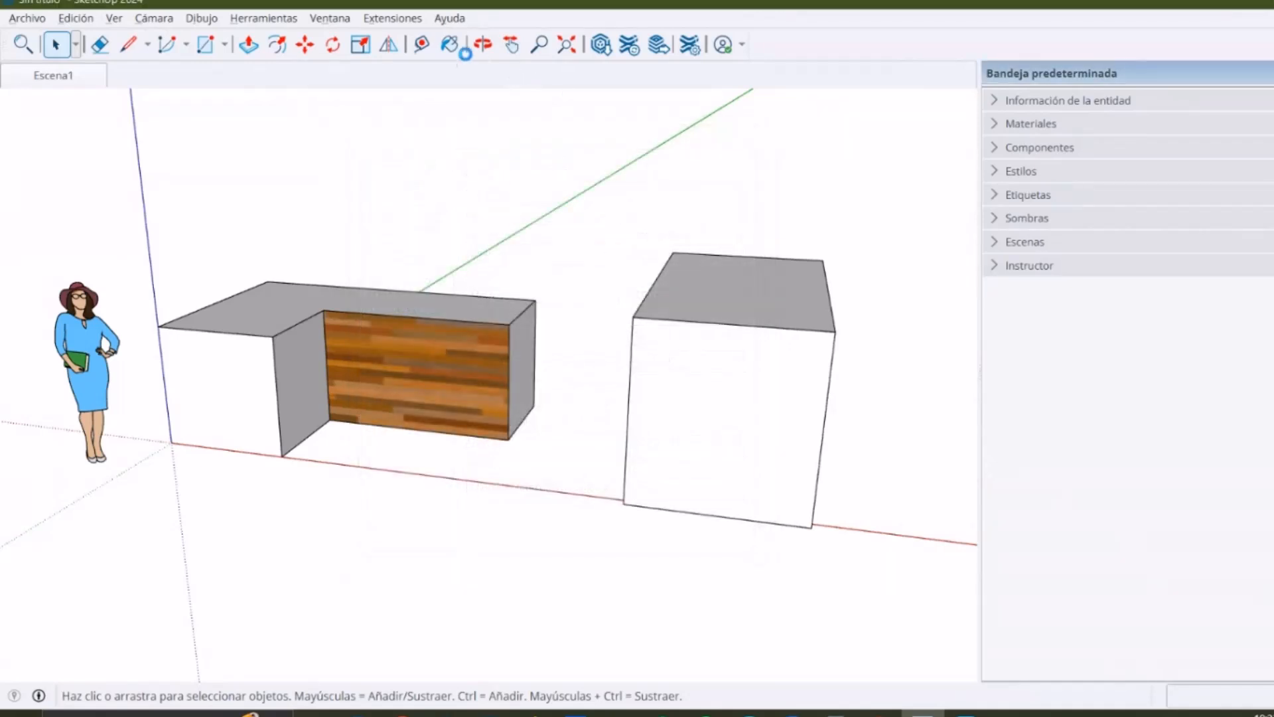
Examine the keyboard shortcut settings in the SketchUp preferences and close them without changes
left_click(340, 19)
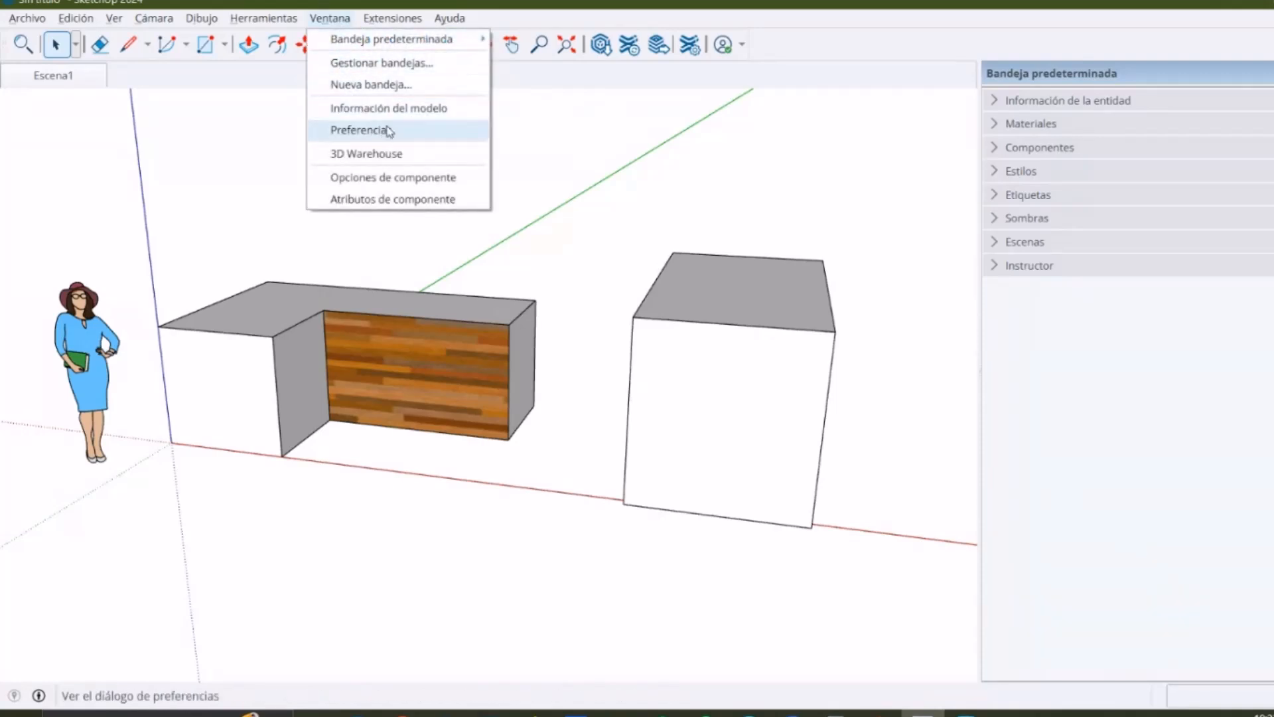
left_click(361, 130)
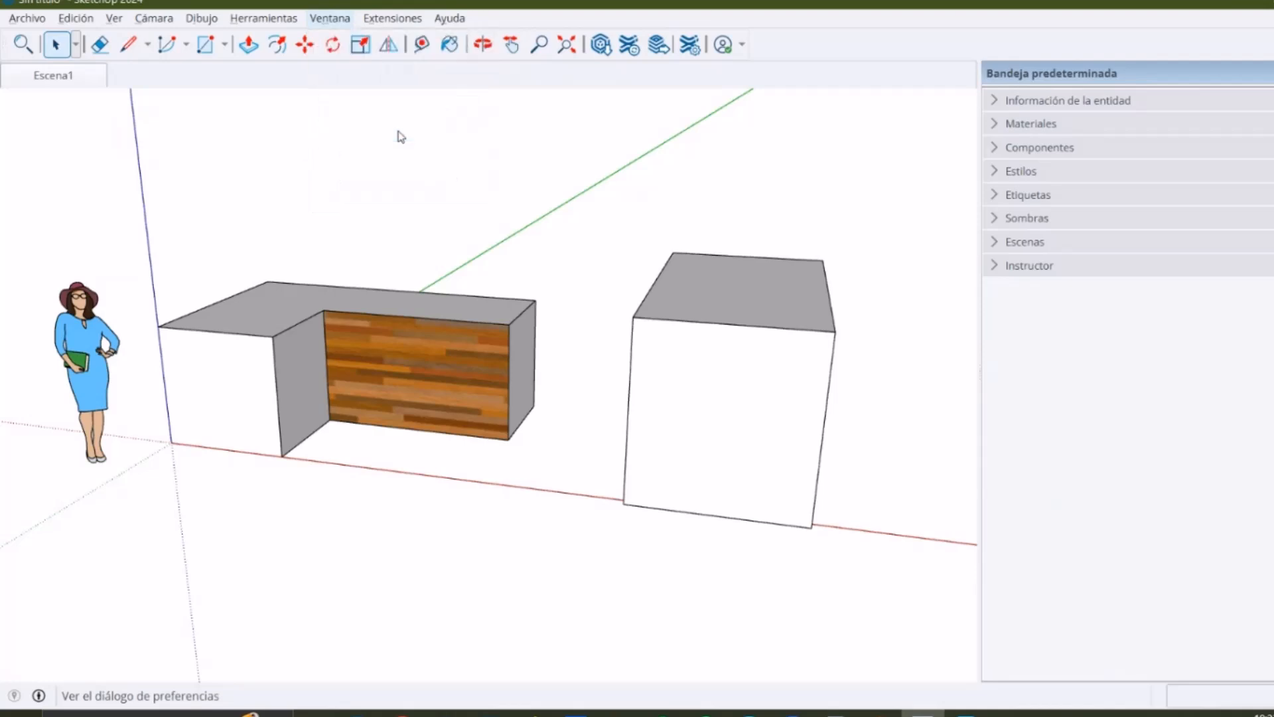
left_click_drag(554, 138, 537, 125)
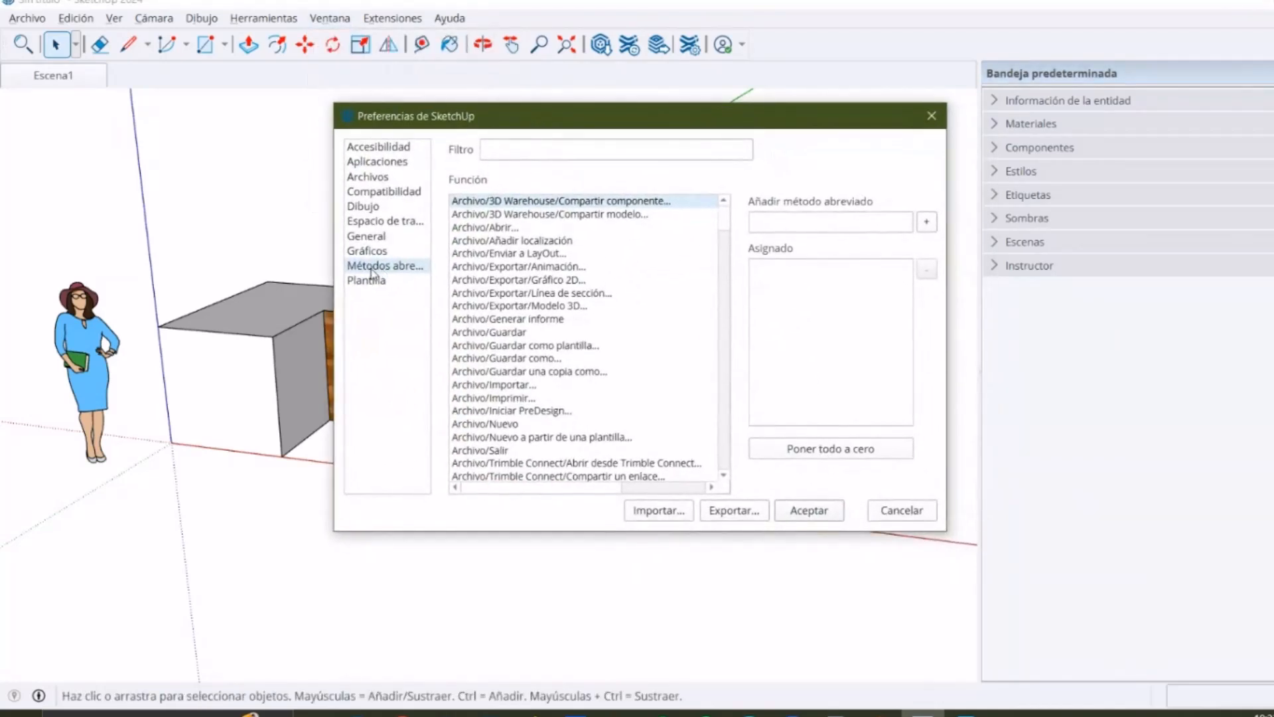
left_click_drag(493, 118, 471, 123)
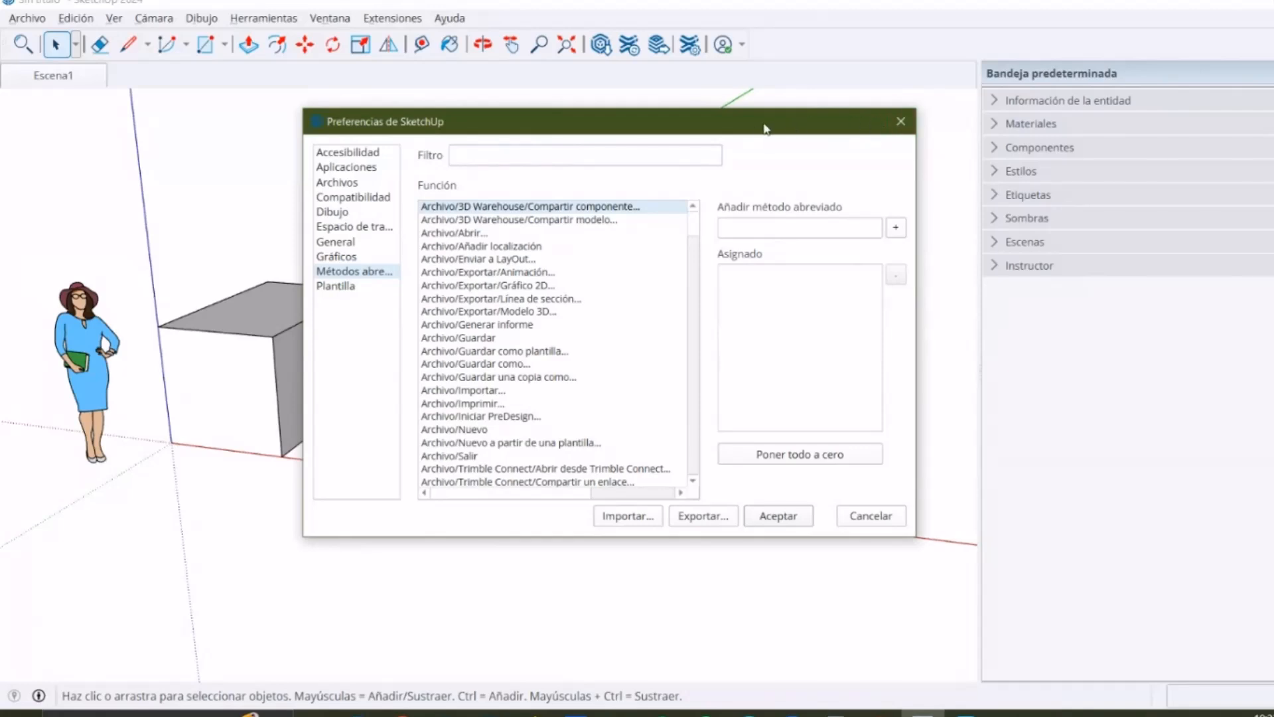
left_click(901, 121)
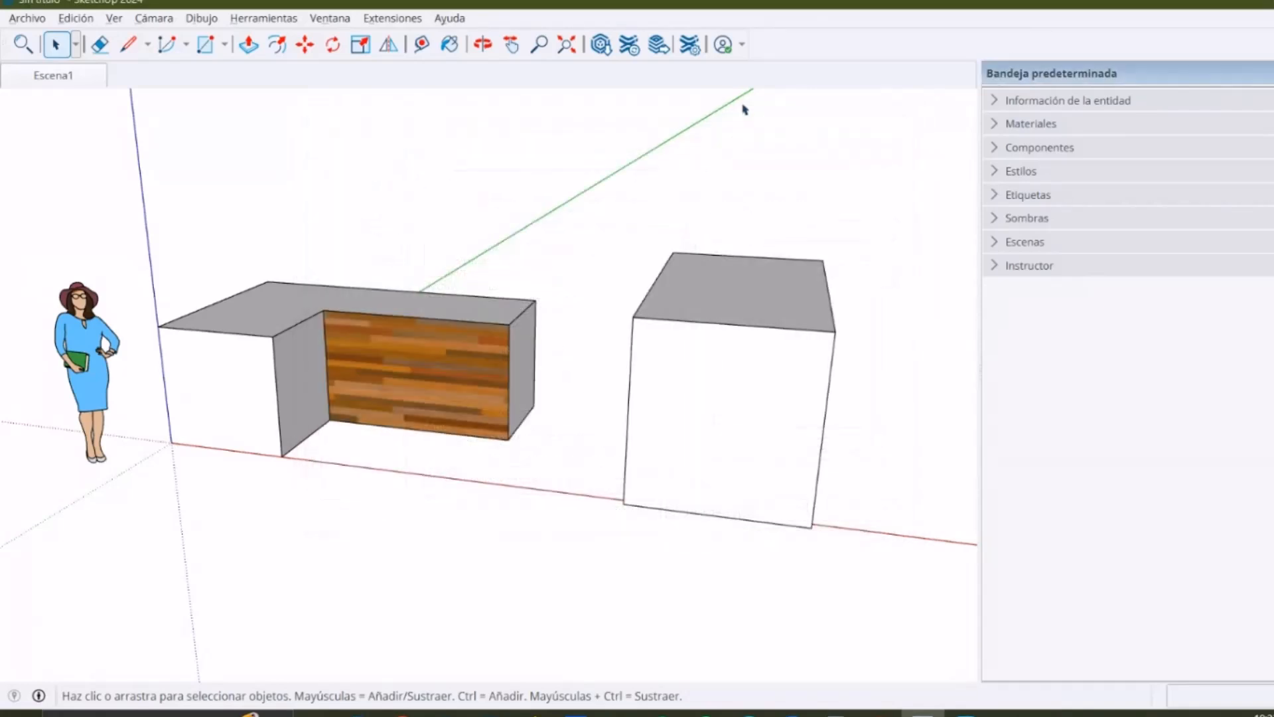
Review the available extension commands, including the extension manager and the Sketch-Cuisine tools
left_click(343, 22)
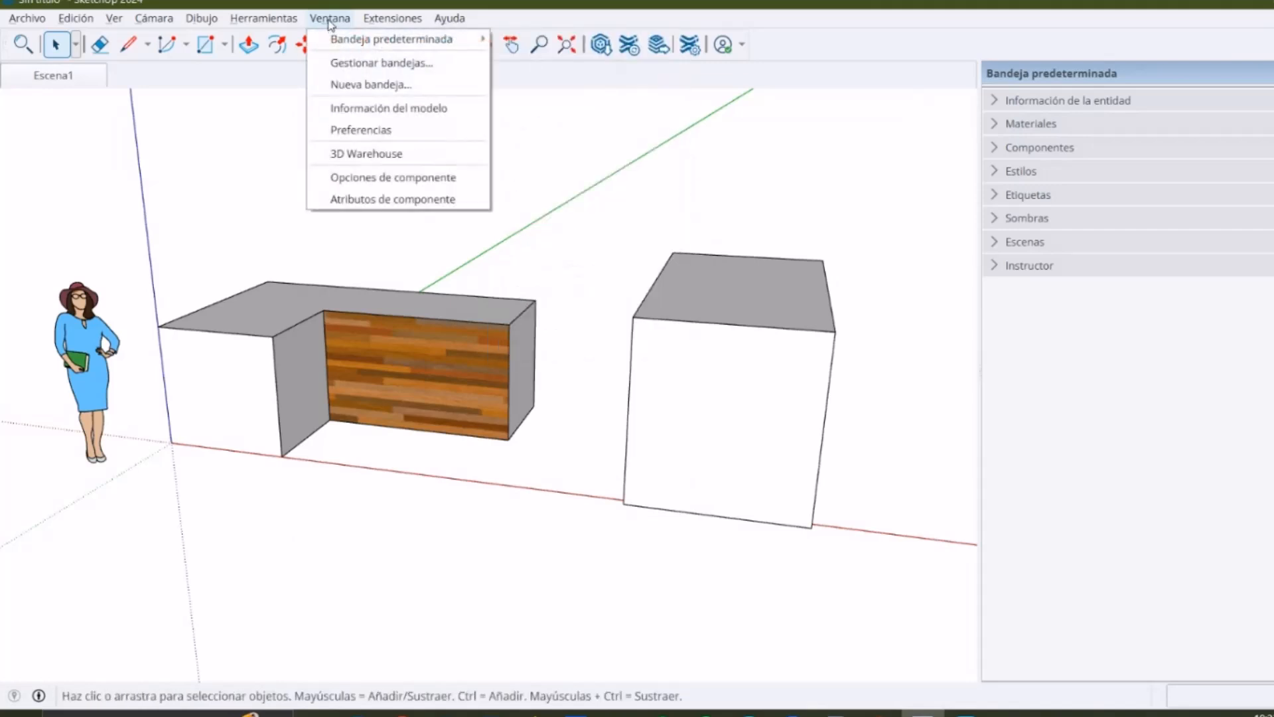
mouse_move(385, 20)
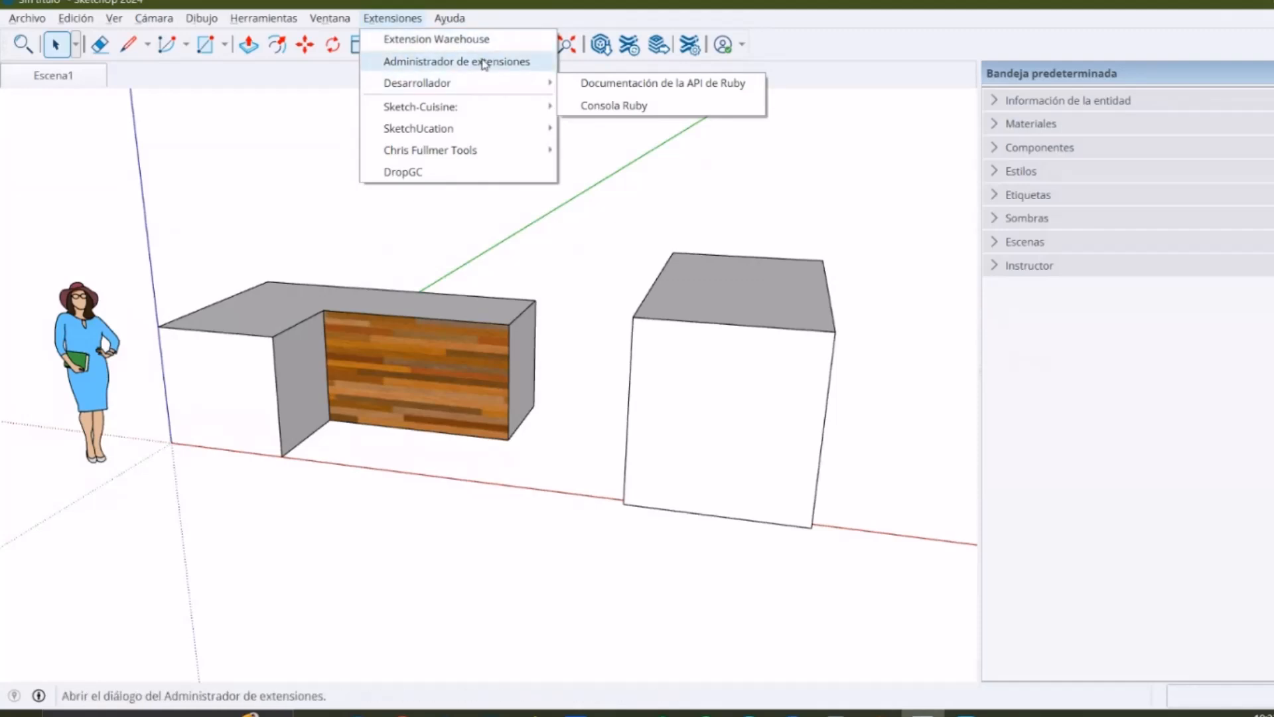
mouse_move(475, 109)
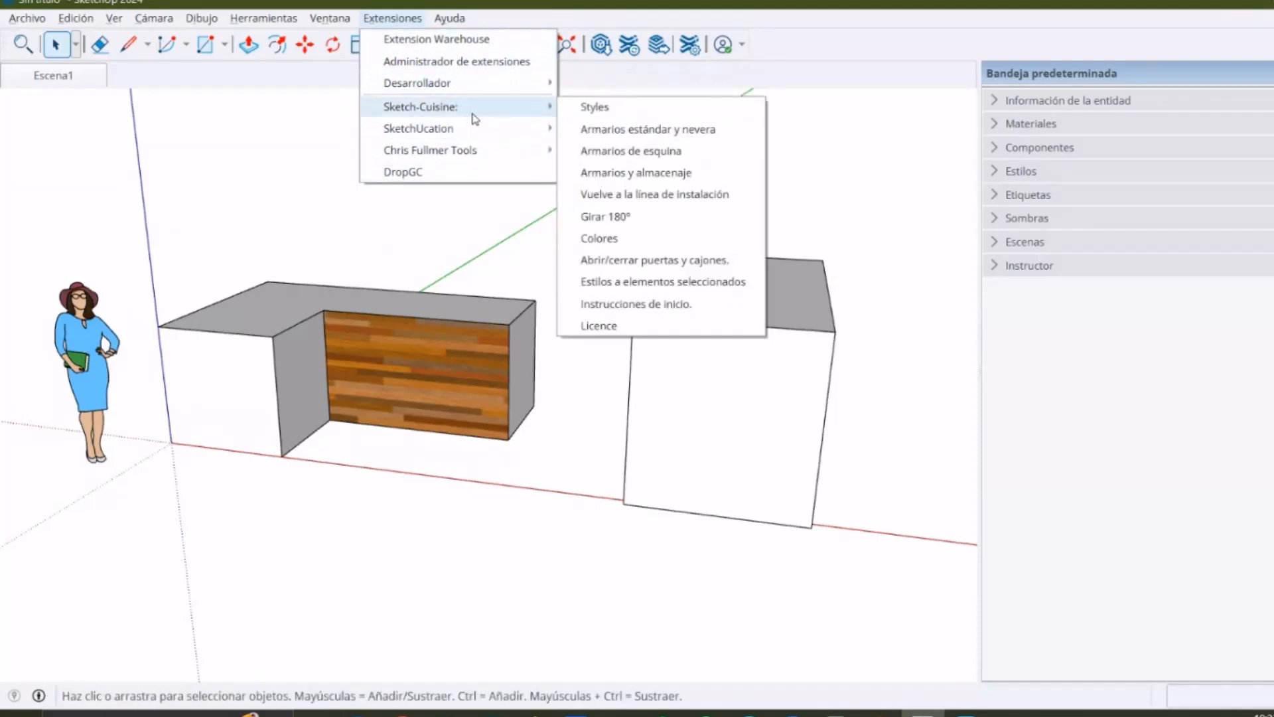
left_click(402, 26)
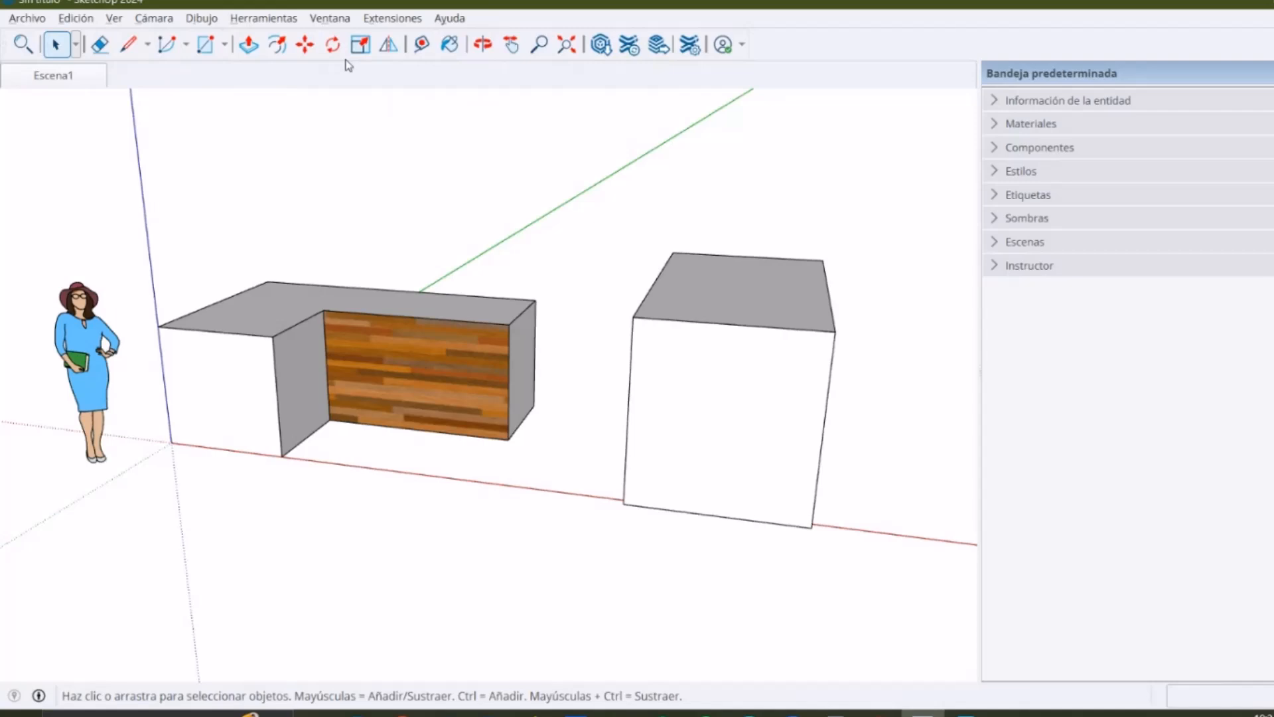
Enable the Estándar toolbar in the toolbar settings after reviewing the list of available toolbars
left_click(115, 19)
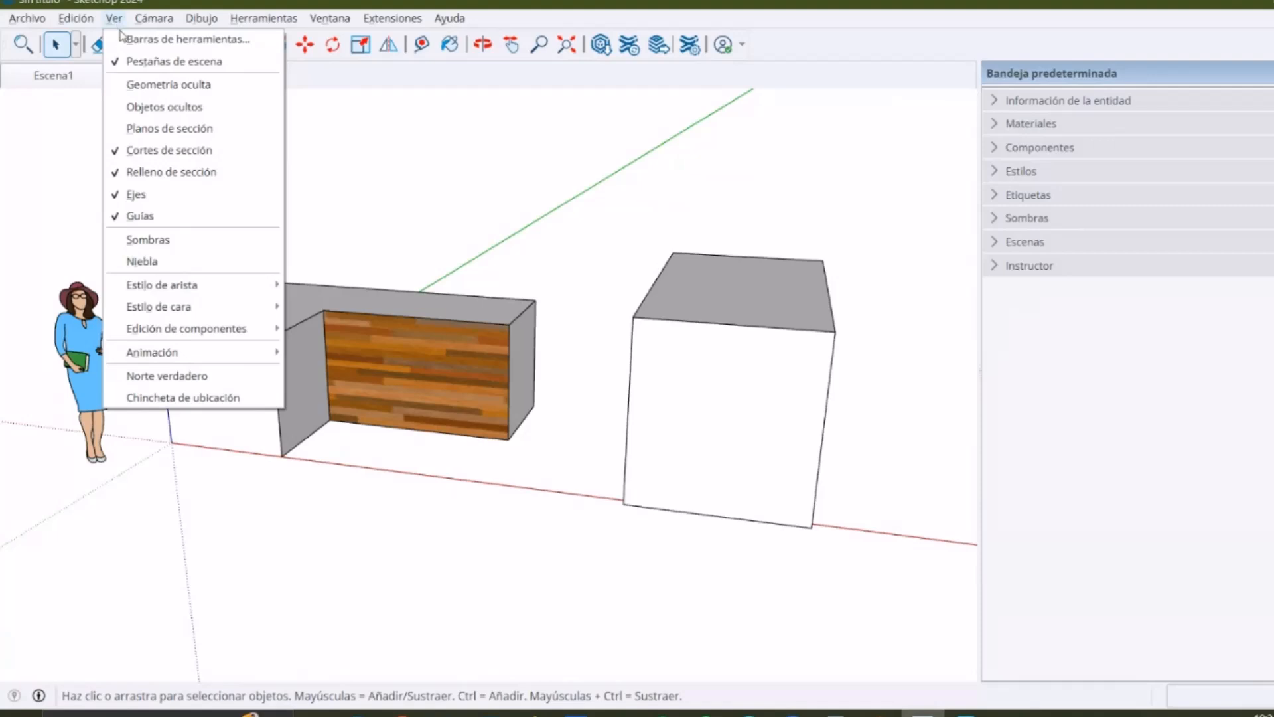
left_click(141, 40)
left_click_drag(663, 208, 671, 146)
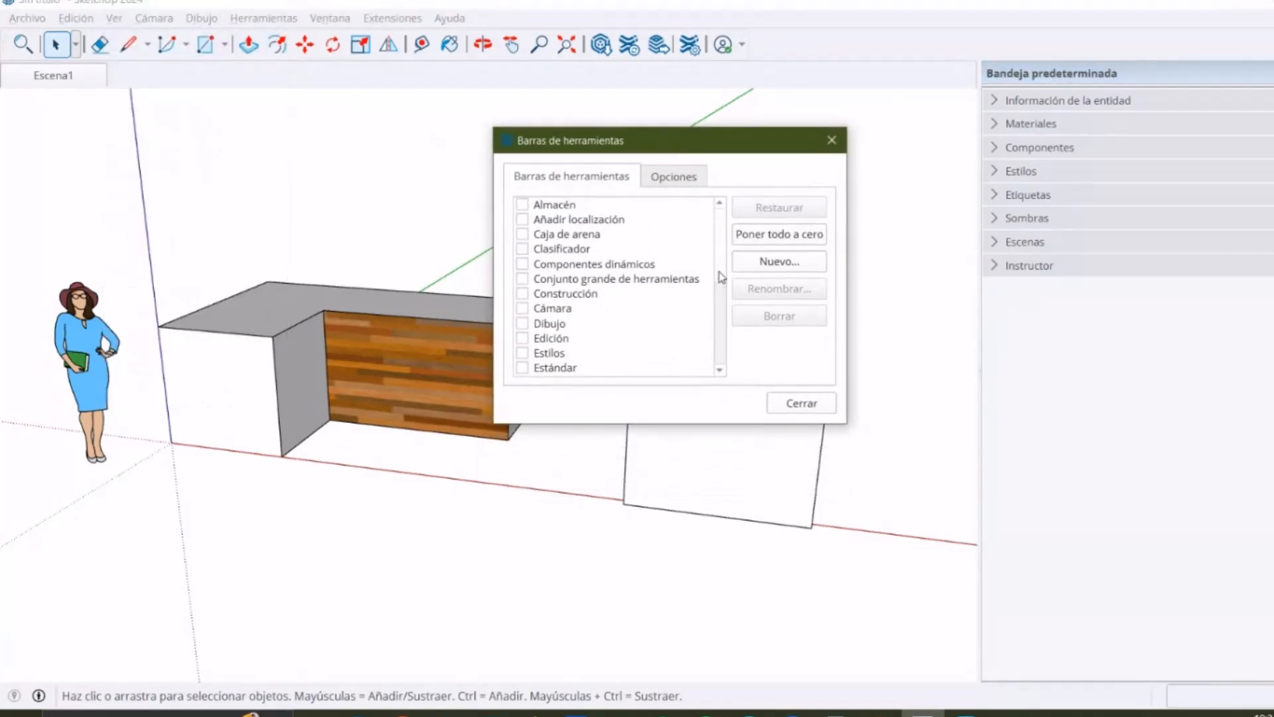
left_click_drag(719, 253, 722, 339)
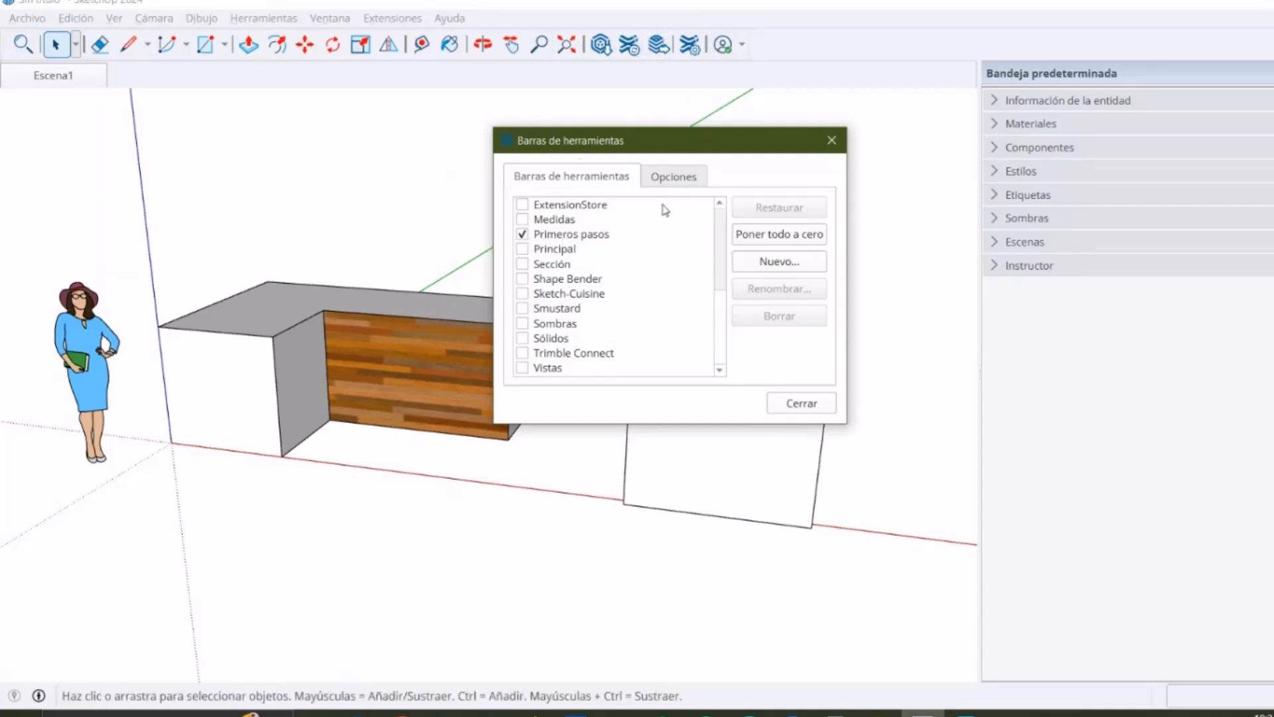
left_click_drag(720, 319, 725, 217)
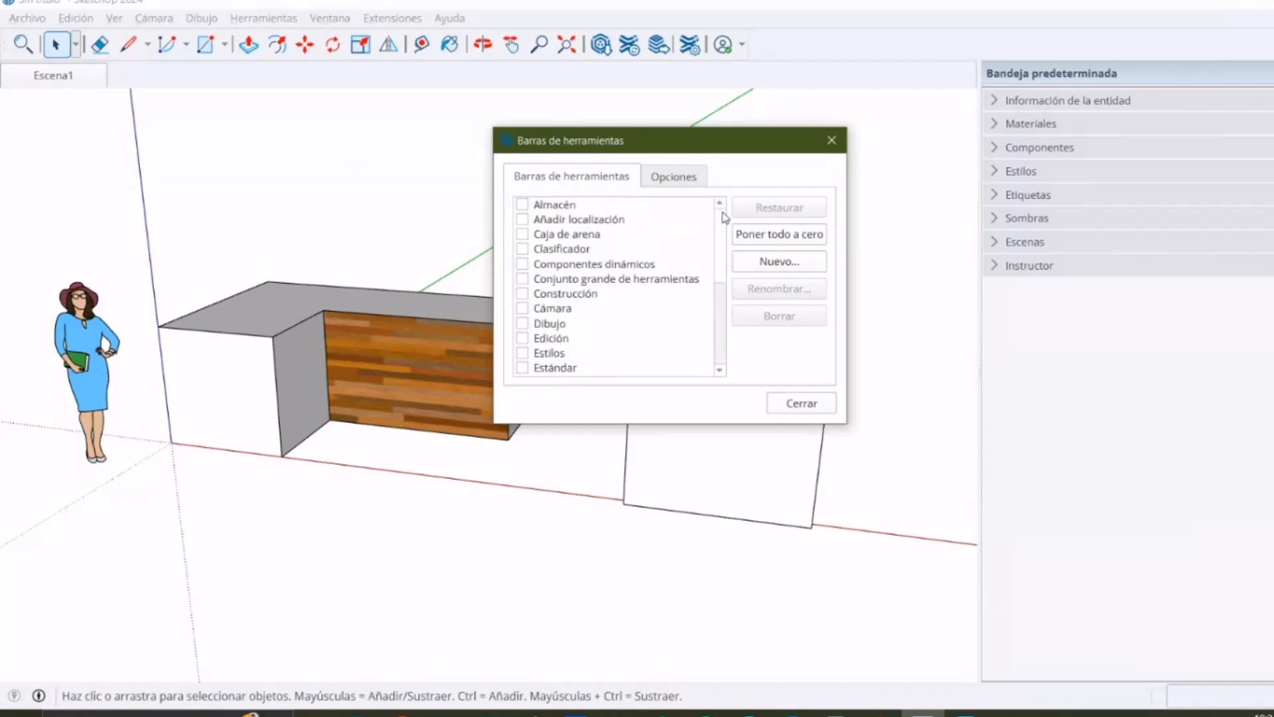
left_click(523, 369)
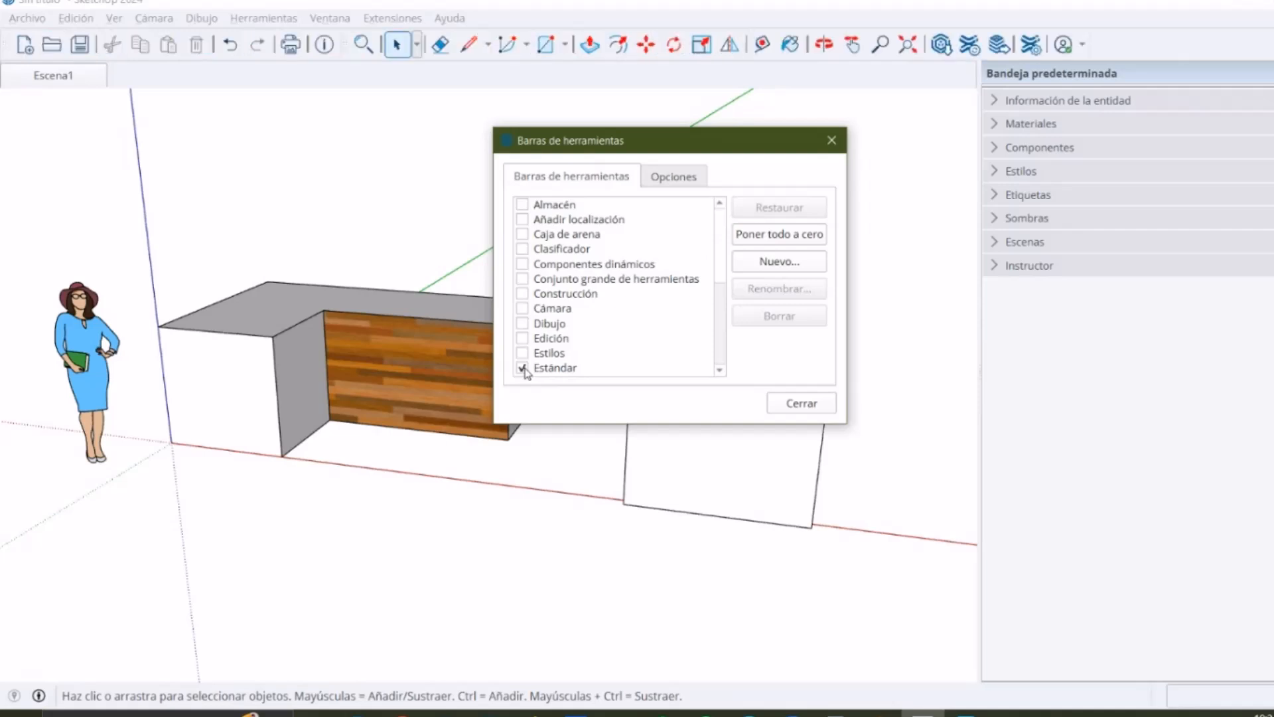
mouse_move(16, 45)
left_mouse_down()
mouse_move(16, 69)
mouse_move(126, 86)
mouse_move(134, 140)
mouse_move(156, 124)
mouse_move(106, 138)
mouse_move(142, 118)
mouse_move(129, 133)
mouse_move(315, 110)
mouse_move(535, 43)
mouse_move(861, 40)
mouse_move(340, 100)
mouse_move(112, 75)
mouse_move(50, 46)
mouse_move(82, 34)
mouse_move(128, 40)
mouse_move(113, 76)
mouse_move(27, 79)
mouse_move(180, 44)
mouse_move(328, 44)
mouse_move(332, 66)
mouse_move(337, 47)
left_mouse_up()
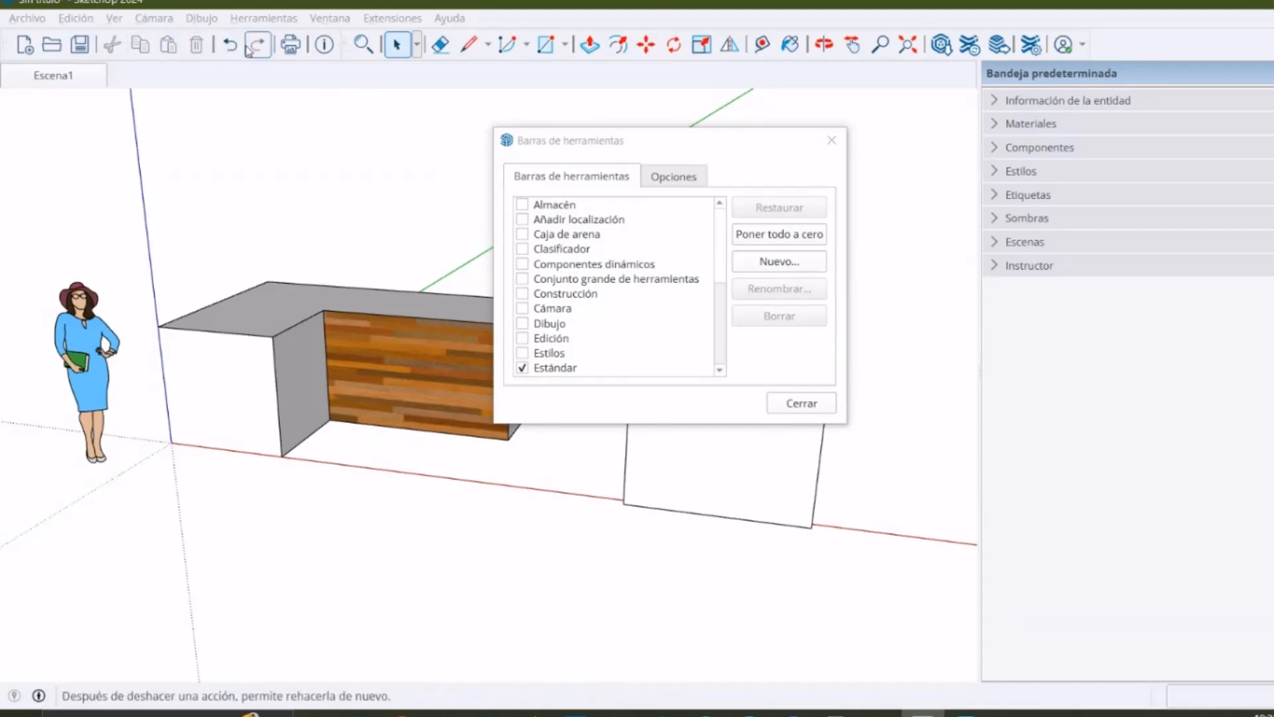
Enable the Vistas toolbar and dock it at the end of the main toolbar row
left_click_drag(641, 143, 586, 139)
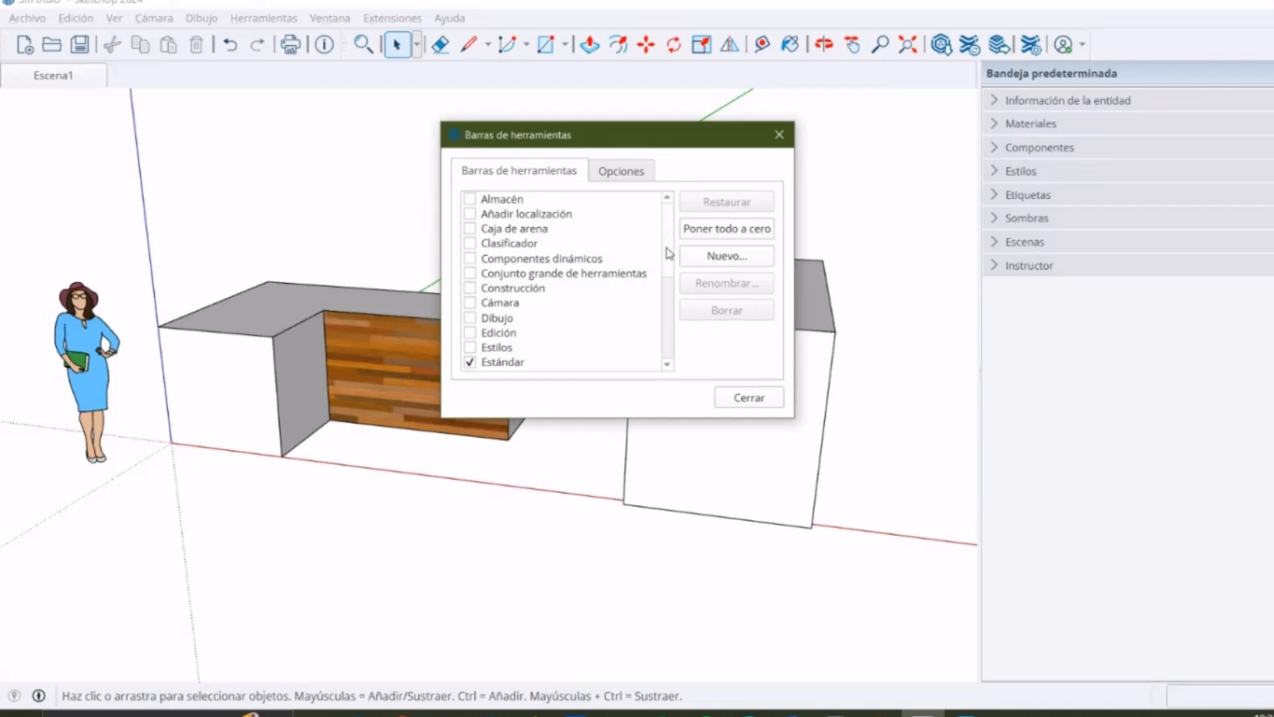
left_click_drag(669, 250, 667, 350)
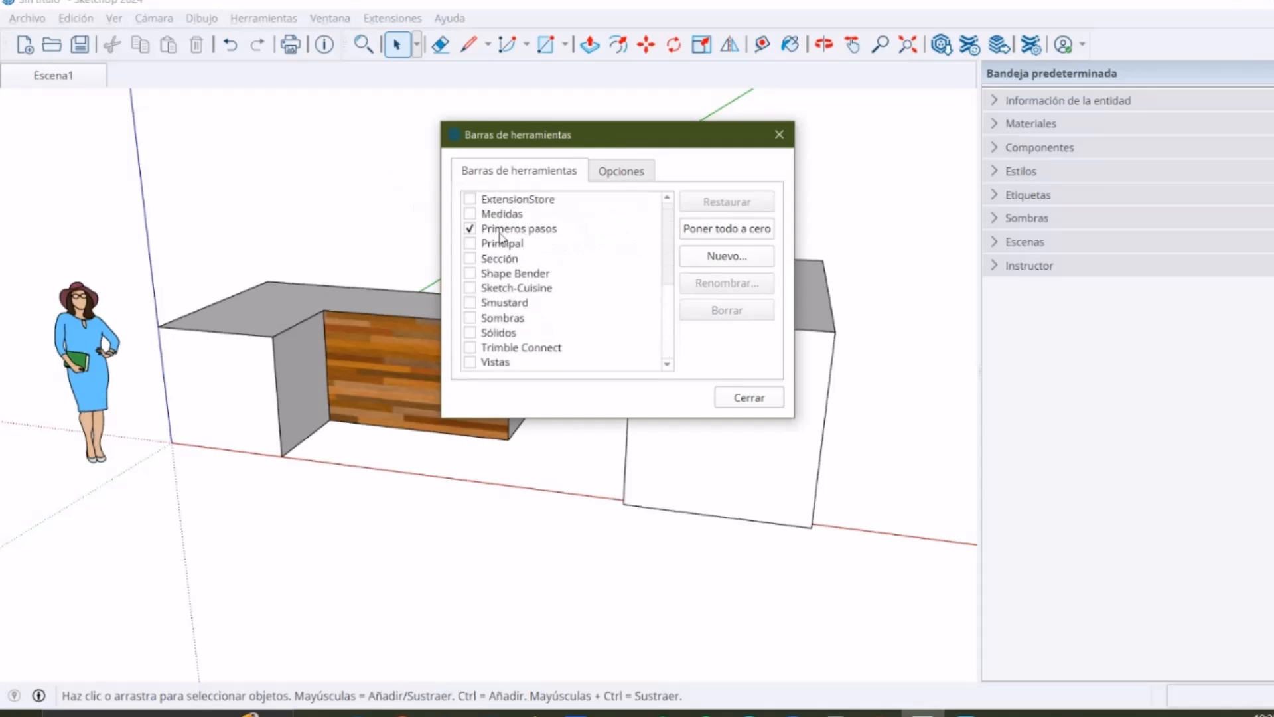
left_click(471, 364)
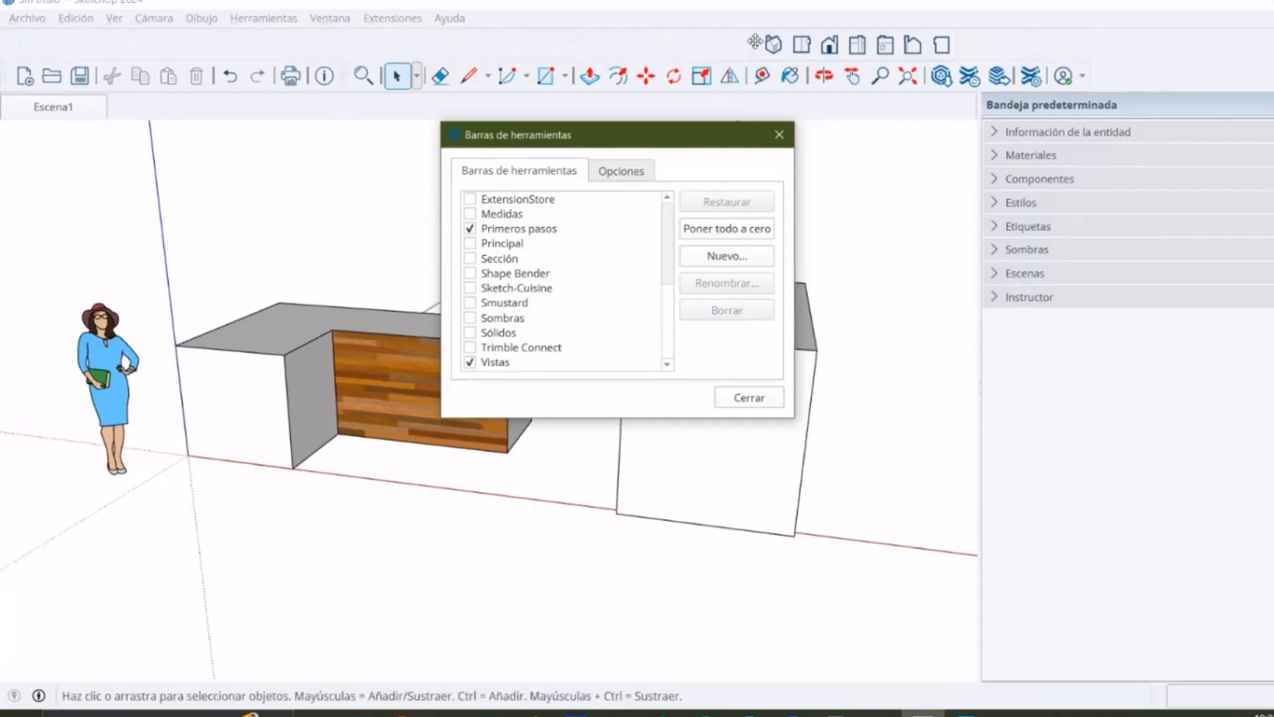
left_click_drag(758, 45, 1107, 53)
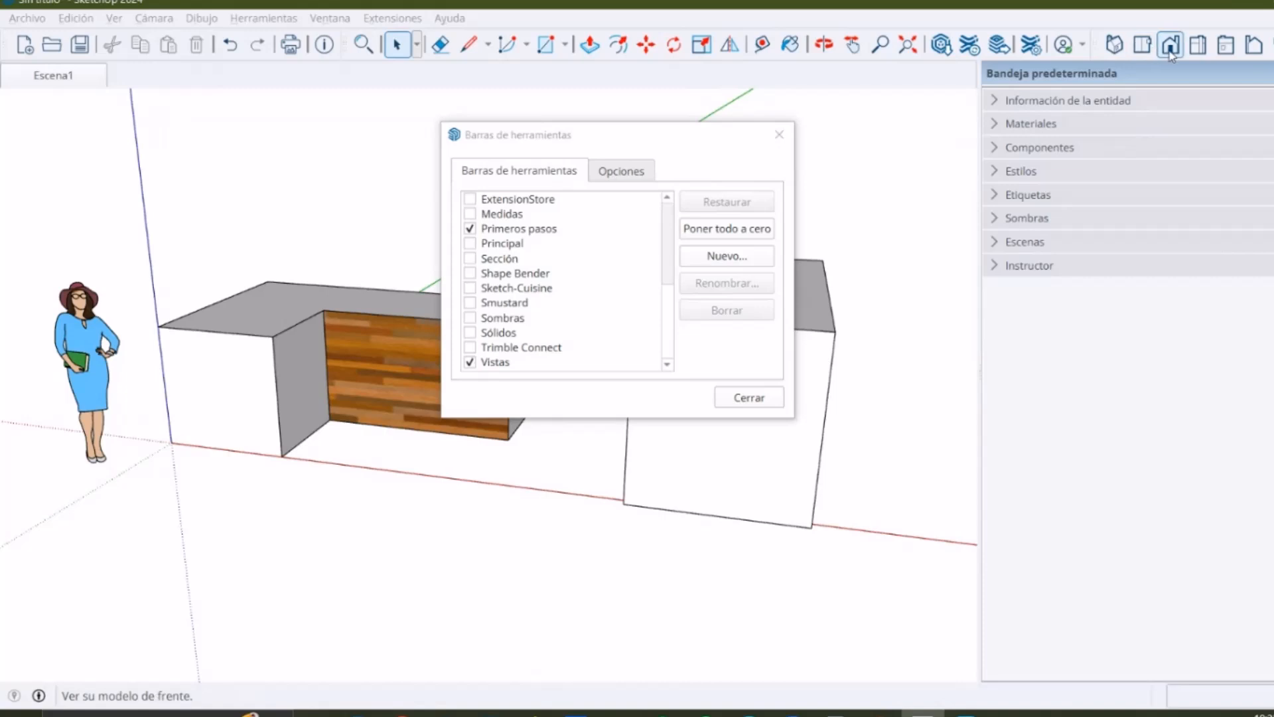
Enable the Etiquetas toolbar, place it floating over the drawing area and close the toolbar settings
left_click(669, 312)
scroll(668, 309, "up", 3)
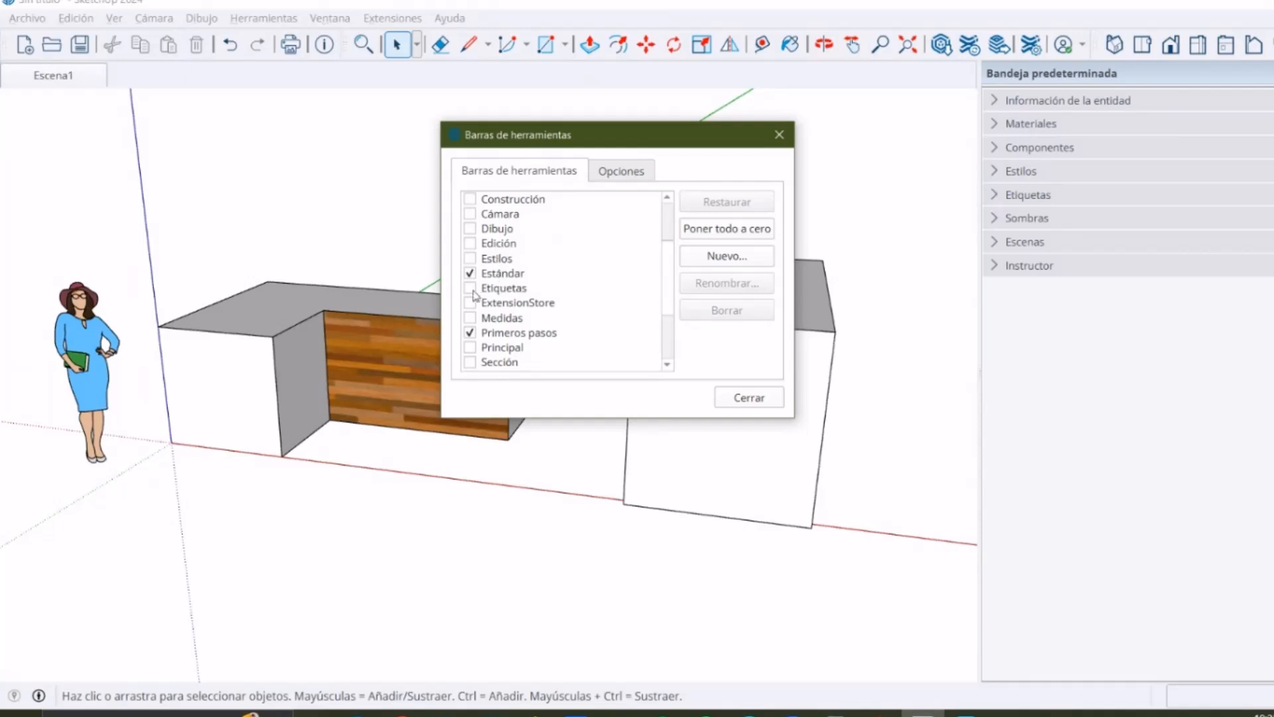
left_click(470, 288)
left_click_drag(808, 128, 186, 112)
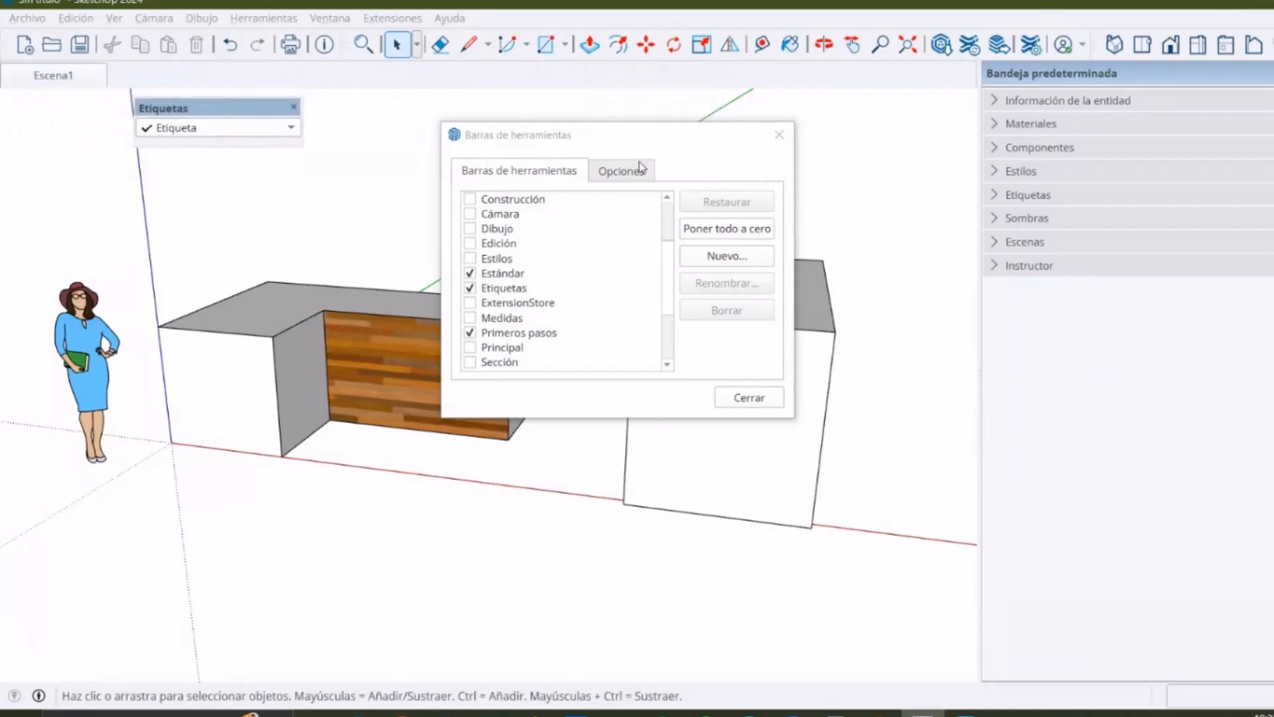
left_click(777, 141)
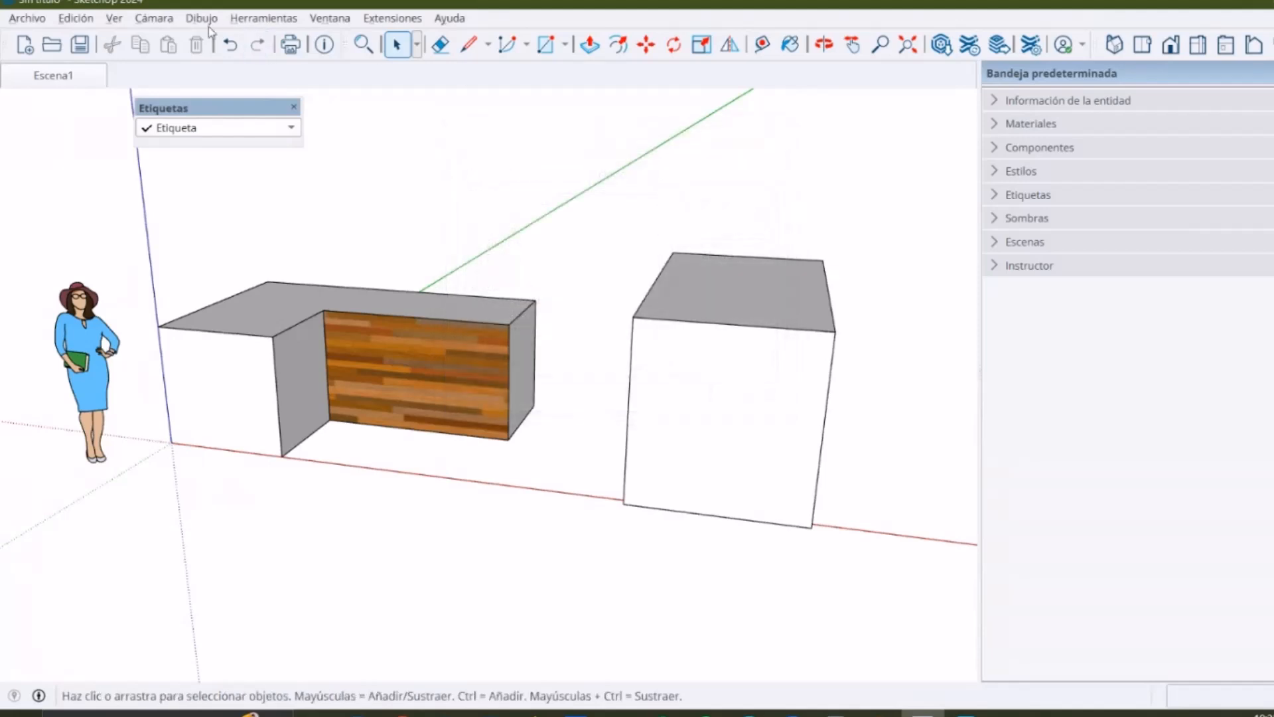
Dock the floating Etiquetas toolbar in its own row beneath the main toolbar
left_click(113, 18)
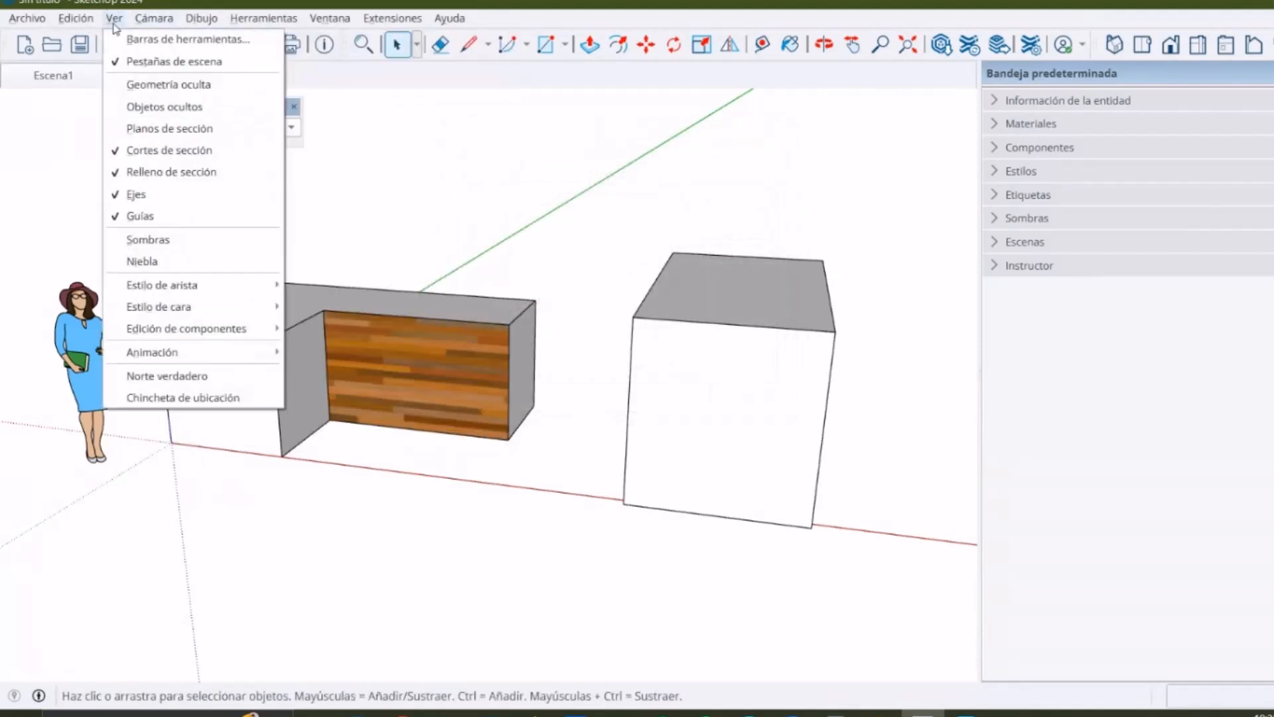
left_click(114, 20)
left_click_drag(224, 113, 64, 72)
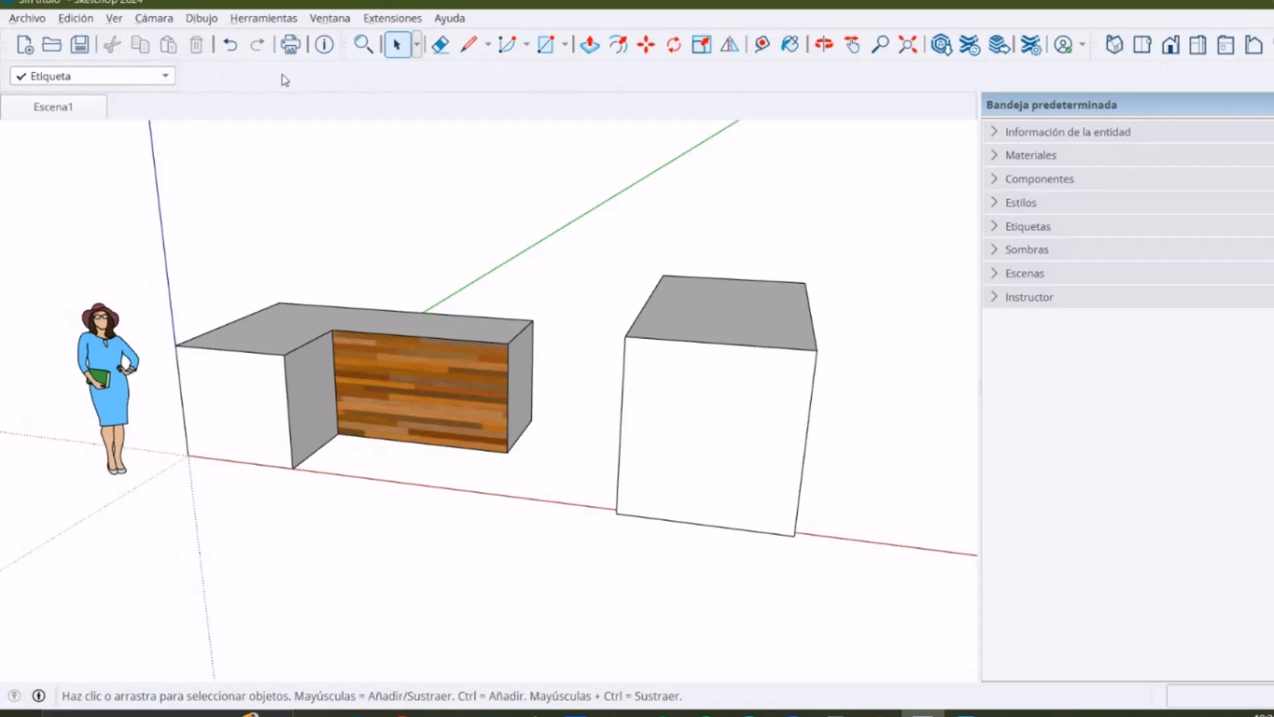
Review the quick list of available toolbars and close it without changing any of them
right_click(310, 75)
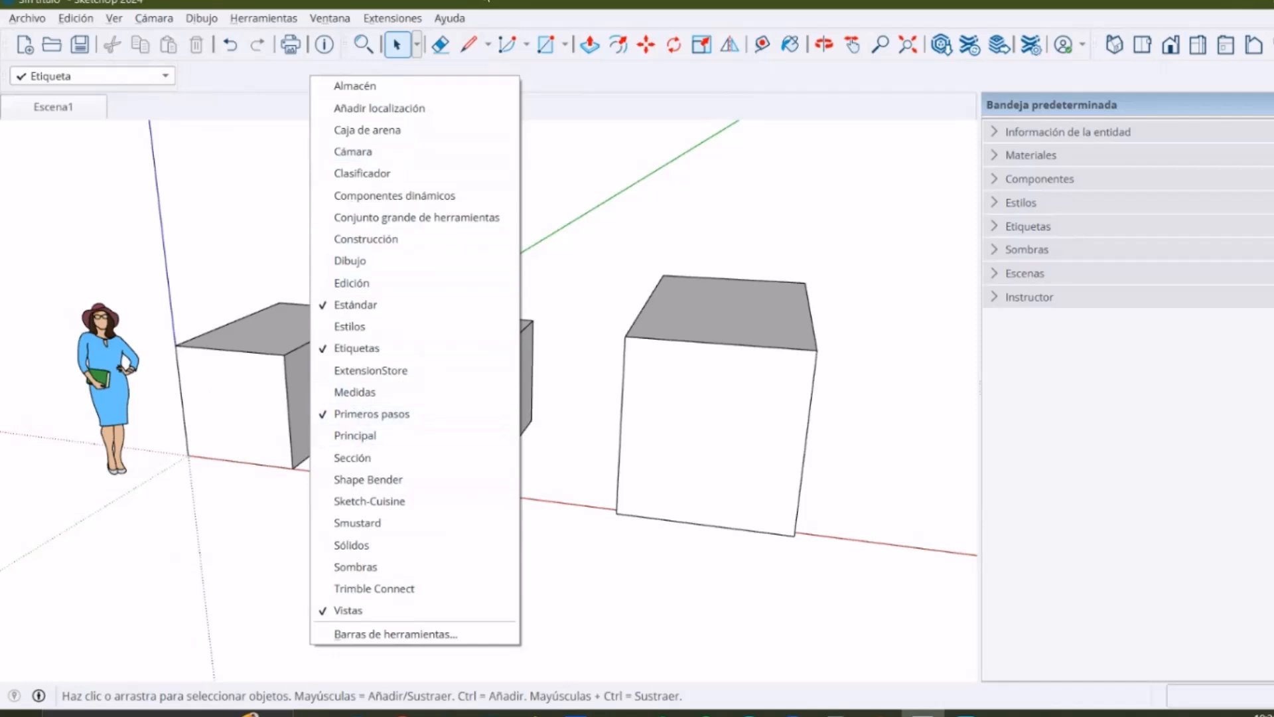
right_click(541, 85)
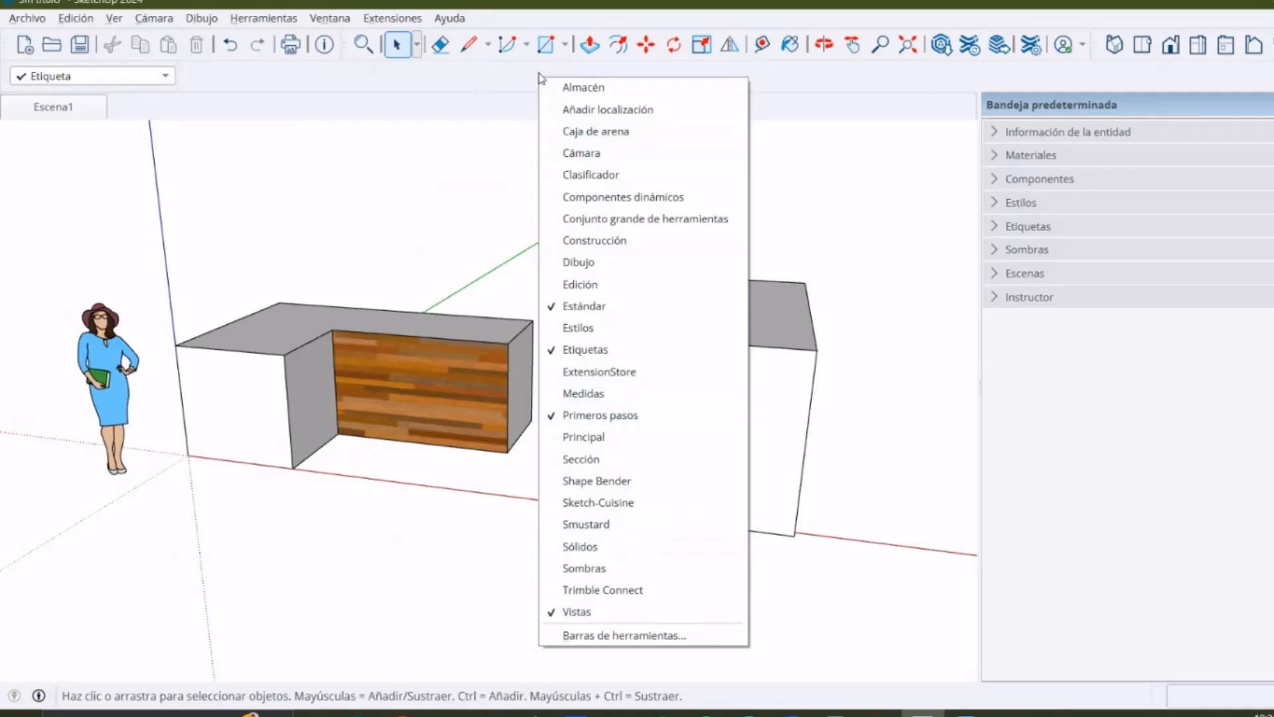
left_click(430, 177)
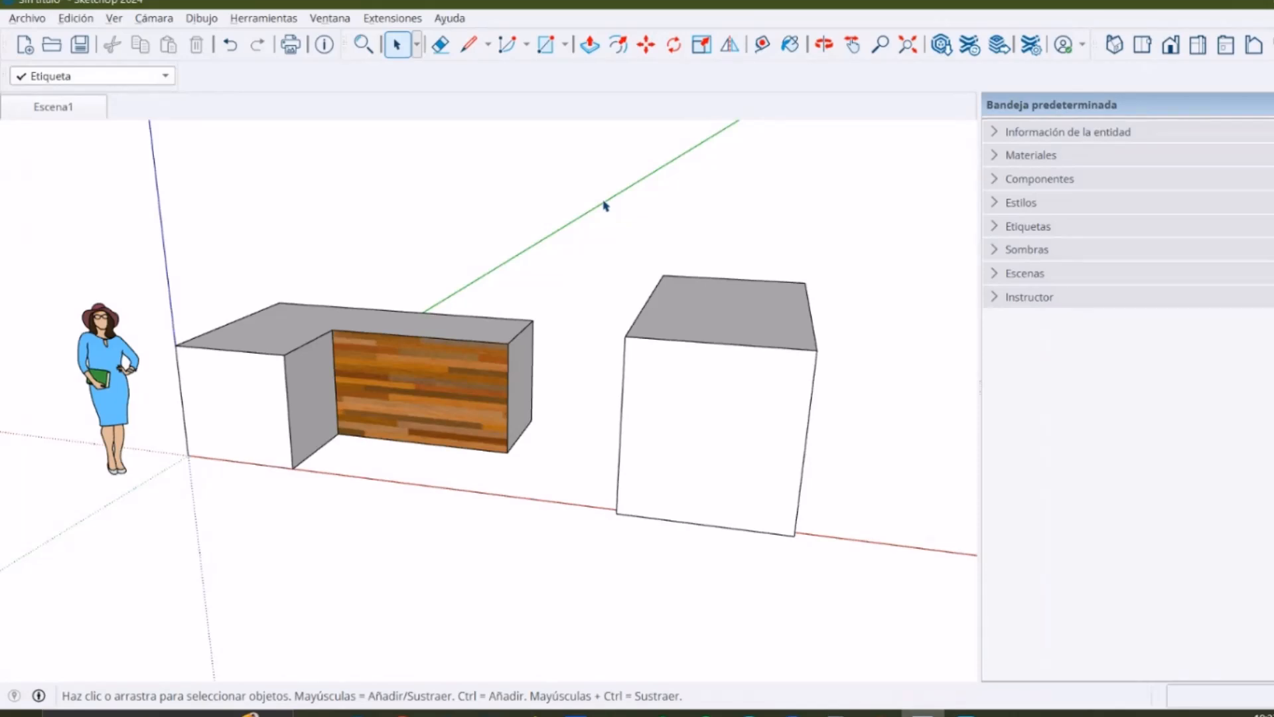
key("q")
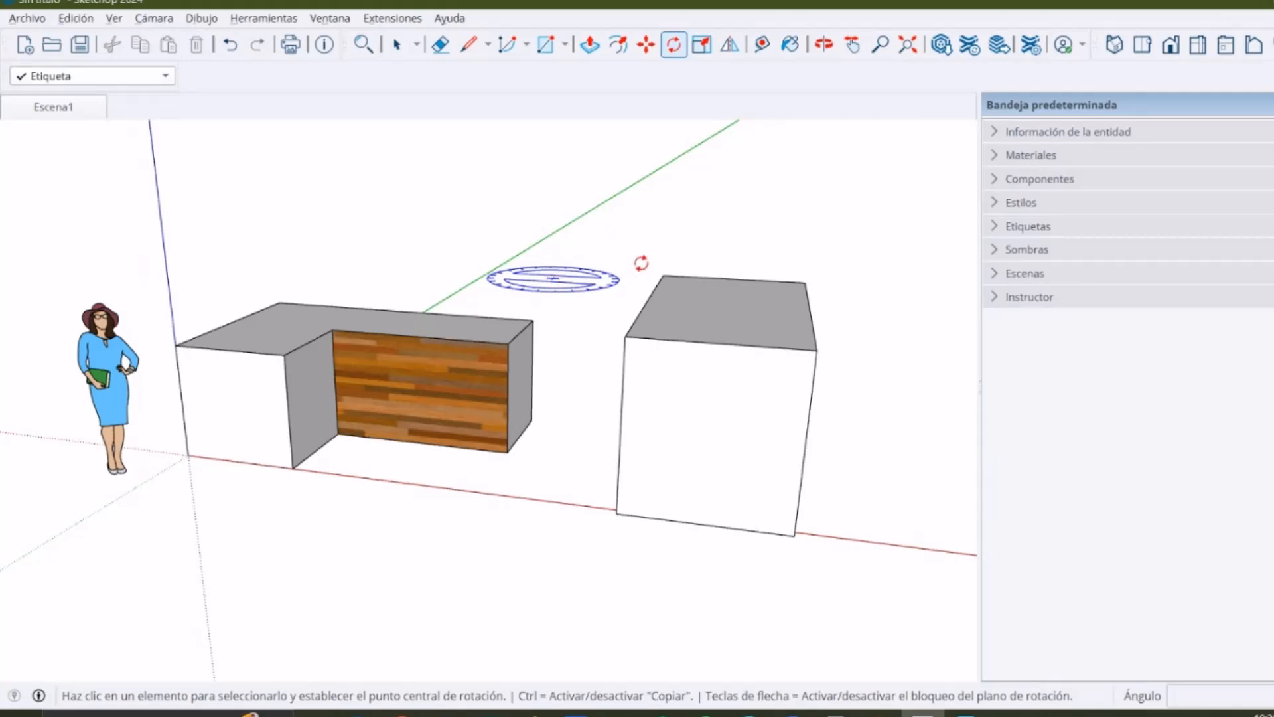
middle_click_drag(606, 247, 571, 284)
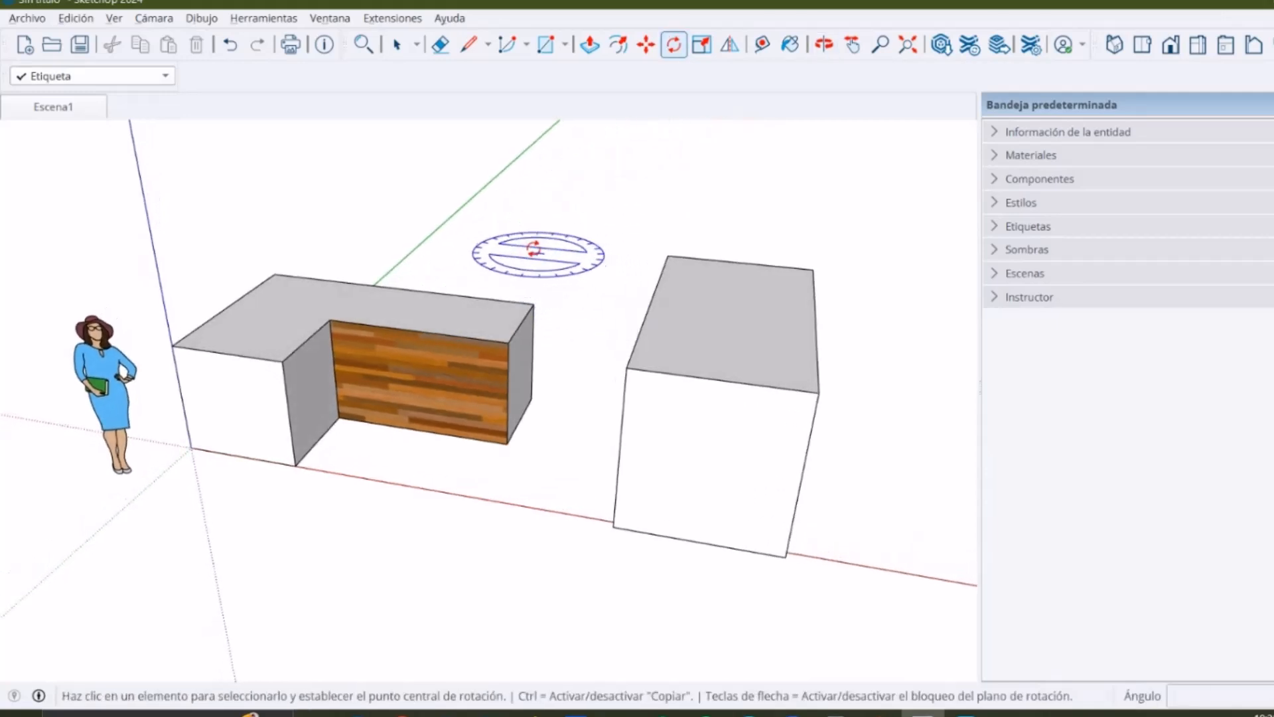
middle_click_drag(465, 239, 465, 287)
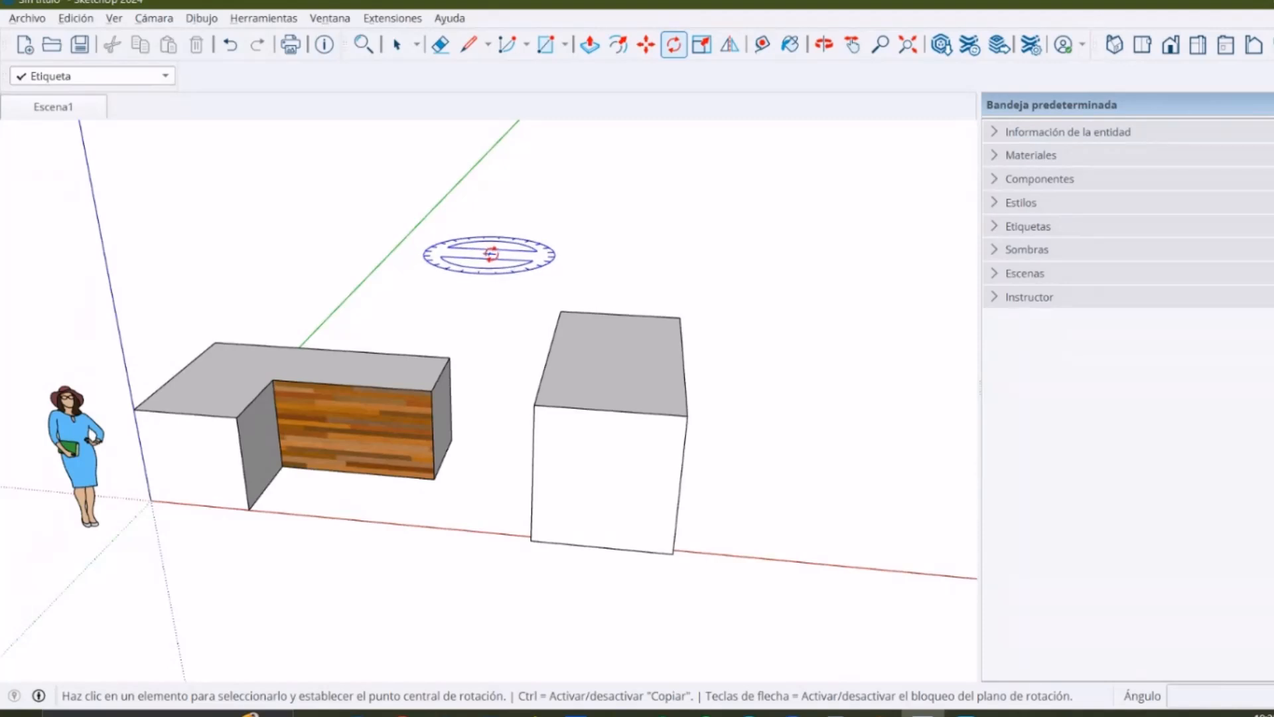
key("space")
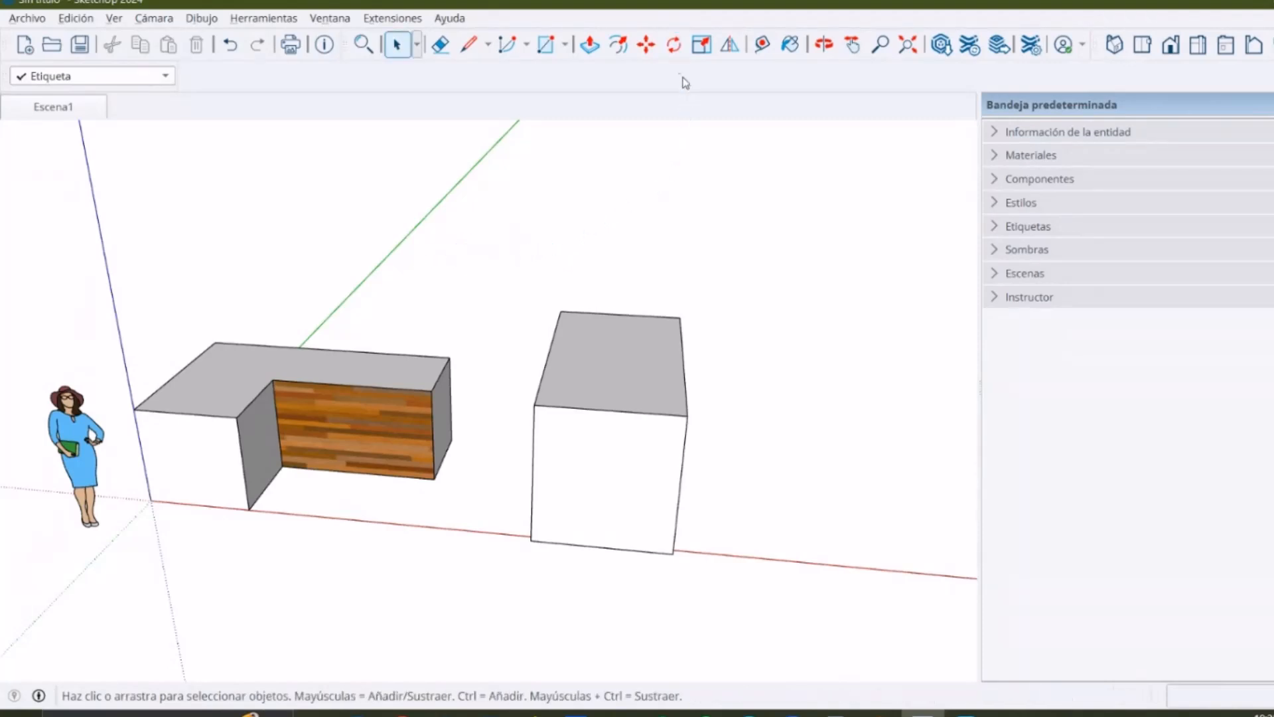
left_click(326, 383)
scroll(210, 401, "up", 5)
key("q")
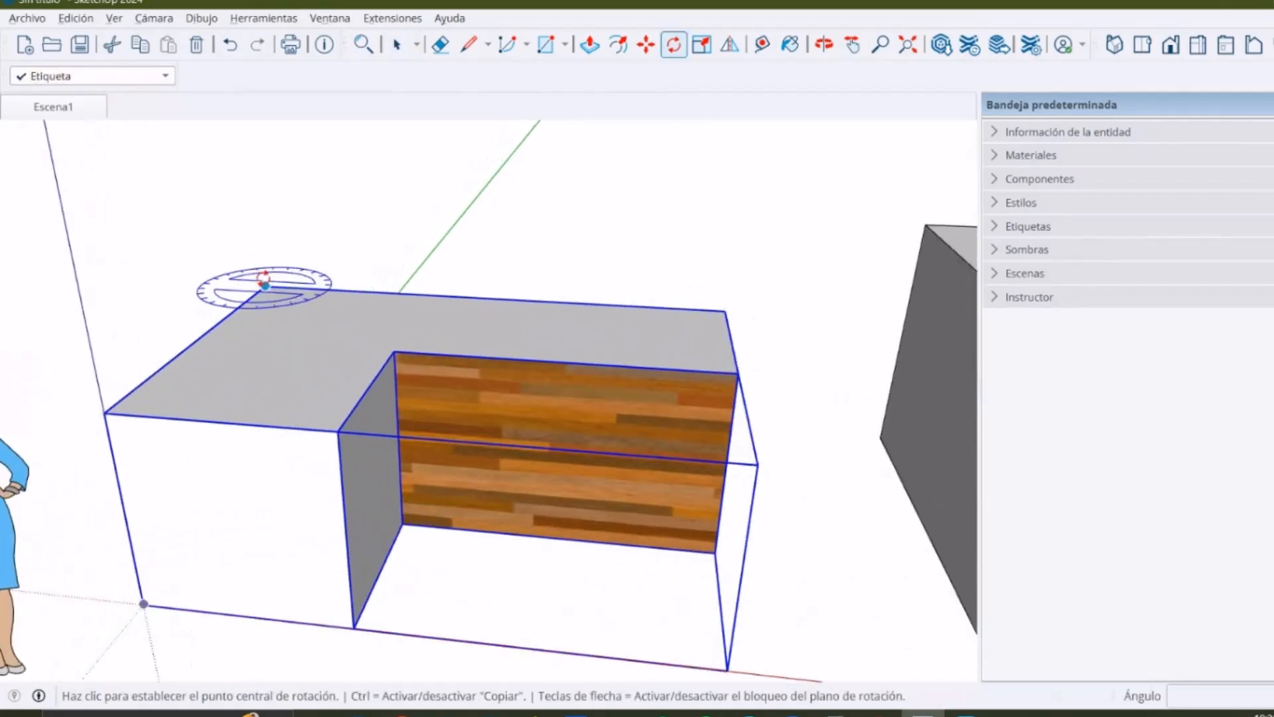
key("space")
scroll(297, 358, "down", 5)
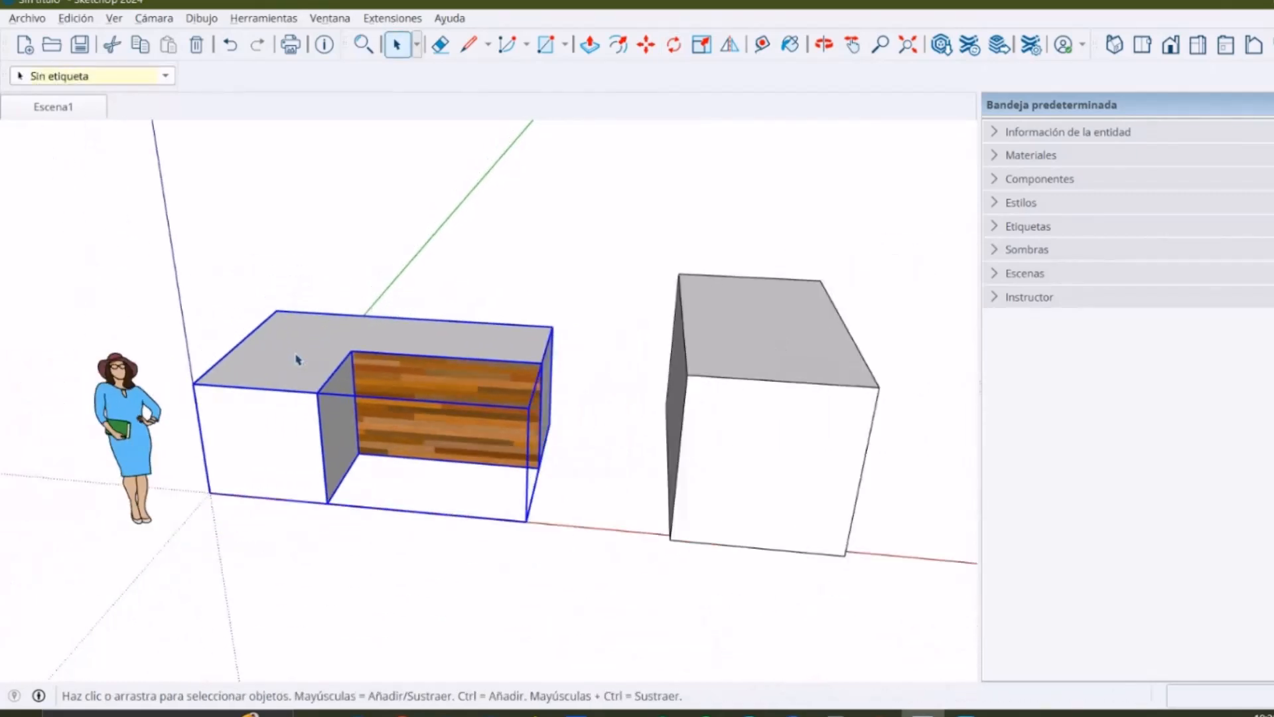
scroll(341, 353, "down", 3)
left_click(430, 302)
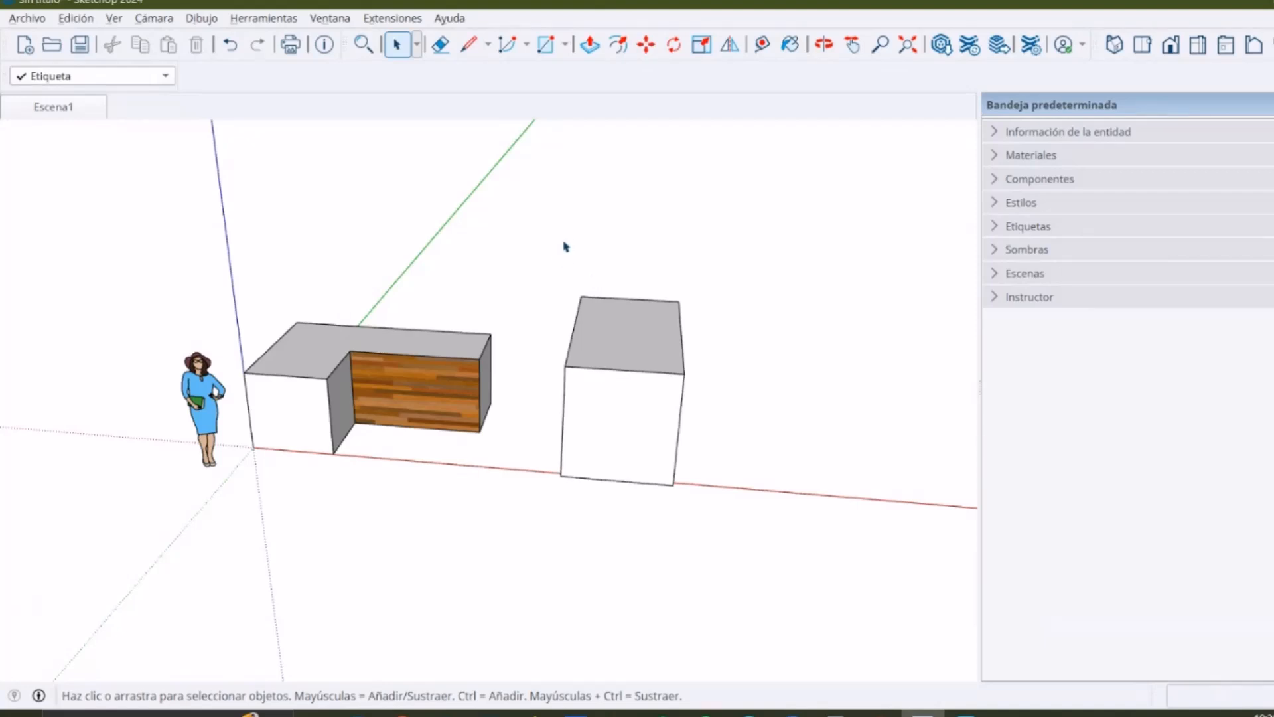
Check the keyboard shortcut assignments in the SketchUp preferences, going through the Archivo commands down to Archivo/Guardar
left_click(335, 21)
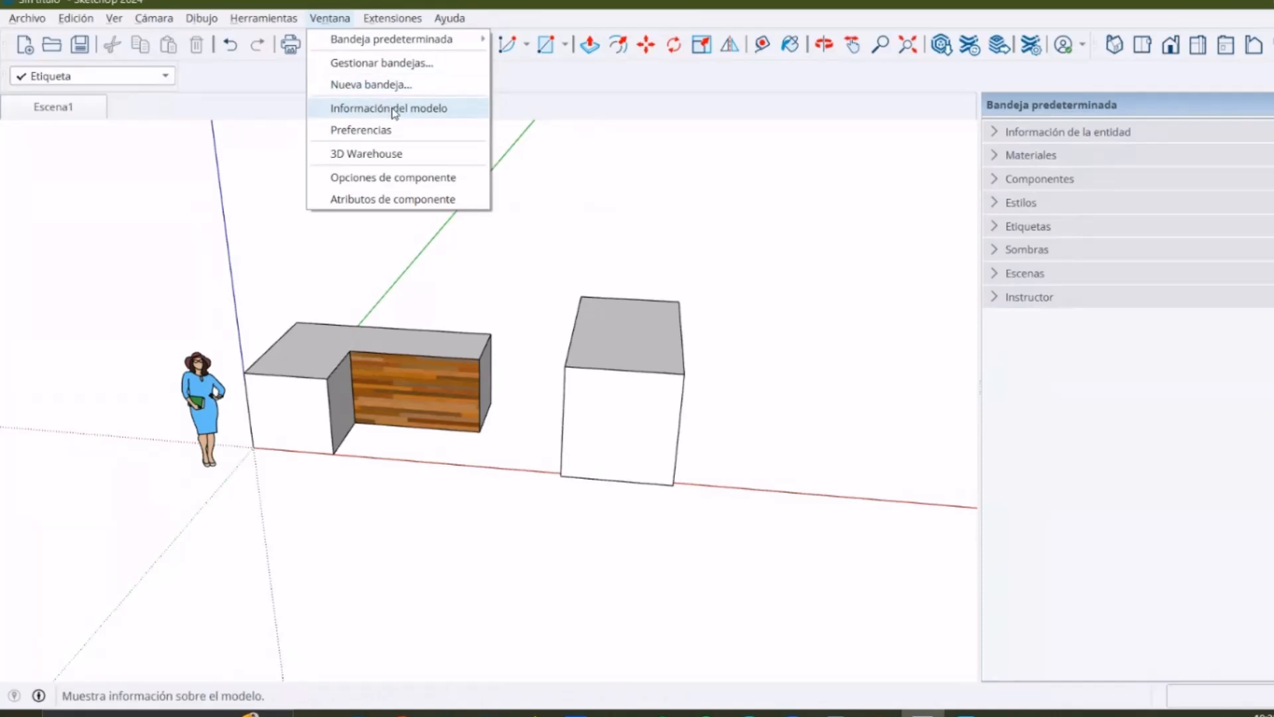
left_click(416, 130)
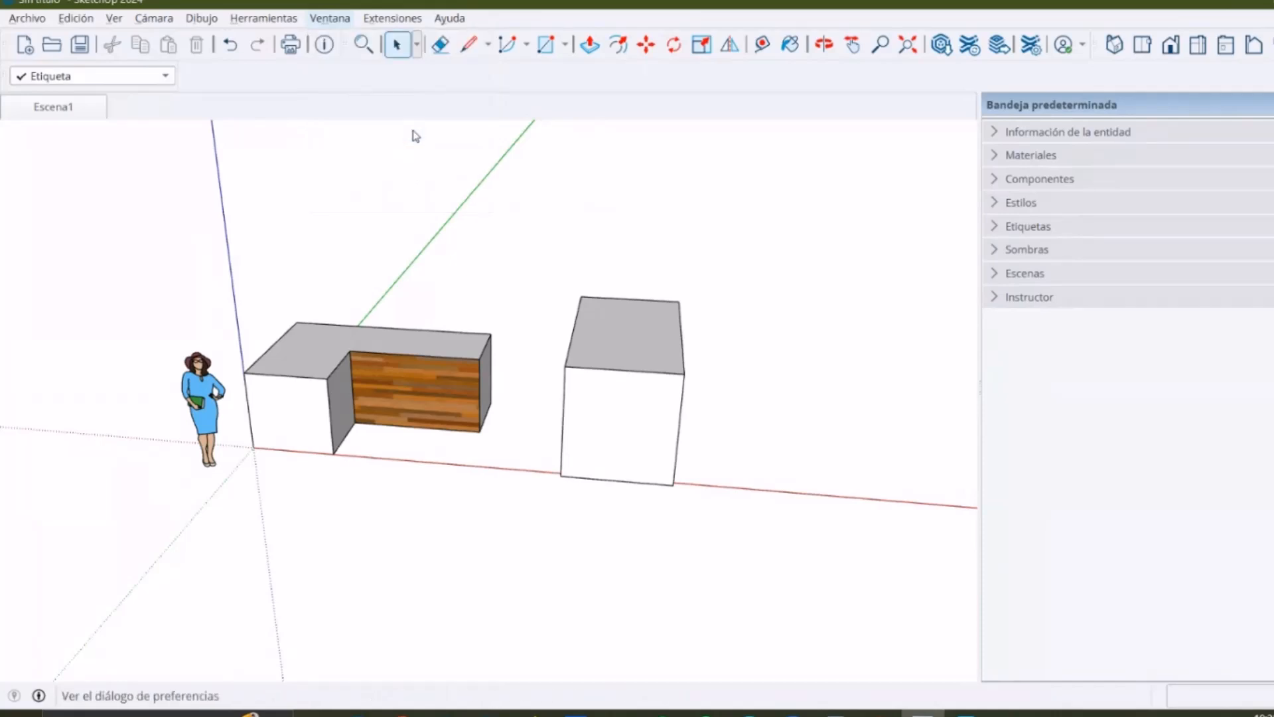
left_click_drag(486, 127, 533, 119)
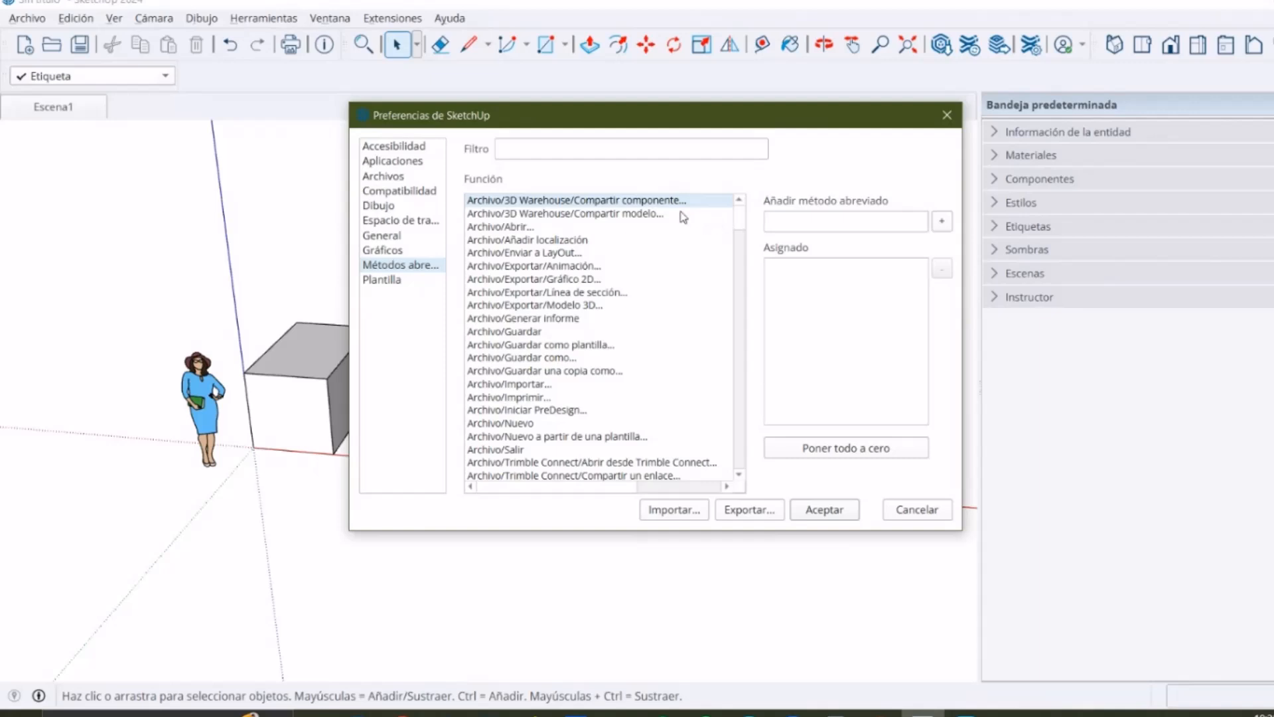
key("Down")
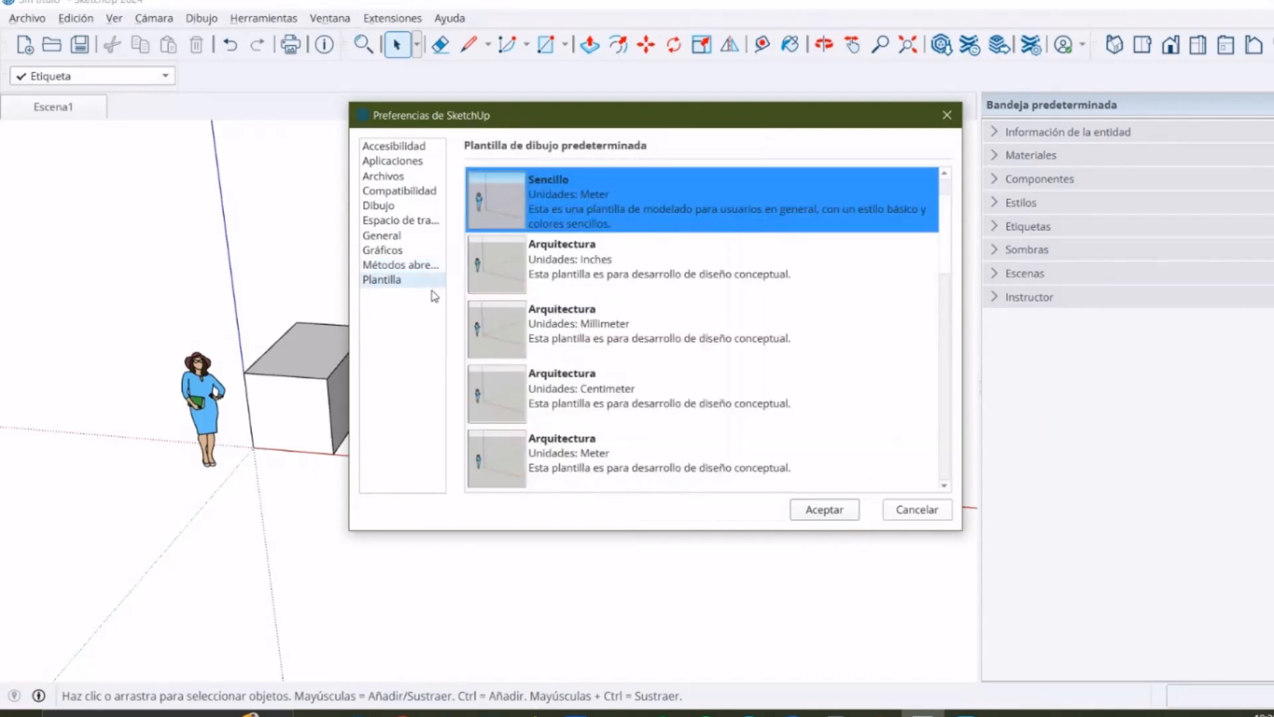
left_click(413, 266)
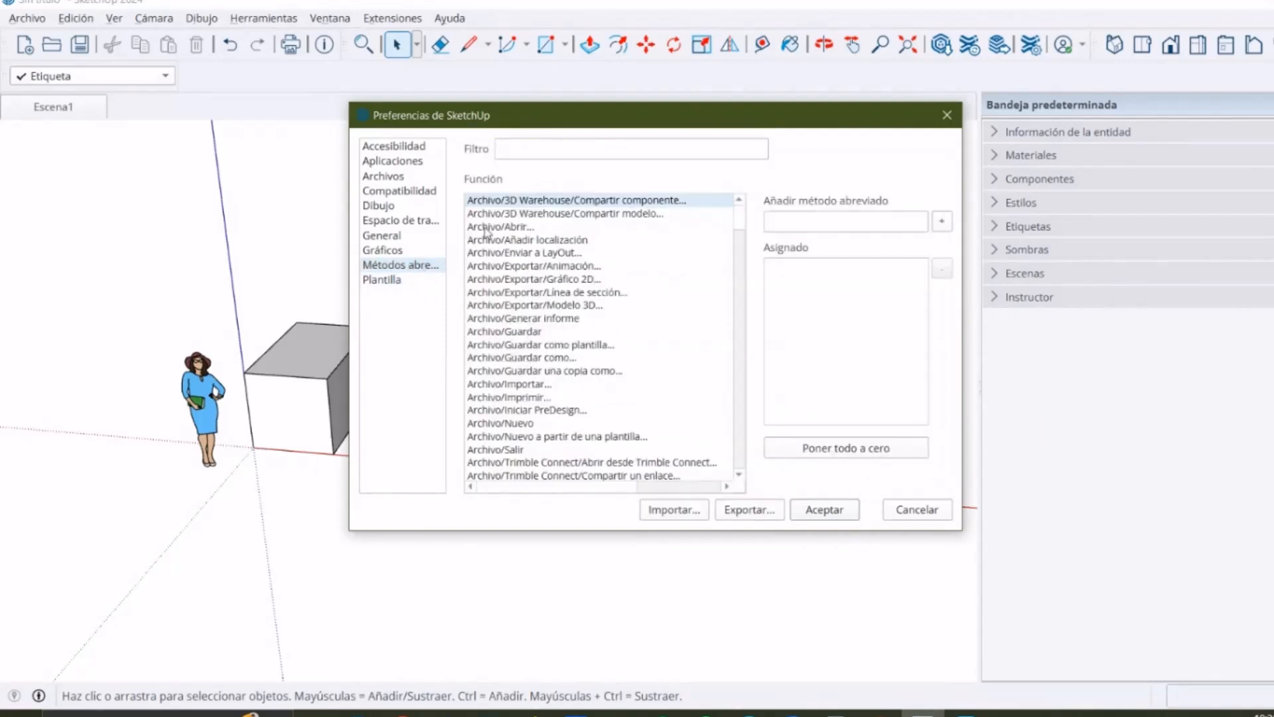
key("Down")
key("Down")
key("Down")
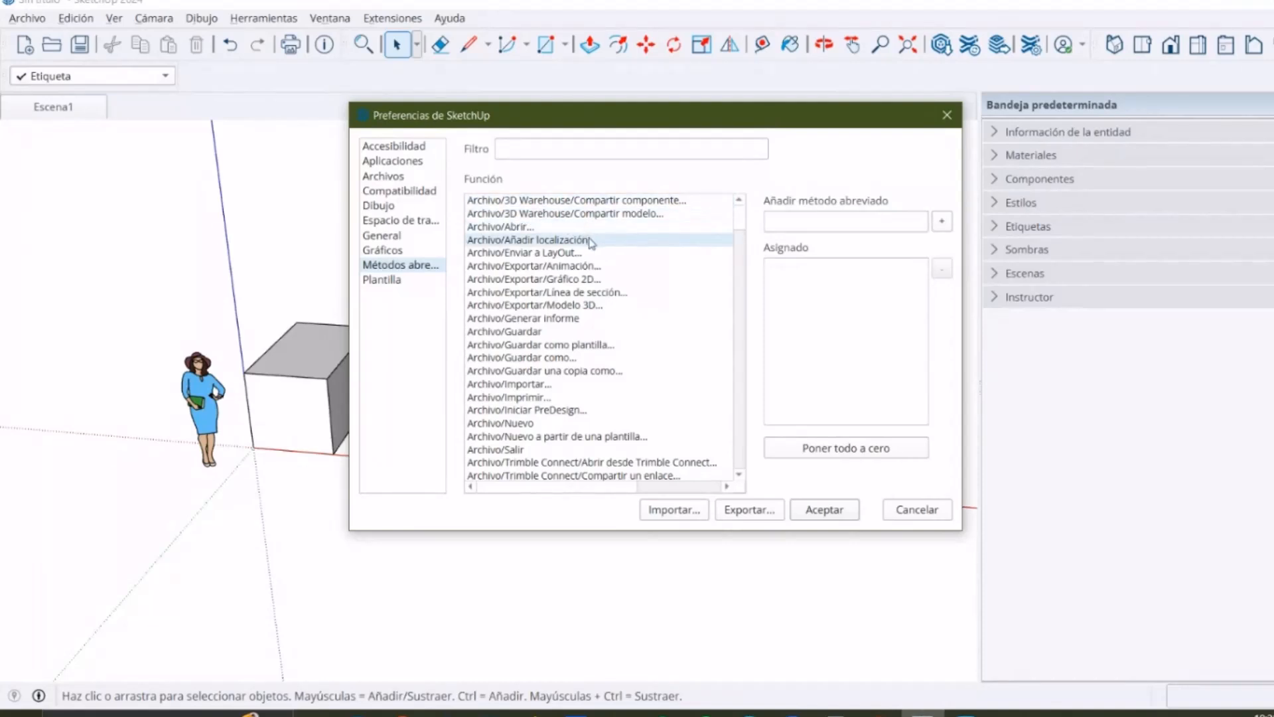
key("Down")
key("Down")
key("Down")
key("Down")
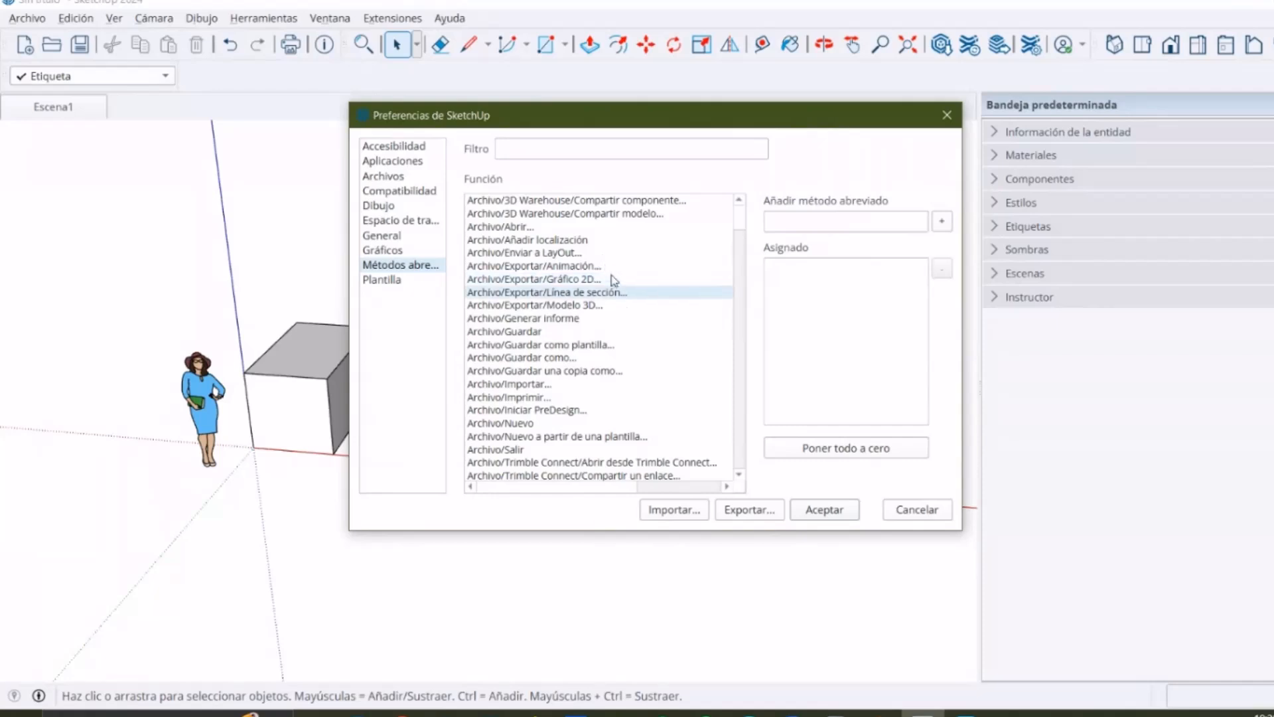
key("Down")
key("Down")
key("Down")
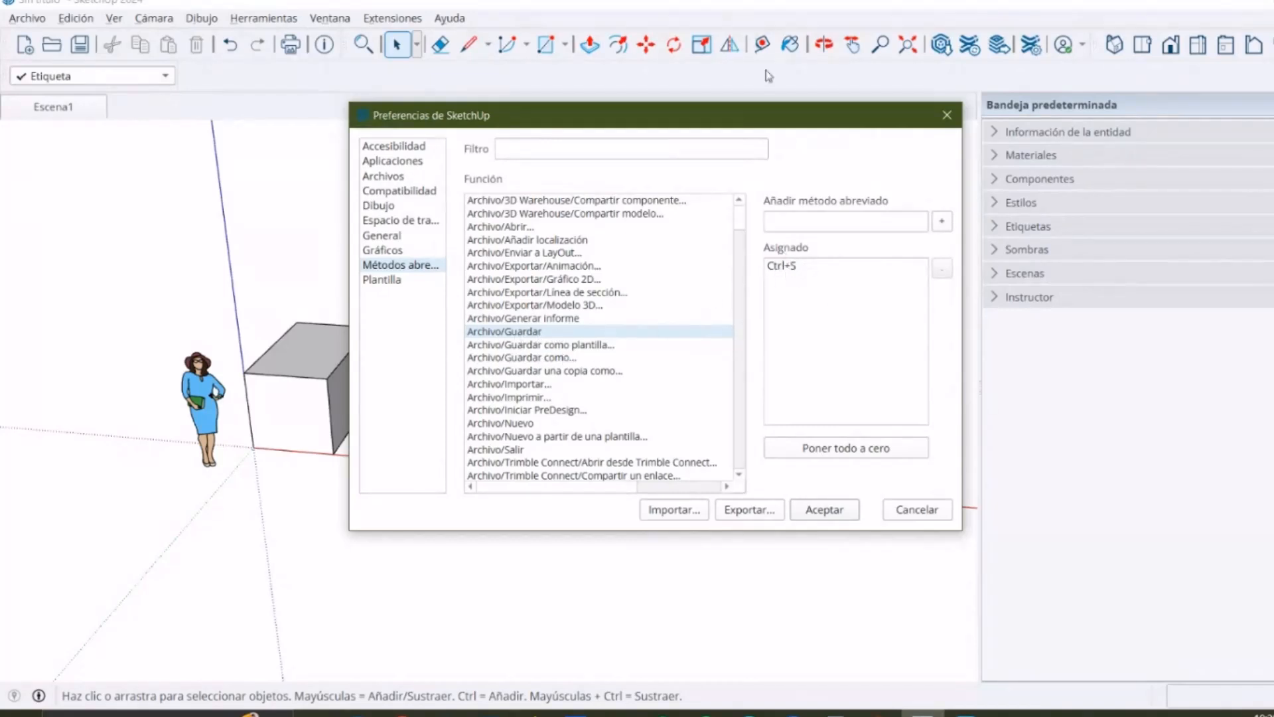
Examine the shortcut assignments of the remaining Archivo commands from Archivo/Guardar down to Archivo/Salir
left_click_drag(774, 117, 733, 122)
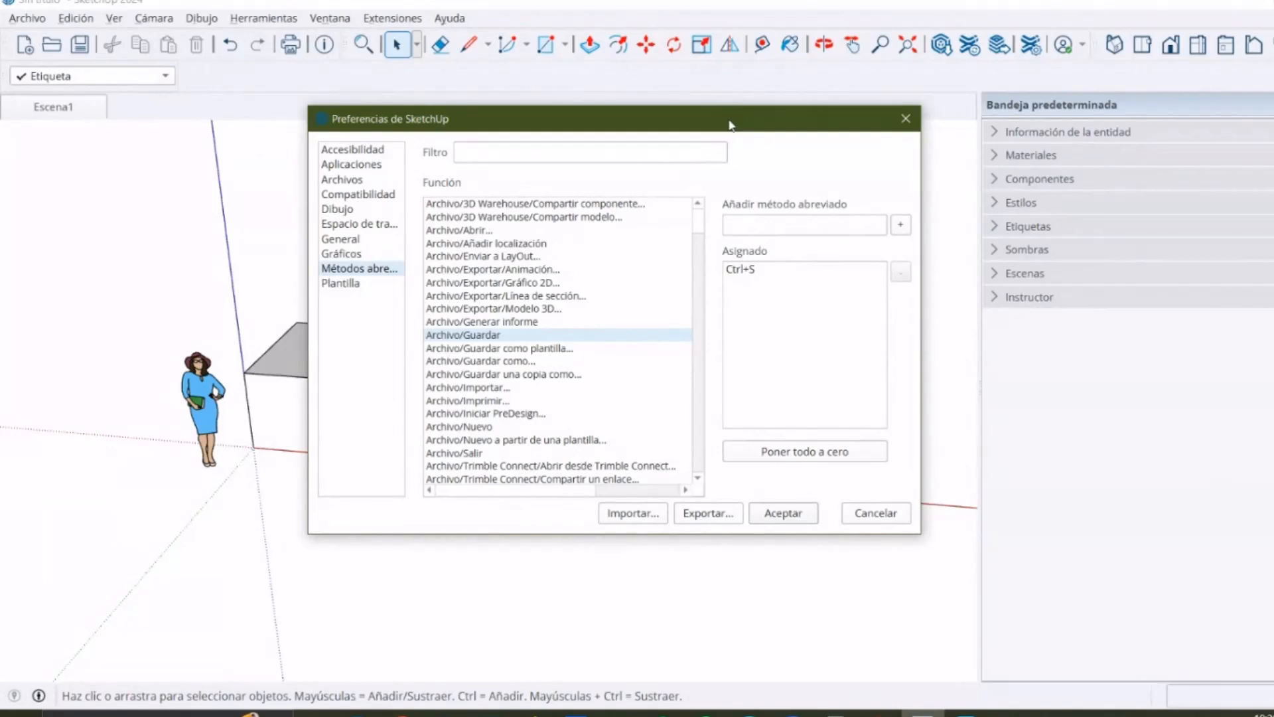
key("Down")
key("Down")
key("Down")
key("Down")
key("Down")
key("Down")
key("Down")
key("Down")
key("Down")
left_click_drag(601, 120, 576, 173)
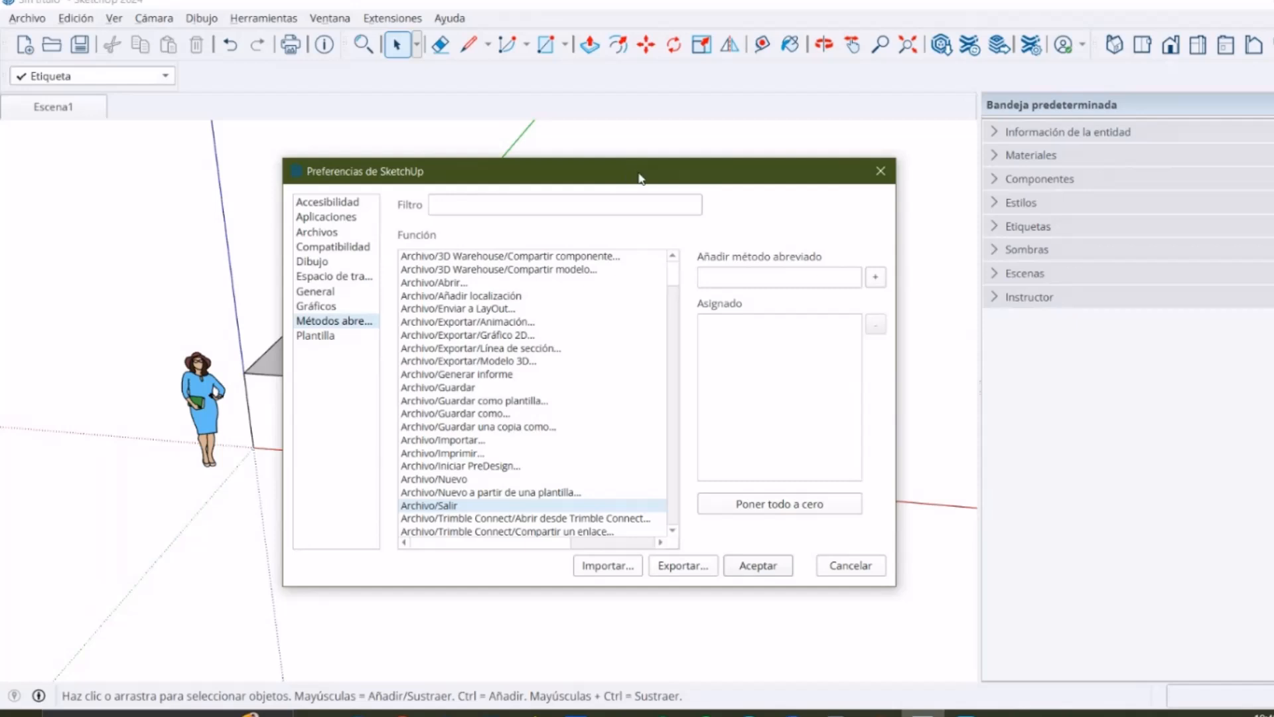
Review the remaining Archivo, Ayuda and Cámara entries in the keyboard shortcut list and close the preferences
scroll(639, 371, "down", 7)
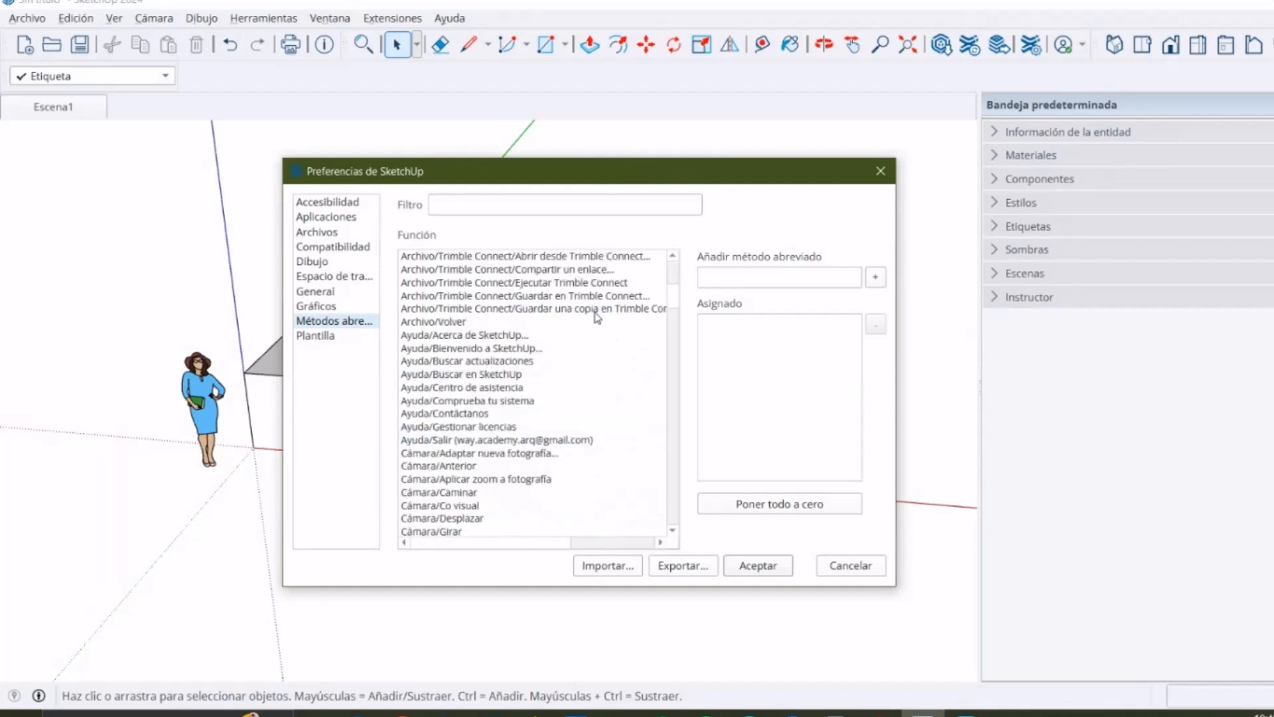
scroll(599, 319, "up", 2)
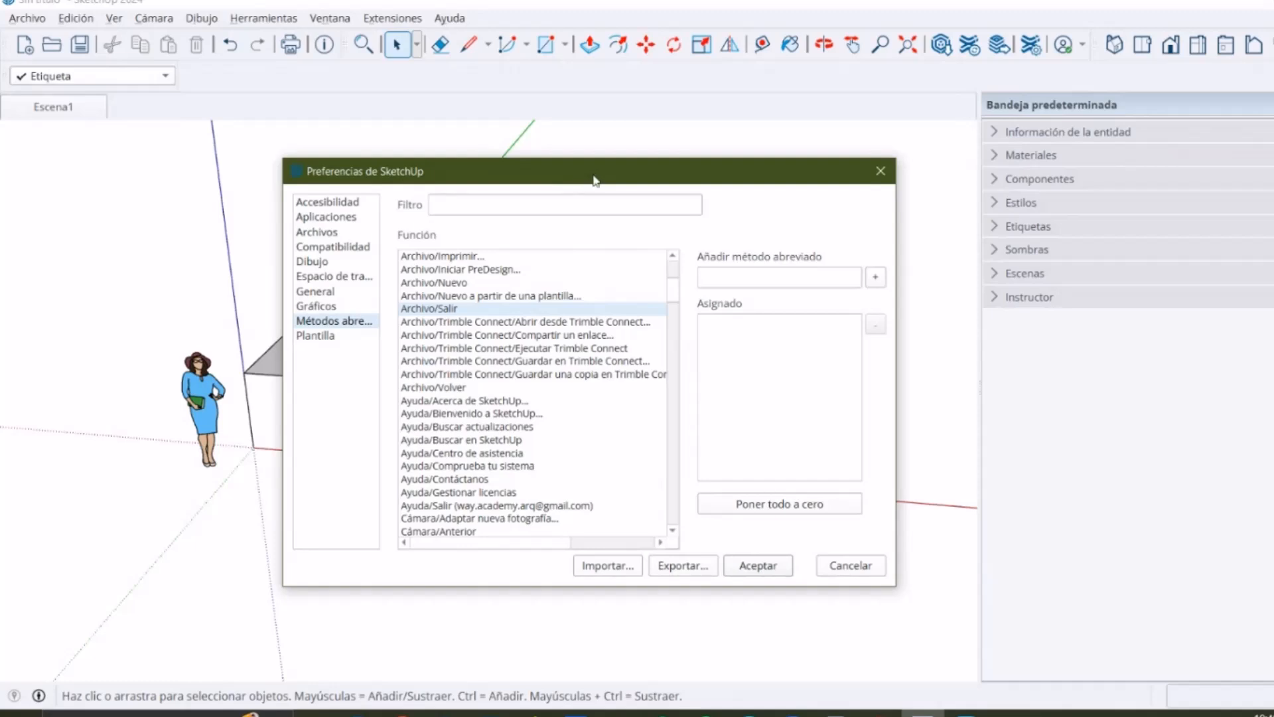
scroll(544, 385, "down", 3)
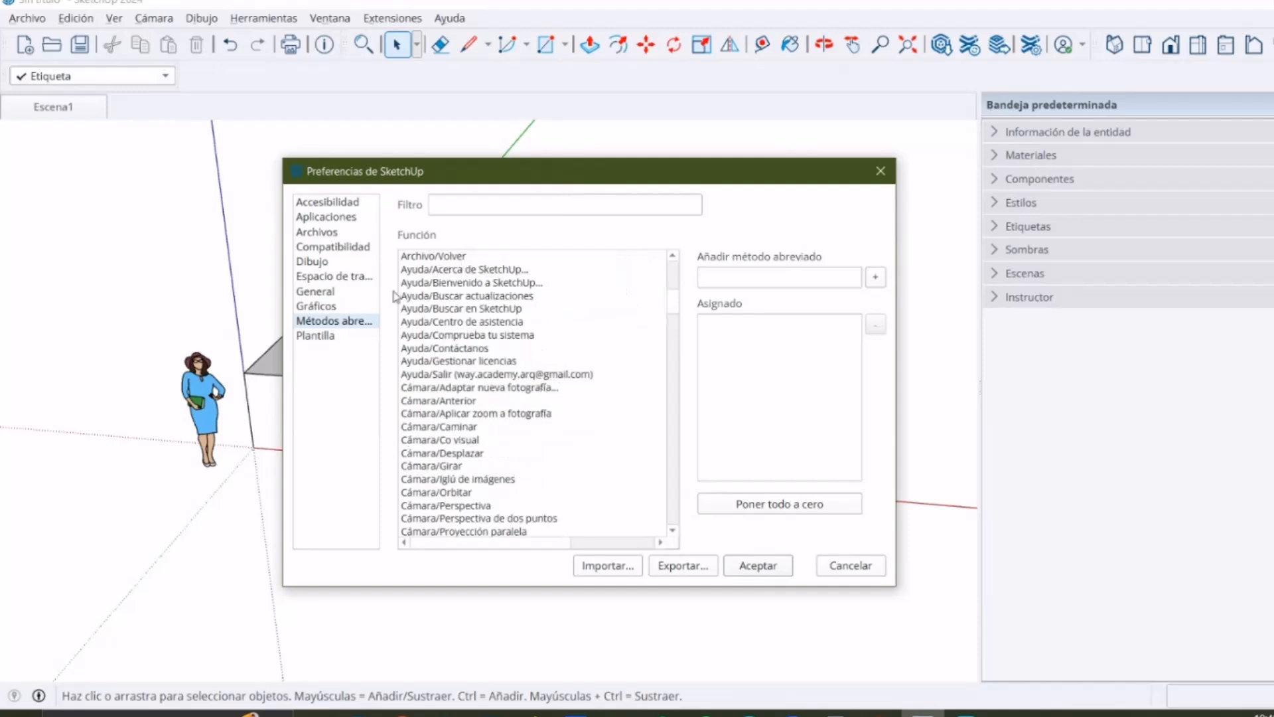
left_click_drag(817, 181, 768, 162)
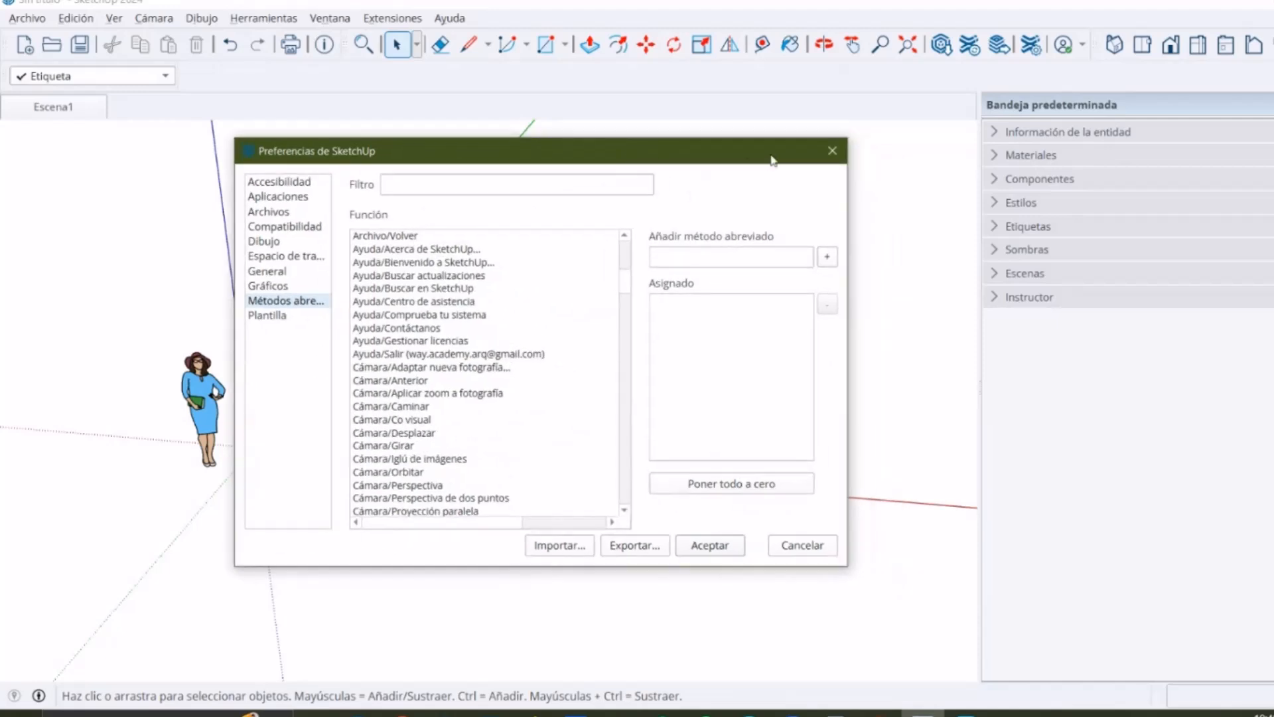
left_click(832, 154)
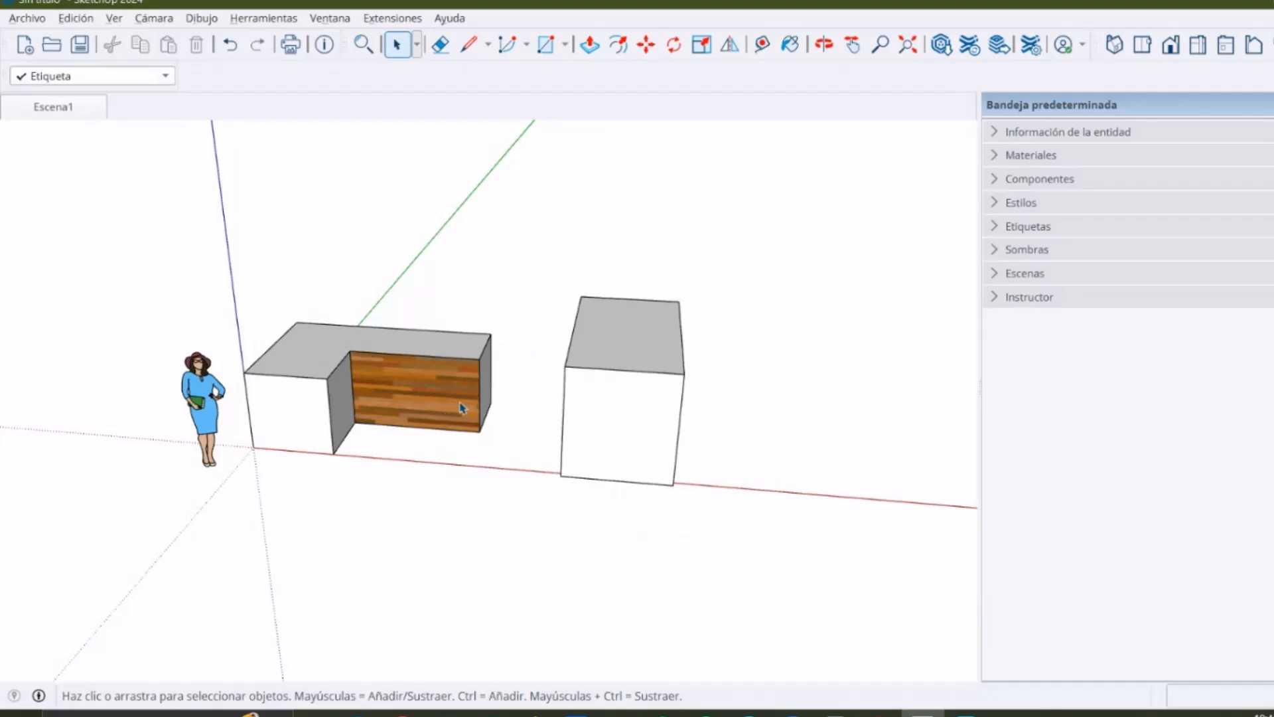
Delete the L-shaped block with the wood face and the plain box beside it
left_click(449, 380)
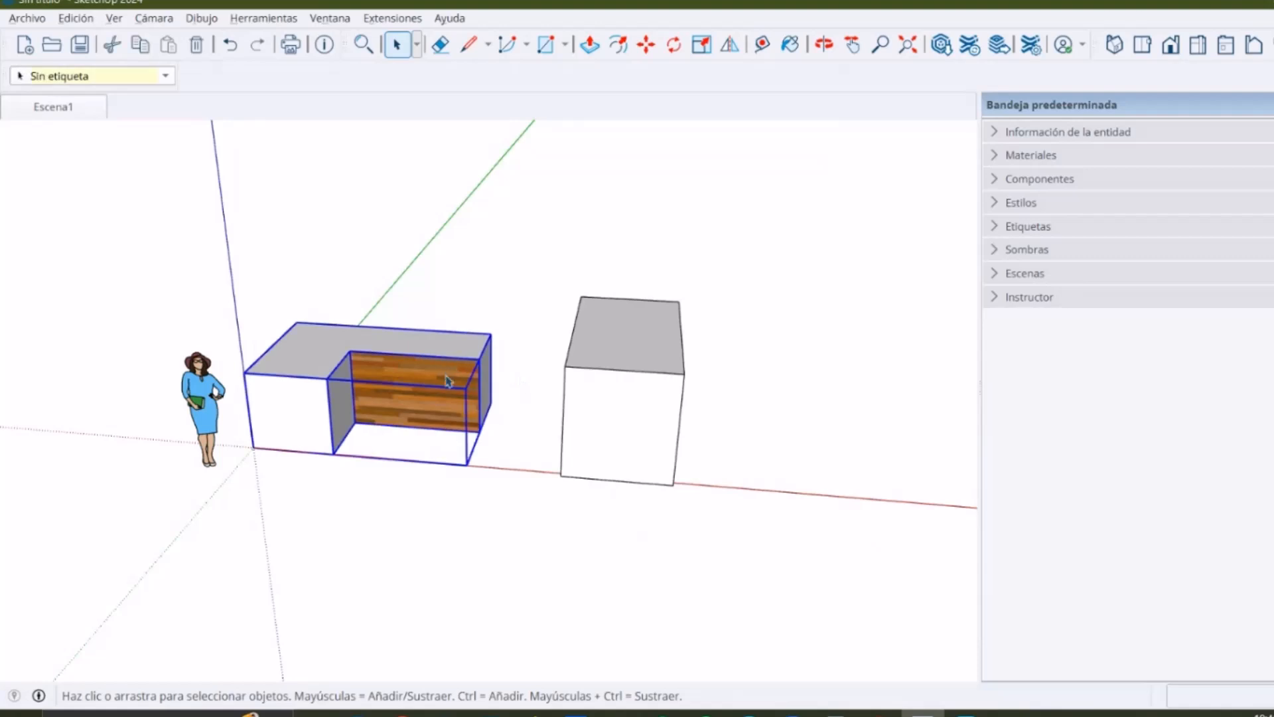
key("Delete")
left_click(582, 369)
left_click_drag(476, 229, 907, 608)
key("Delete")
Examine the empty scene around the scale figure and the axes by orbiting, zooming and panning
scroll(229, 410, "up", 3)
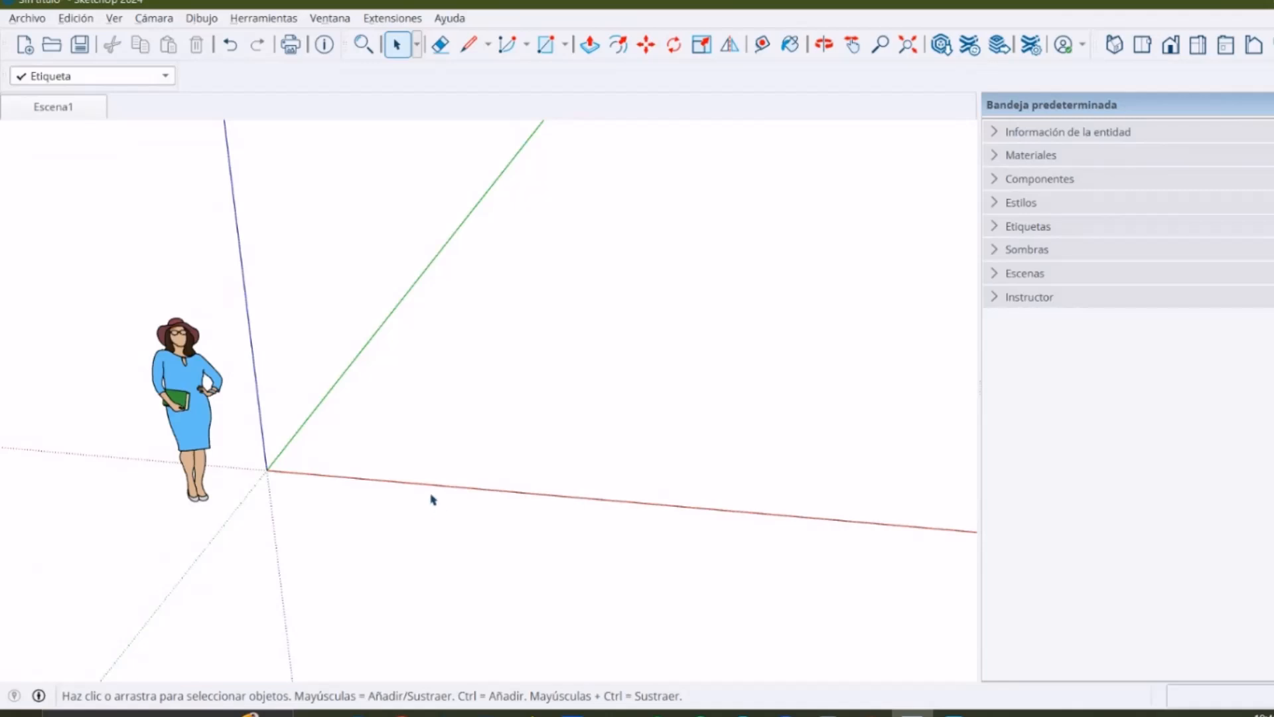
middle_click_drag(455, 469, 466, 422)
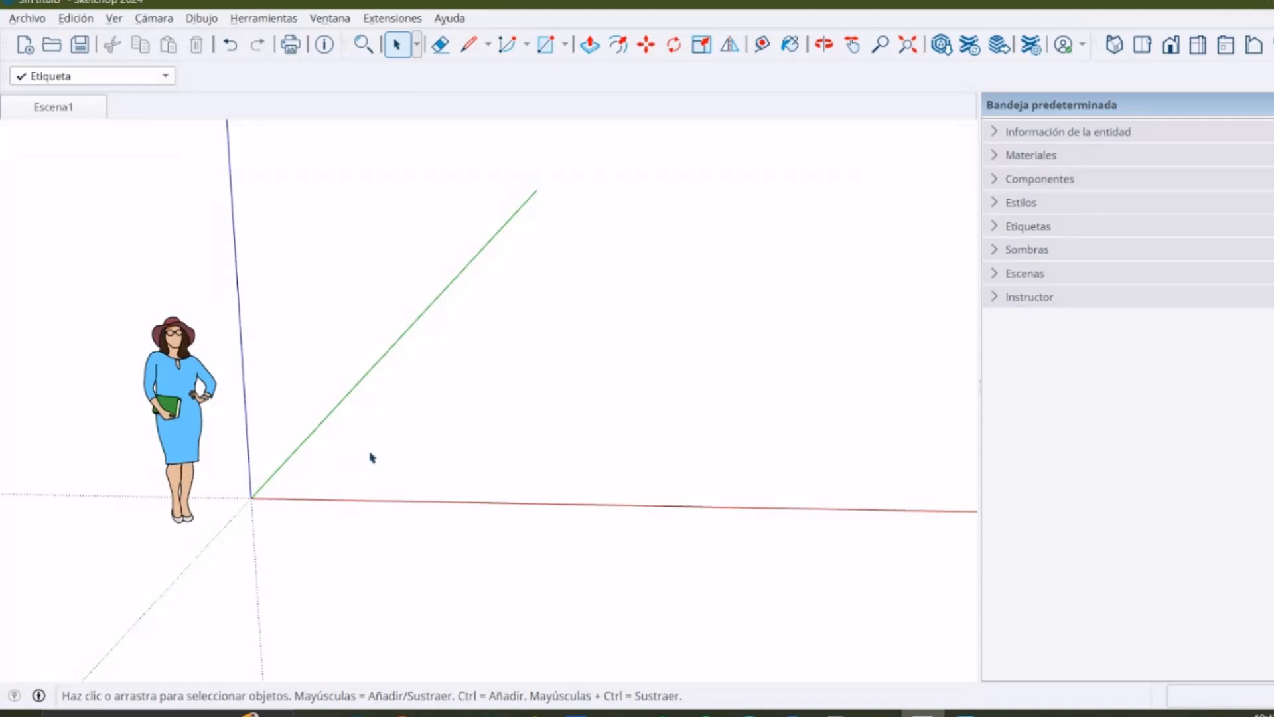
middle_click_drag(371, 444, 338, 450)
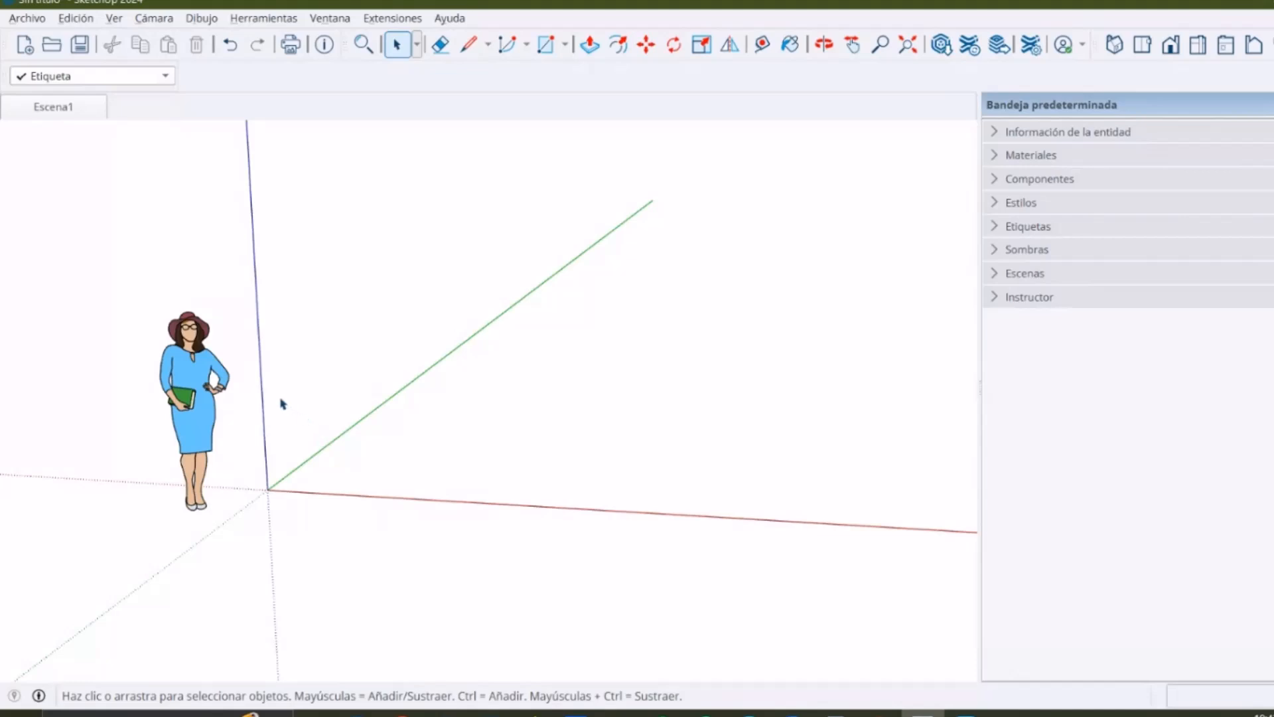
scroll(275, 379, "up", 5)
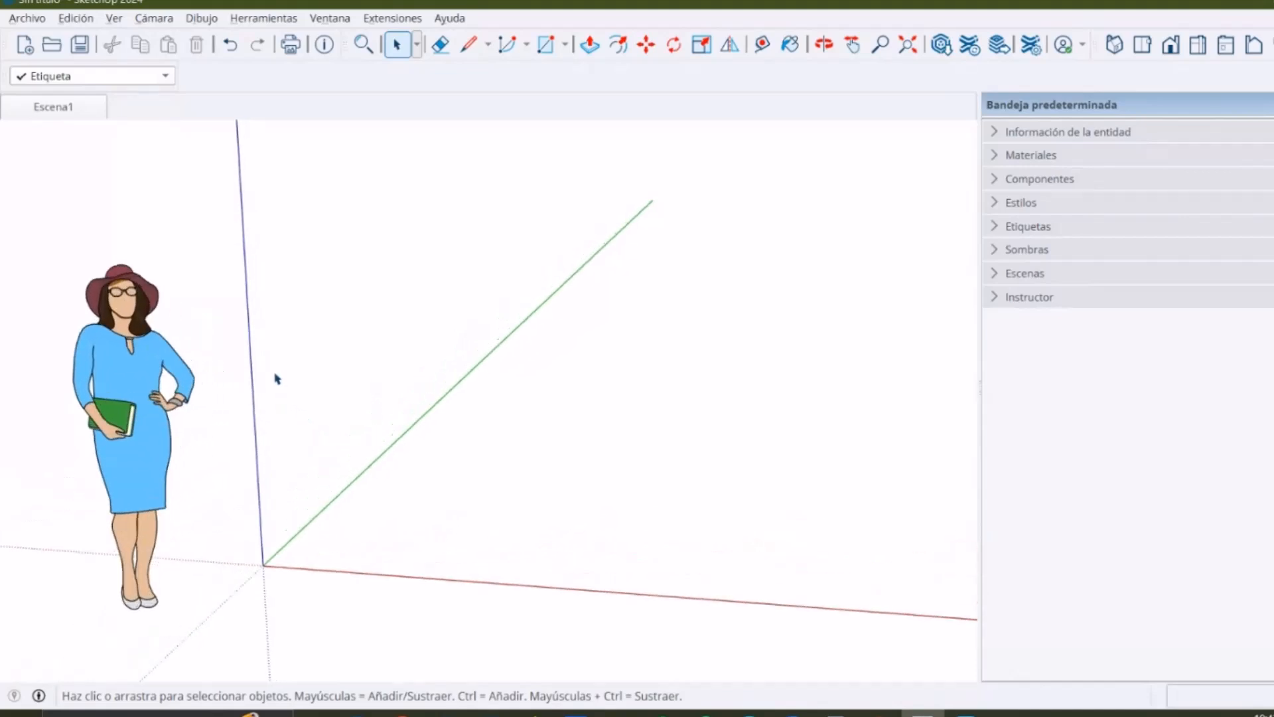
scroll(275, 378, "up", 3)
scroll(275, 378, "down", 2)
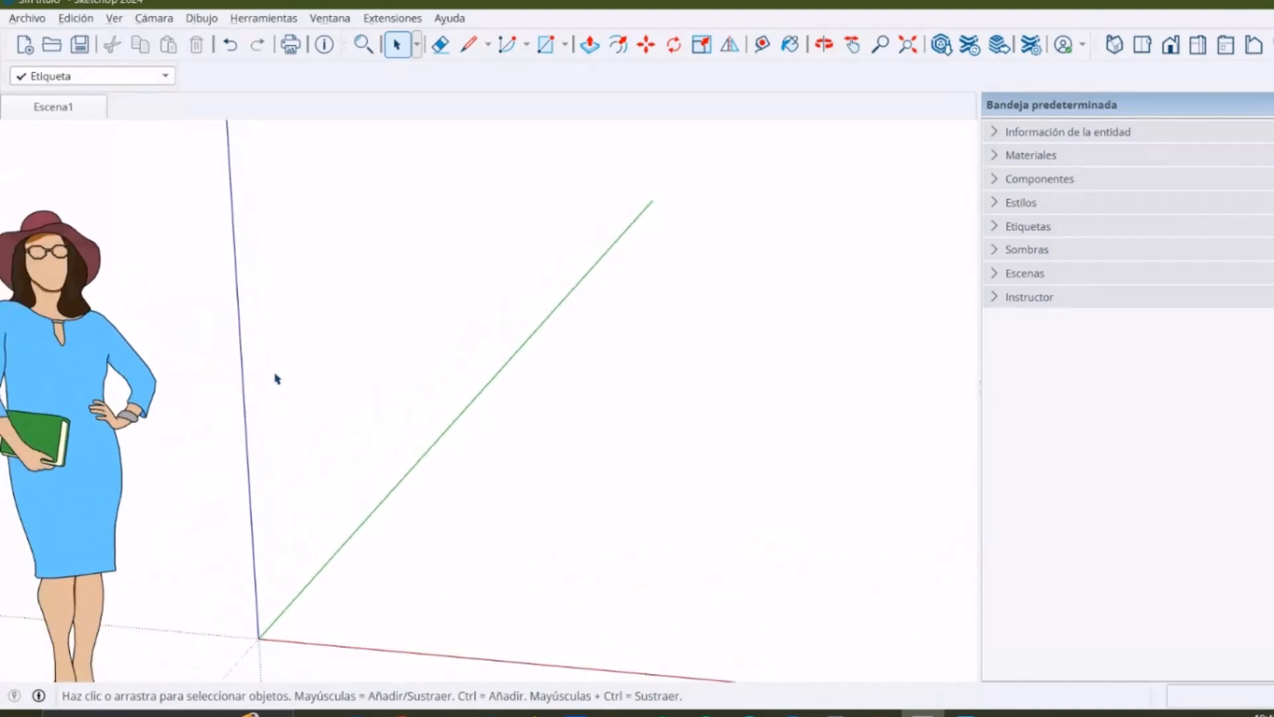
scroll(275, 379, "down", 4)
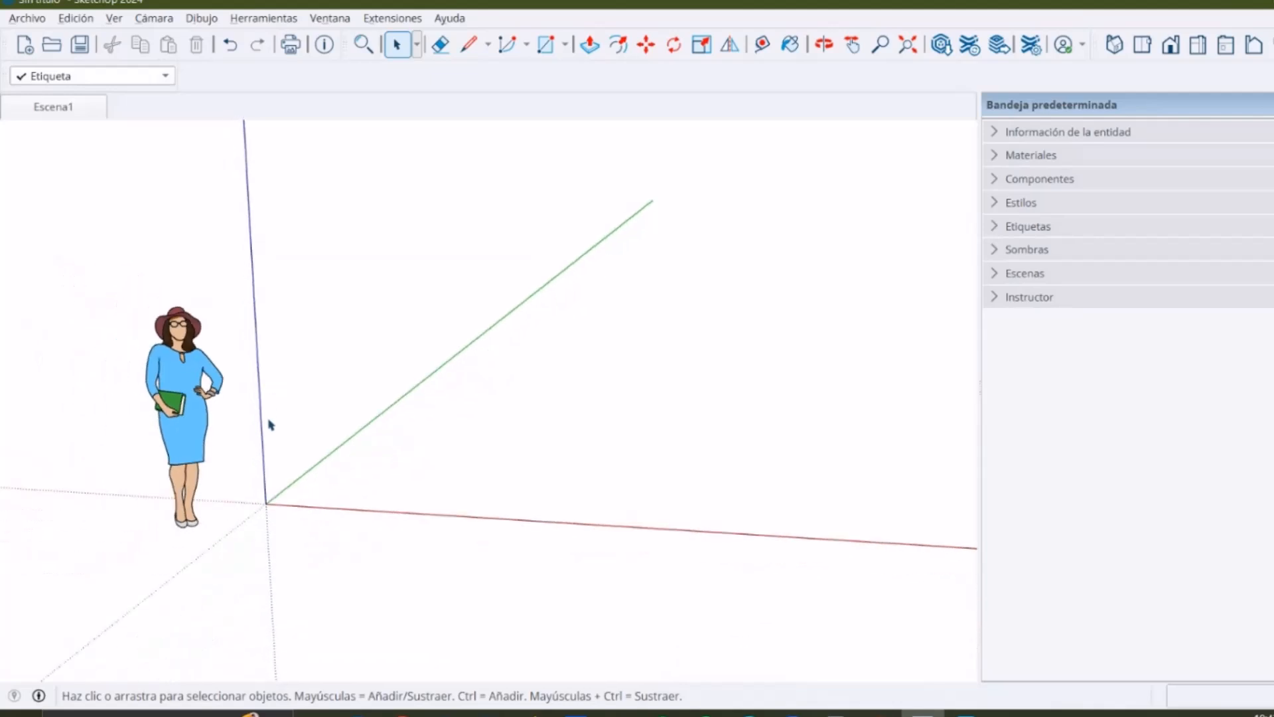
scroll(271, 426, "down", 1)
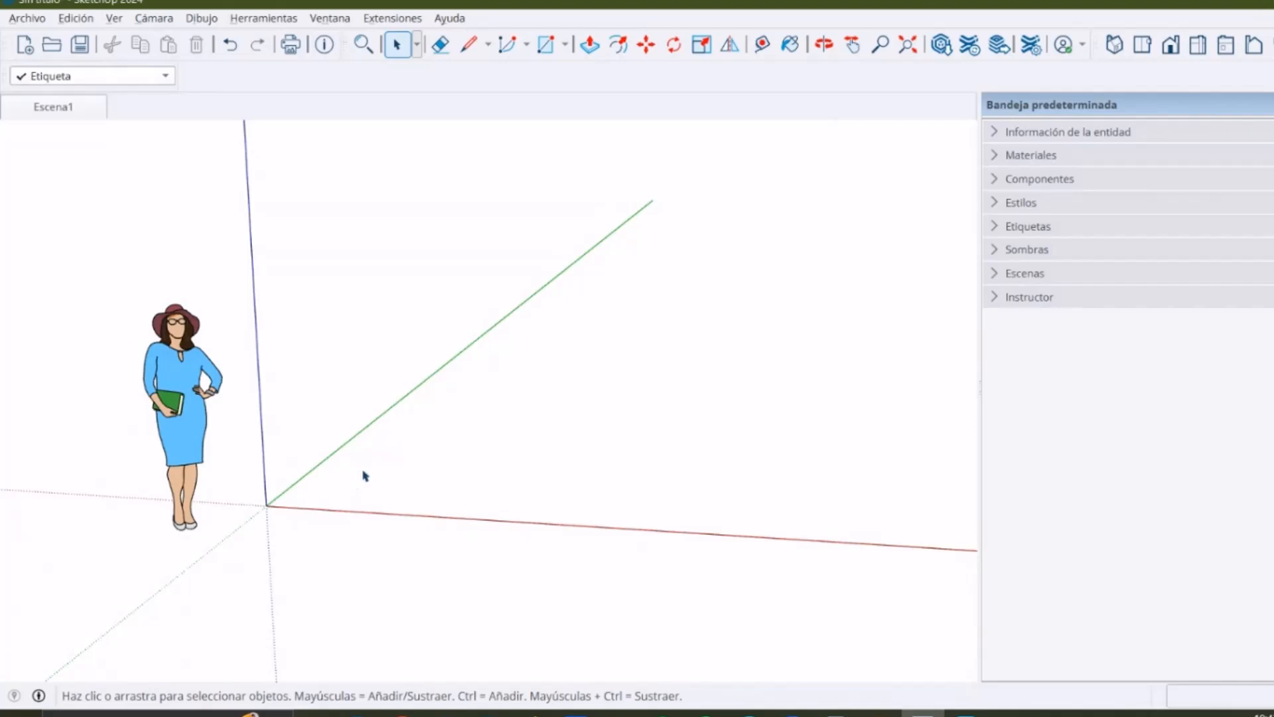
middle_click_drag(358, 469, 413, 469)
left_click_drag(413, 469, 480, 456)
key("space")
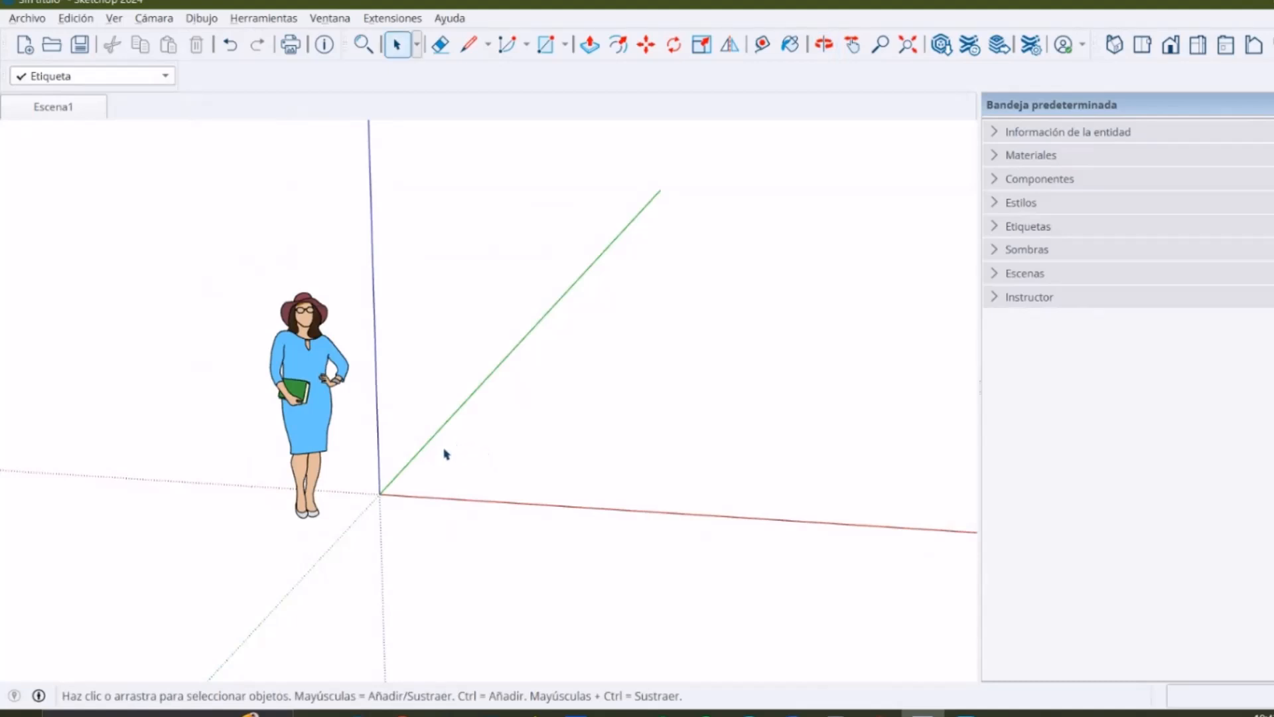
Draw a rectangle on the ground from the origin and extrude it upward with Push/Pull into a box
key("r")
left_click(380, 493)
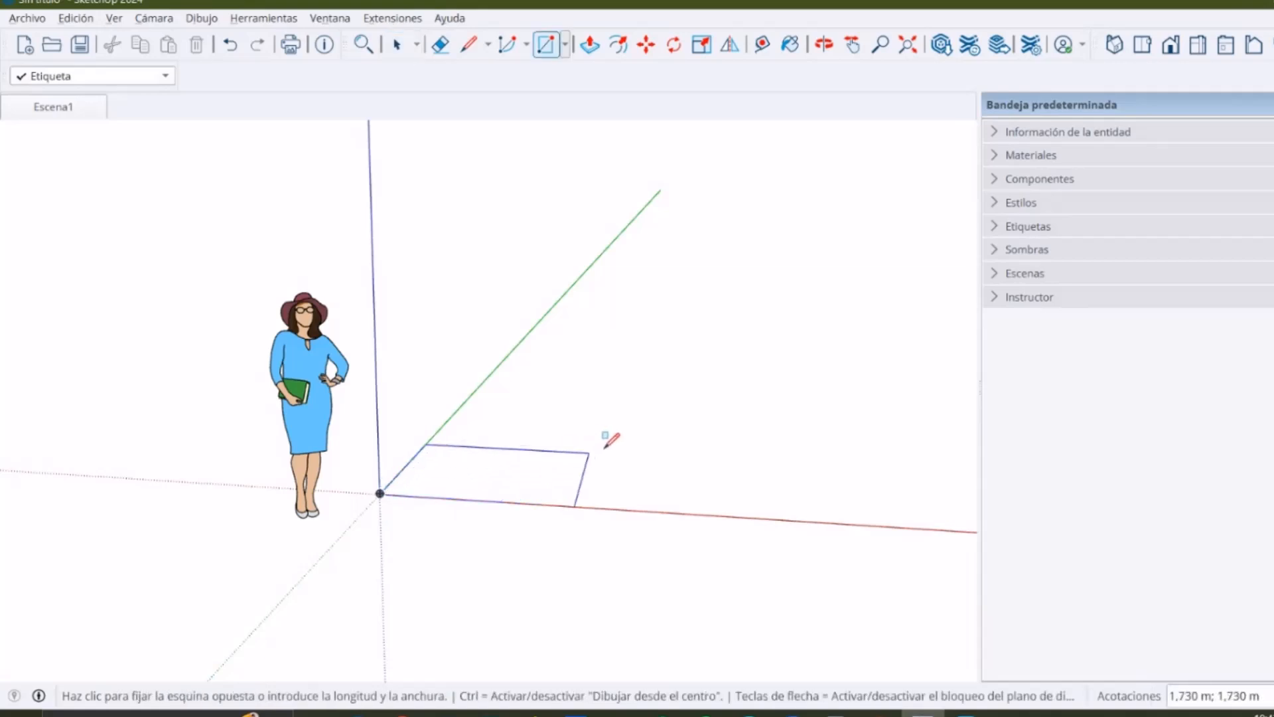
left_click(622, 410)
key("p")
left_click(518, 467)
left_click(500, 327)
Draw a rectangle about 1.54 by 1.06 m from the top face's front corner and push it partway down to form a step
mouse_move(501, 327)
middle_mouse_down()
mouse_move(490, 475)
mouse_move(531, 472)
middle_mouse_up()
key("r")
left_click(590, 466)
left_click(509, 331)
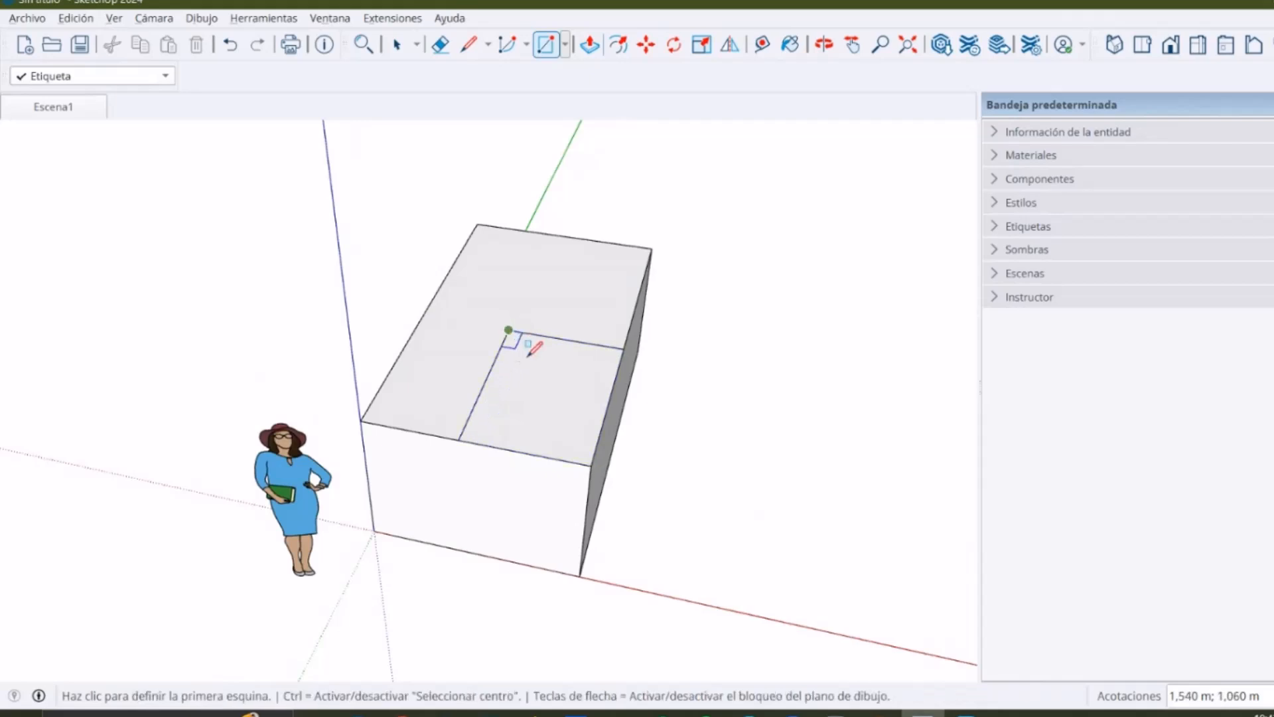
key("p")
left_click(542, 398)
left_click(522, 497)
key("space")
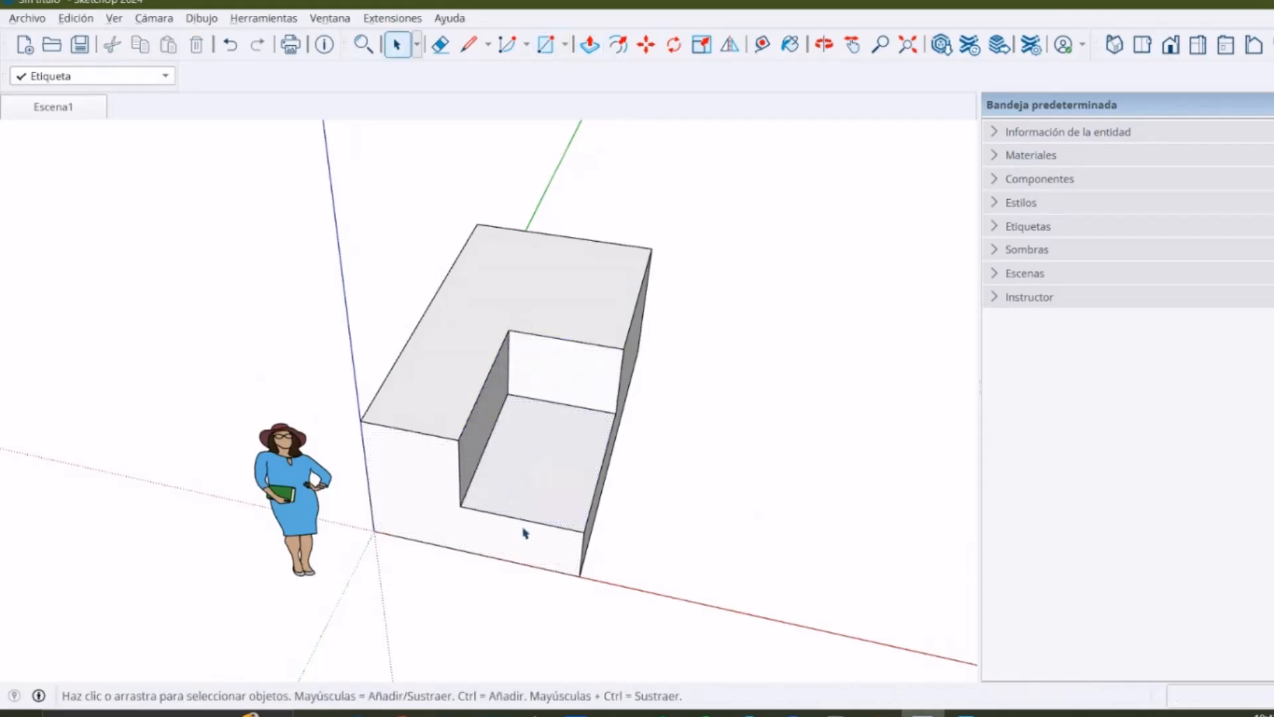
Inspect the stepped block from its sides and back, in the standard top view and in perspective
middle_click_drag(531, 551, 474, 407)
scroll(474, 408, "up", 4)
middle_click_drag(657, 383, 199, 370)
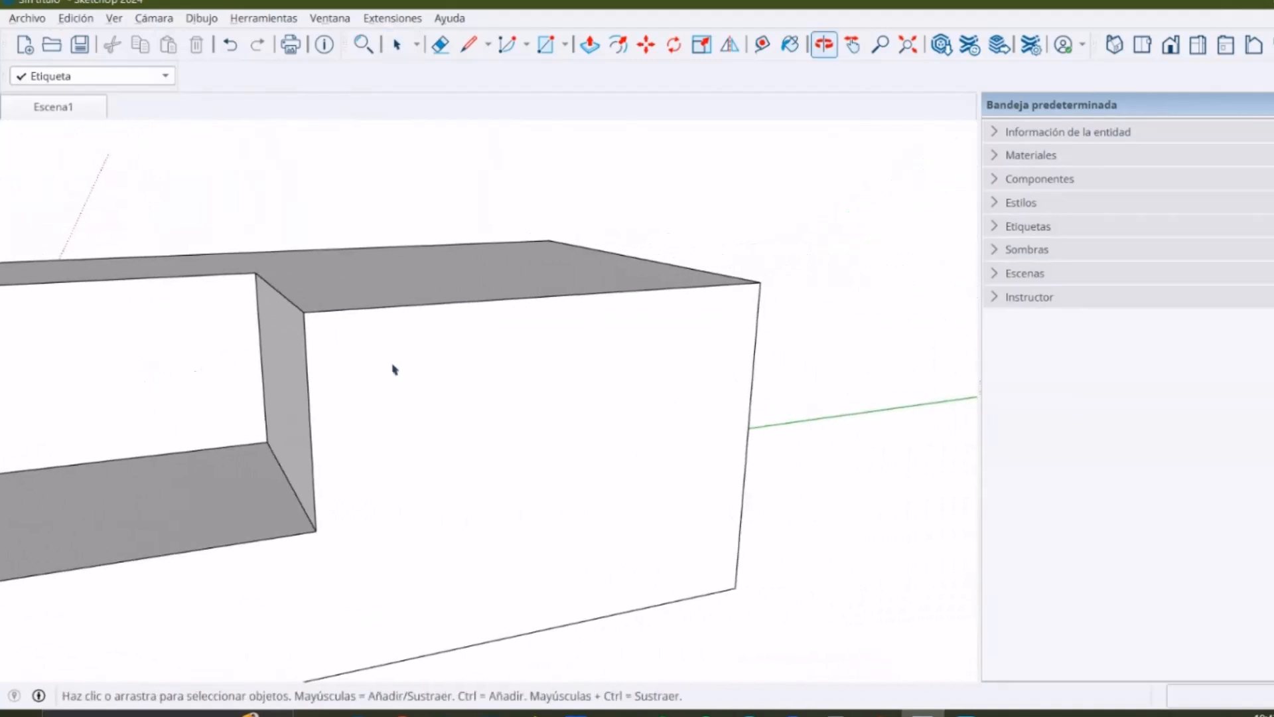
scroll(477, 418, "down", 3)
middle_click_drag(534, 403, 450, 457)
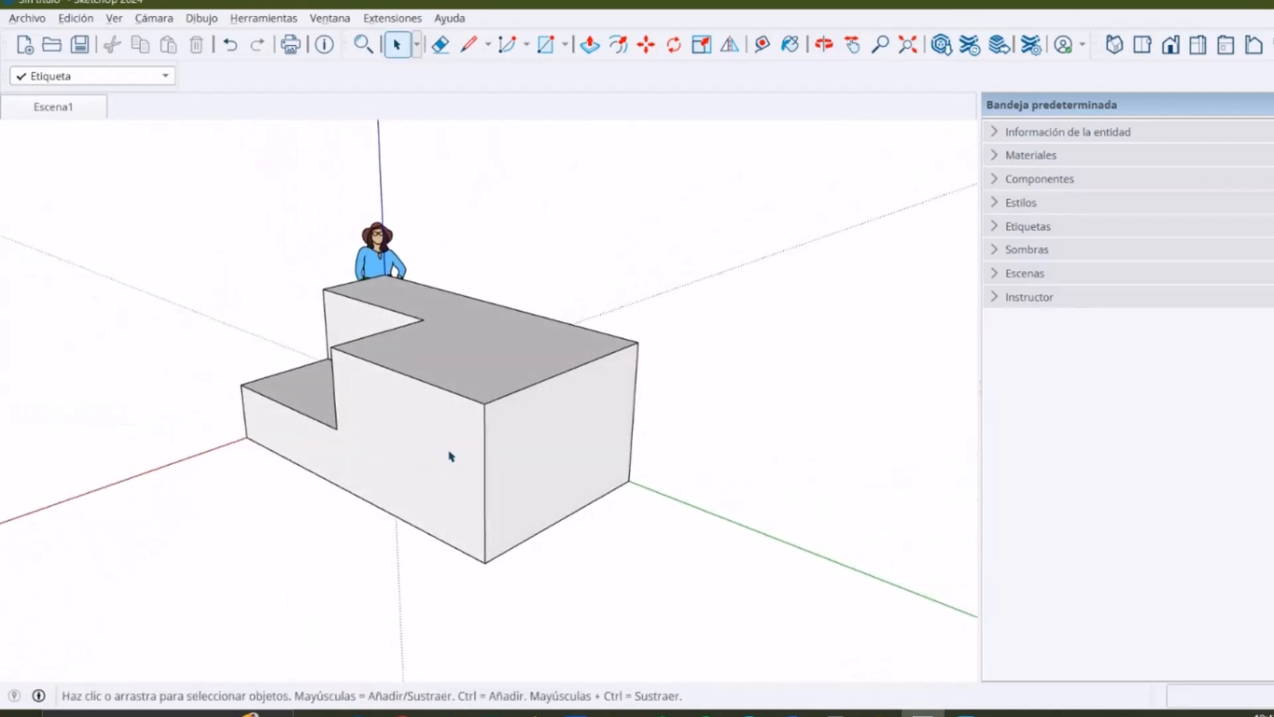
middle_click_drag(544, 511, 744, 399)
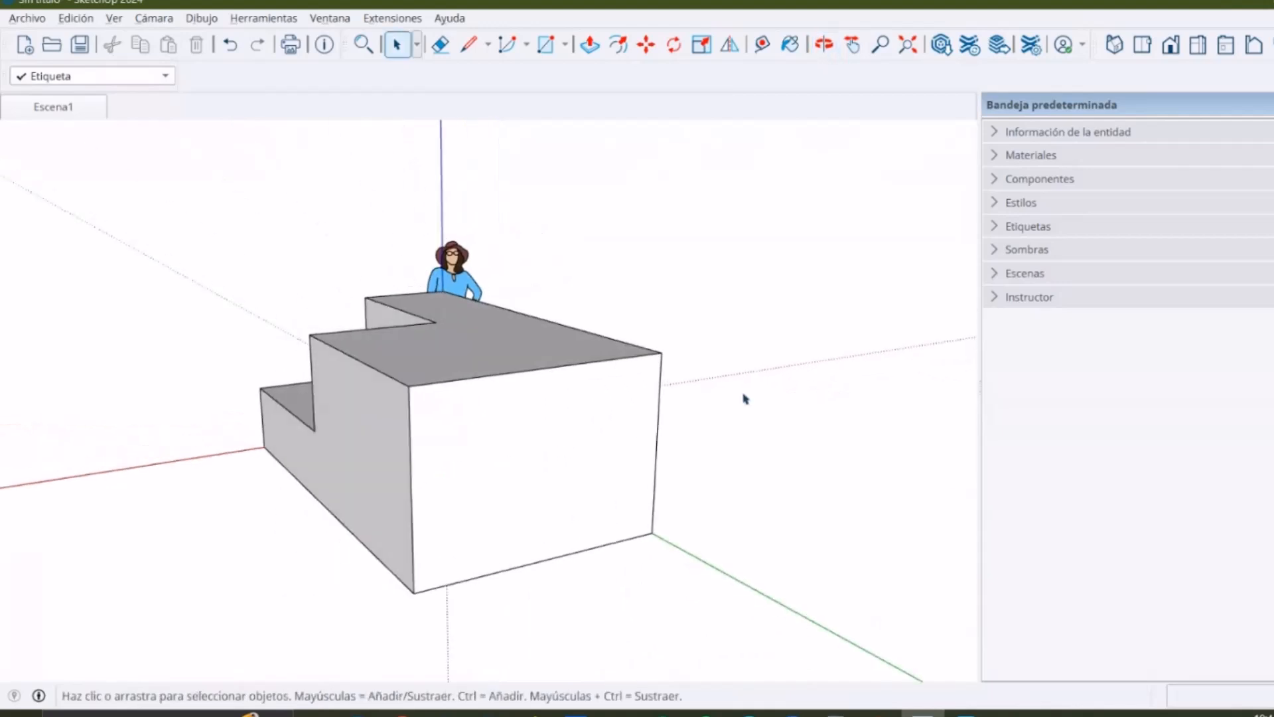
middle_click_drag(625, 334, 689, 423)
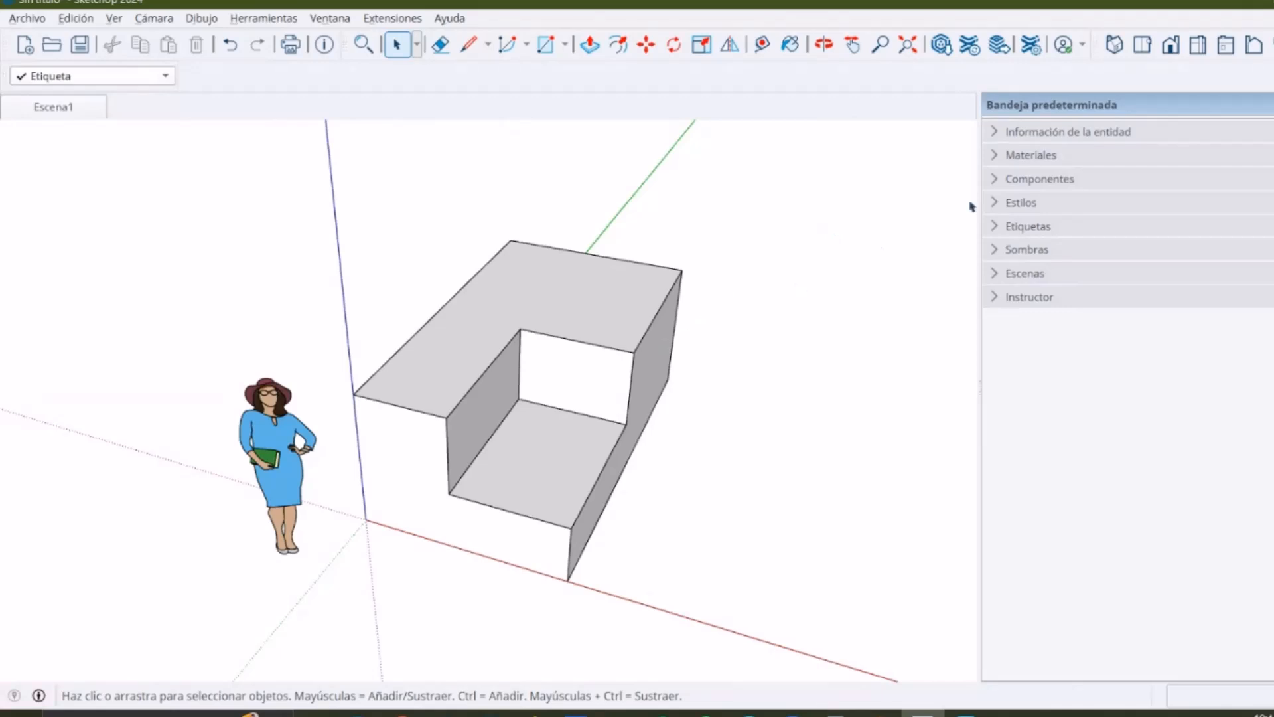
left_click(1144, 46)
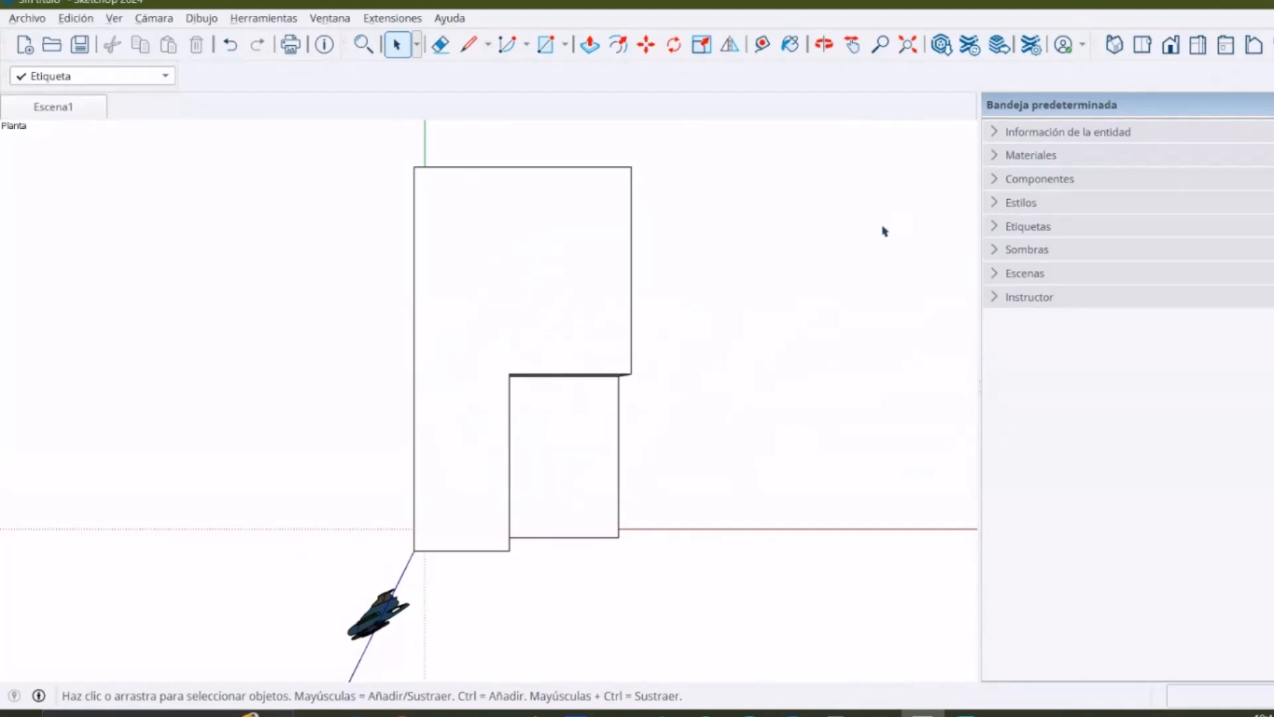
middle_click_drag(551, 335, 559, 380)
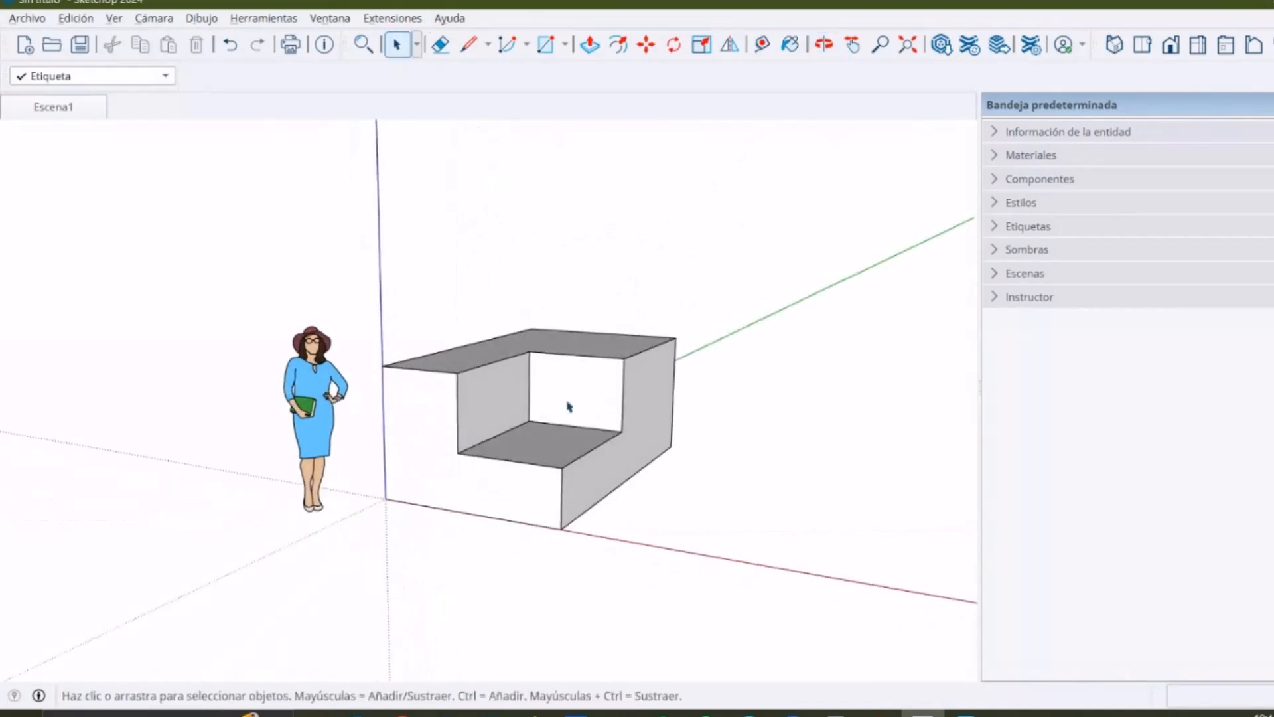
Draw a rectangle on the top face against its rear edge and push it down to cut a notch
middle_click_drag(580, 430, 575, 199)
scroll(597, 206, "up", 2)
scroll(617, 213, "down", 1)
scroll(615, 214, "up", 1)
key("r")
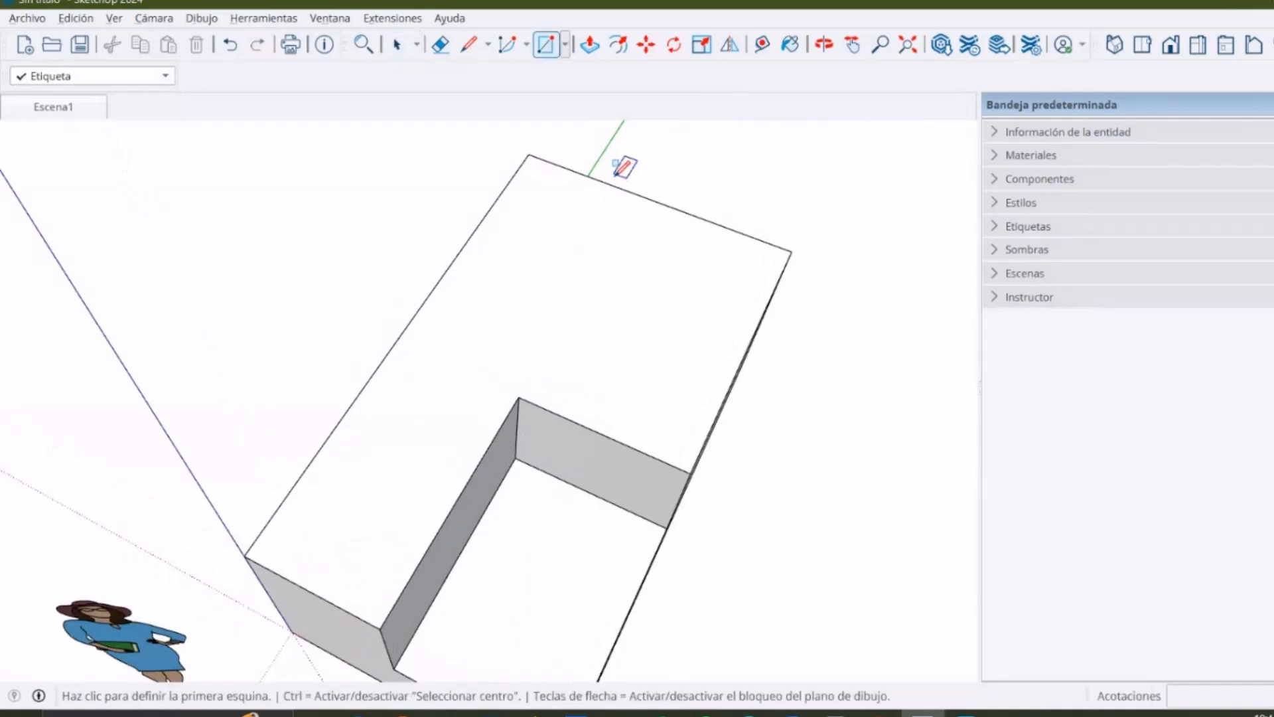
left_click(615, 188)
left_click(691, 307)
key("p")
left_click(659, 266)
middle_click_drag(665, 285, 492, 405)
middle_click_drag(492, 460, 631, 498)
left_click(543, 475)
Select the whole block with a left-to-right window enclosing it, and clear the selection
middle_click_drag(508, 424, 475, 396)
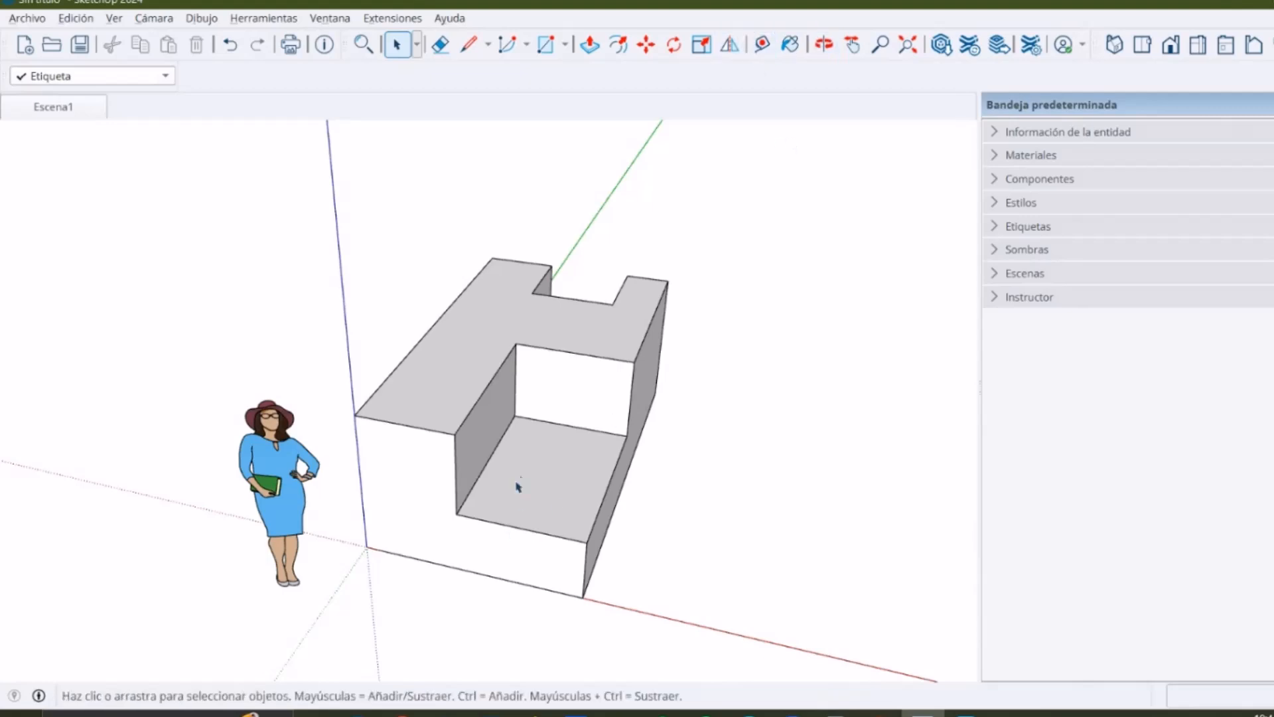
scroll(521, 462, "down", 2)
middle_click_drag(596, 498, 550, 416)
left_click_drag(347, 199, 727, 579)
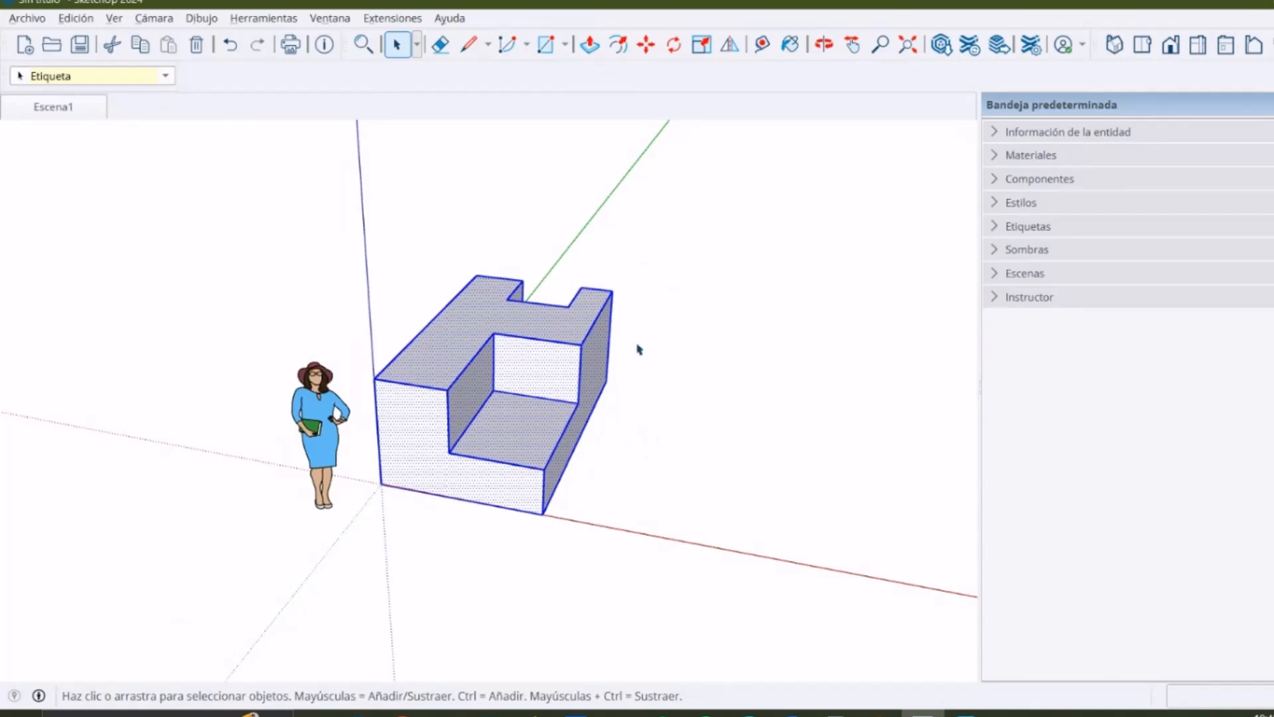
left_click(657, 283)
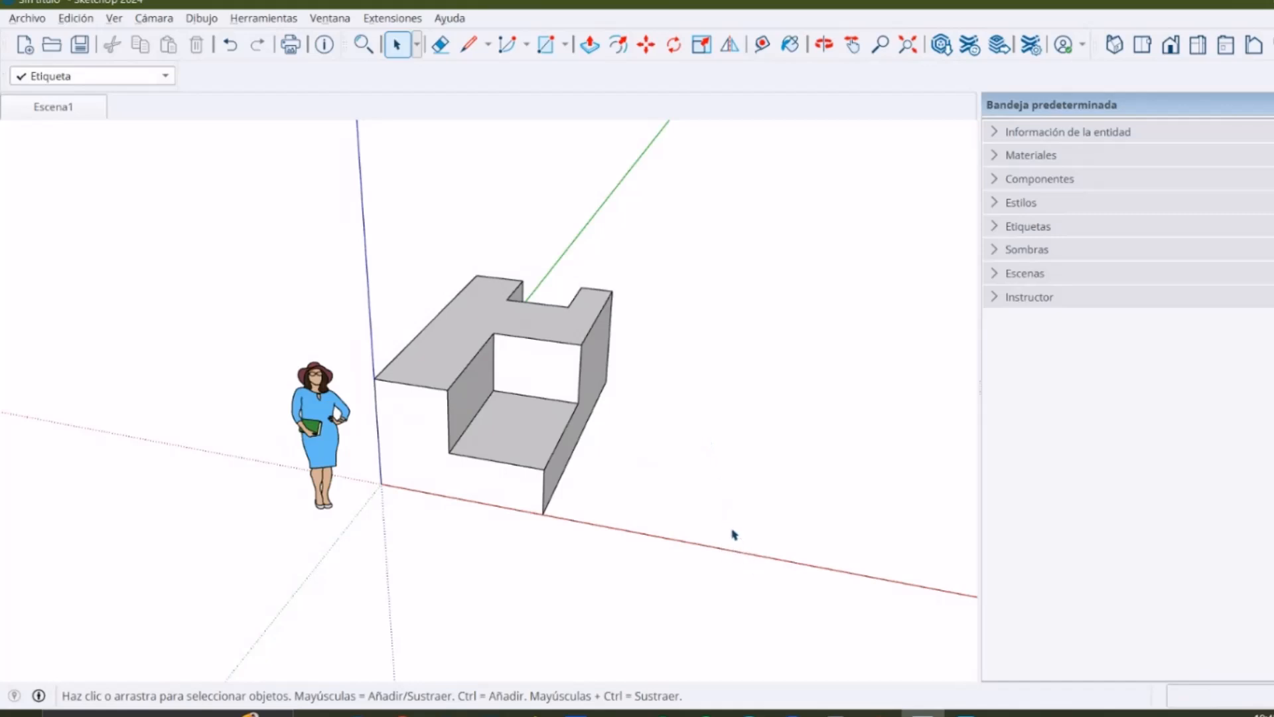
Select the whole block with a right-to-left crossing window
left_click_drag(724, 540, 428, 184)
left_click_drag(427, 184, 428, 184)
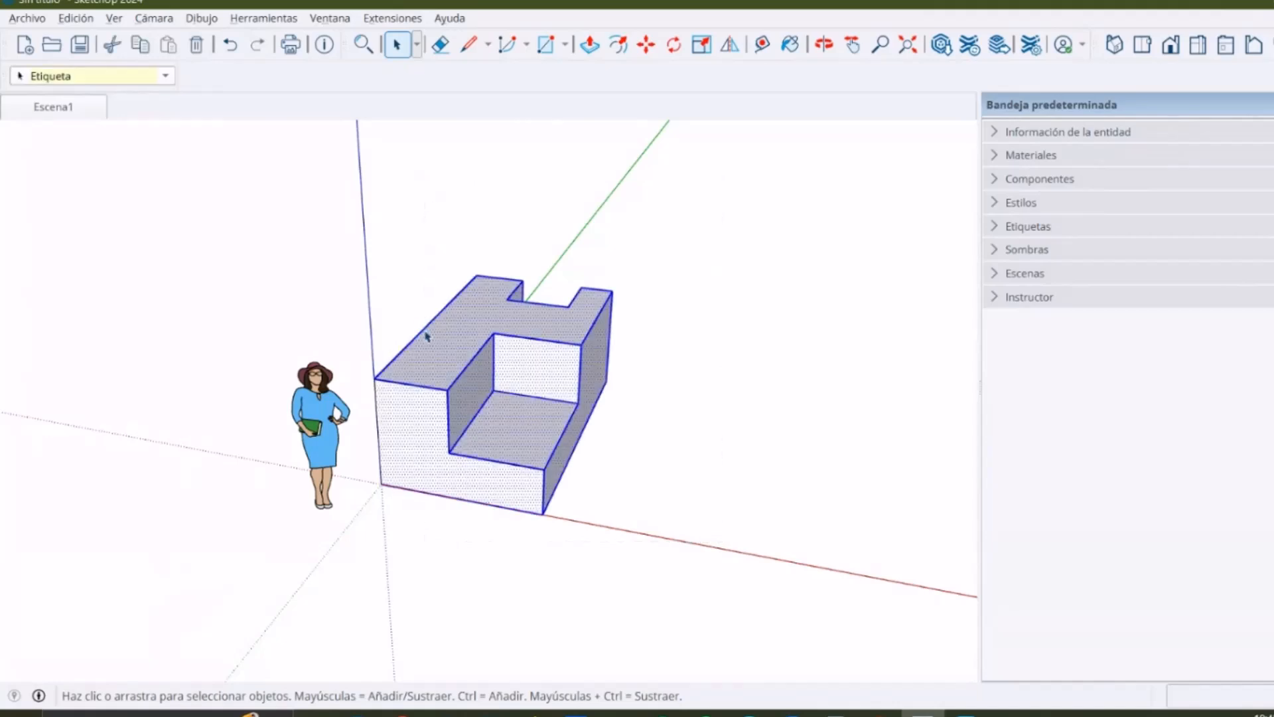
scroll(427, 384, "up", 1)
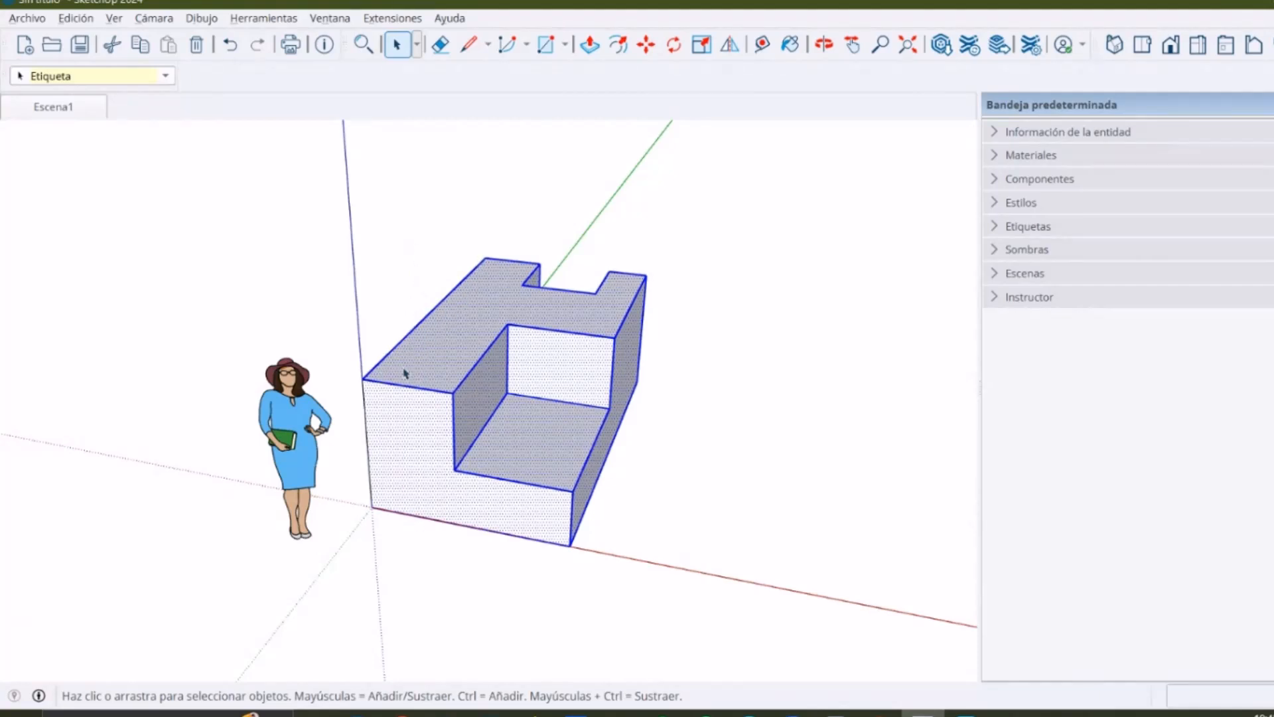
scroll(442, 383, "down", 2)
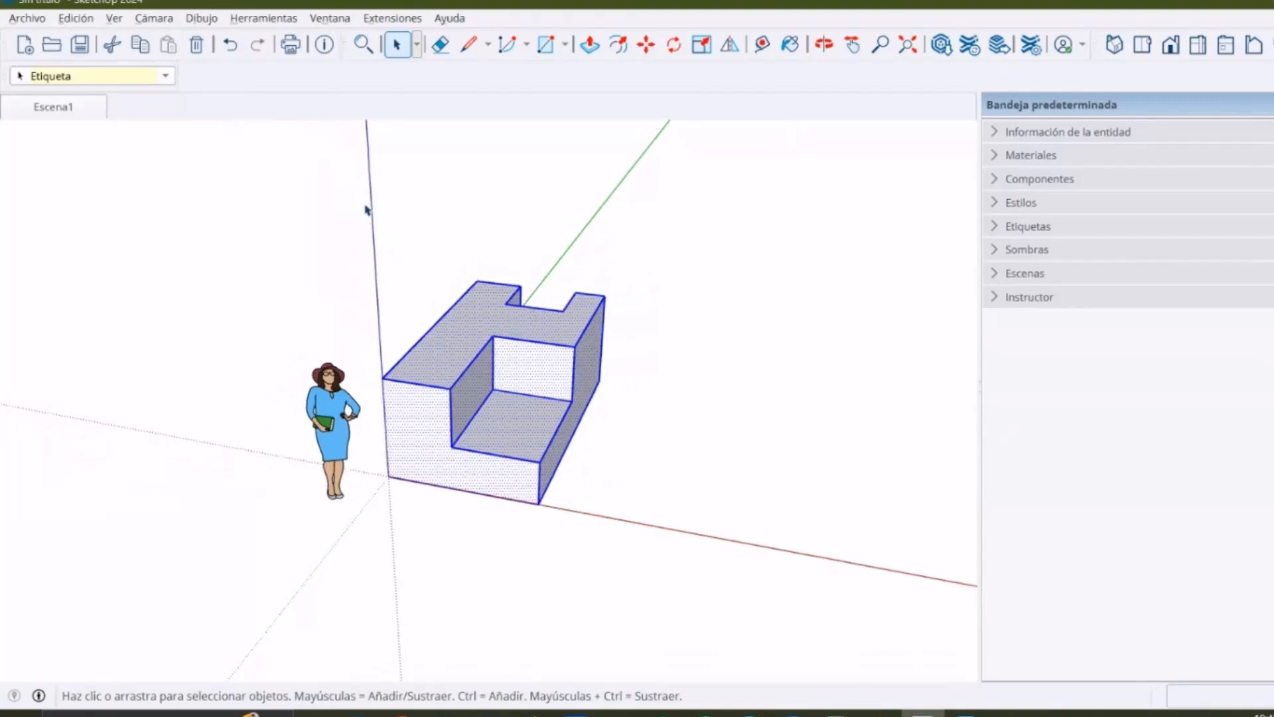
Select only the parts enclosed by a left-to-right window over part of the block, and replace that selection with the lower step face
left_click_drag(353, 174, 566, 521)
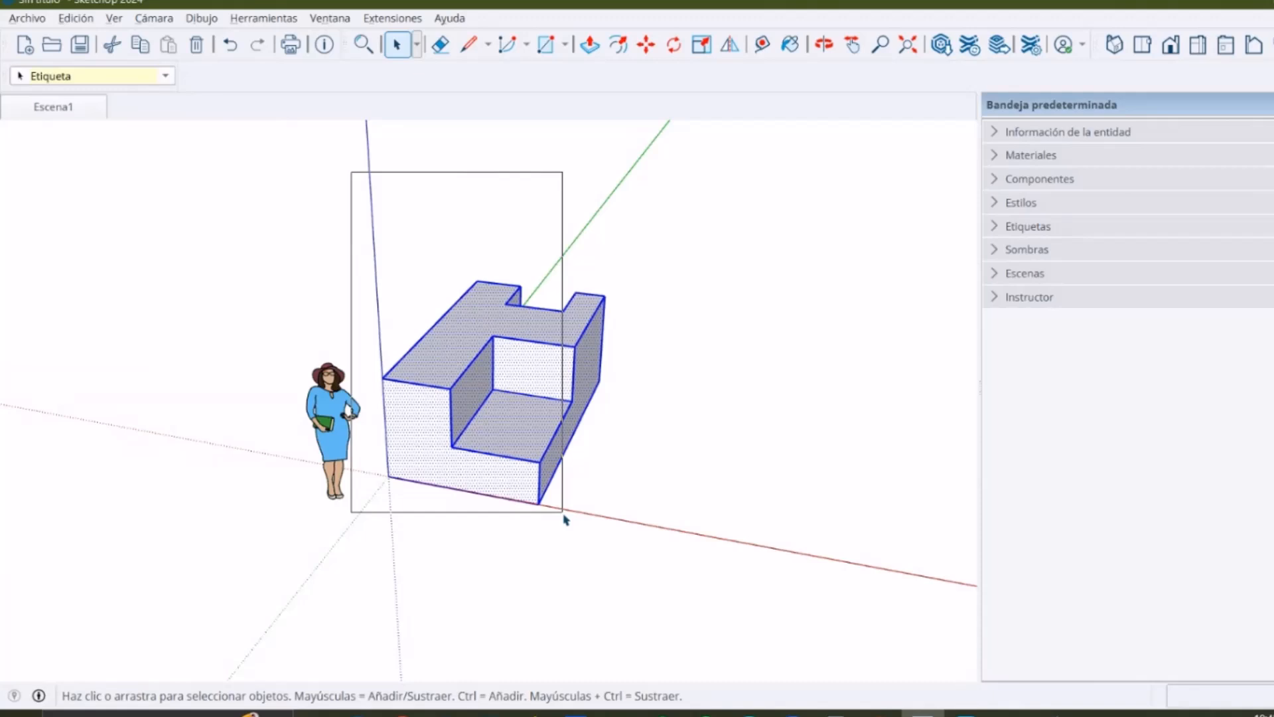
left_click_drag(566, 519, 565, 519)
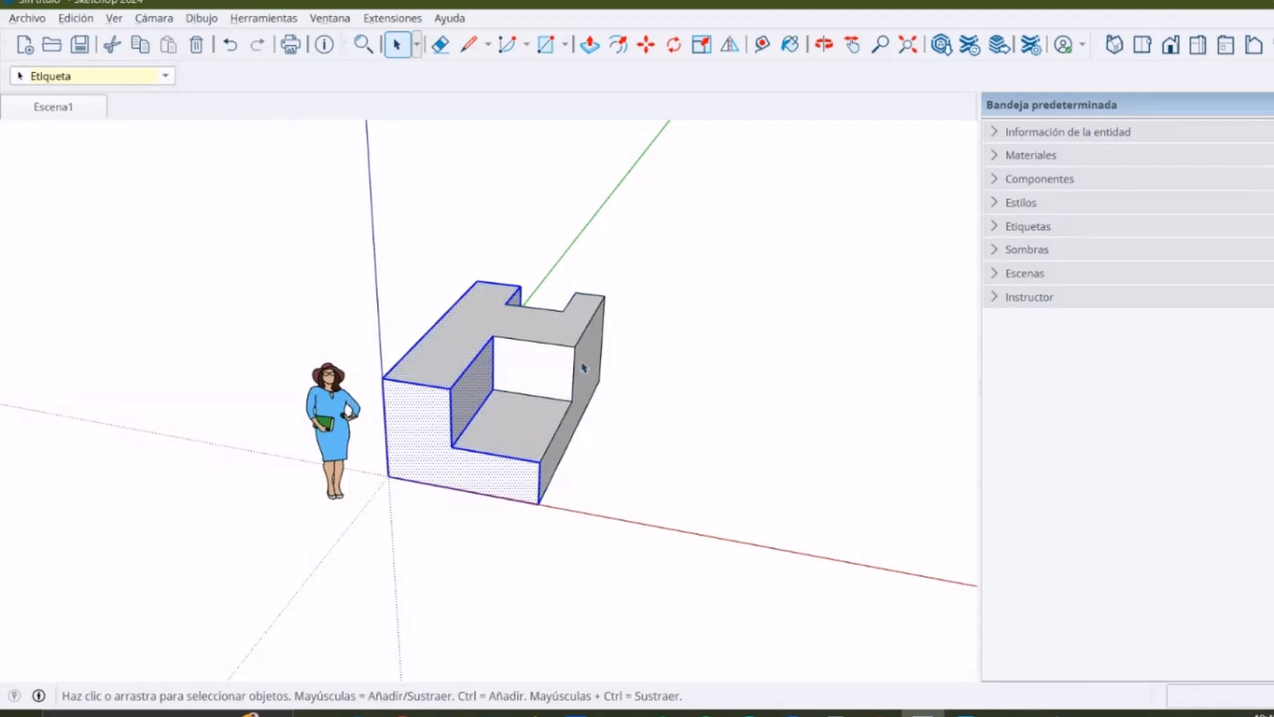
scroll(591, 363, "up", 3)
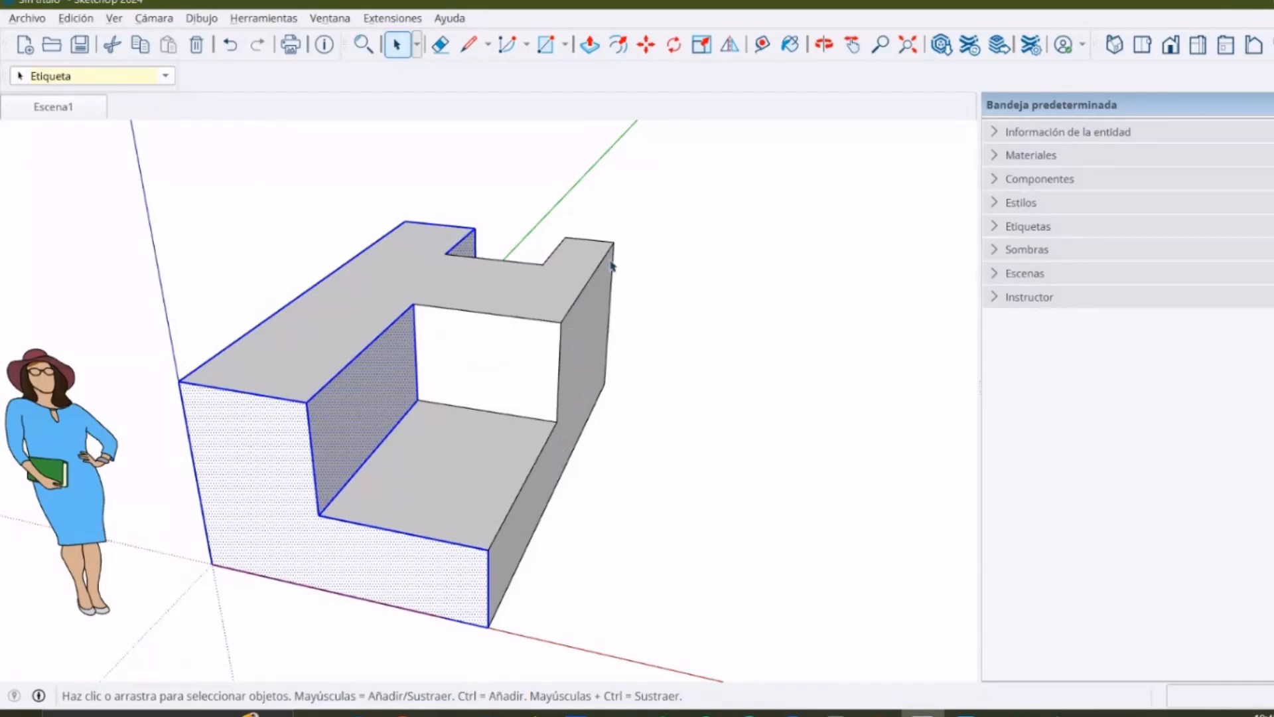
scroll(560, 463, "down", 2)
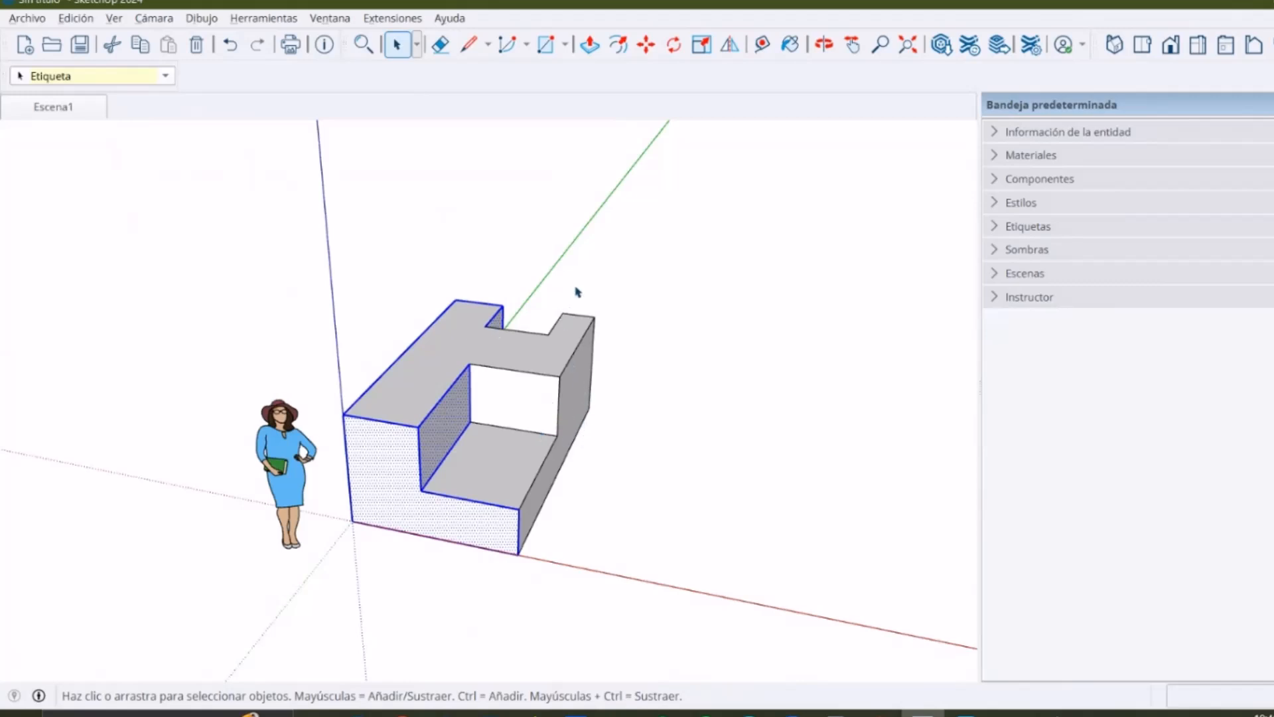
scroll(560, 569, "up", 1)
scroll(550, 548, "up", 1)
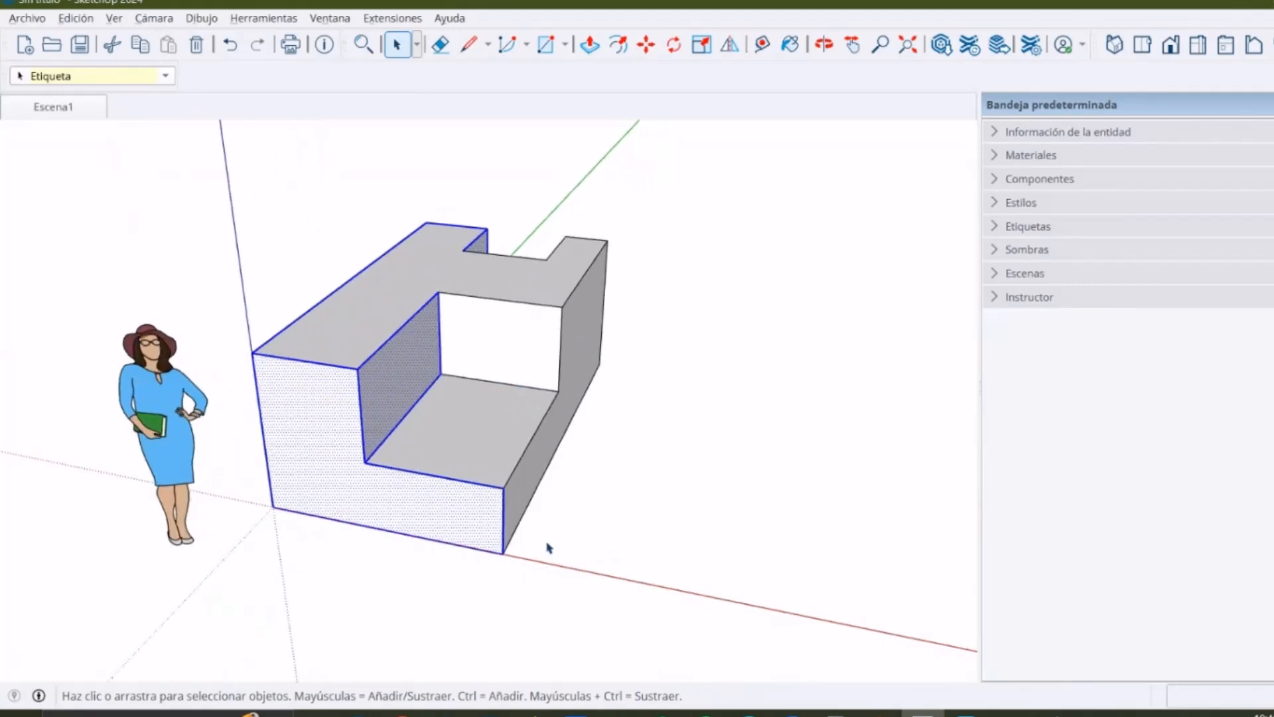
left_click(480, 410)
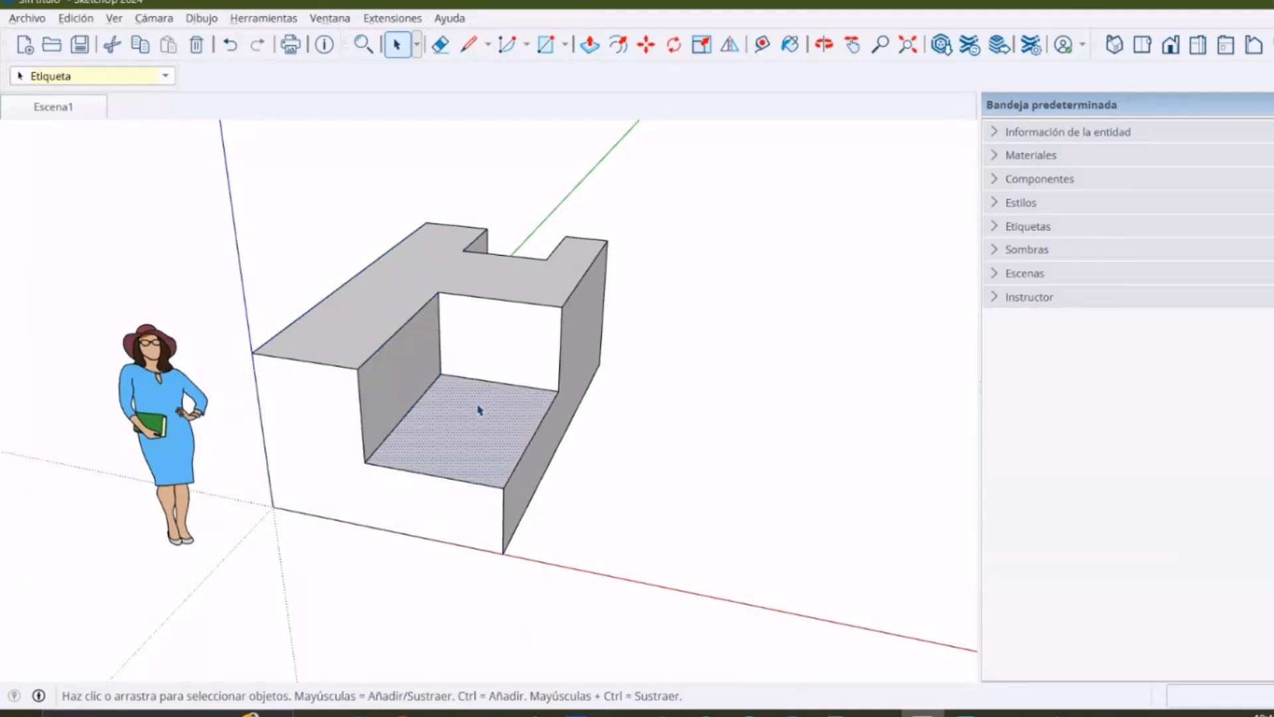
Select the block's recess walls, front face and top face one at a time, ending on the recess floor with its edges
left_click(507, 363)
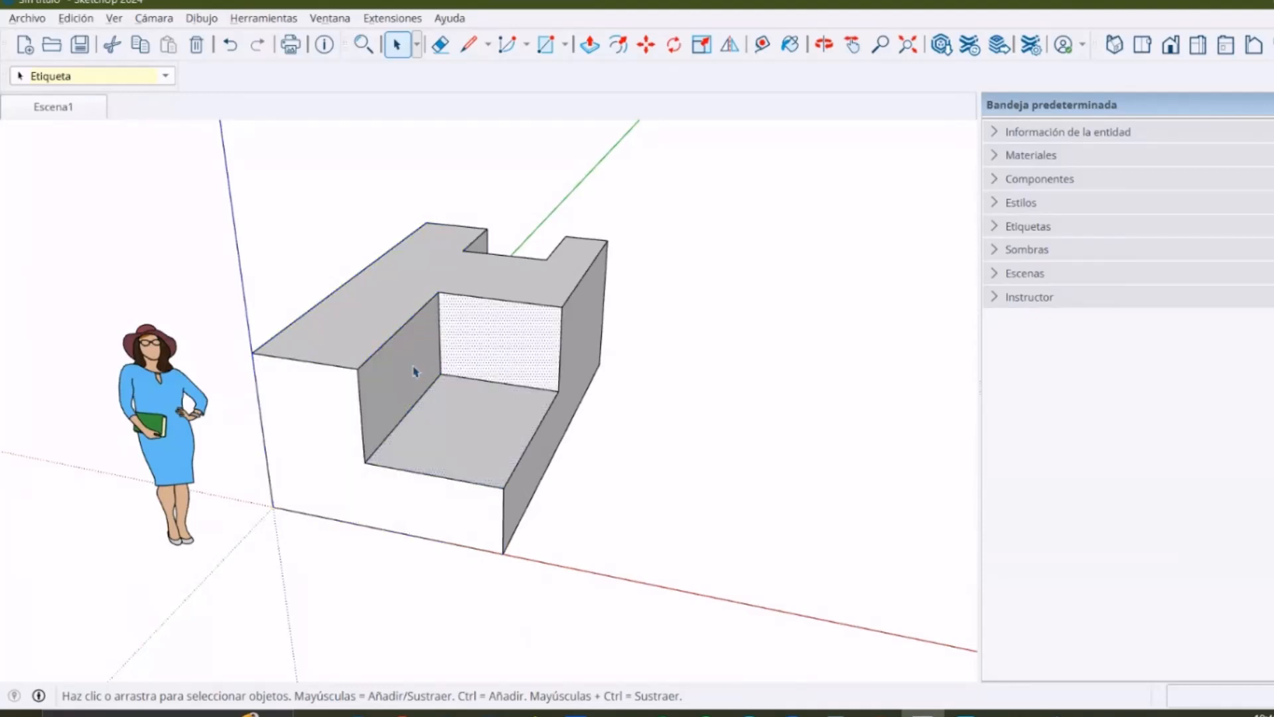
left_click(415, 372)
left_click(321, 432)
left_click(351, 352)
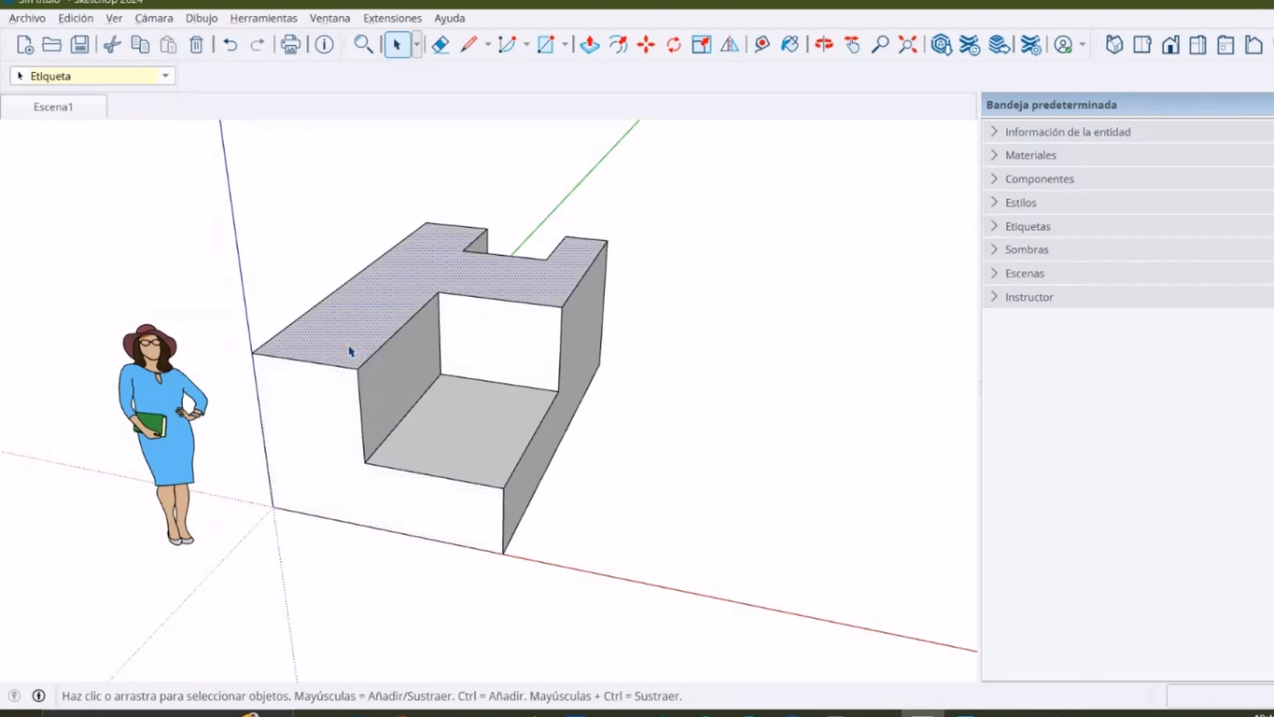
left_click(468, 428)
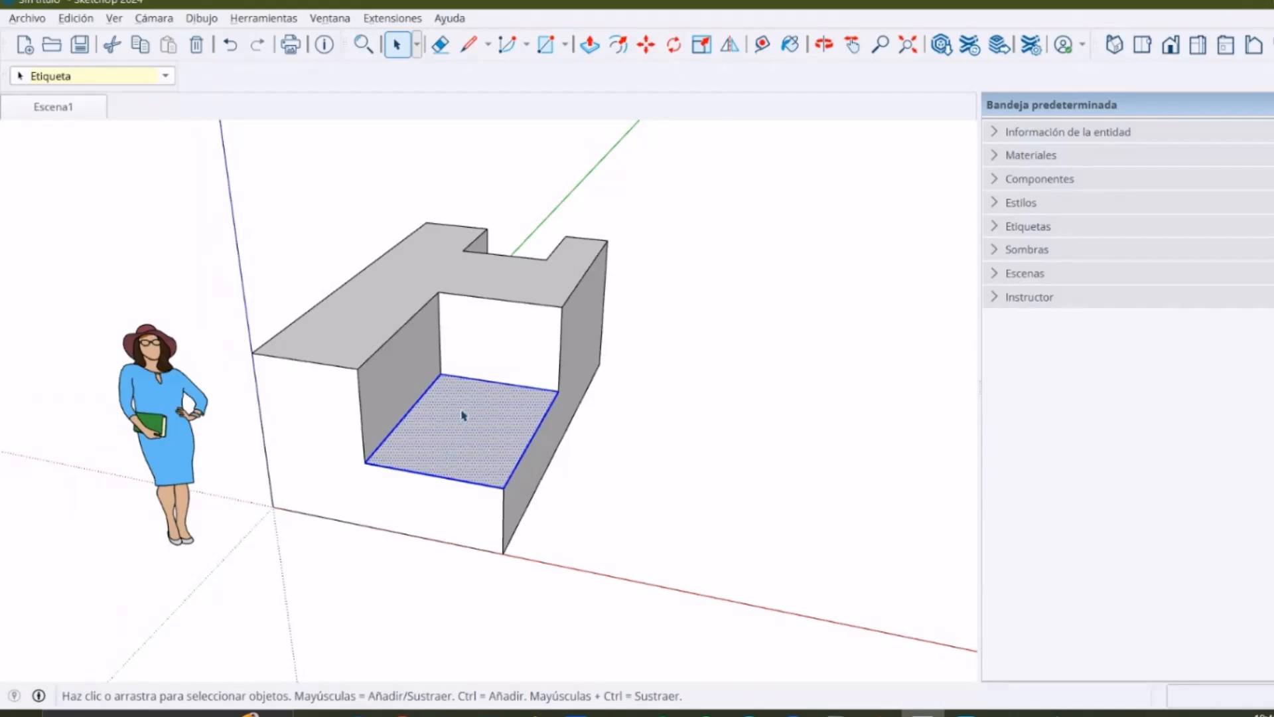
Select the whole stepped block, including all its connected faces and edges
triple_click(473, 428)
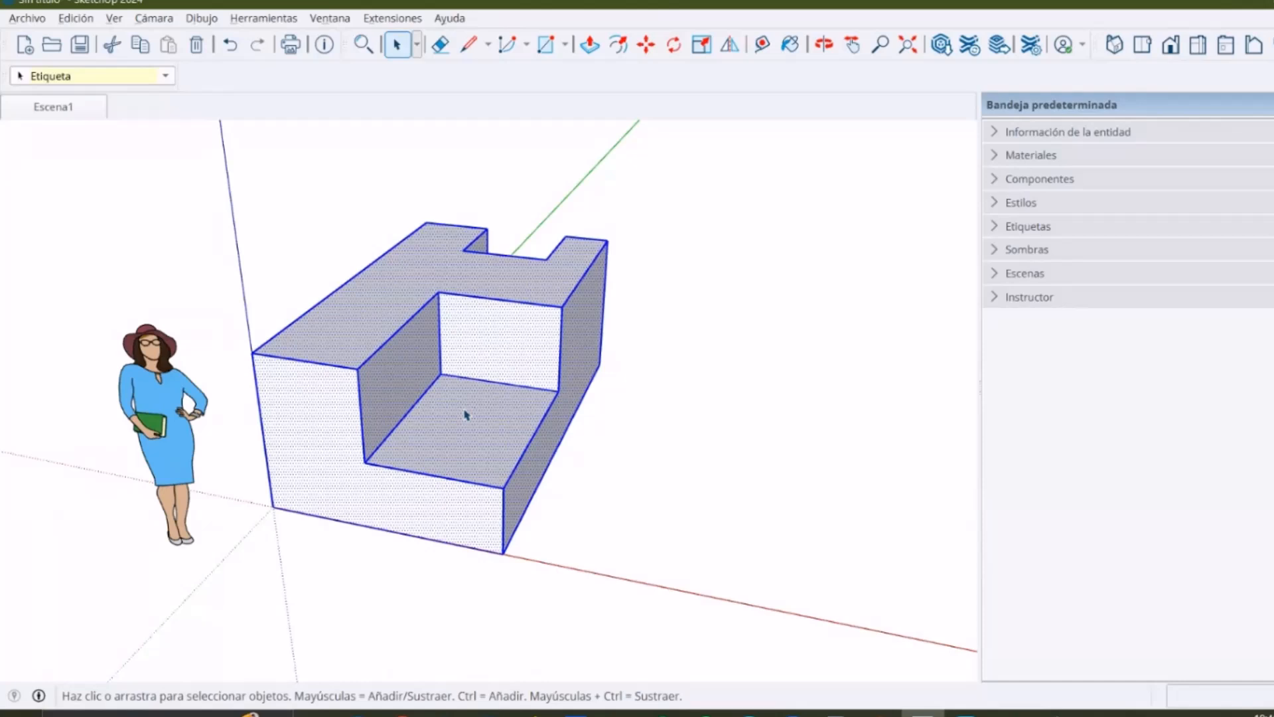
scroll(477, 428, "down", 4)
mouse_move(479, 418)
middle_mouse_down()
mouse_move(455, 392)
mouse_move(483, 396)
middle_mouse_up()
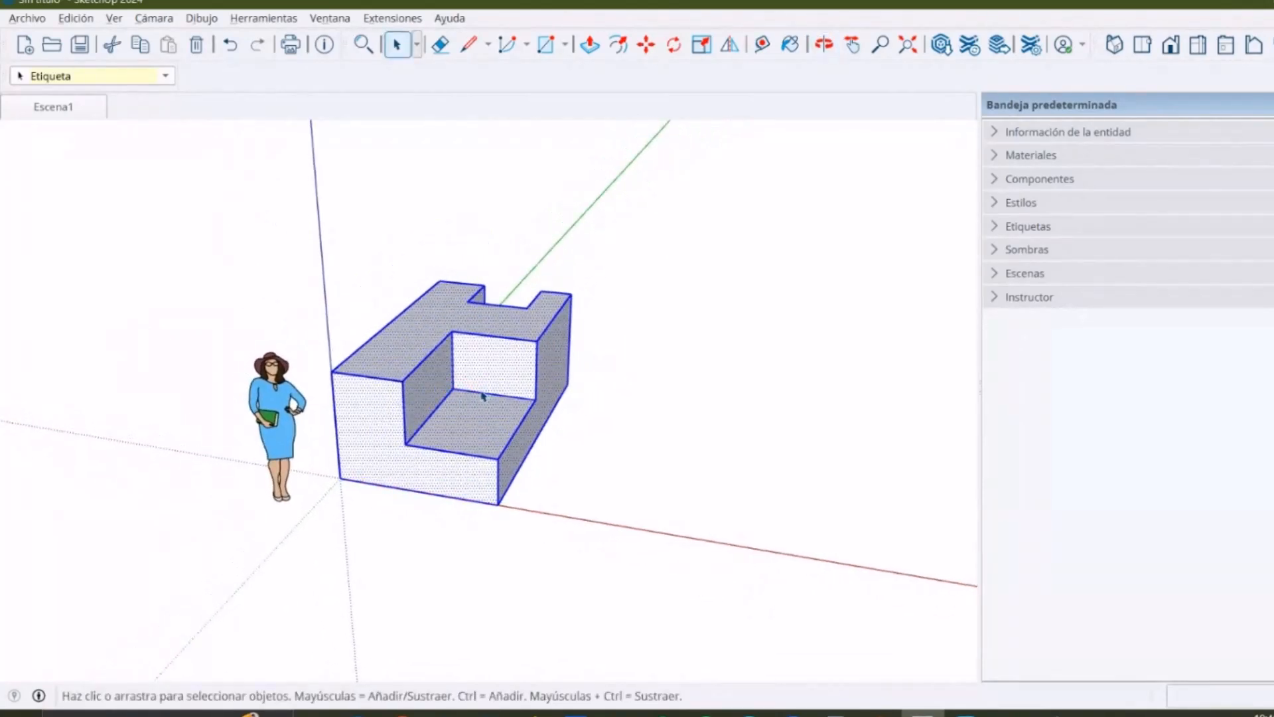
scroll(486, 336, "up", 2)
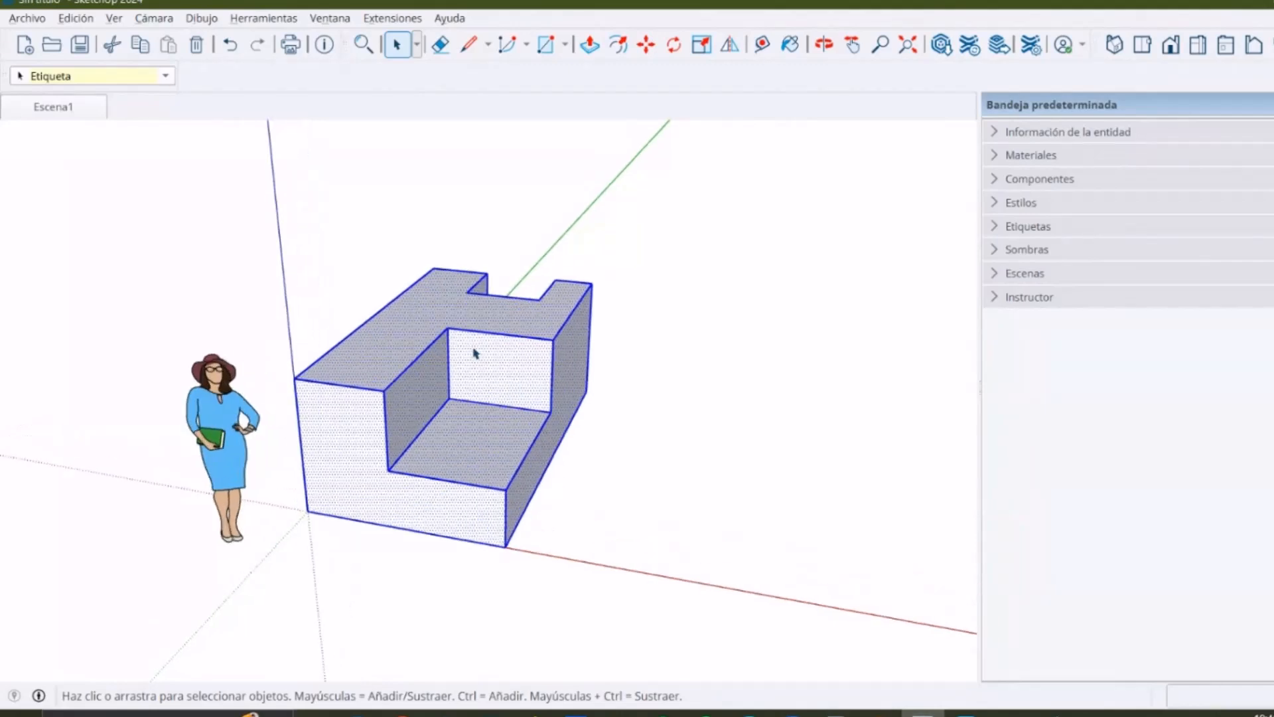
scroll(484, 417, "down", 1)
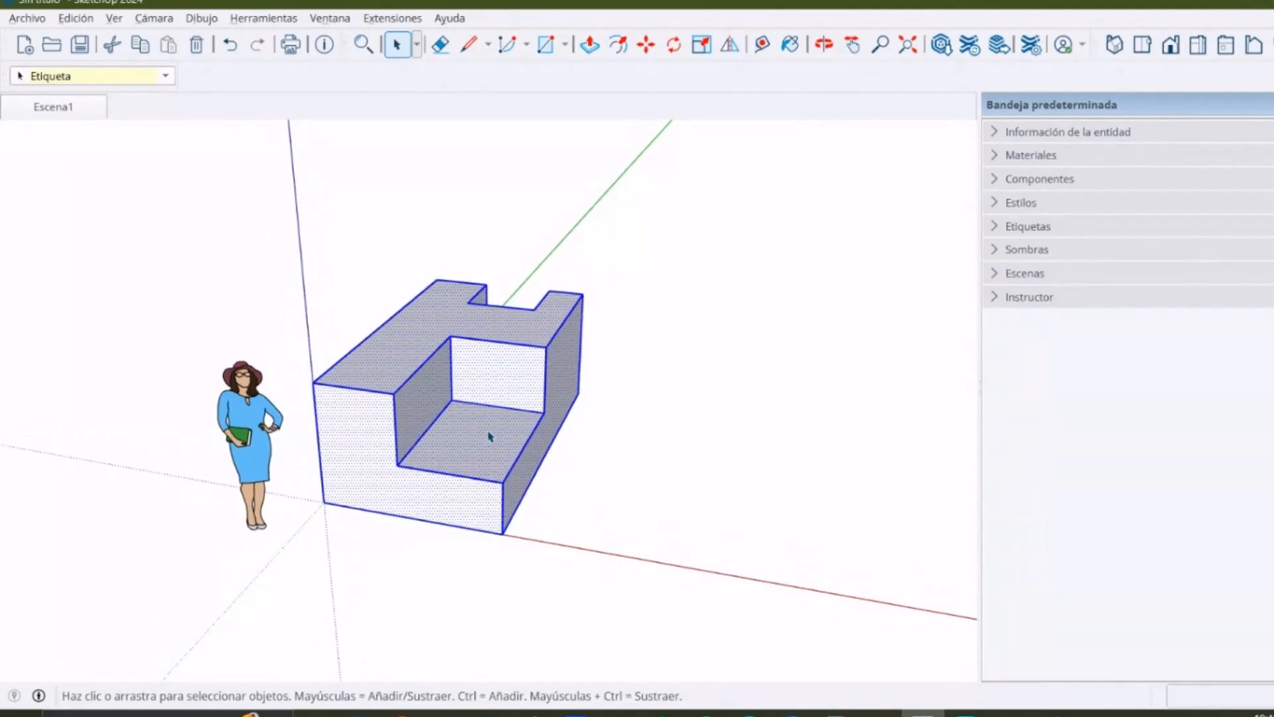
Select the recess floor face and a vertical recess edge separately, then the floor together with its bounding edges
left_click(481, 433)
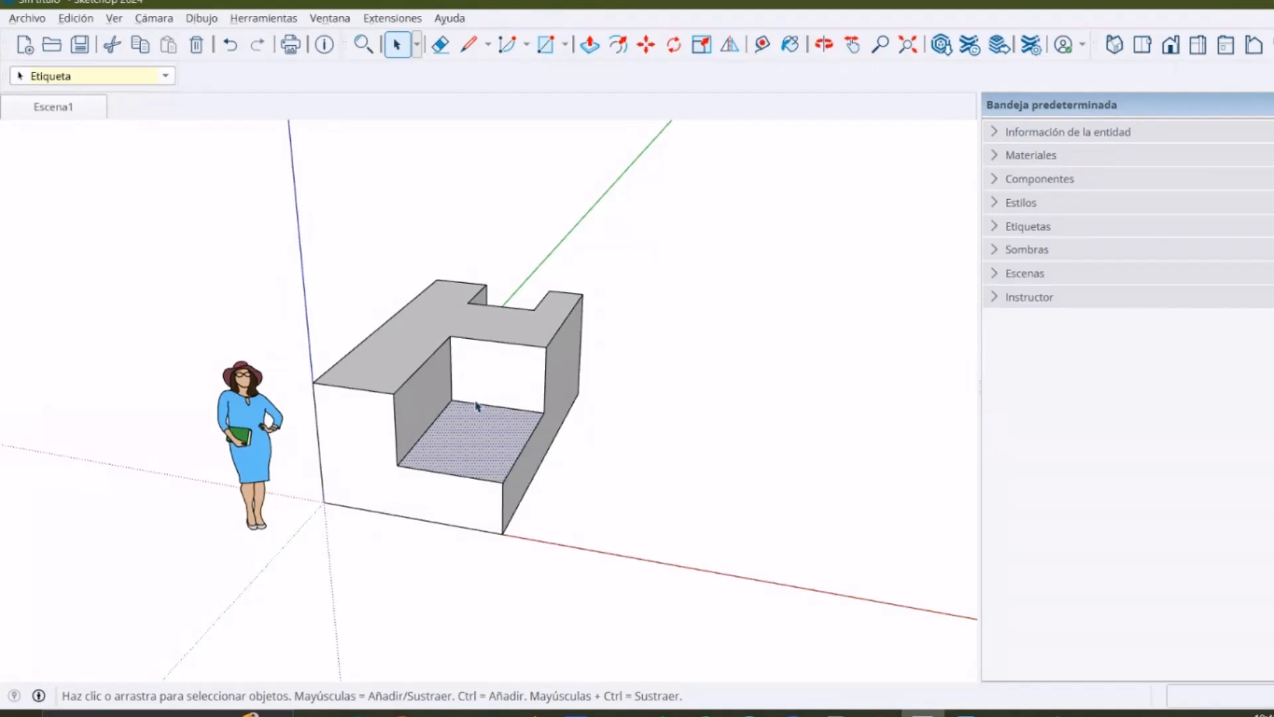
left_click(483, 407)
left_click(454, 391)
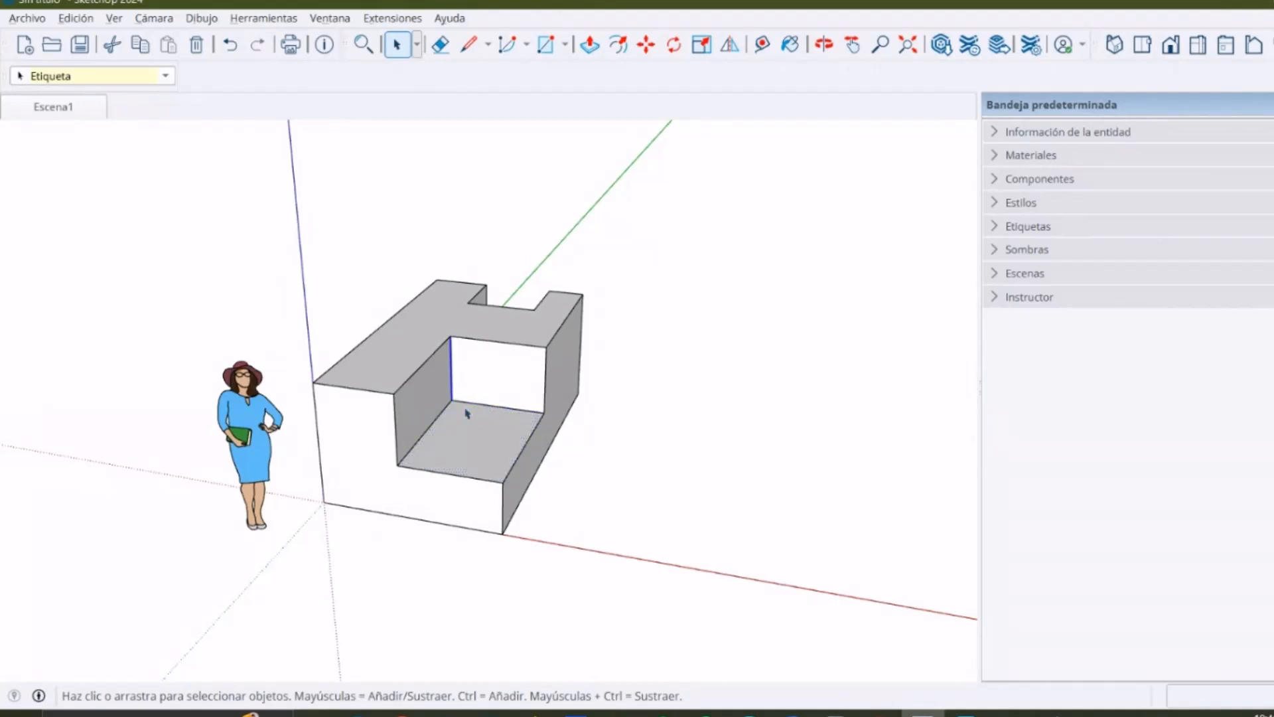
double_click(477, 443)
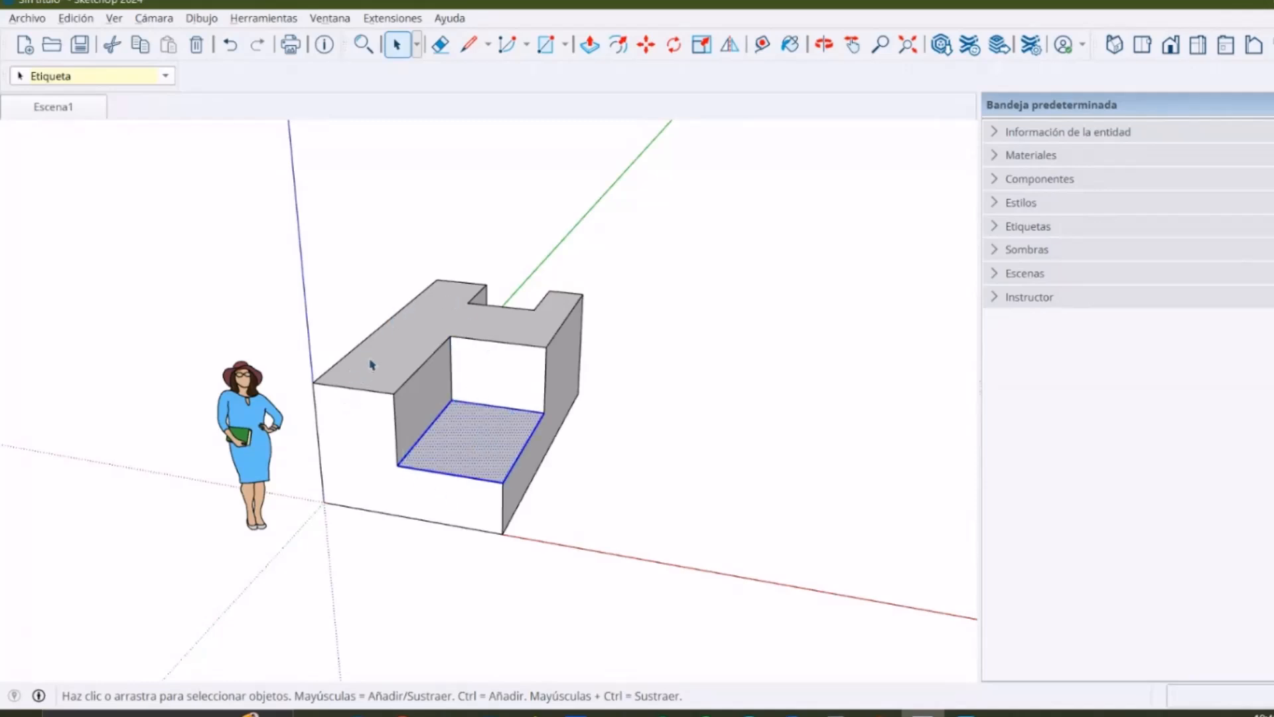
Select all connected geometry of the stepped block and delete it, leaving the scale figure in place
triple_click(569, 379)
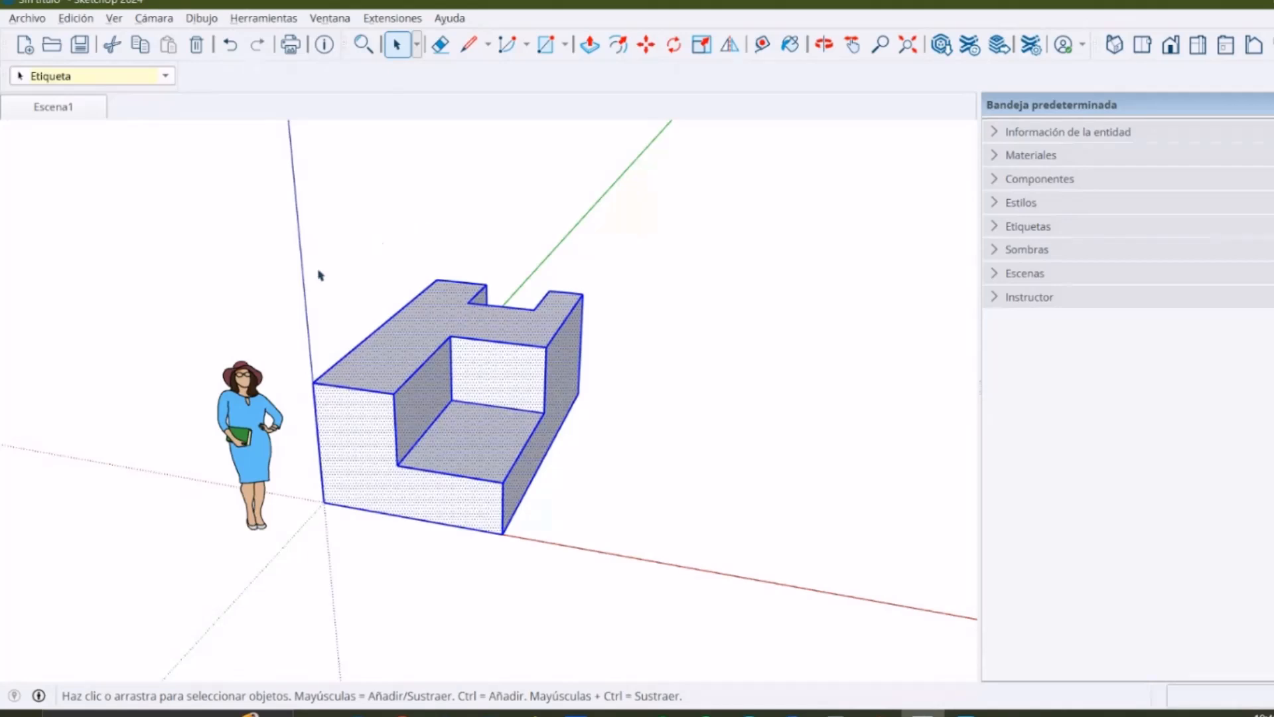
scroll(508, 361, "up", 1)
mouse_move(507, 365)
middle_mouse_down()
mouse_move(378, 327)
mouse_move(488, 351)
middle_mouse_up()
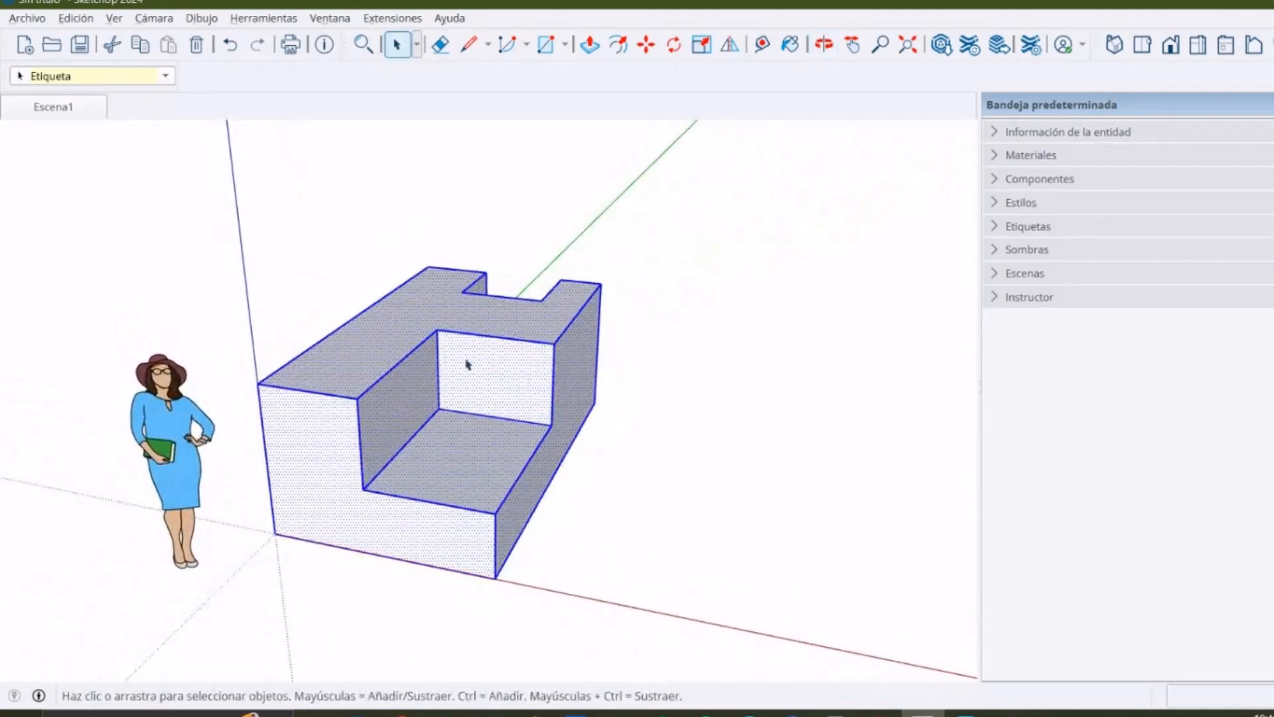
scroll(481, 389, "down", 3)
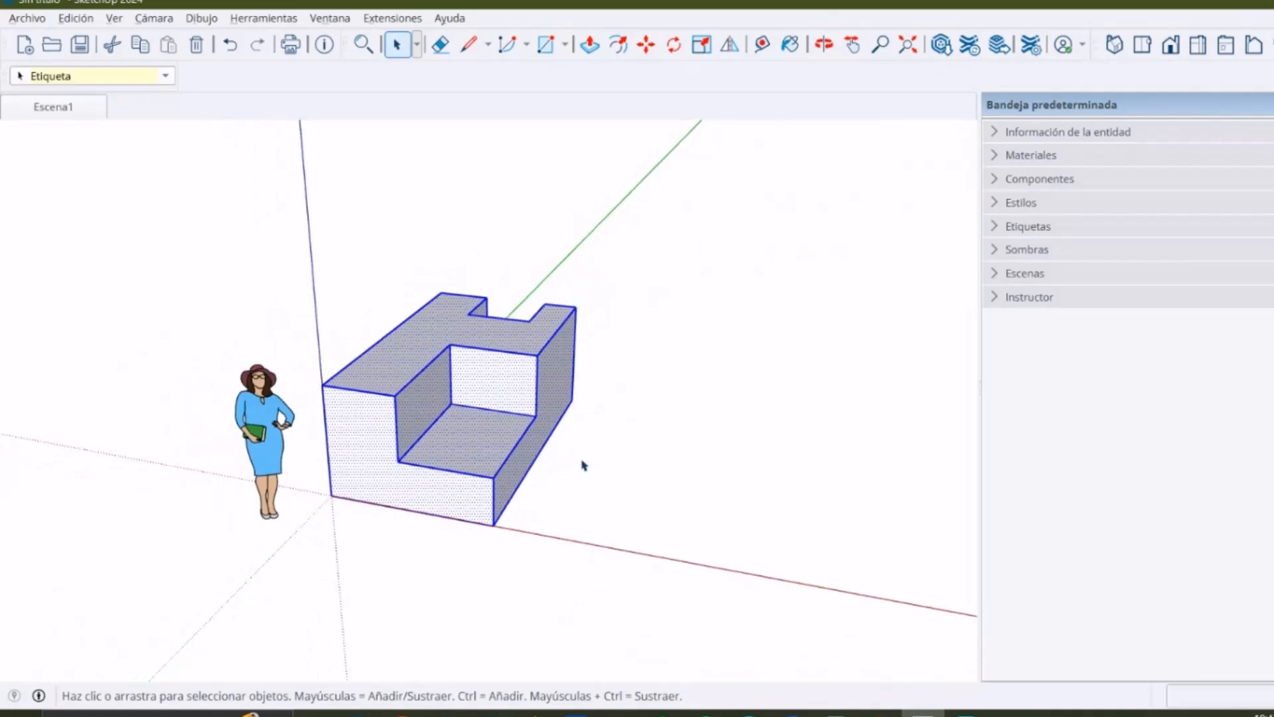
key("Delete")
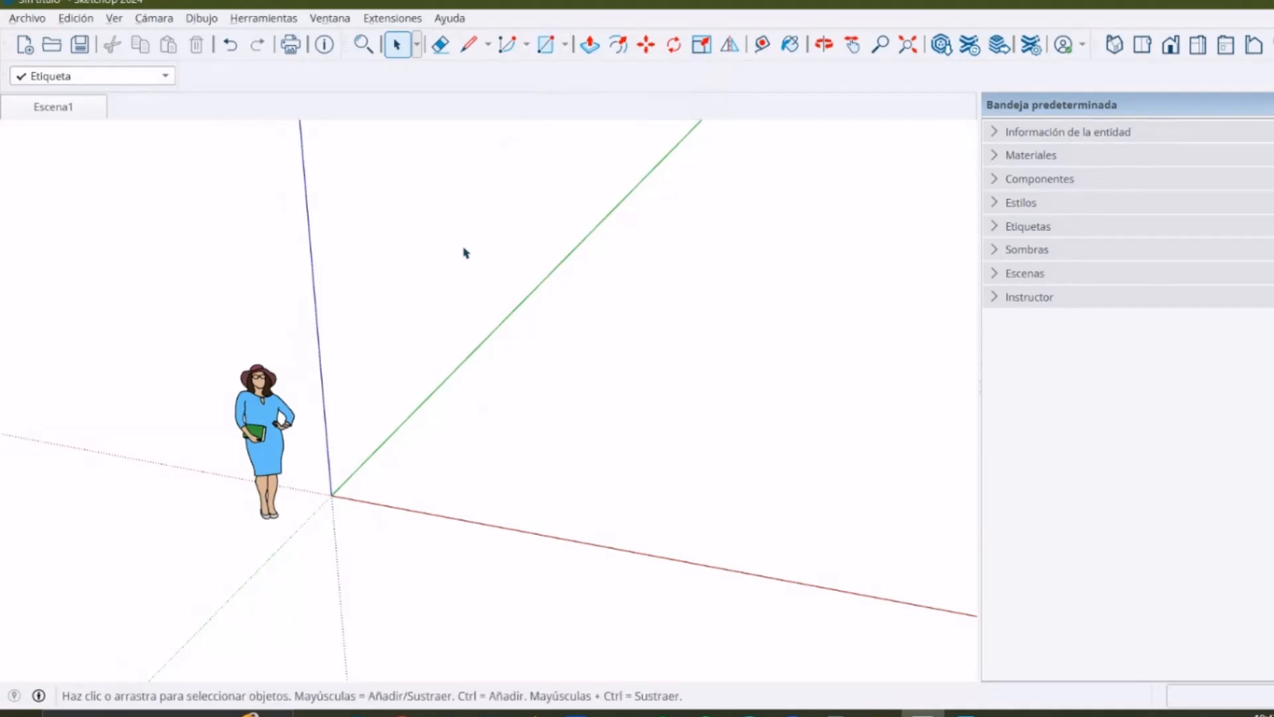
Draw a 2 m by 5 m rectangle on the ground plane starting from the origin
key("r")
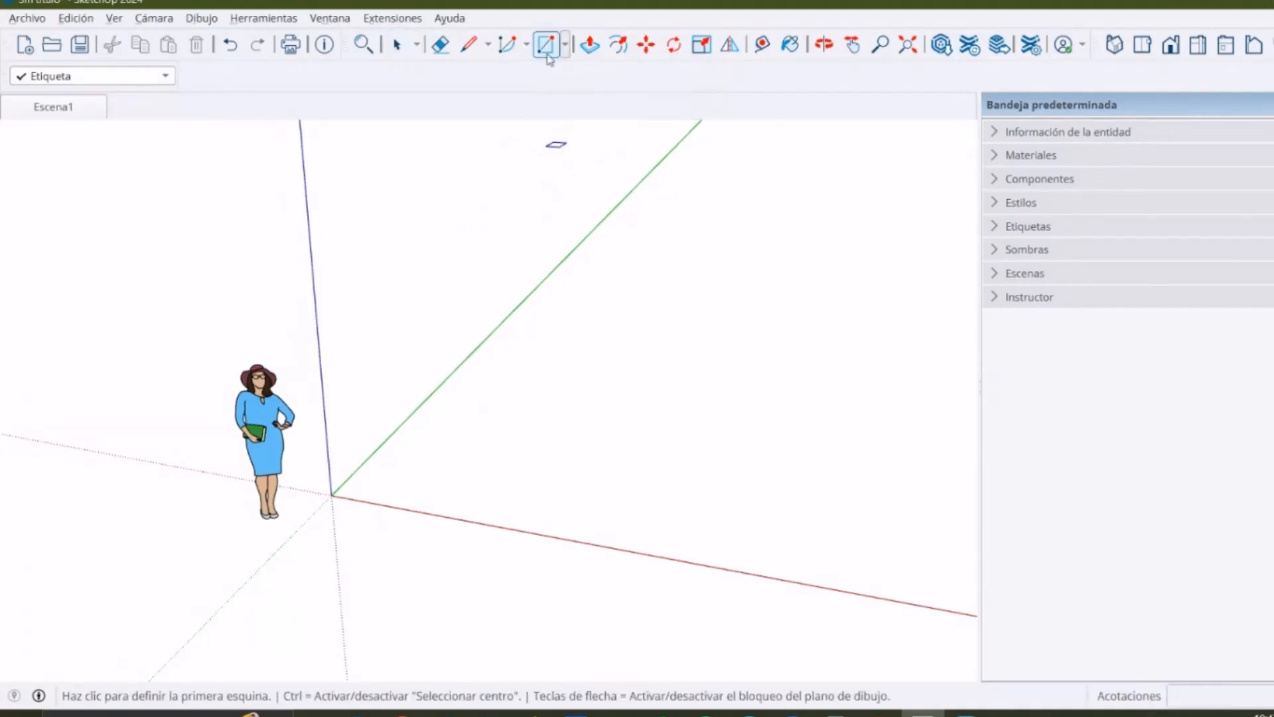
scroll(360, 497, "up", 1)
scroll(360, 498, "up", 3)
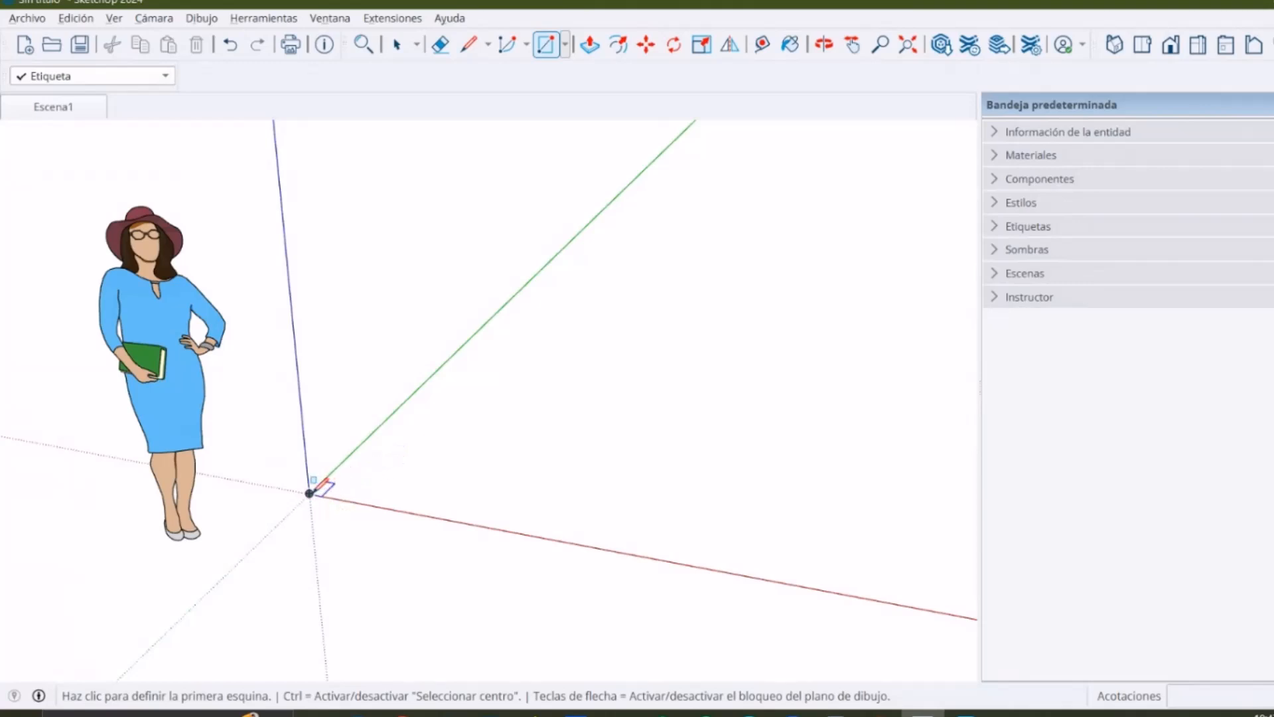
scroll(398, 478, "up", 1)
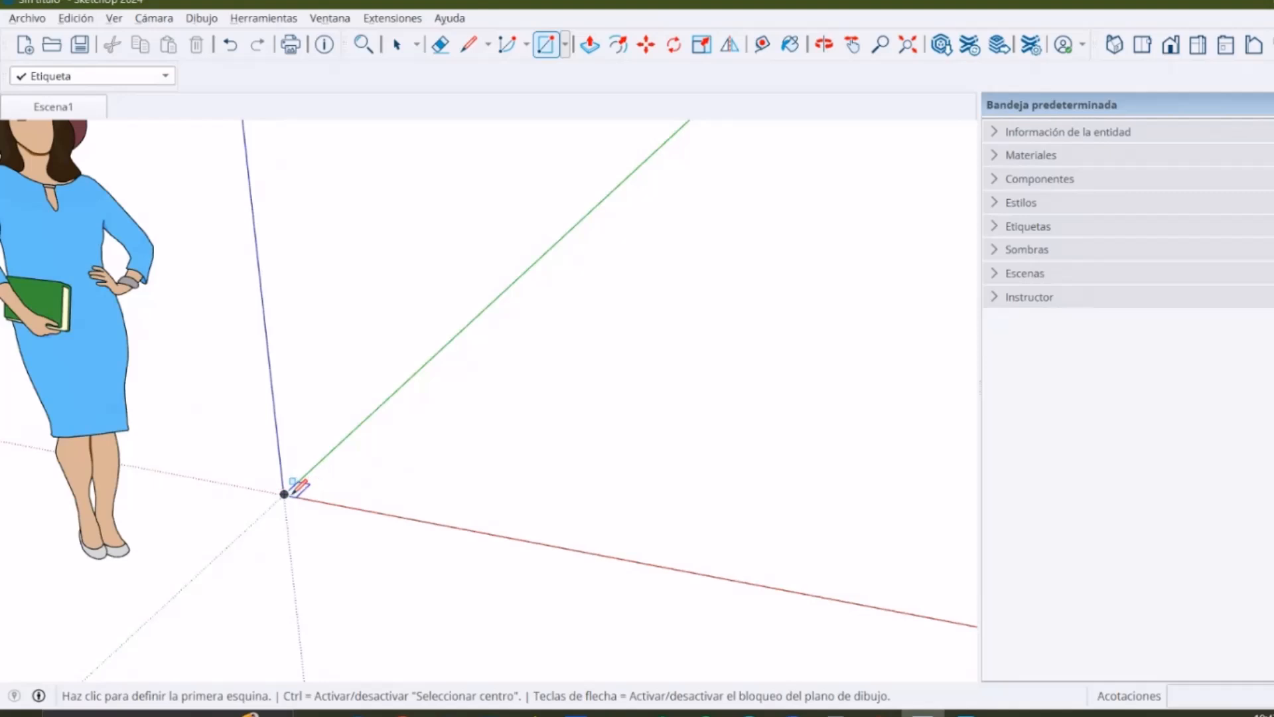
scroll(286, 493, "down", 1)
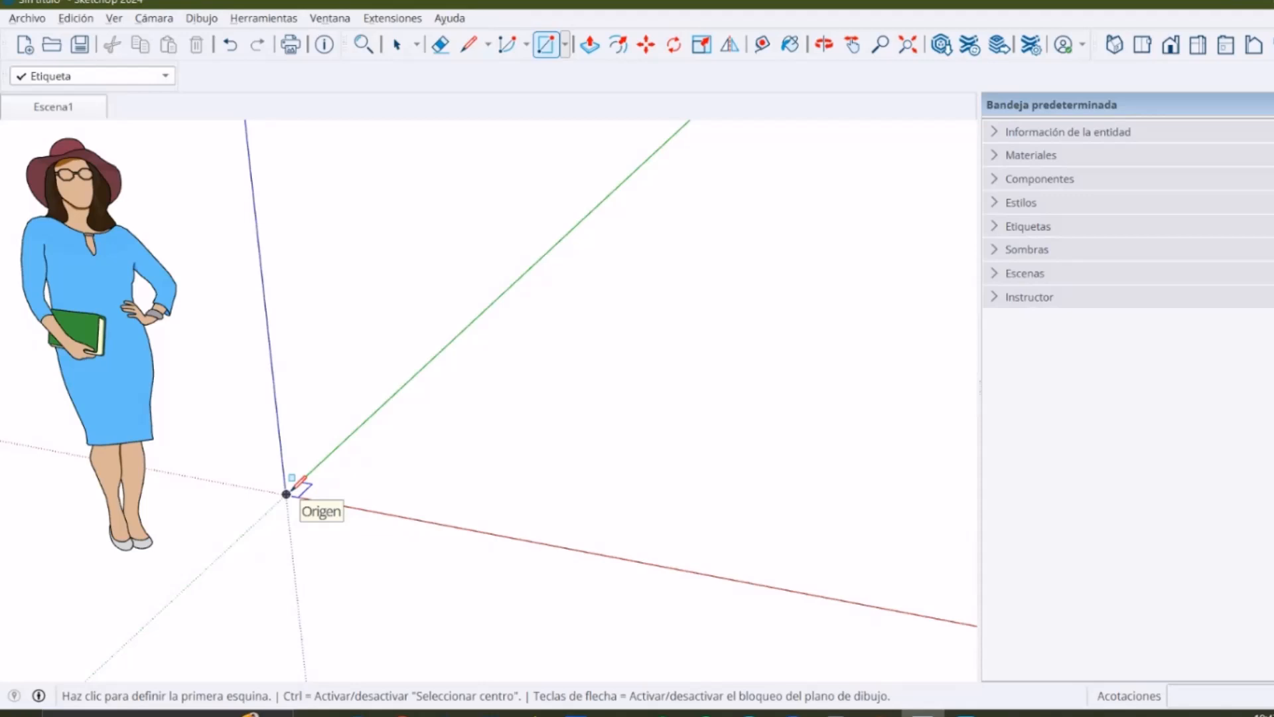
left_click(286, 493)
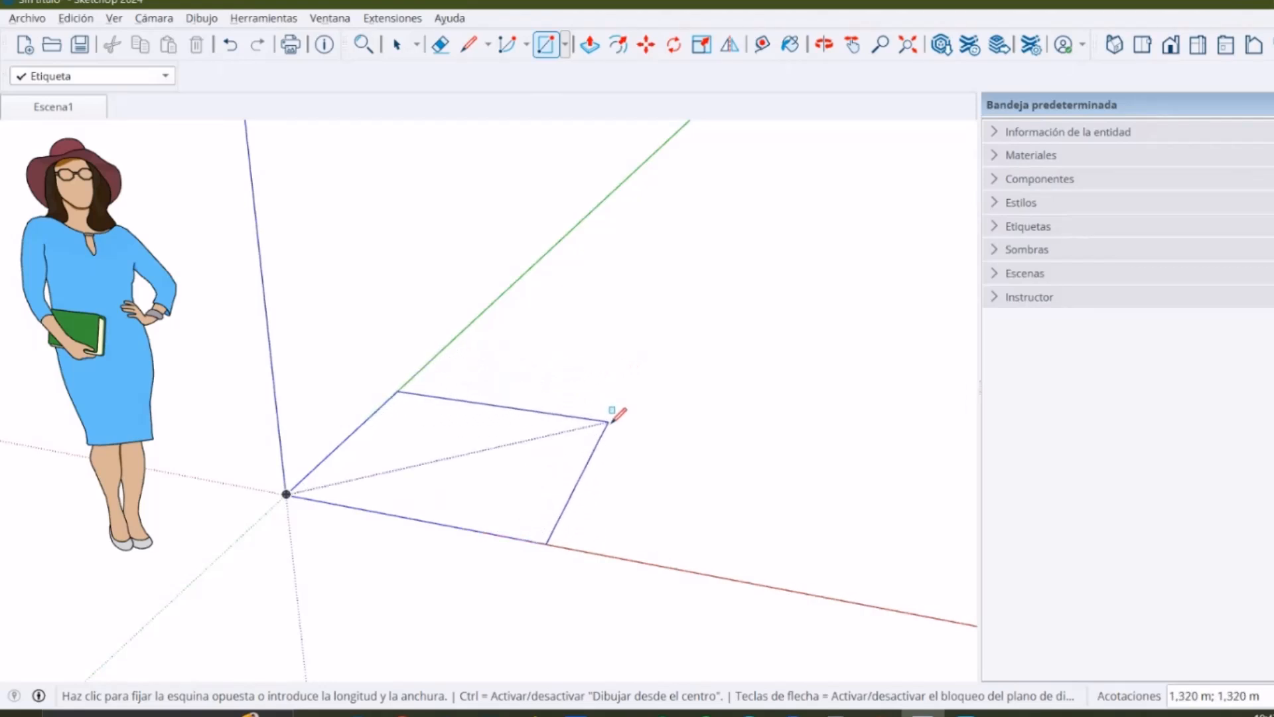
scroll(598, 412, "down", 1)
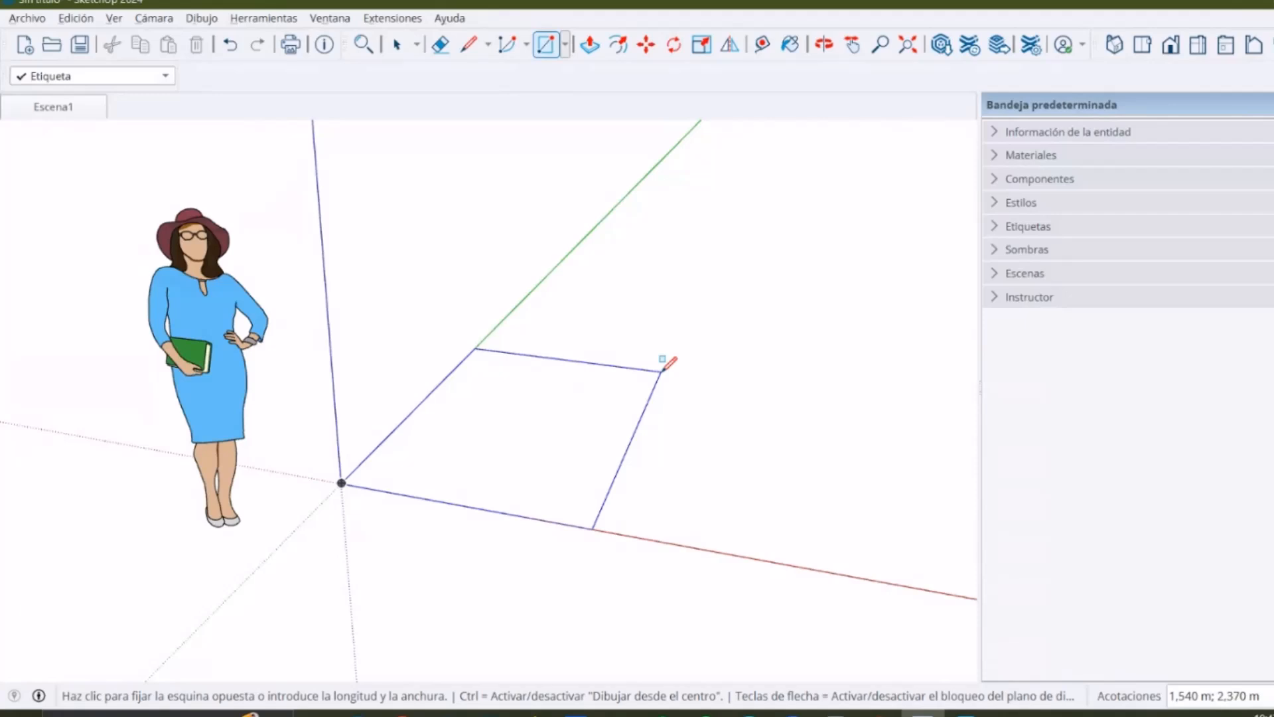
type("2;5")
key("Return")
middle_click_drag(630, 349, 468, 443)
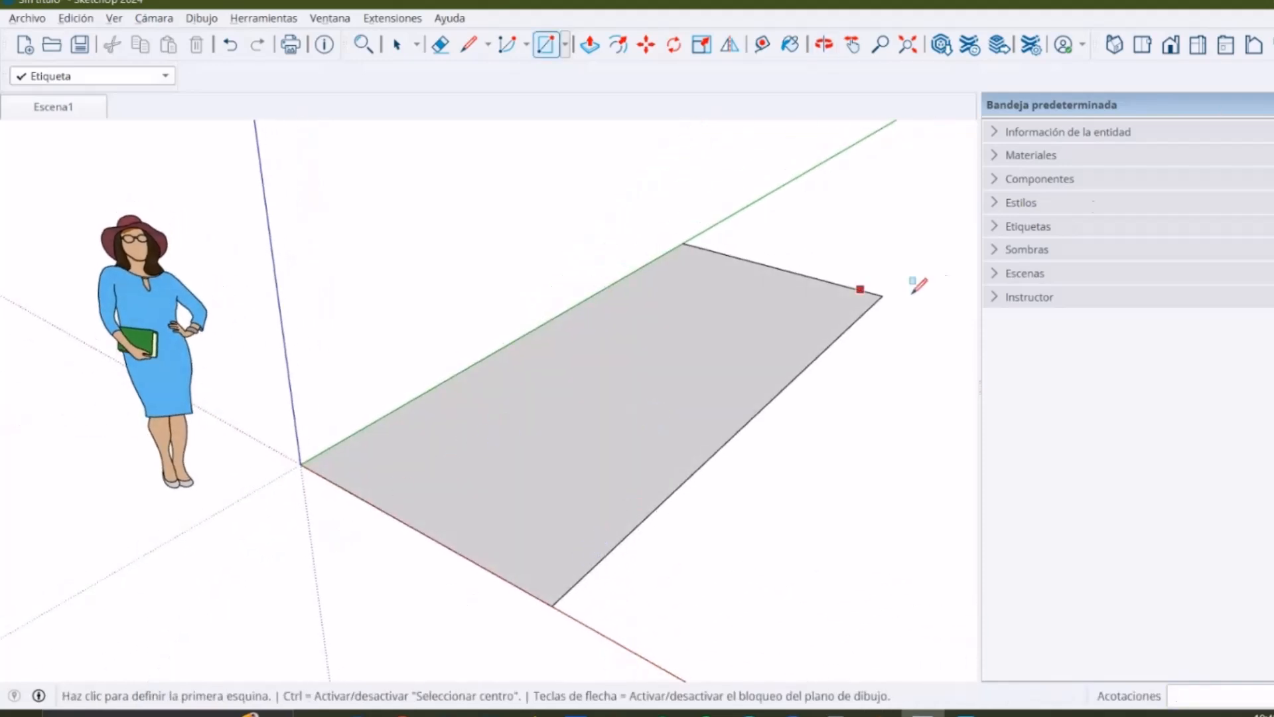
scroll(499, 469, "down", 5)
key("space")
middle_click_drag(524, 473, 571, 506)
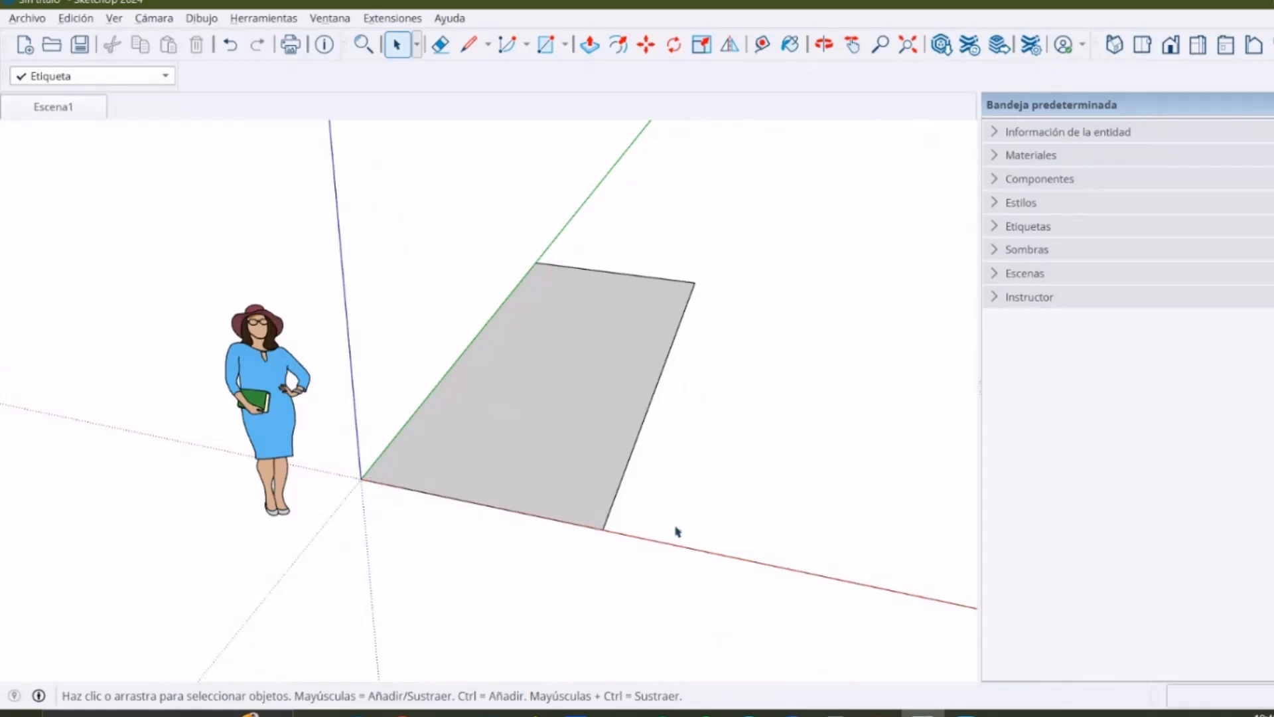
Extrude the rectangle's face upward about 2 m with Push/Pull to form a box
middle_click_drag(523, 521, 571, 380)
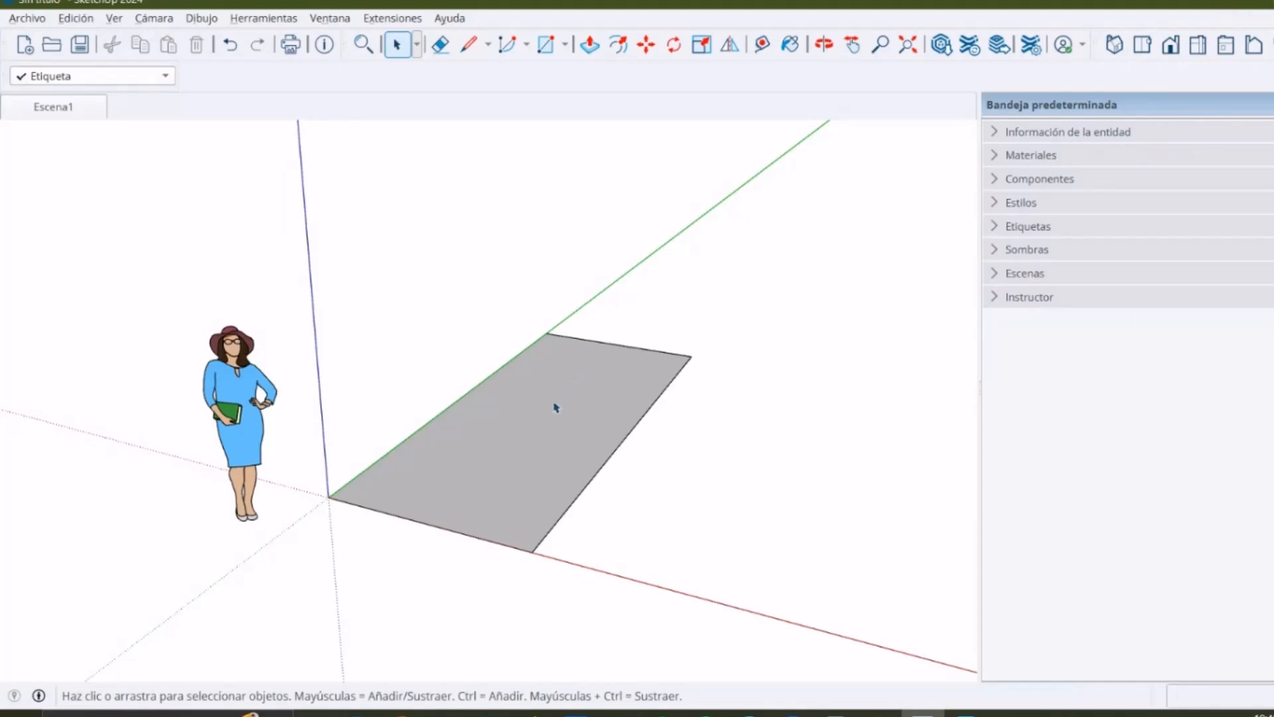
left_click(561, 406)
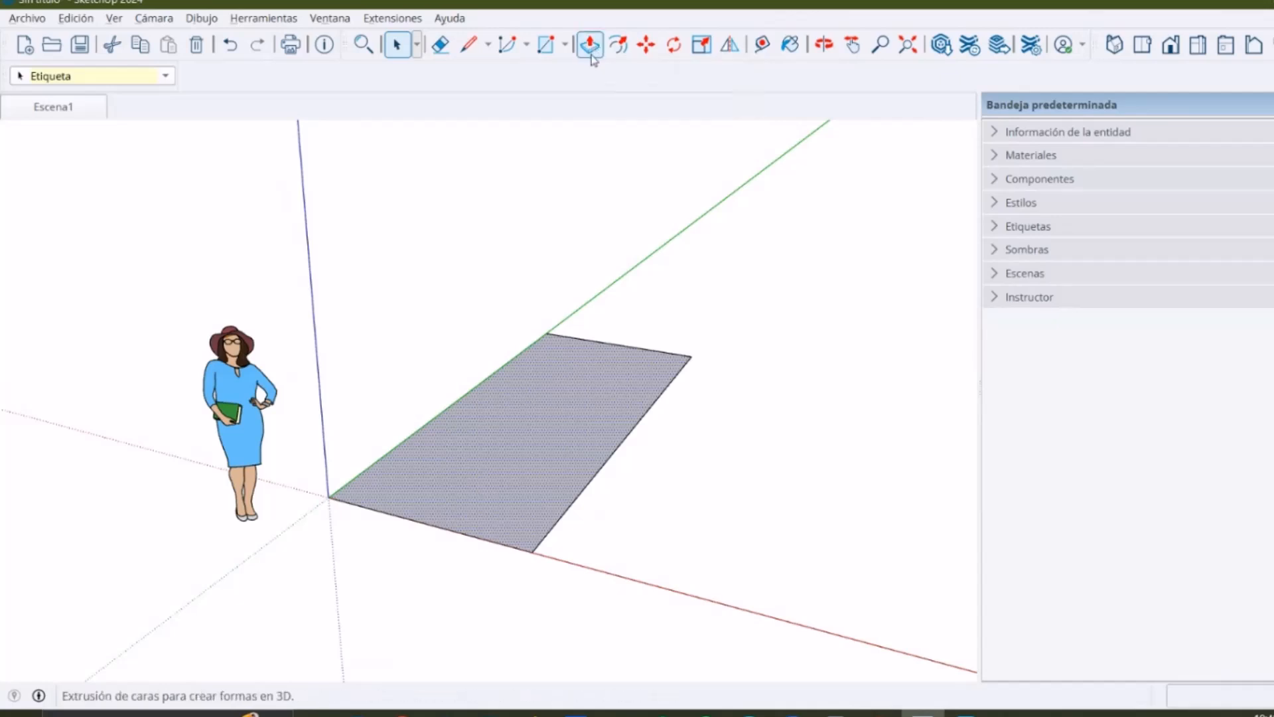
key("p")
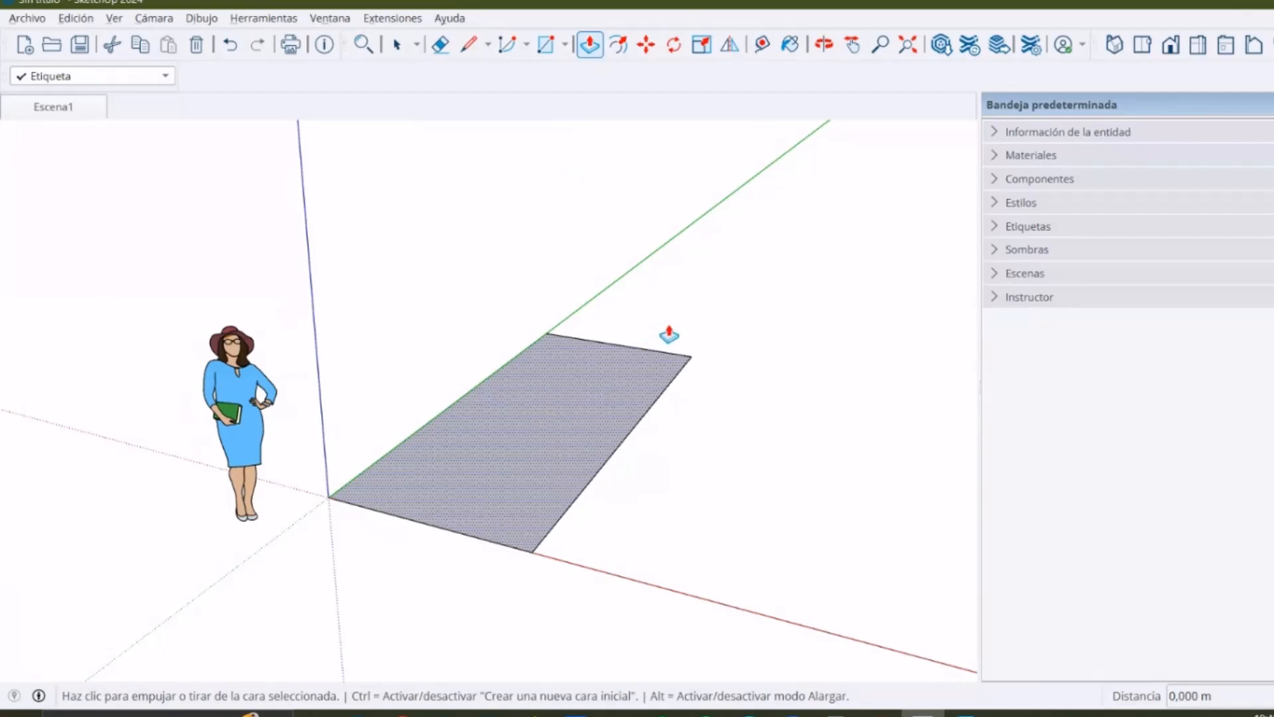
scroll(503, 493, "up", 3)
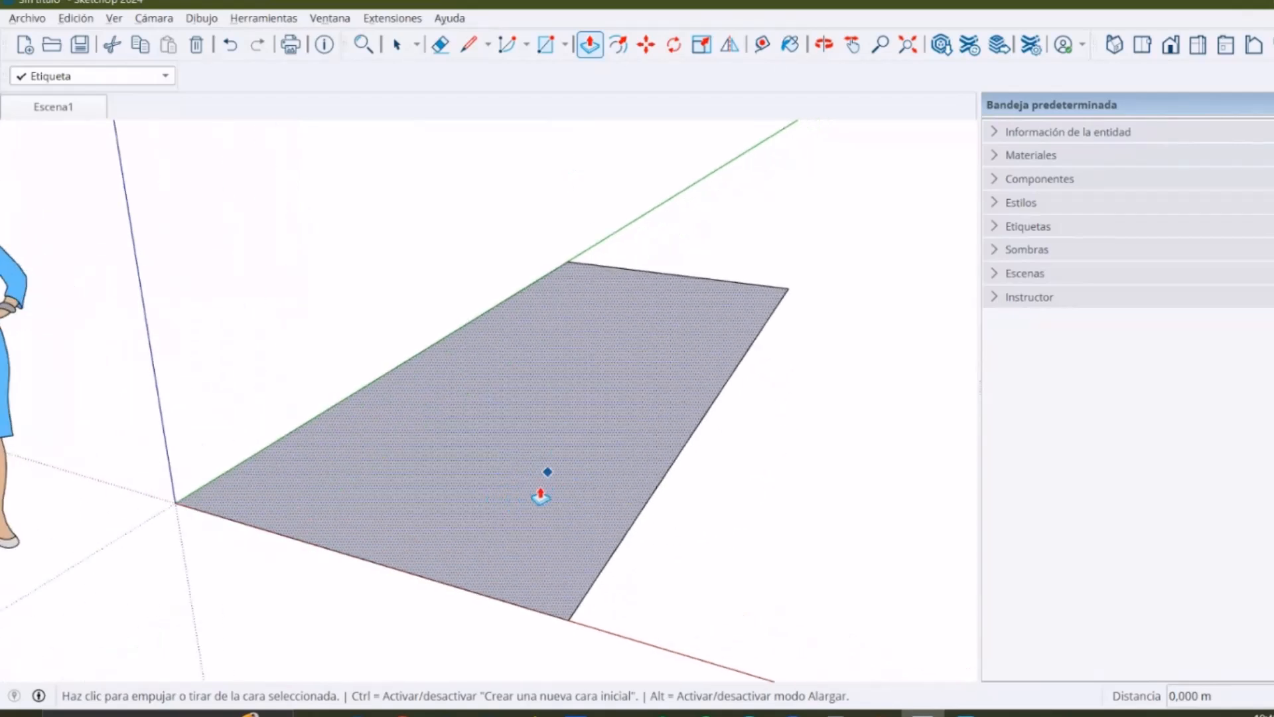
scroll(527, 501, "down", 3)
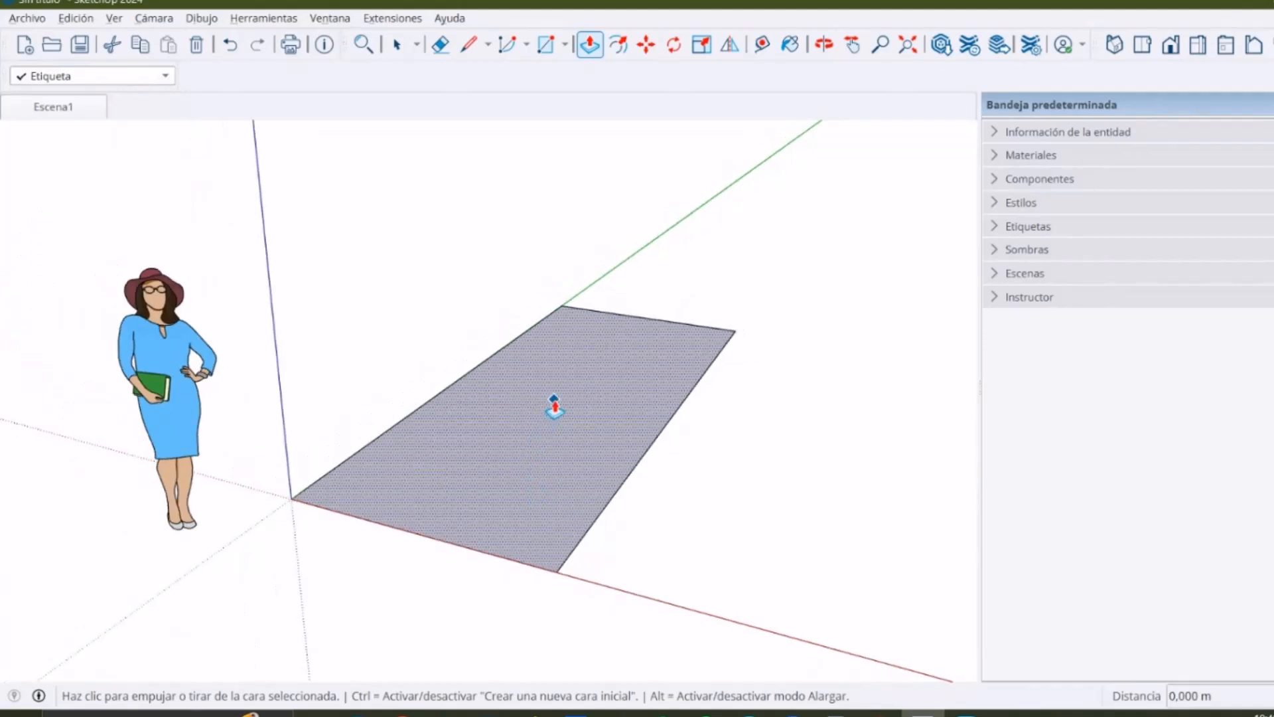
left_click(558, 398)
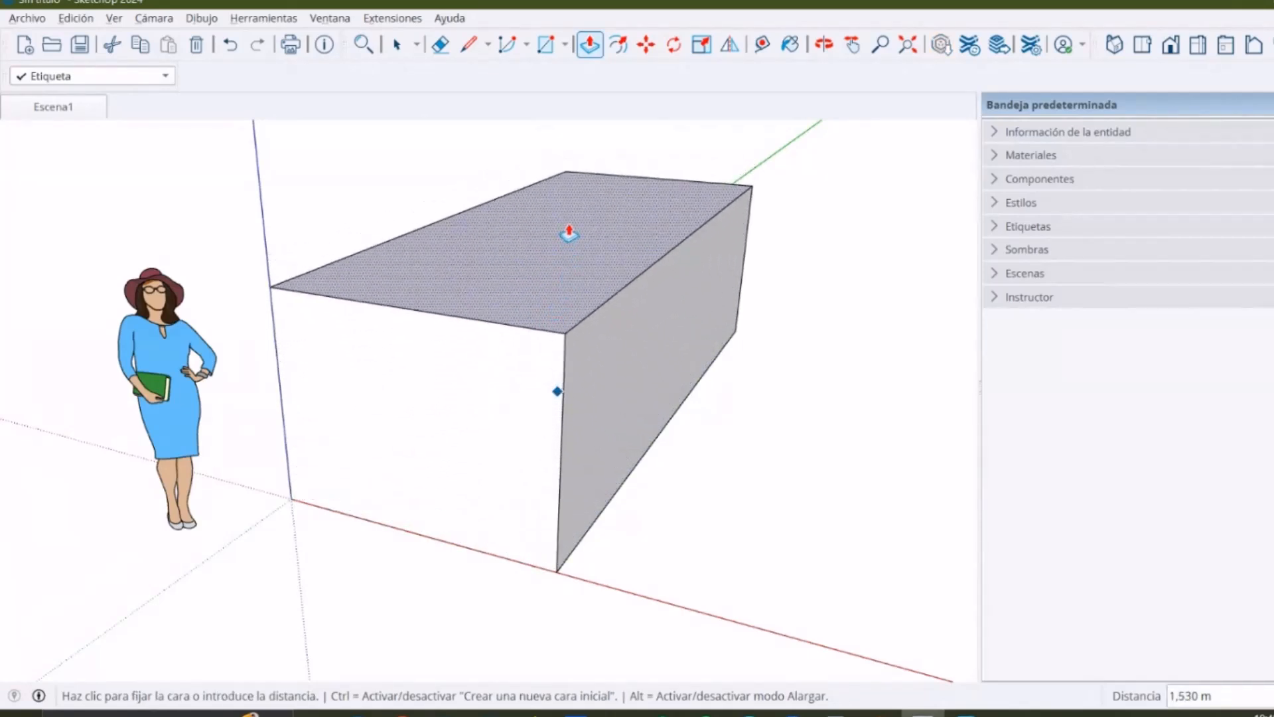
scroll(570, 286, "down", 2)
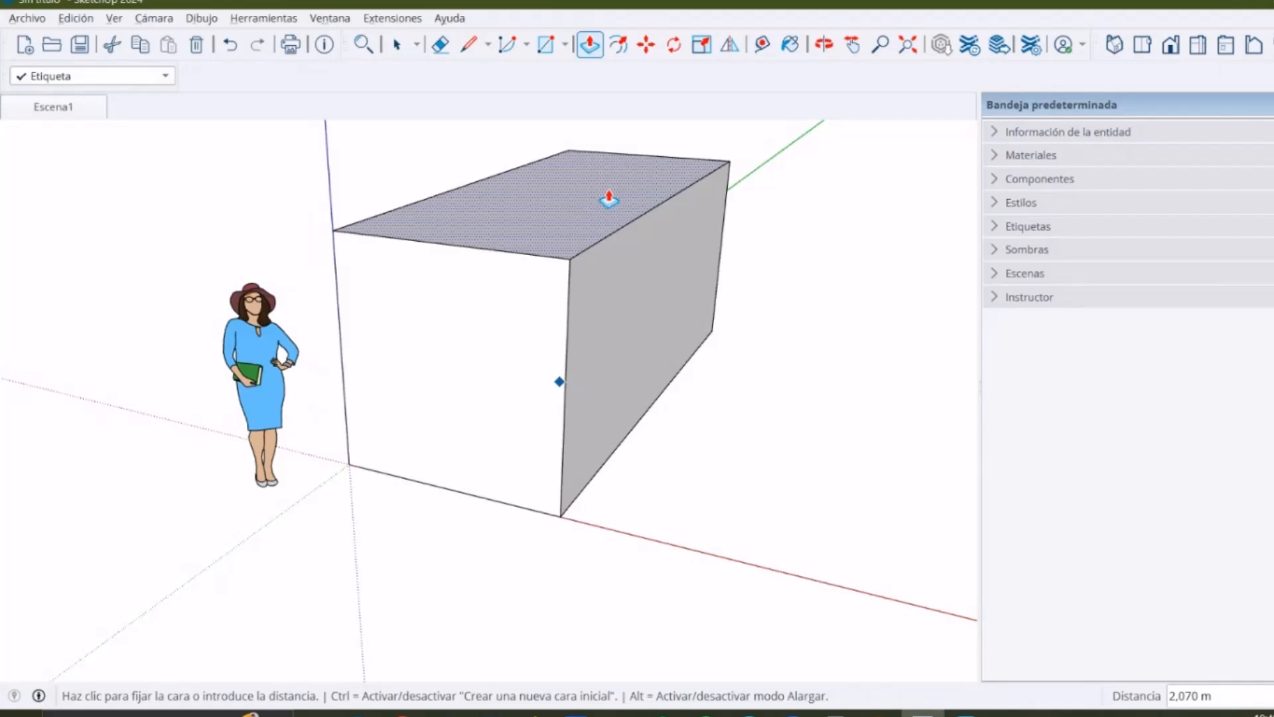
key("Return")
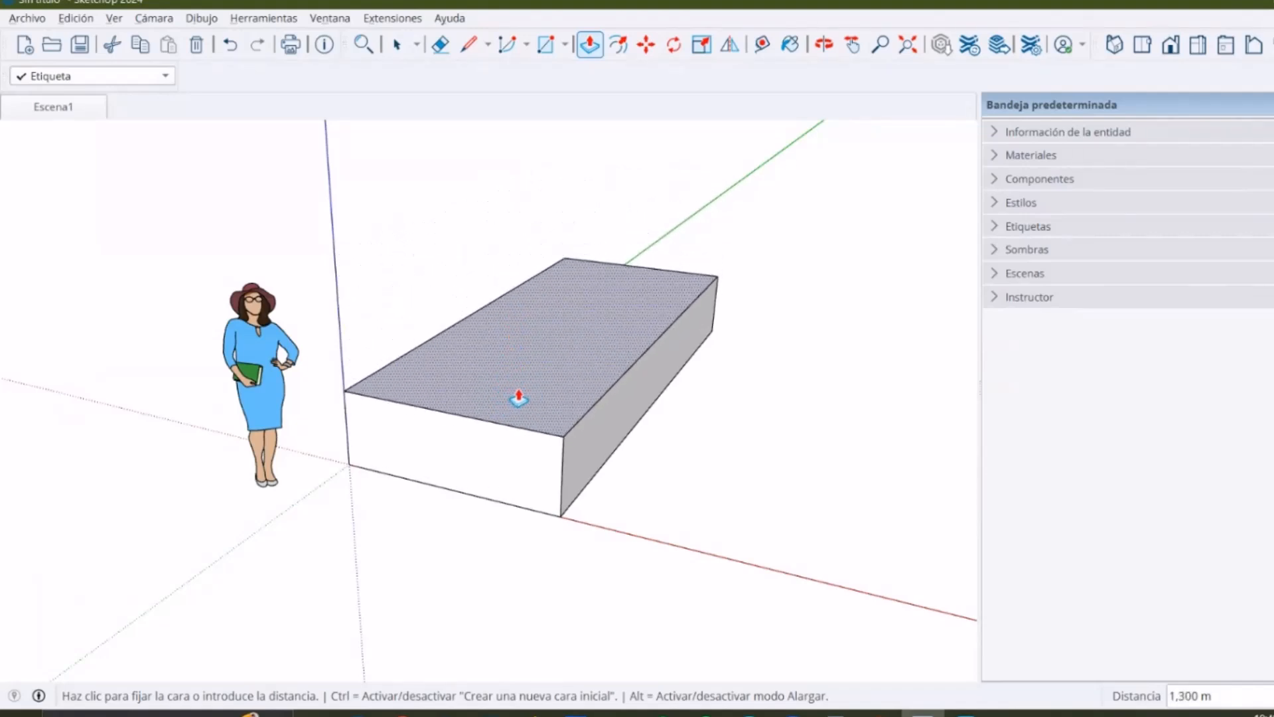
Lower the box's top face by about 1.31 m and try raising it again by about 0.82 m
left_click(519, 398)
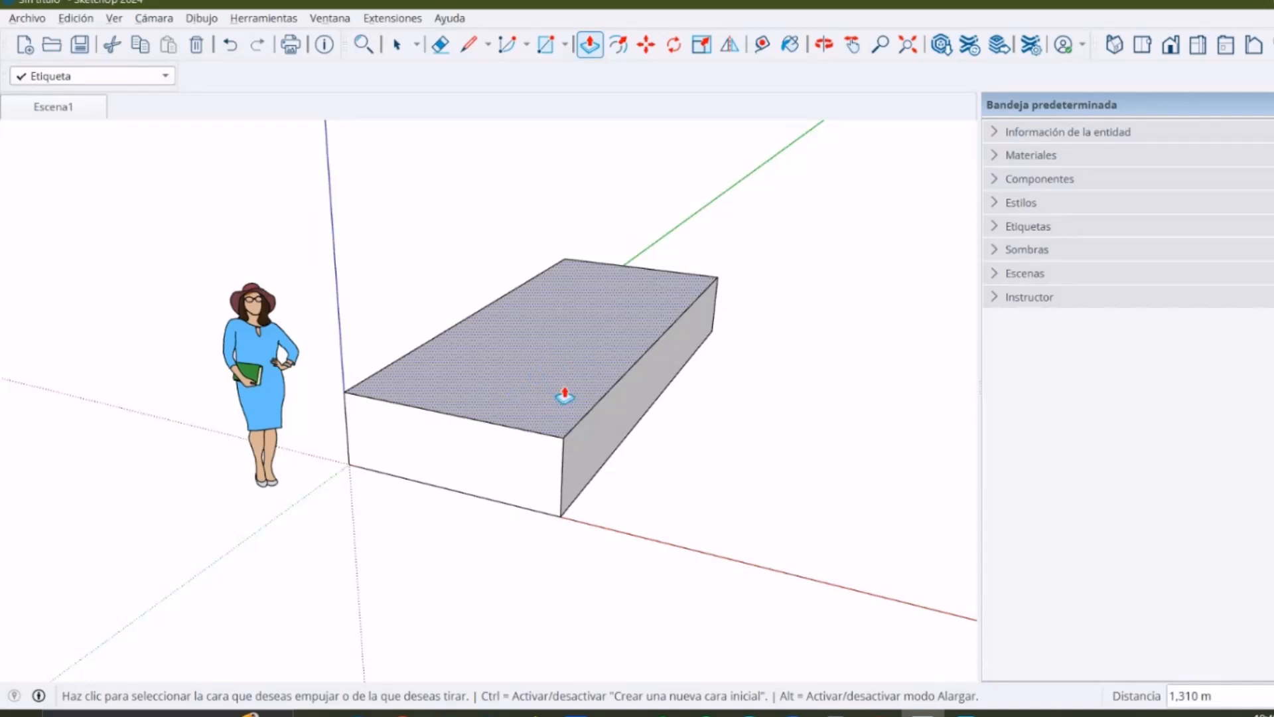
left_click(561, 320)
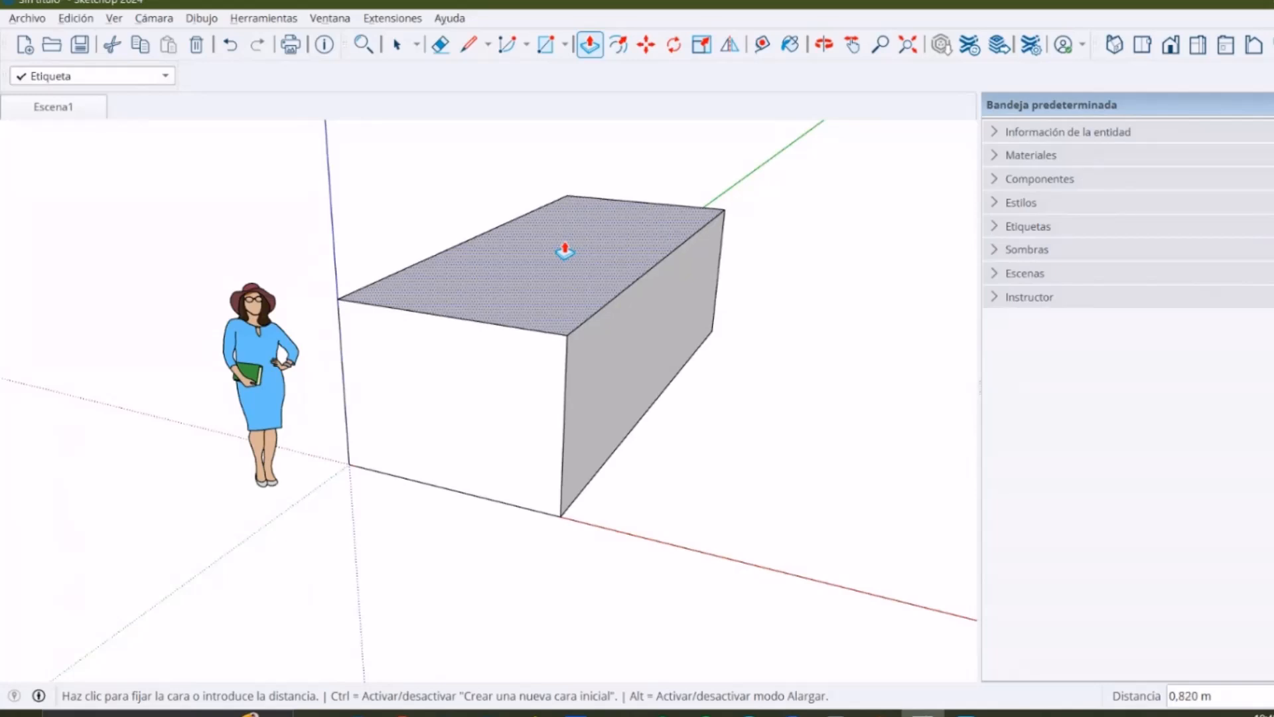
key("space")
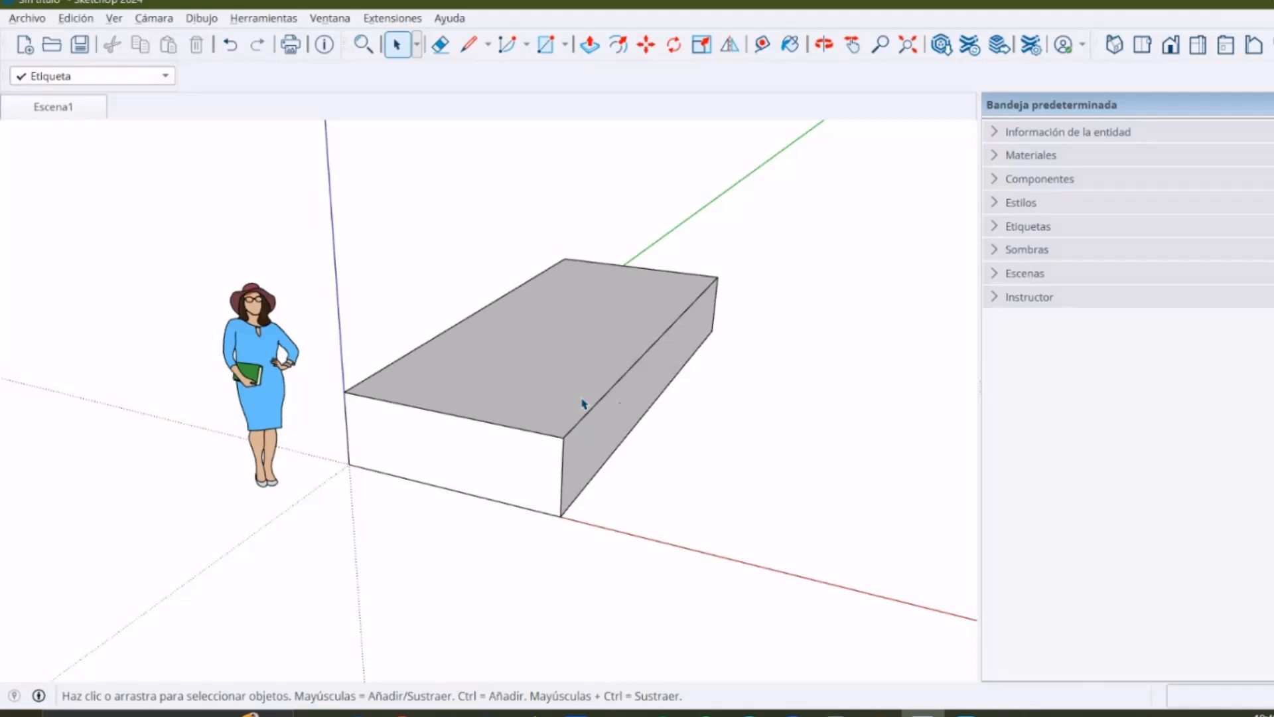
Undo the box's extrusions back to the flat rectangle, with Push/Pull active
key("p")
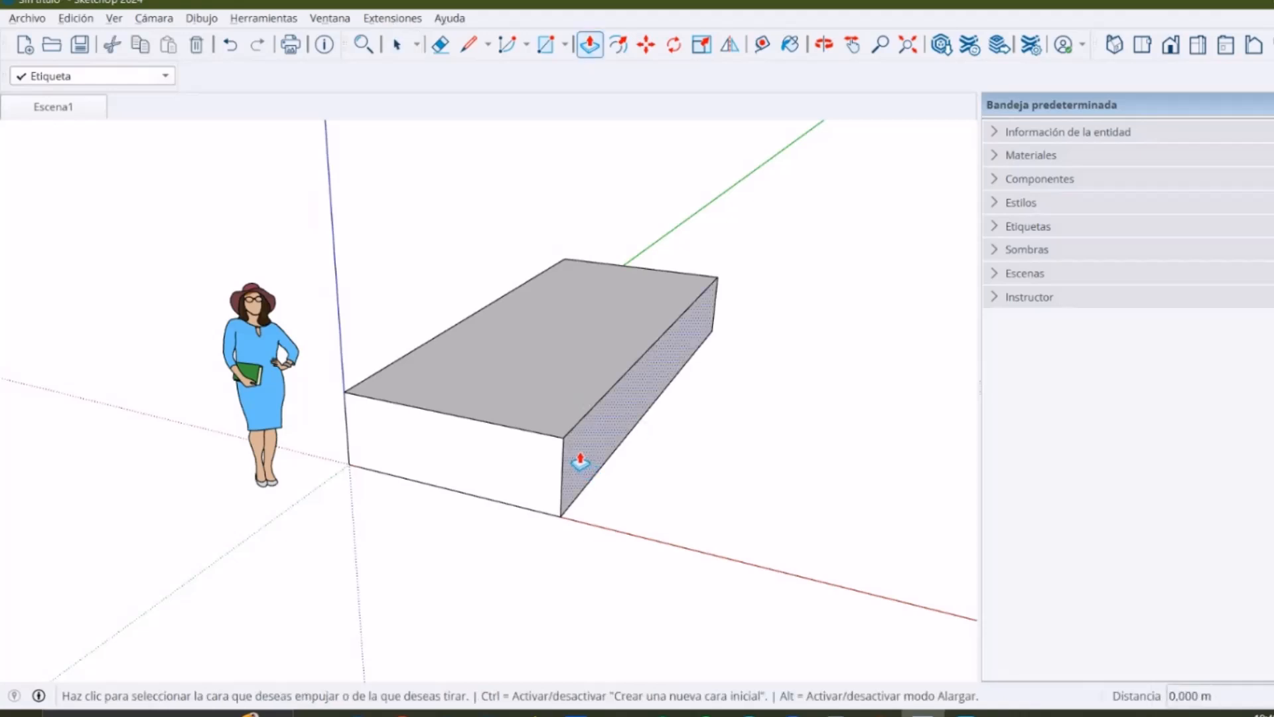
key("ctrl+z")
key("ctrl+z")
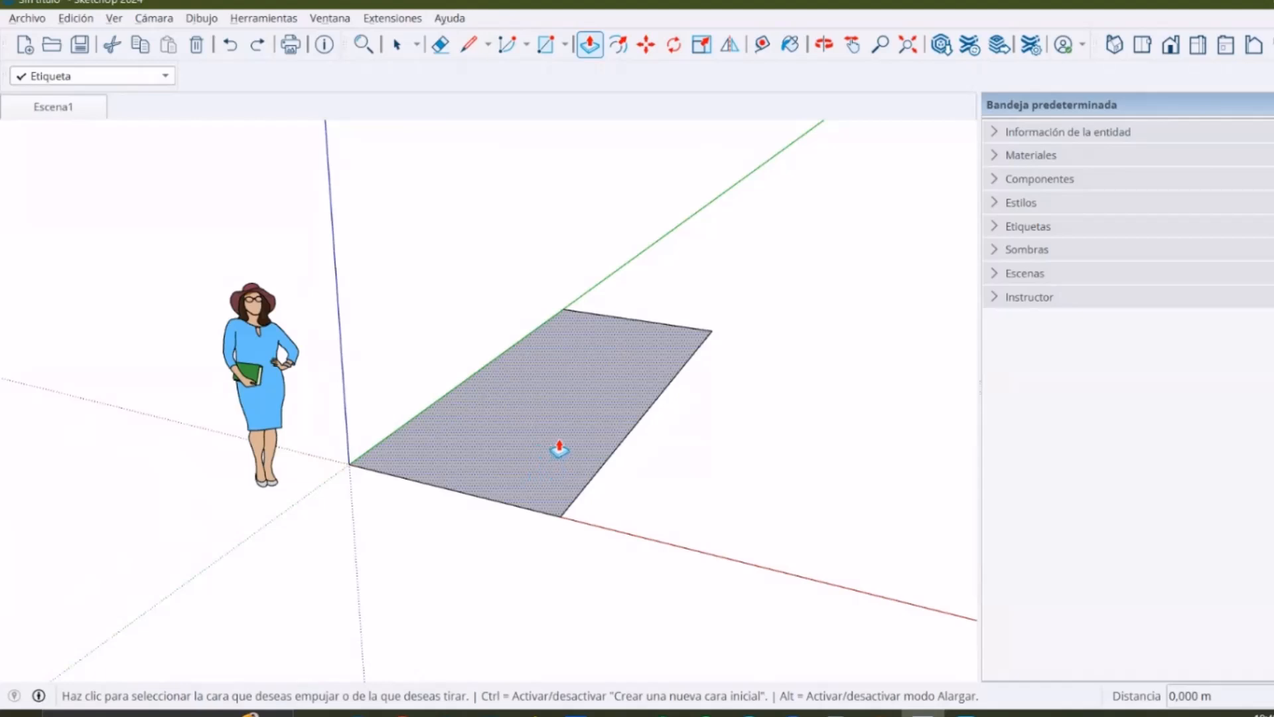
Extrude the flat rectangle's face upward 2 m with Push/Pull
left_click(559, 399)
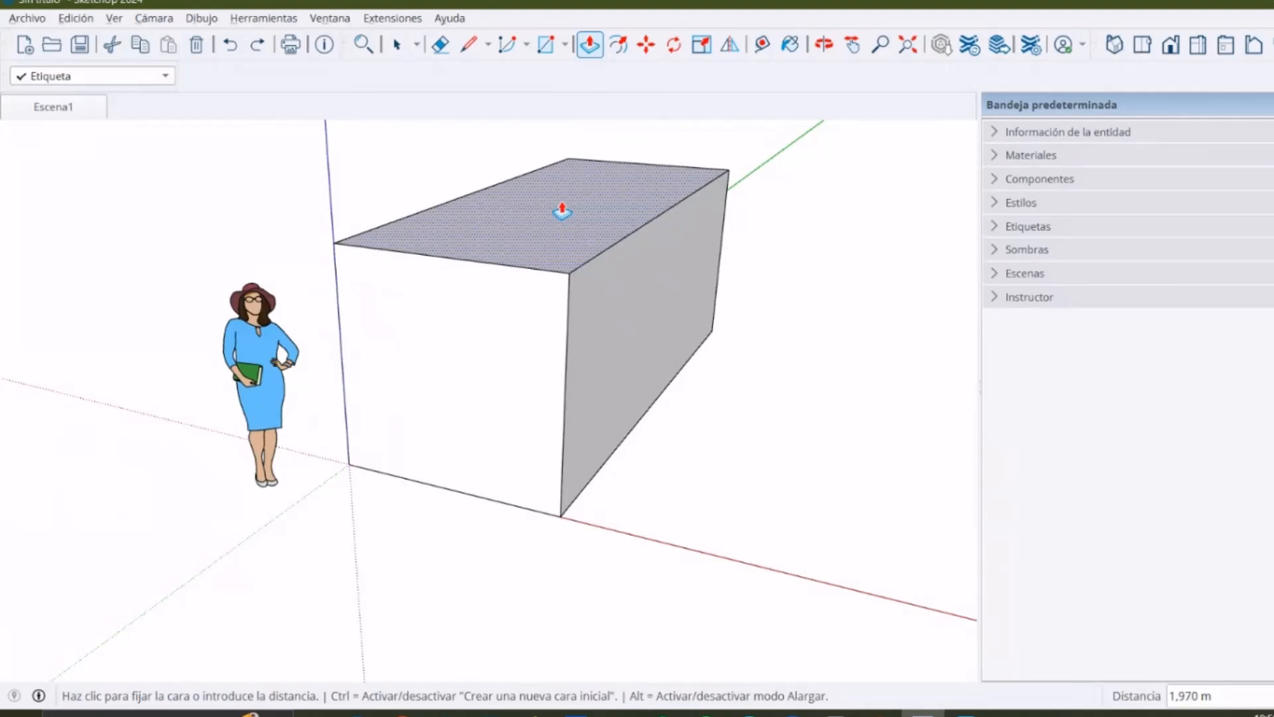
key("Return")
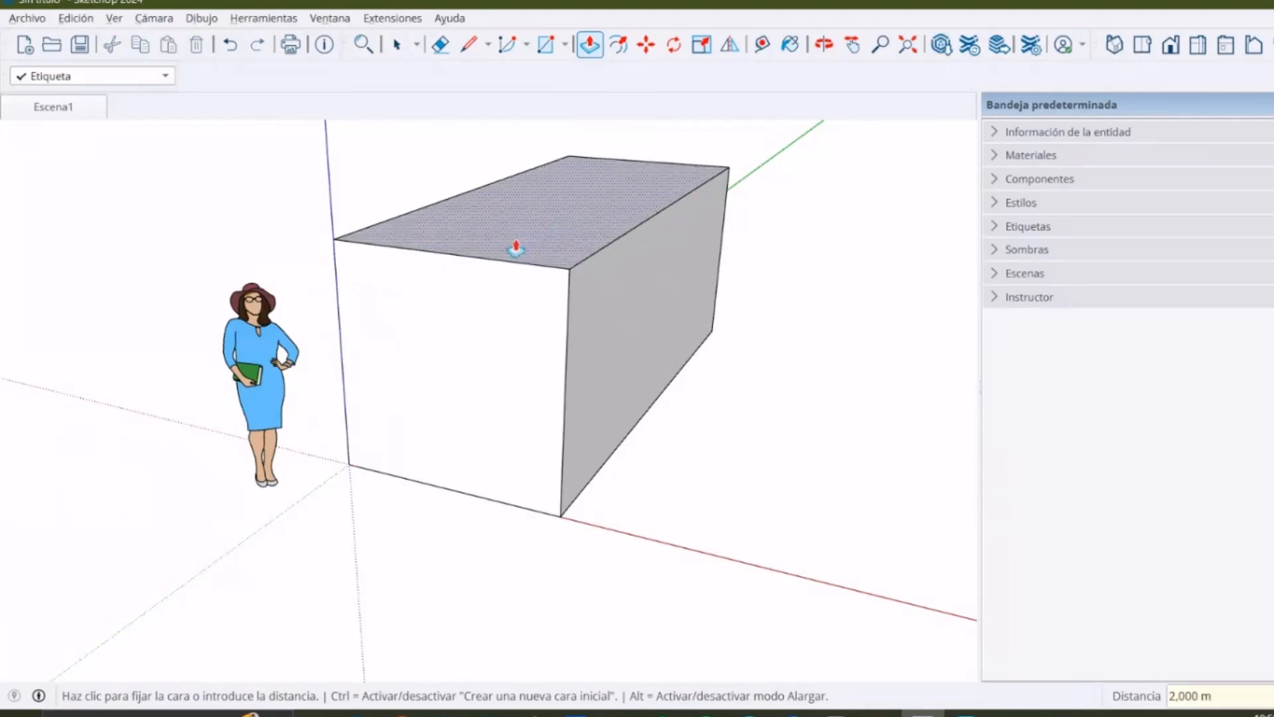
Draw a second rectangle of about 0.60 m by 2.15 m on the ground, starting on the red axis beyond the box
scroll(384, 333, "down", 2)
key("t")
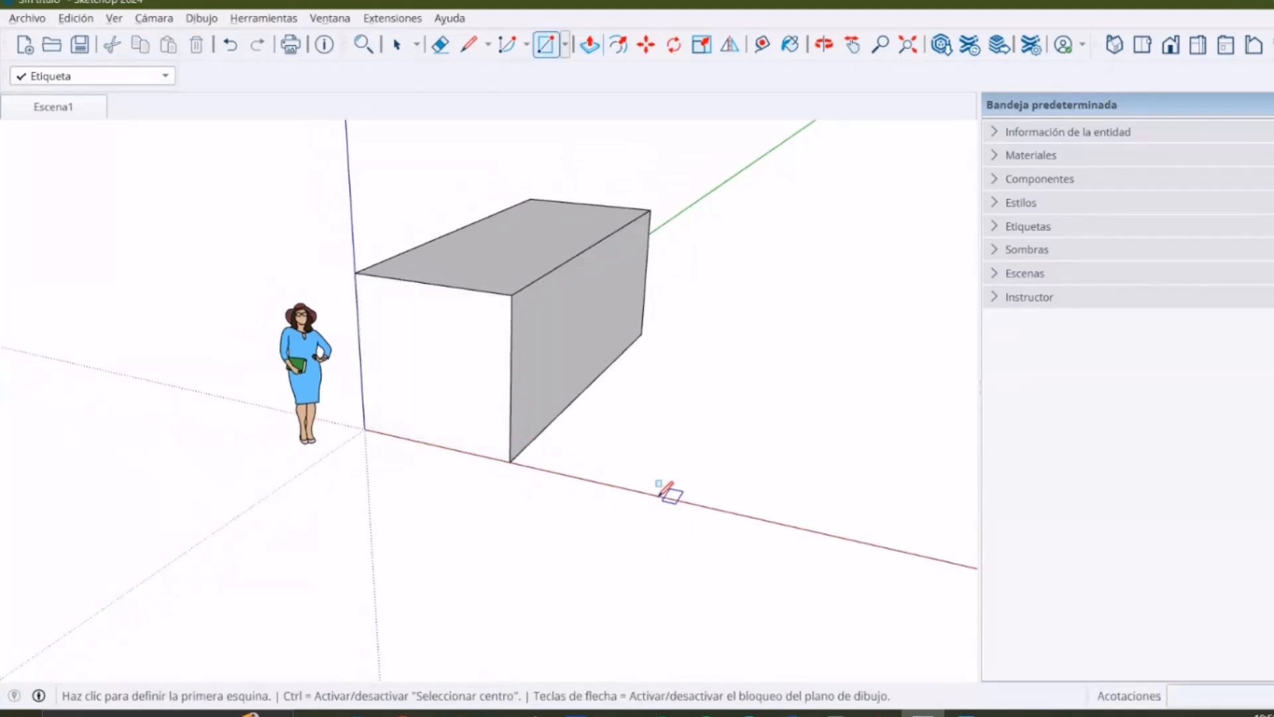
left_click(664, 490)
key("r")
left_click(651, 493)
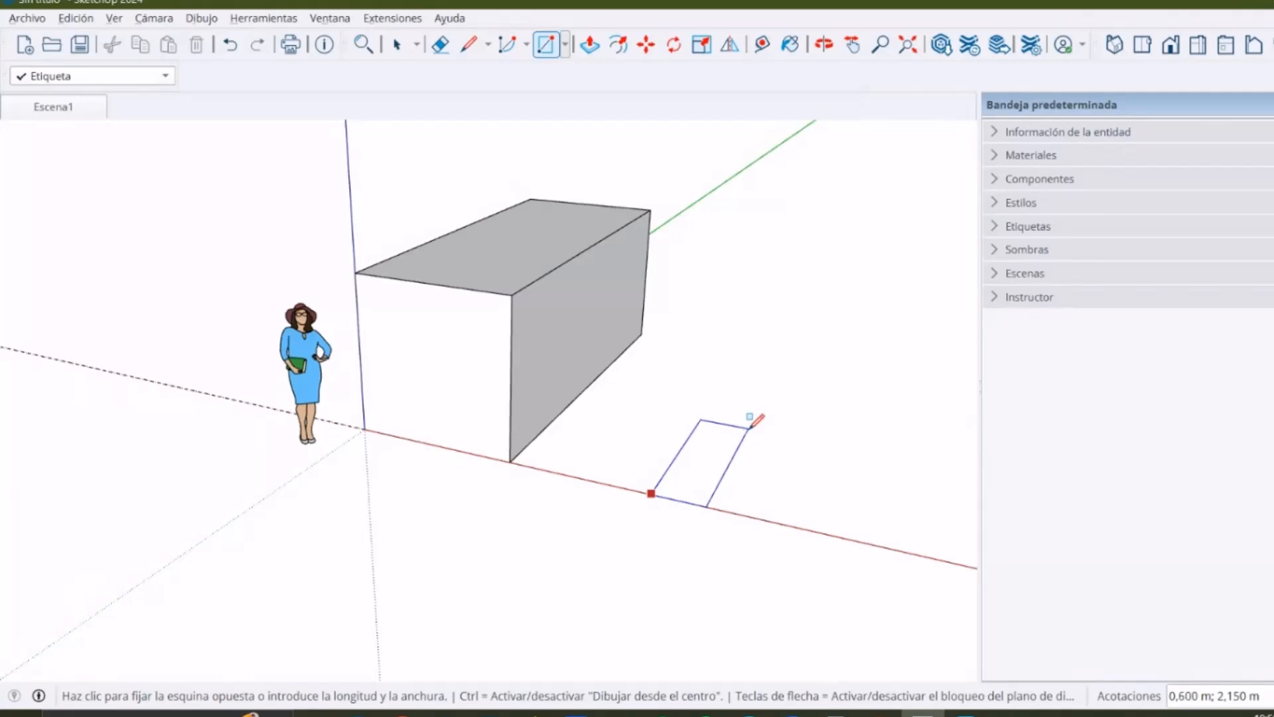
left_click(748, 429)
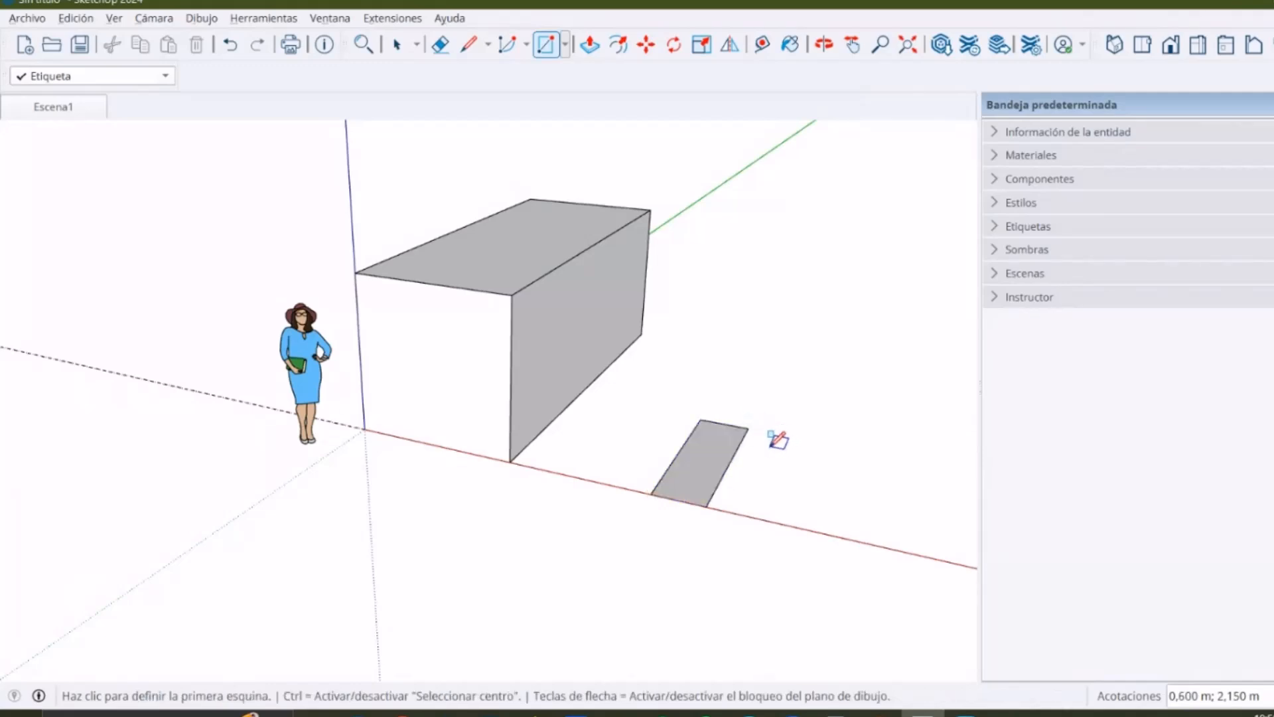
Repeat the previous 2 m Push/Pull extrusion on the small rectangle
key("p")
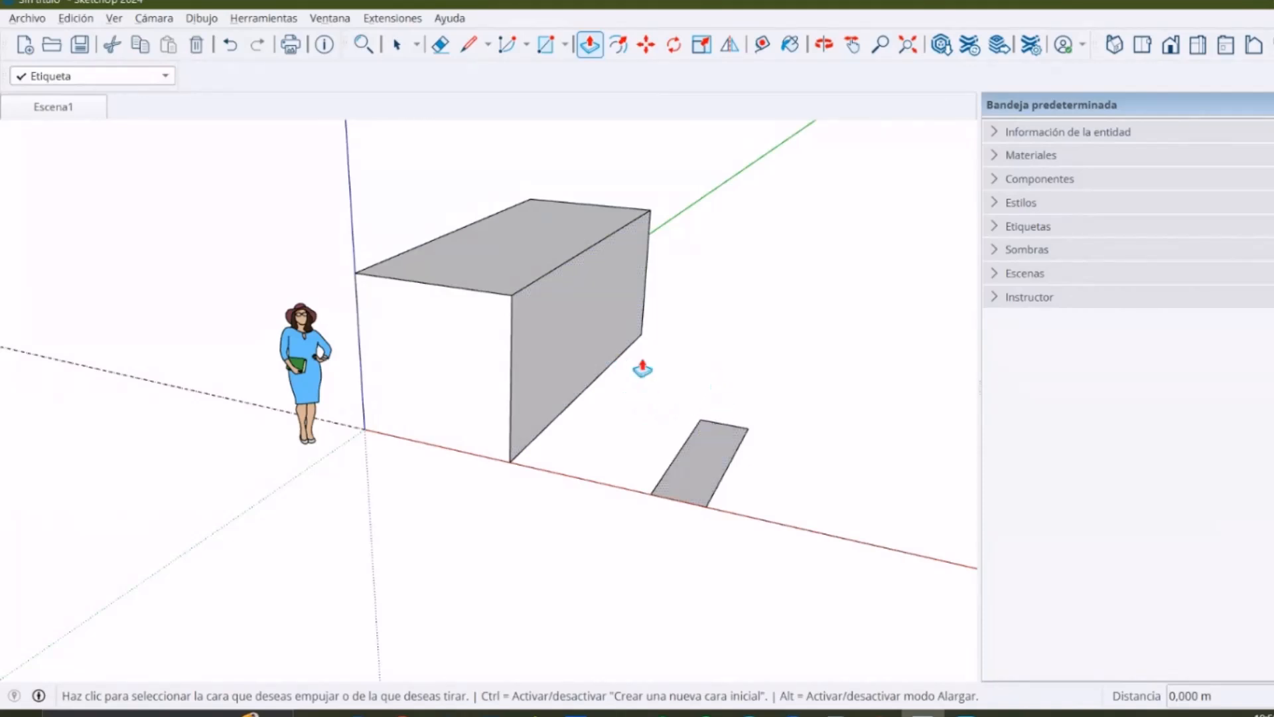
double_click(715, 451)
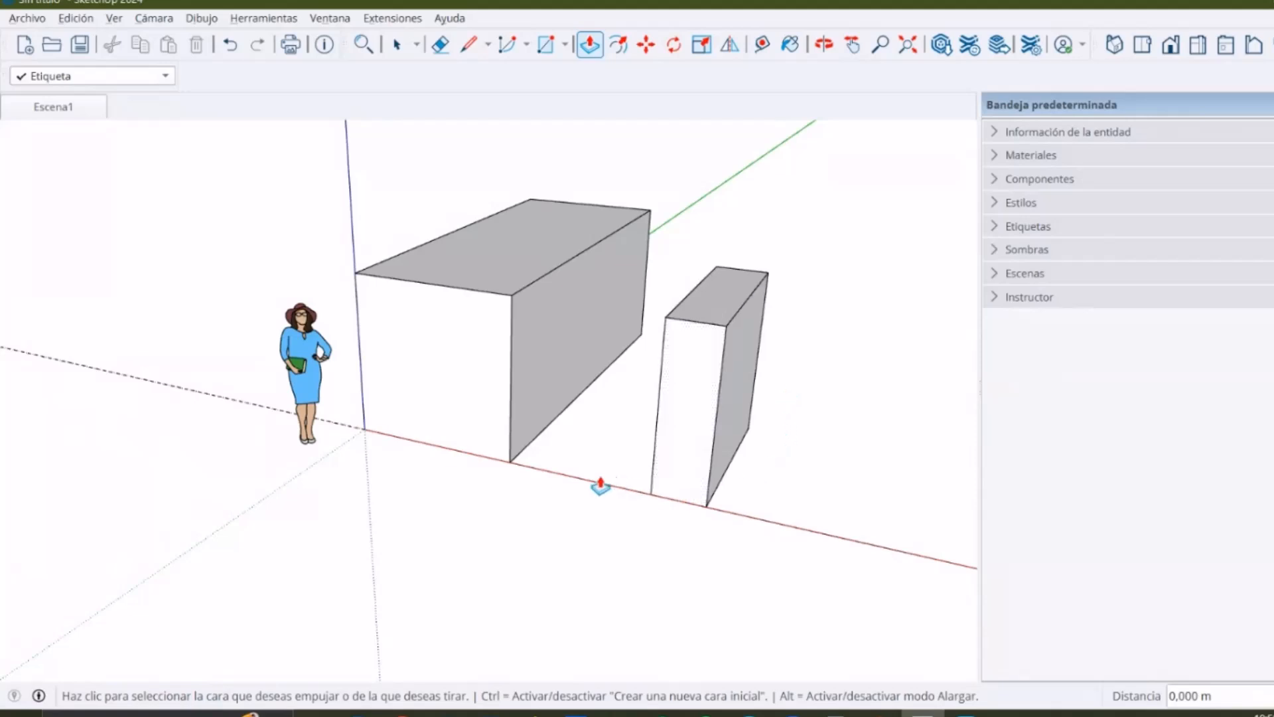
Try to move only the small box's lower front corner about 1.01 m along the red axis, without preselecting the box
scroll(528, 508, "down", 1)
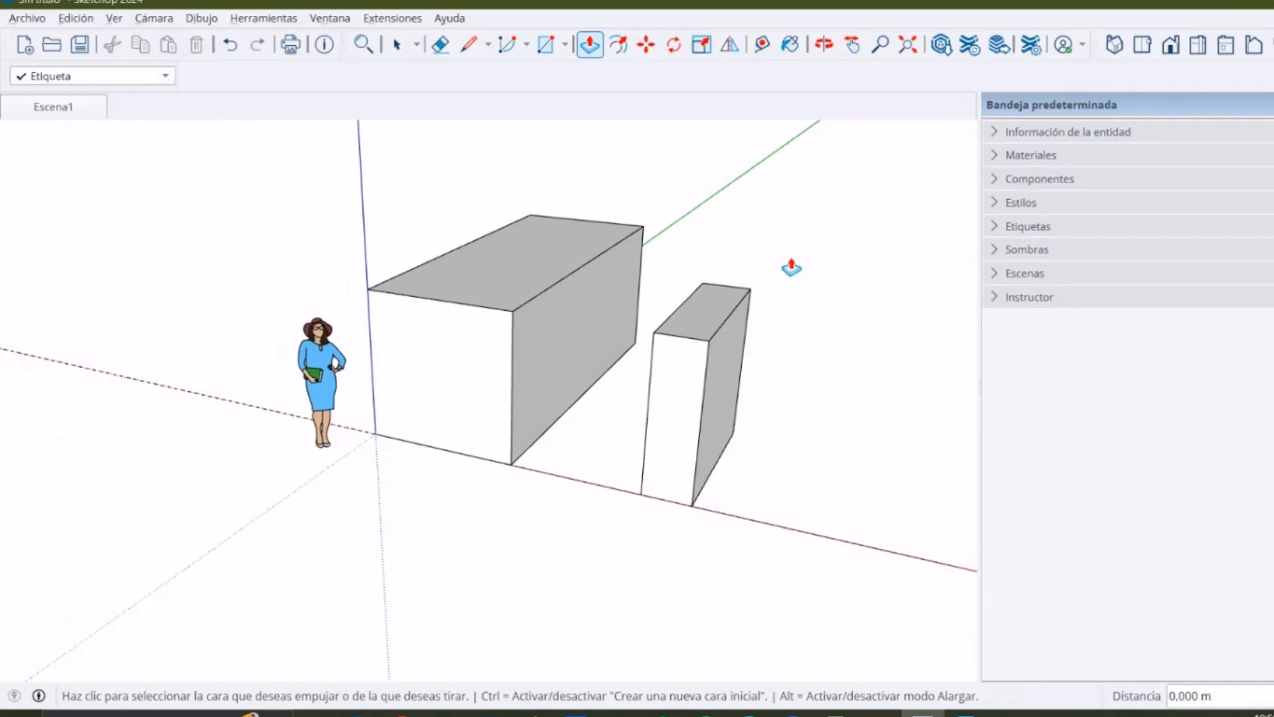
middle_click_drag(731, 352, 683, 332)
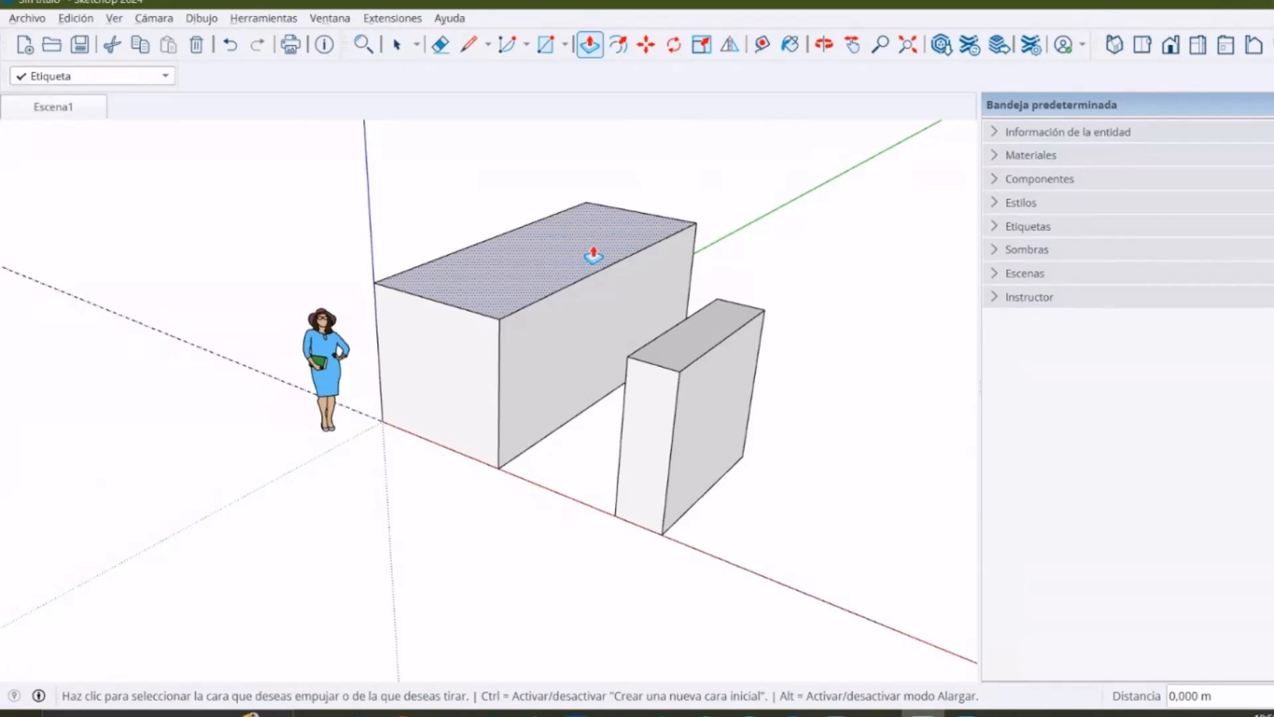
key("space")
middle_click_drag(593, 364, 507, 401)
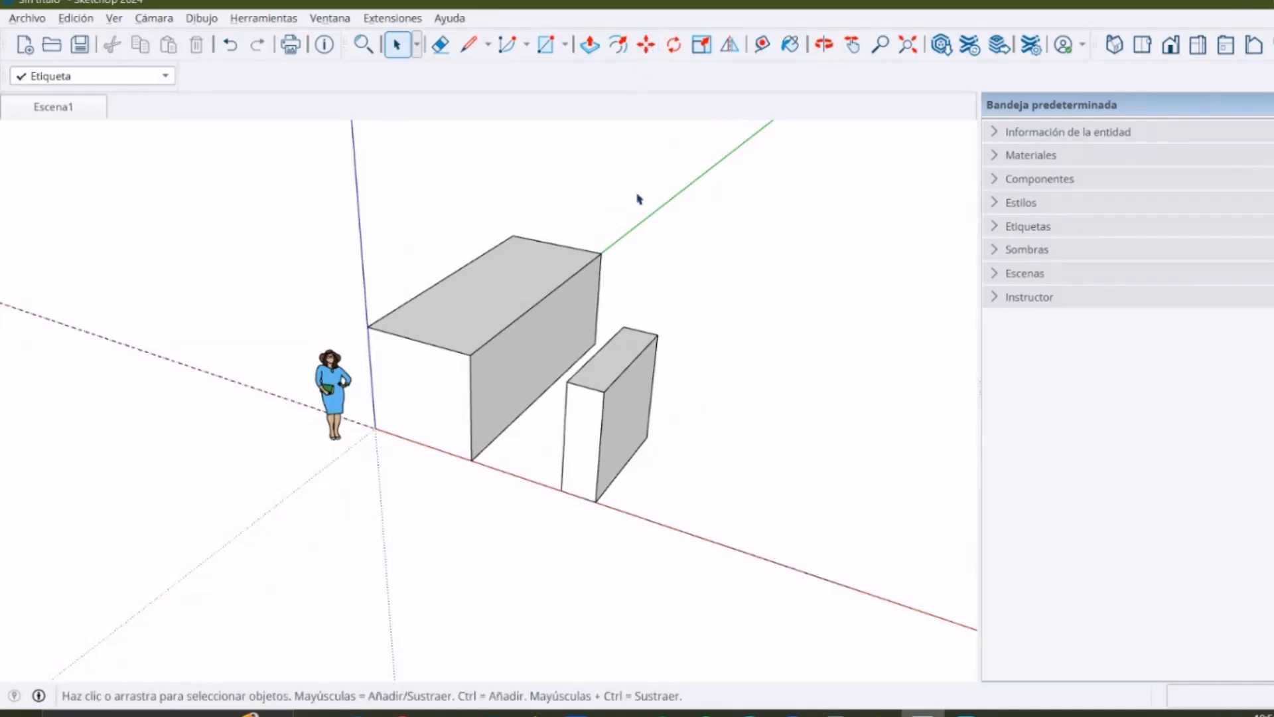
key("m")
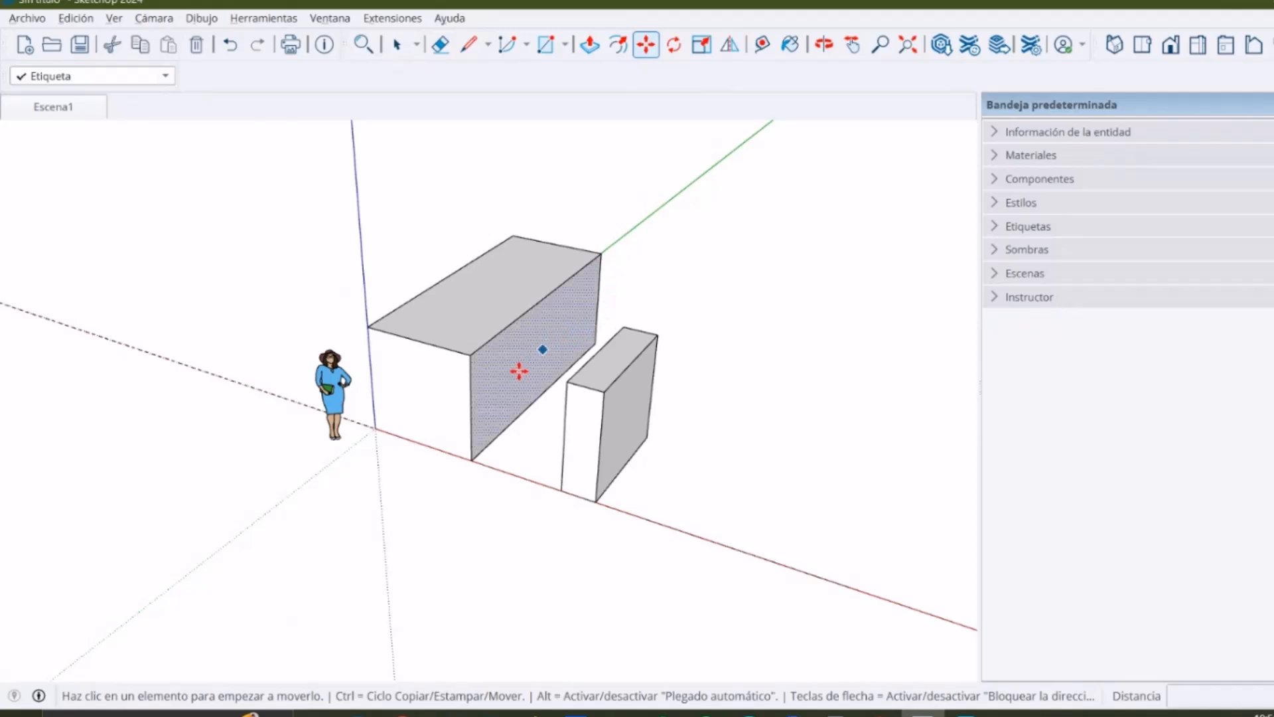
mouse_move(492, 405)
middle_mouse_down()
mouse_move(632, 407)
mouse_move(643, 370)
mouse_move(501, 355)
mouse_move(470, 412)
middle_mouse_up()
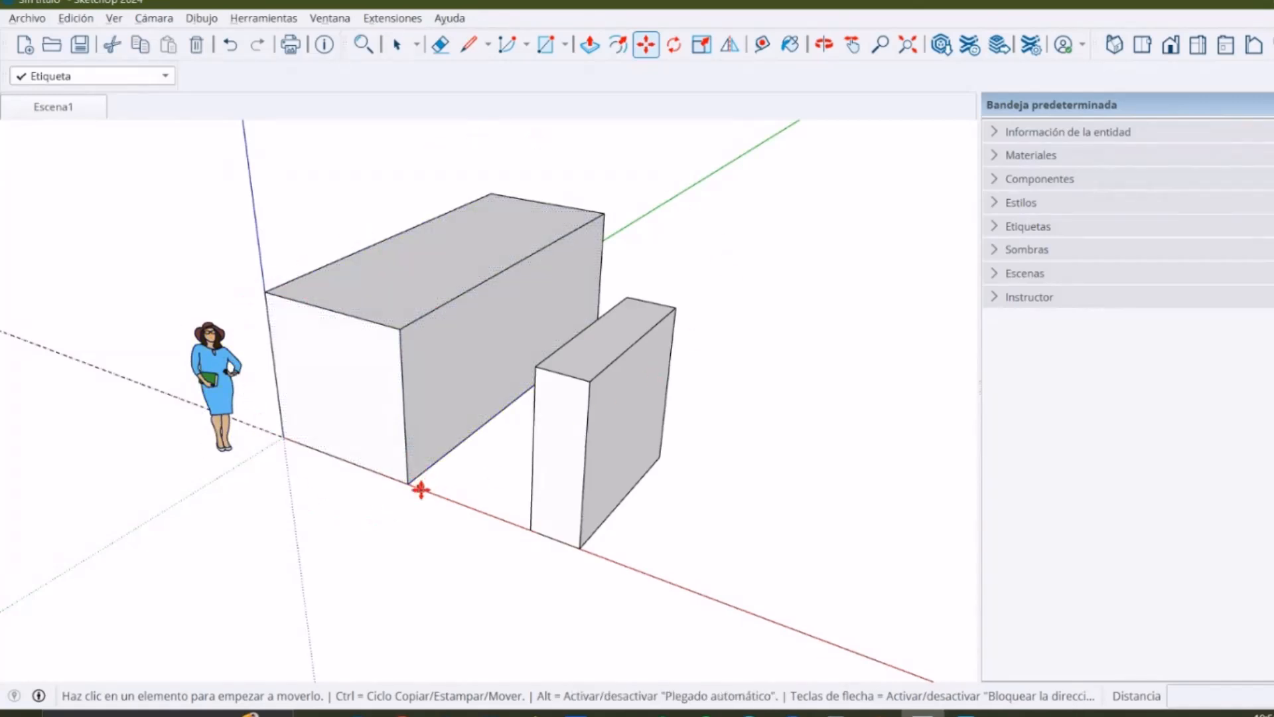
left_click(579, 549)
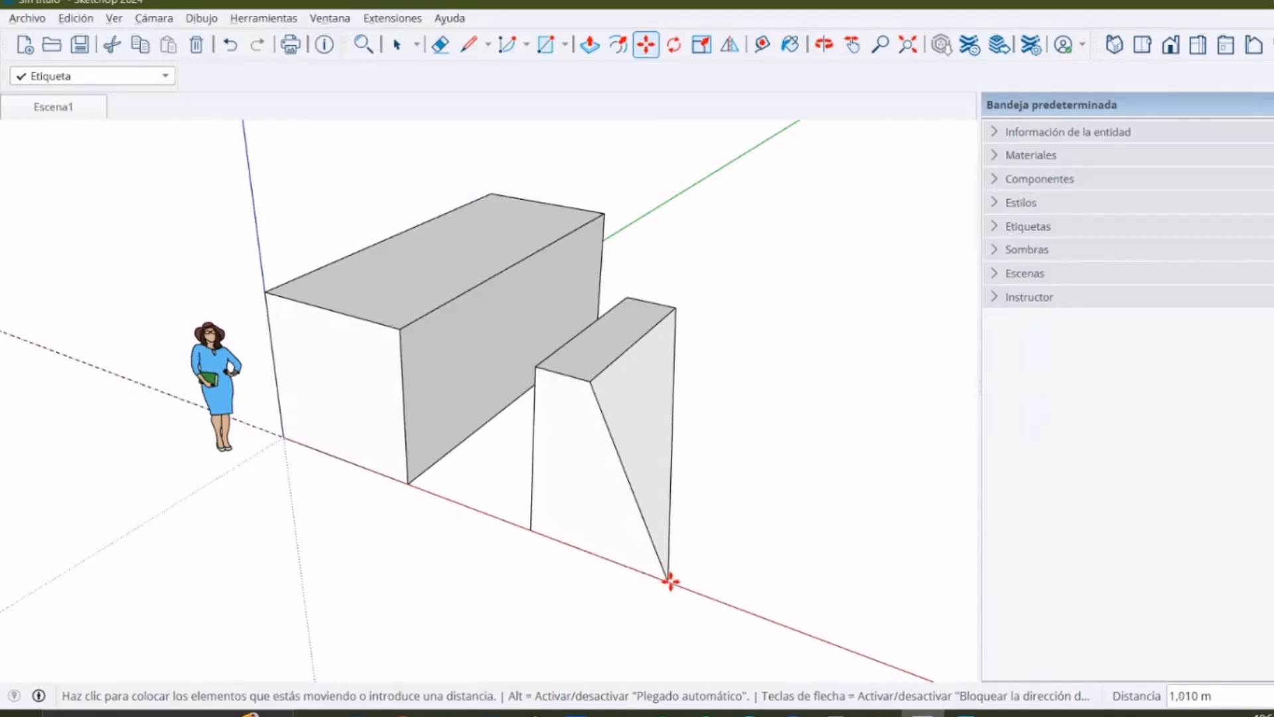
key("space")
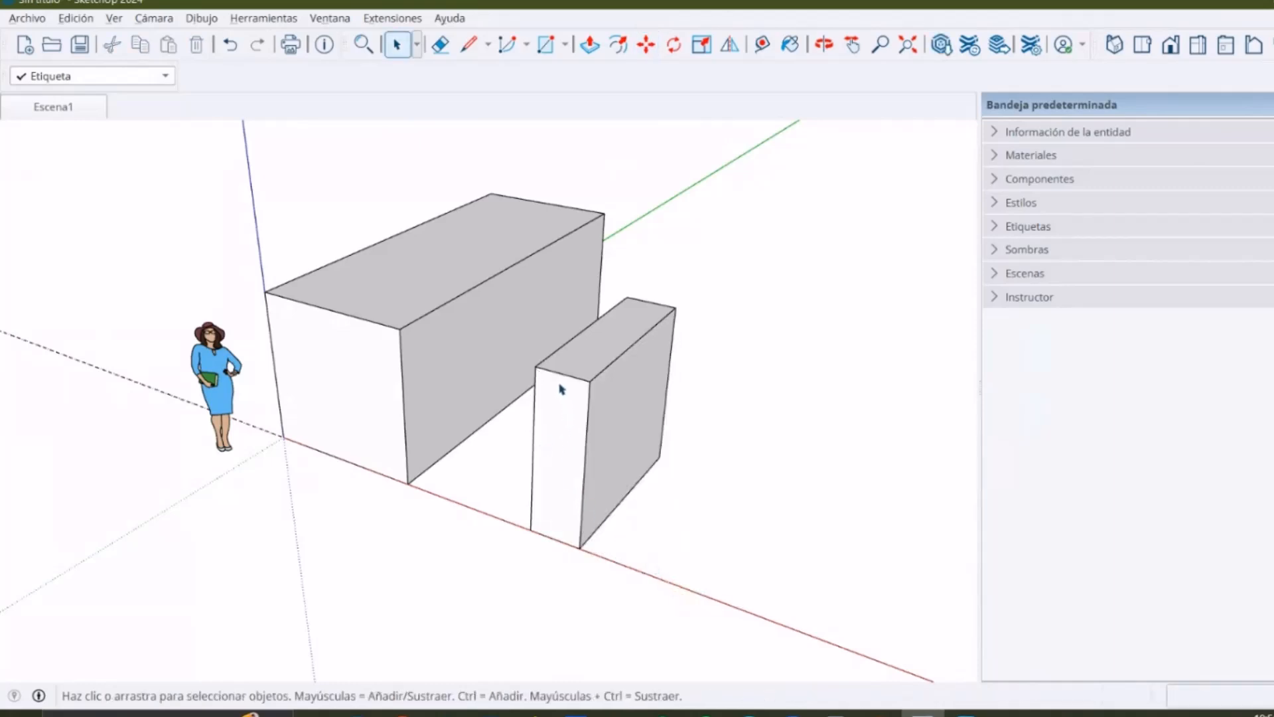
Select the entire small box with a selection window around all its faces and edges
middle_click_drag(556, 395, 579, 342)
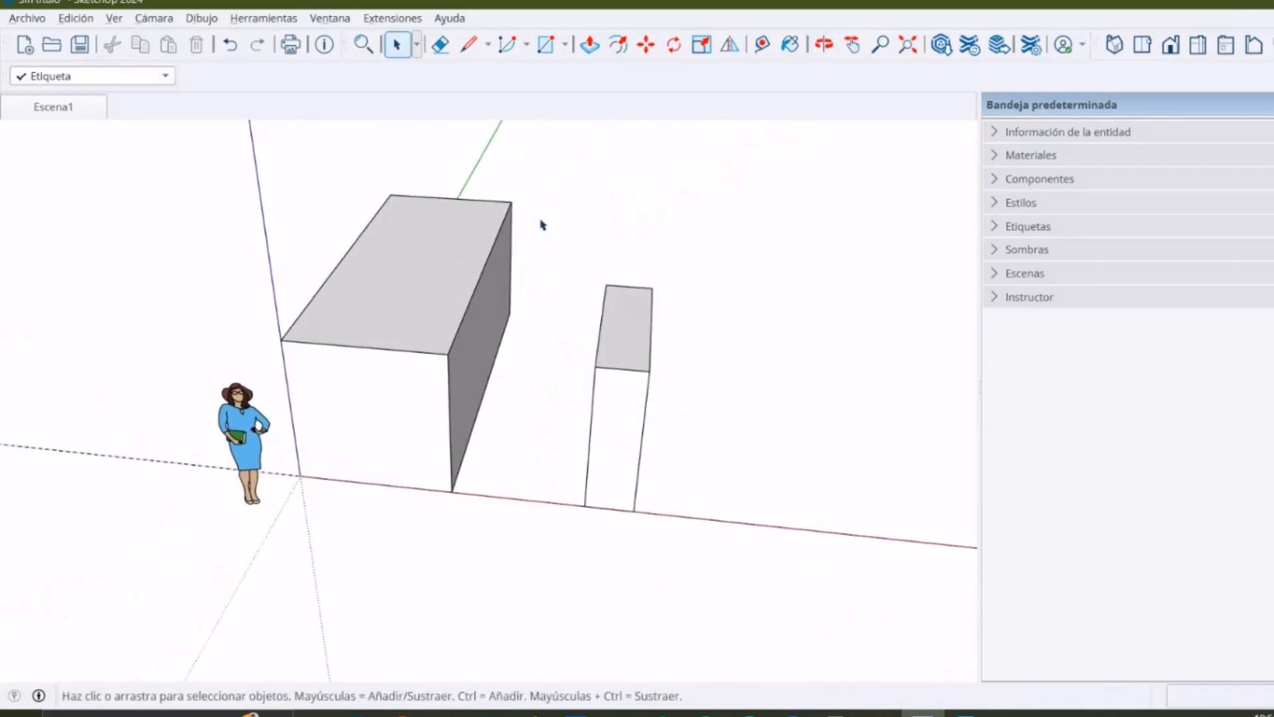
left_click_drag(541, 210, 738, 569)
middle_click_drag(748, 586, 515, 515)
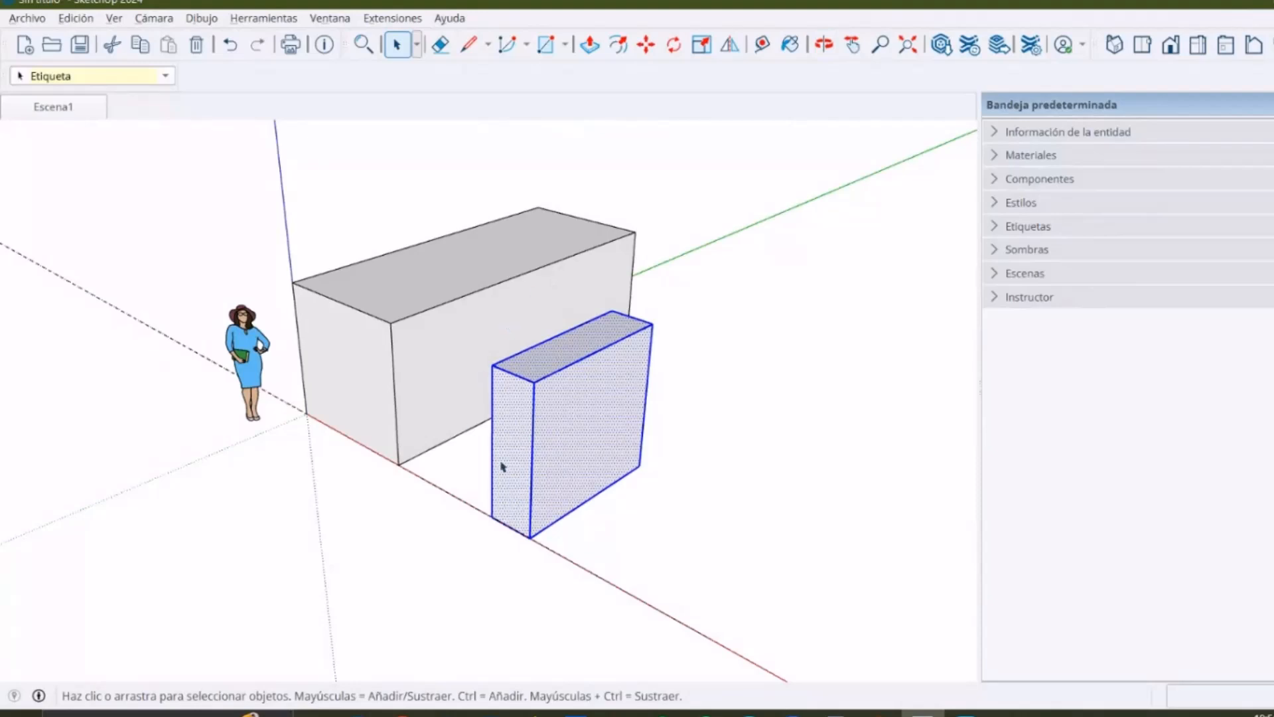
middle_click_drag(531, 446, 507, 359)
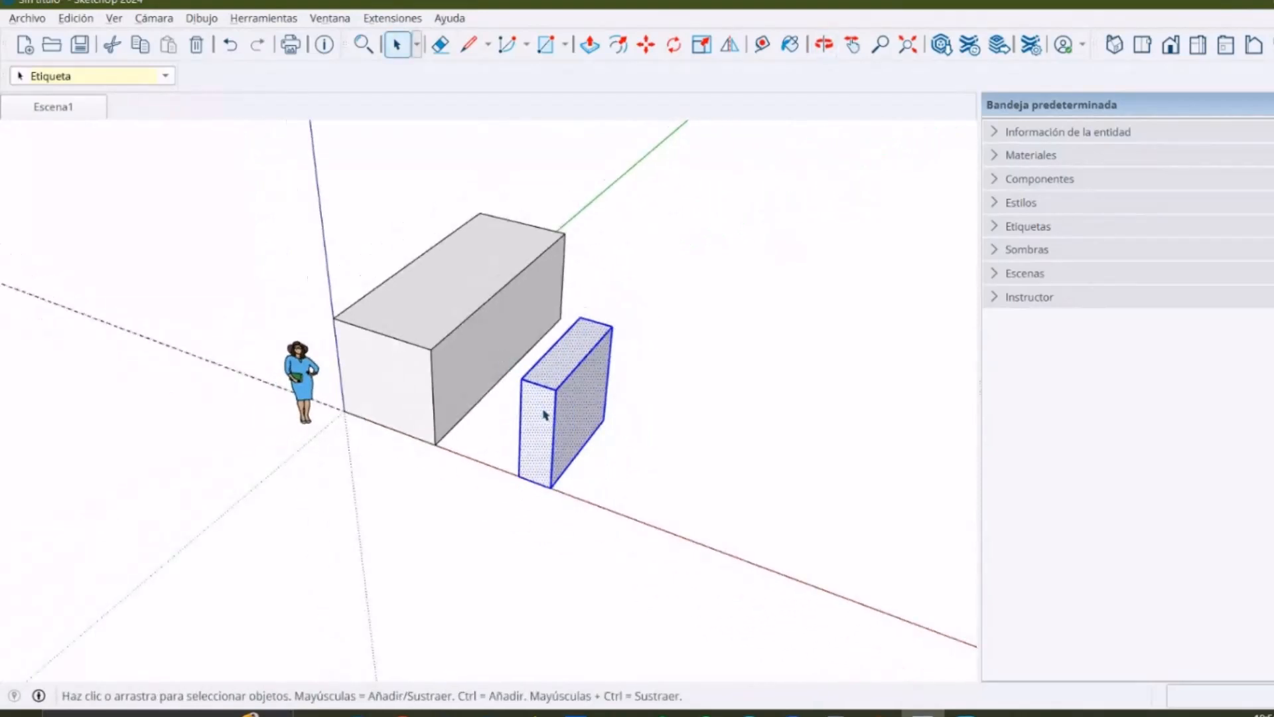
scroll(544, 415, "up", 2)
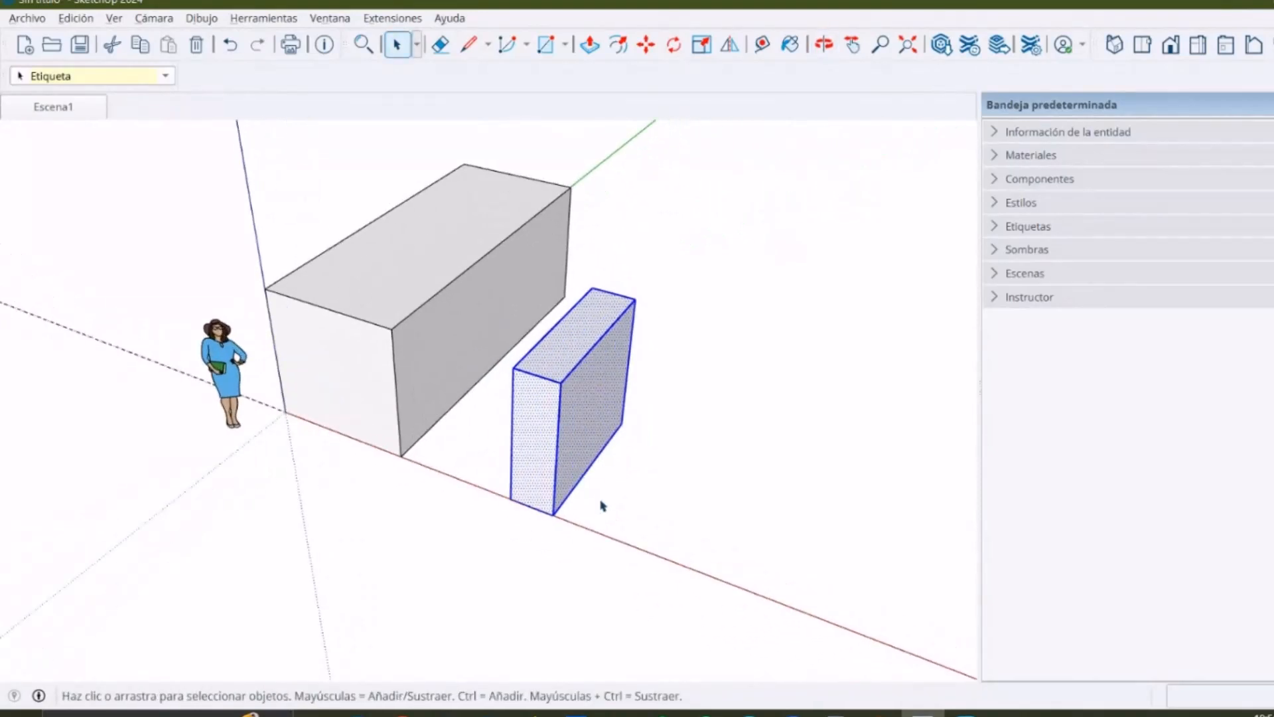
Move the selected small box 2 m along the red axis, away from the large box, using its lower front corner as base point
key("m")
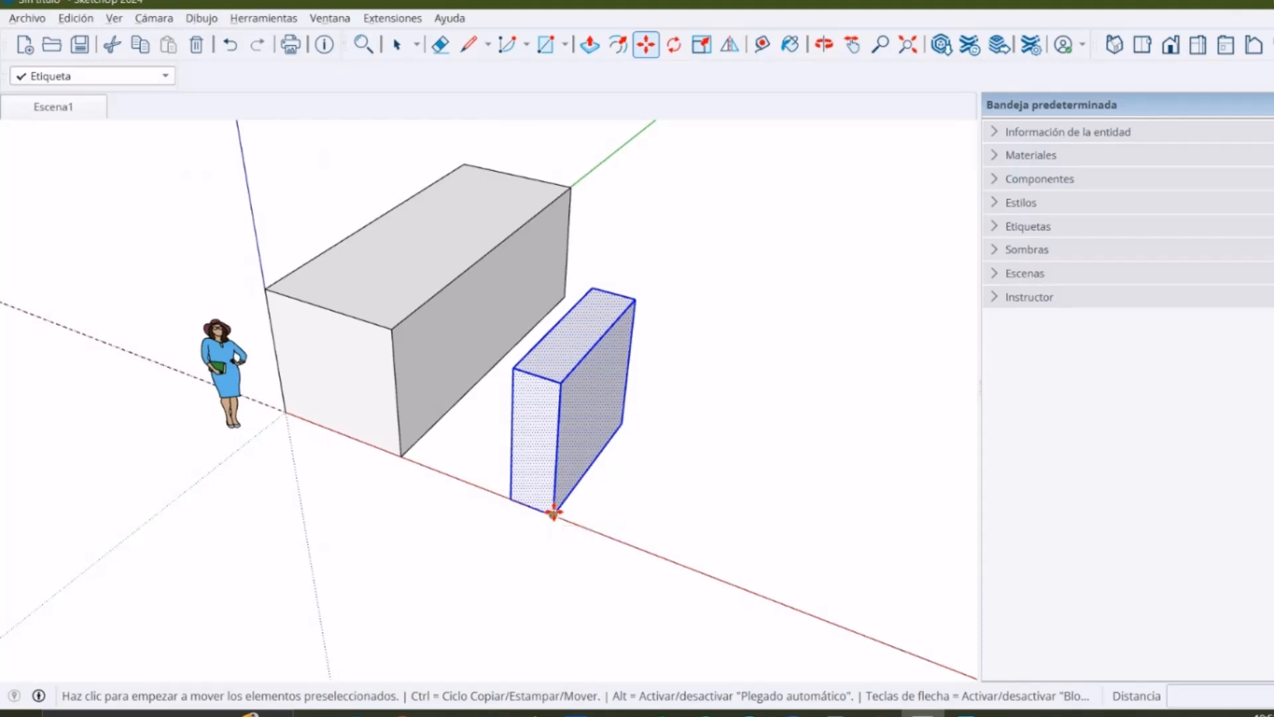
scroll(553, 511, "up", 2)
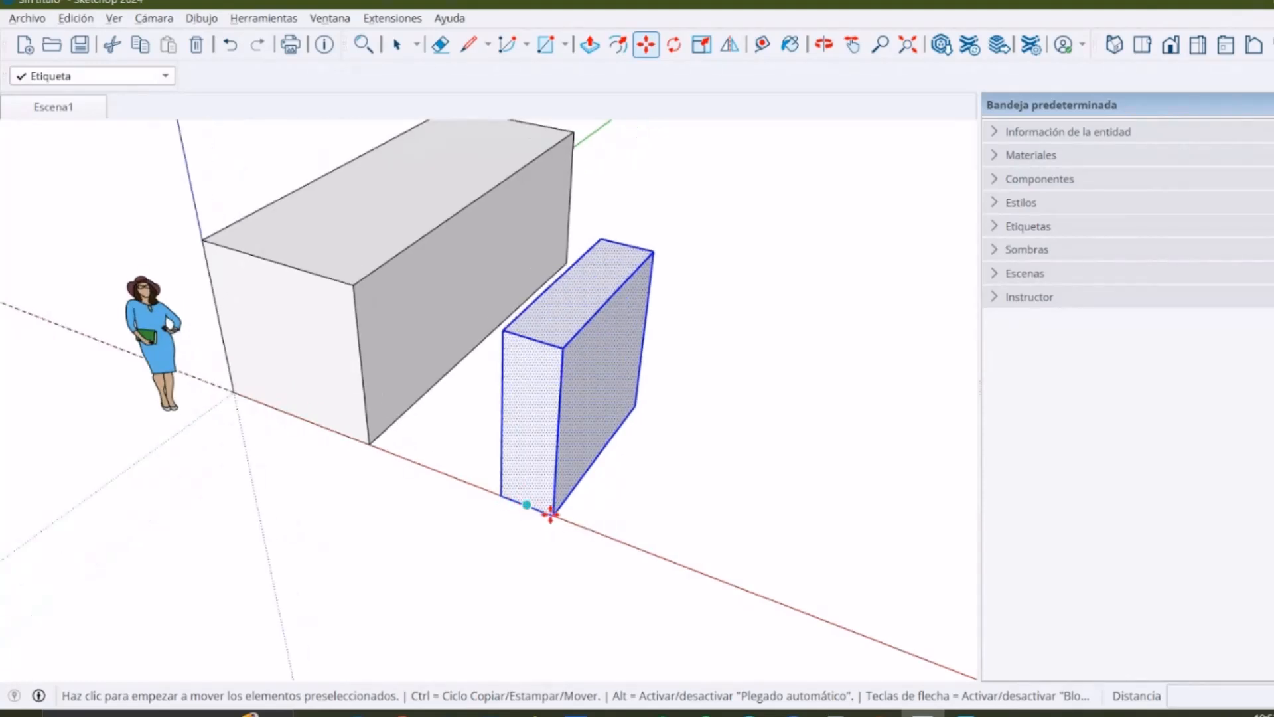
scroll(544, 504, "down", 2)
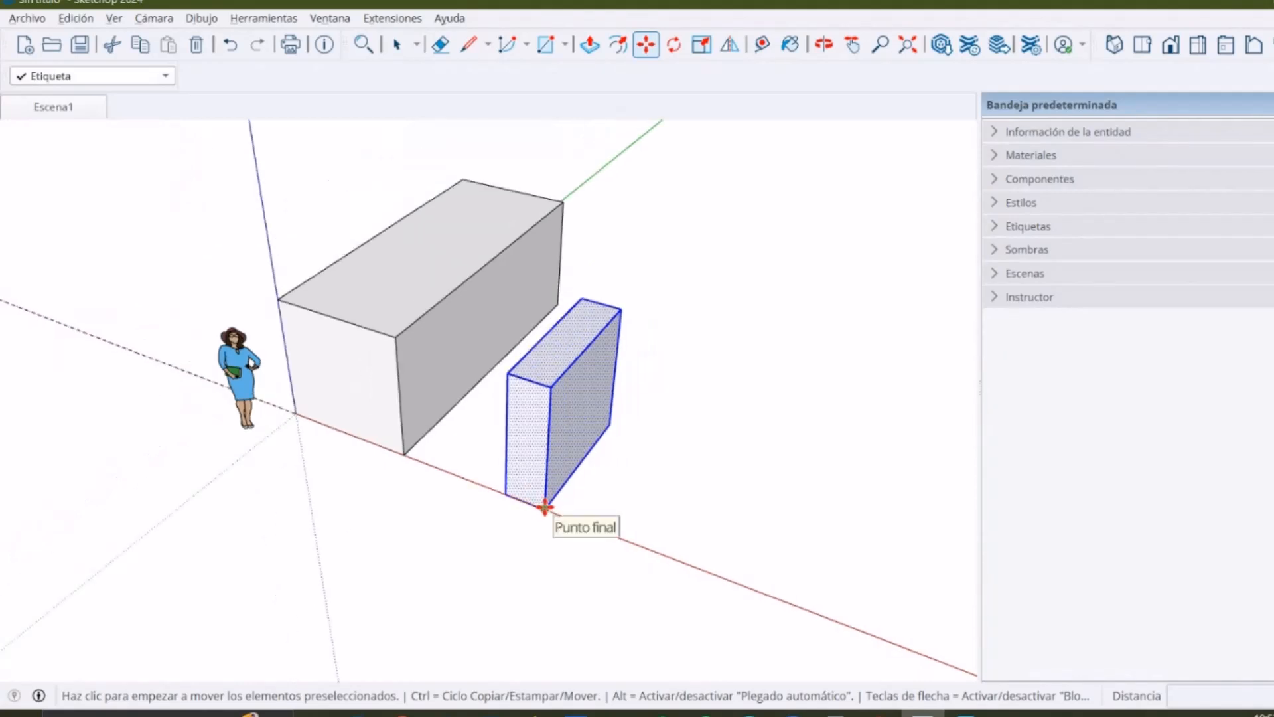
left_click(544, 507)
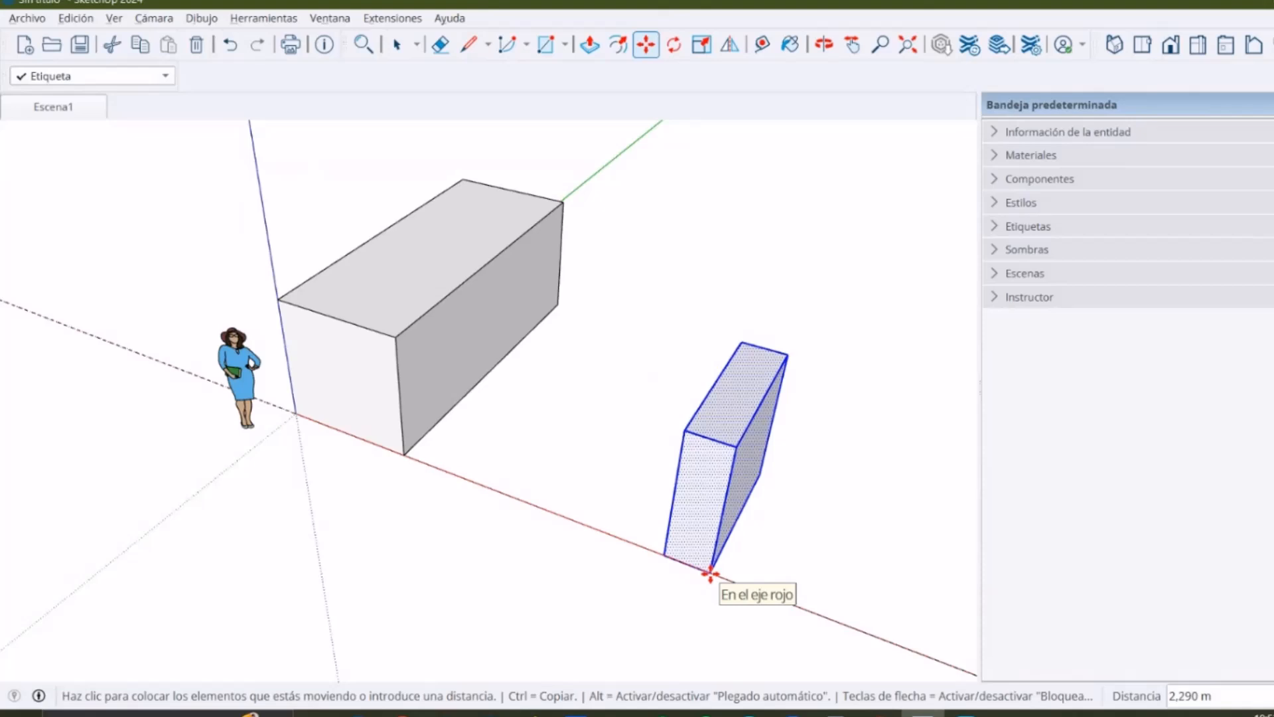
type("2")
key("Return")
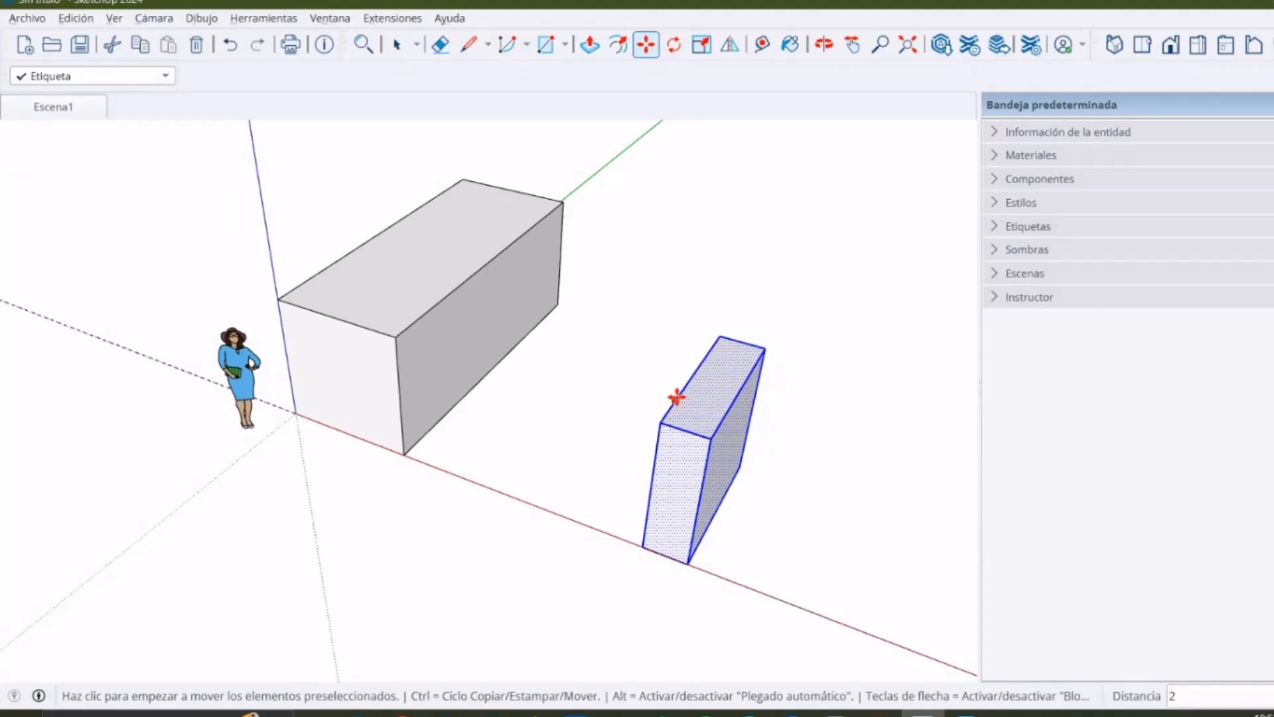
Copy the selected small box 3 m farther along the red axis with Move, using its lower front corner as base point
scroll(274, 346, "down", 1)
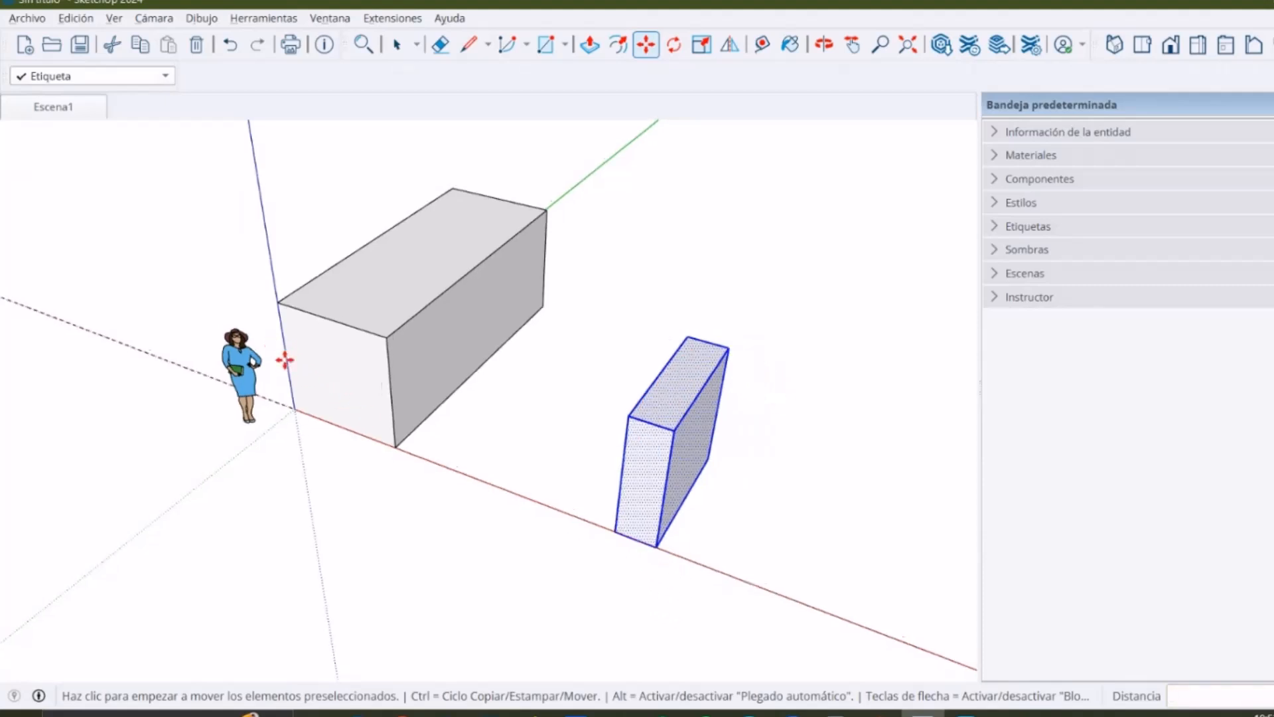
scroll(777, 503, "up", 3)
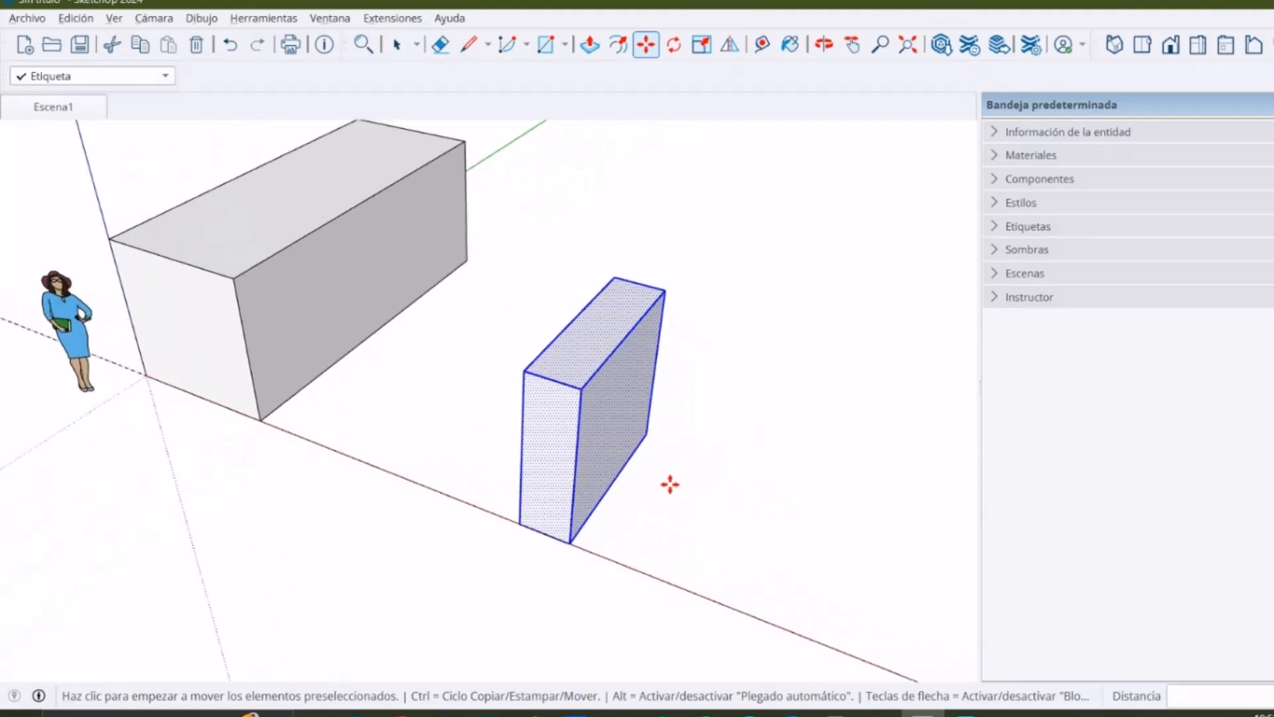
scroll(426, 418, "down", 2)
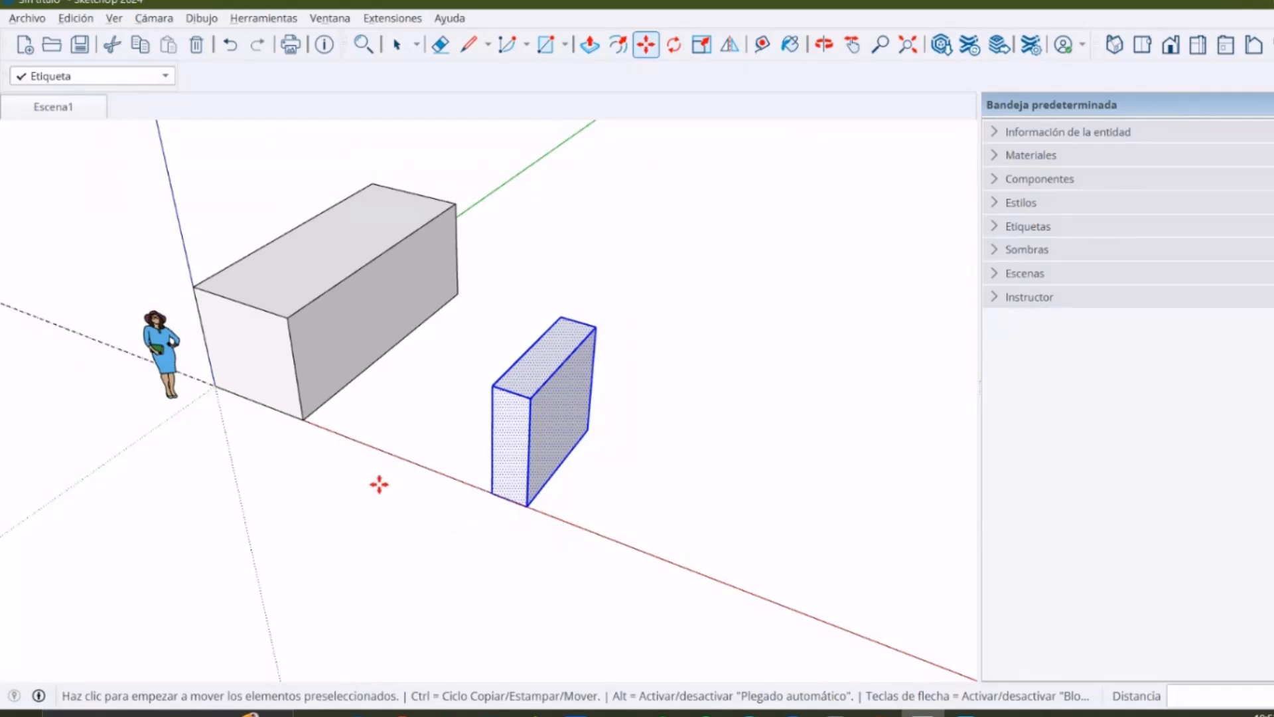
scroll(381, 449, "down", 1)
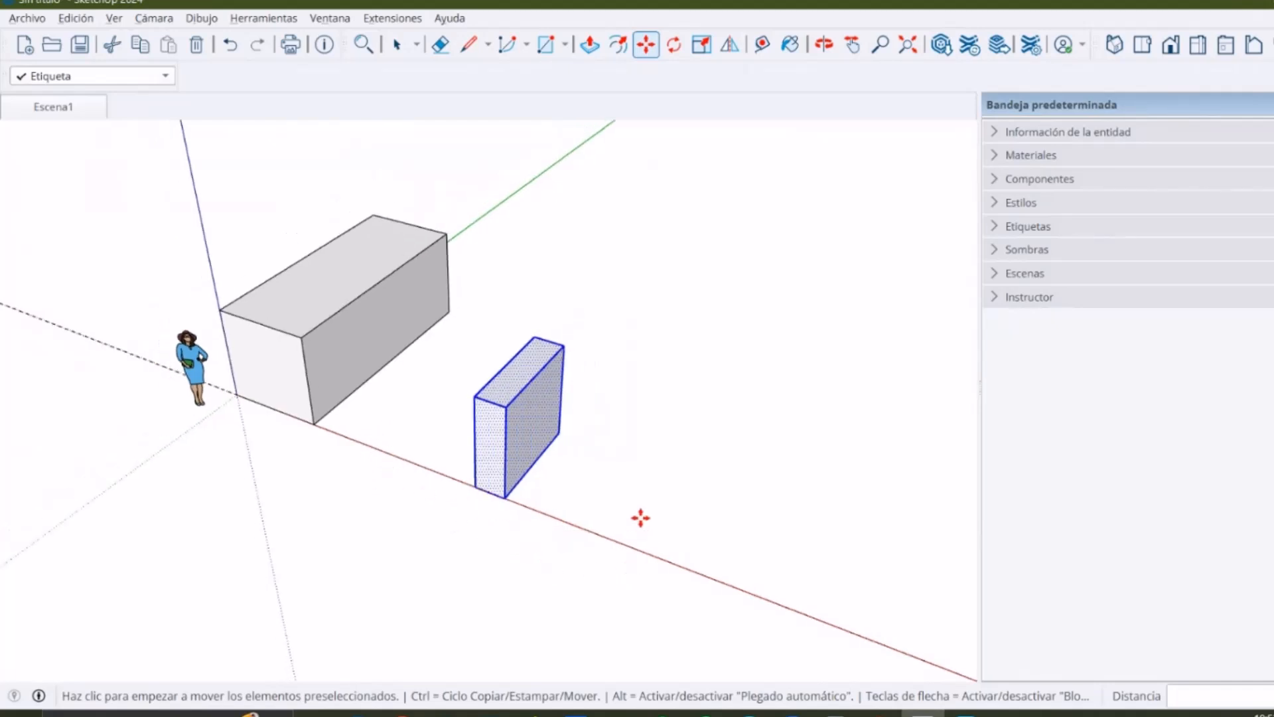
scroll(640, 517, "up", 1)
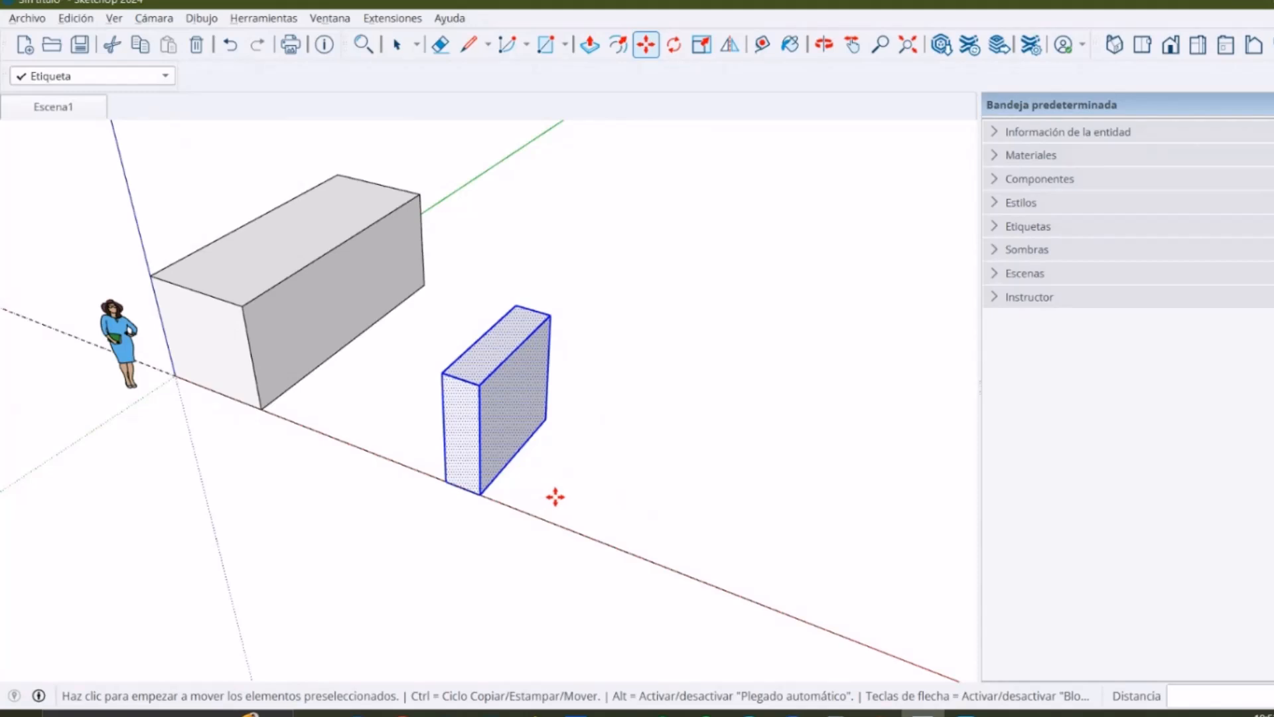
left_click(481, 491)
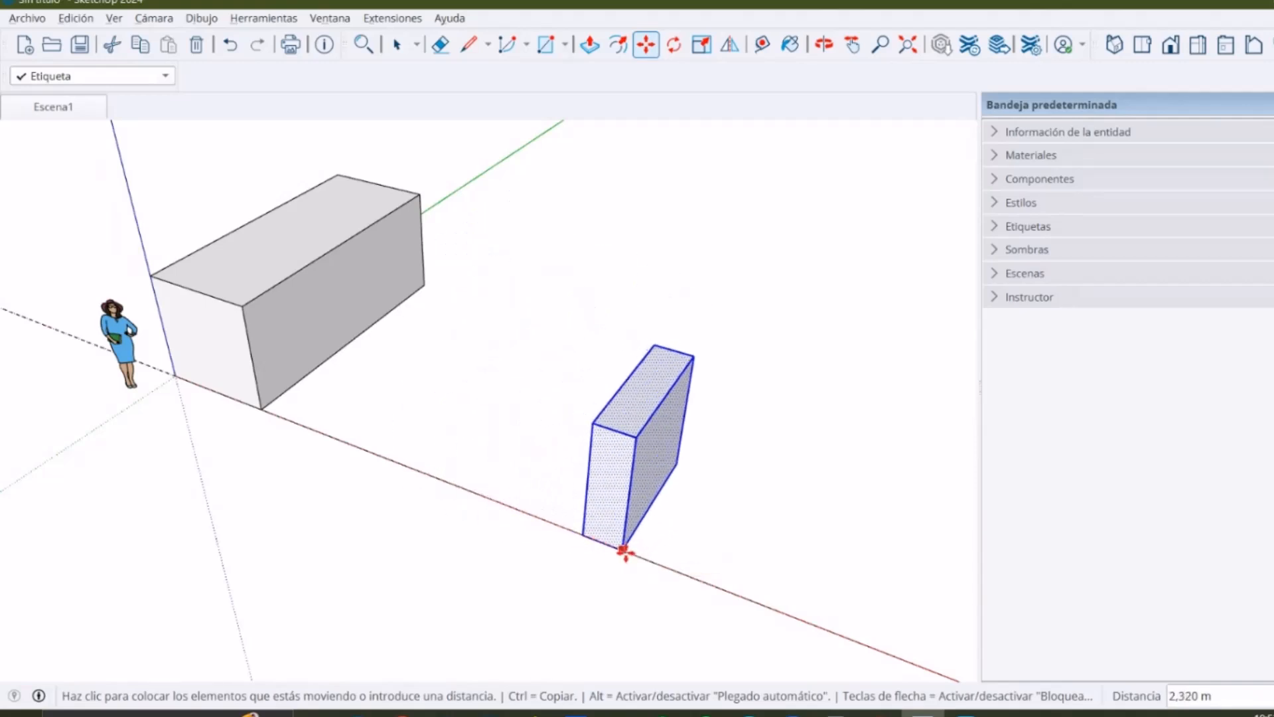
key("ctrl")
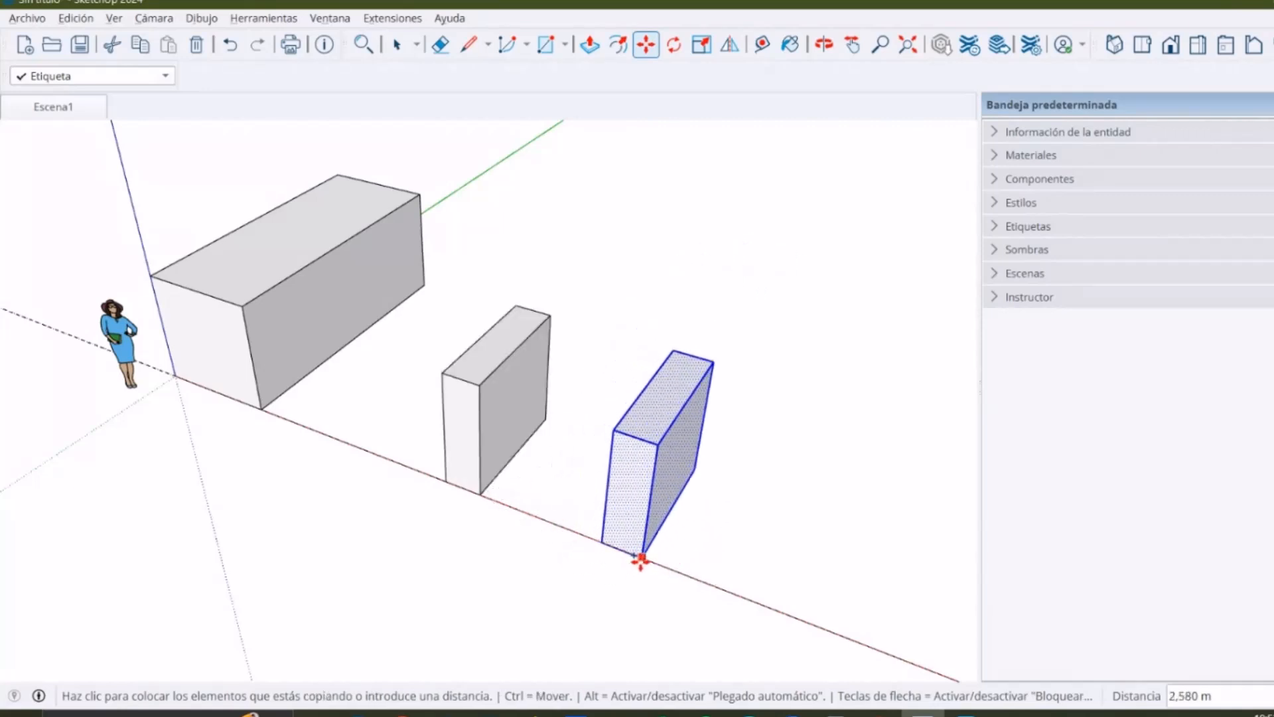
scroll(655, 563, "up", 2)
scroll(656, 563, "up", 2)
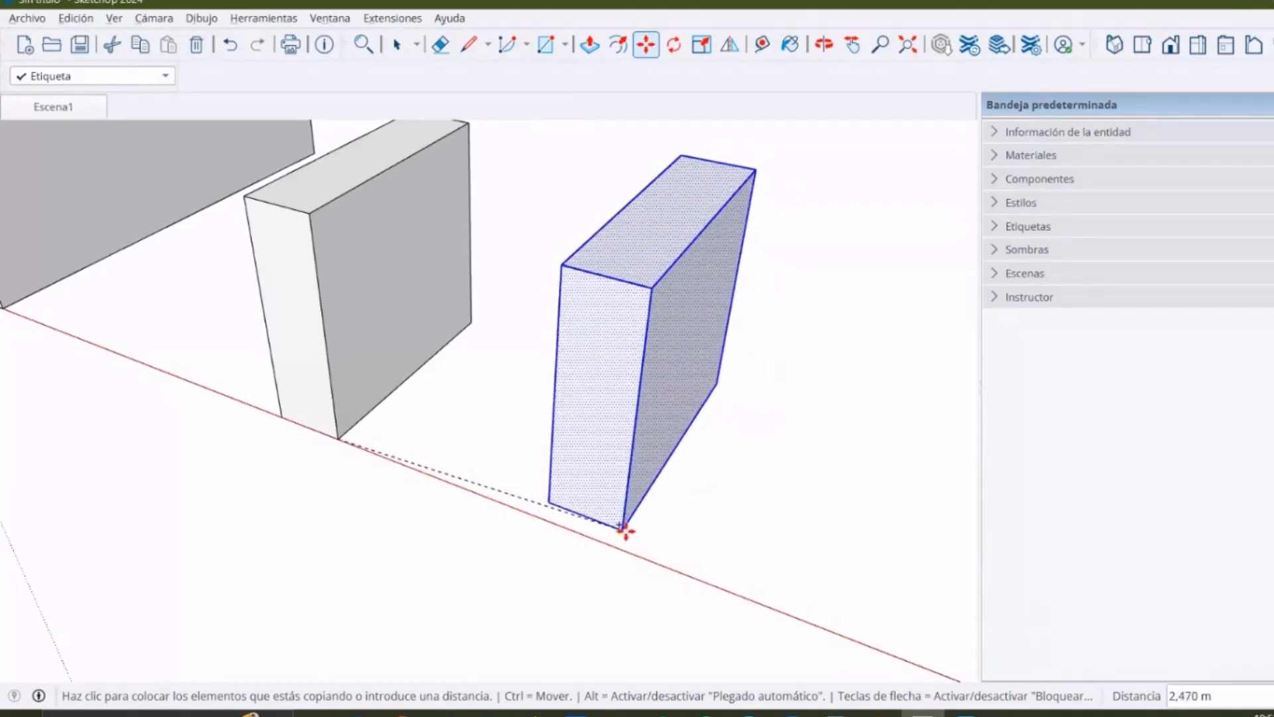
scroll(598, 542, "down", 2)
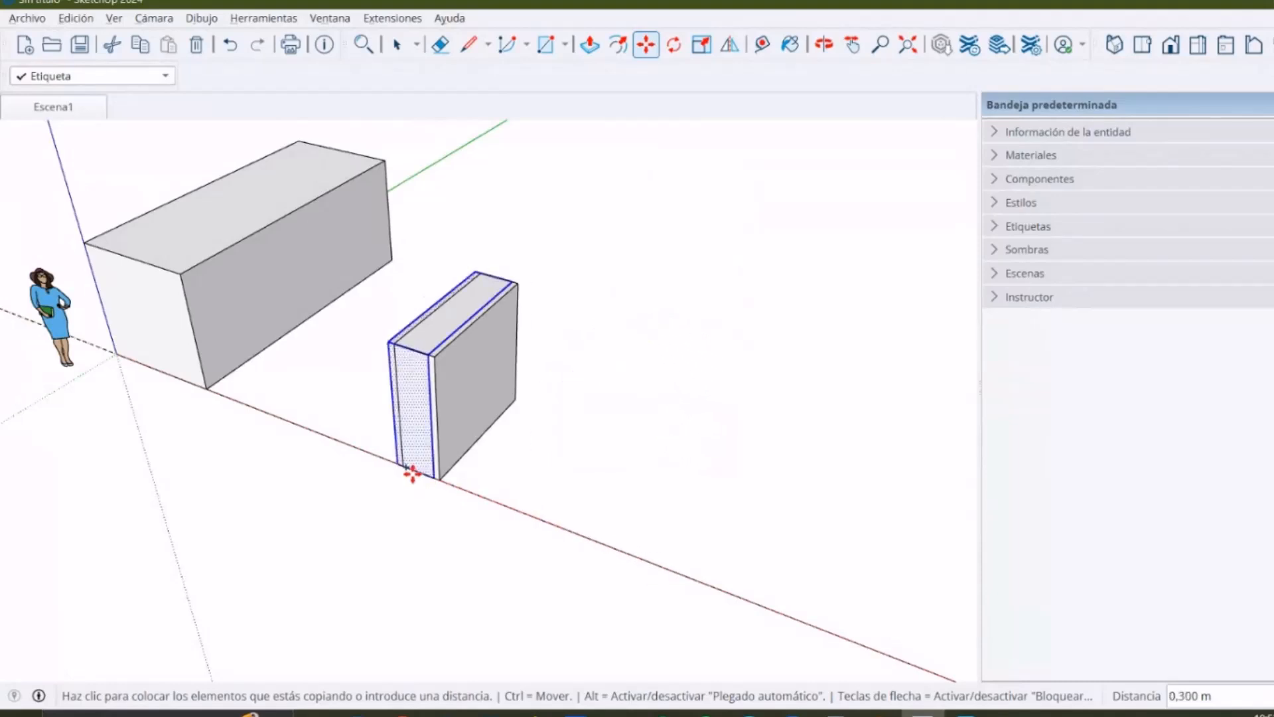
scroll(425, 468, "down", 3)
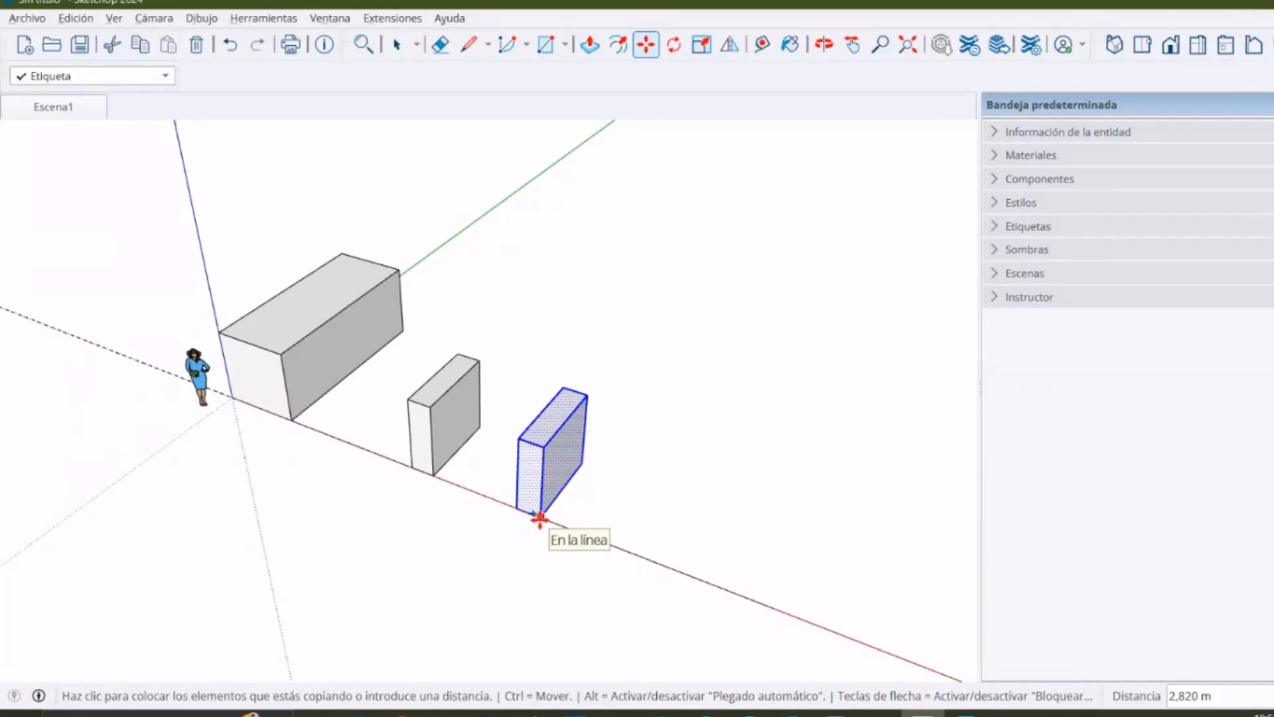
type("3")
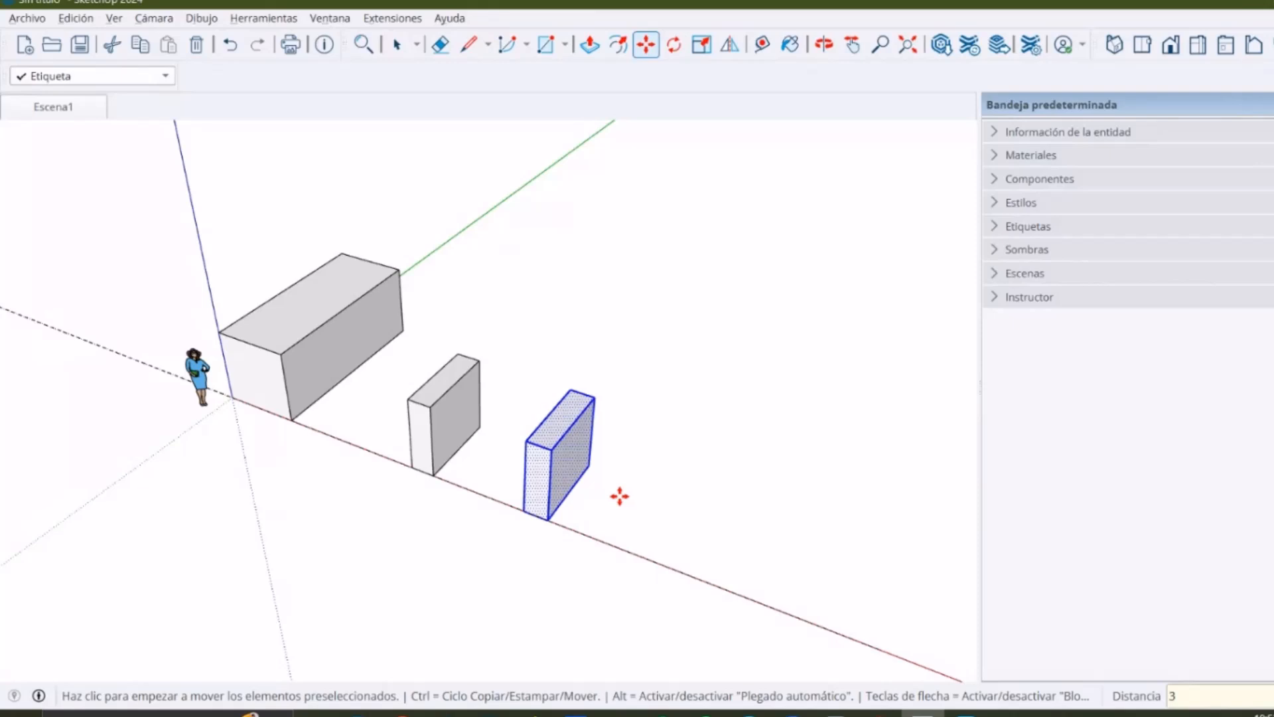
scroll(604, 506, "down", 2)
scroll(642, 474, "up", 1)
scroll(642, 475, "up", 1)
scroll(528, 511, "up", 2)
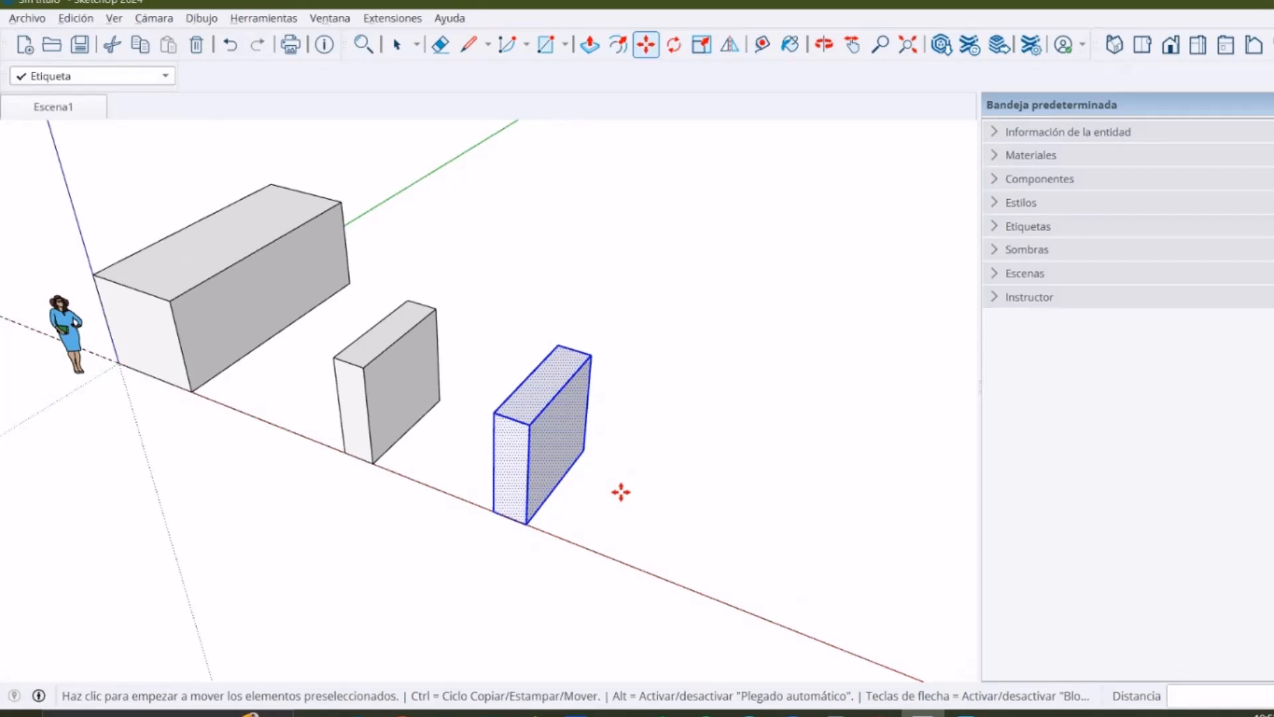
Select the copied small box completely, starting from its large side face and extending to all connected faces and edges
key("space")
middle_click_drag(436, 469, 664, 436)
left_click(563, 404)
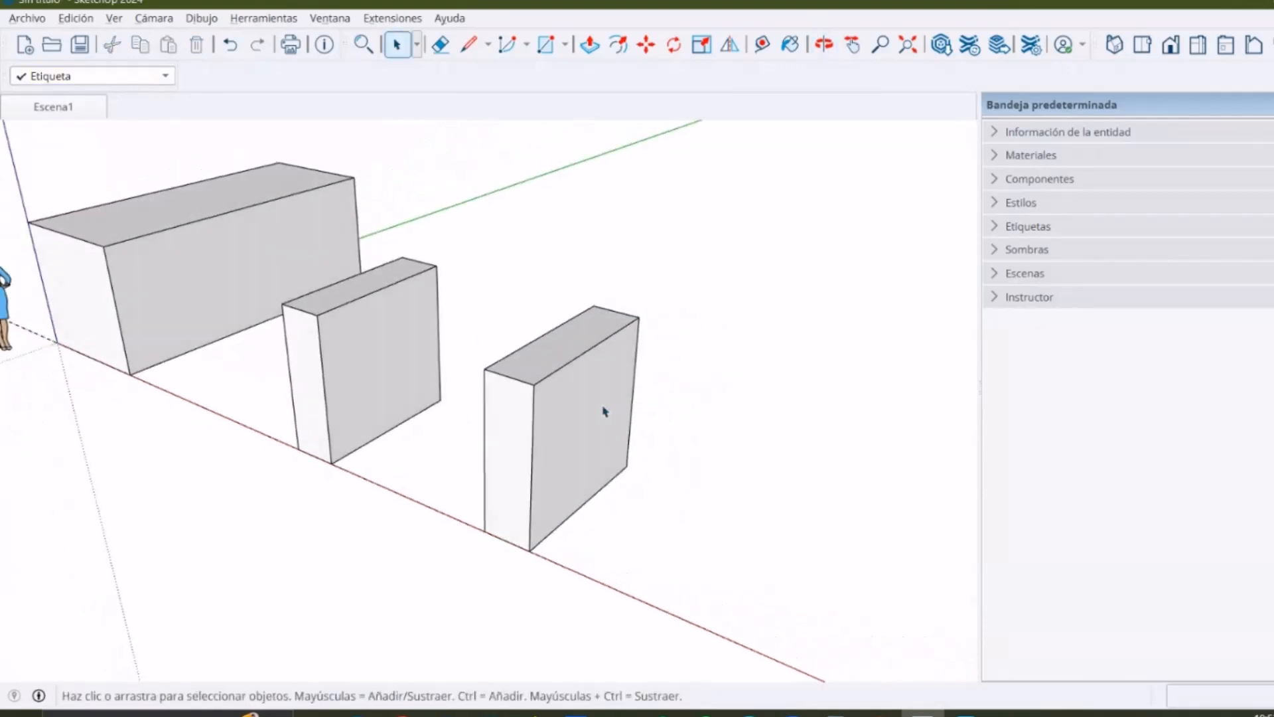
left_click(525, 433)
left_click(569, 397)
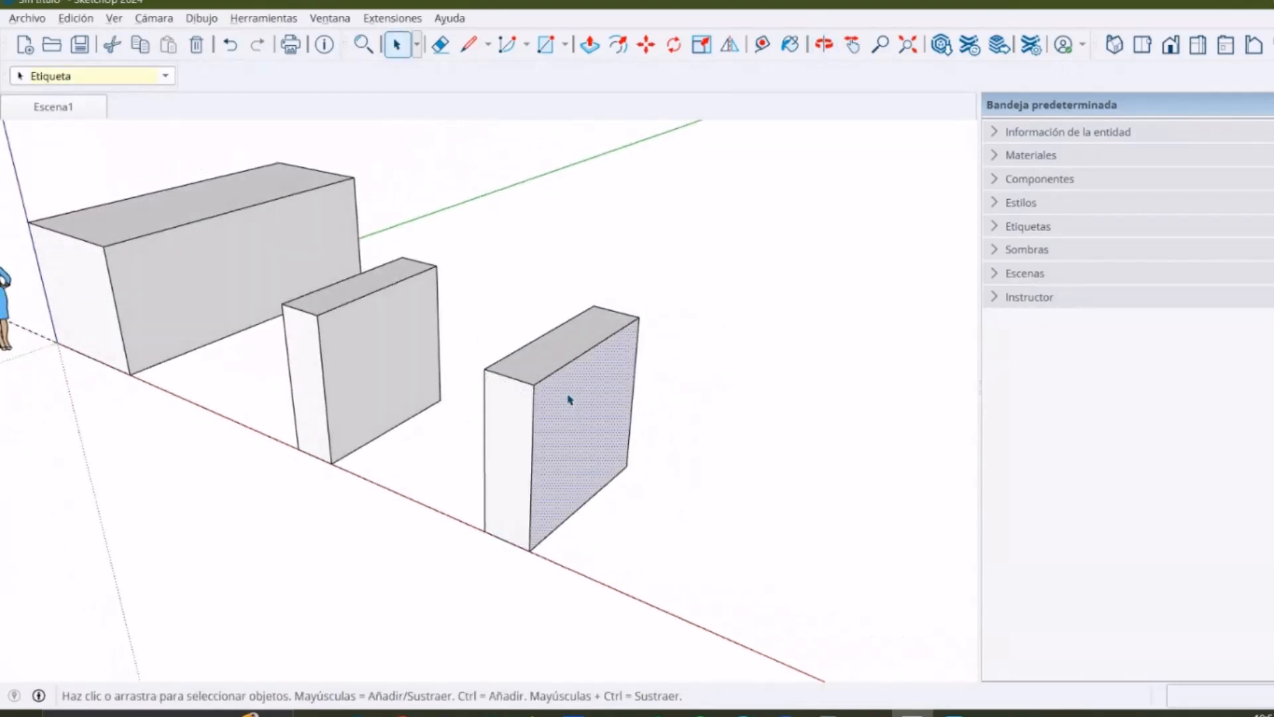
triple_click(569, 398)
Reselect the copied small box with selection windows around all its faces and edges, and delete it
middle_click_drag(595, 438, 767, 349)
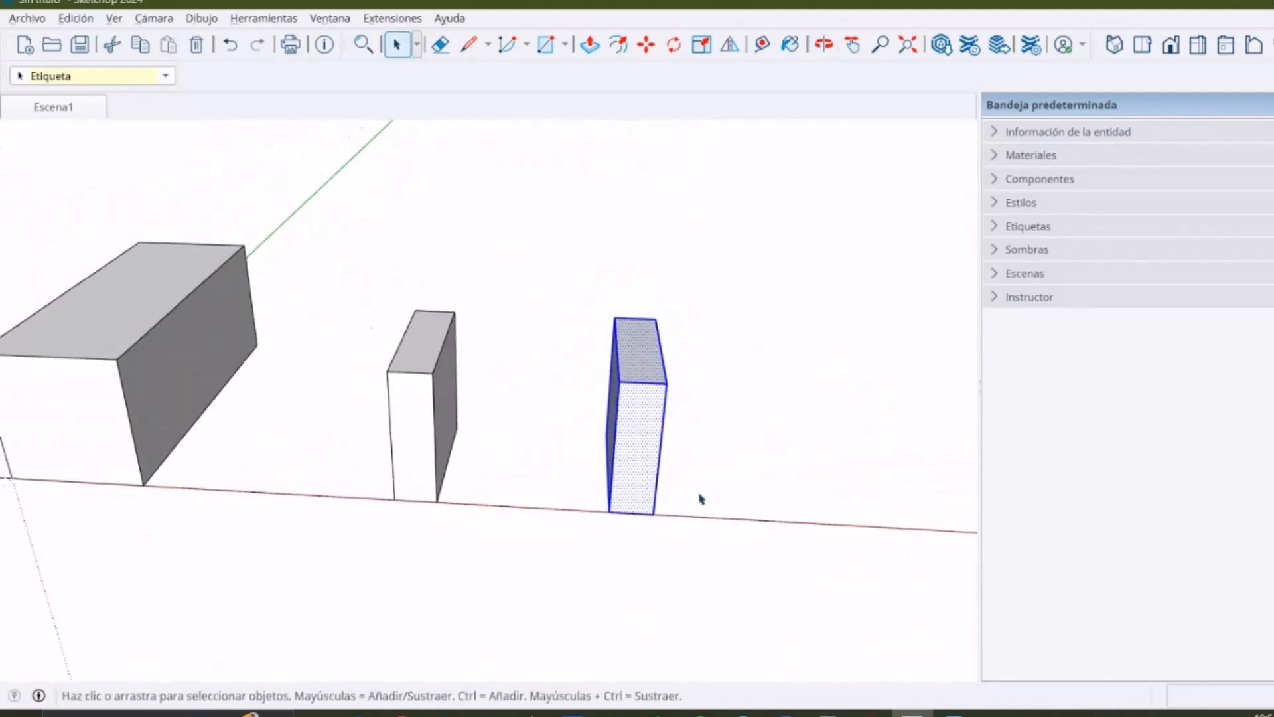
middle_click_drag(711, 498, 699, 506)
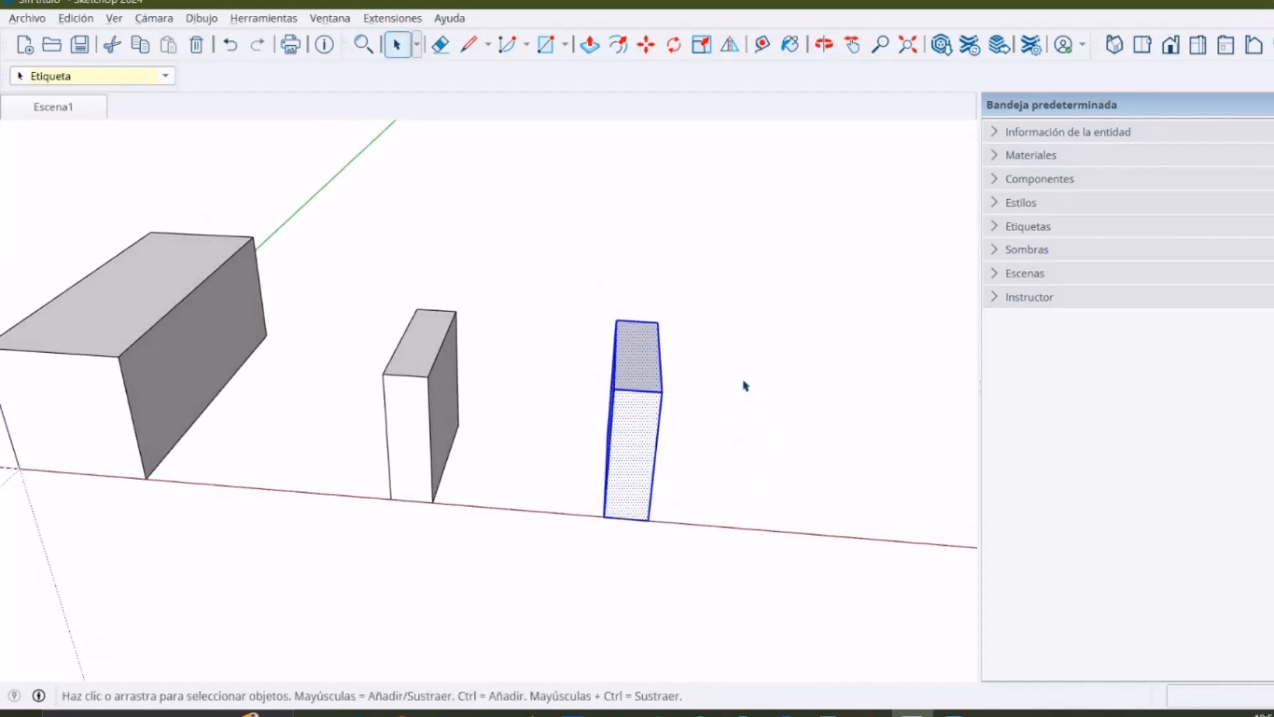
left_click_drag(528, 208, 803, 589)
left_click(556, 365)
left_click_drag(503, 215, 805, 648)
left_click_drag(818, 605, 551, 234)
middle_click_drag(748, 444, 551, 480)
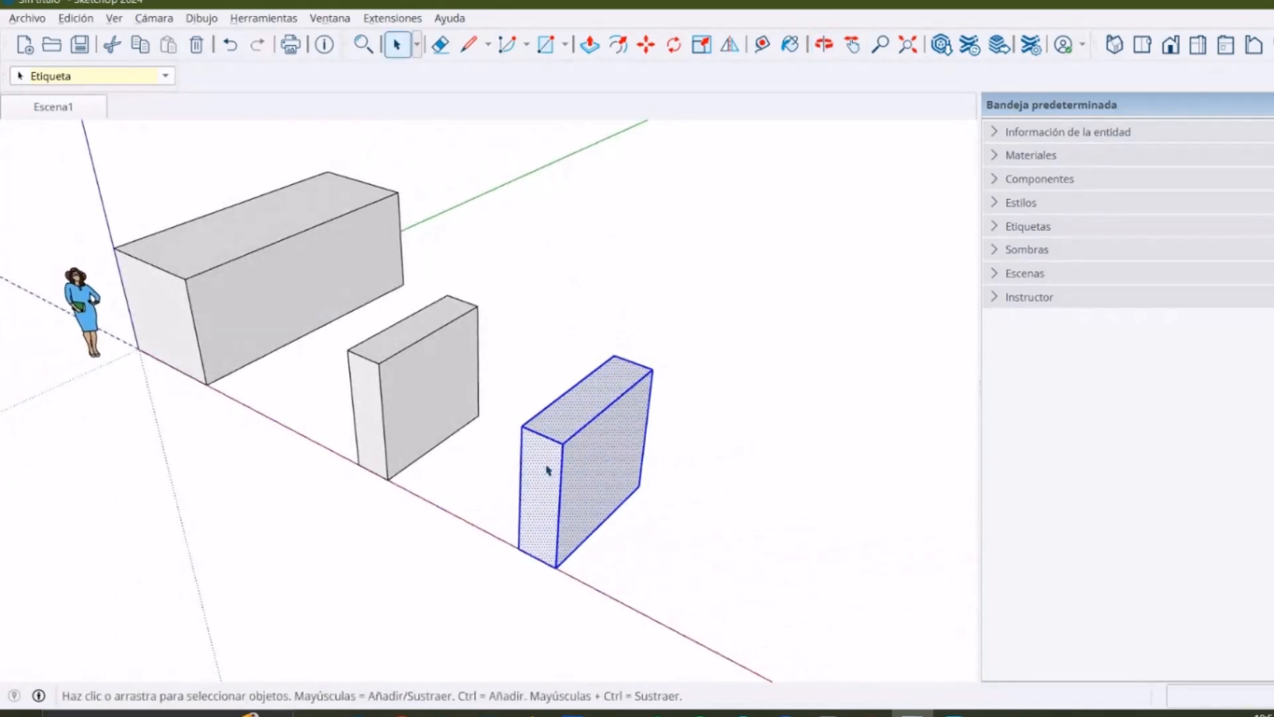
scroll(502, 282, "down", 4)
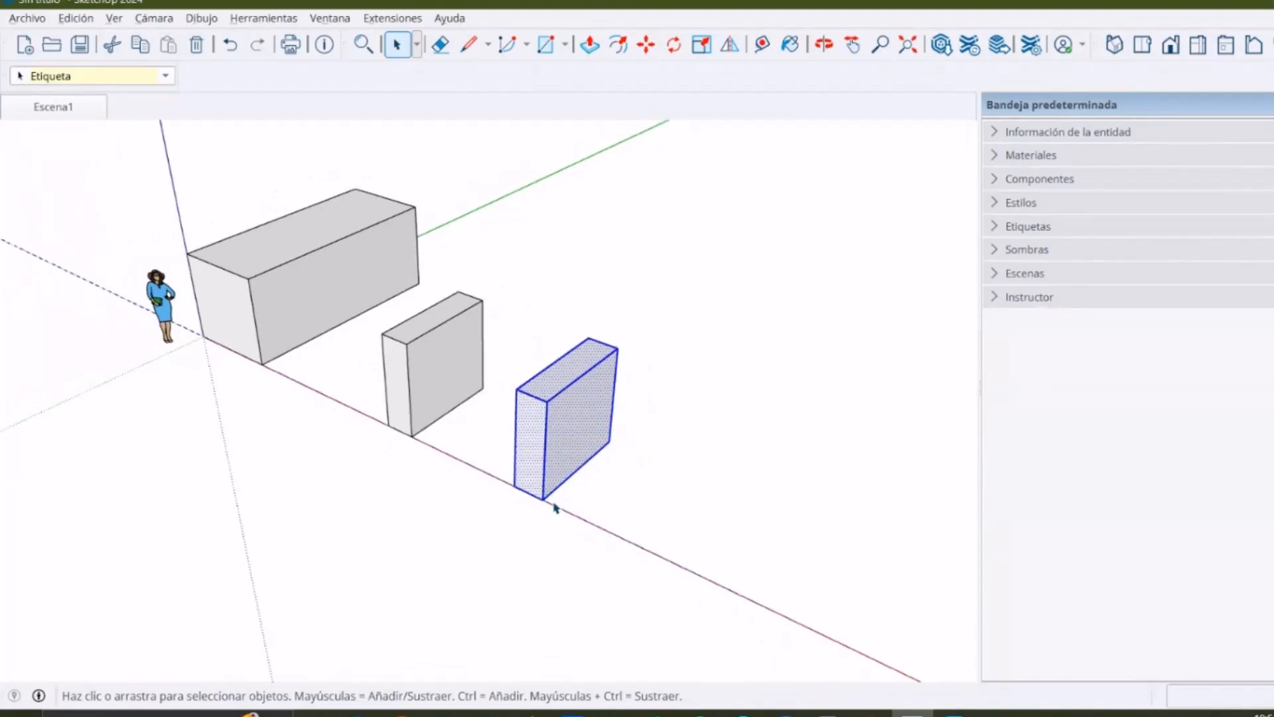
scroll(555, 508, "up", 2)
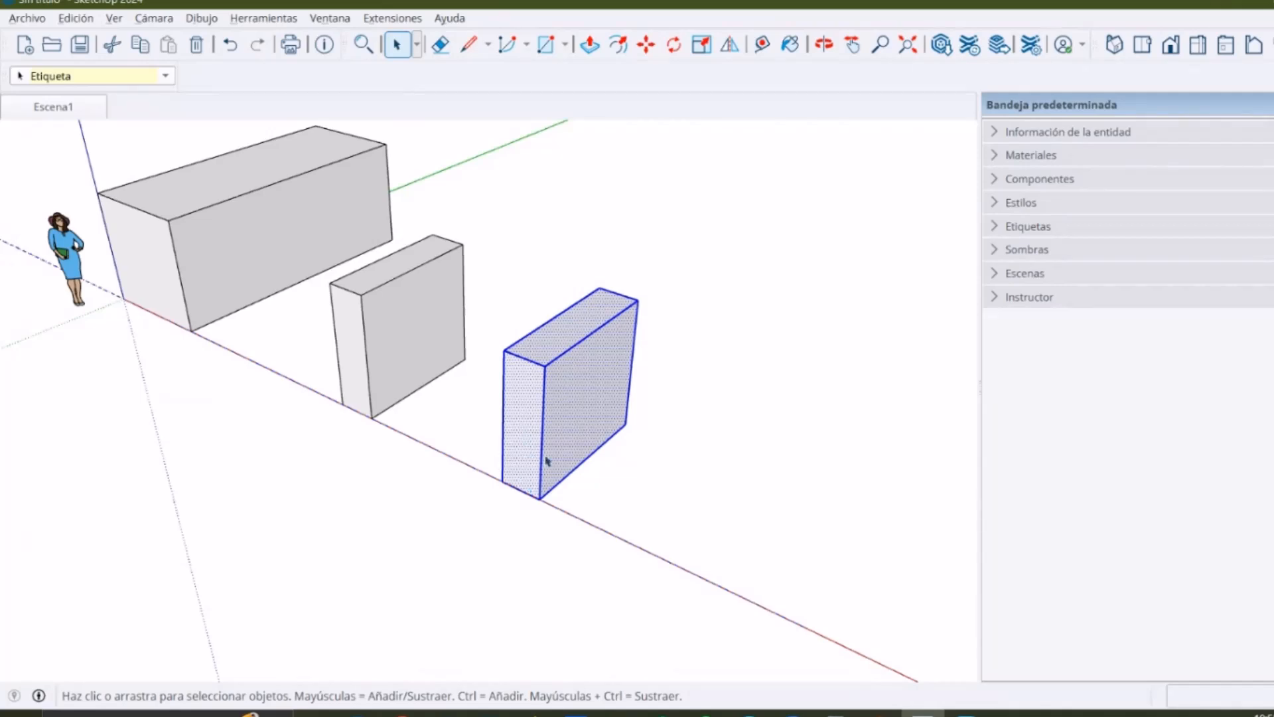
scroll(555, 482, "down", 3)
middle_click_drag(555, 483, 440, 385)
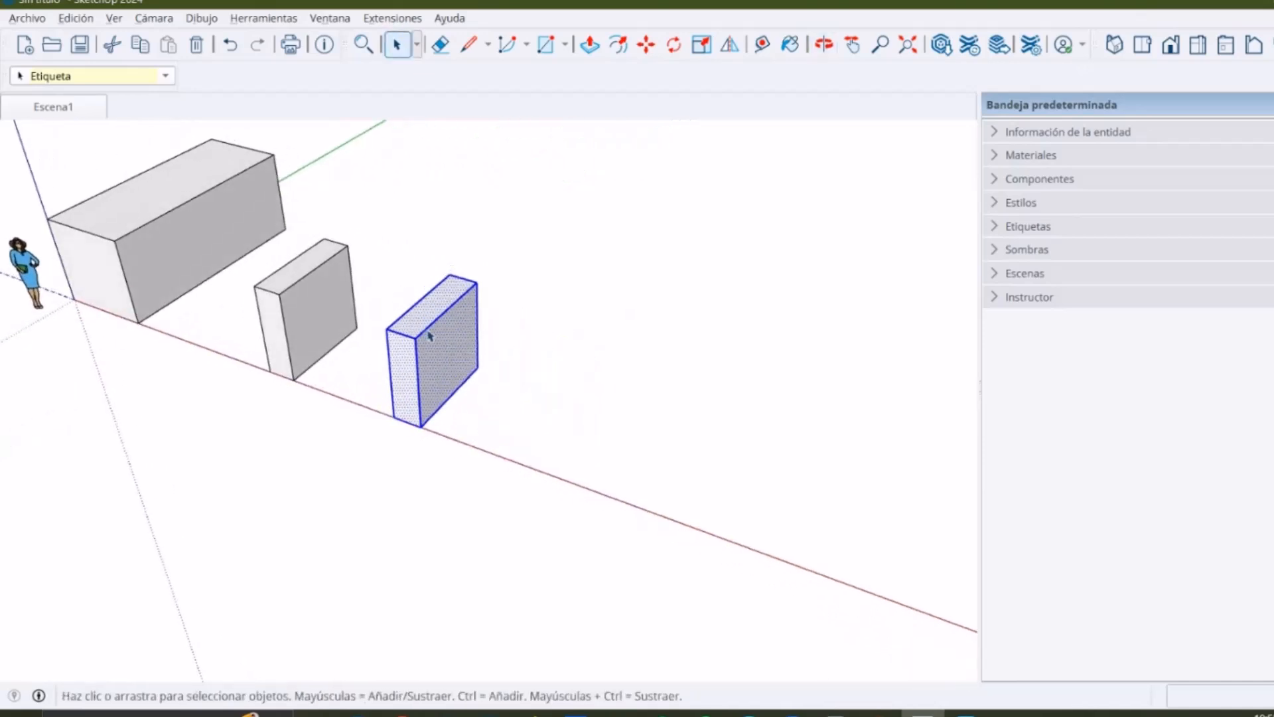
key("Delete")
Copy the whole remaining small box 3 m along the red axis from its lower front corner and multiply the copy with *3
left_click(296, 316)
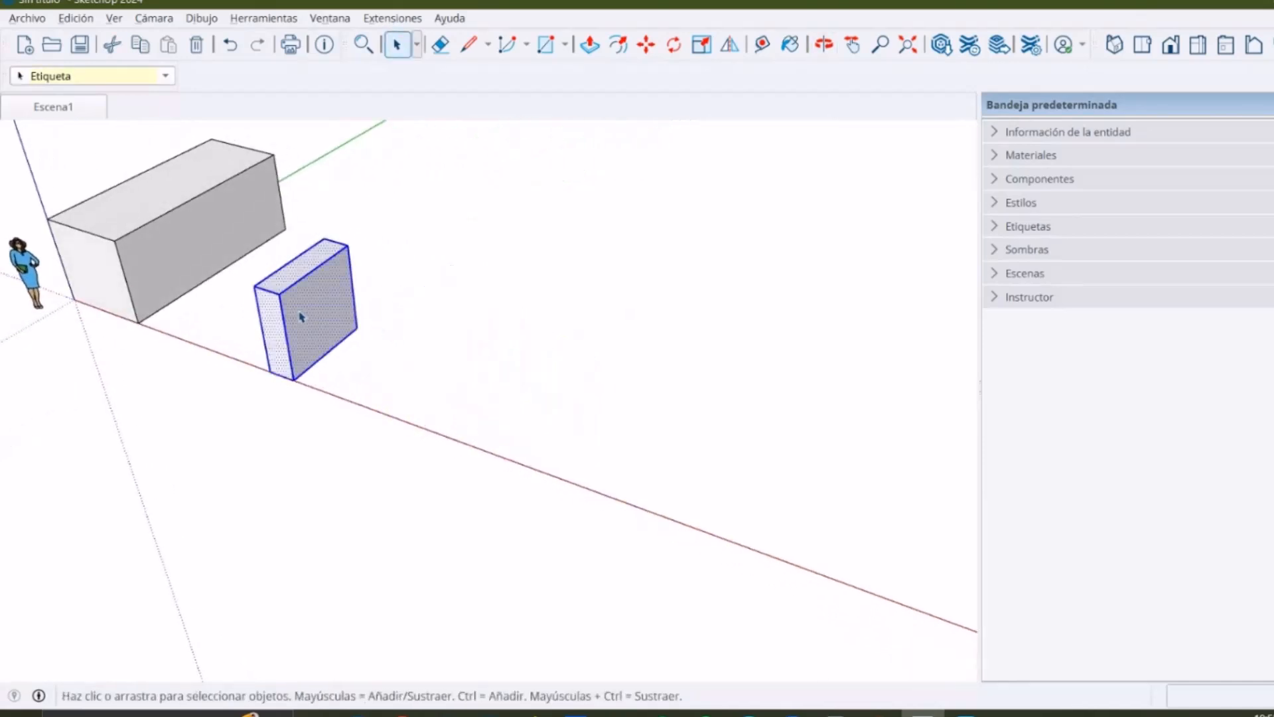
key("m")
left_click(295, 377)
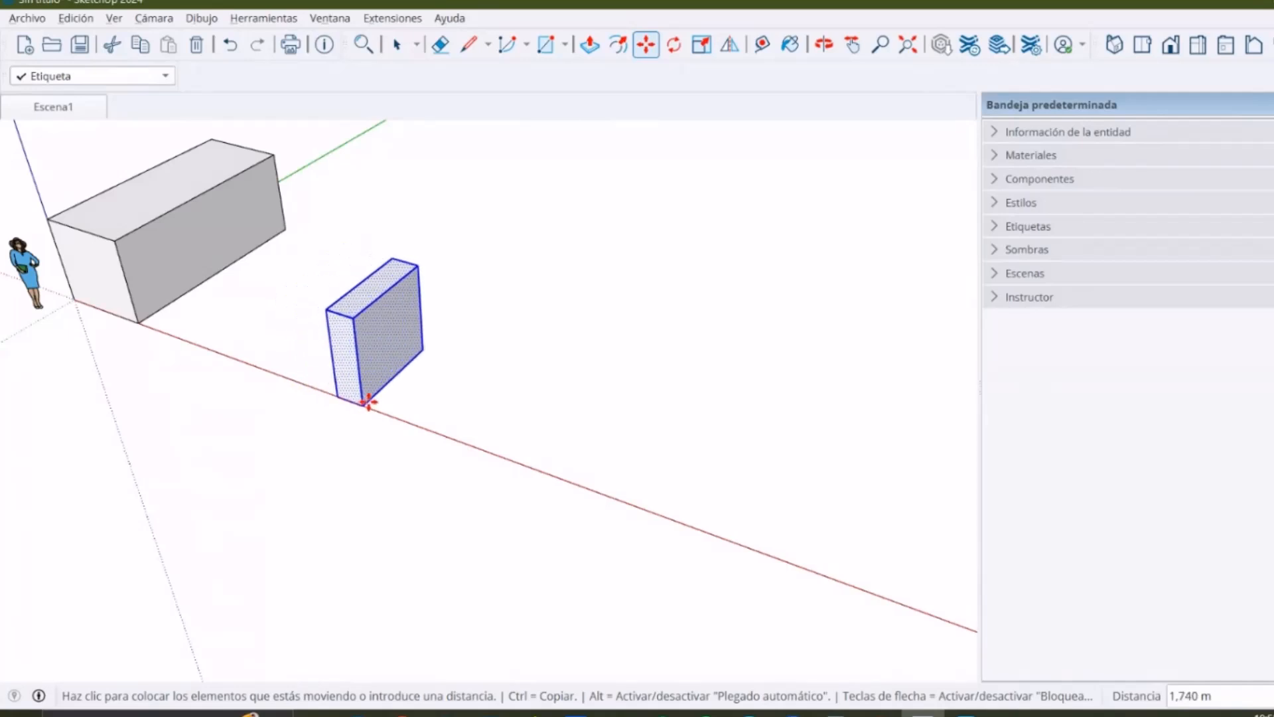
key("ctrl")
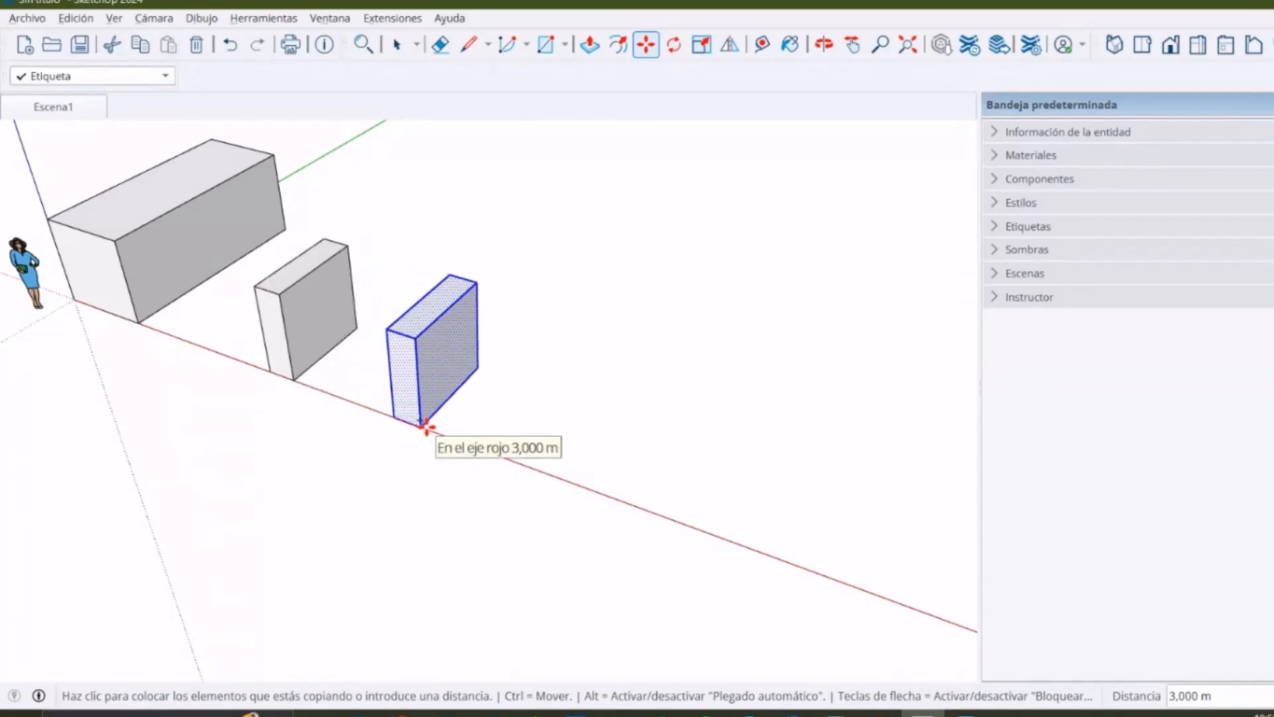
type("3")
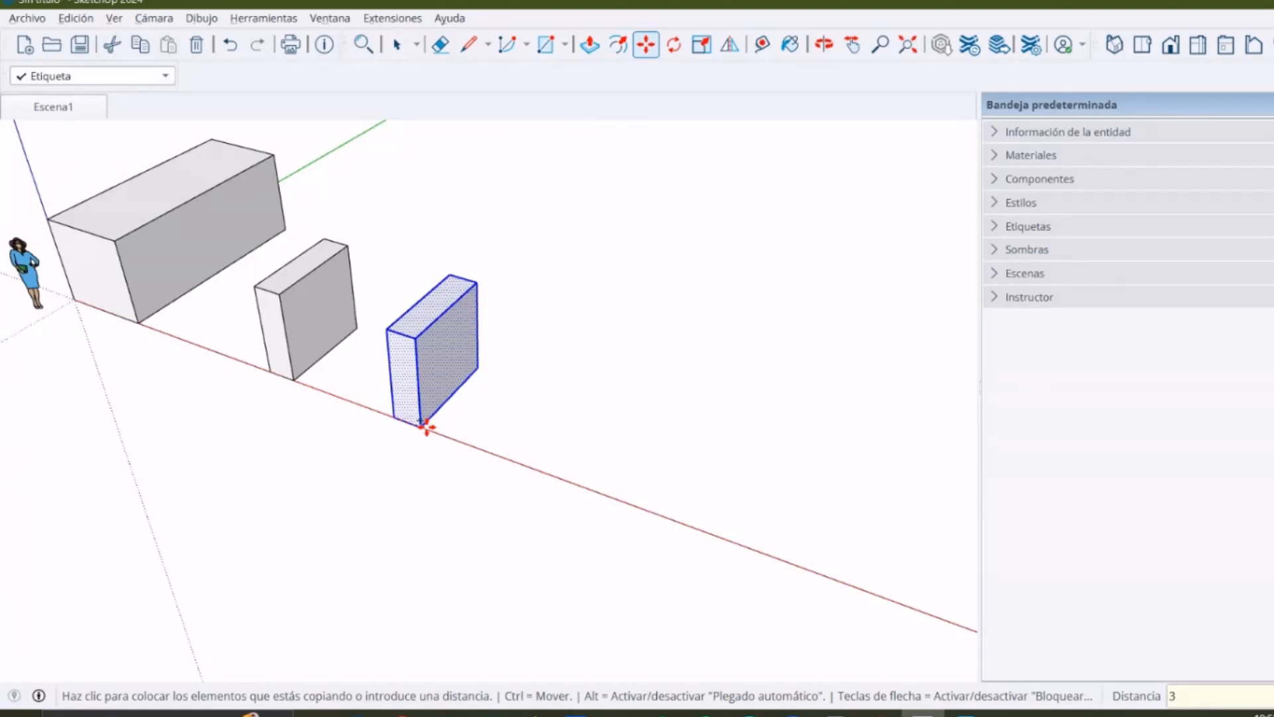
key("Return")
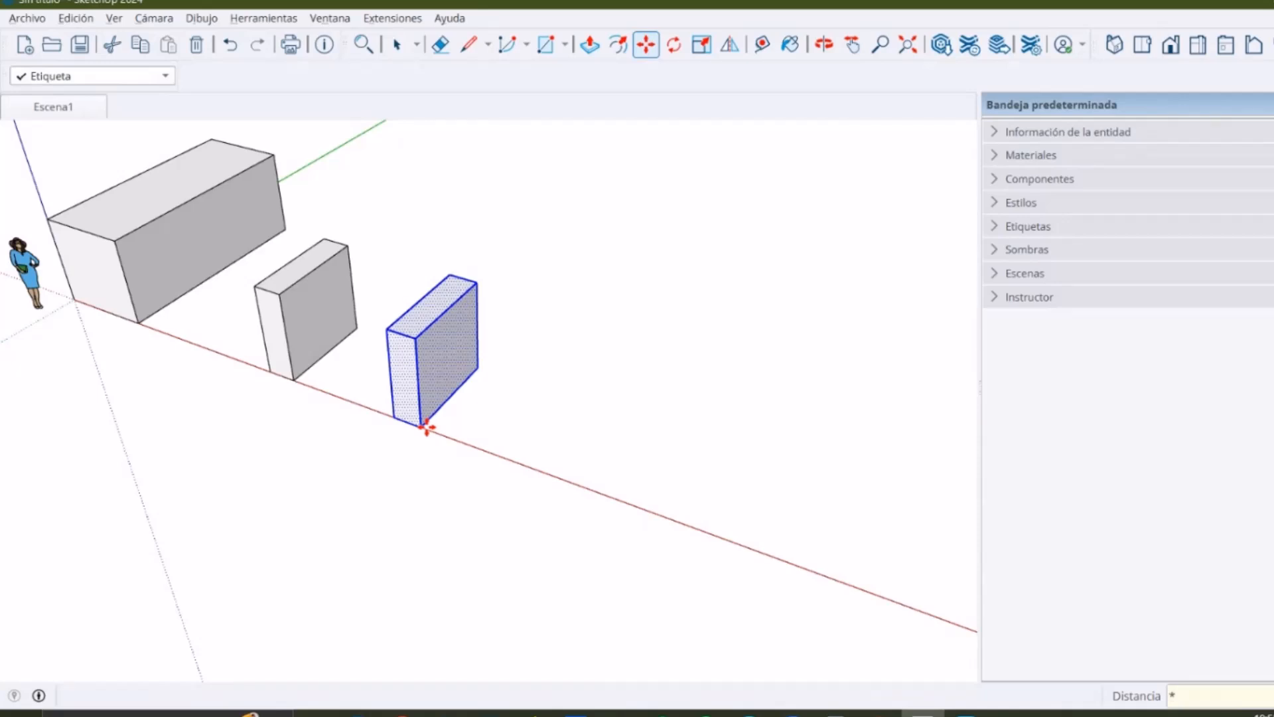
key("Return")
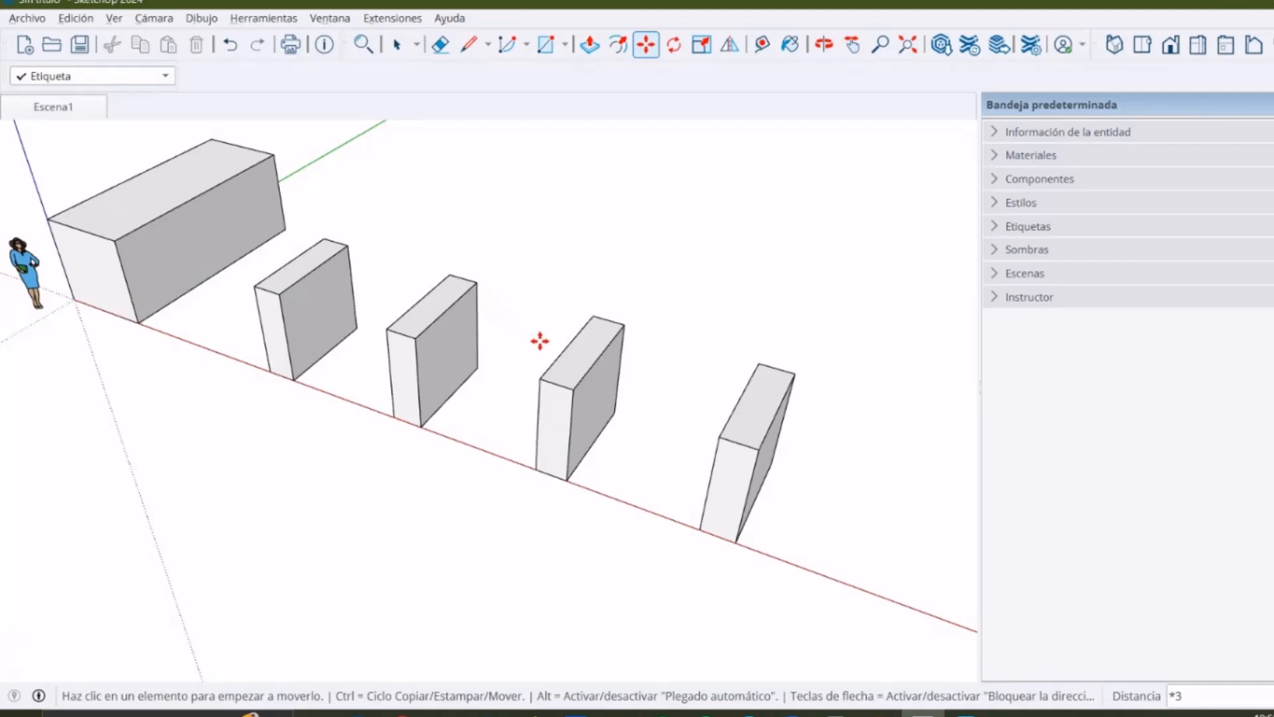
key("space")
Copy the last small box 5 m along the red axis from its lower front corner and multiply the copy with *2
scroll(501, 385, "down", 5)
middle_click_drag(640, 427, 519, 361)
scroll(519, 361, "up", 3)
left_click(519, 361)
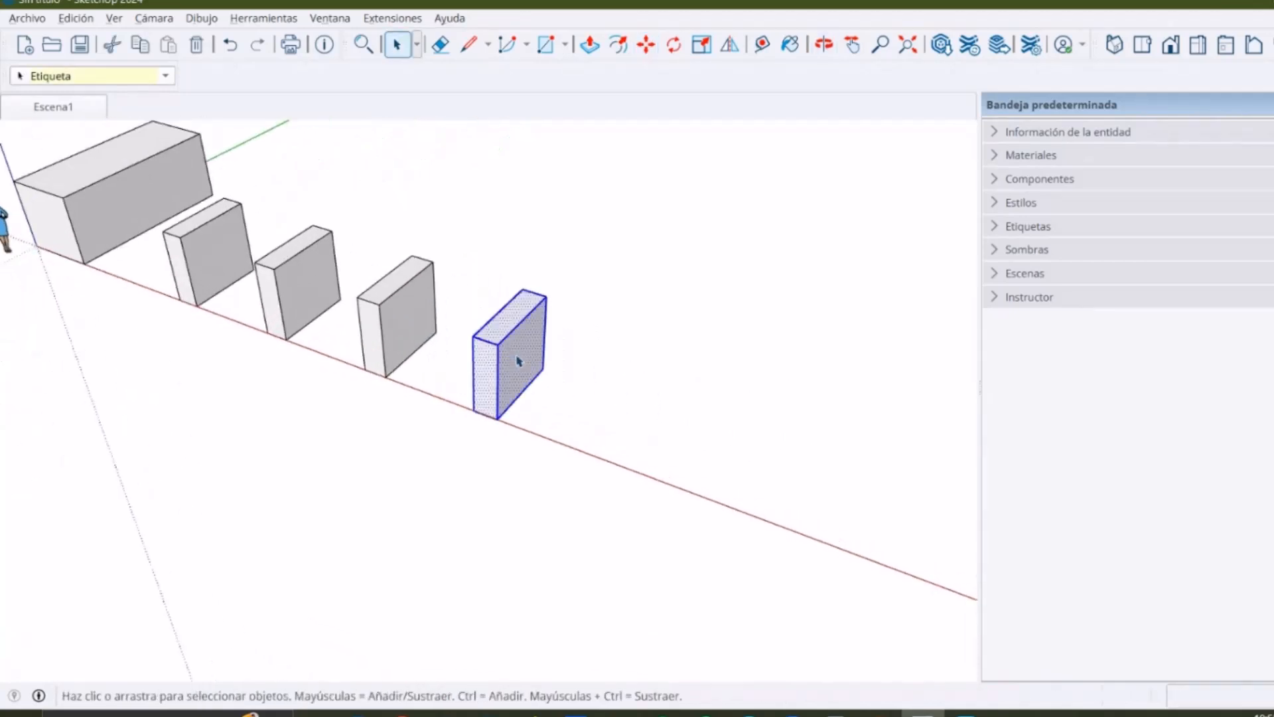
key("m")
left_click(496, 416)
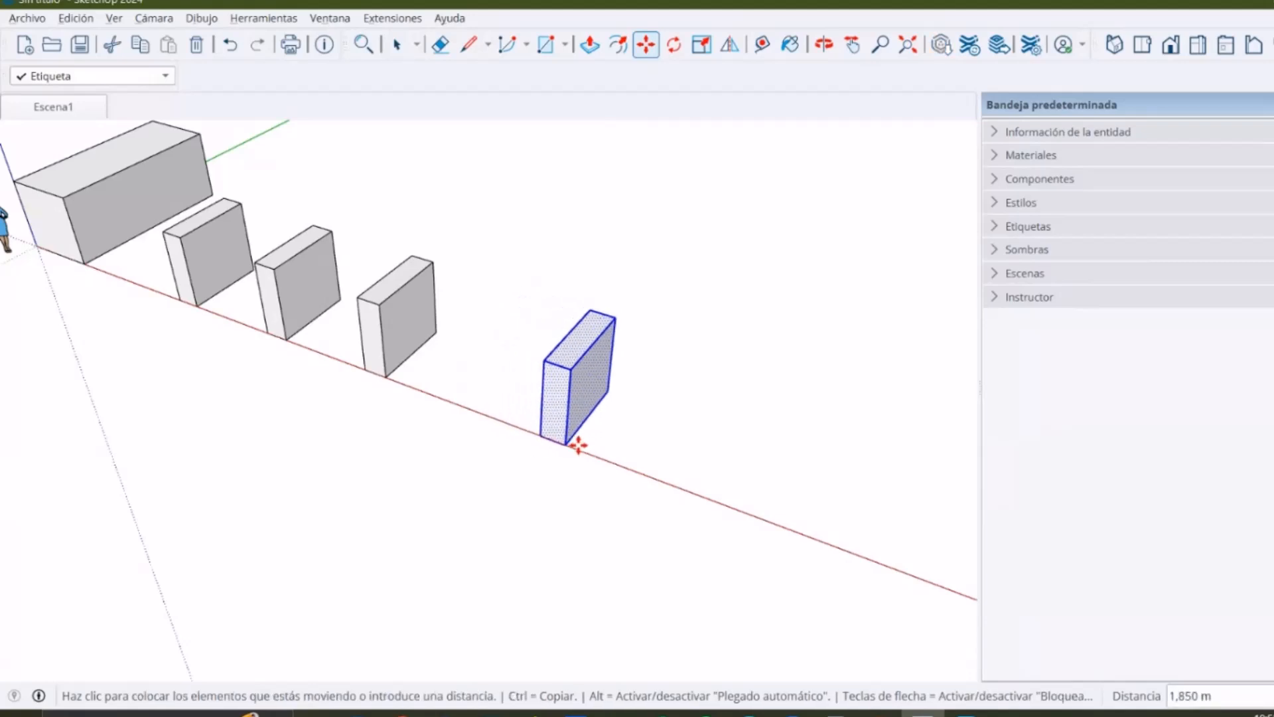
key("ctrl")
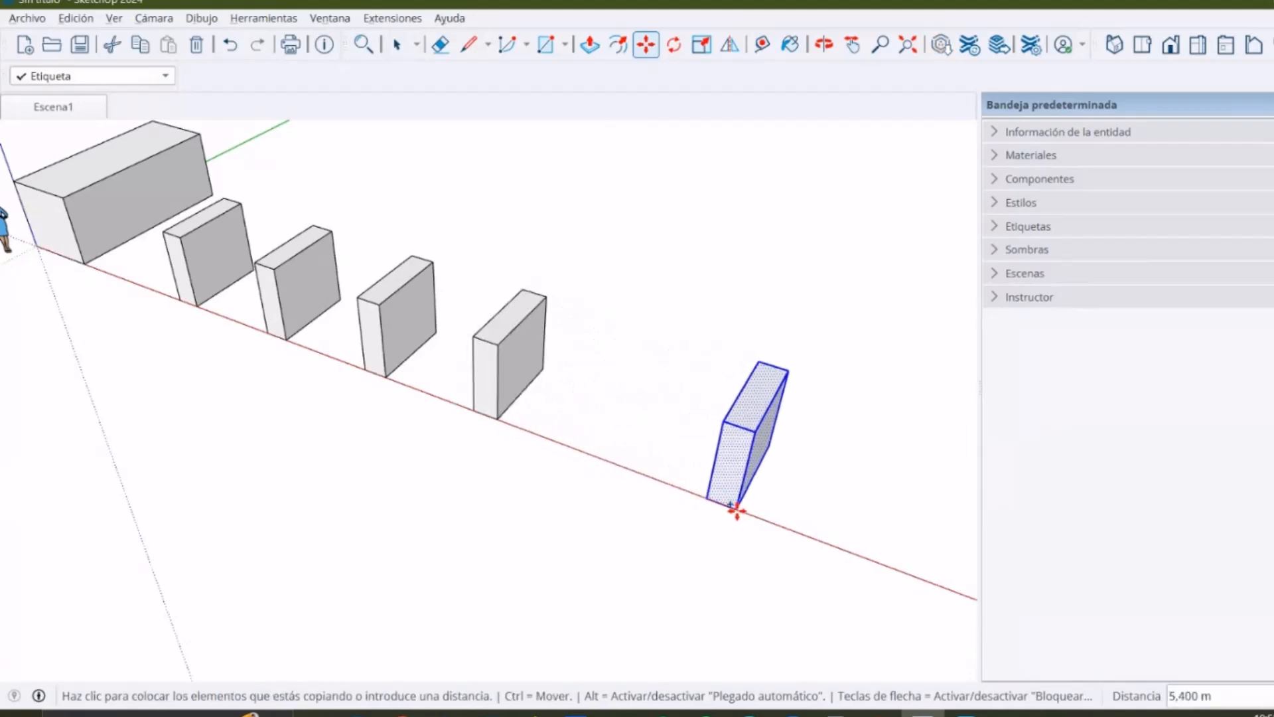
scroll(737, 511, "down", 3)
type("5")
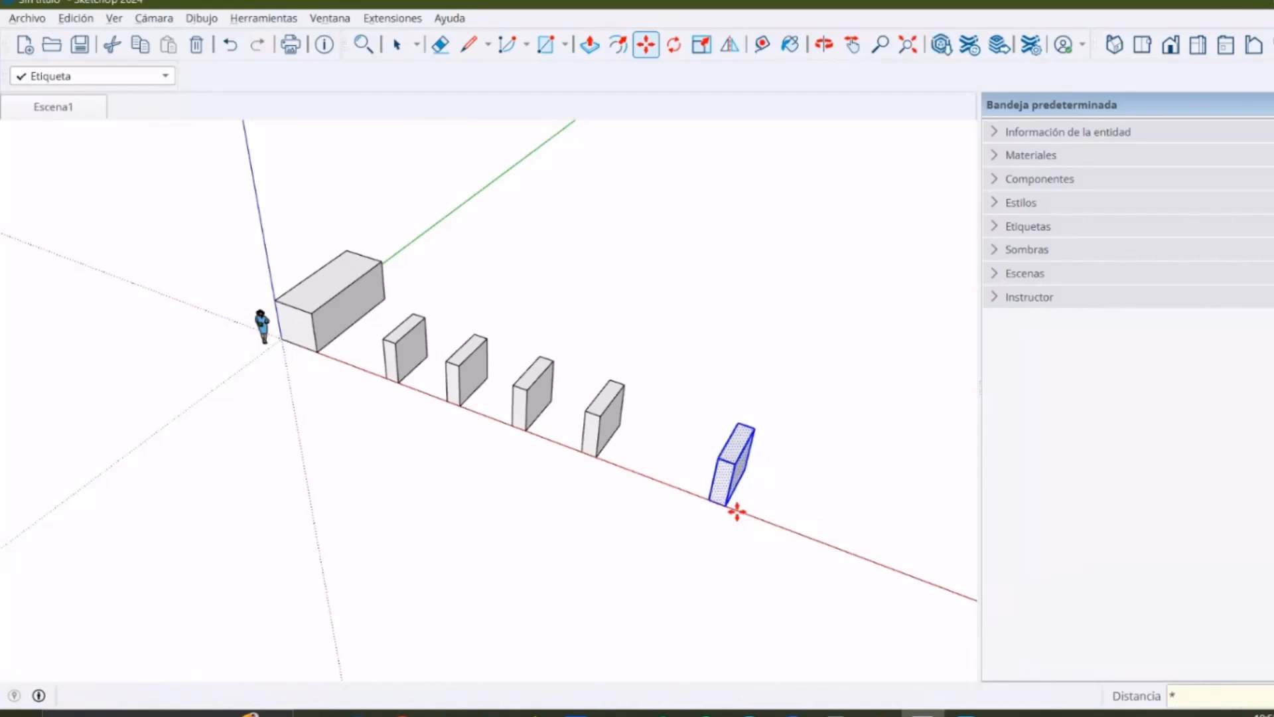
key("Return")
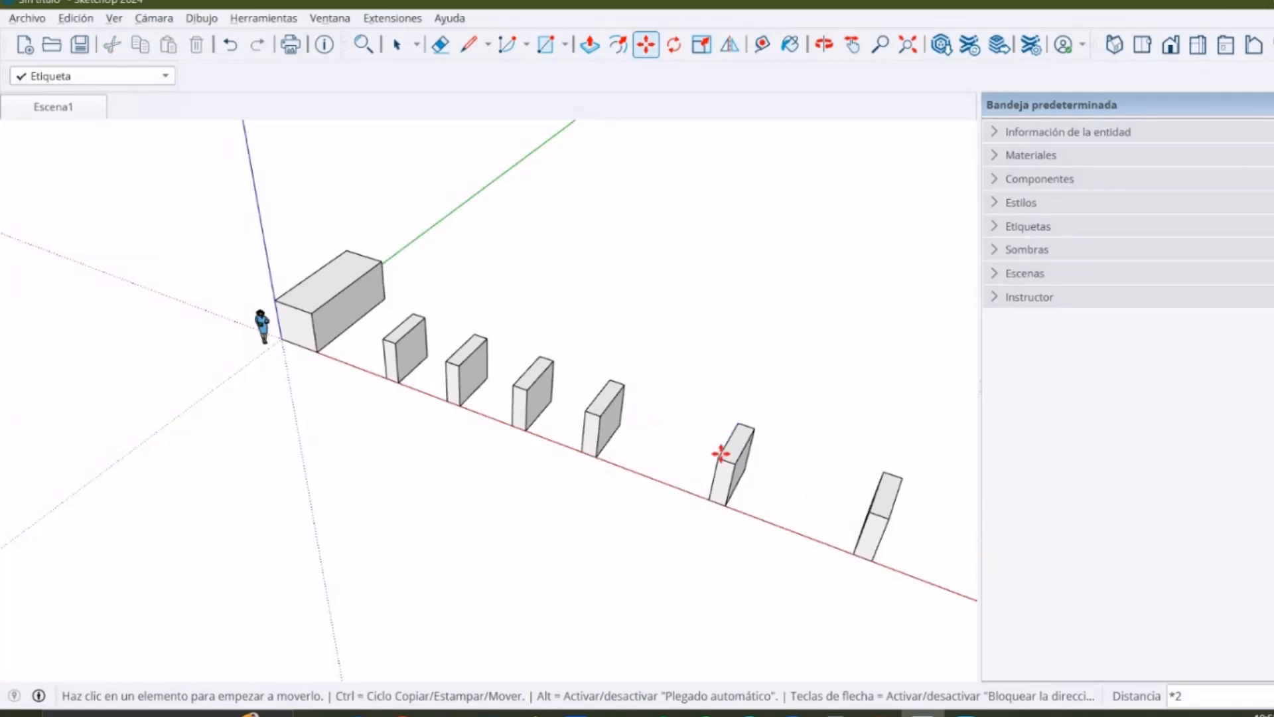
key("space")
Delete all the small boxes along the red axis, keeping only the large box at the origin
middle_click_drag(648, 499, 401, 343)
scroll(323, 363, "down", 2)
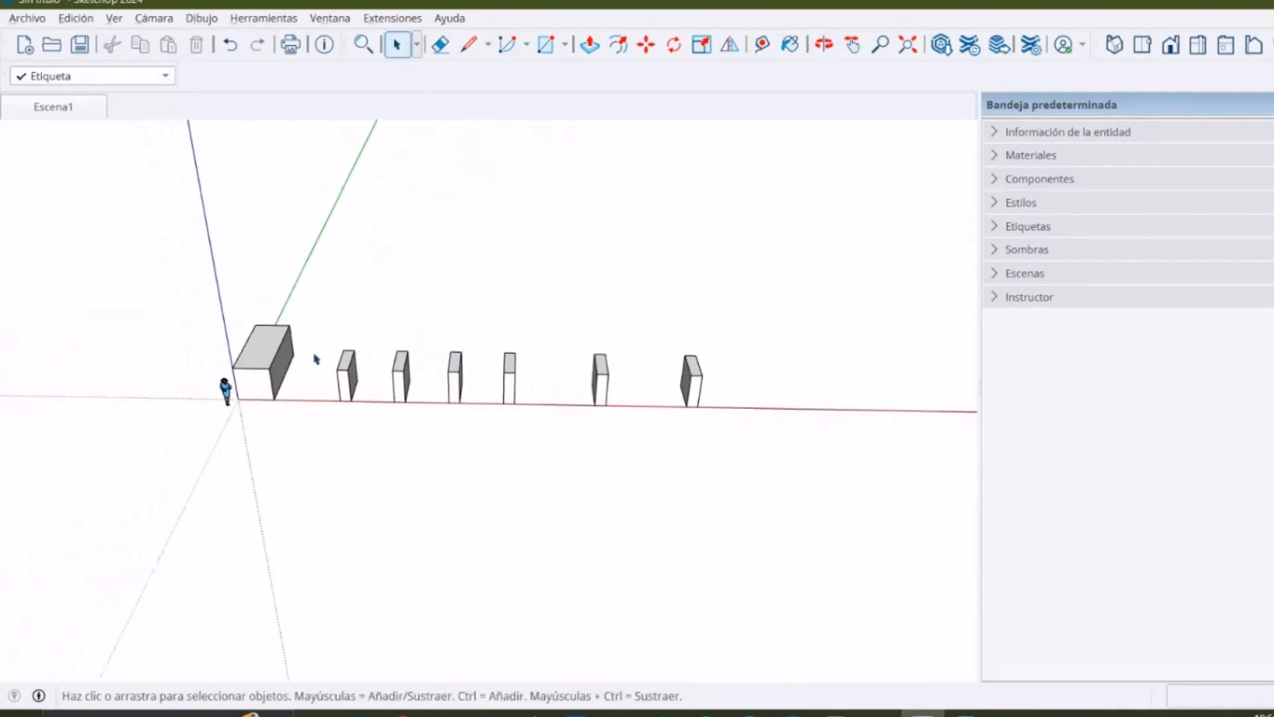
left_click_drag(330, 324, 808, 487)
key("Delete")
Select the entire large box and copy it about 33.28 m along the red axis with Move
left_click(273, 337)
triple_click(273, 336)
key("m")
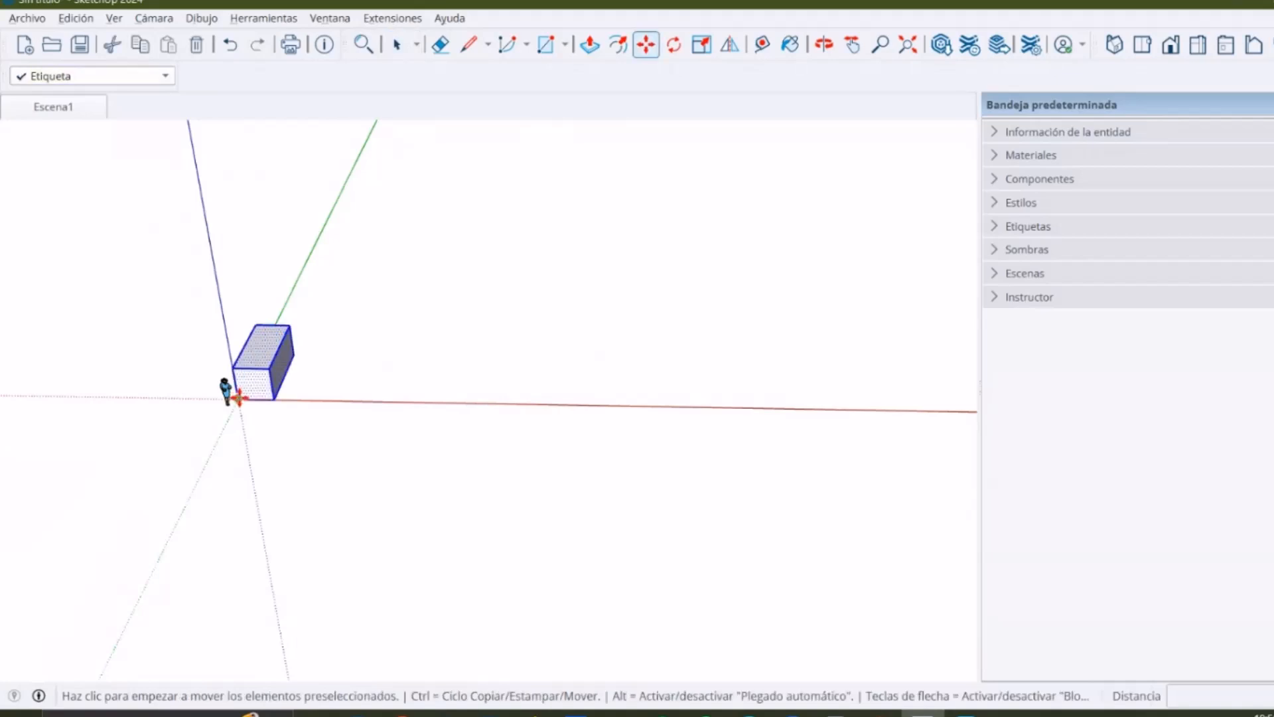
left_click(272, 397)
key("ctrl")
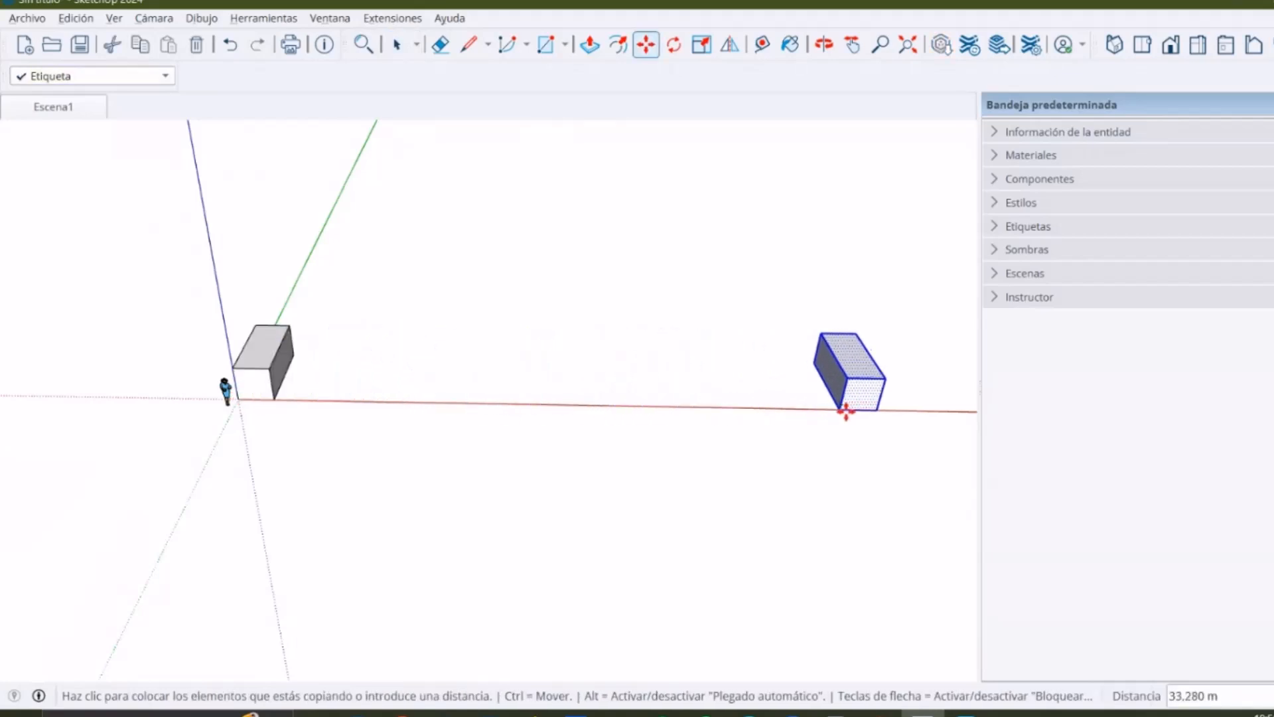
left_click(846, 412)
key("space")
Draw a ground rectangle about 1.07 × 0.82 m from the original large box's lower front corner, beside its long face
scroll(643, 404, "down", 1)
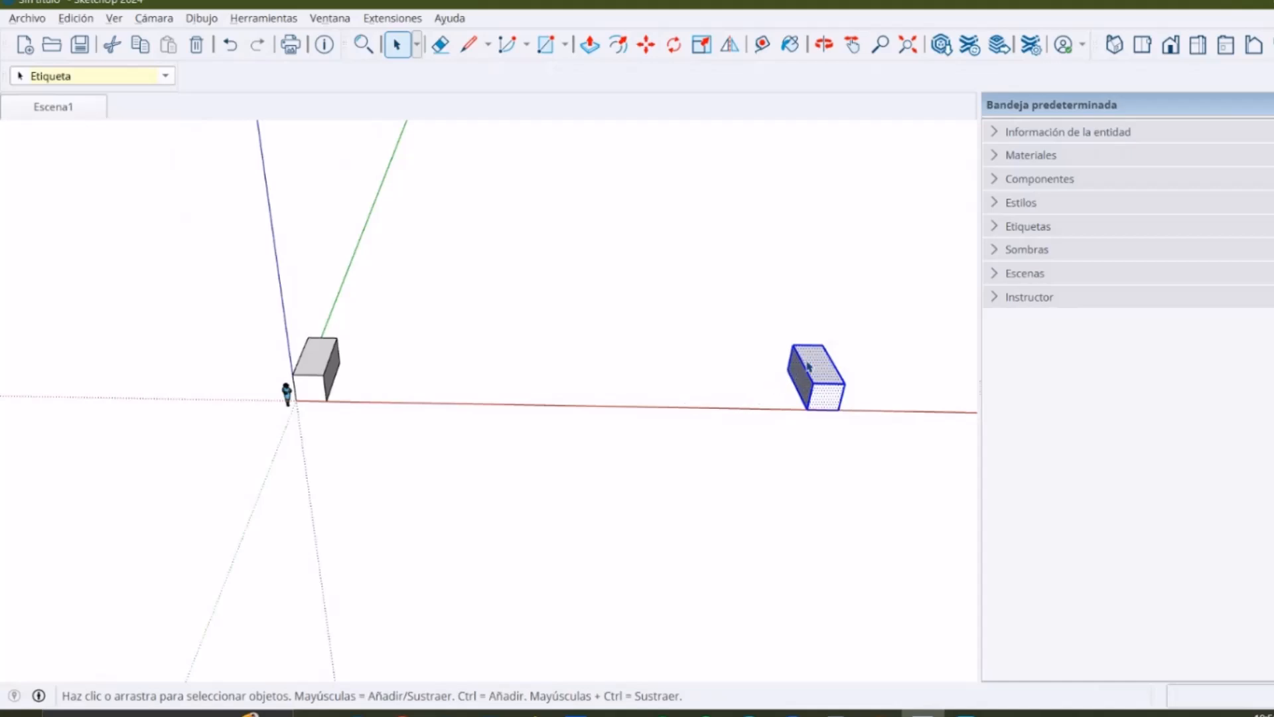
scroll(801, 382, "up", 1)
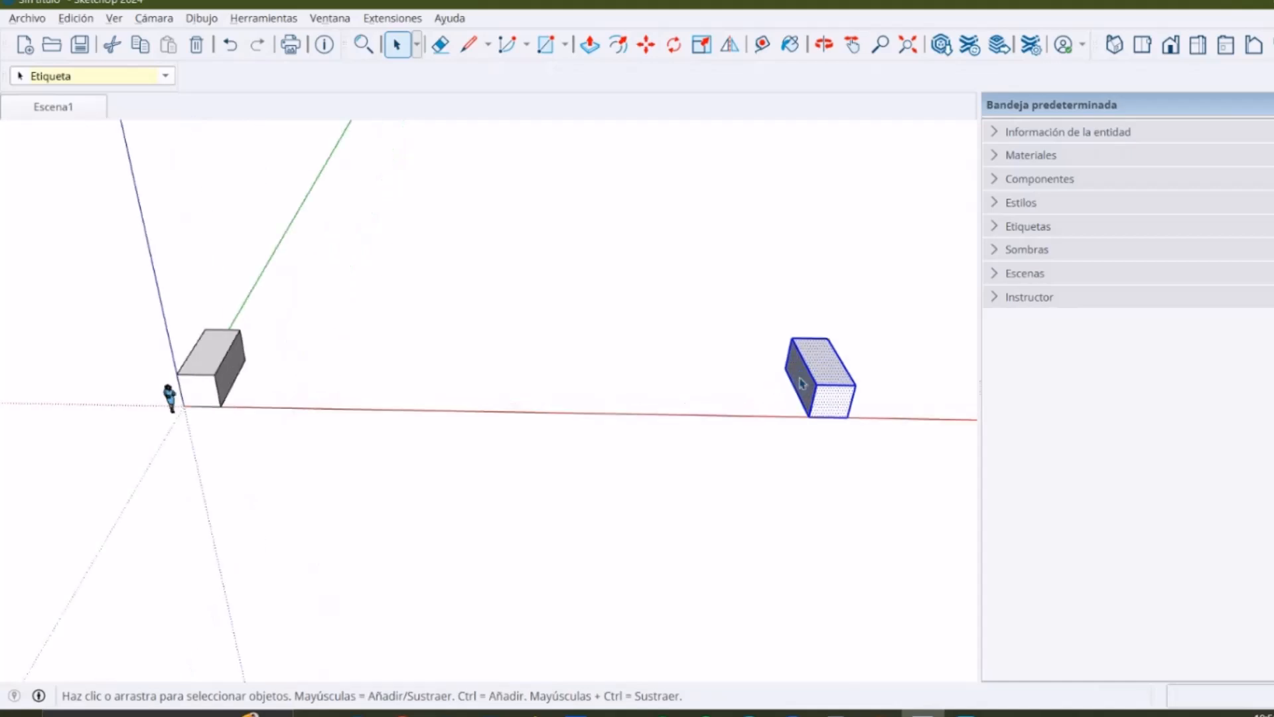
scroll(341, 418, "up", 1)
scroll(343, 415, "down", 1)
middle_click_drag(363, 404, 310, 430)
left_click(185, 379)
middle_click_drag(208, 435, 163, 381)
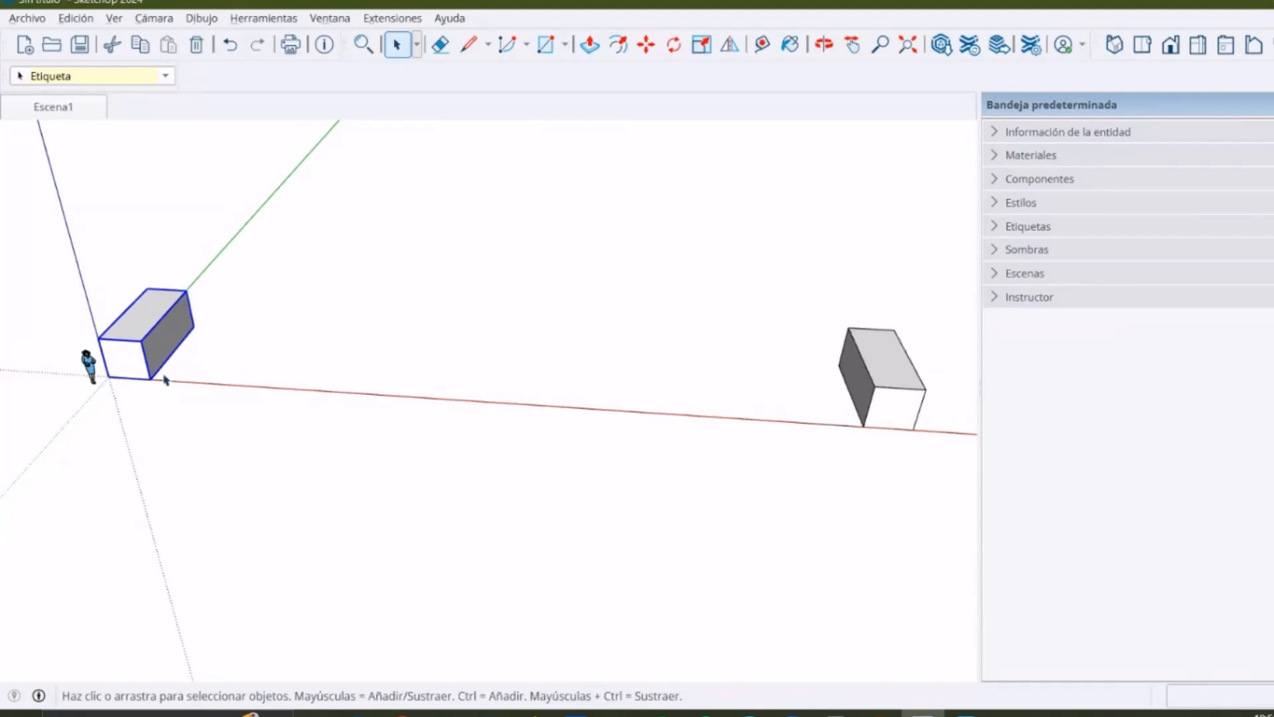
key("r")
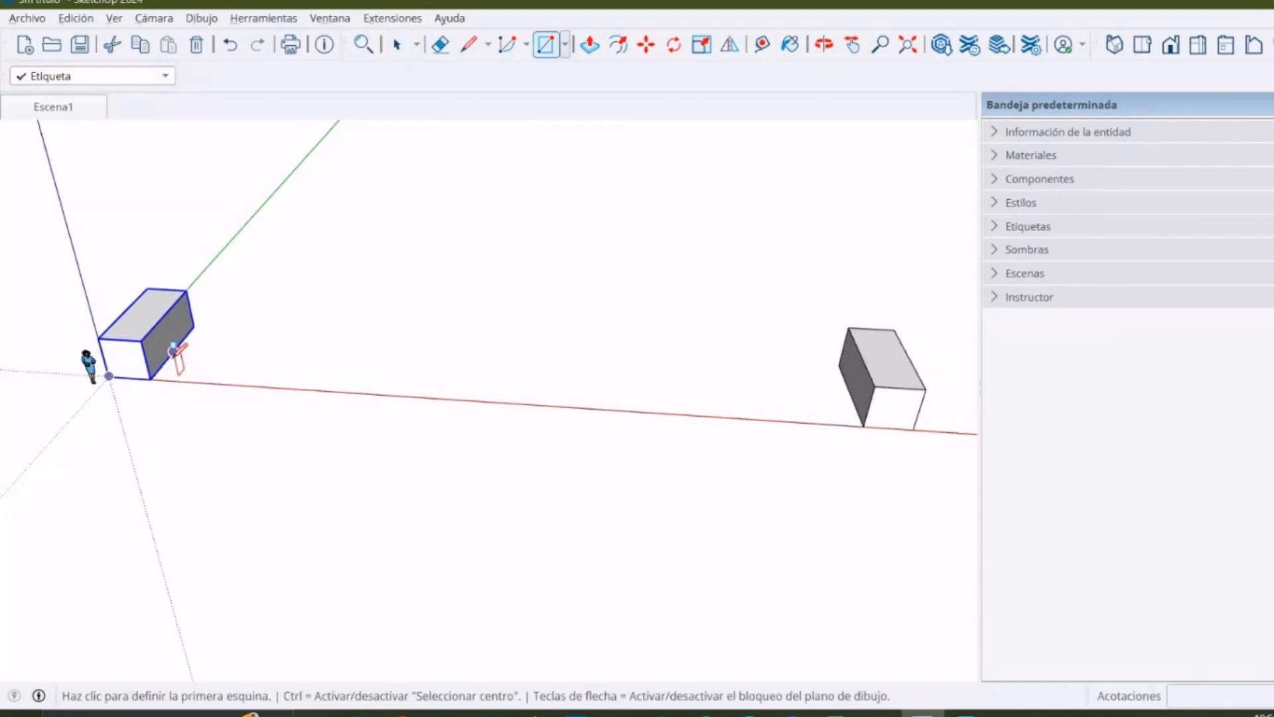
left_click(168, 371)
scroll(189, 362, "up", 4)
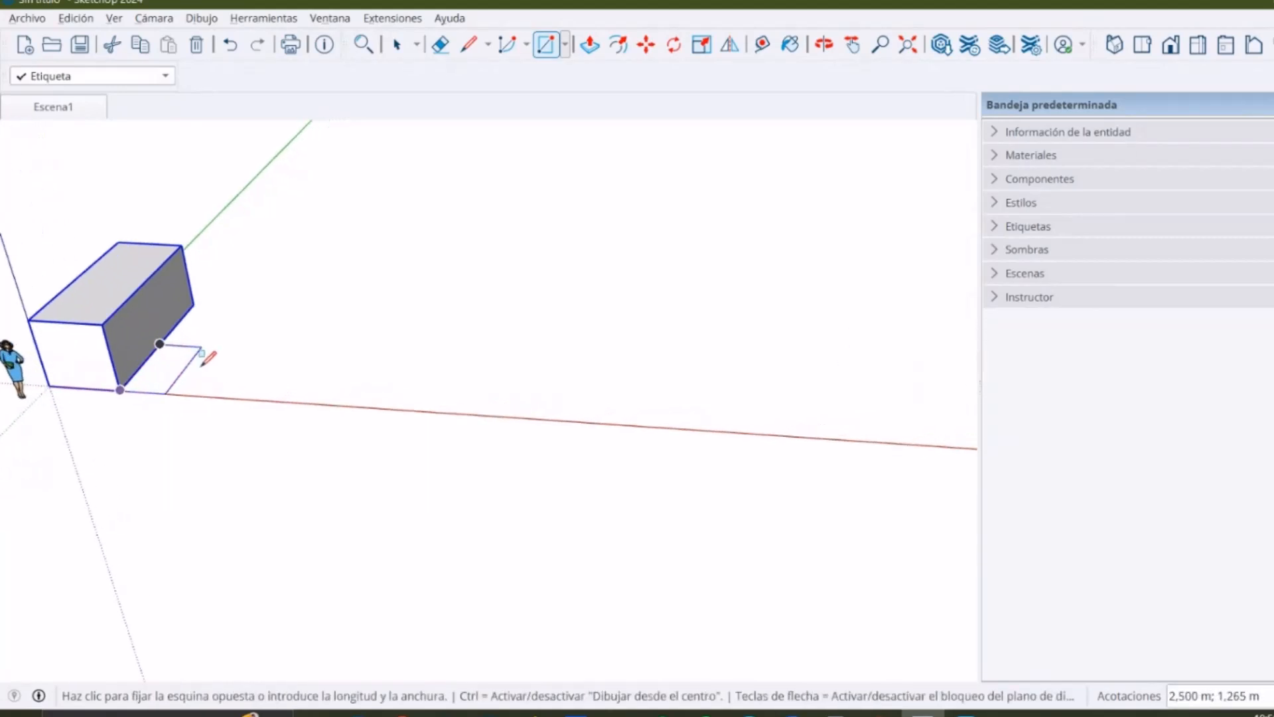
scroll(178, 369, "up", 2)
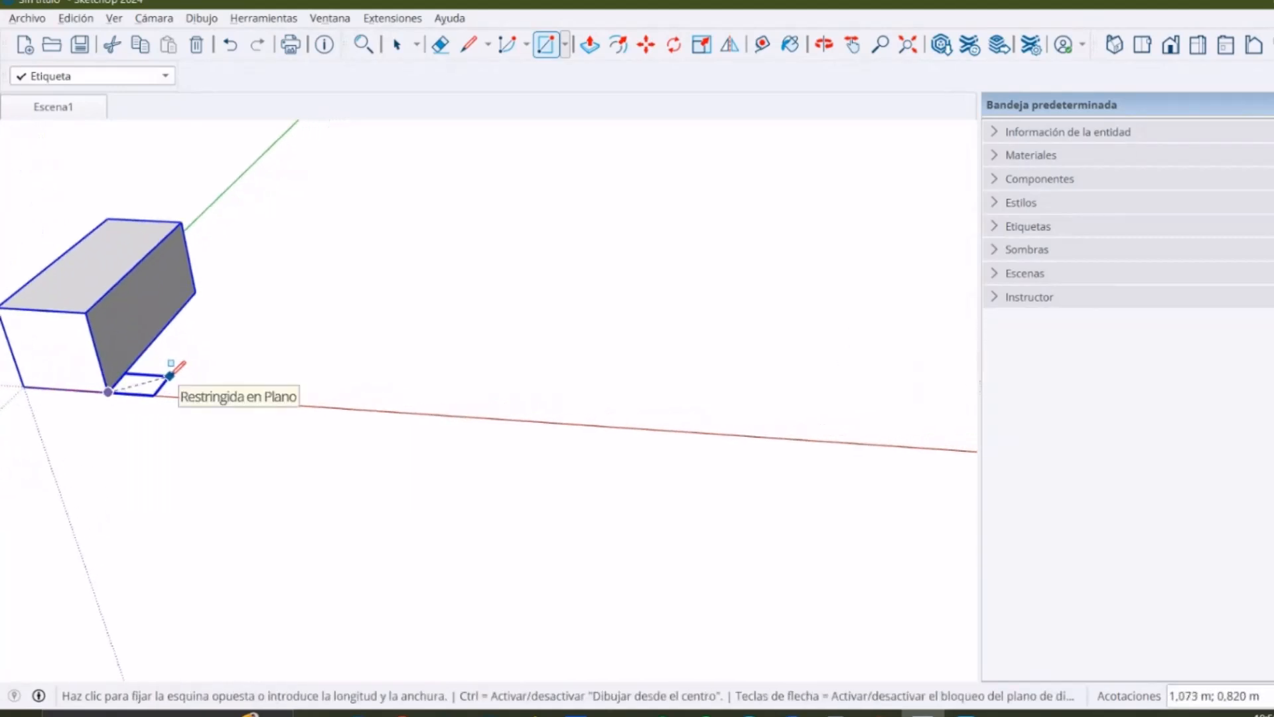
left_click(168, 373)
Extrude the small rectangle upward with Push/Pull into a column taller than the large box
key("p")
left_click(154, 391)
scroll(169, 335, "down", 4)
middle_click_drag(174, 339, 266, 332)
middle_click_drag(301, 396, 259, 367)
left_click(234, 321)
key("space")
Select the whole column and copy it from its lower front corner to the distant large box's nearest lower corner
left_click(258, 365)
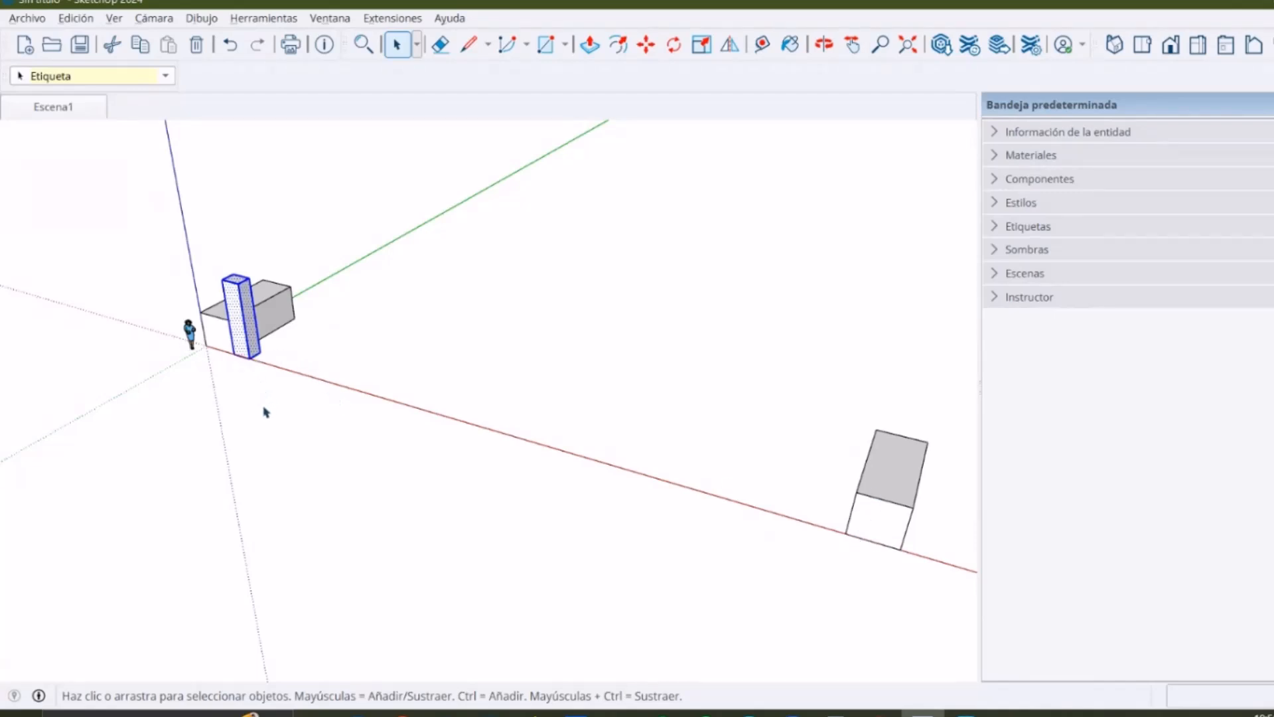
key("m")
left_click(249, 357)
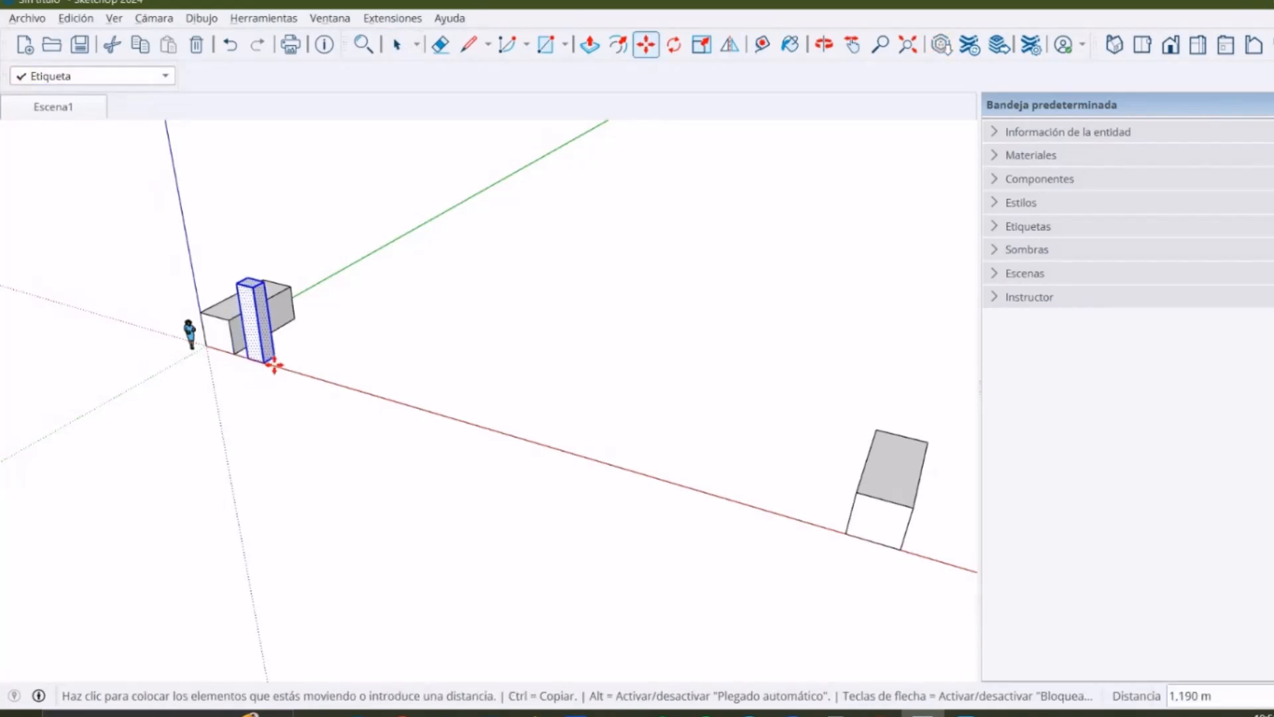
key("ctrl")
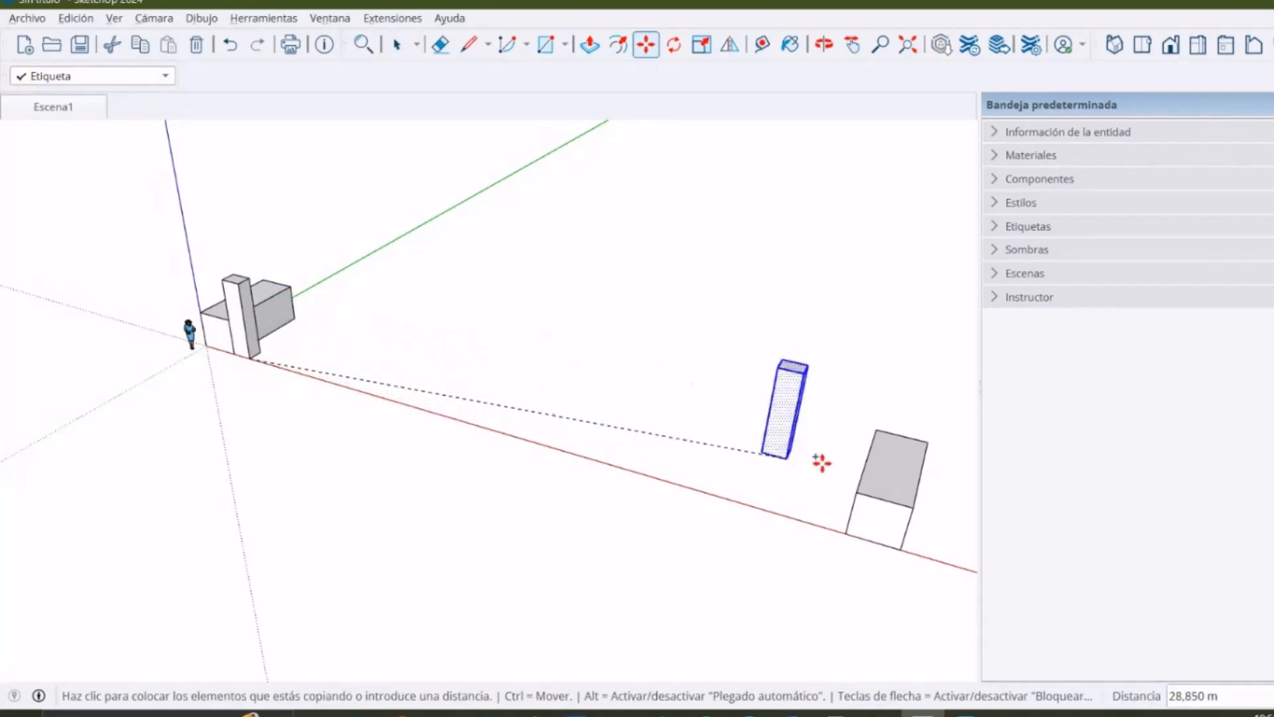
left_click(846, 533)
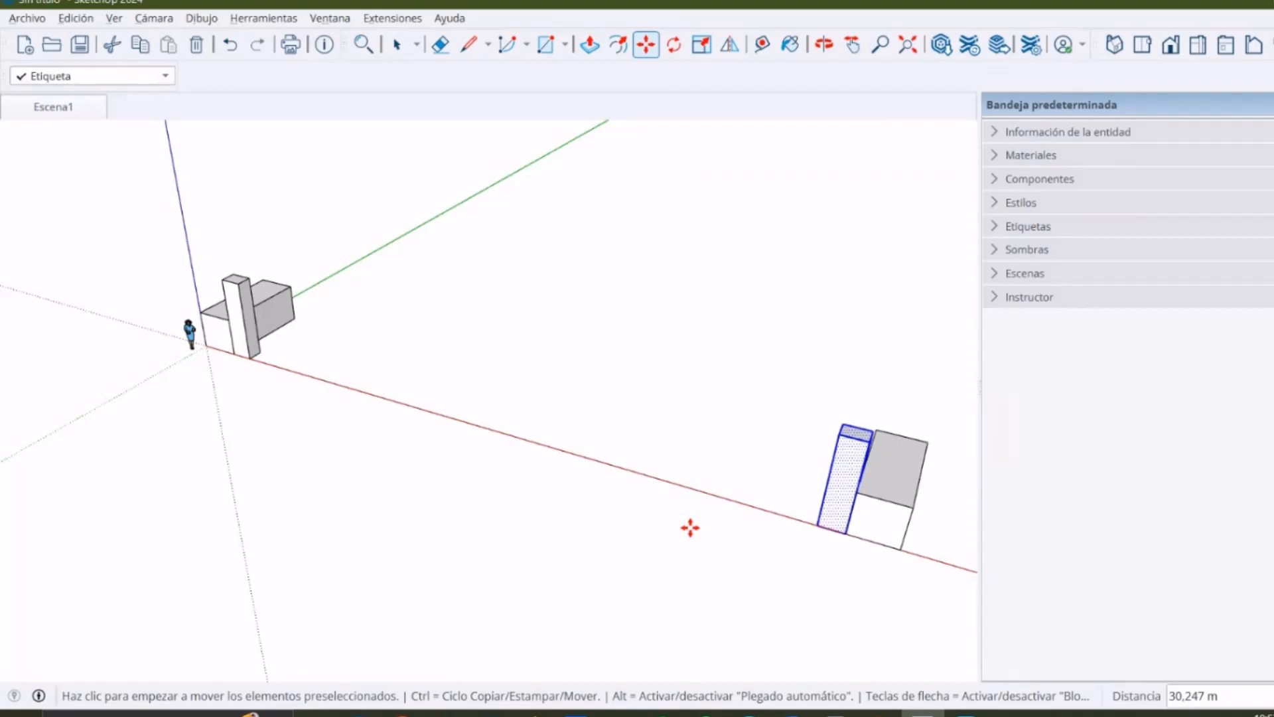
Divide the distance between the original column and its copy with /3 to distribute evenly spaced columns
type("/3")
key("Return")
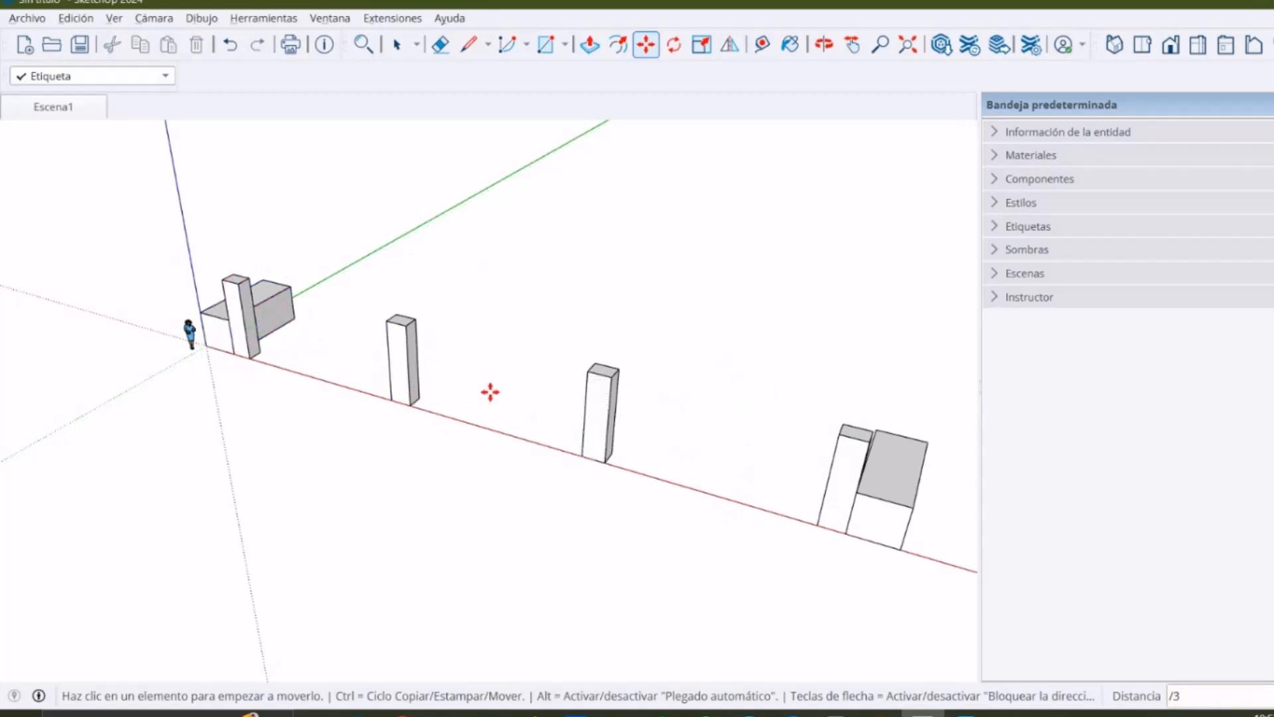
key("space")
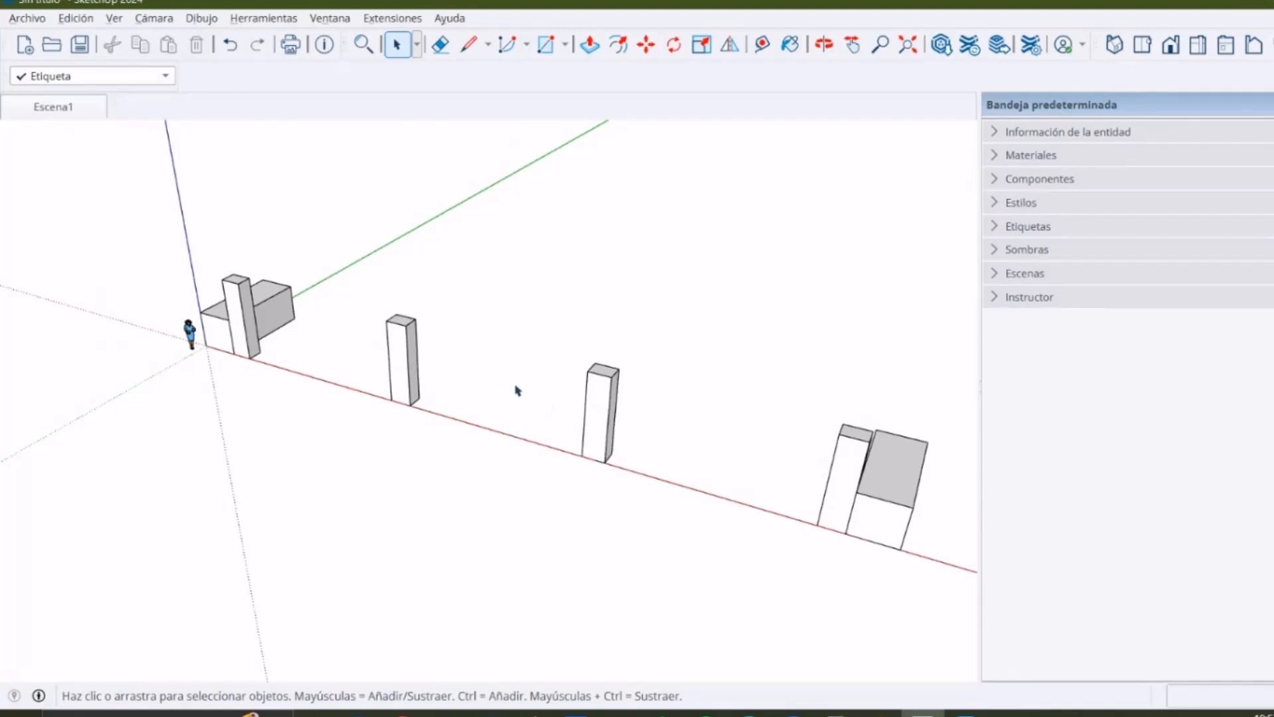
mouse_move(518, 390)
middle_mouse_down()
mouse_move(604, 407)
mouse_move(518, 396)
middle_mouse_up()
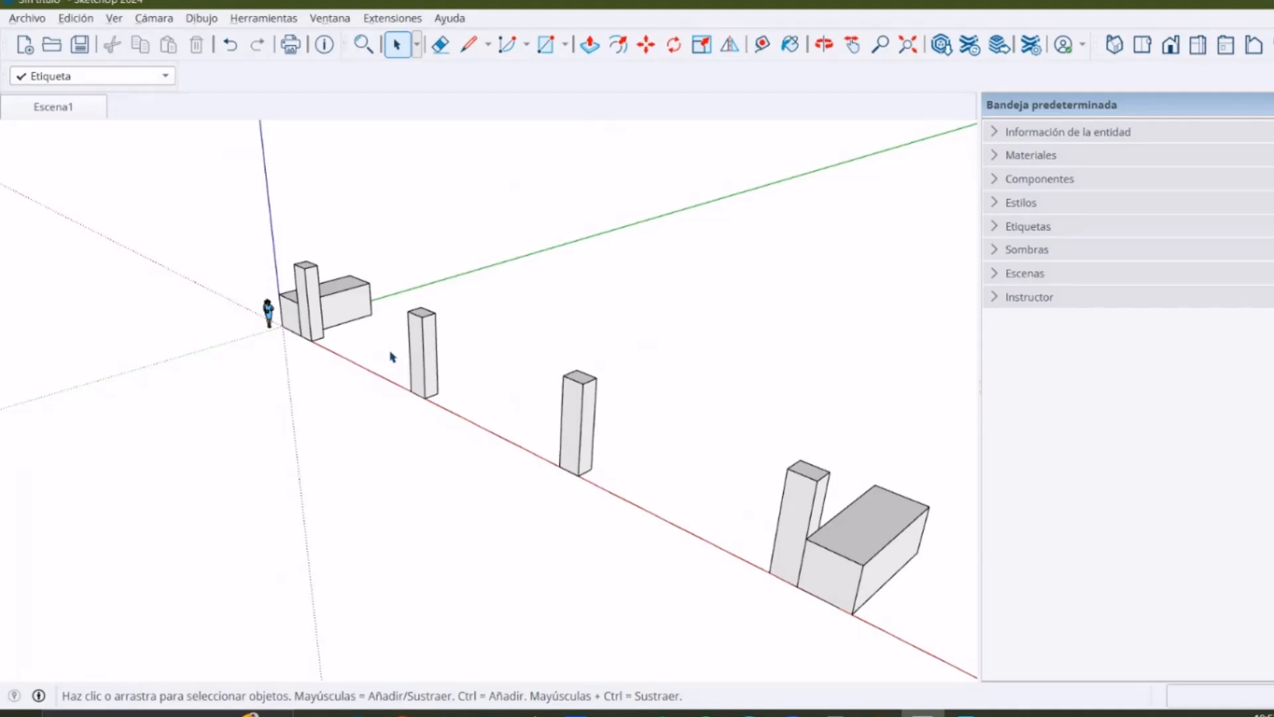
Select the whole second column of the row and turn it into a group
middle_click_drag(331, 413, 403, 368)
scroll(391, 397, "up", 2)
scroll(392, 397, "down", 2)
triple_click(407, 346)
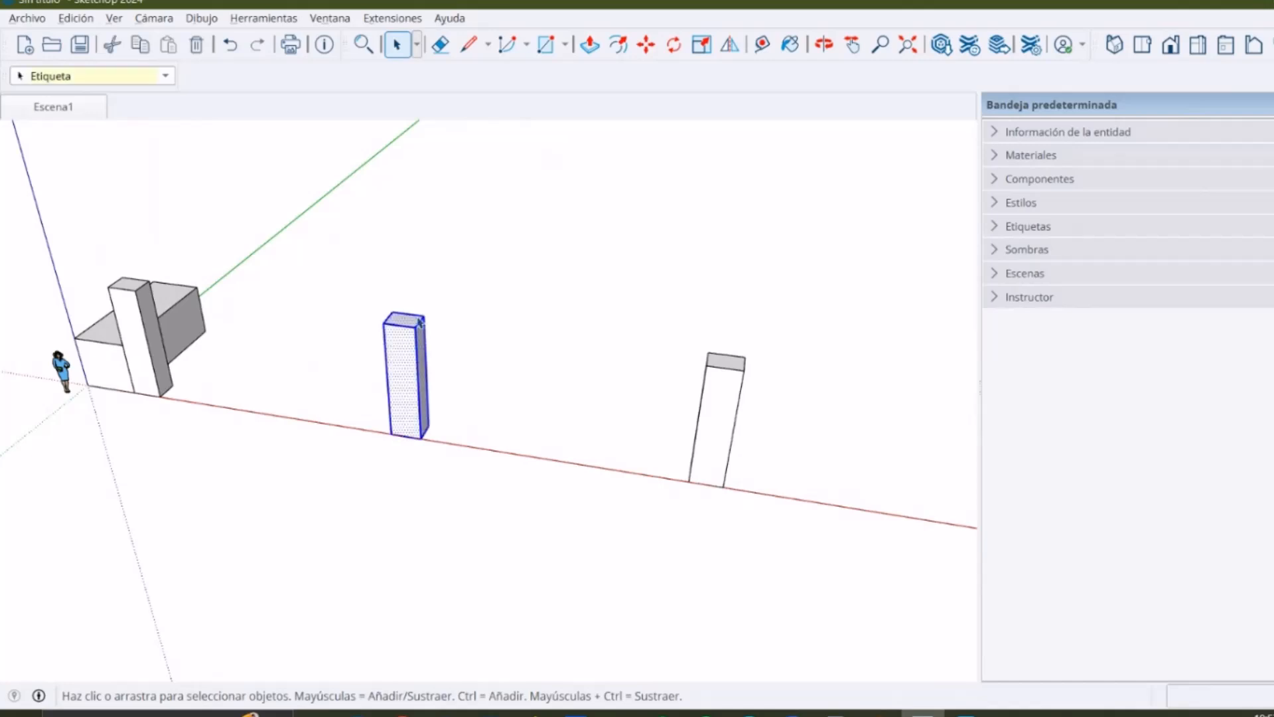
scroll(404, 360, "up", 3)
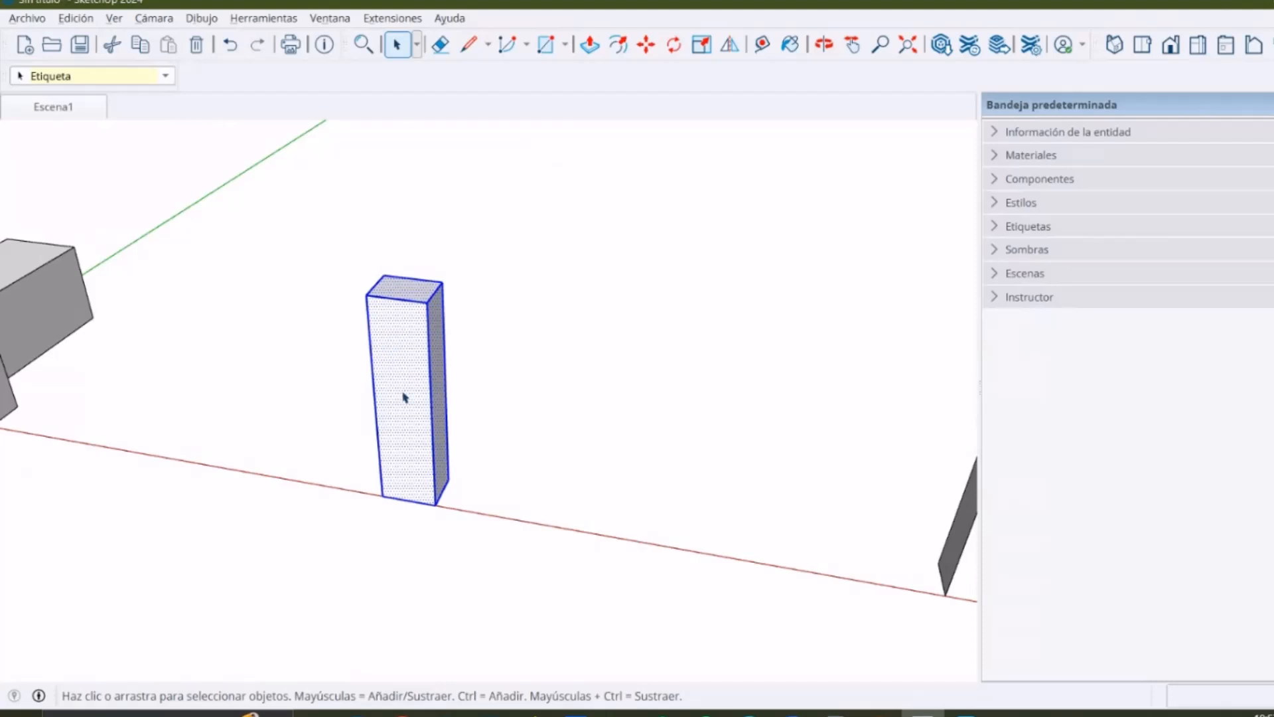
scroll(403, 397, "down", 3)
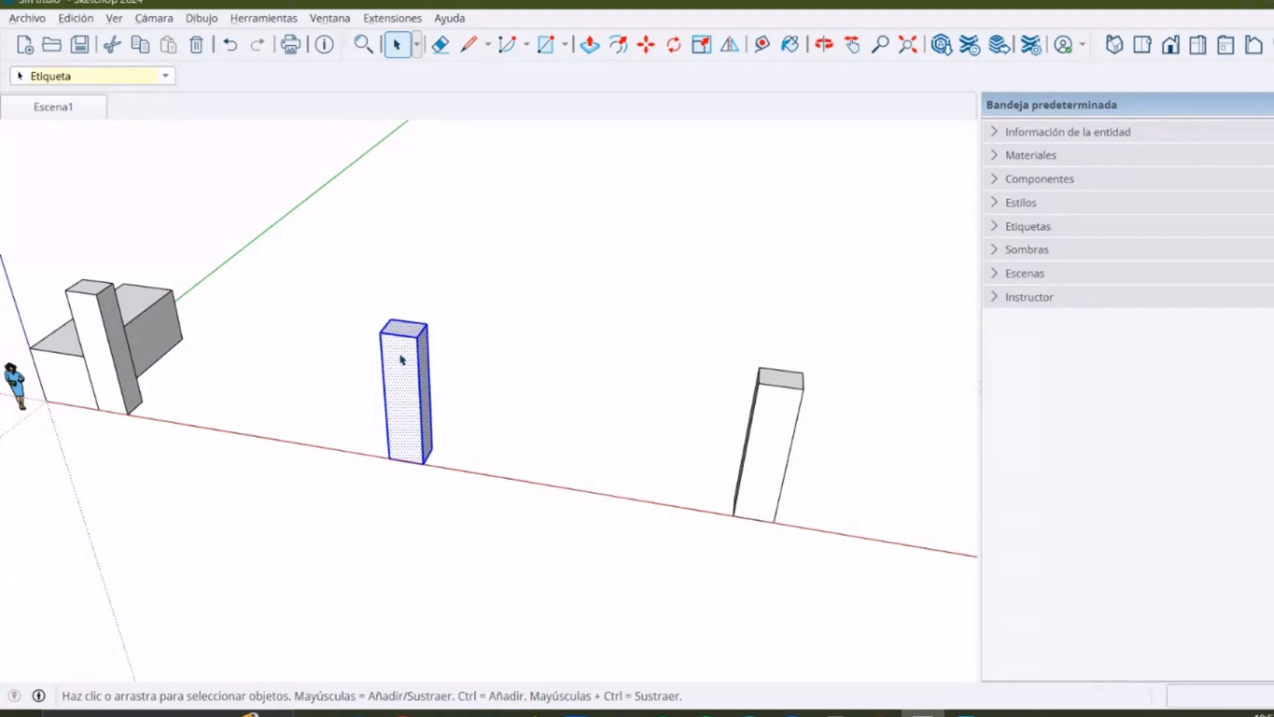
right_click(402, 360)
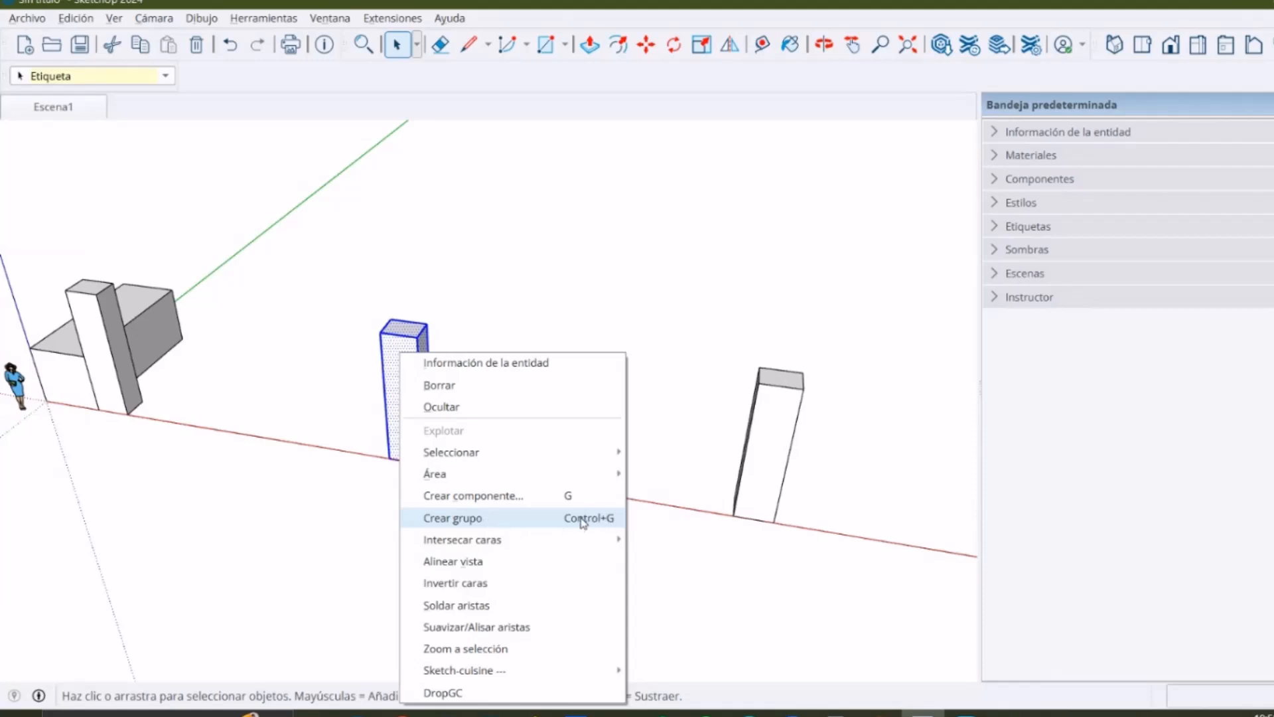
left_click(558, 521)
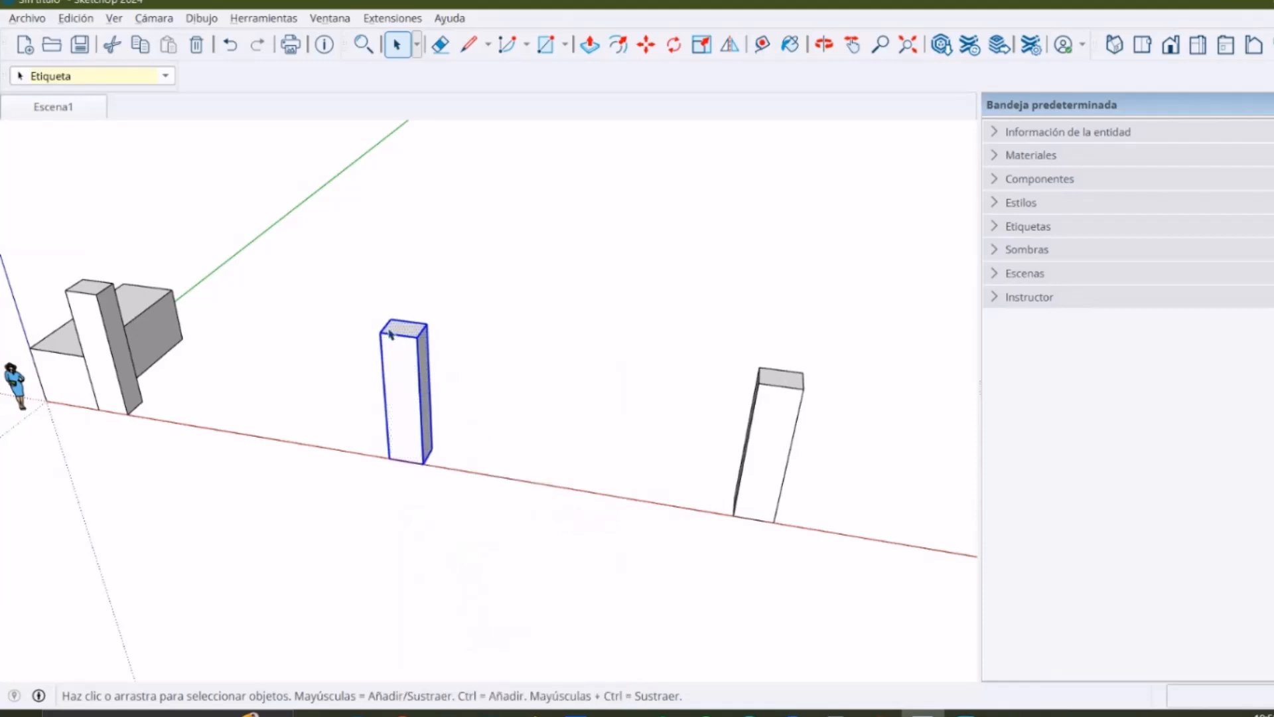
Deselect the grouped column and select it again to check how the group is selected
scroll(390, 332, "up", 5)
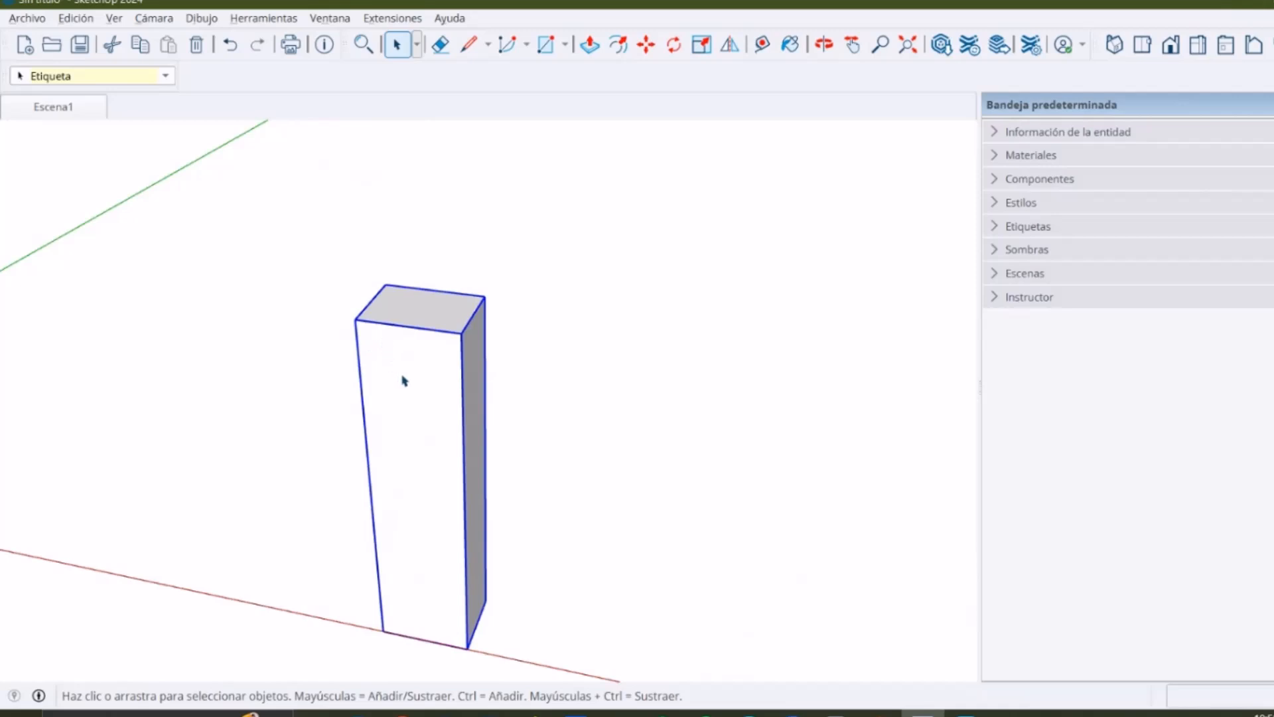
left_click(532, 383)
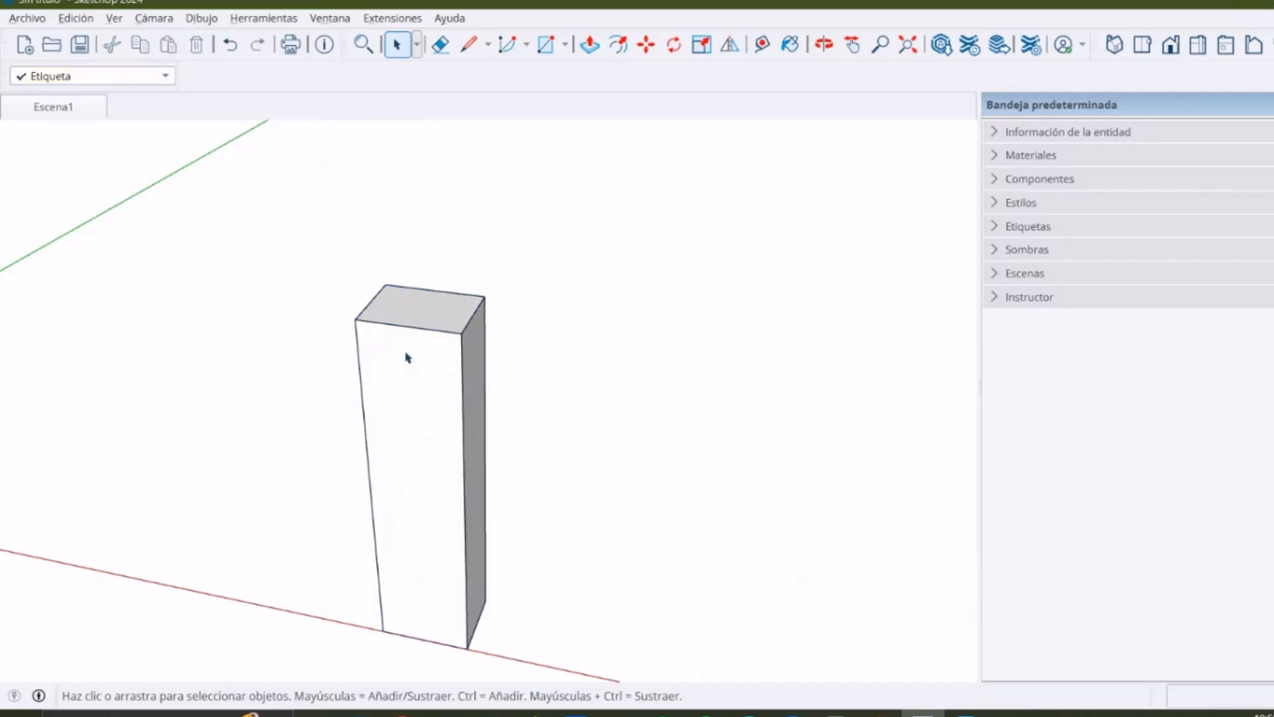
left_click(415, 401)
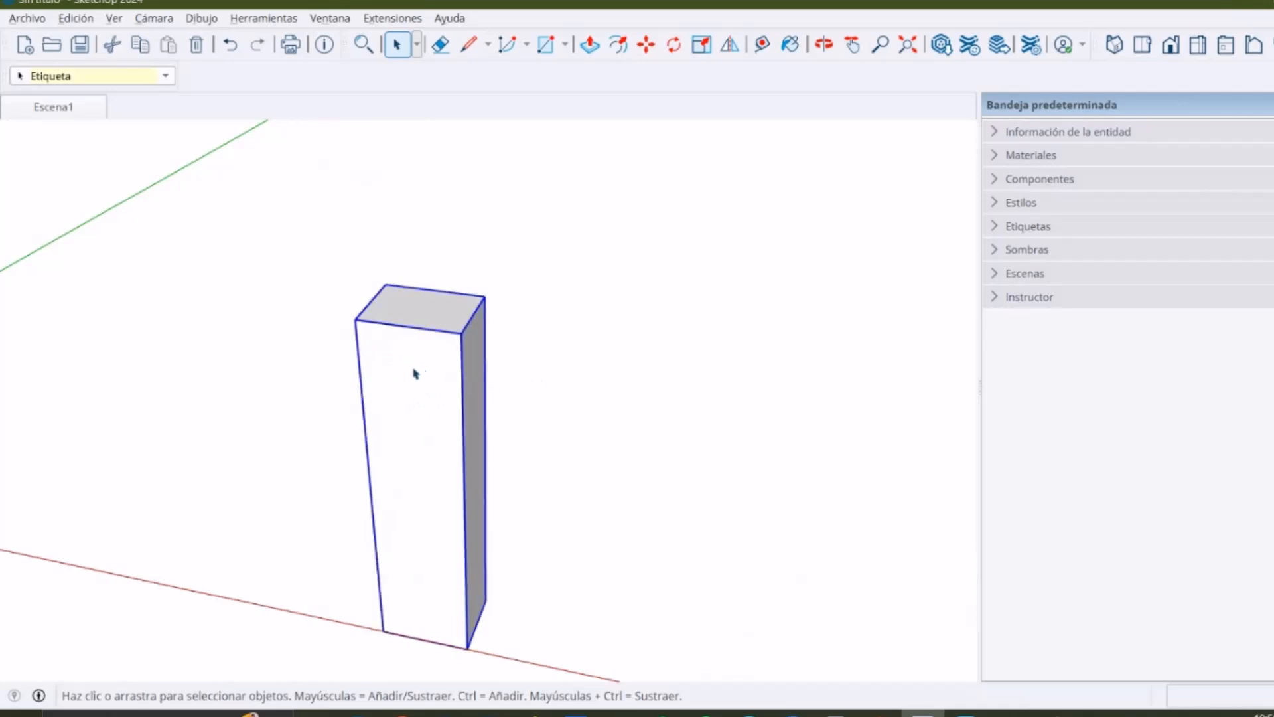
scroll(346, 386, "down", 2)
mouse_move(404, 399)
middle_mouse_down()
mouse_move(352, 352)
mouse_move(61, 259)
mouse_move(427, 324)
mouse_move(364, 419)
mouse_move(396, 418)
middle_mouse_up()
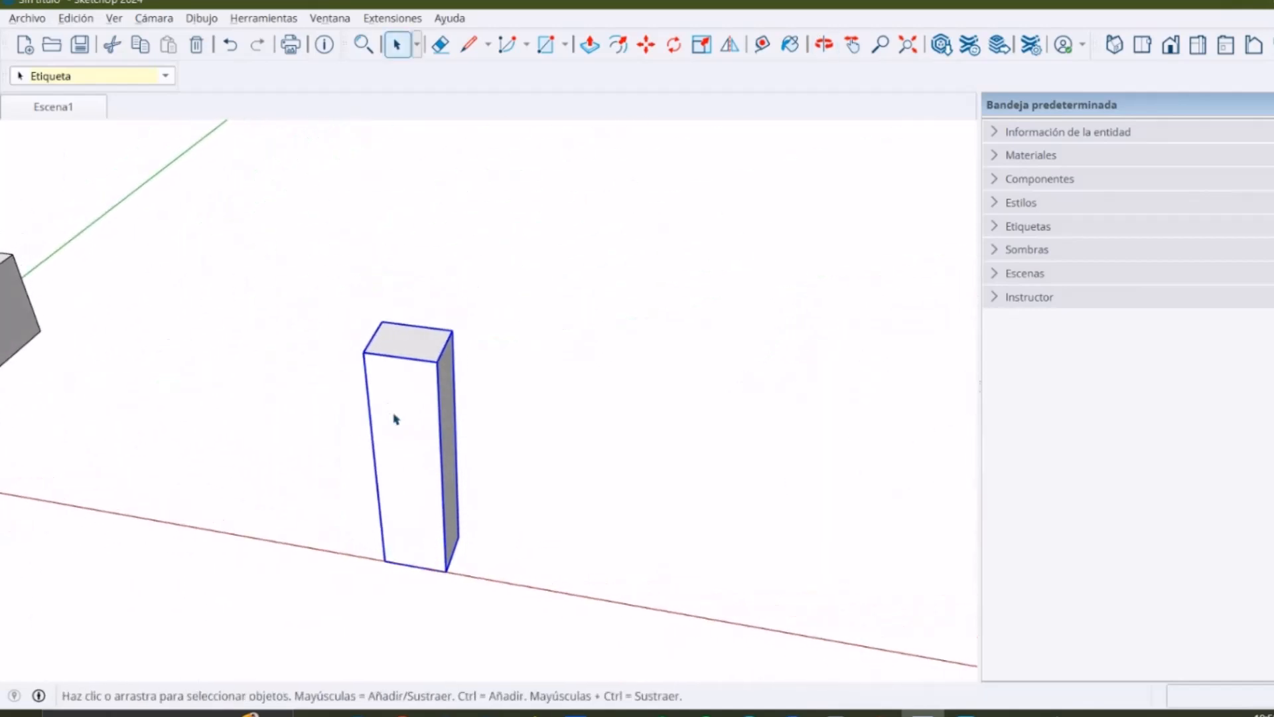
middle_click_drag(446, 475, 396, 427)
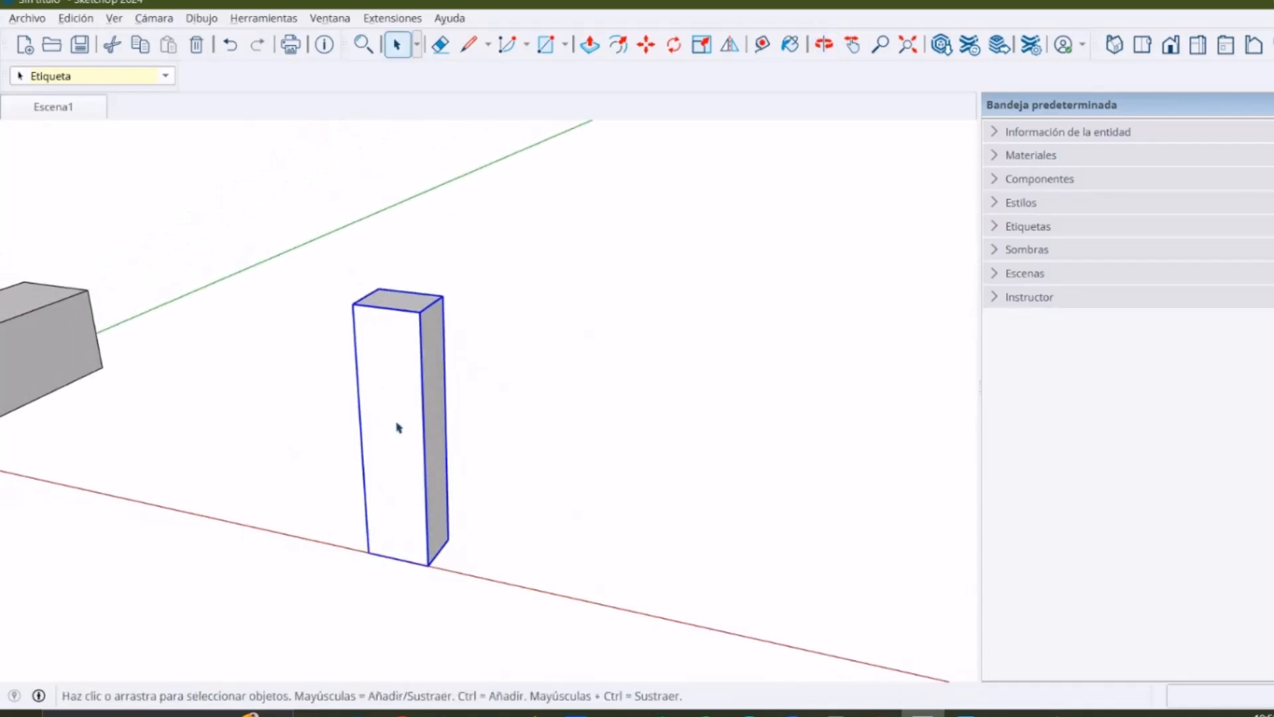
Open the column group for editing, examine its contents against the surrounding geometry from several angles, and close the group
double_click(398, 367)
mouse_move(449, 402)
middle_mouse_down()
mouse_move(432, 355)
mouse_move(233, 285)
mouse_move(350, 265)
middle_mouse_up()
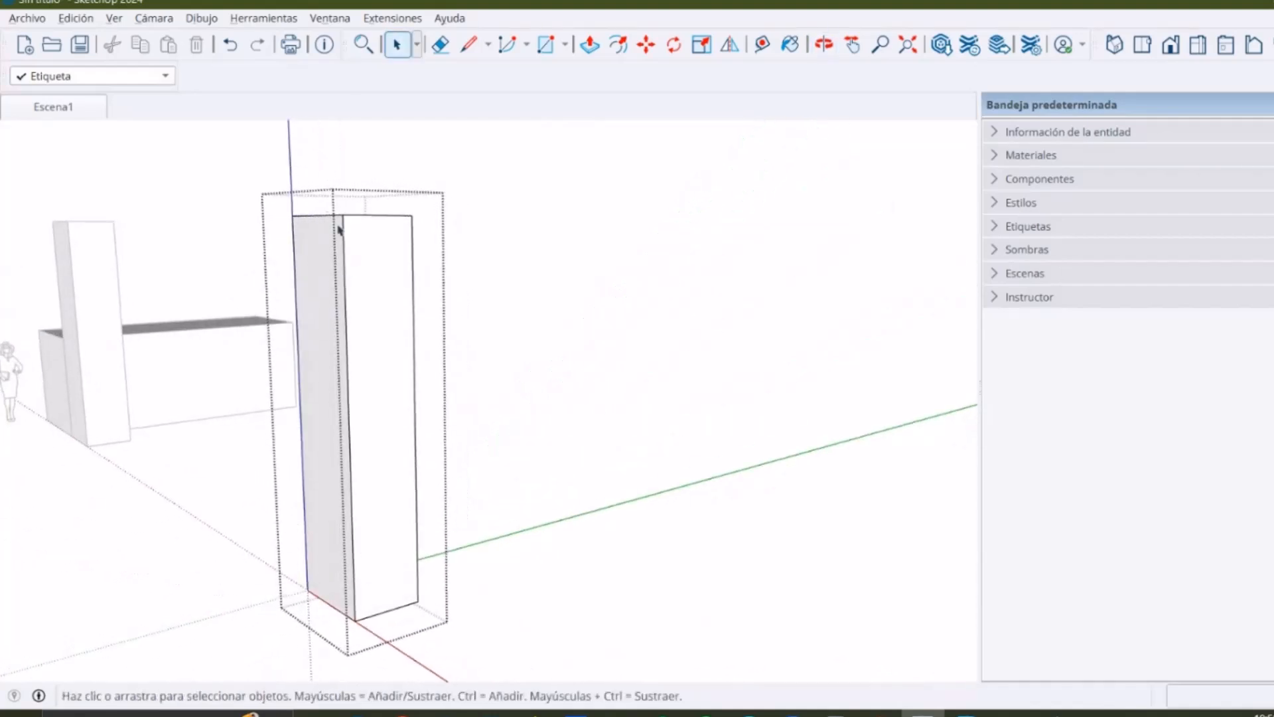
scroll(367, 325, "down", 1)
middle_click_drag(343, 350, 408, 392)
scroll(382, 353, "down", 2)
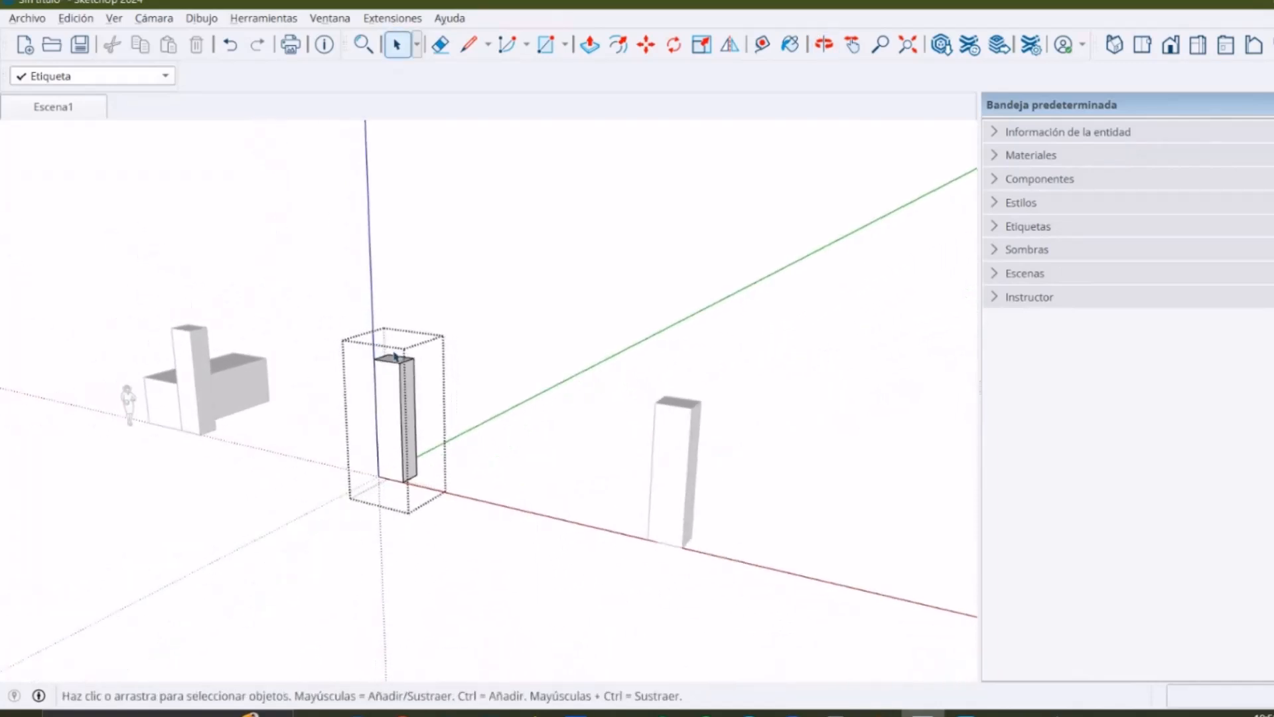
left_click_drag(847, 307, 568, 597)
scroll(556, 465, "down", 3)
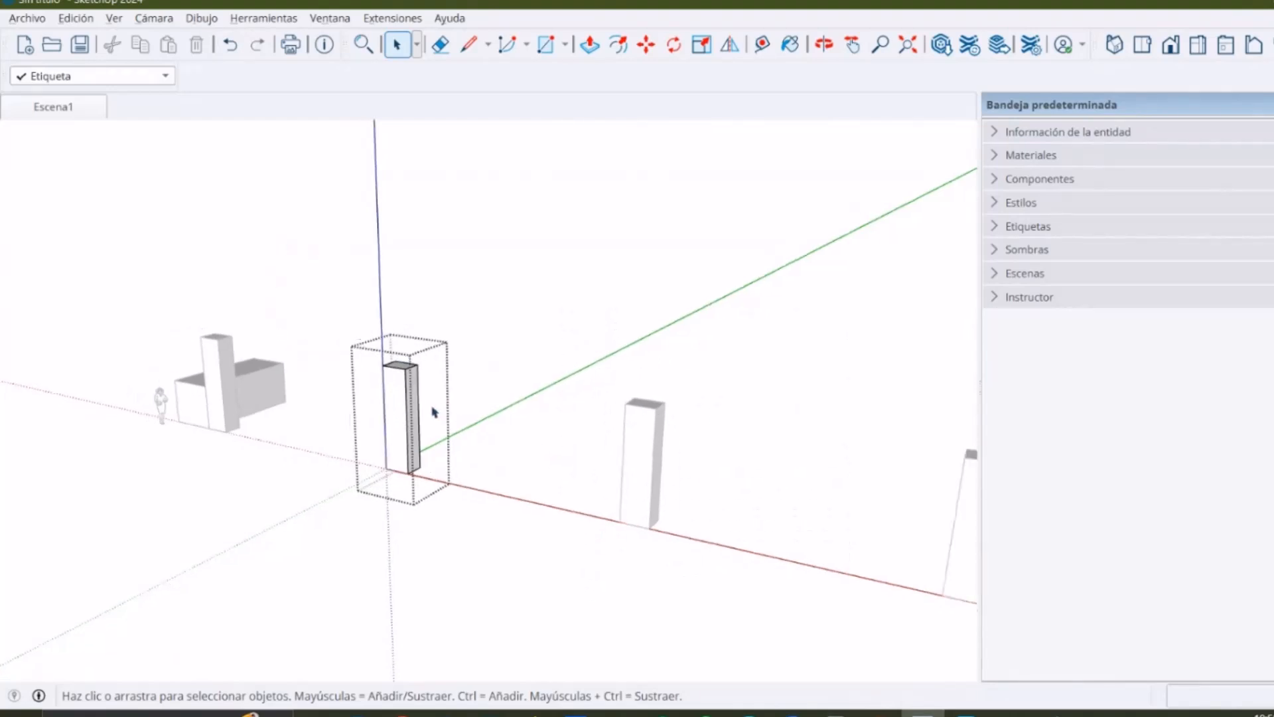
scroll(411, 442, "up", 5)
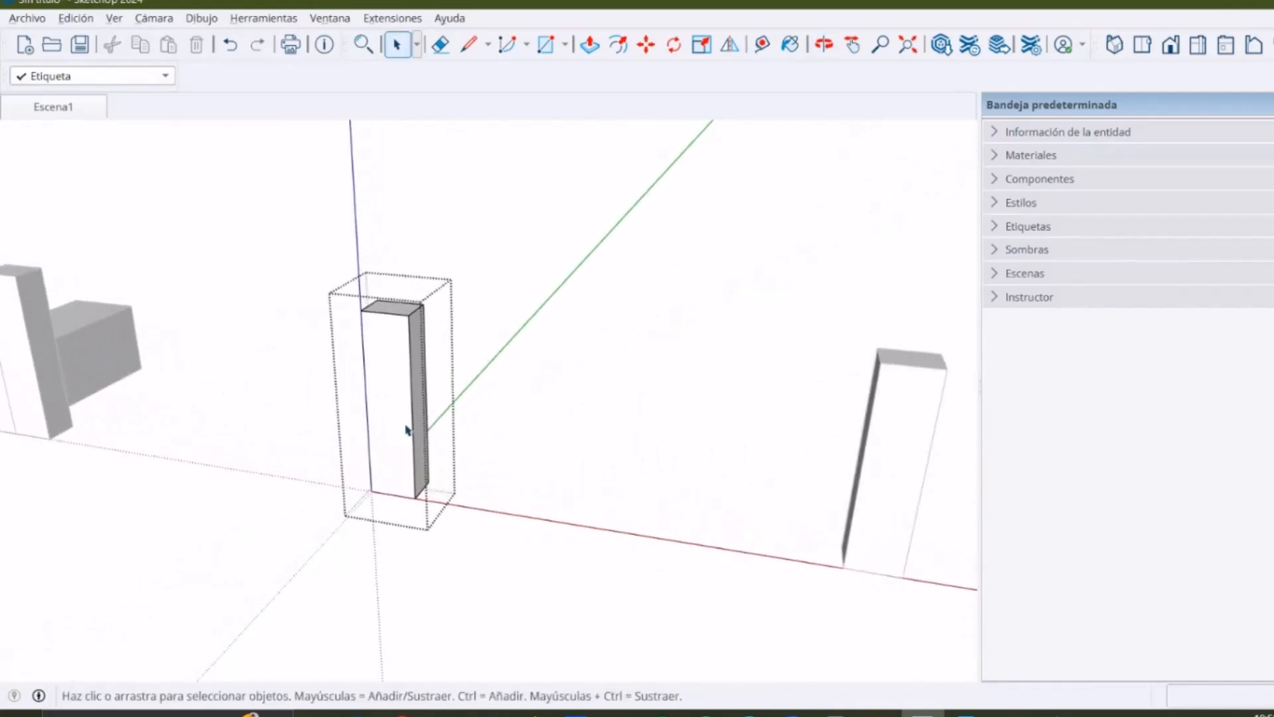
scroll(409, 438, "down", 1)
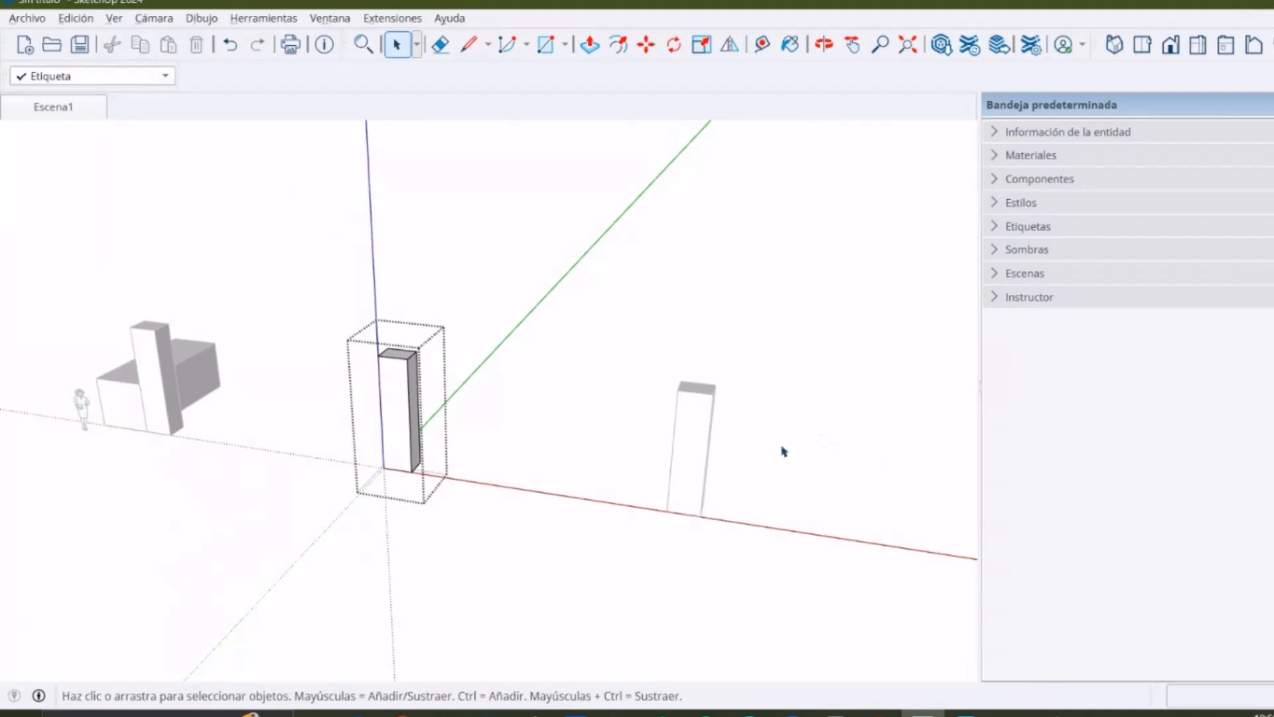
left_click(570, 370)
Move the whole ungrouped third column about 9.01 m by its lower corner, placing it flush against the distant column beside the large box
left_click(695, 423)
middle_click_drag(695, 423, 304, 407)
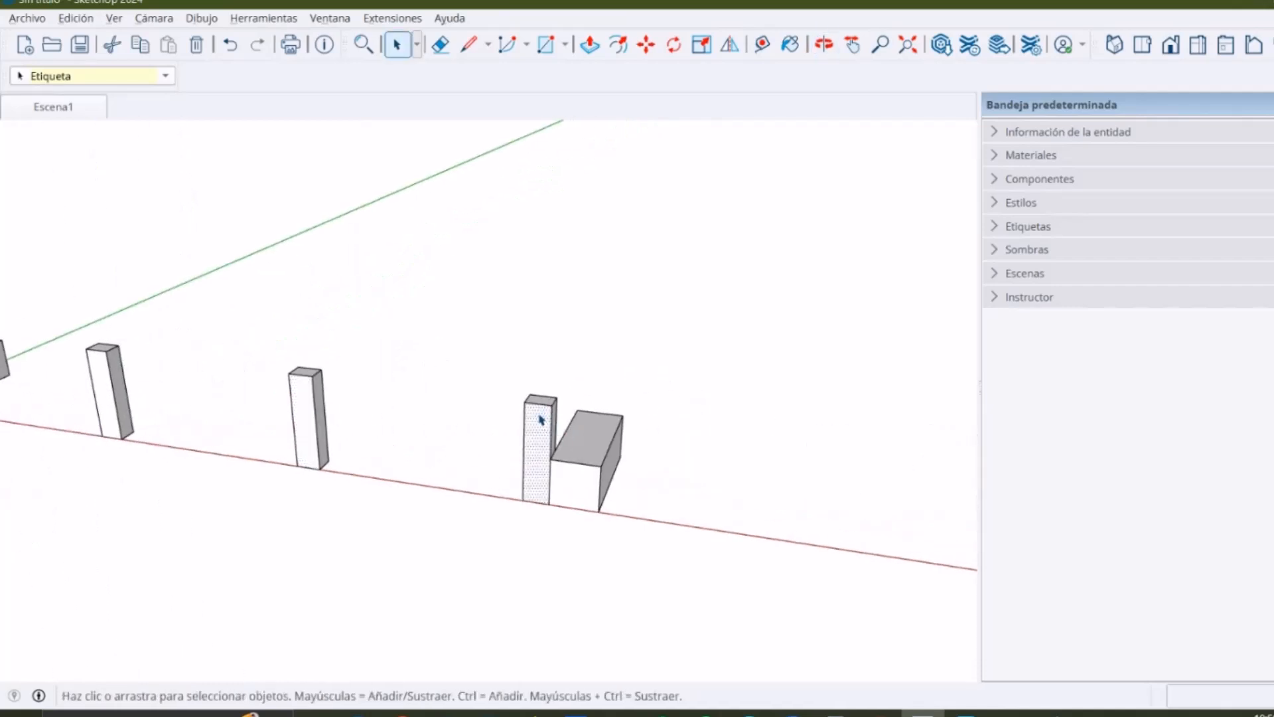
scroll(357, 428, "up", 3)
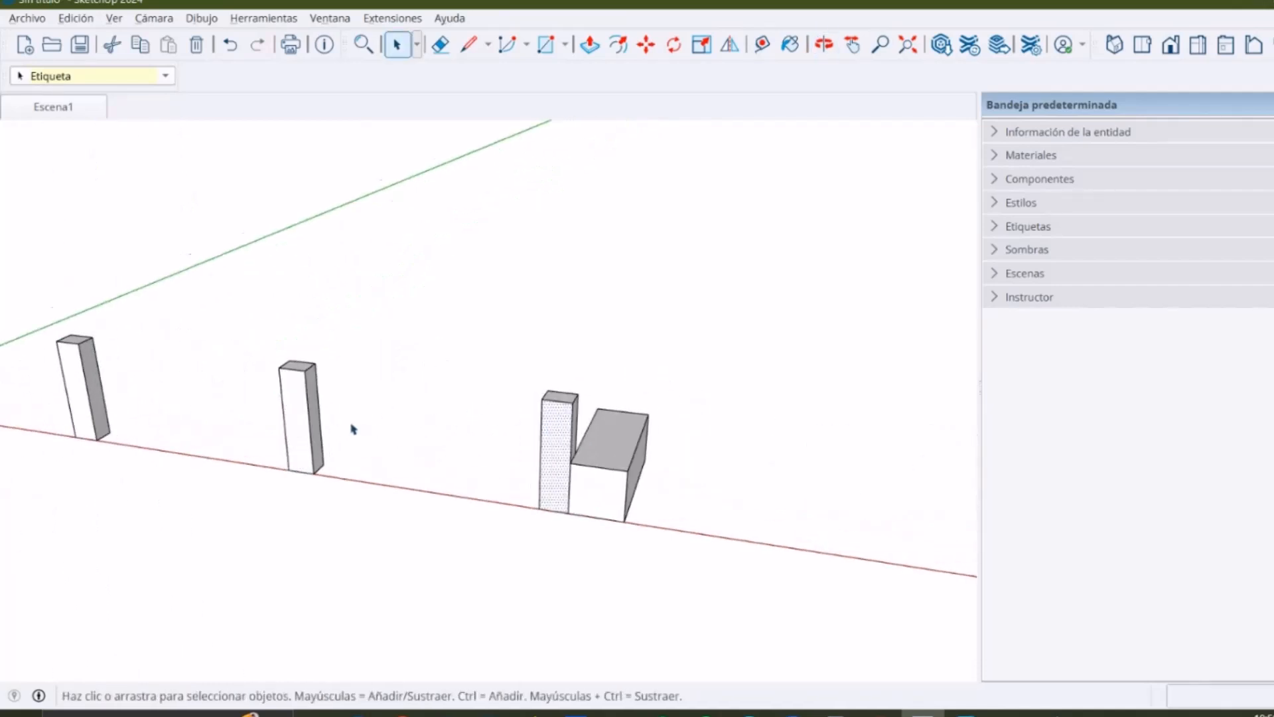
left_click(300, 403)
key("m")
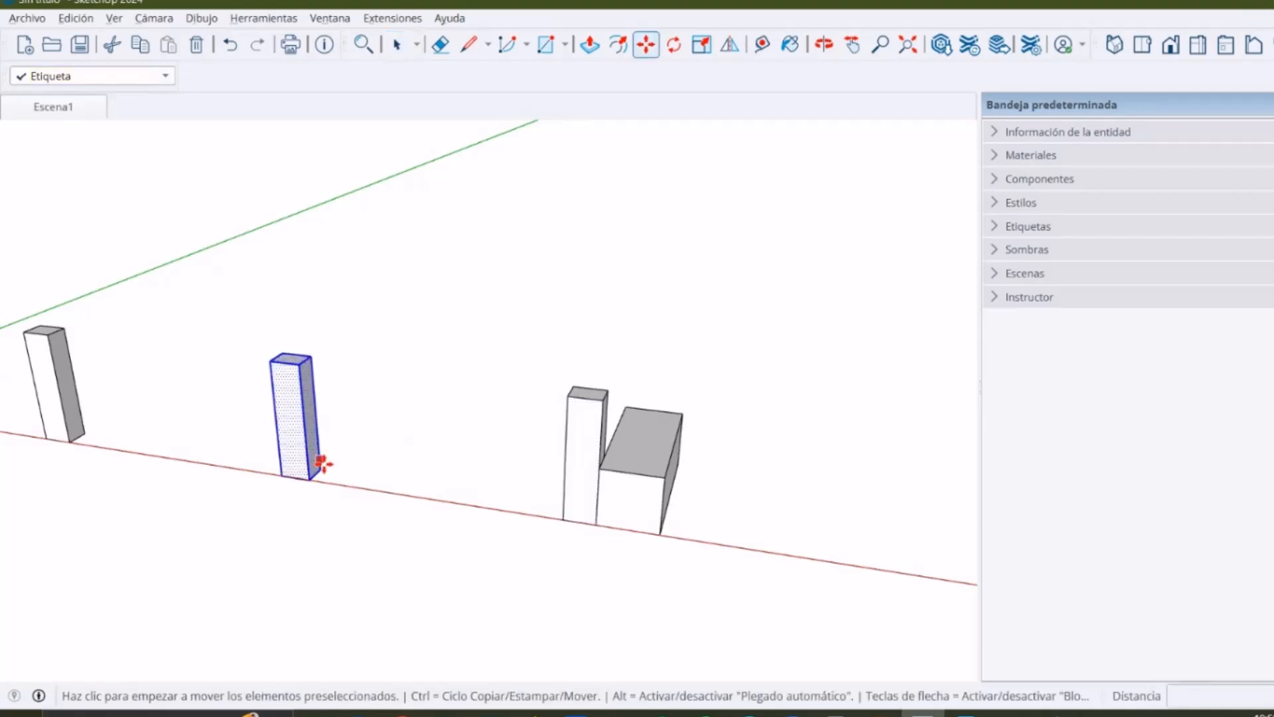
left_click(308, 478)
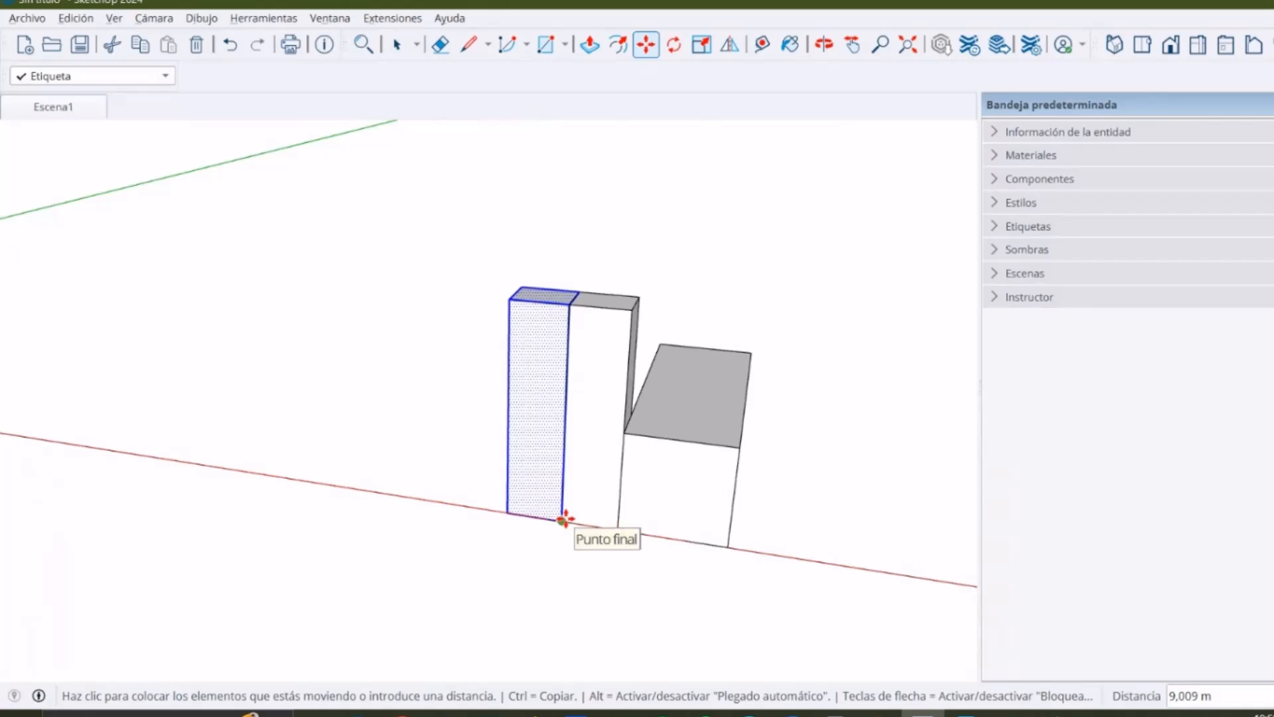
left_click(564, 519)
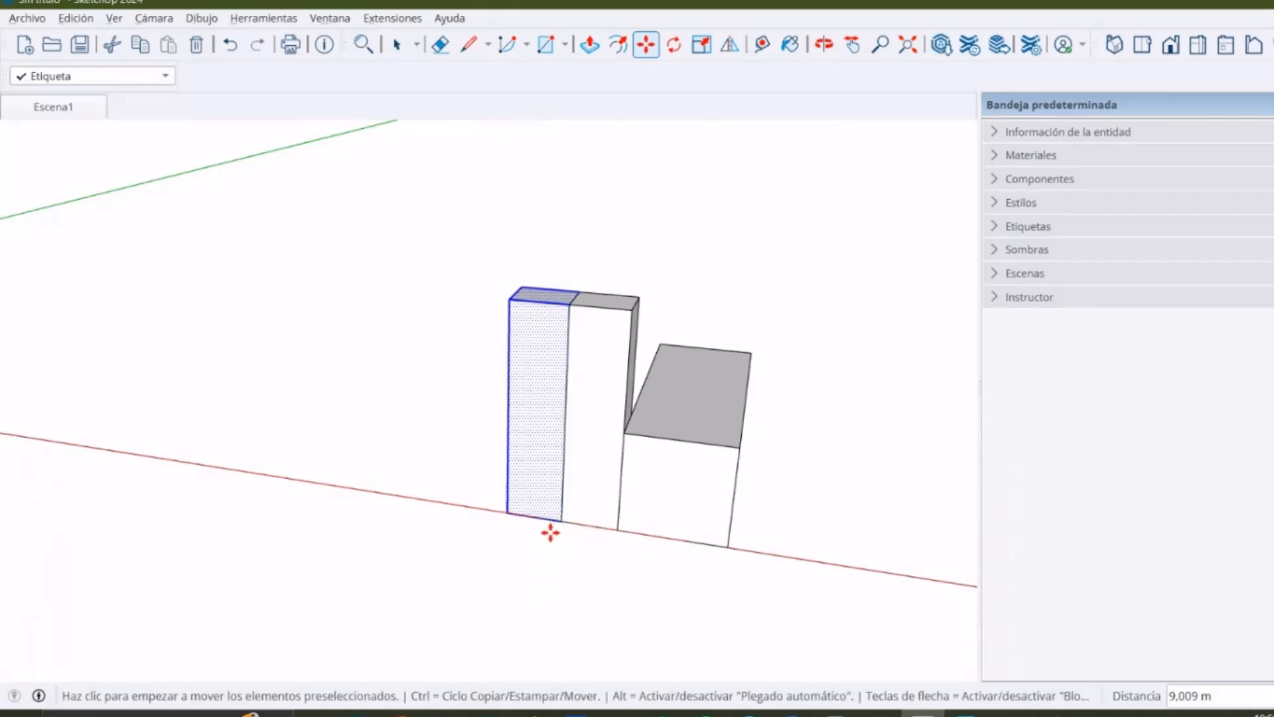
Try to move the selected column away from the adjoining distant column, first along the ground and then upward
scroll(560, 531, "down", 2)
left_click(559, 530)
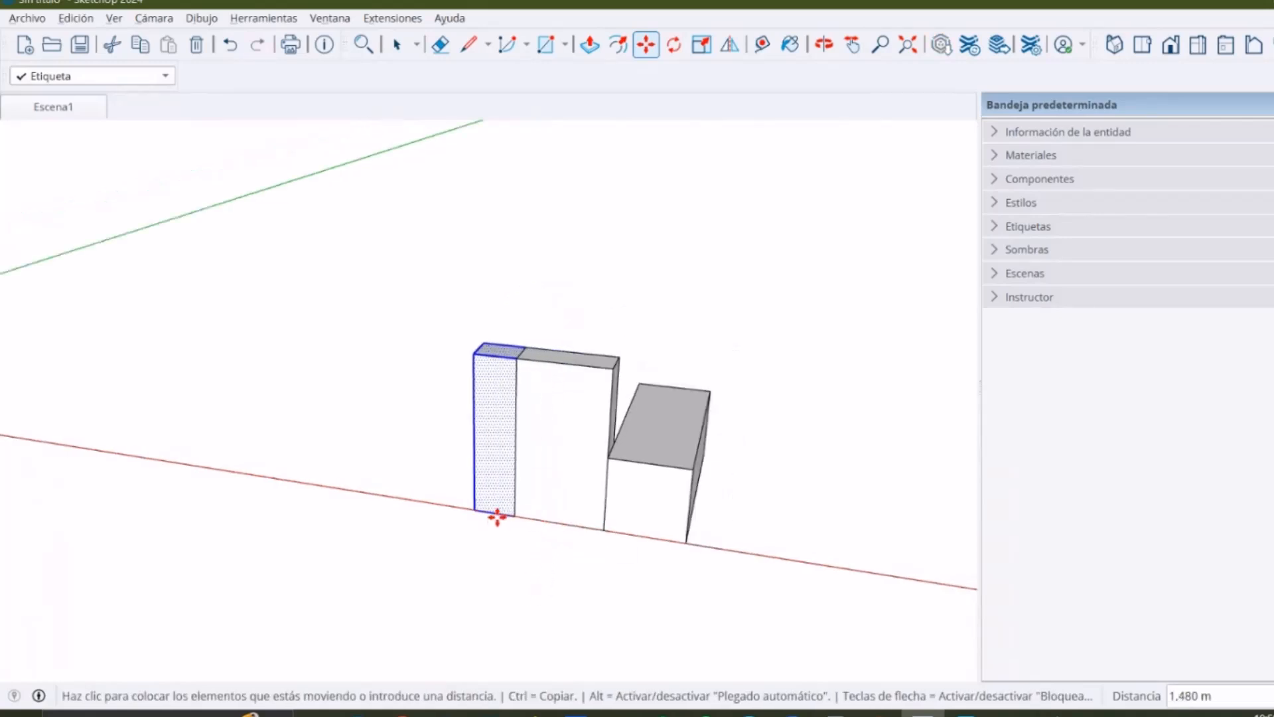
left_click(364, 475)
left_click(370, 473)
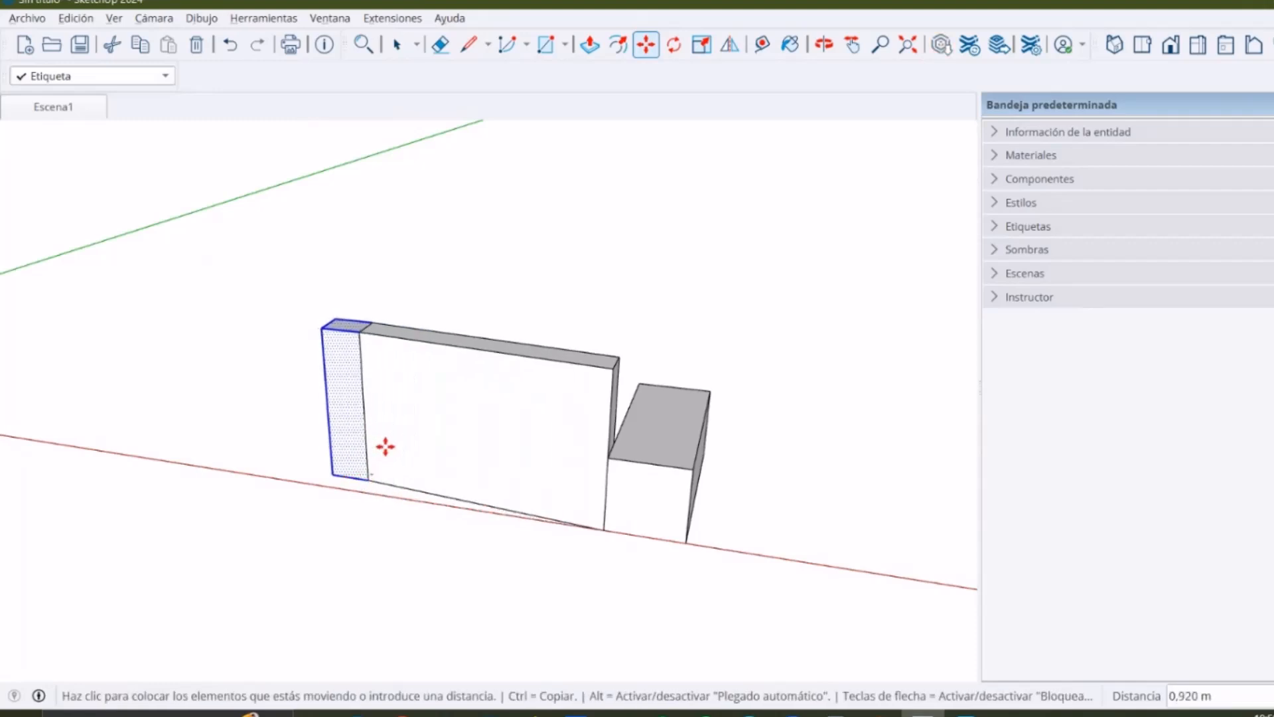
left_click(438, 383)
middle_click_drag(440, 379, 515, 444)
scroll(527, 443, "down", 4)
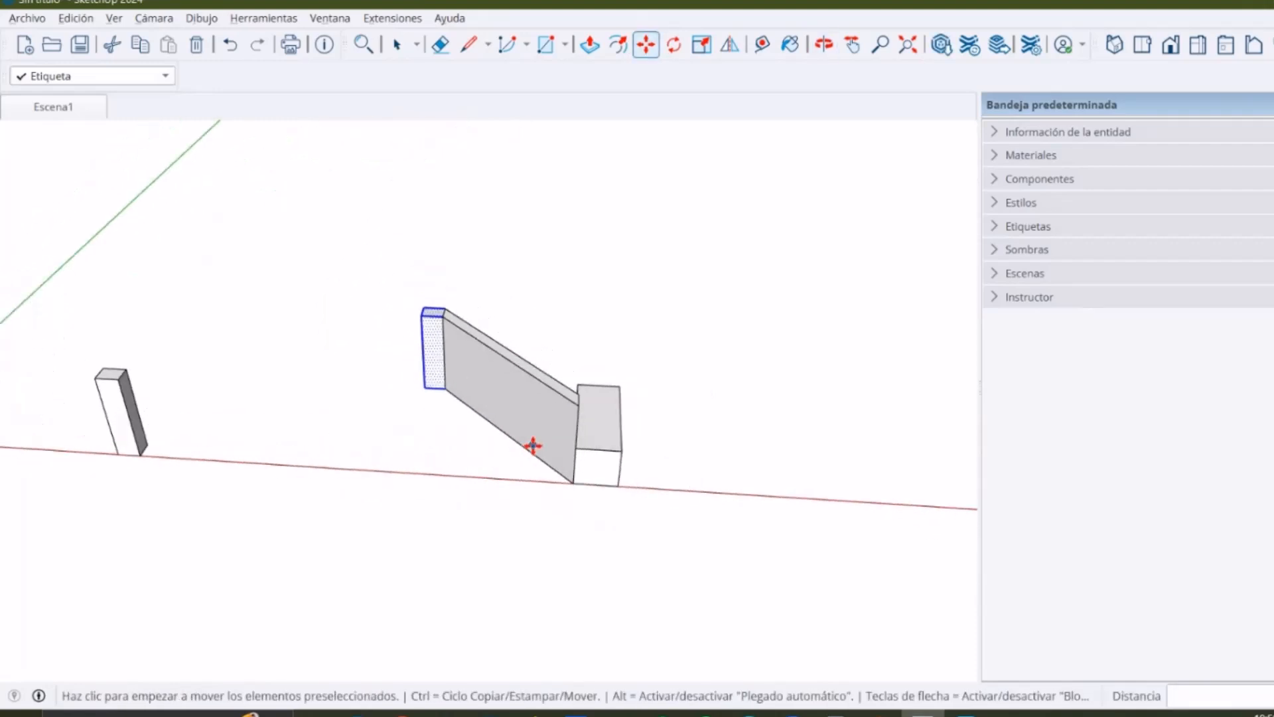
left_click(524, 440)
left_click(555, 443)
key("space")
Select both adjoining columns together and move them along the red axis away from the distant large box
scroll(557, 450, "up", 3)
left_click(621, 398)
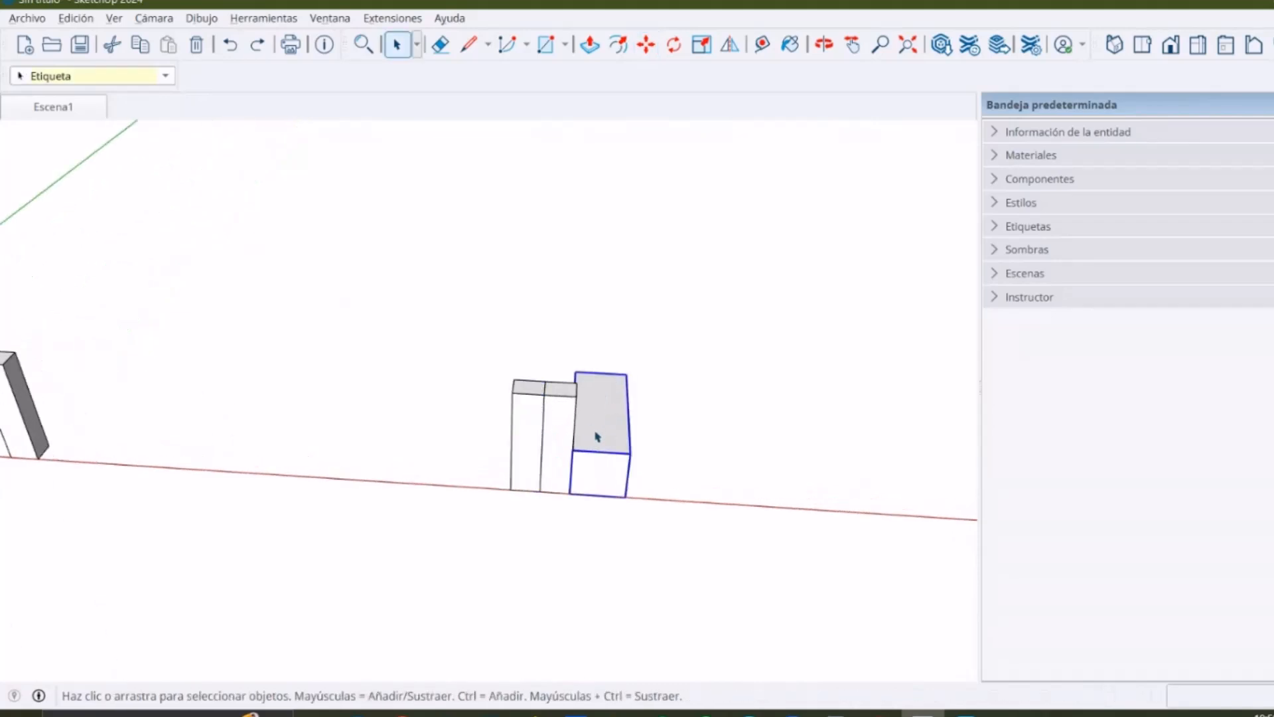
left_click_drag(415, 273, 605, 545)
key("m")
left_click(543, 512)
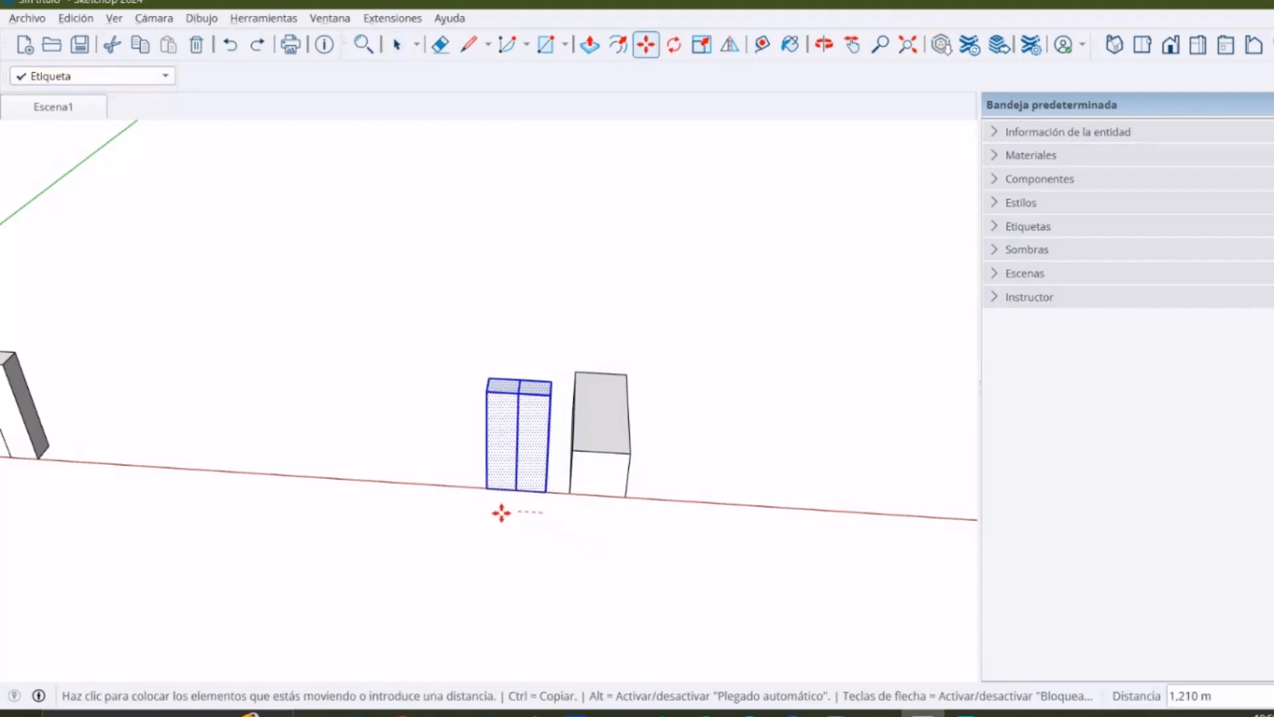
left_click(436, 507)
key("space")
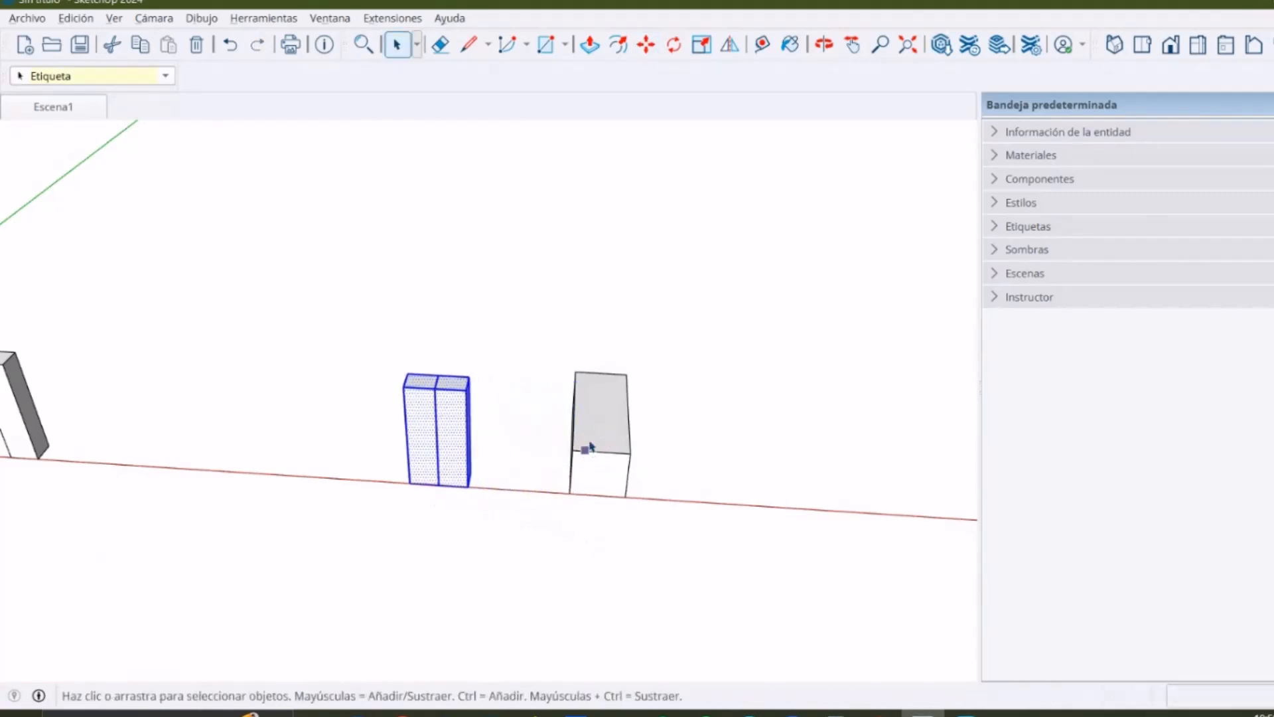
left_click(601, 457)
Select the whole original column beside the first large box and start creating a component from it
scroll(589, 463, "down", 4)
middle_click_drag(521, 488, 330, 383)
scroll(302, 443, "up", 2)
scroll(297, 442, "up", 2)
left_click(269, 424)
left_click(315, 409)
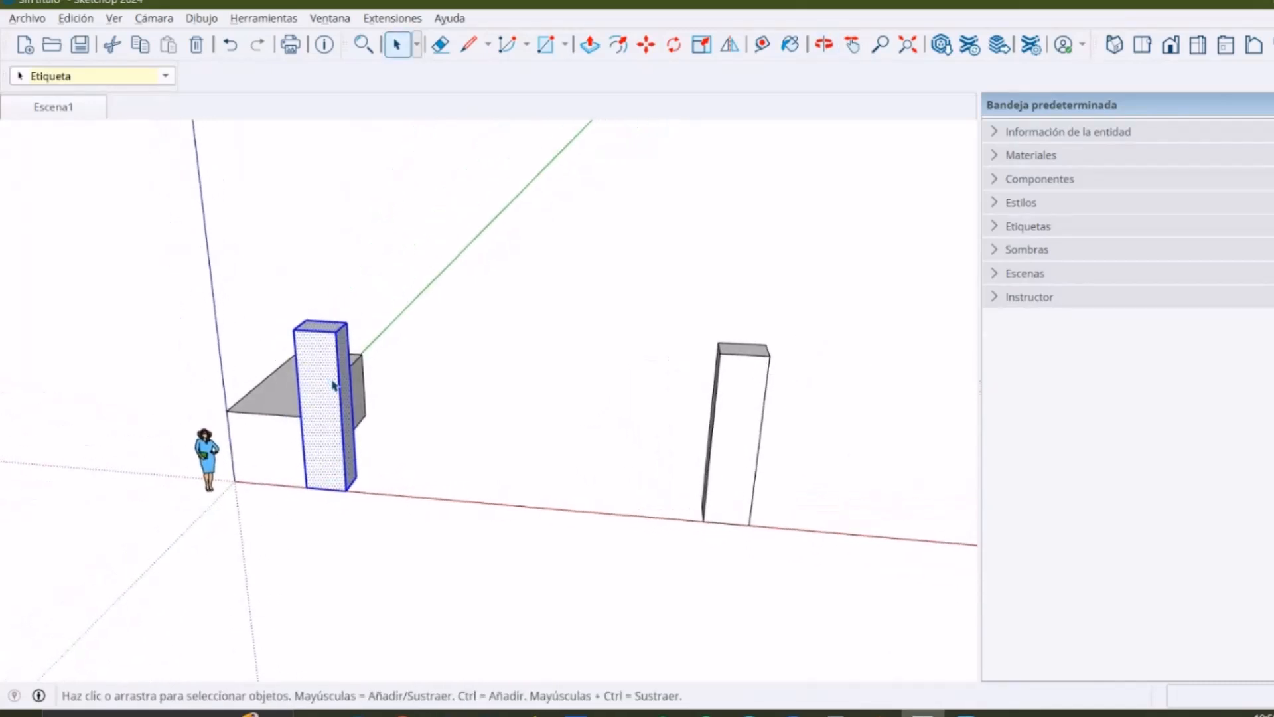
right_click(321, 358)
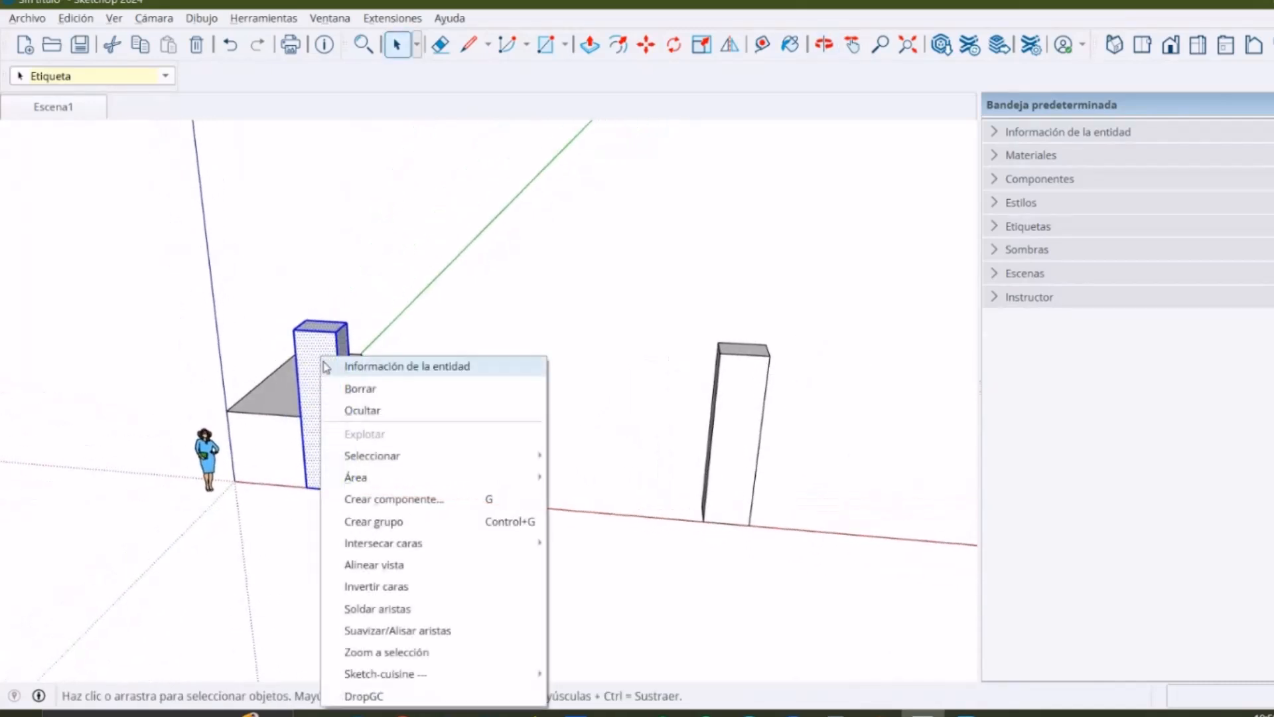
left_click(406, 501)
Name the component definition Columna and create it, replacing the selected geometry
left_click_drag(668, 99, 634, 110)
left_click(683, 168)
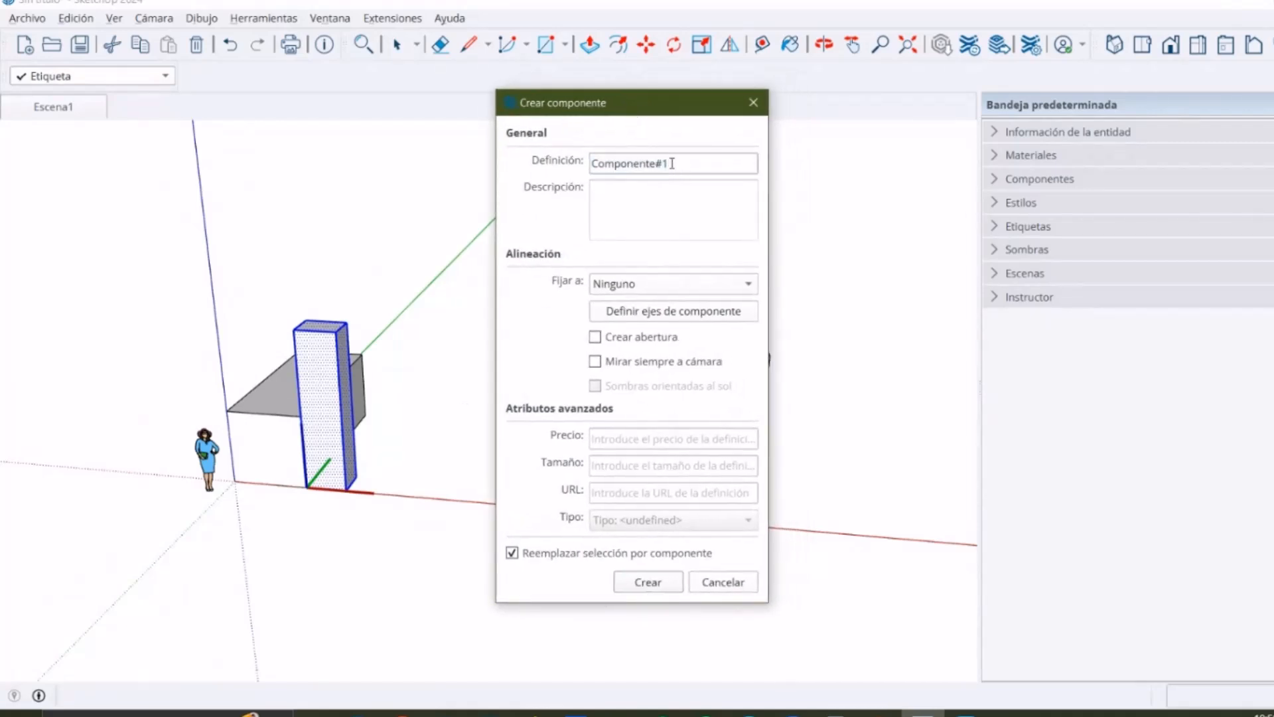
left_click_drag(669, 166, 564, 172)
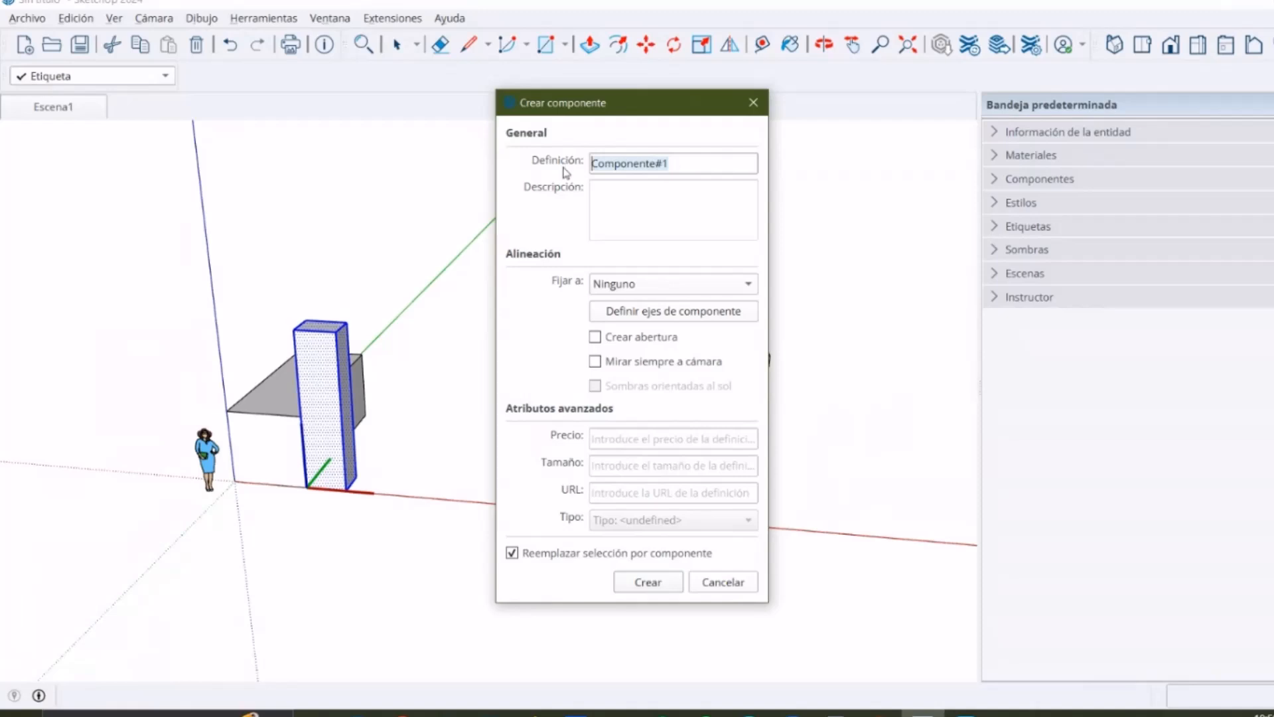
type("cOLUMNA")
key("BackSpace")
key("BackSpace")
key("BackSpace")
key("BackSpace")
key("BackSpace")
key("BackSpace")
key("BackSpace")
left_click(644, 582)
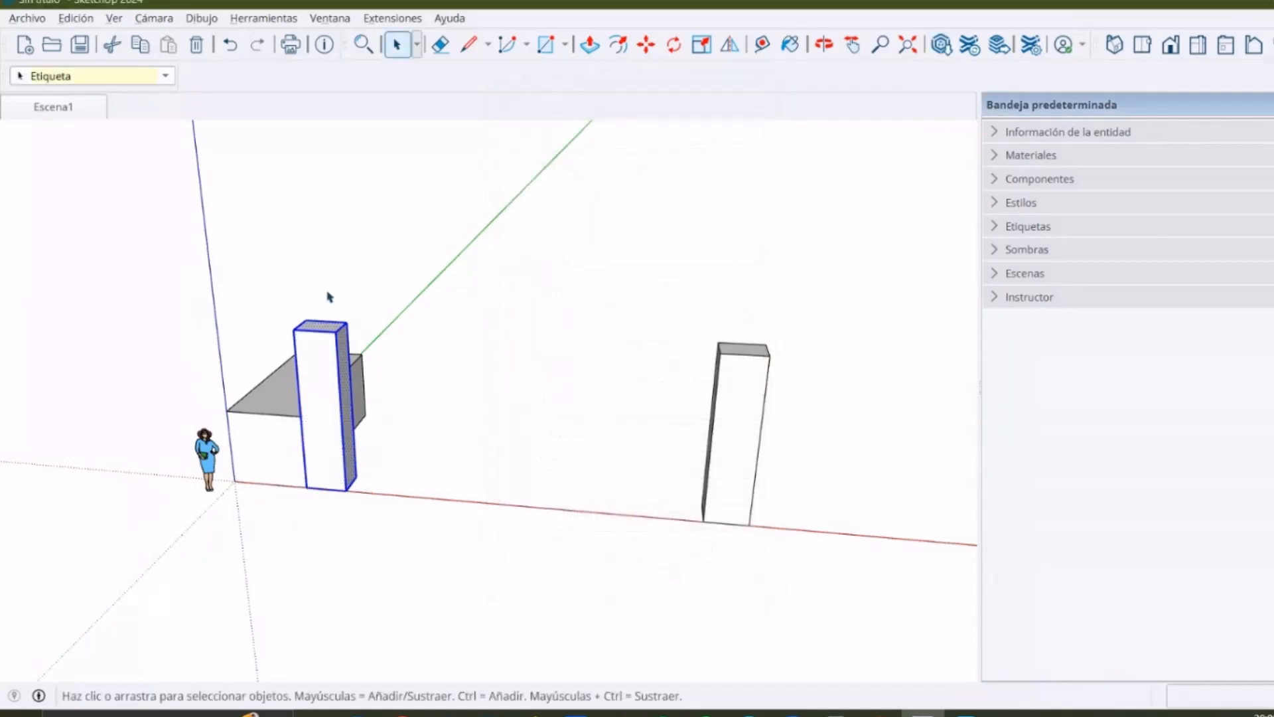
Select the grouped column and the component column alternately to compare how each one is selected
left_click(720, 407)
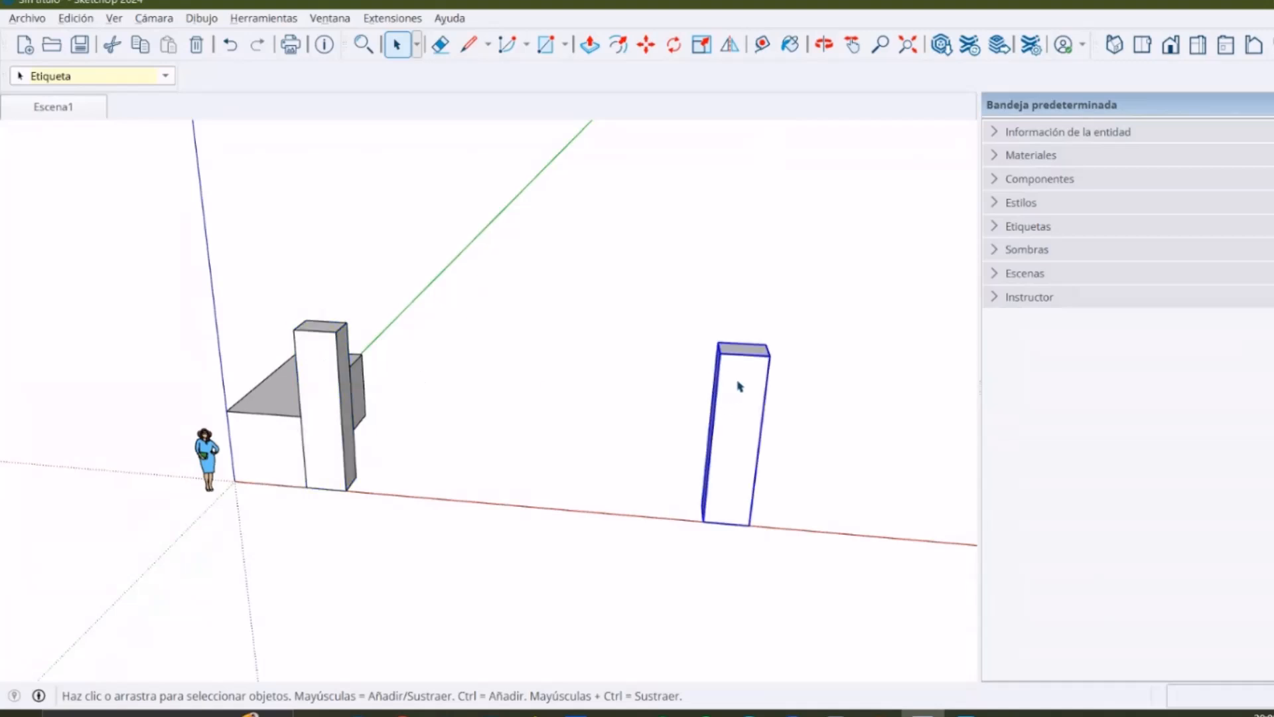
left_click(332, 372)
left_click(741, 369)
left_click(337, 360)
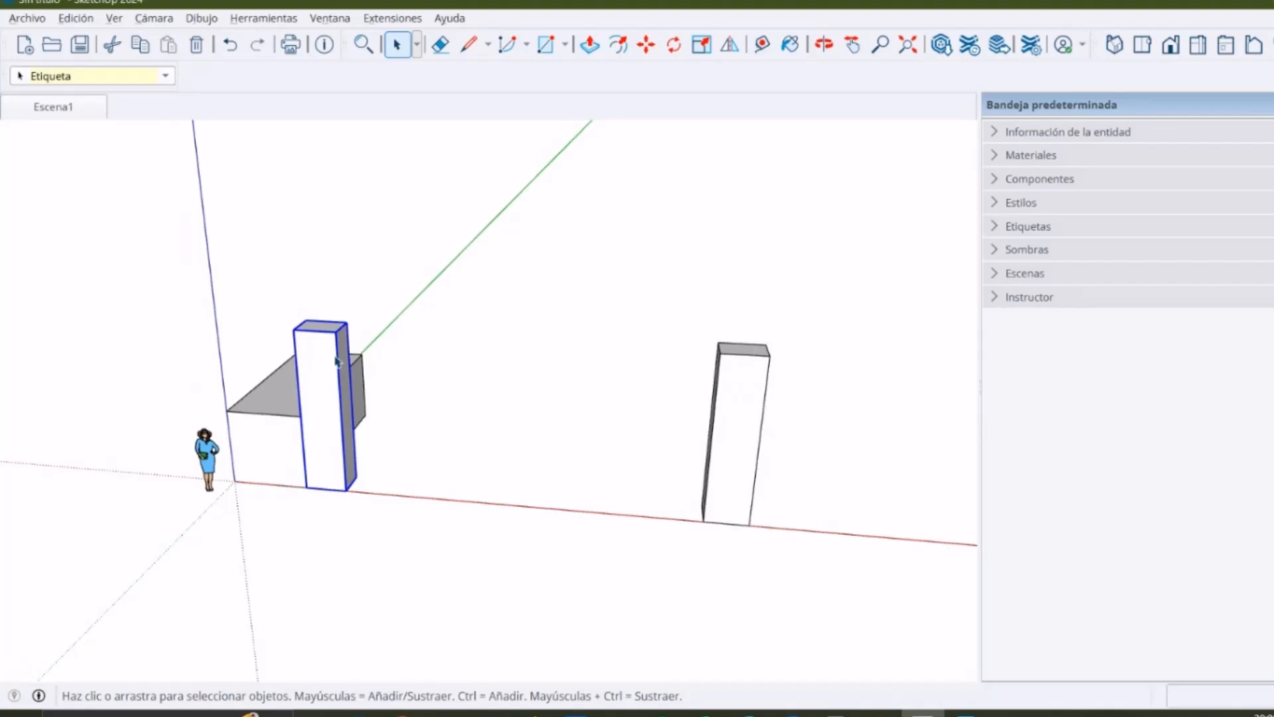
middle_click_drag(514, 494, 421, 440)
scroll(323, 390, "up", 4)
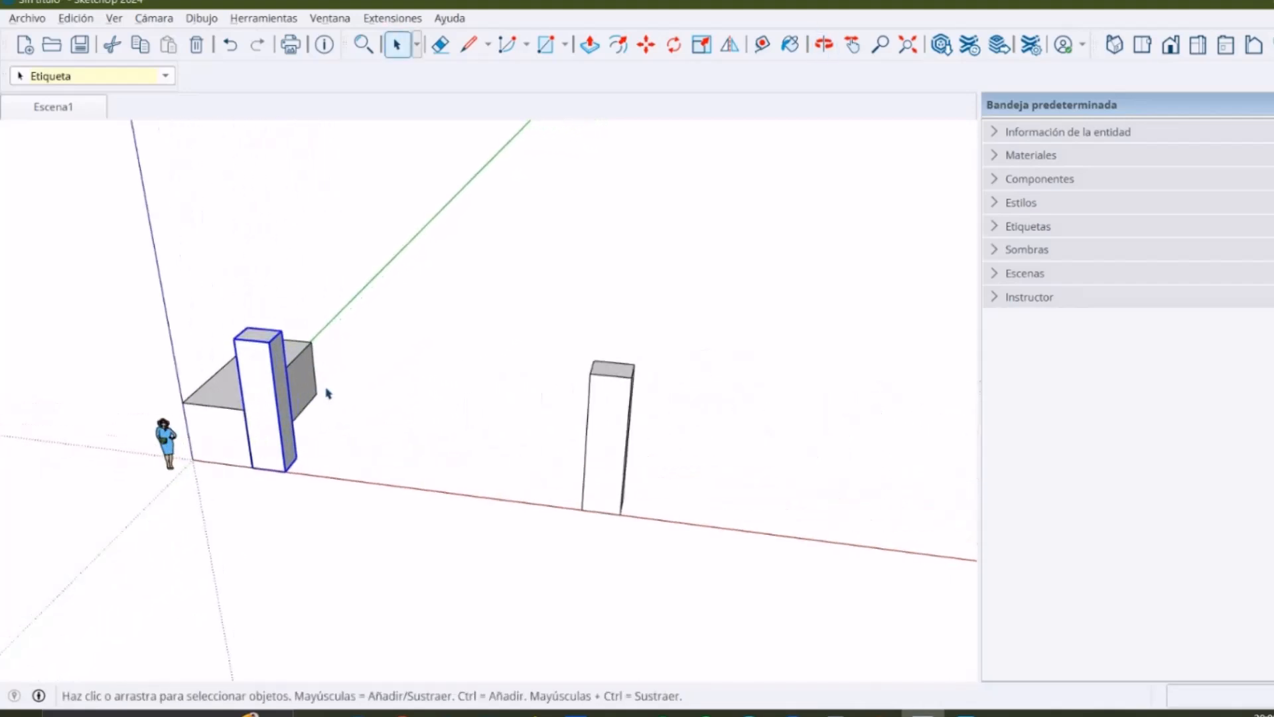
scroll(336, 415, "up", 1)
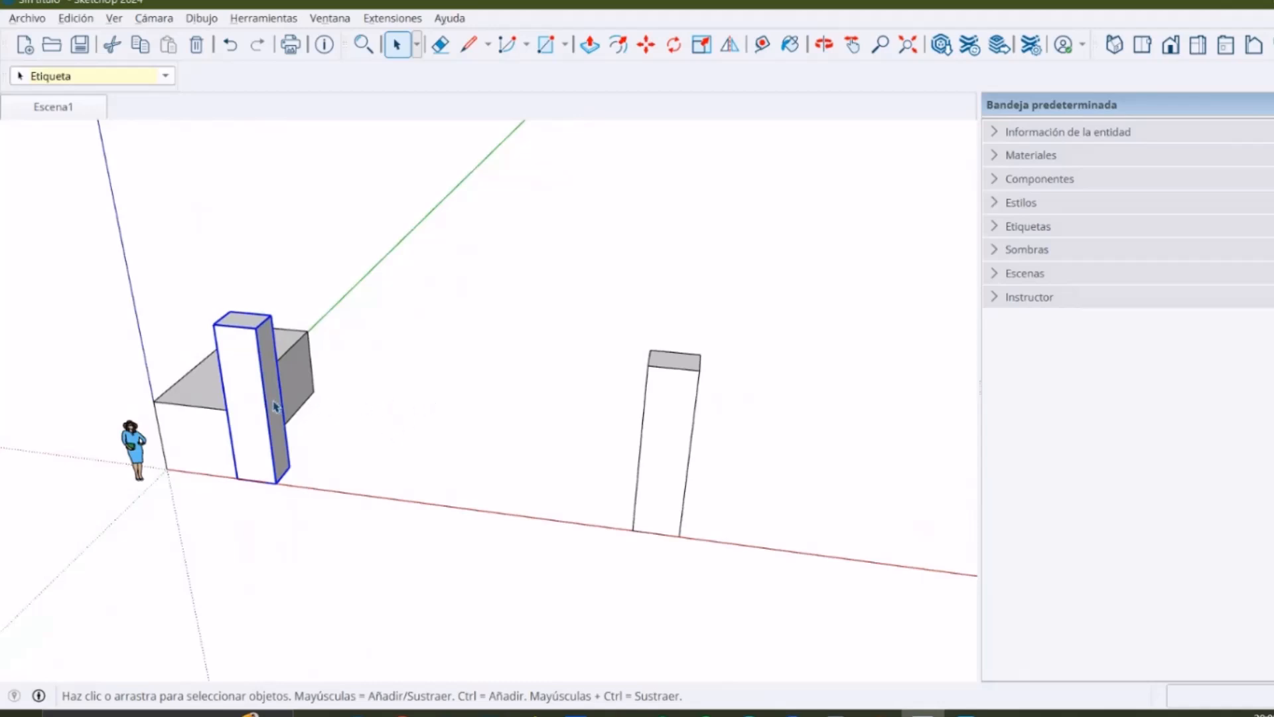
Draw a rectangle along the red axis beyond the grouped column and extrude it upward into a box
mouse_move(325, 436)
middle_mouse_down()
mouse_move(577, 539)
mouse_move(566, 524)
middle_mouse_up()
scroll(566, 524, "up", 2)
key("r")
left_click(564, 523)
left_click(686, 474)
key("p")
left_click(642, 511)
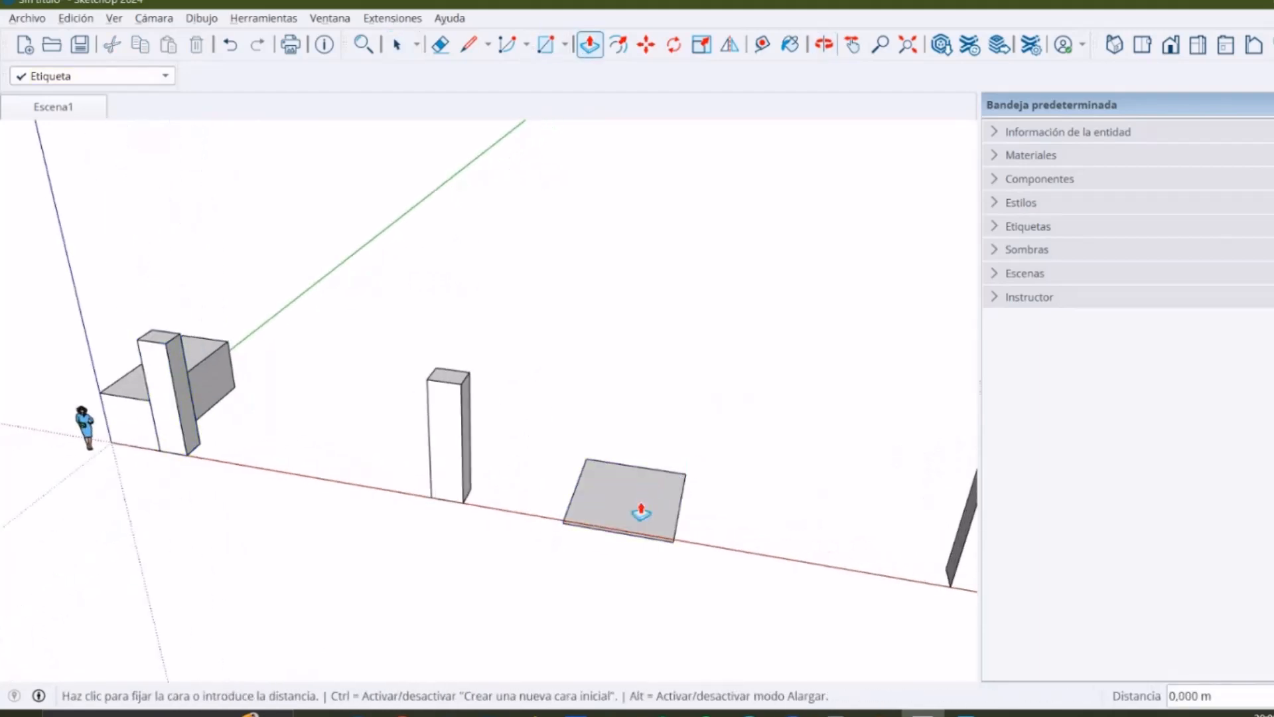
left_click(648, 378)
Select the whole new box, start creating a component from it, and dismiss the component settings without creating it
key("space")
triple_click(630, 423)
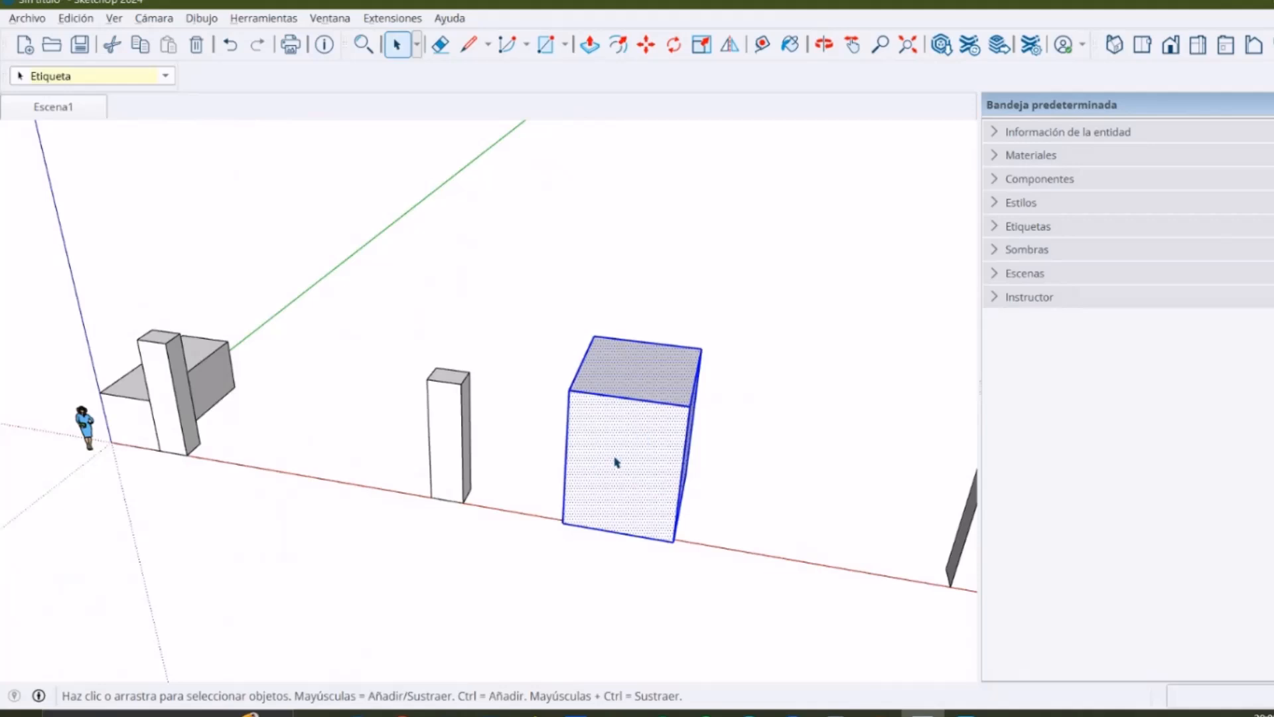
key("g")
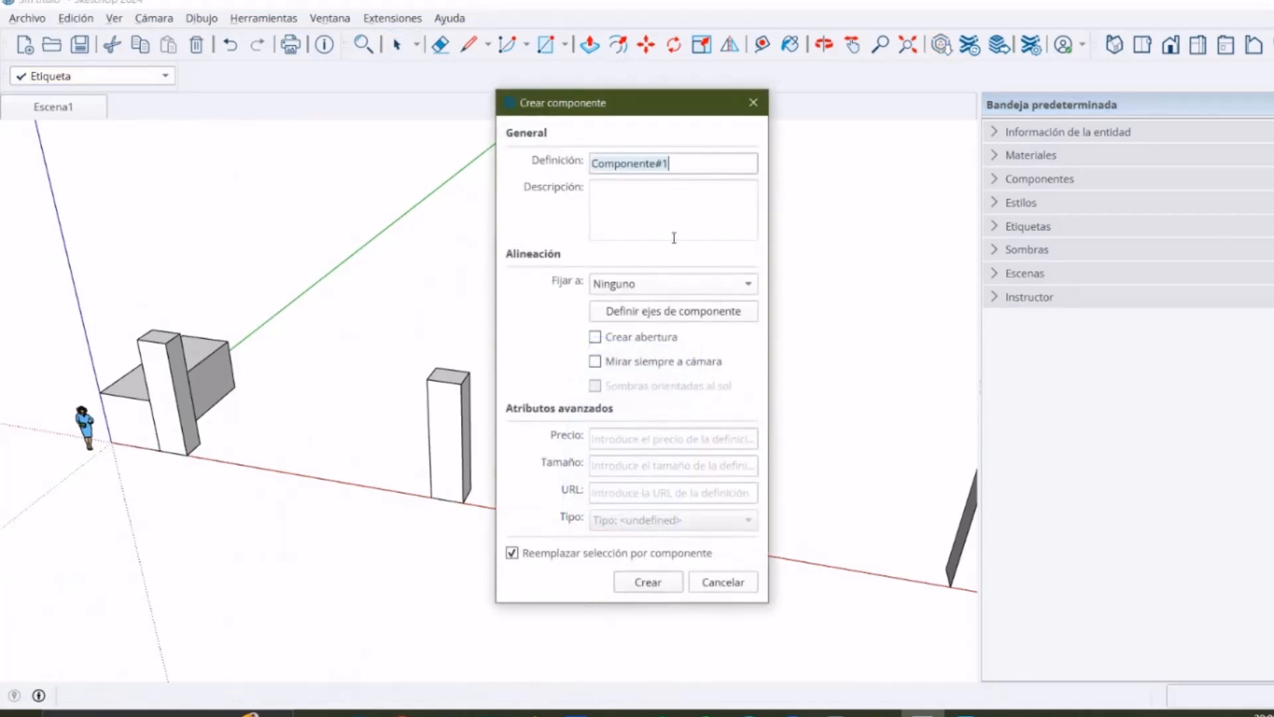
left_click_drag(683, 106, 675, 135)
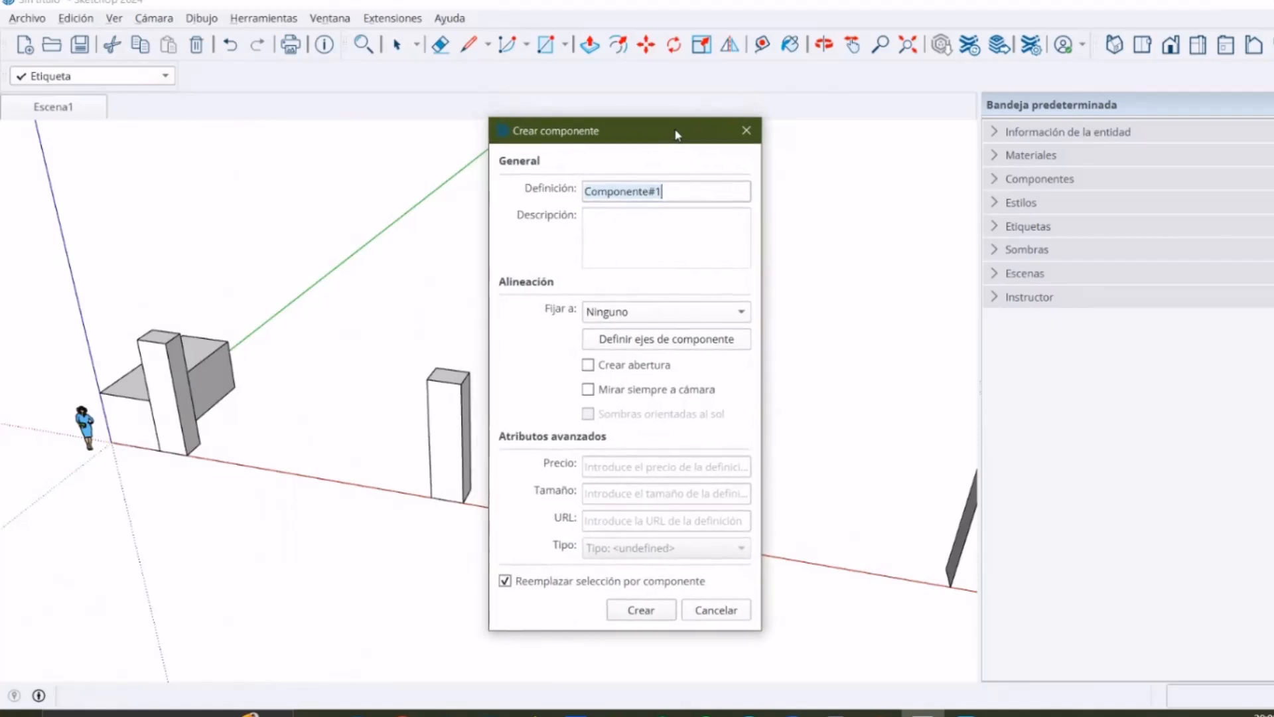
left_click(746, 130)
scroll(717, 516, "up", 2)
middle_click_drag(717, 516, 630, 477)
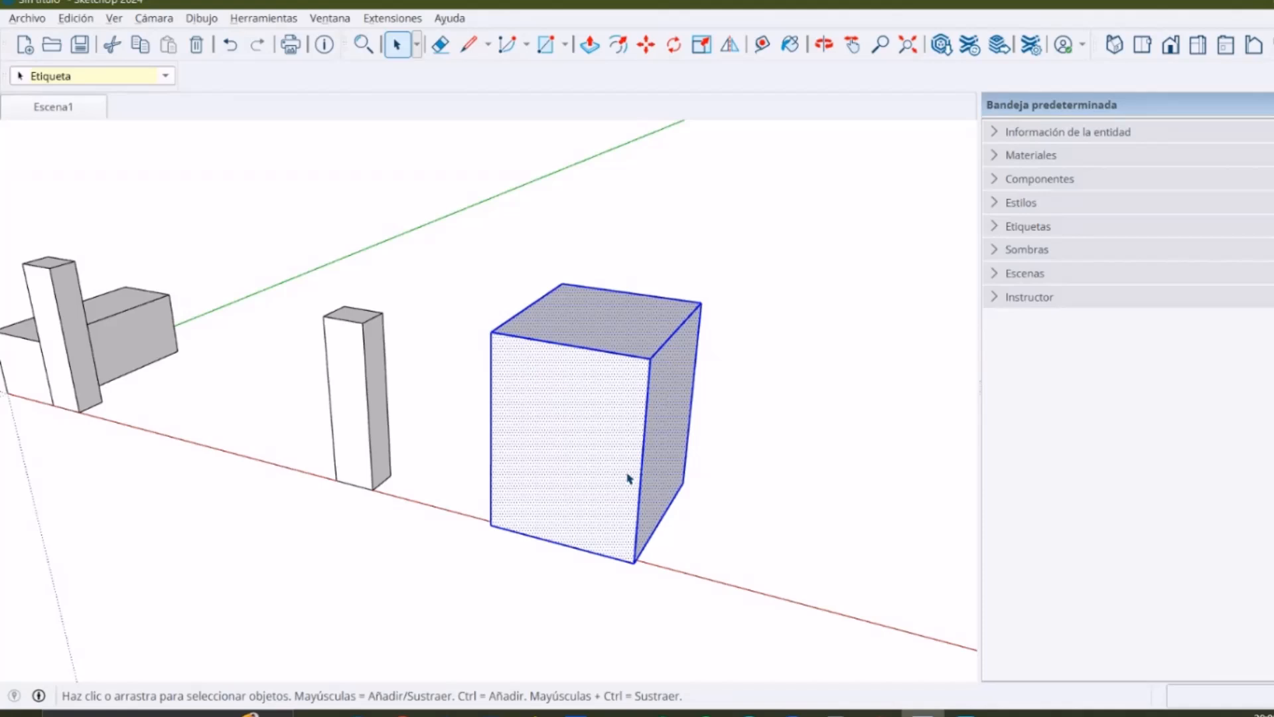
Group the selected box, then delete the group
key("ctrl+g")
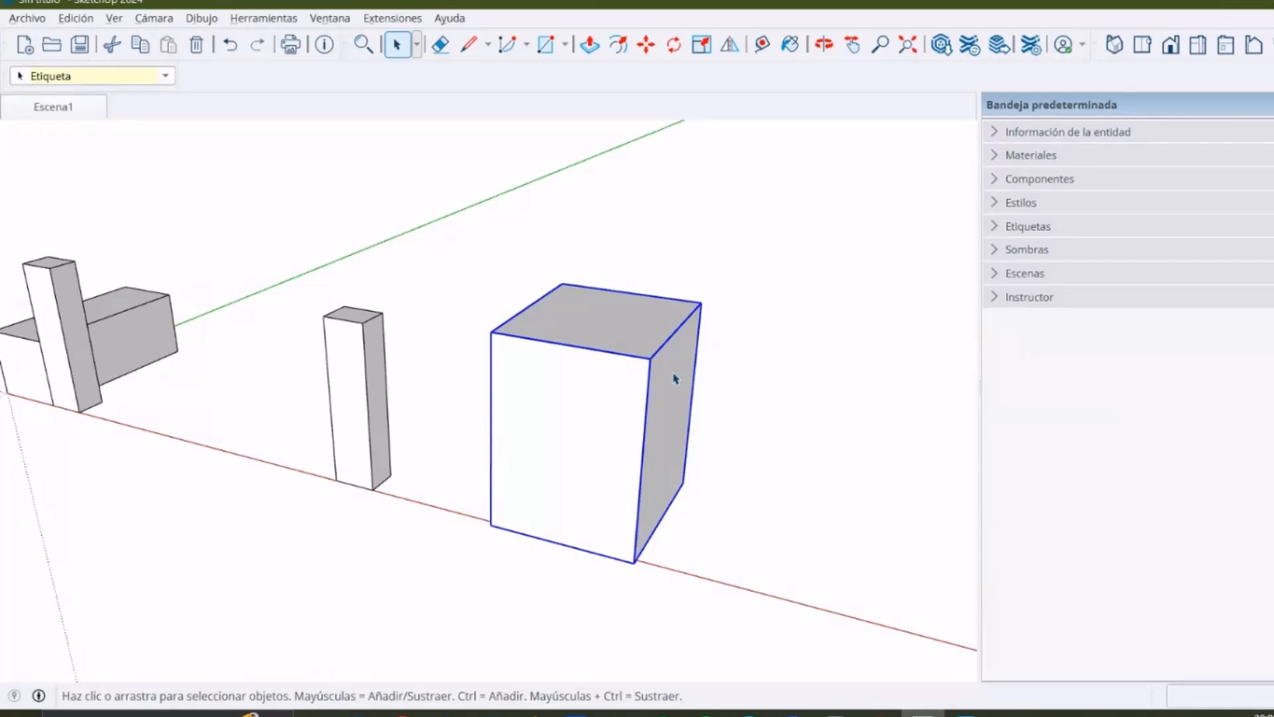
middle_click_drag(610, 417, 698, 454)
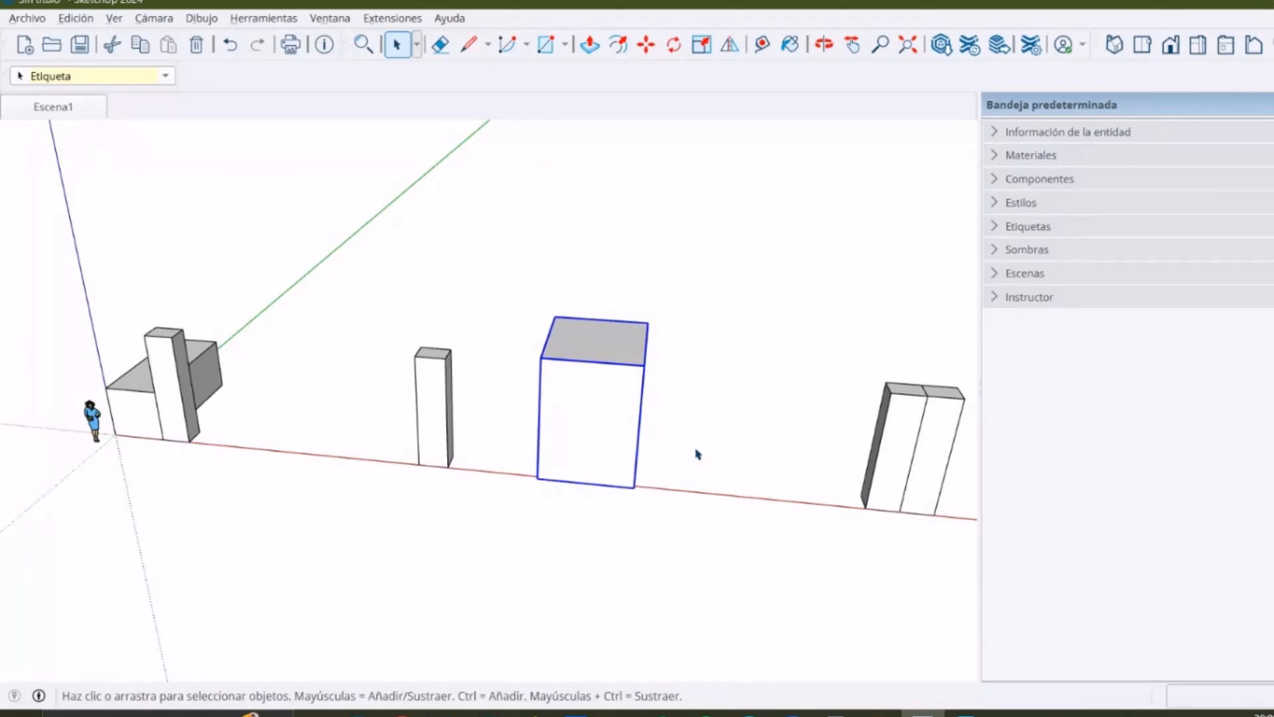
key("Delete")
Copy the grouped column by its base corner along the red axis, placing the duplicate on the side away from the component column
middle_click_drag(224, 409, 343, 358)
left_click(331, 352)
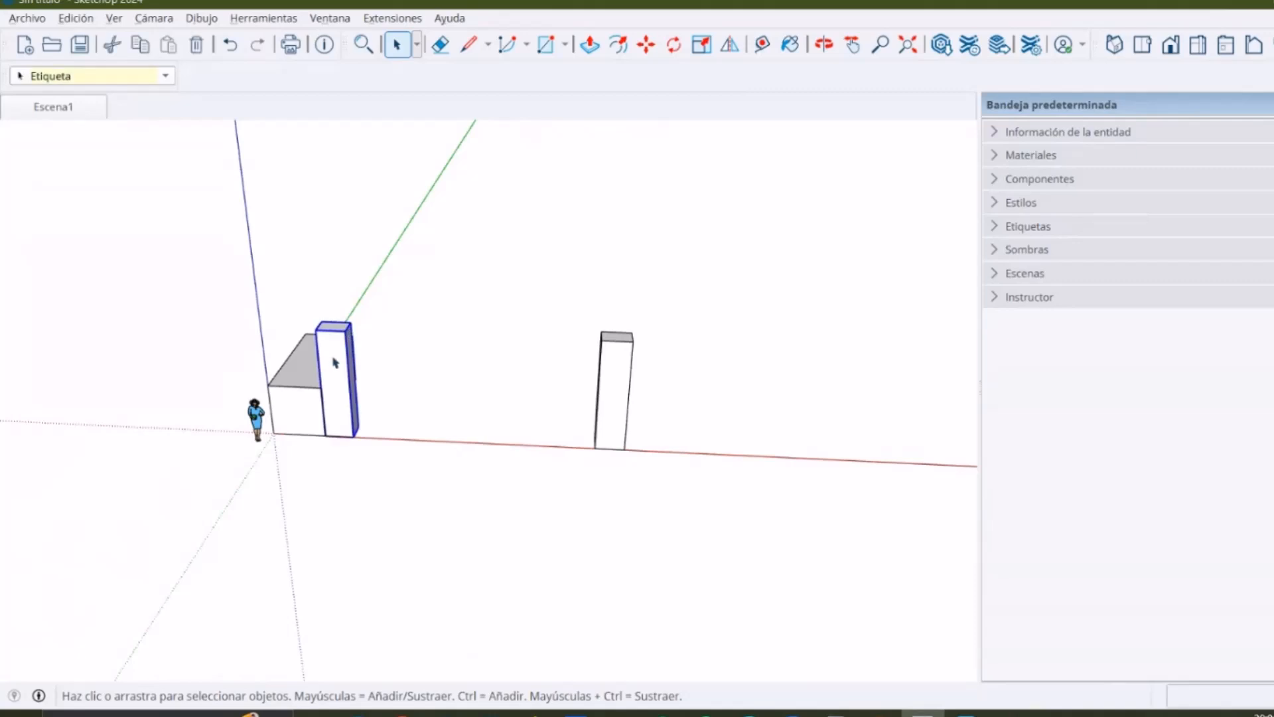
left_click(626, 359)
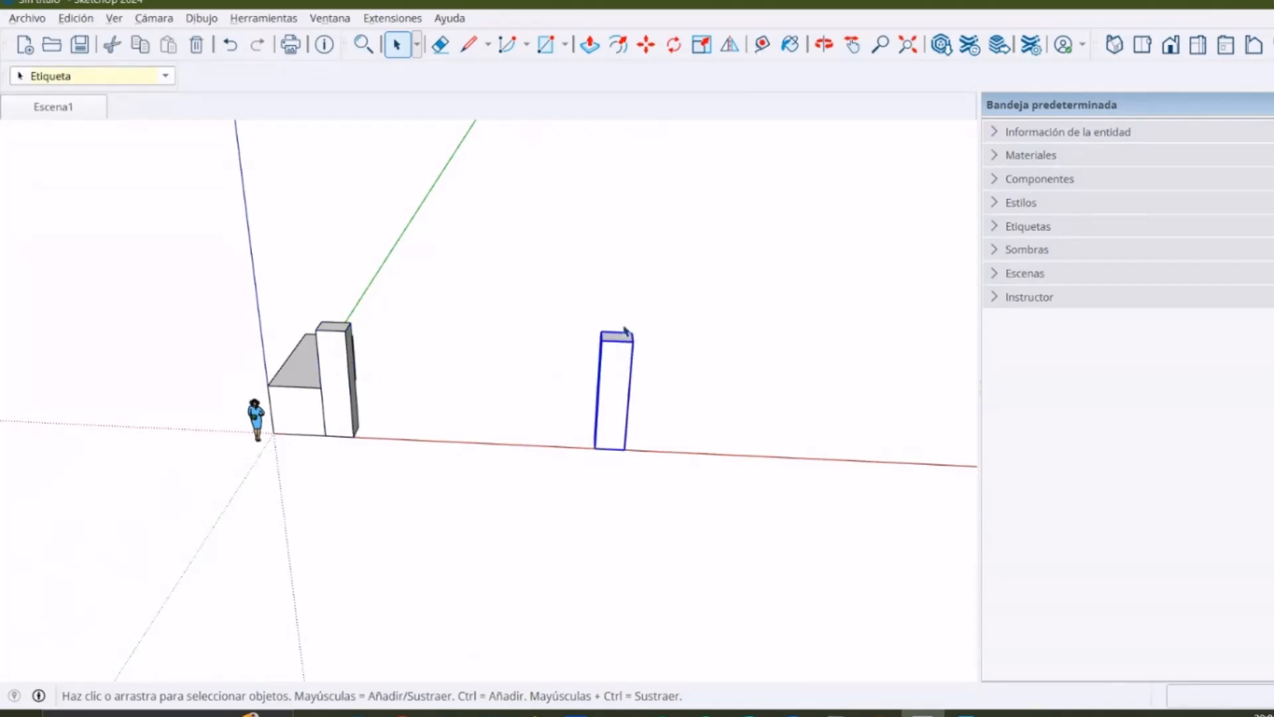
scroll(602, 395, "up", 3)
middle_click_drag(606, 406, 522, 474)
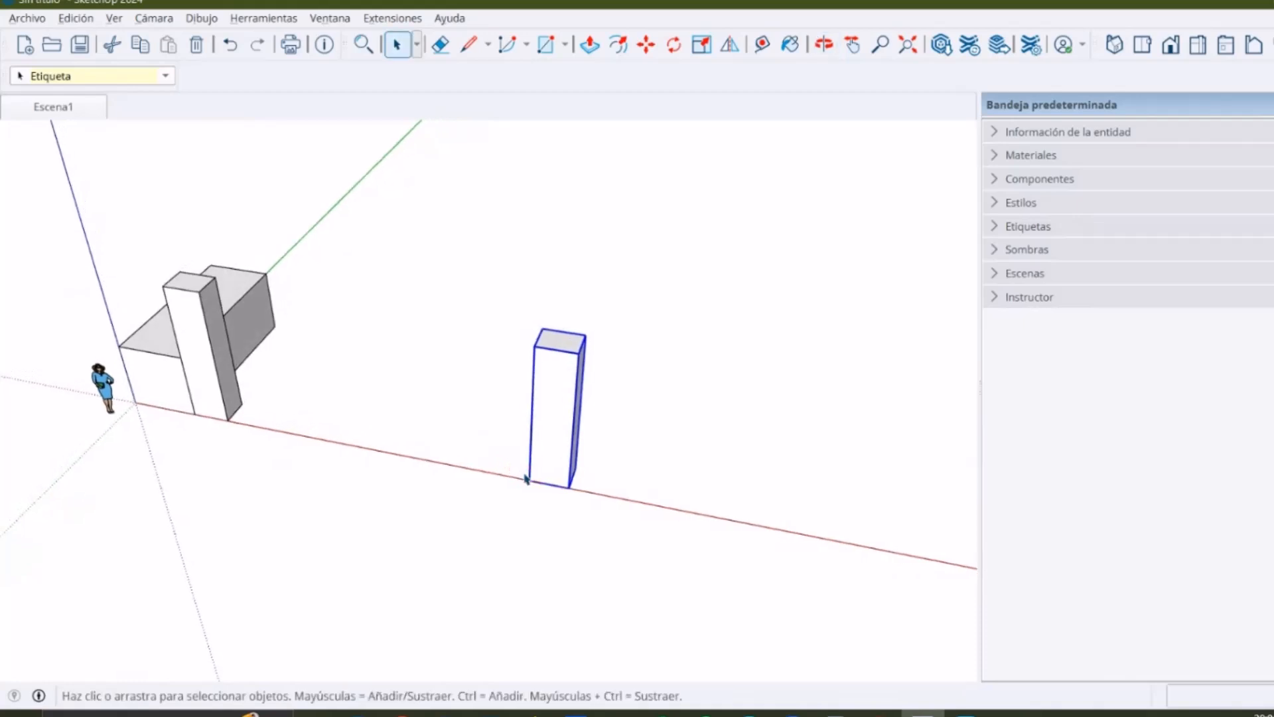
key("m")
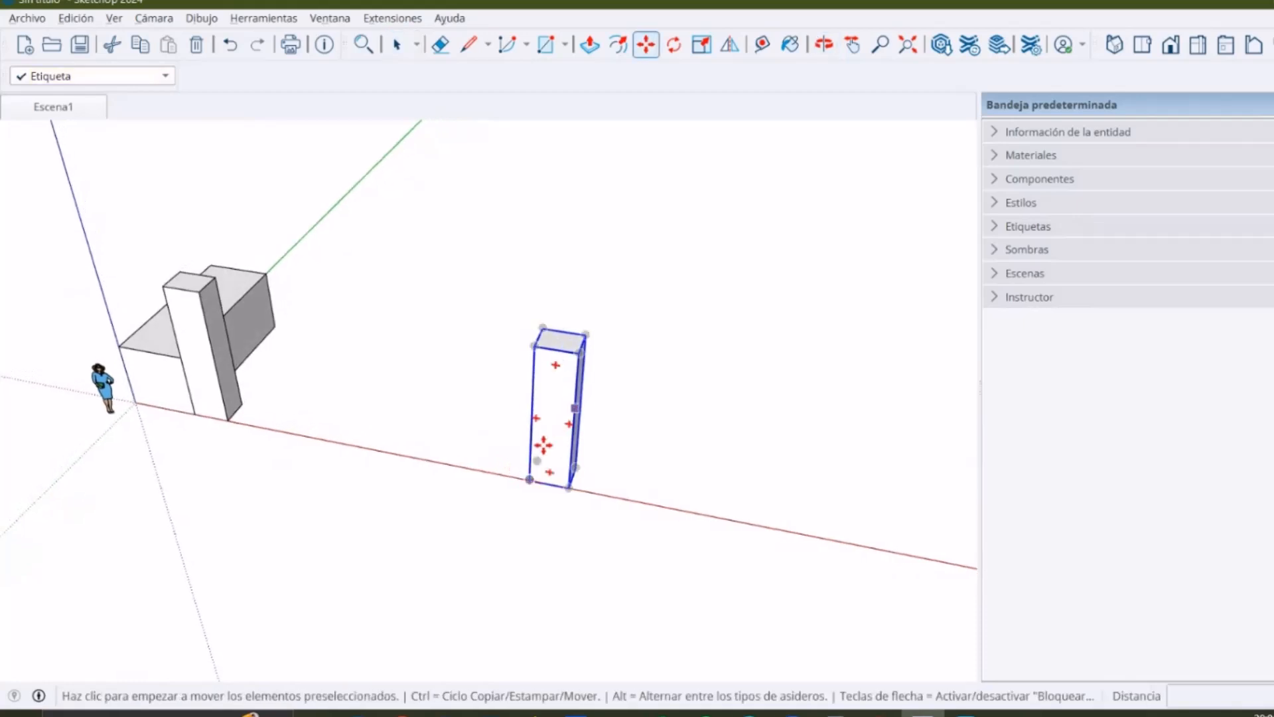
key("ctrl")
left_click(531, 480)
middle_click_drag(634, 506, 552, 523)
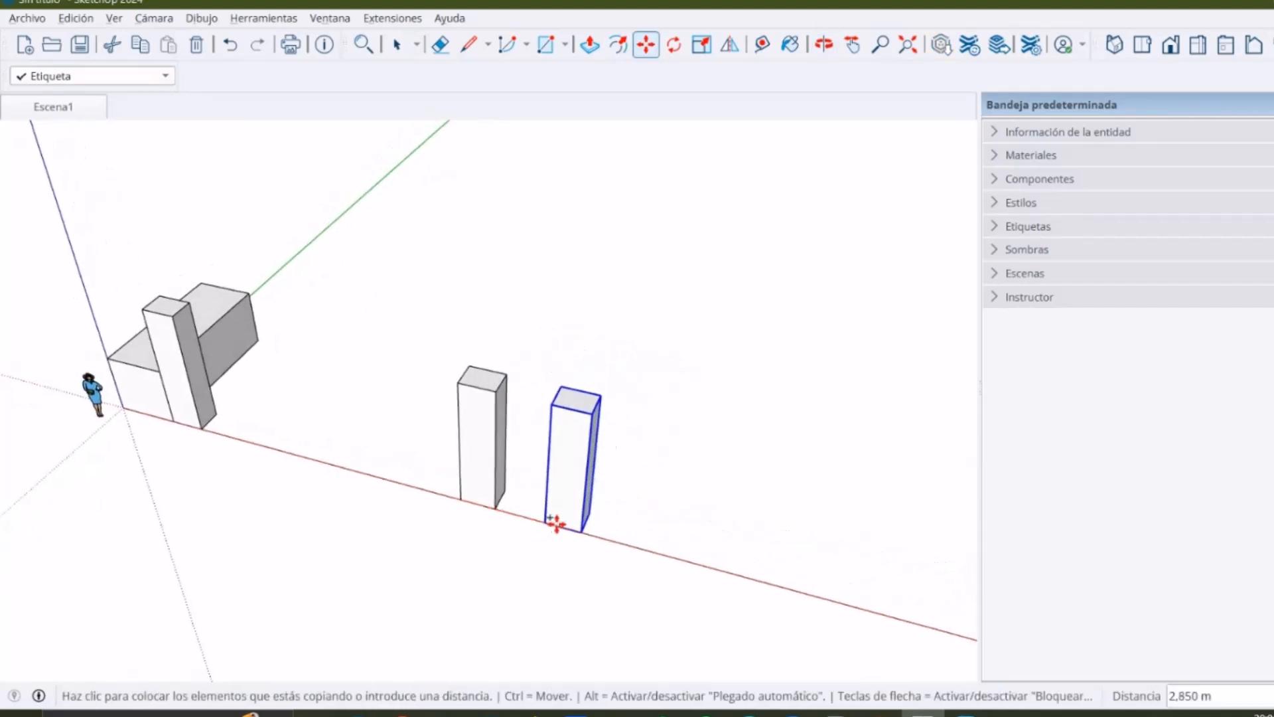
left_click(599, 538)
key("space")
Edit the copied group, extrude its top face upward about 2.7 m, and leave the group
middle_click_drag(634, 517, 624, 408)
scroll(624, 408, "up", 4)
scroll(623, 408, "down", 2)
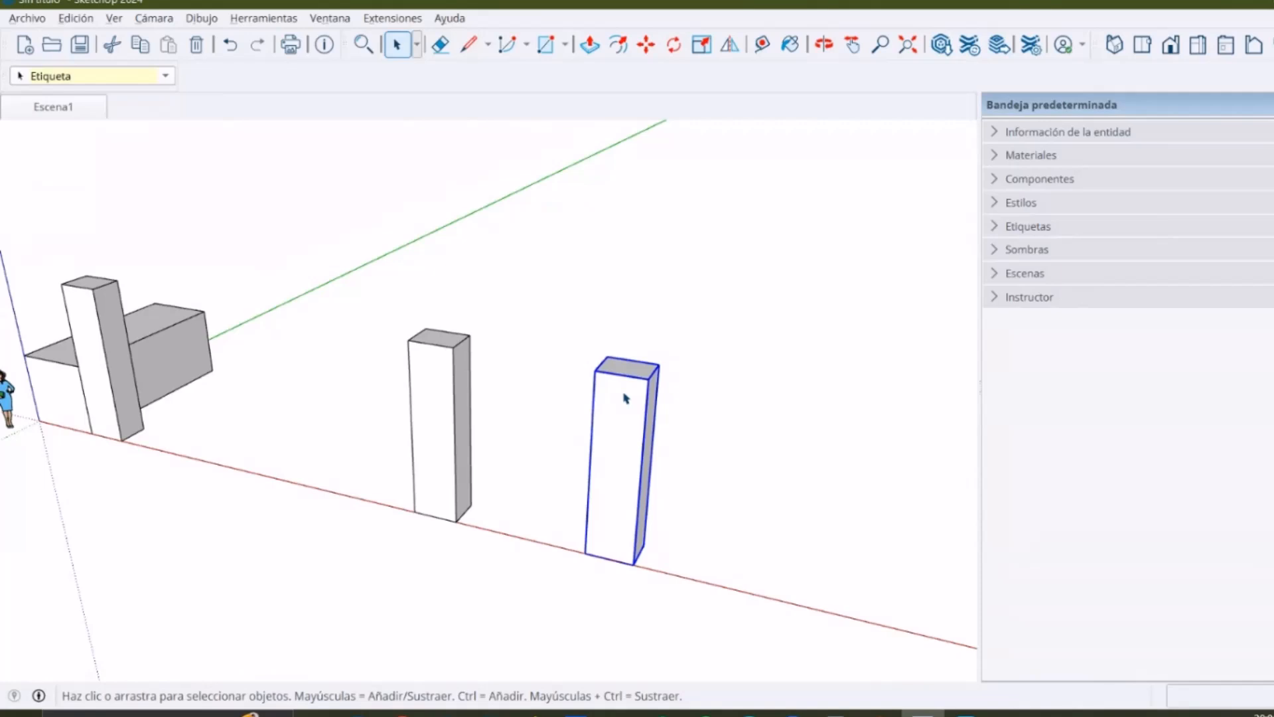
double_click(625, 399)
key("p")
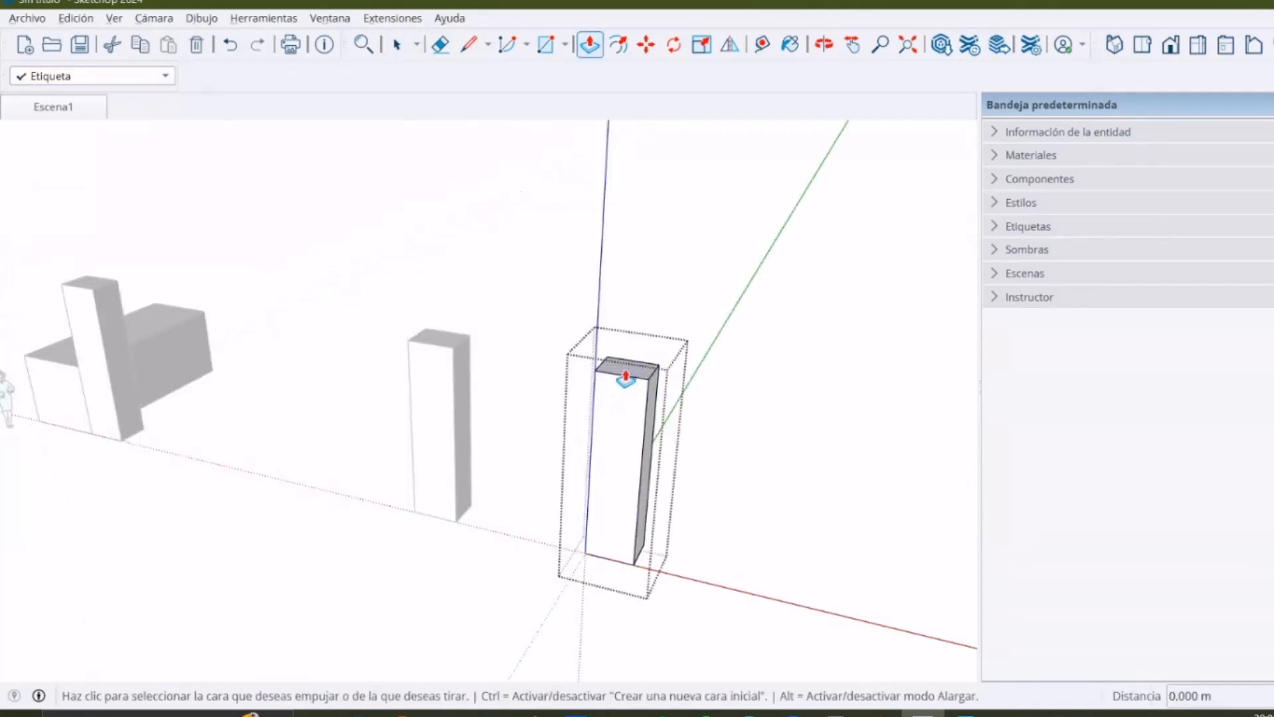
scroll(636, 382, "up", 2)
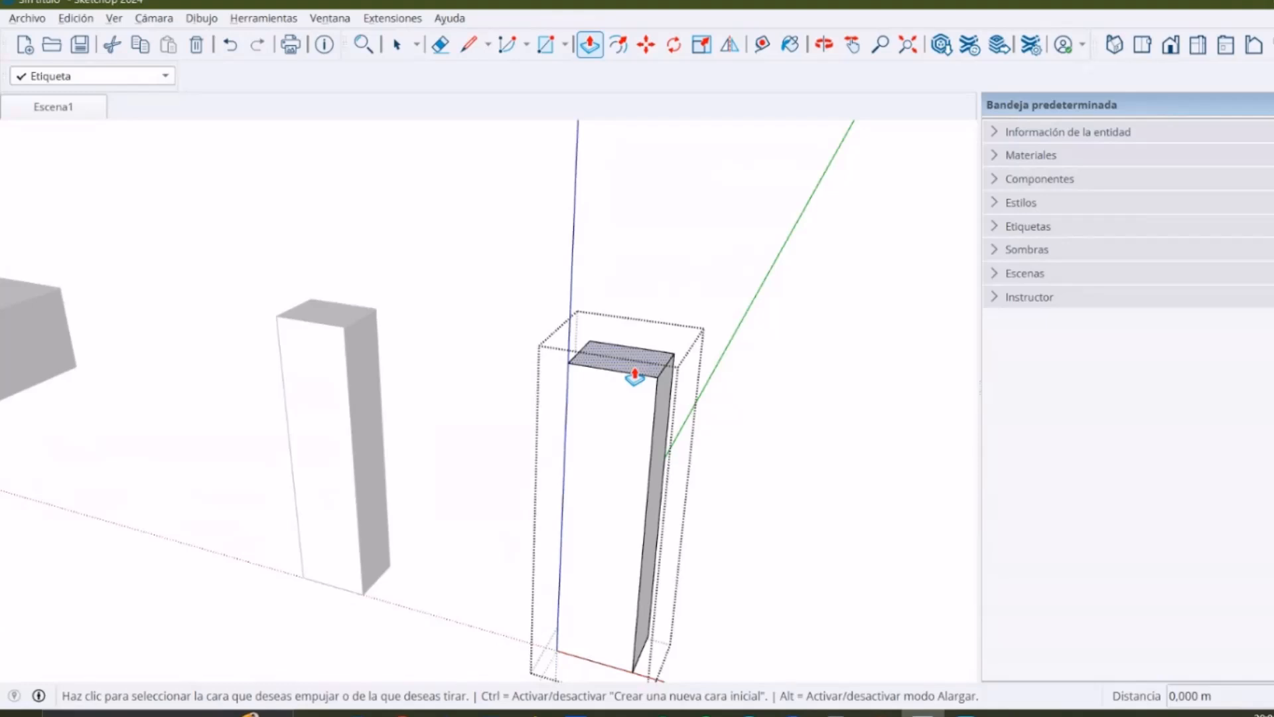
left_click(628, 357)
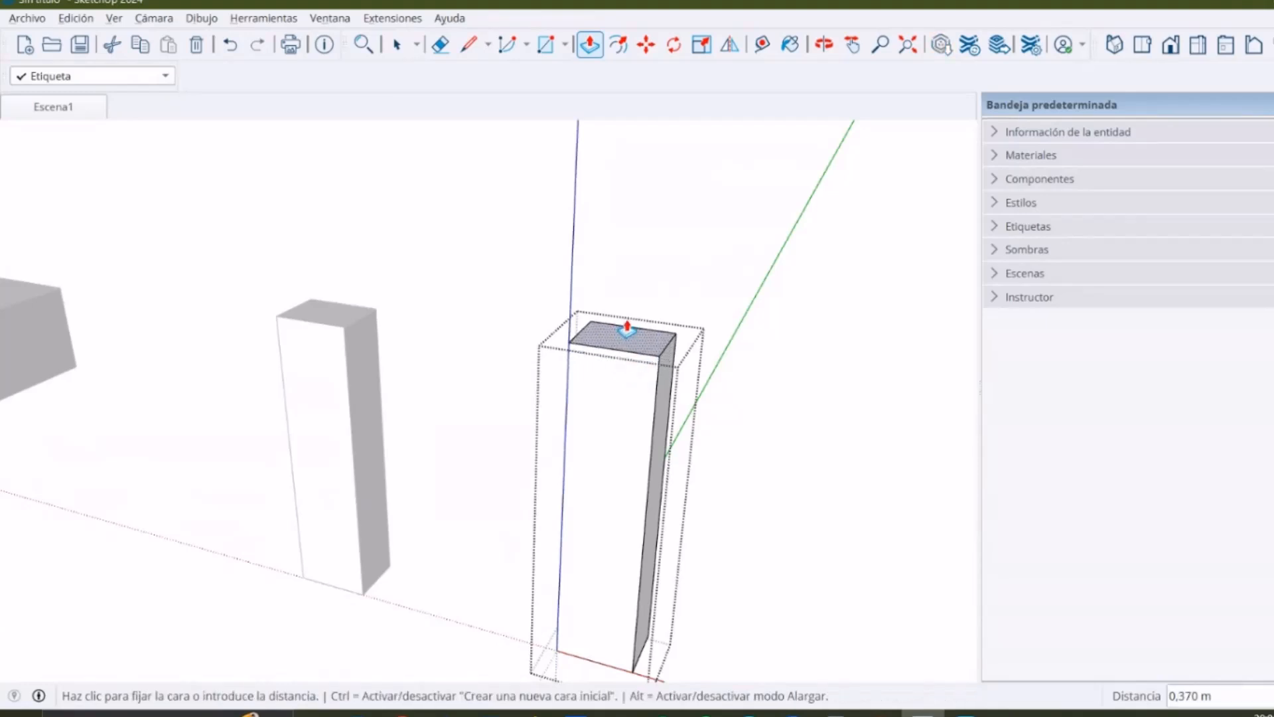
scroll(661, 174, "down", 3)
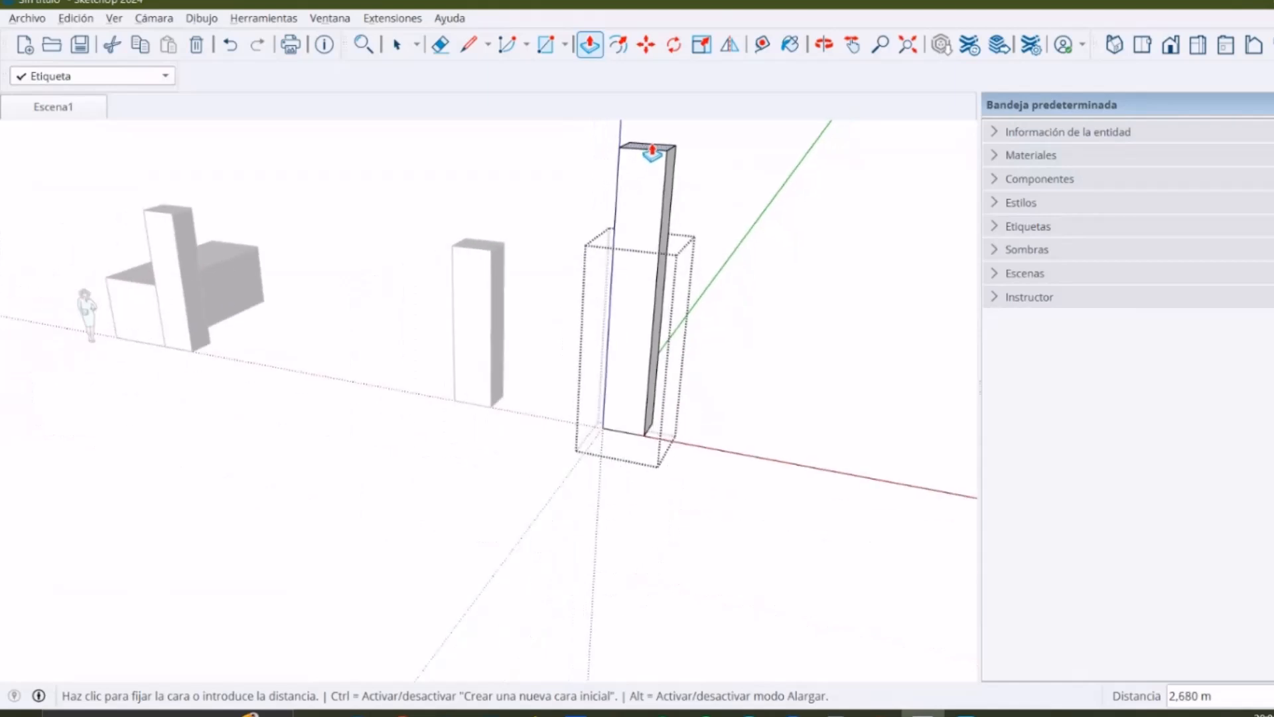
left_click(650, 154)
key("space")
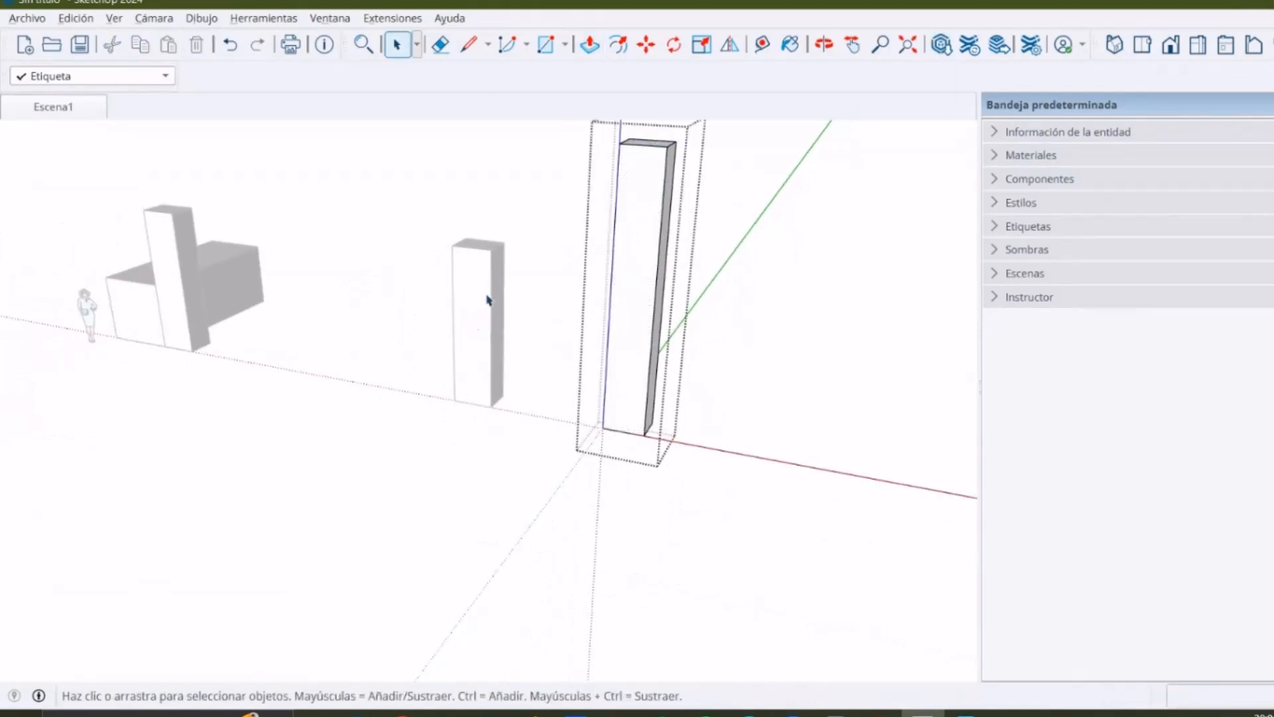
middle_click_drag(526, 297, 619, 348)
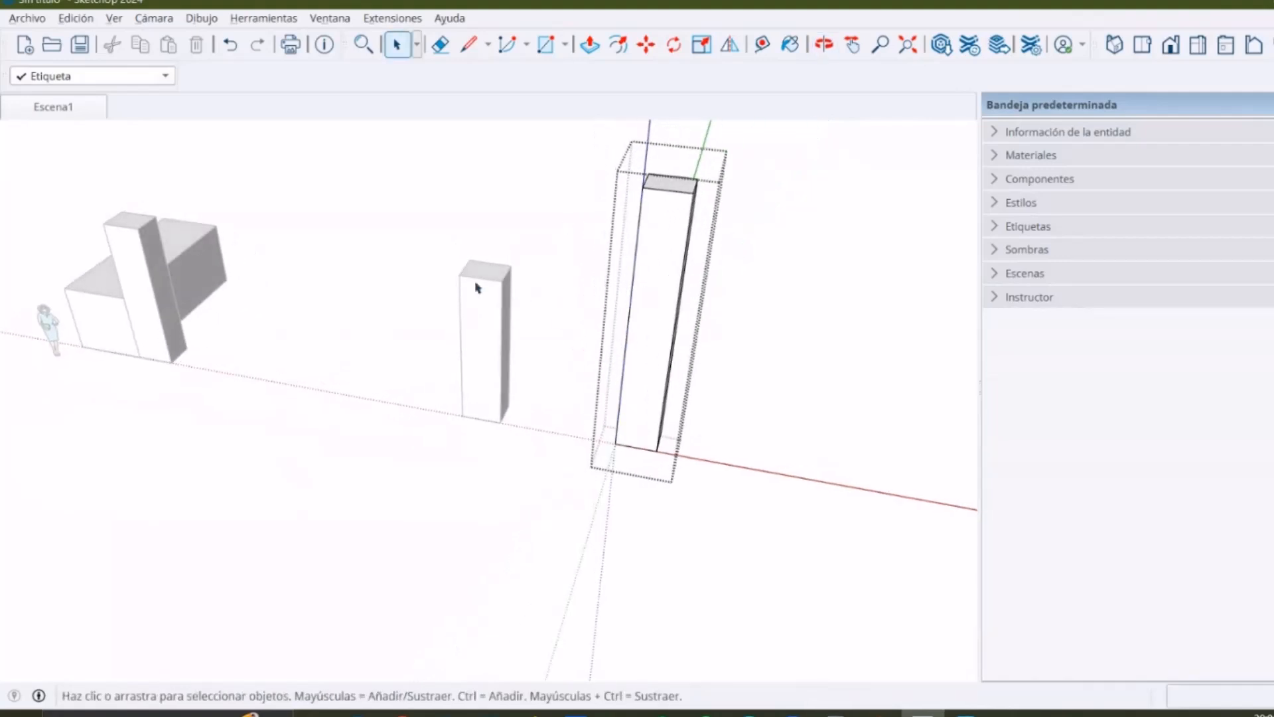
key("Escape")
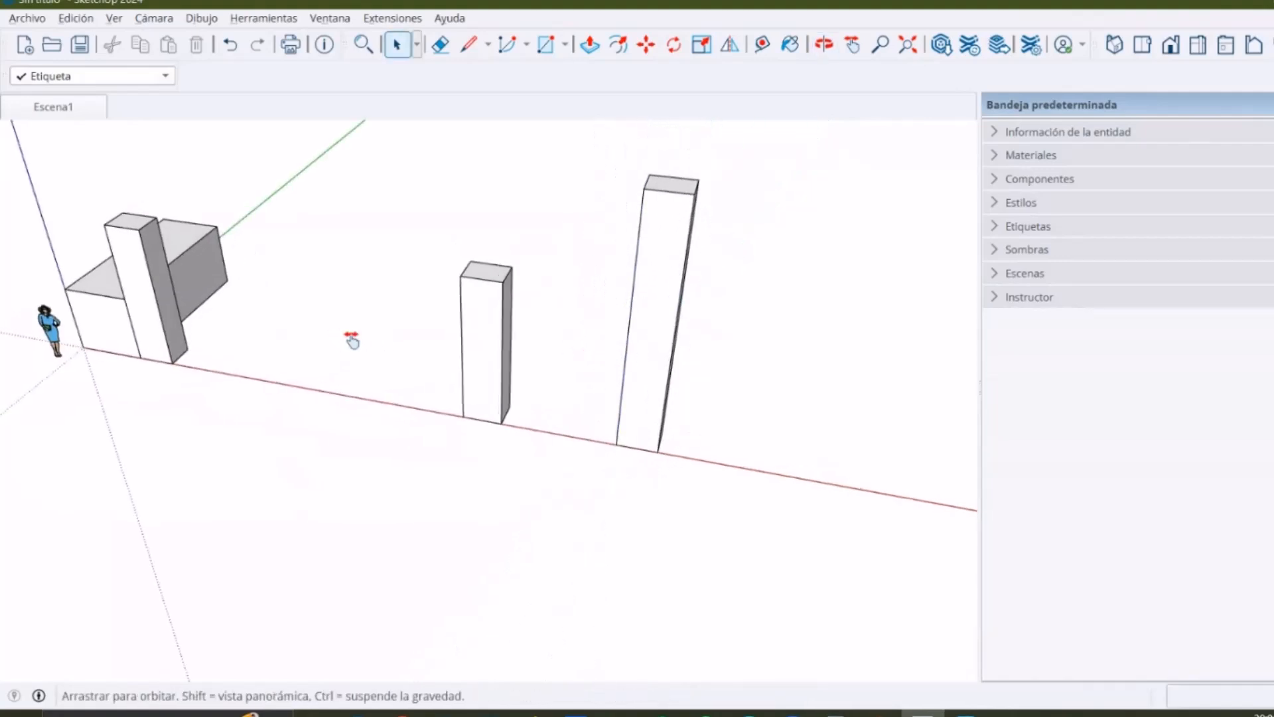
Copy the Columna component by its base corner about 4.25 m along the red axis toward the grouped columns
middle_click_drag(335, 335, 380, 360)
left_click(328, 365)
key("m")
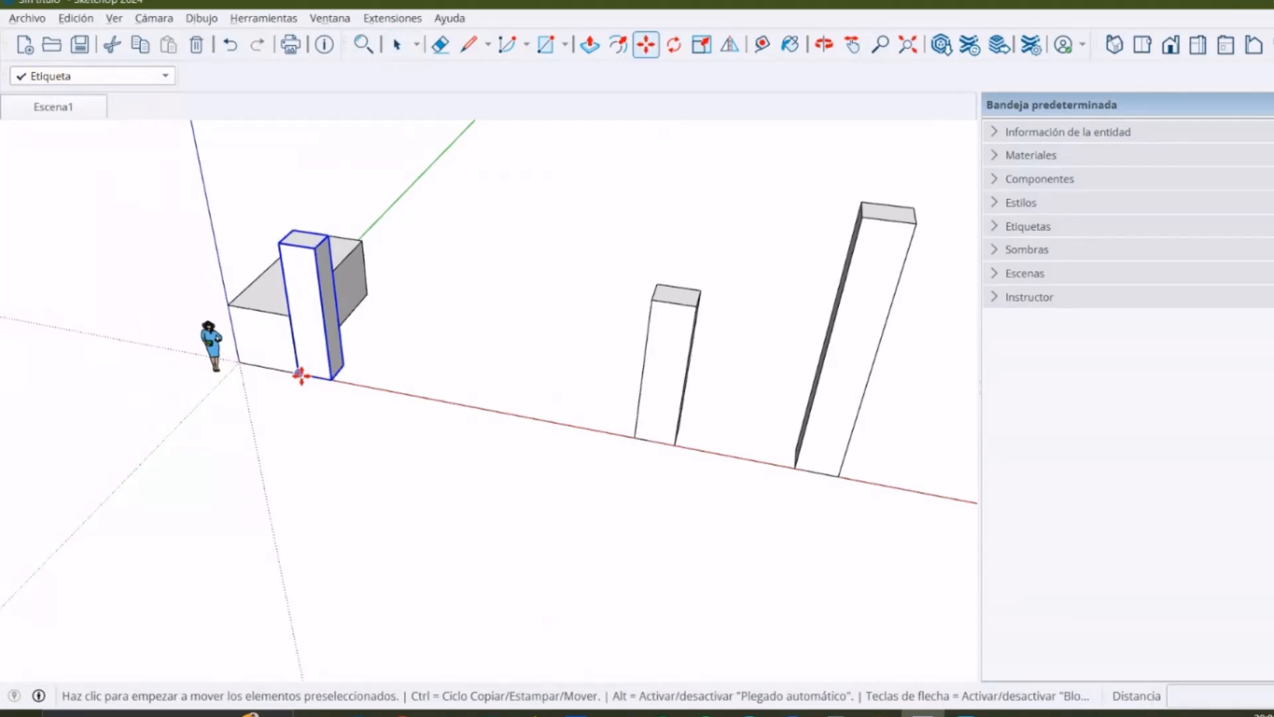
key("ctrl")
left_click(304, 374)
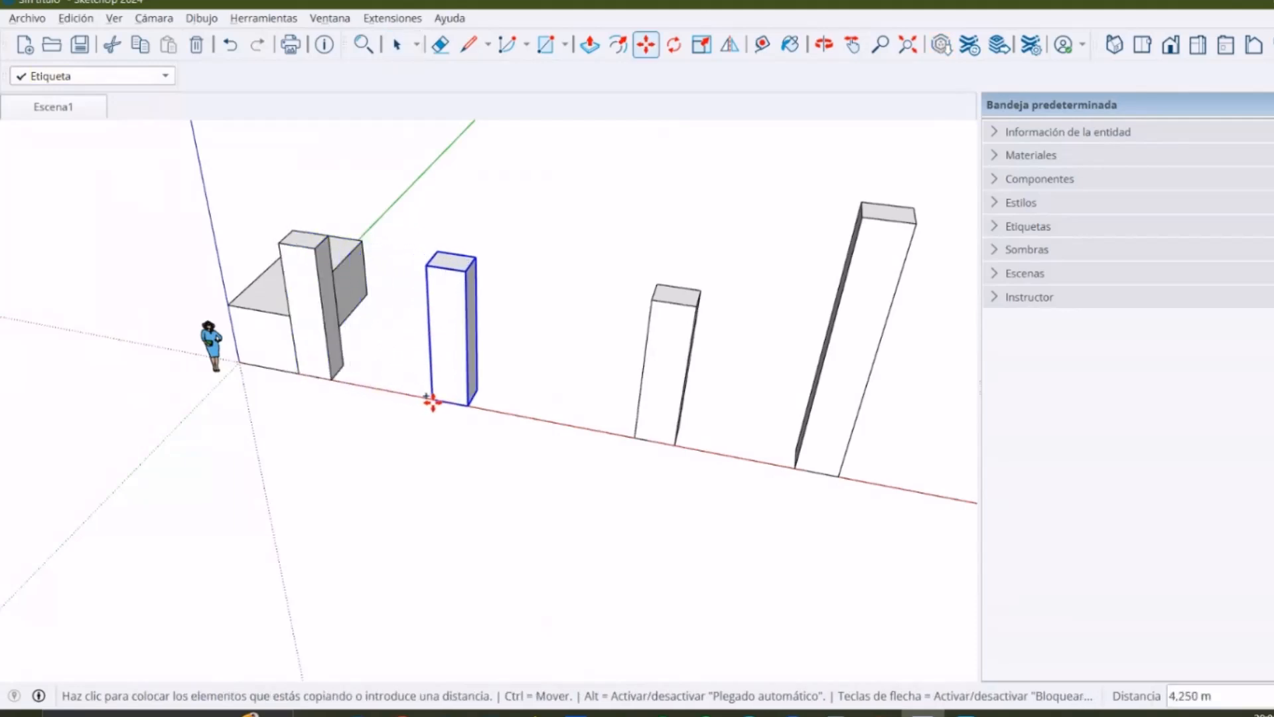
left_click(432, 398)
key("space")
Edit the copied Columna component, extrude its top face upward about 5.08 m, and leave the component
middle_click_drag(445, 325, 441, 295)
scroll(441, 295, "up", 5)
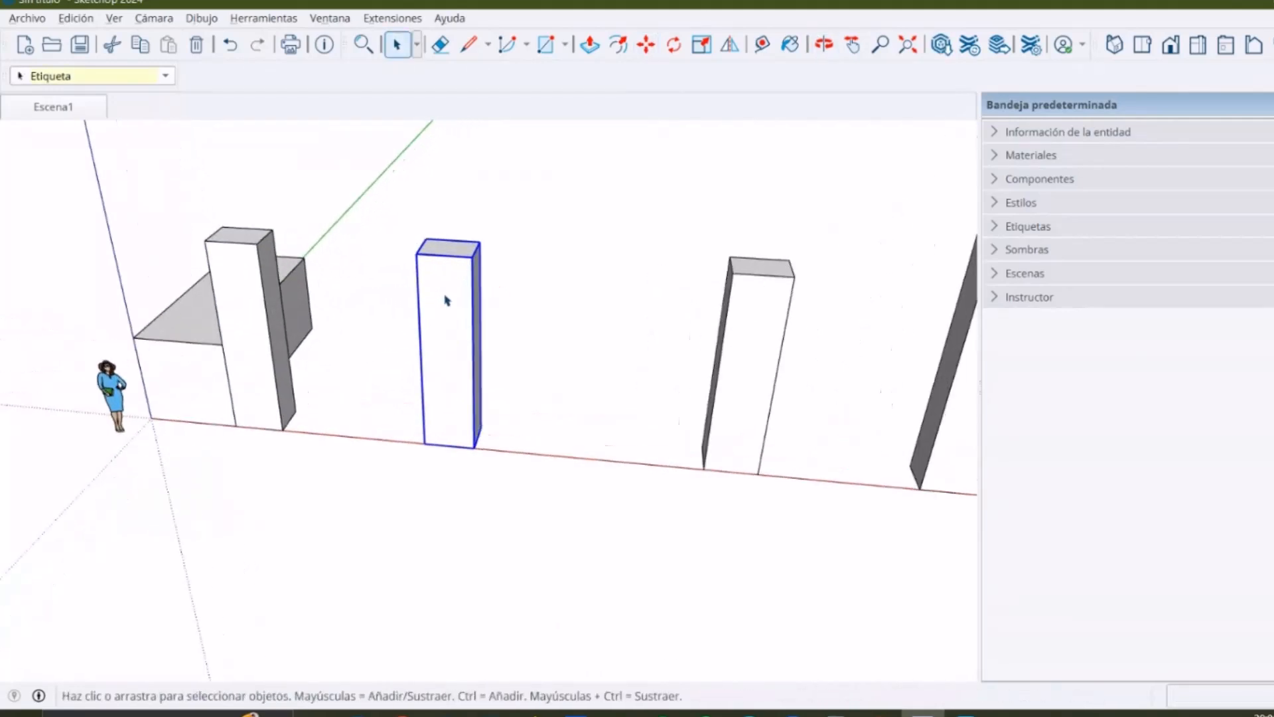
double_click(448, 290)
scroll(449, 291, "down", 3)
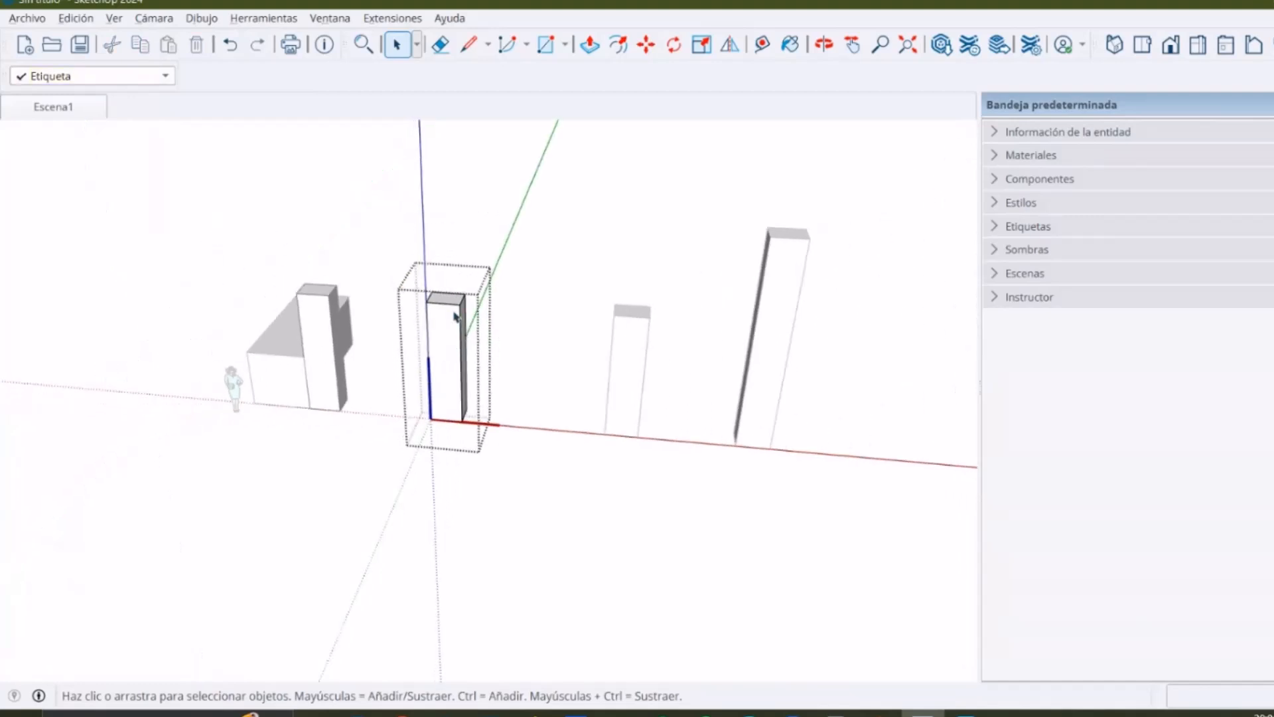
key("p")
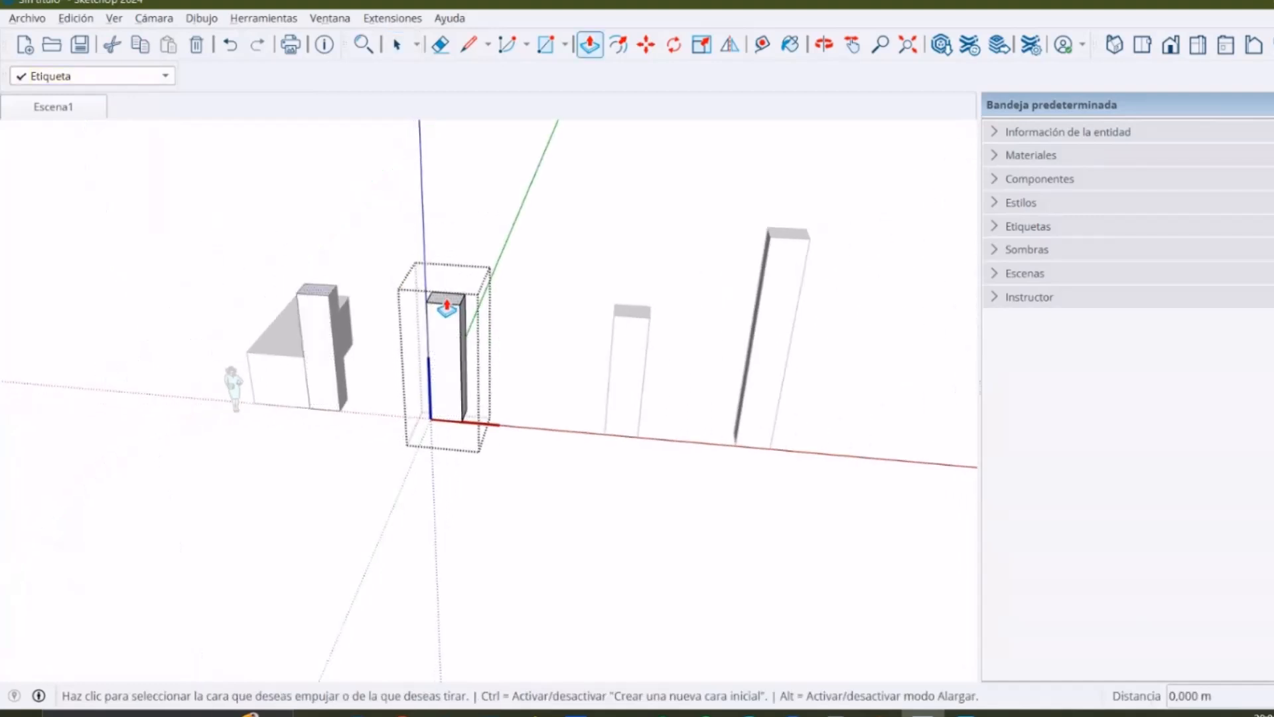
scroll(447, 310, "up", 2)
scroll(446, 308, "down", 2)
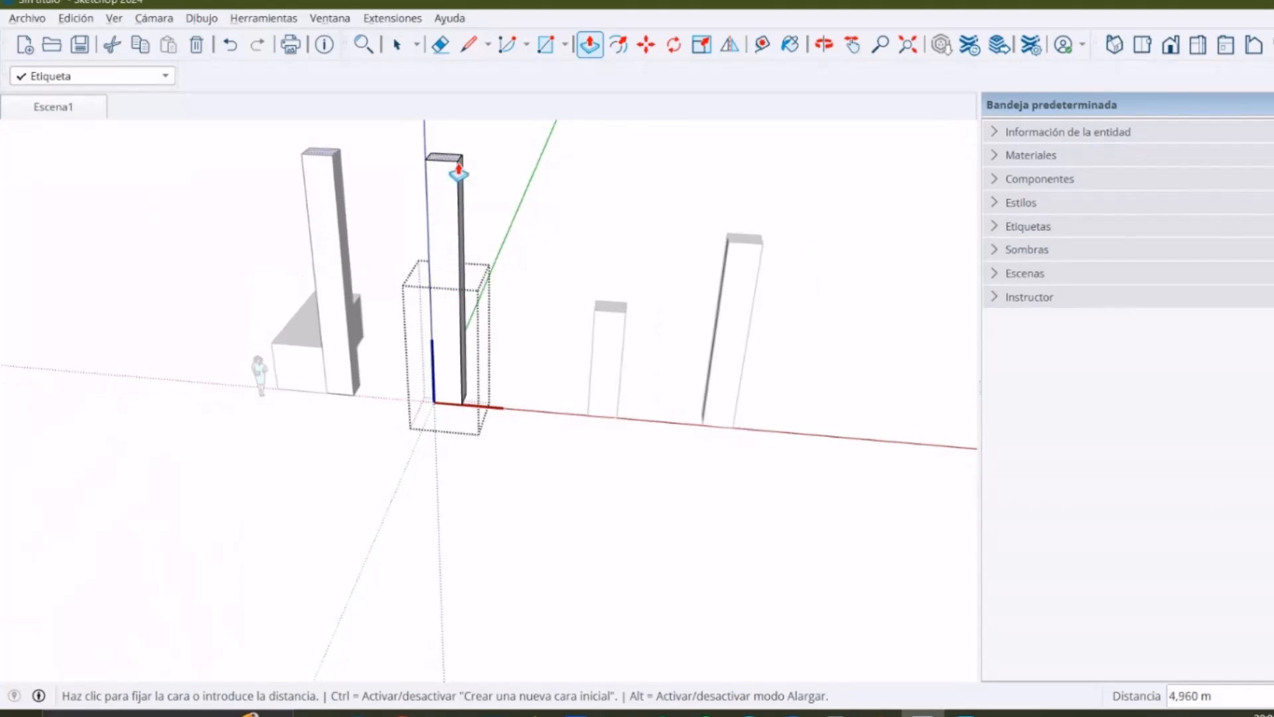
left_click(455, 162)
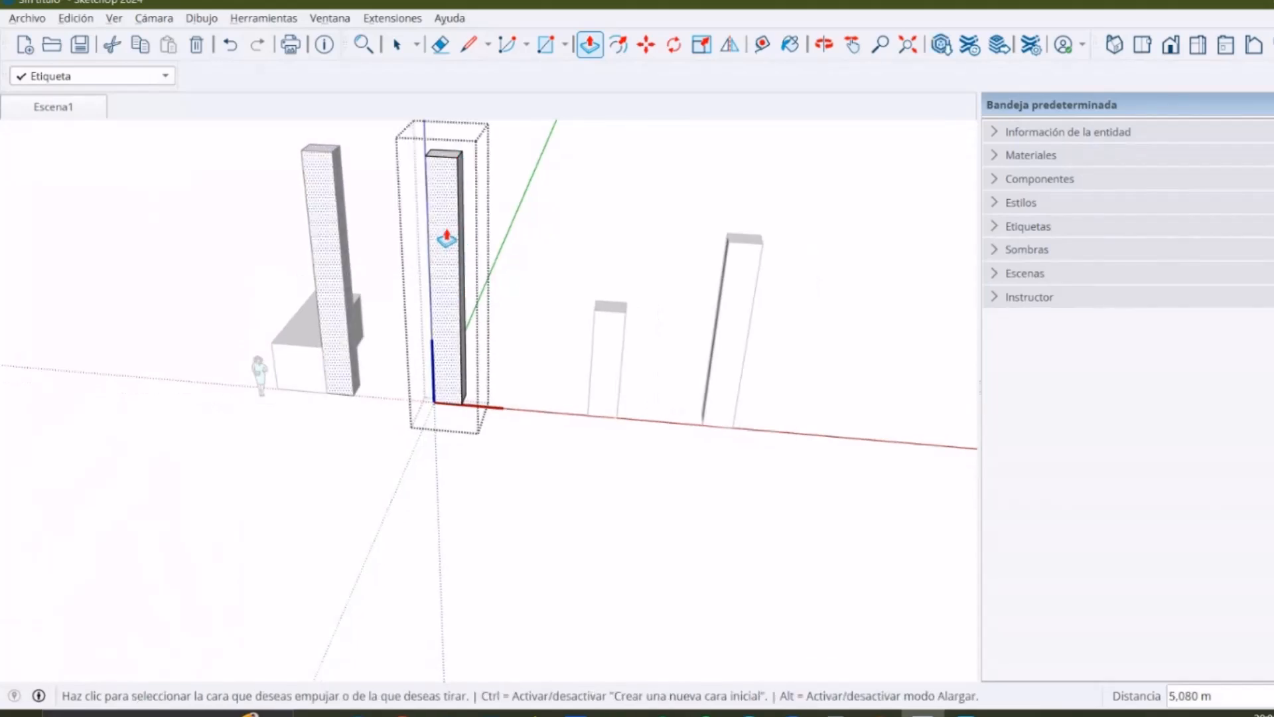
middle_click_drag(424, 219, 353, 337)
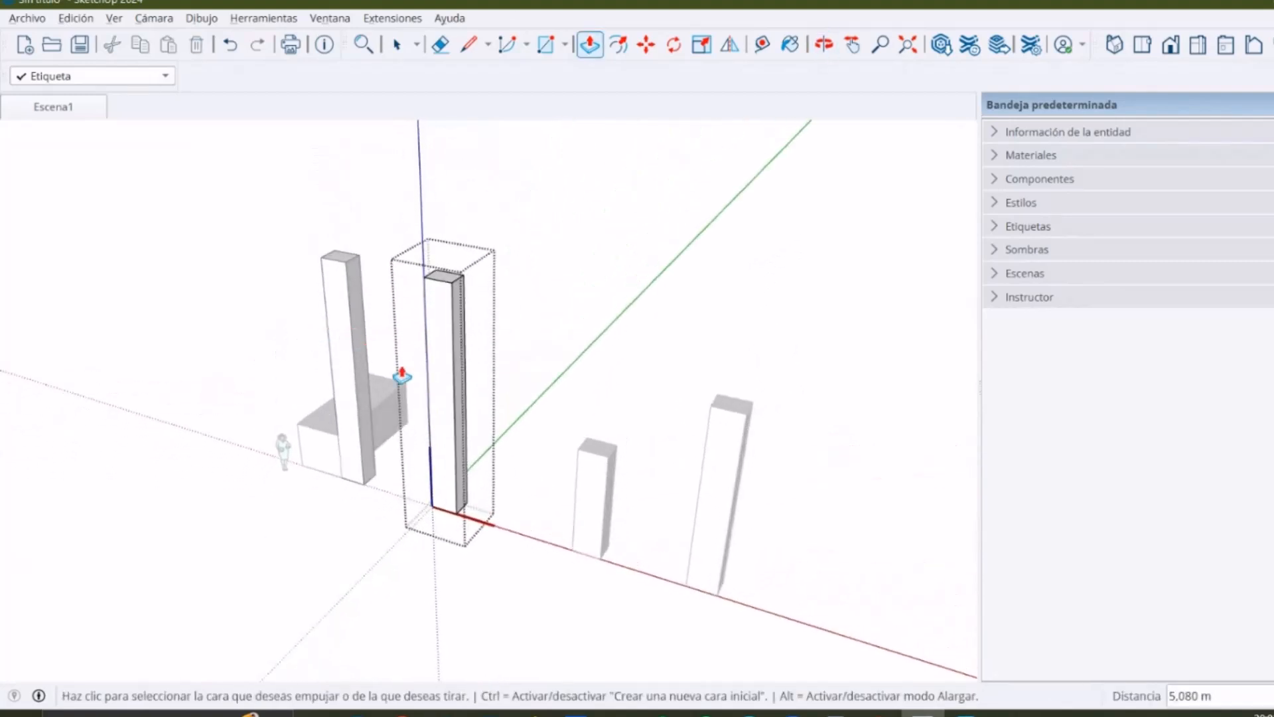
mouse_move(444, 412)
middle_mouse_down()
mouse_move(454, 454)
mouse_move(489, 406)
mouse_move(458, 411)
middle_mouse_up()
scroll(421, 361, "up", 2)
key("space")
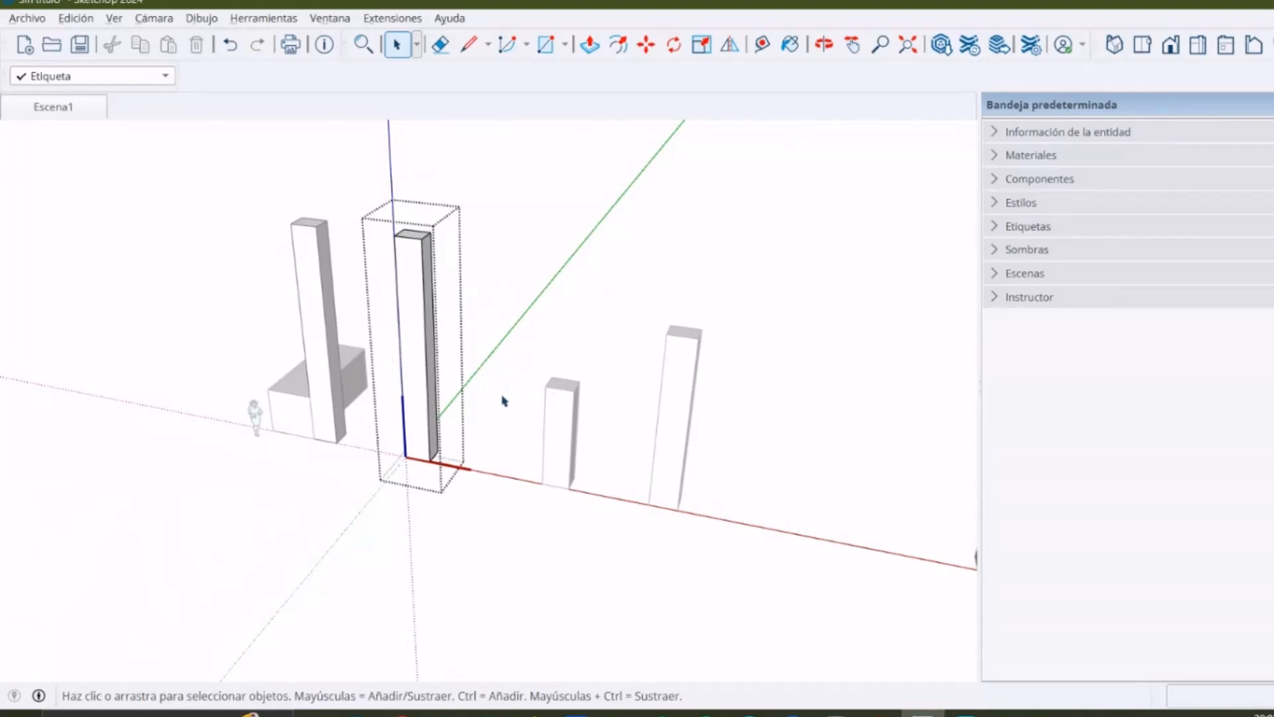
left_click(454, 445)
Select both Columna component columns together and examine them beside the grouped columns
scroll(427, 397, "up", 2)
left_click(428, 398)
middle_click_drag(428, 398, 521, 478)
scroll(520, 489, "up", 3)
key("m")
left_click(528, 491)
key("space")
left_click(427, 372, "ctrl")
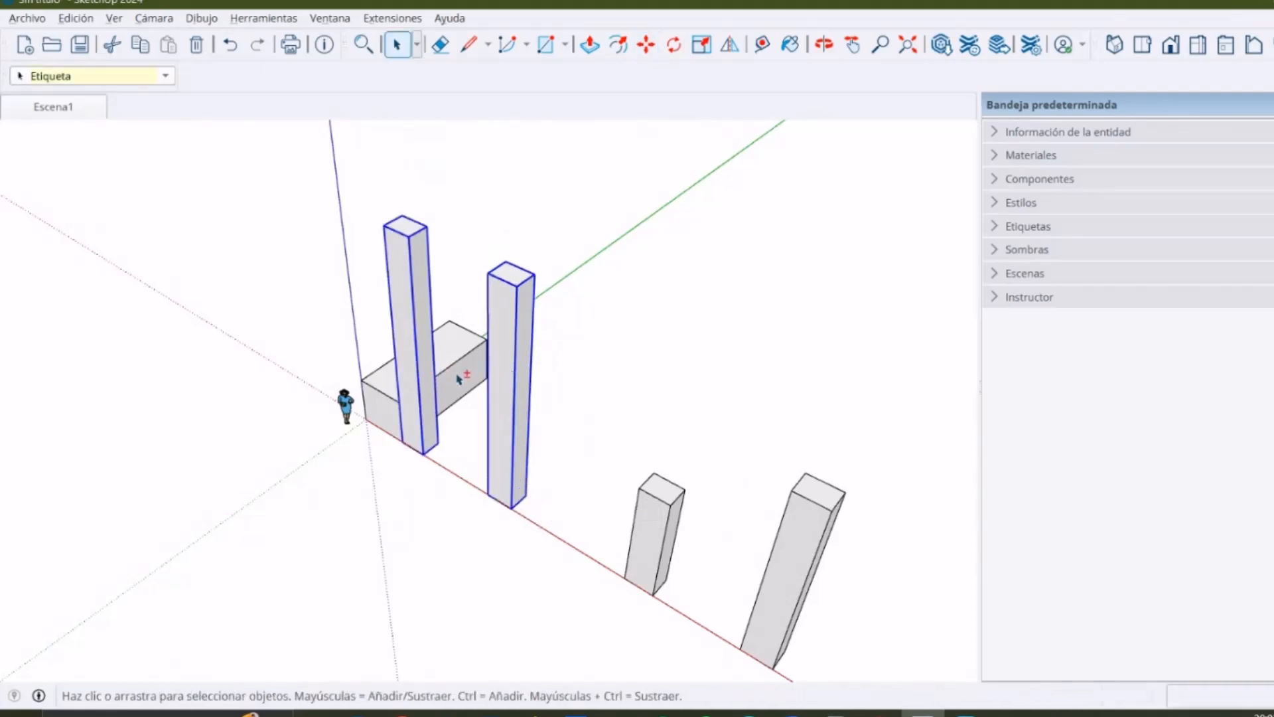
mouse_move(451, 454)
middle_mouse_down()
mouse_move(512, 441)
mouse_move(454, 469)
middle_mouse_up()
scroll(482, 430, "up", 2)
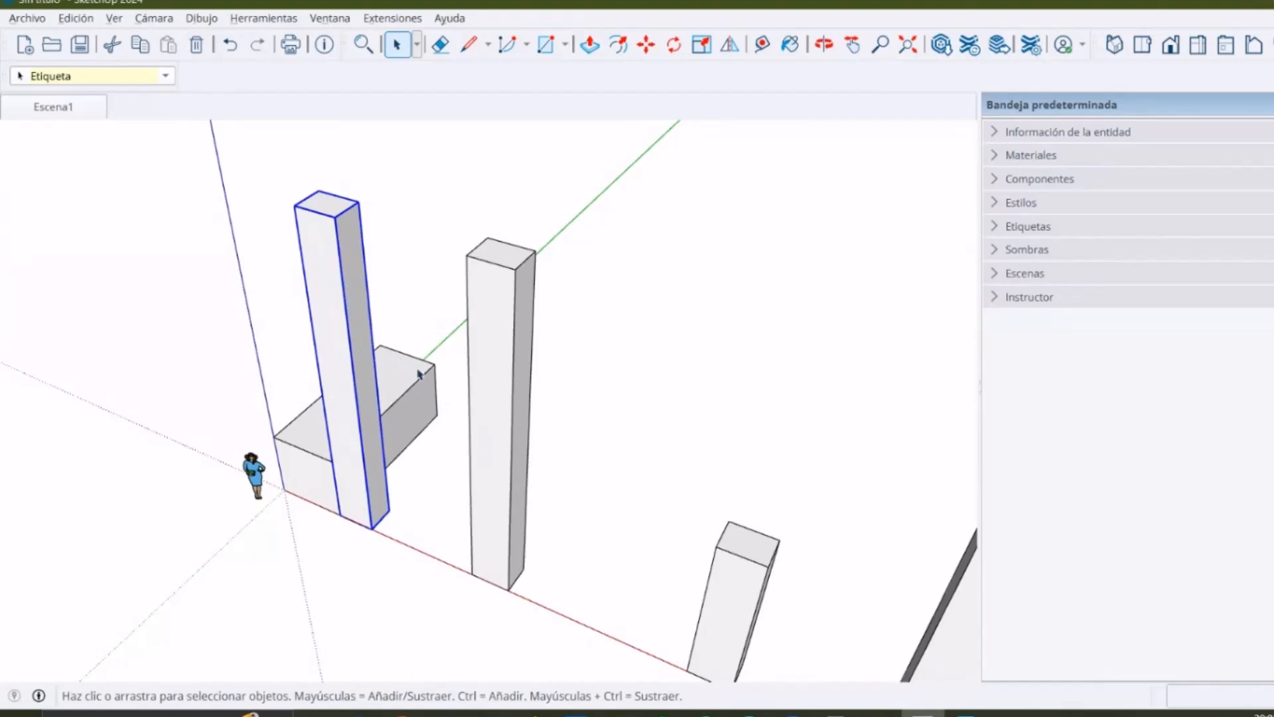
Select the two component columns alternately to compare the linked instances
left_click(488, 330)
left_click(351, 280)
left_click(481, 332)
left_click(334, 286)
left_click(489, 317)
left_click(343, 283)
left_click(491, 314)
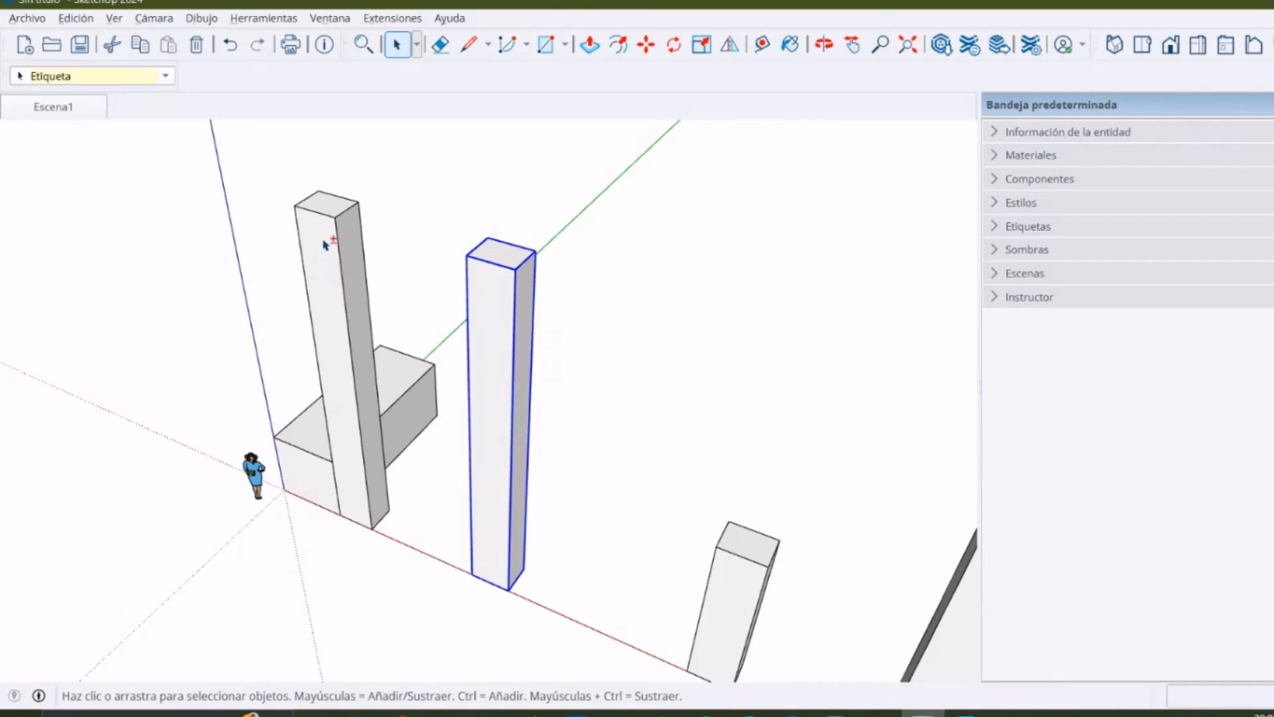
Extend the selection to all four free columns, covering both components and both groups
left_click(325, 244, "shift")
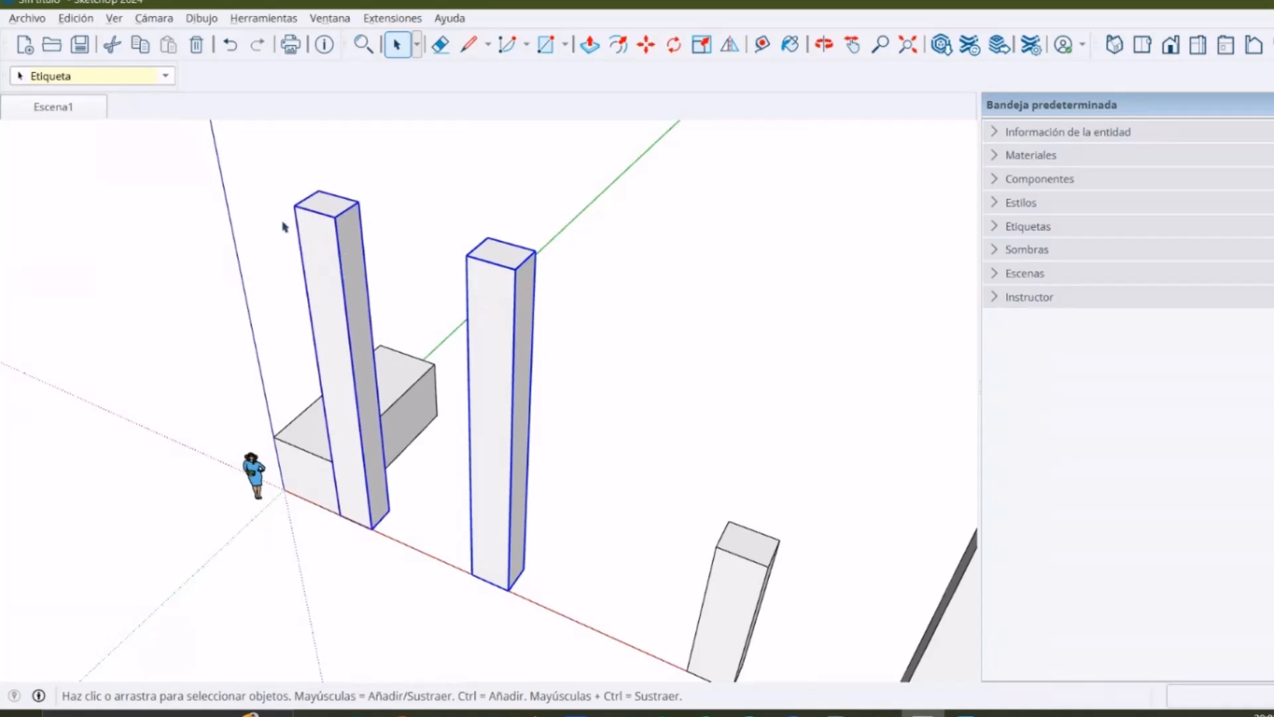
left_click(770, 568, "shift")
scroll(531, 399, "down", 2)
left_click(846, 521, "shift")
scroll(623, 341, "down", 2)
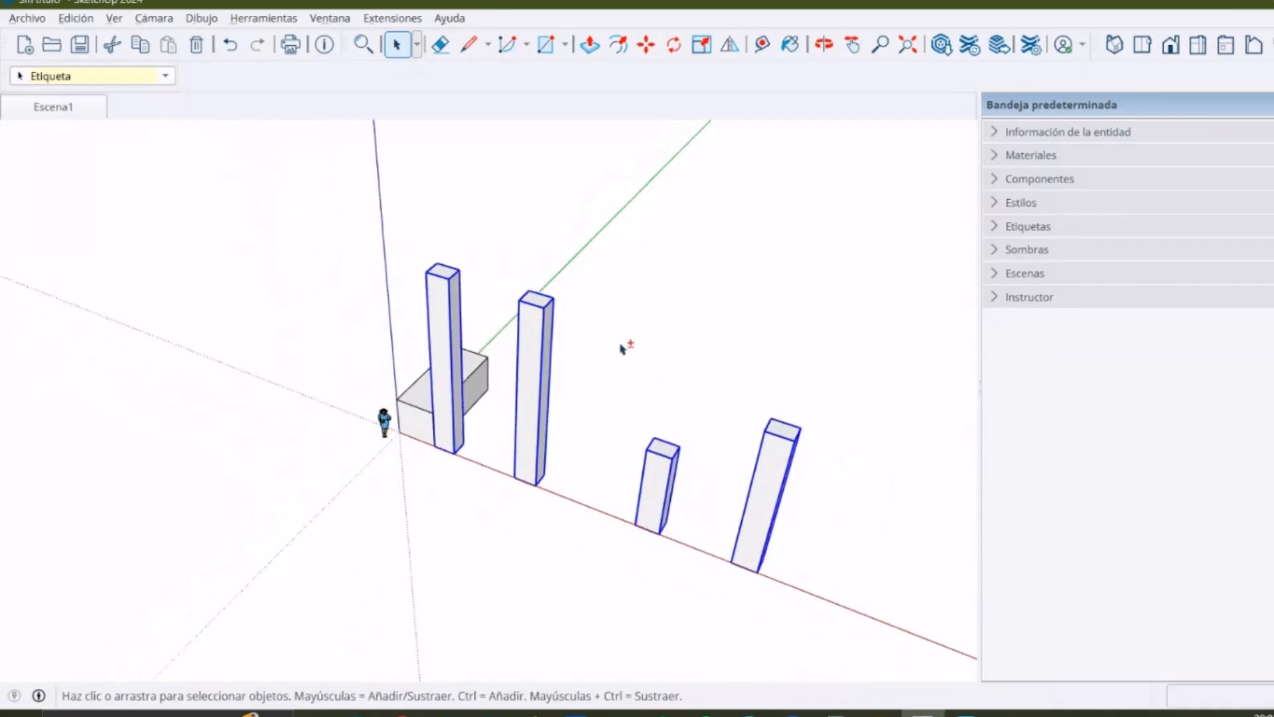
scroll(754, 484, "up", 4)
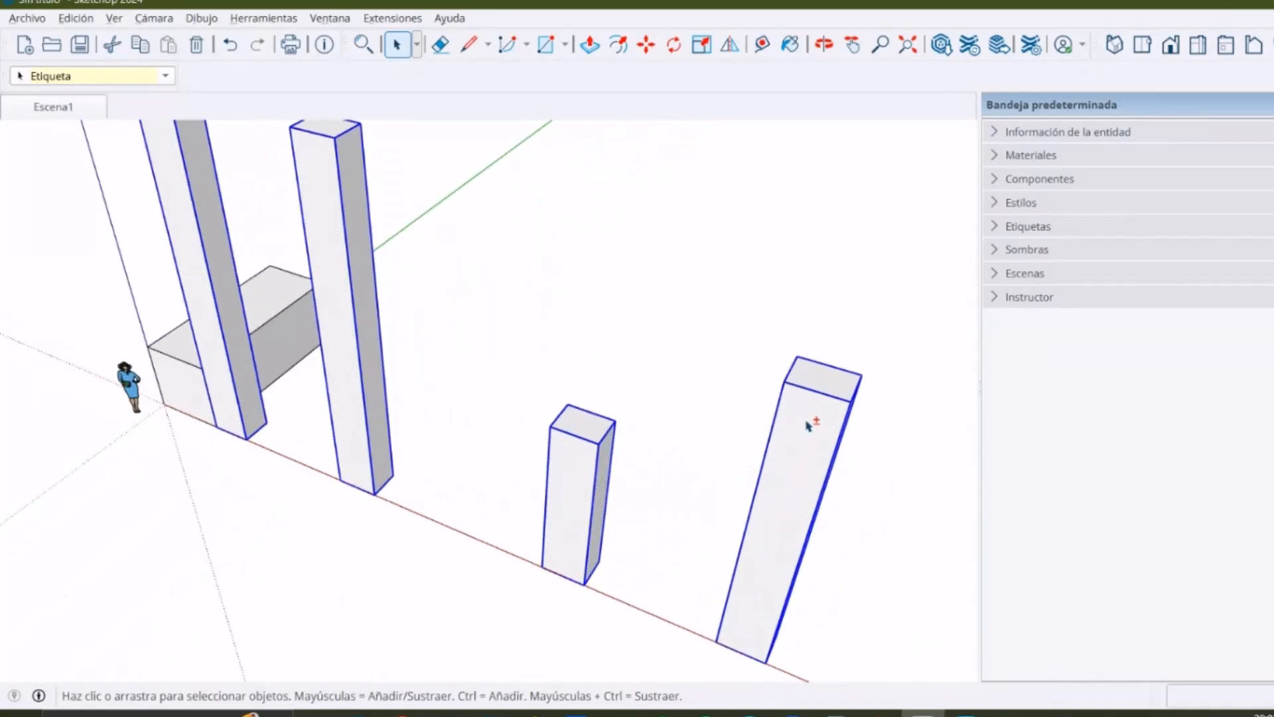
Deselect the two grouped columns and copy the two component columns about 13.03 m along the green axis
scroll(808, 430, "down", 1)
left_click(808, 431, "shift")
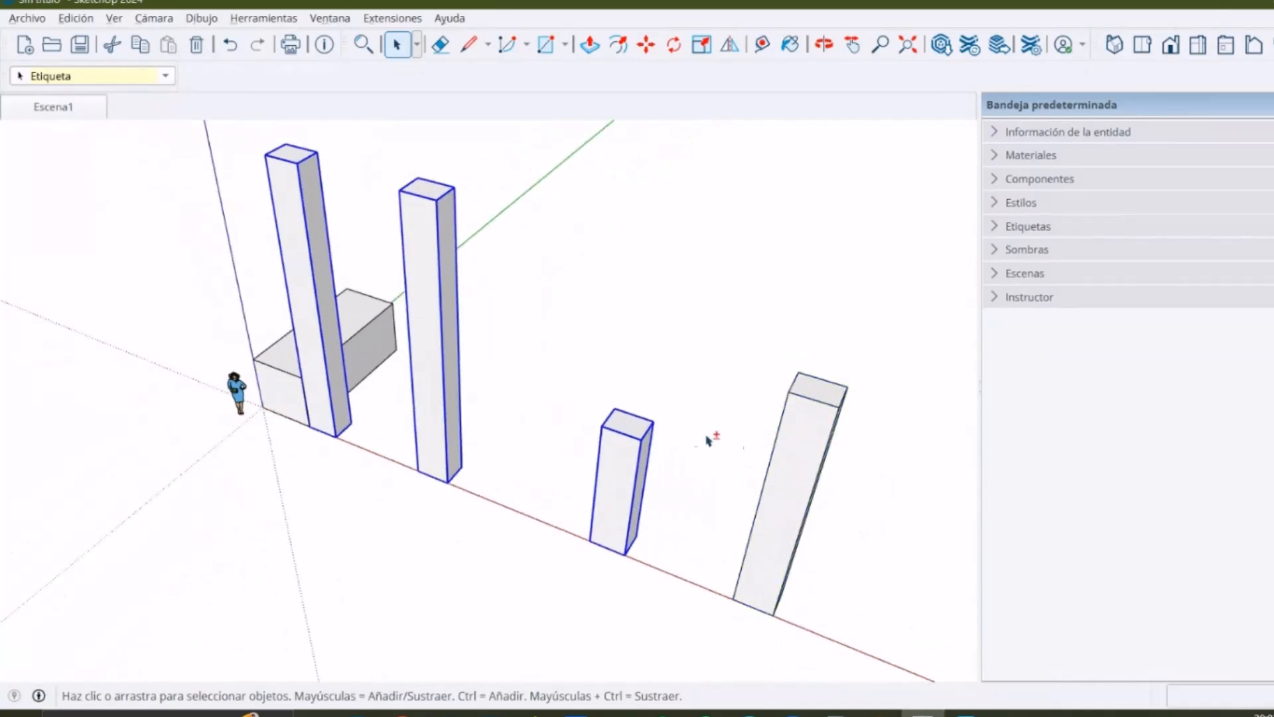
left_click(629, 439, "shift")
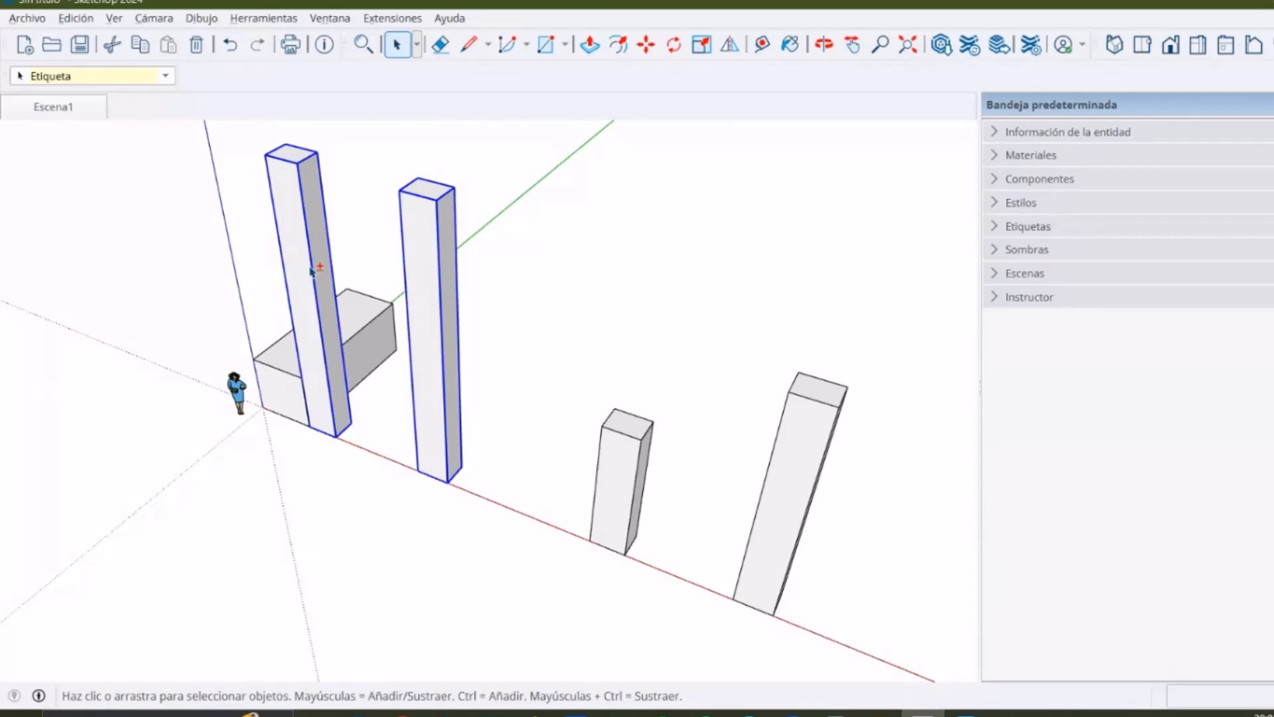
middle_click_drag(328, 228, 362, 368)
scroll(362, 369, "down", 2)
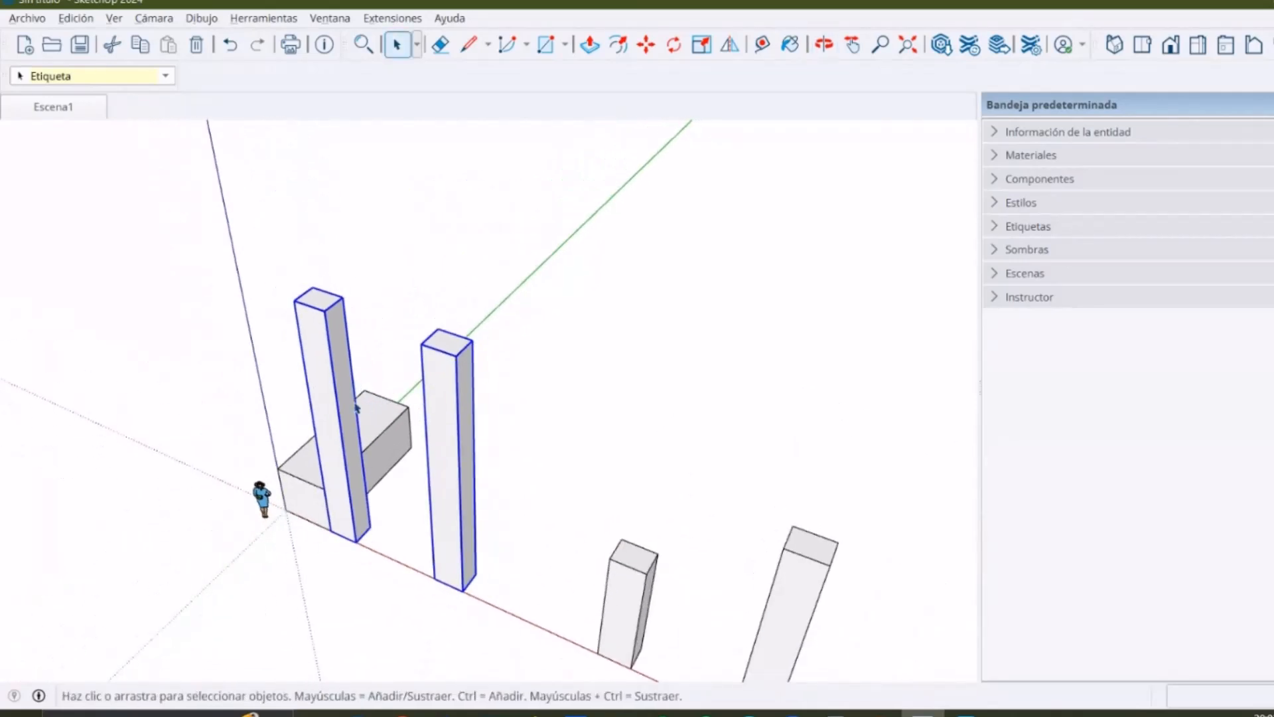
key("m")
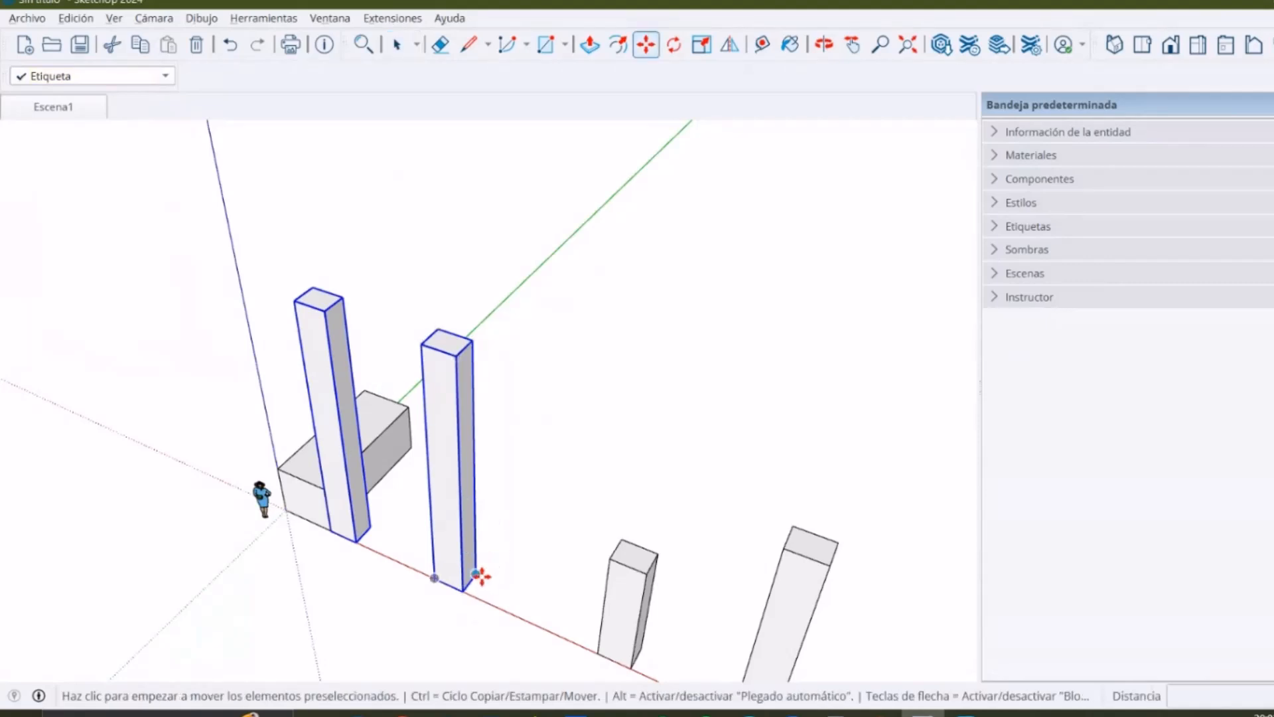
left_click(478, 579)
key("ctrl")
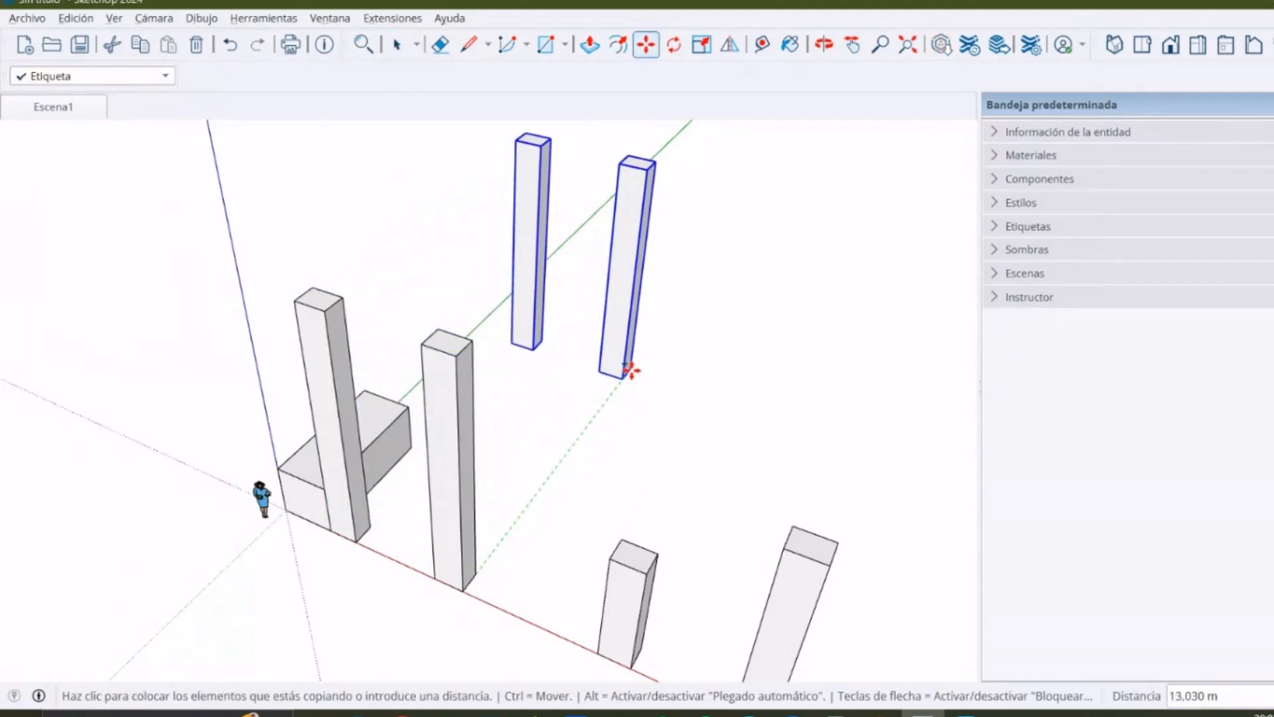
left_click(632, 368)
key("space")
Edit one of the copied rear component columns, push its top face down to shorten it, and leave the component
scroll(627, 253, "up", 1)
double_click(638, 219)
key("p")
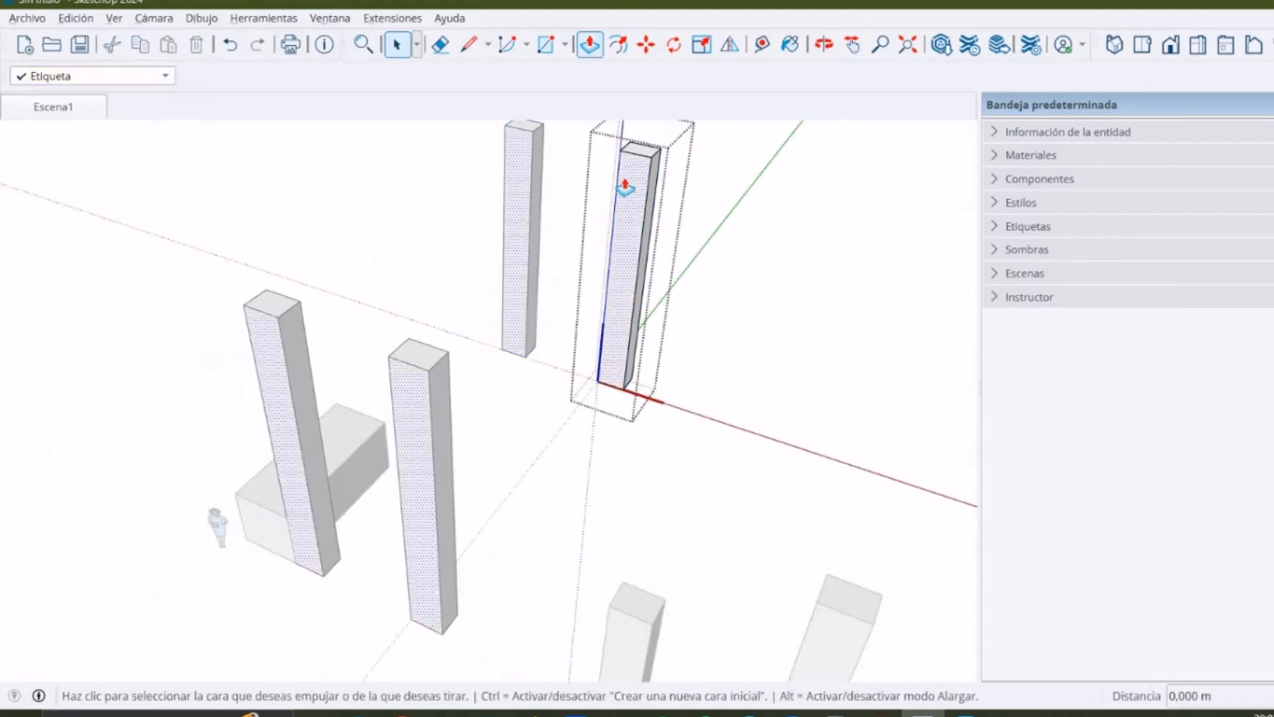
left_click(636, 156)
left_click(633, 253)
middle_click_drag(557, 464, 535, 400)
key("space")
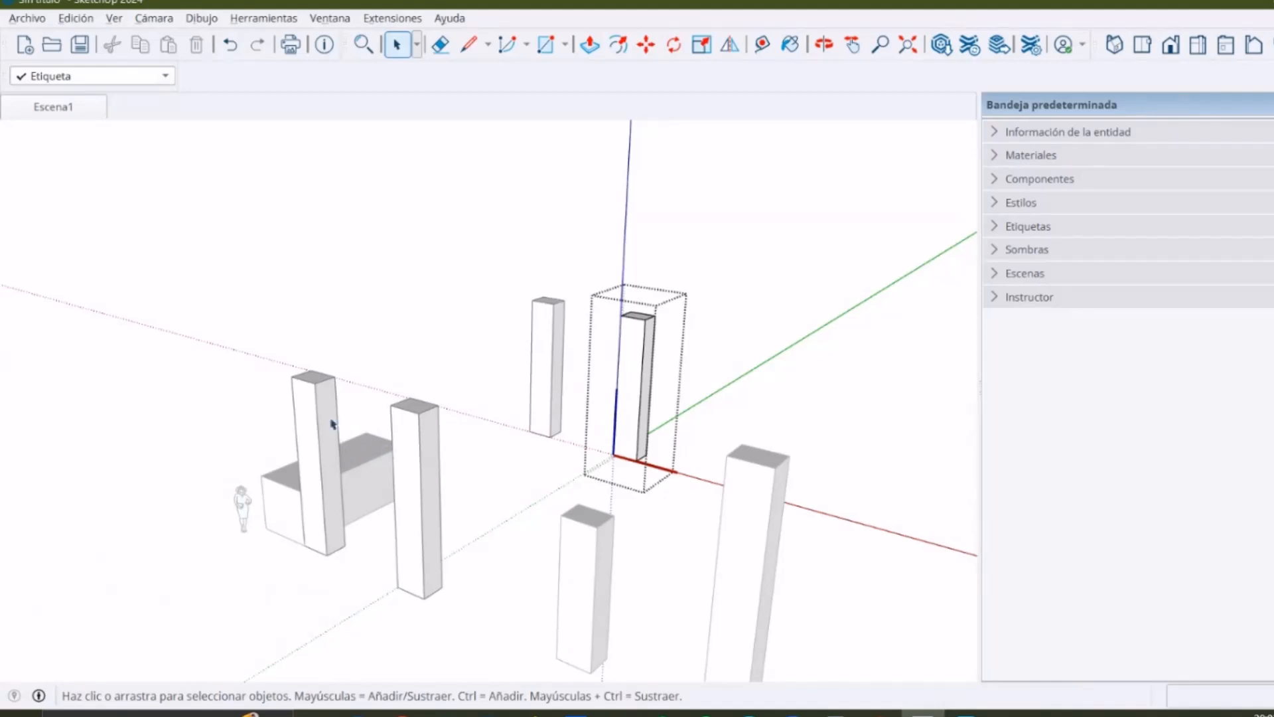
key("Escape")
Select both rear component columns and make them unique
middle_click_drag(632, 346, 597, 343)
left_click(636, 360)
left_click(547, 338)
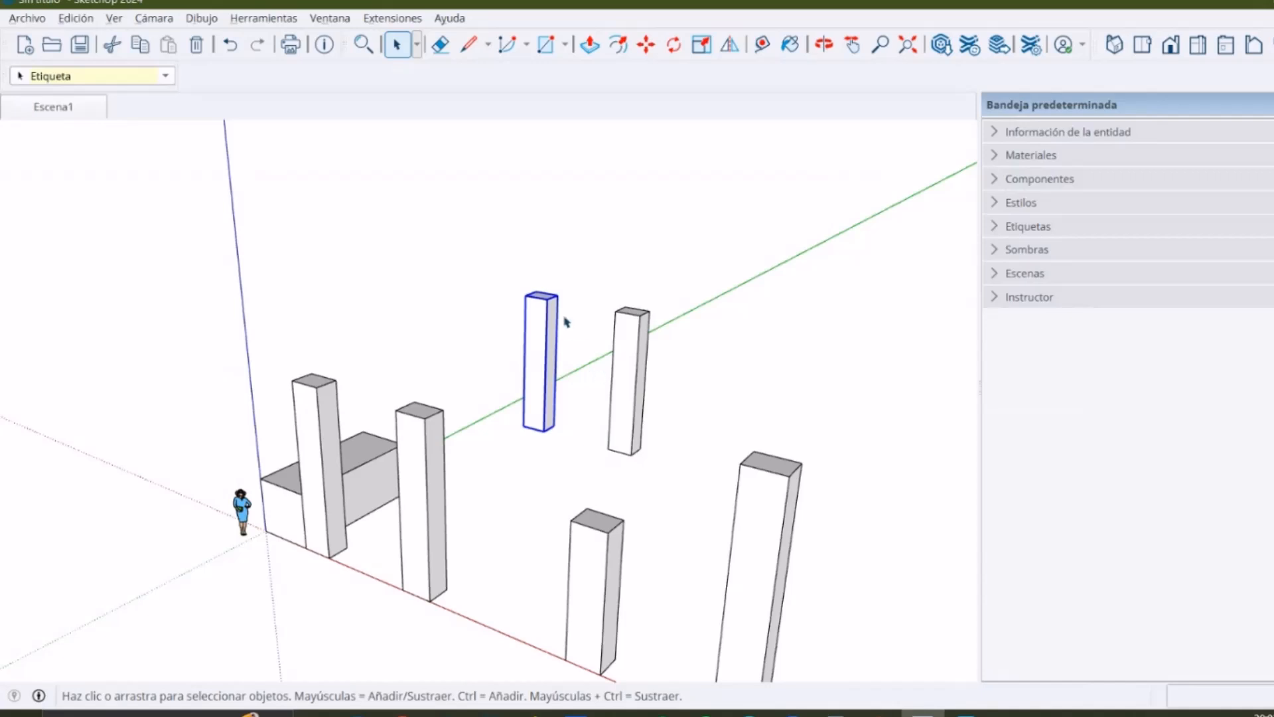
left_click_drag(700, 356, 518, 253)
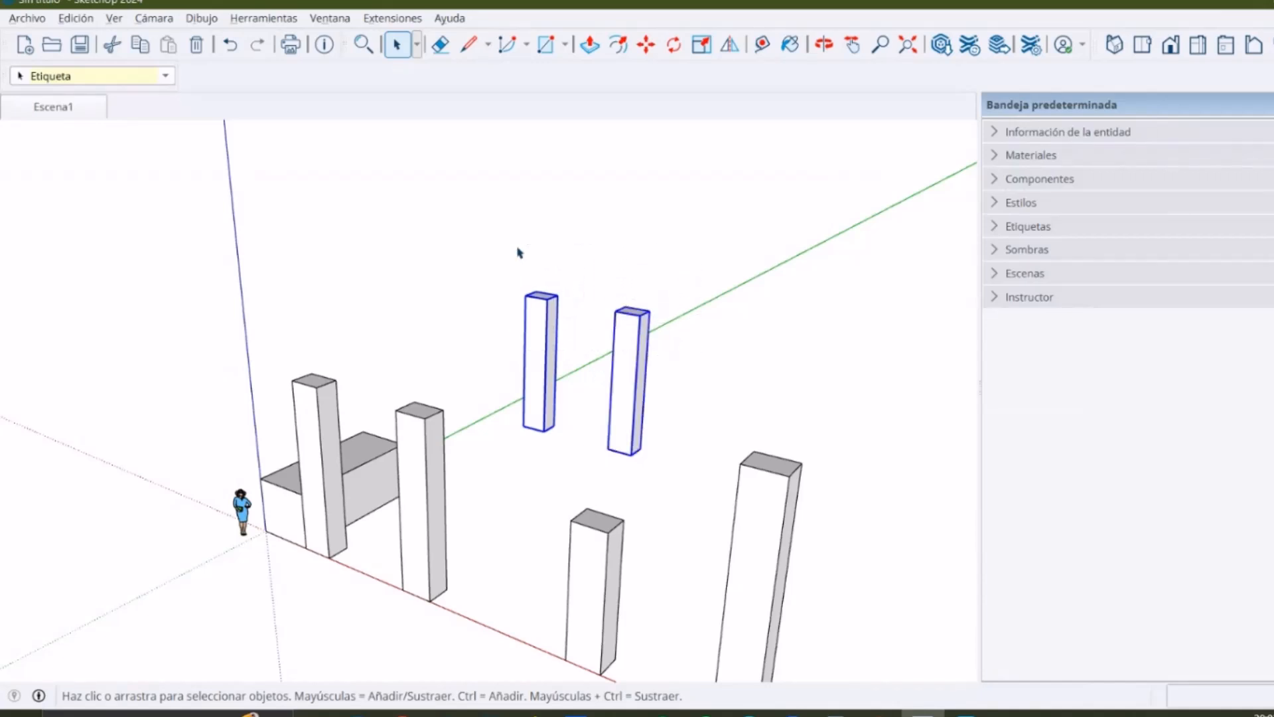
right_click(534, 319)
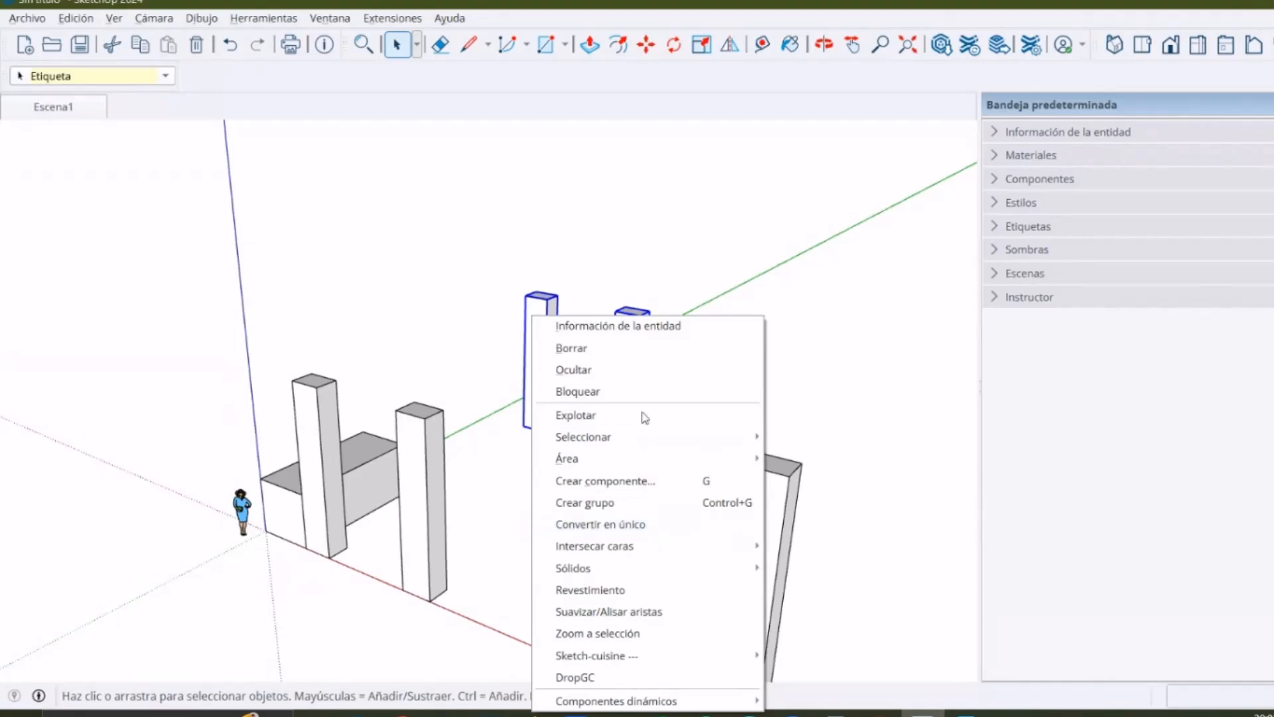
left_click(639, 298)
left_click(638, 298)
left_click(628, 319)
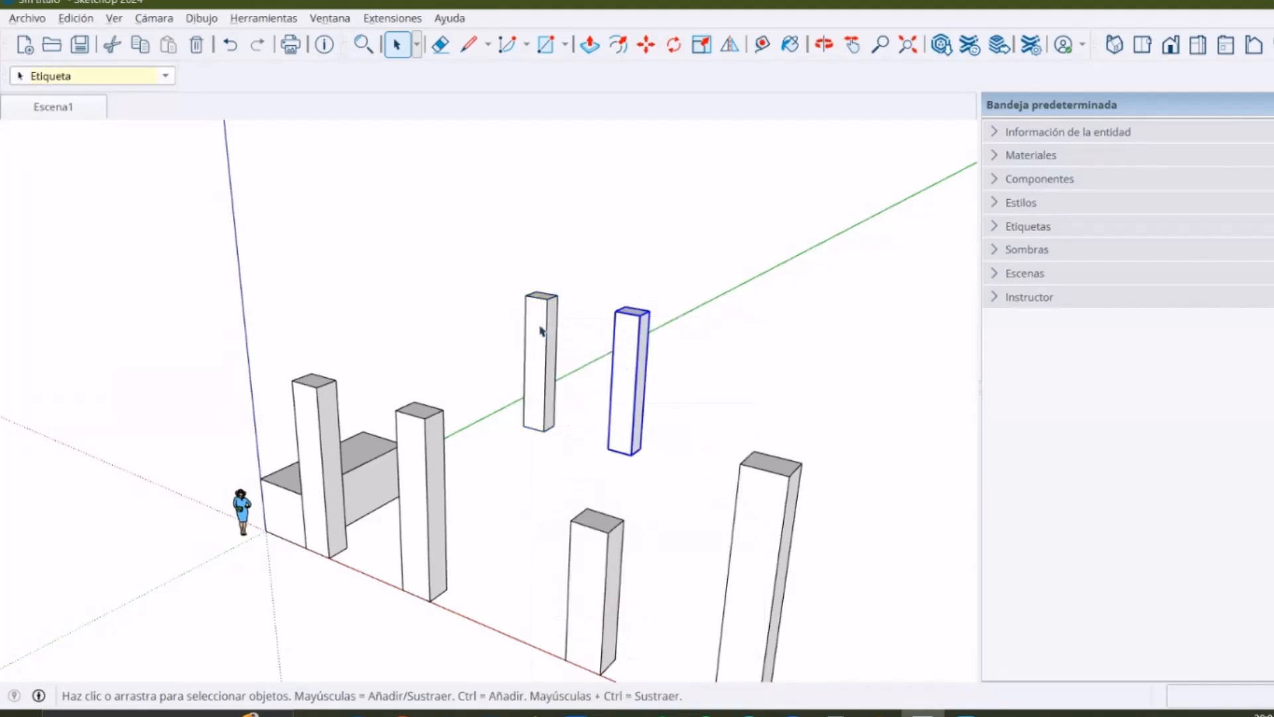
left_click(541, 330, "shift")
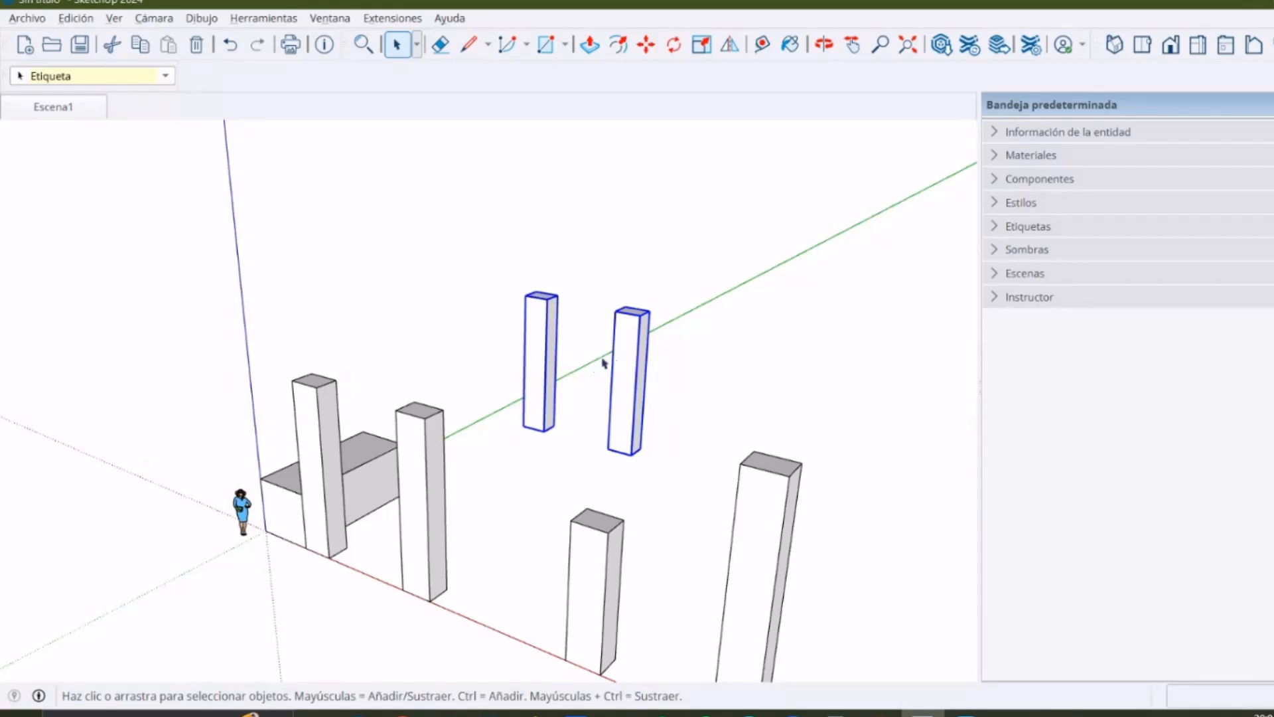
right_click(636, 363)
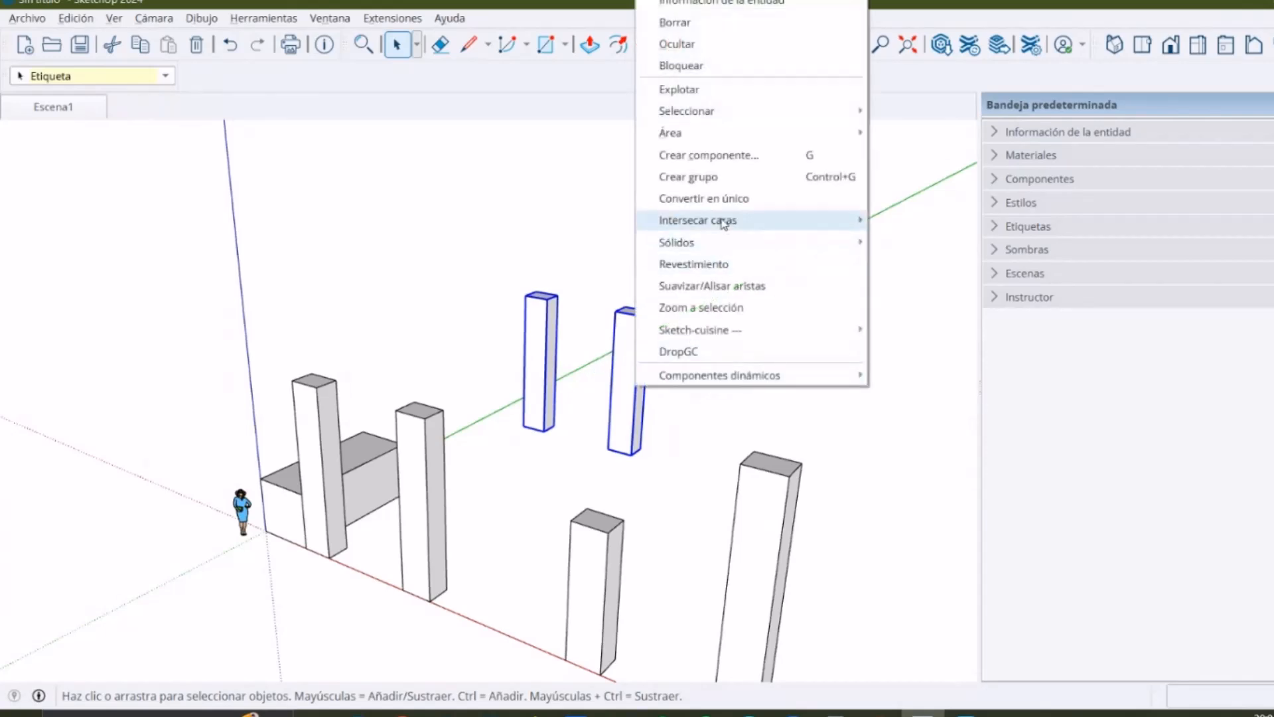
left_click(707, 198)
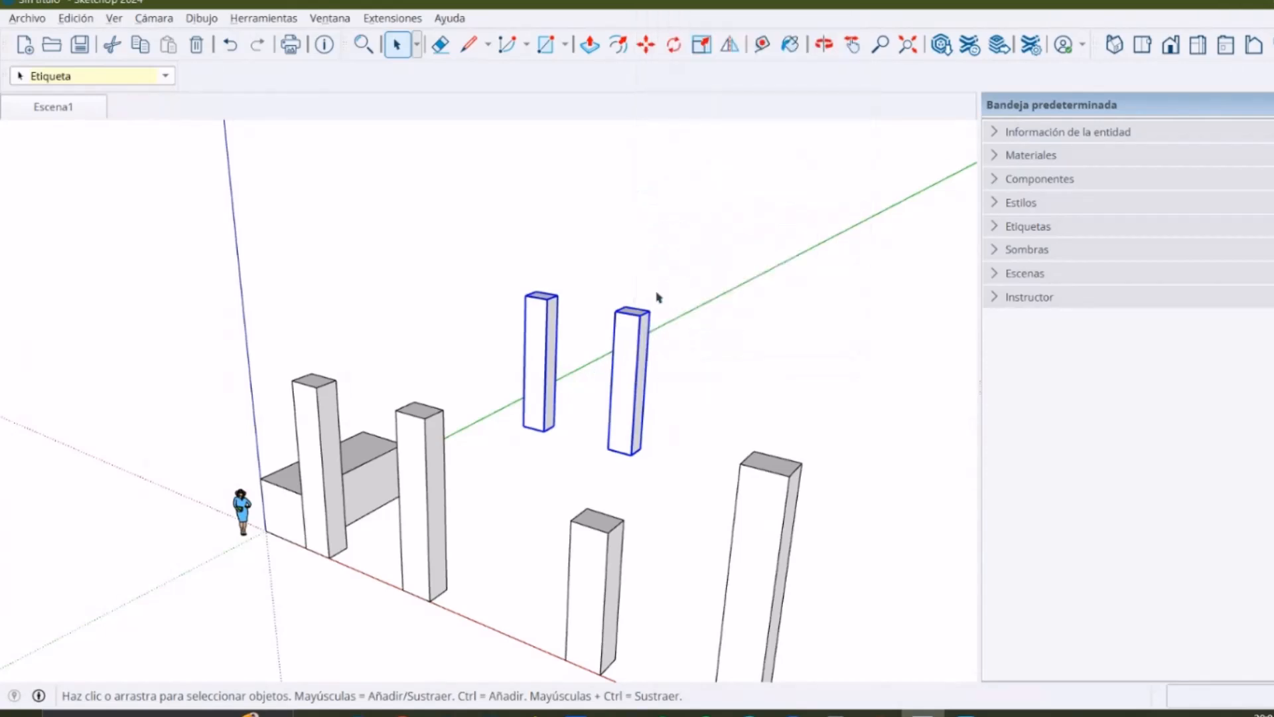
Edit one of the unique rear columns, extrude its top face upward about 4.51 m, and leave the component
scroll(632, 352, "up", 3)
scroll(632, 354, "down", 2)
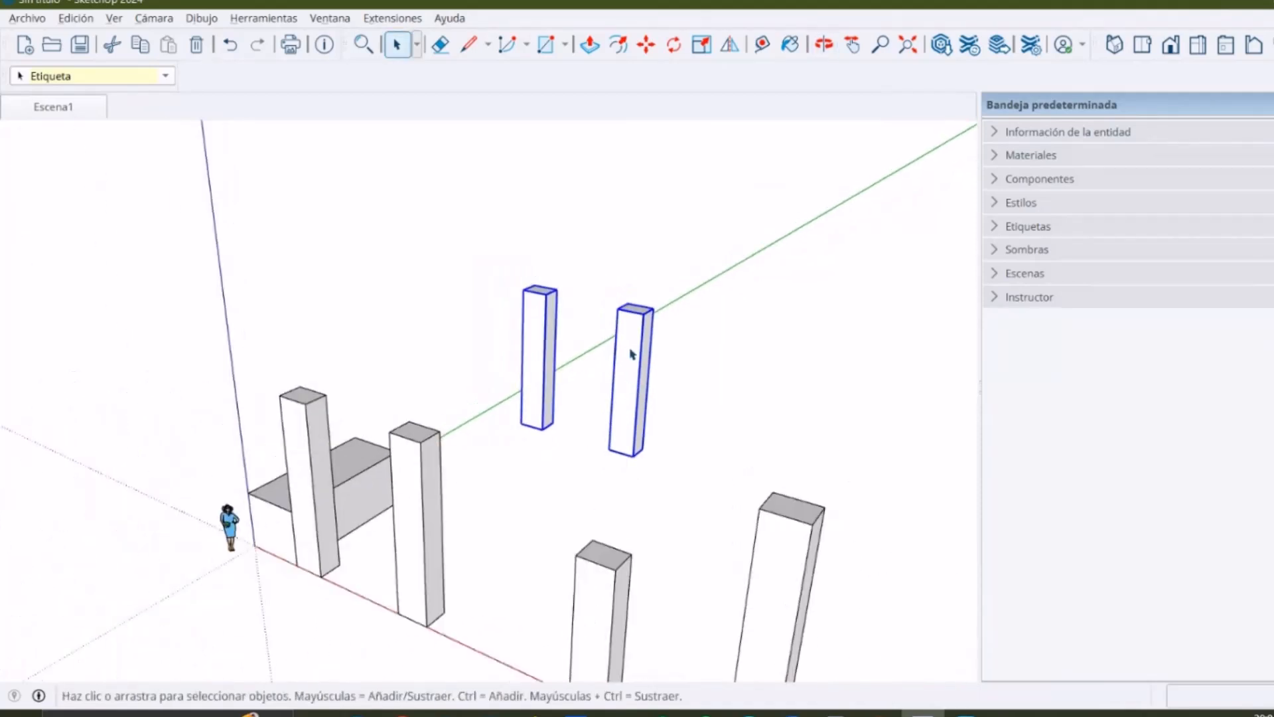
double_click(632, 354)
key("p")
left_click(635, 304)
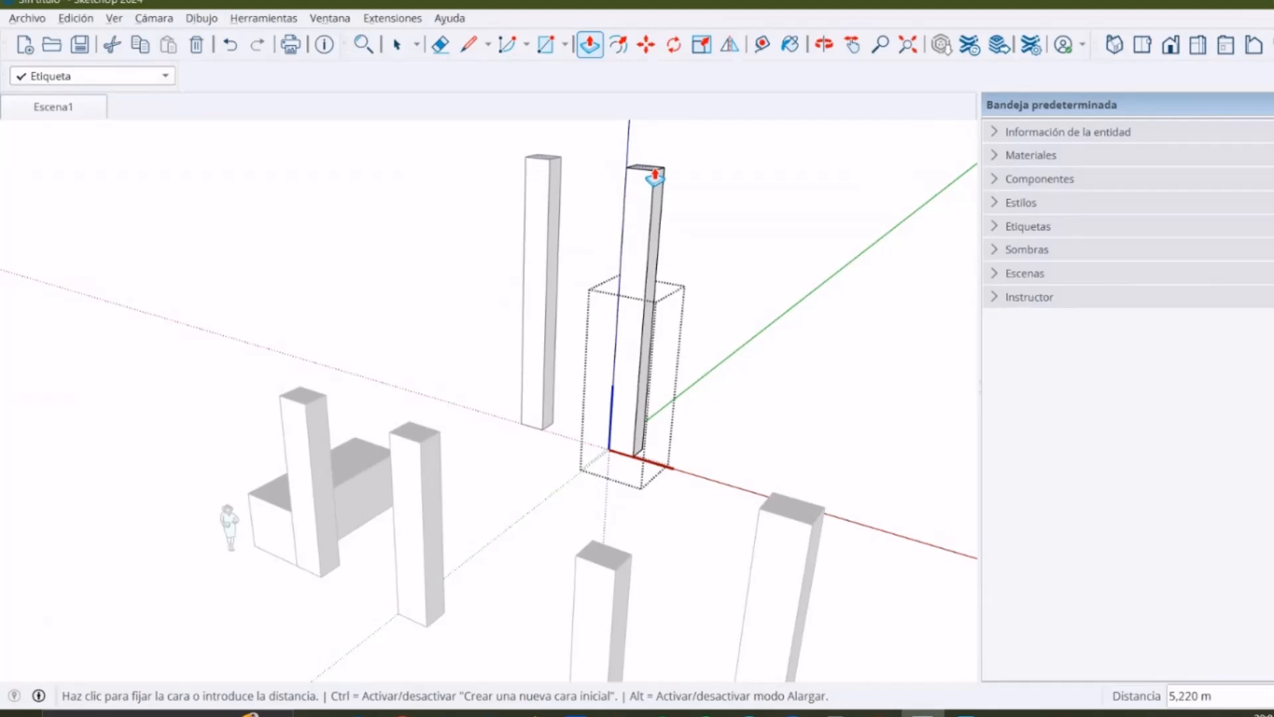
left_click(664, 197)
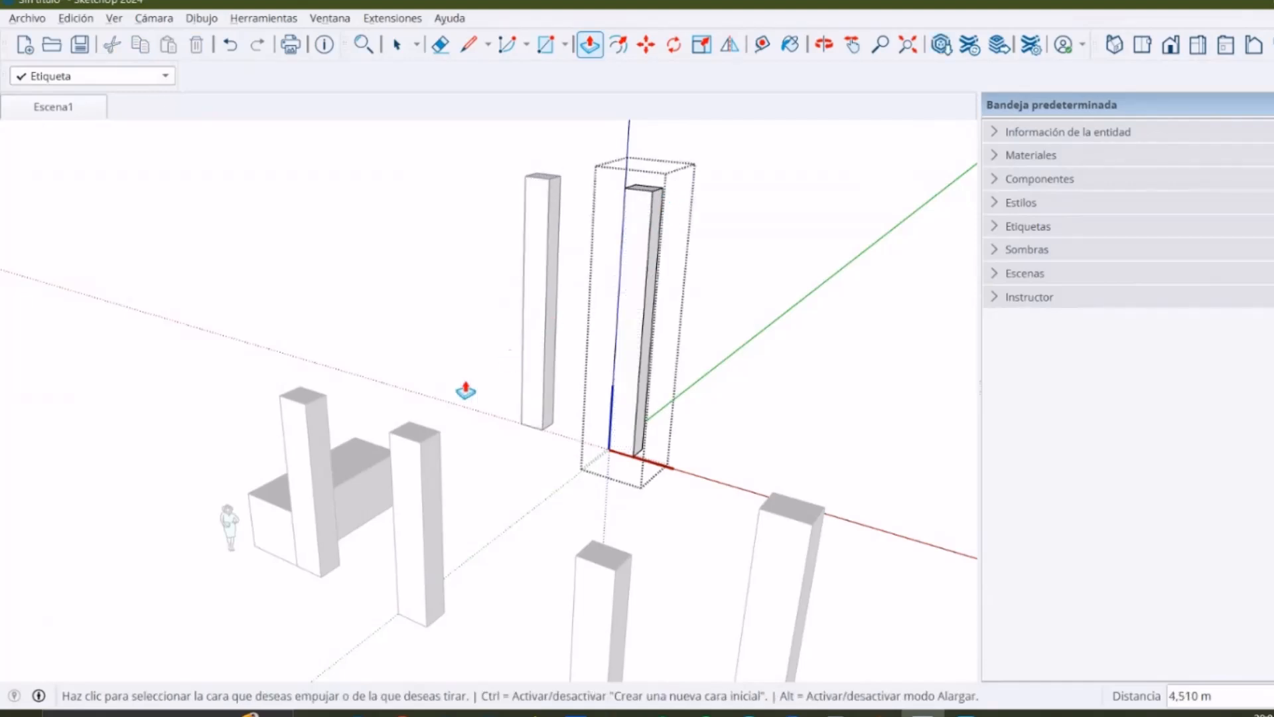
key("space")
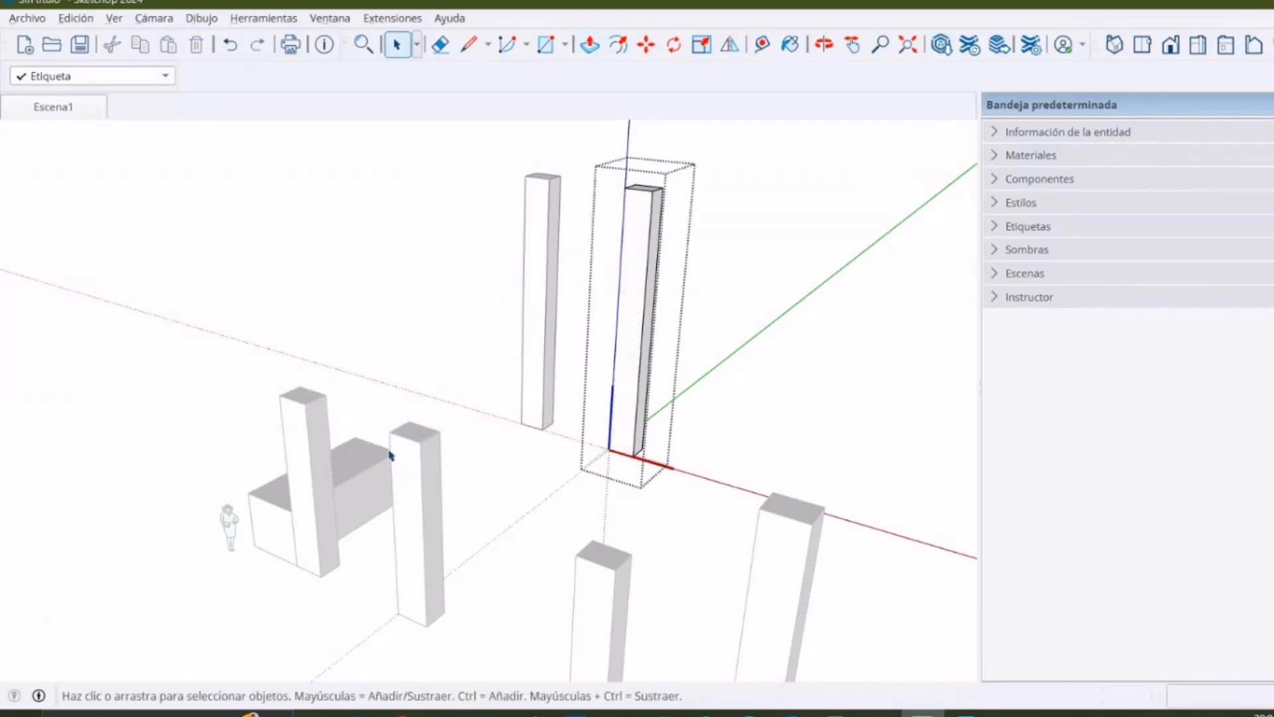
middle_click_drag(427, 435, 517, 476)
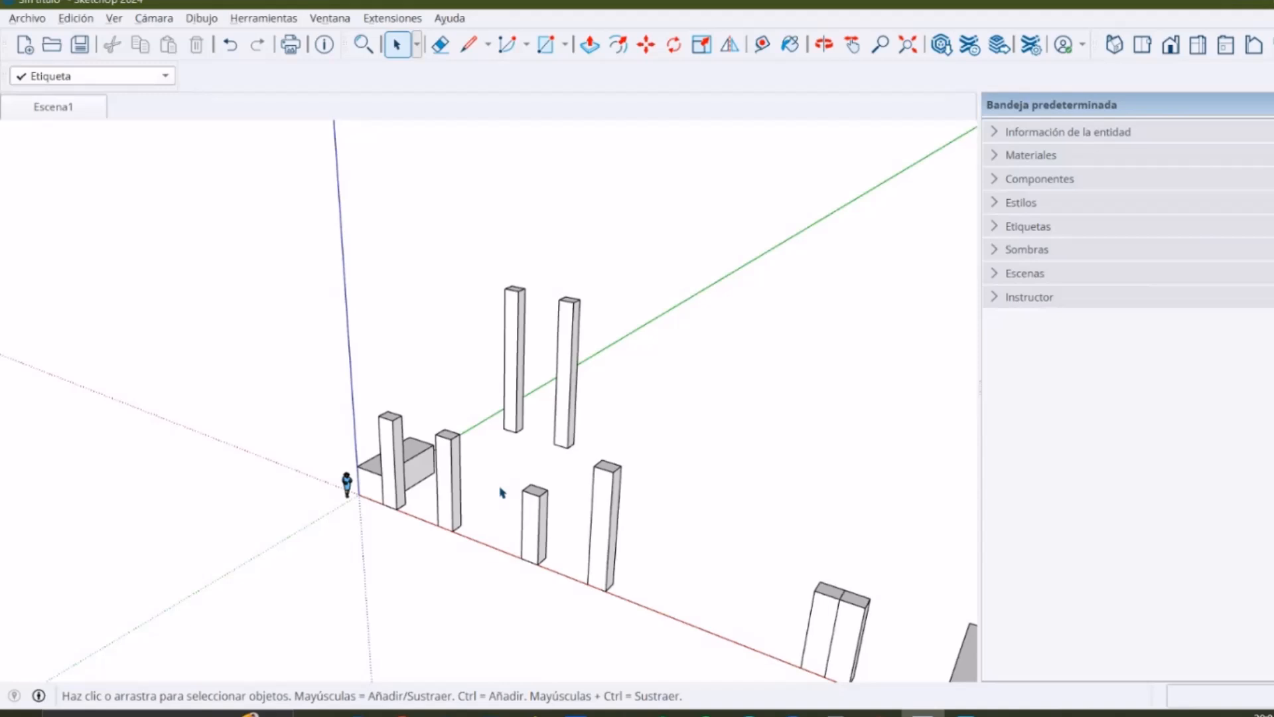
Examine the front component columns against the unique rear columns from several angles
scroll(402, 508, "up", 1)
mouse_move(402, 508)
middle_mouse_down()
mouse_move(441, 486)
mouse_move(453, 417)
middle_mouse_up()
scroll(396, 406, "up", 2)
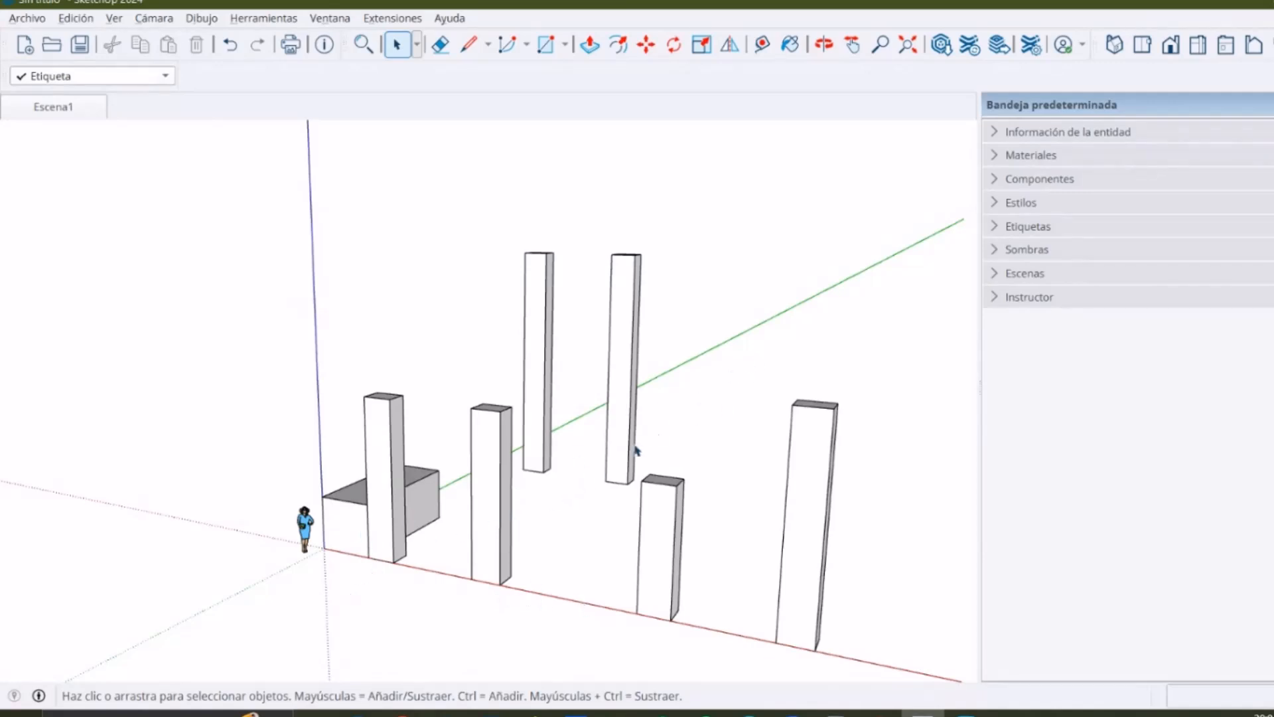
scroll(365, 358, "down", 3)
scroll(364, 358, "down", 1)
middle_click_drag(418, 412, 408, 579)
scroll(431, 423, "up", 2)
mouse_move(430, 422)
middle_mouse_down()
mouse_move(421, 435)
mouse_move(435, 435)
middle_mouse_up()
left_click(448, 475)
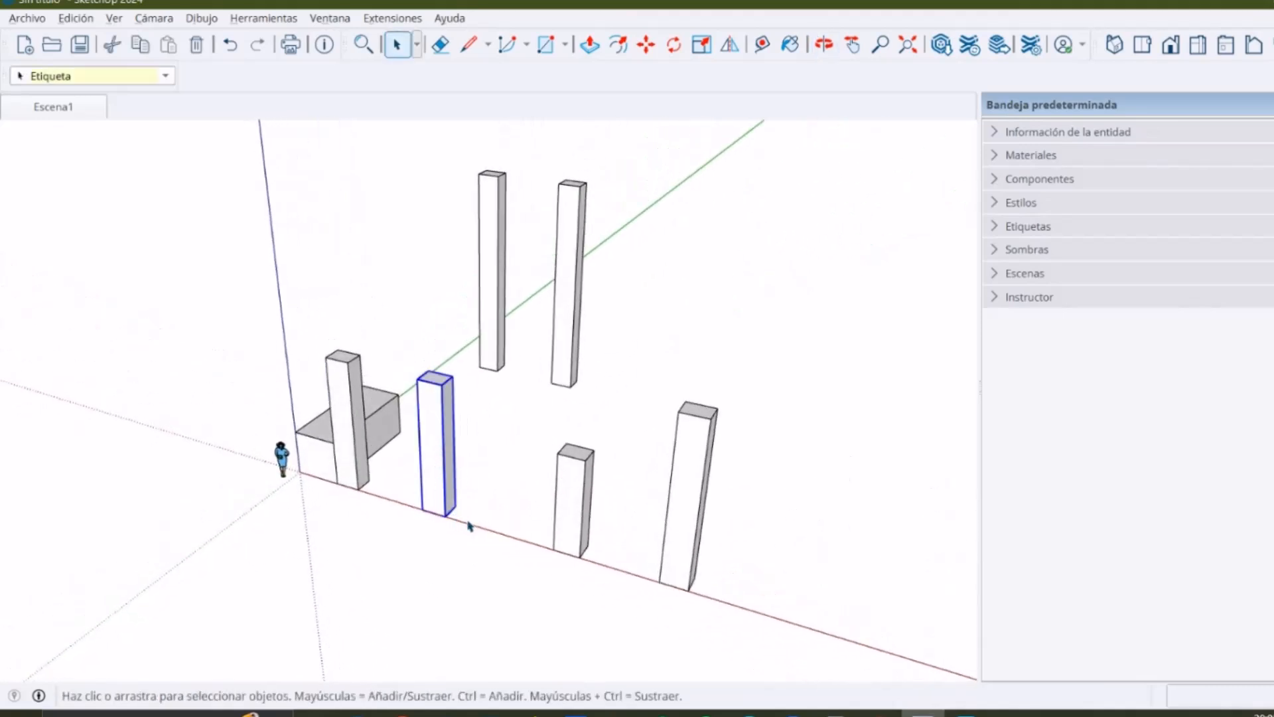
scroll(468, 526, "up", 3)
key("m")
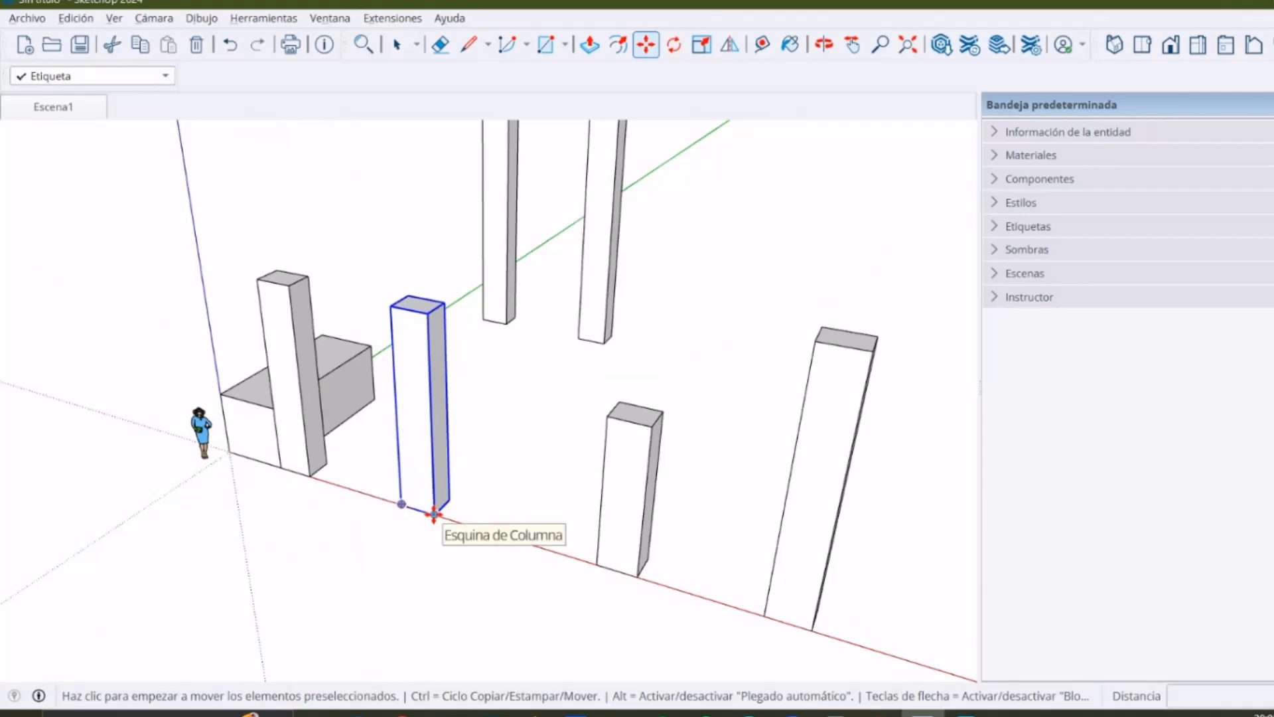
left_click(434, 513)
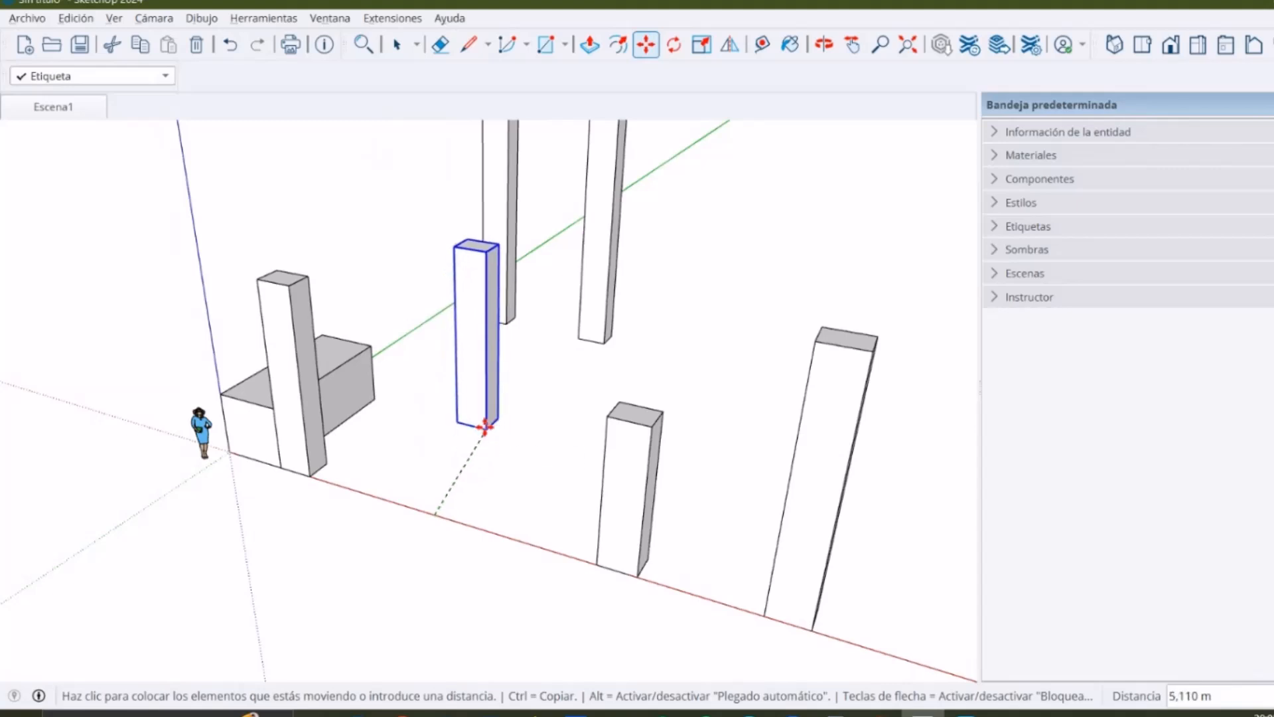
scroll(491, 431, "up", 3)
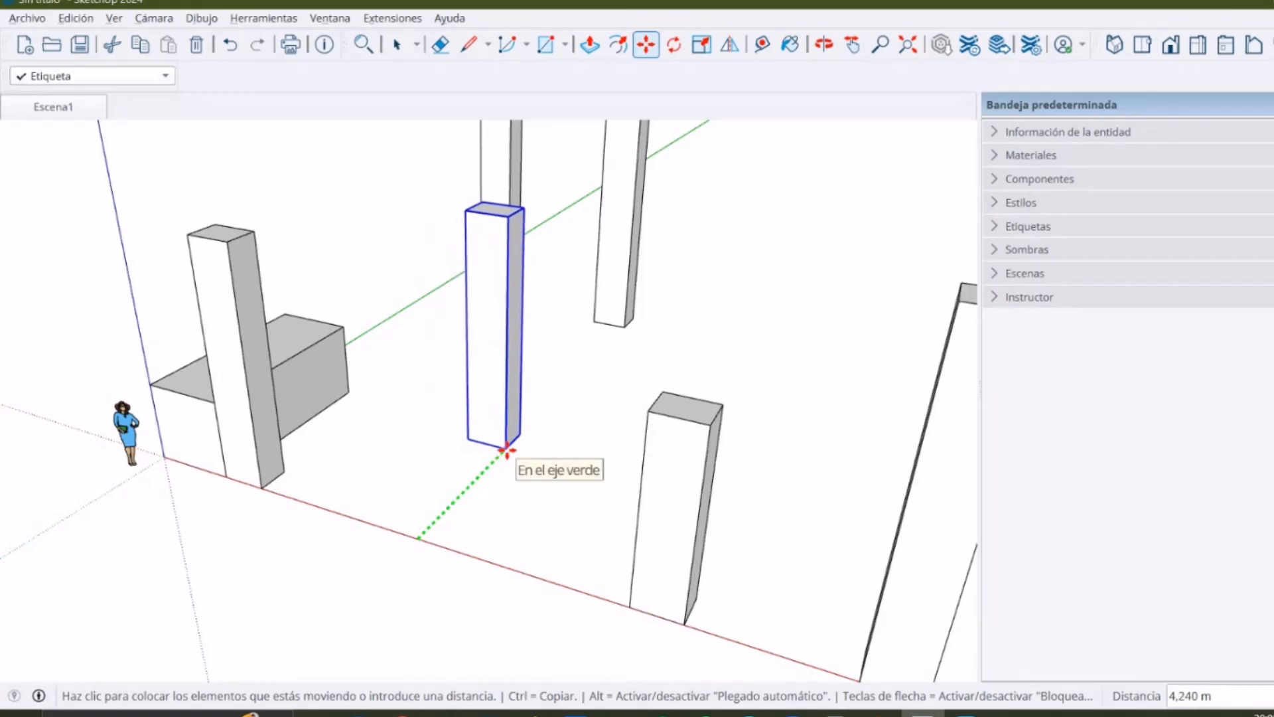
scroll(489, 478, "down", 2)
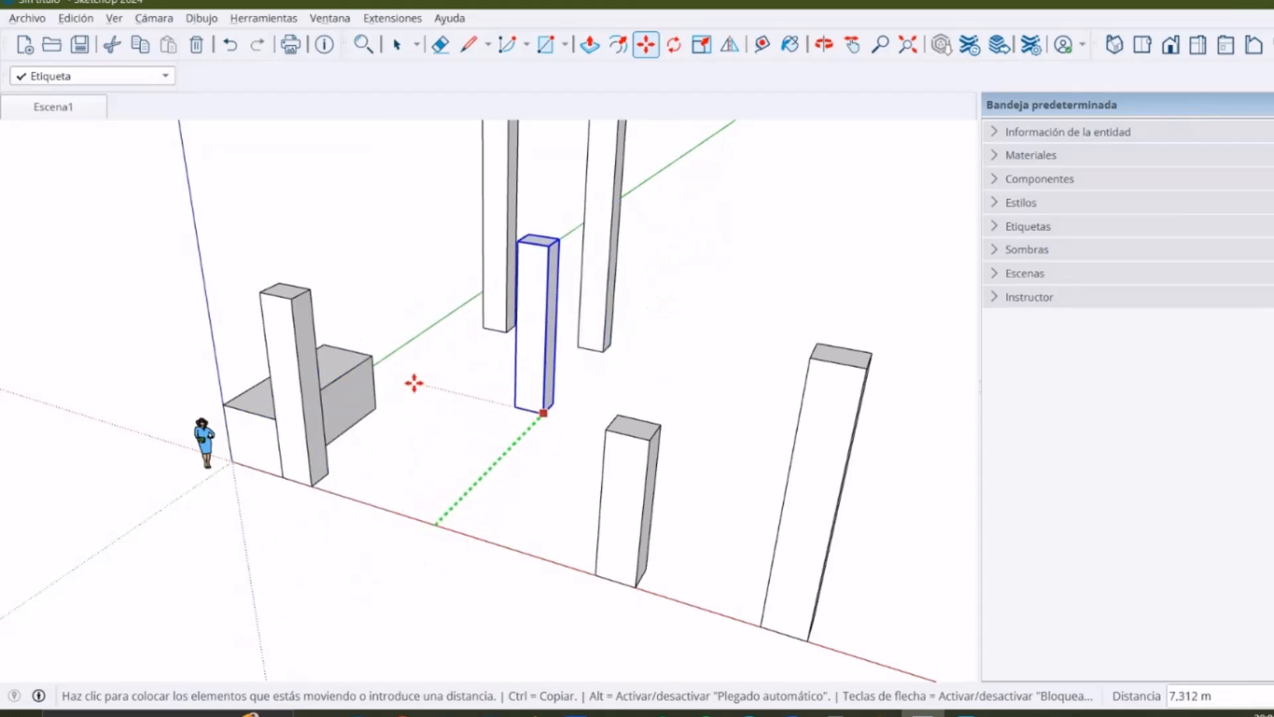
scroll(392, 408, "down", 3)
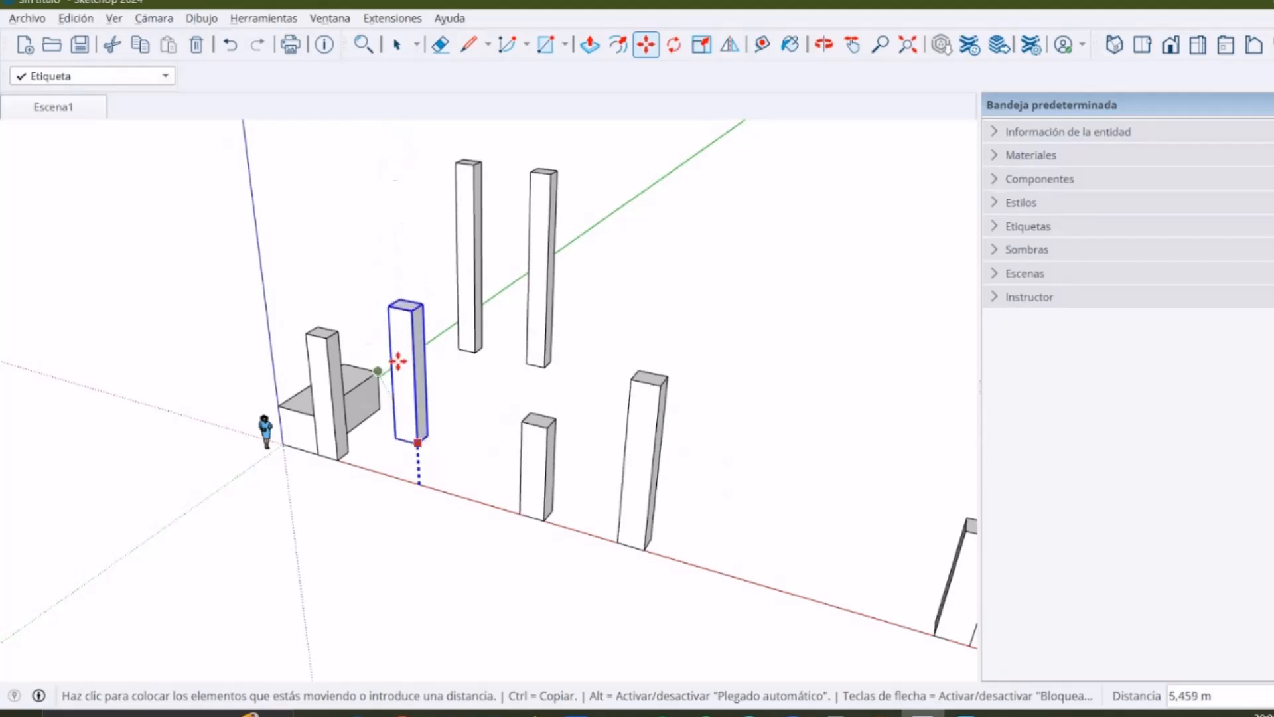
key("space")
scroll(403, 464, "down", 3)
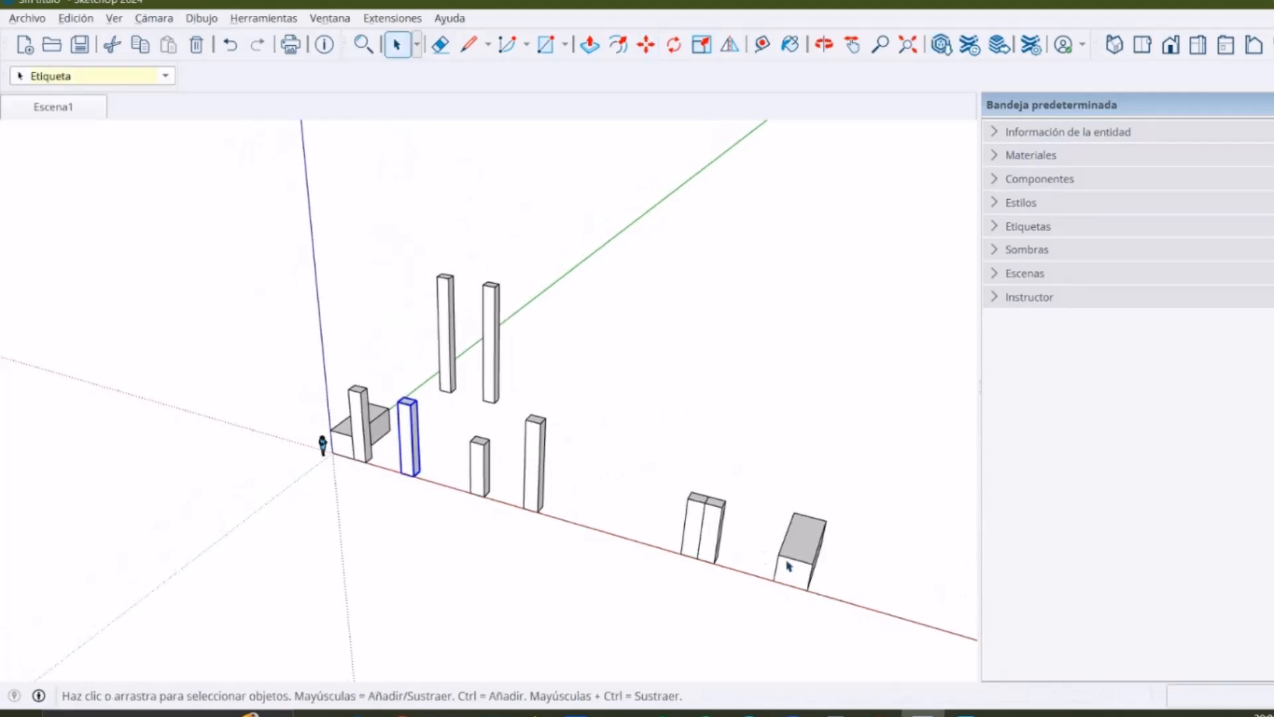
scroll(491, 494, "up", 2)
left_click(567, 511)
middle_click_drag(567, 511, 446, 484)
key("m")
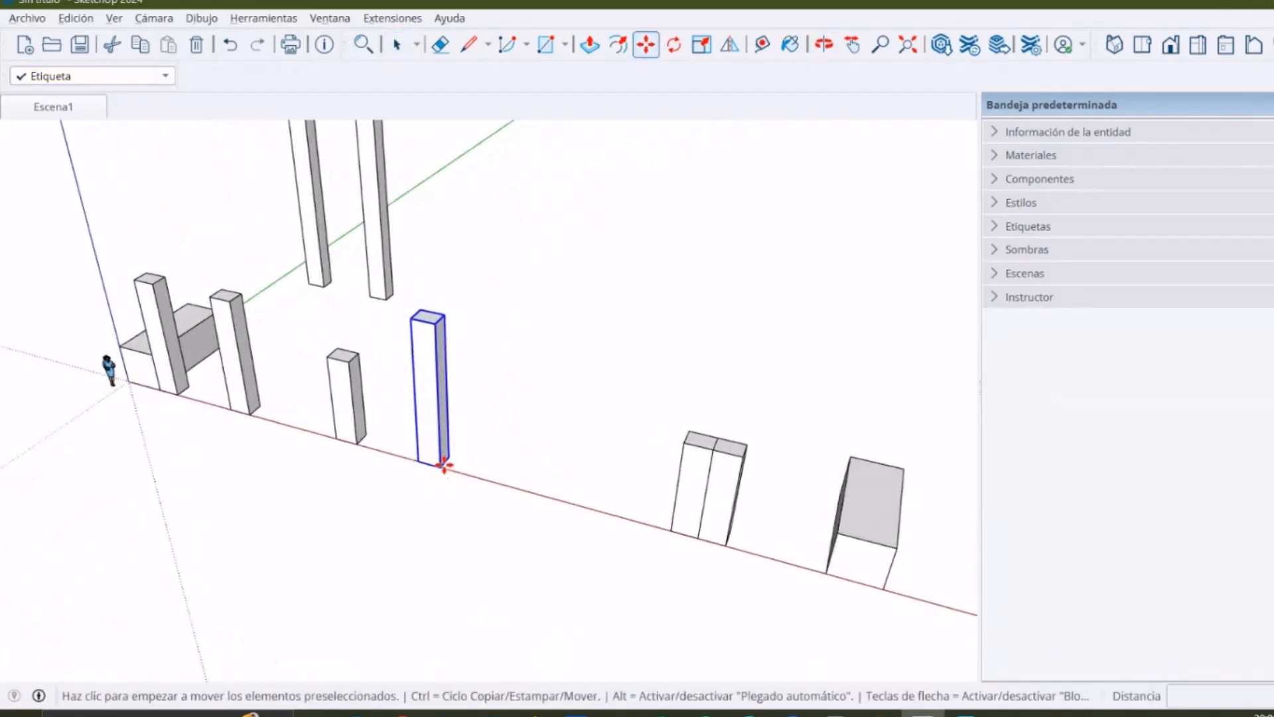
left_click(445, 465, "ctrl")
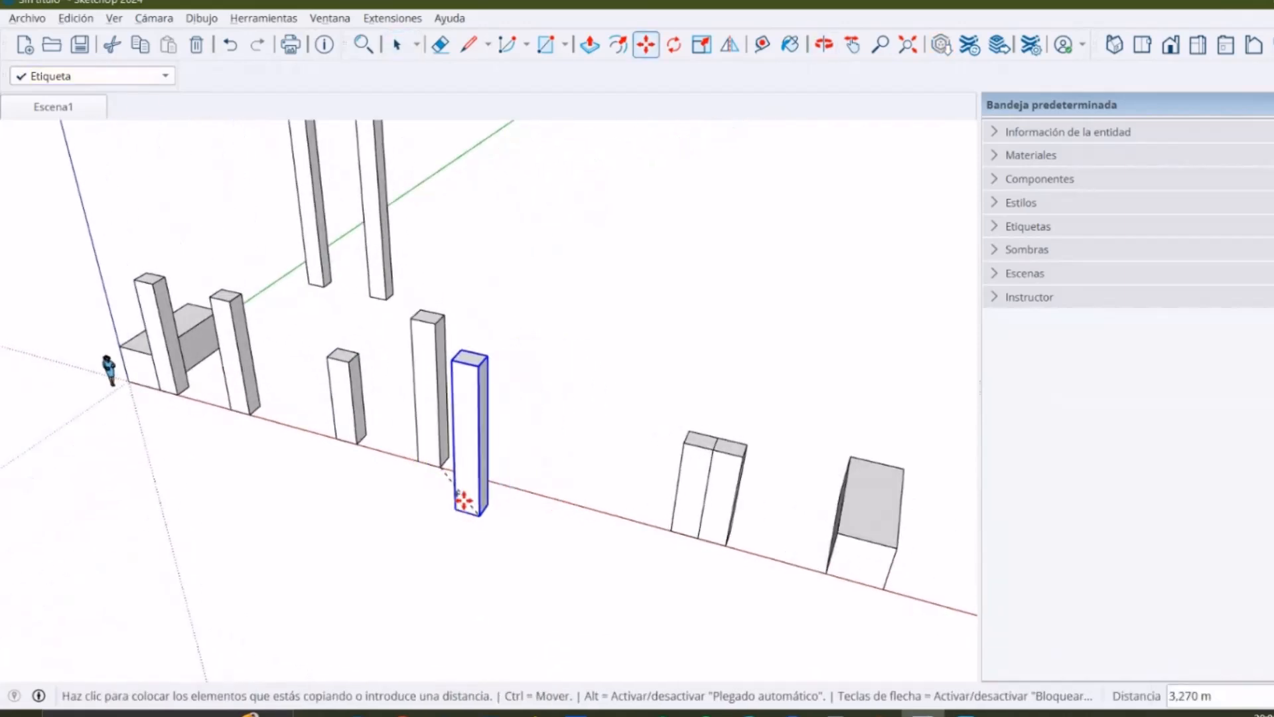
scroll(468, 510, "down", 3)
scroll(467, 478, "up", 4)
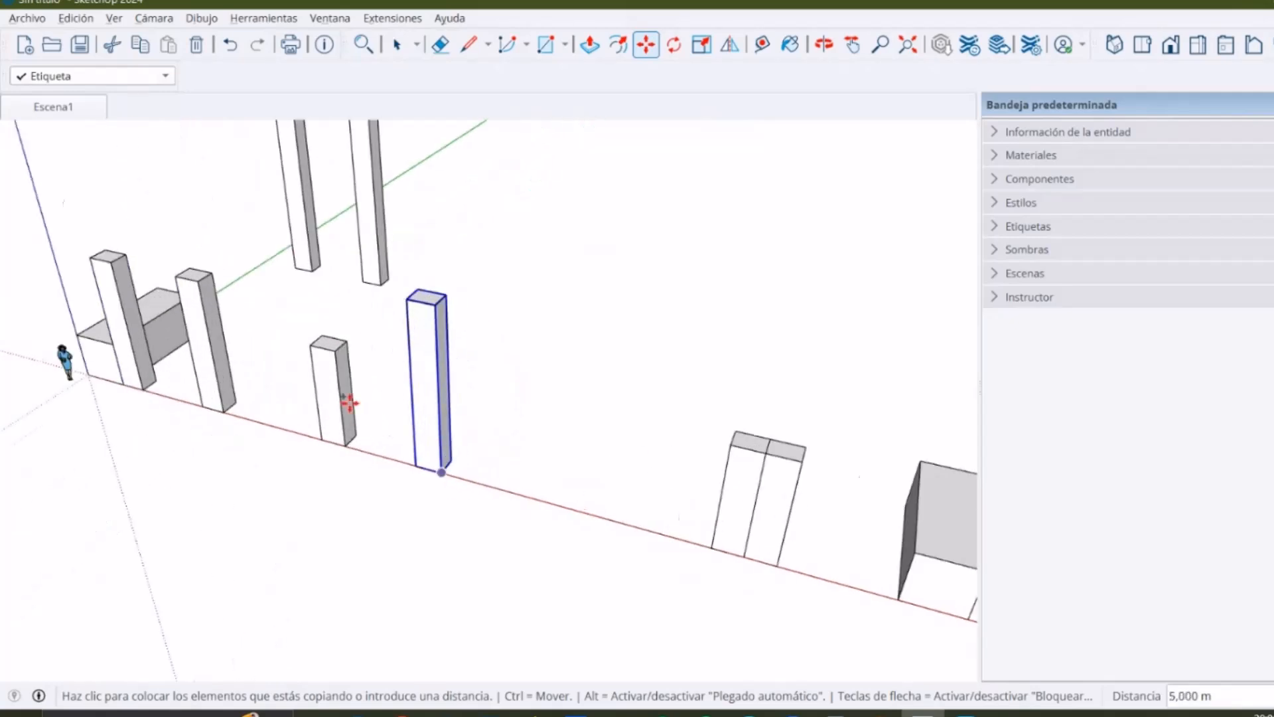
scroll(361, 414, "down", 3)
scroll(386, 426, "up", 2)
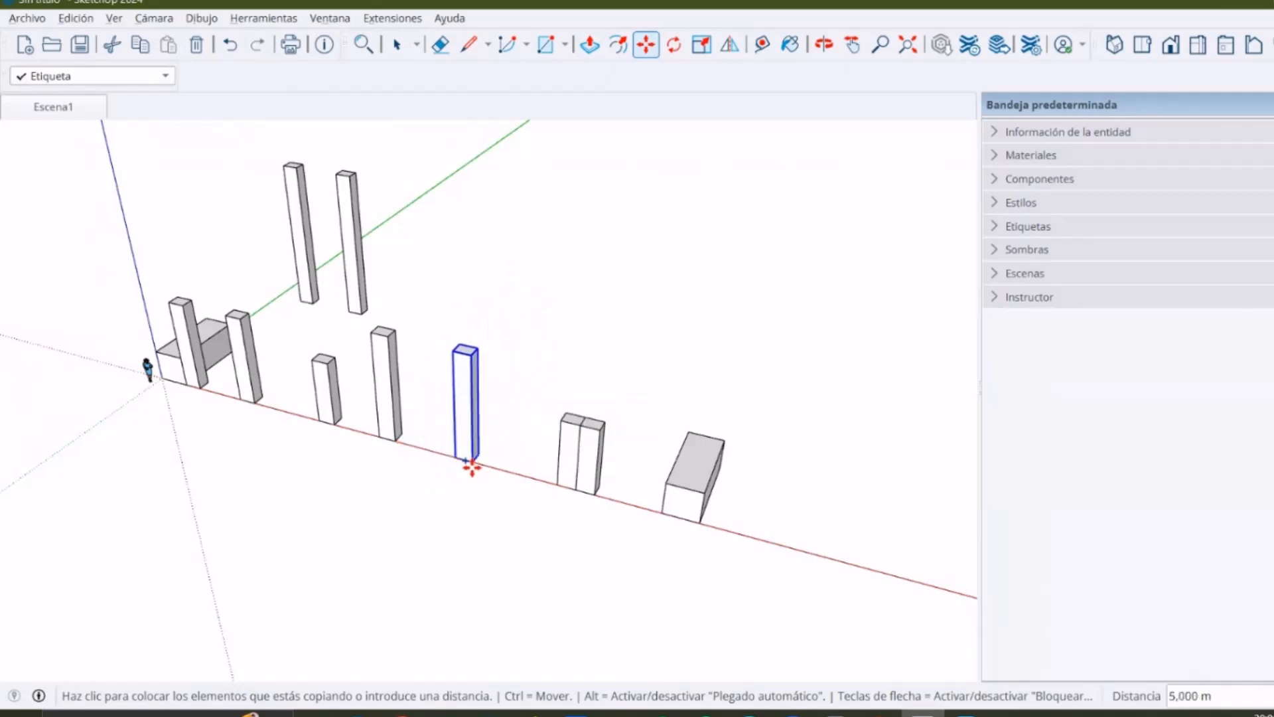
scroll(472, 465, "up", 2)
key("space")
Examine the whole arrangement of grouped columns, component columns and blocks from several angles
scroll(449, 462, "down", 3)
middle_click_drag(448, 462, 630, 382)
middle_click_drag(507, 421, 312, 430)
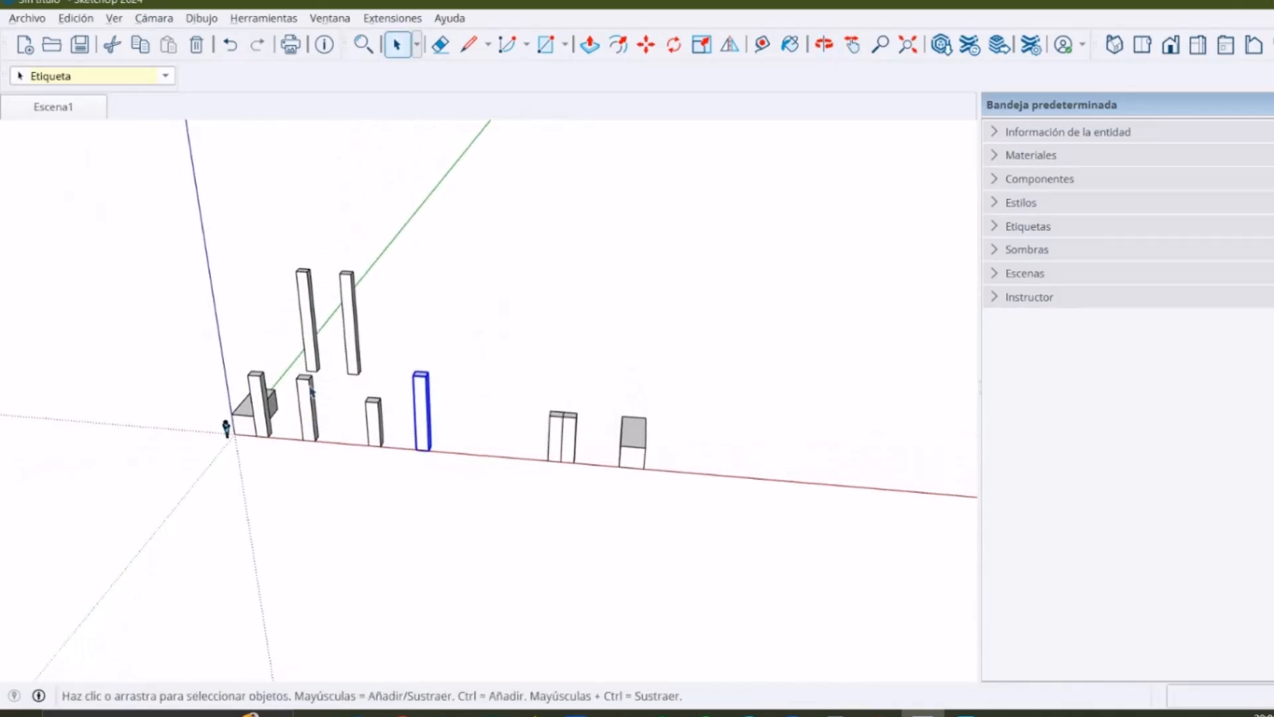
scroll(522, 428, "up", 1)
scroll(401, 420, "up", 2)
scroll(385, 419, "down", 3)
scroll(479, 480, "down", 1)
middle_click_drag(489, 478, 511, 501)
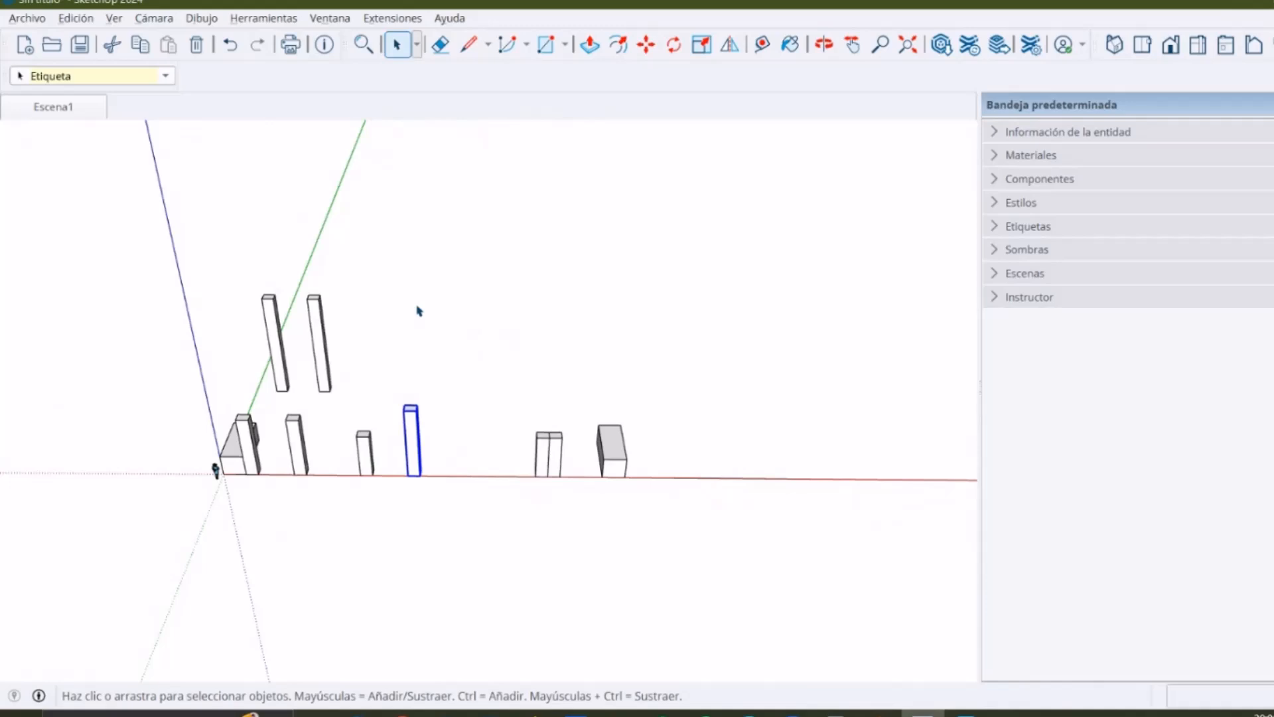
scroll(266, 458, "up", 3)
scroll(292, 471, "down", 3)
middle_click_drag(322, 489, 340, 436)
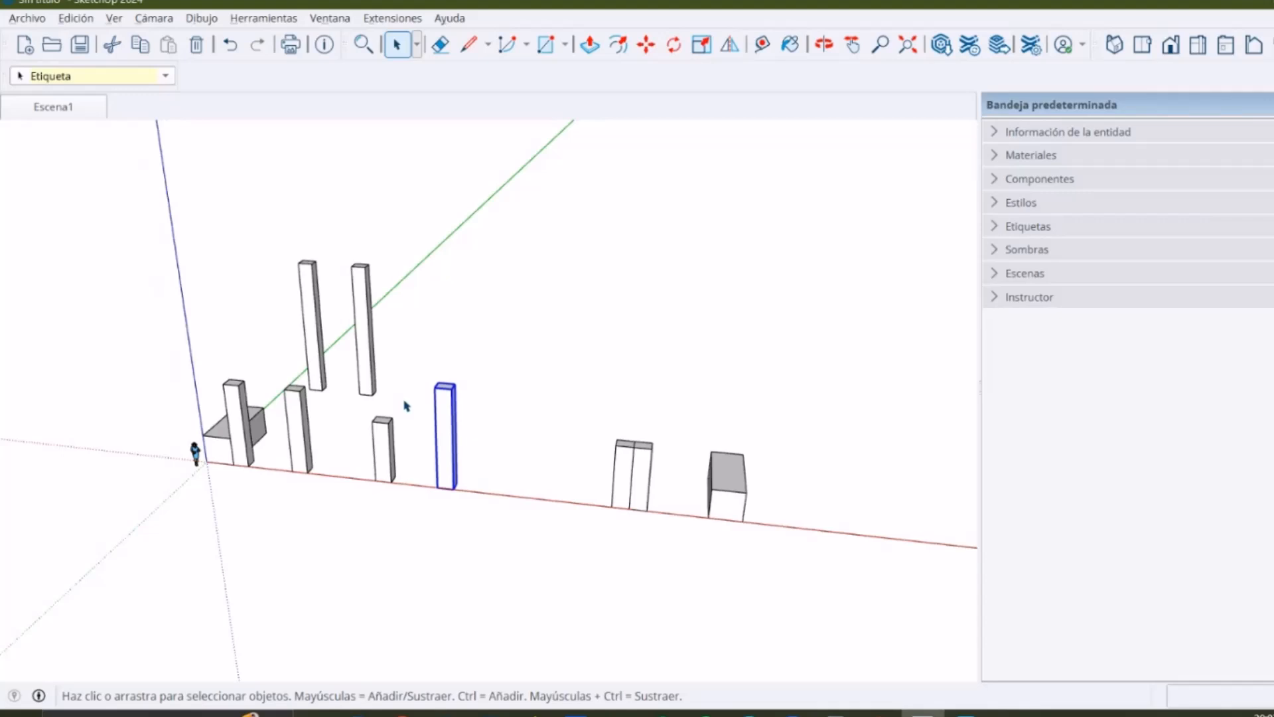
middle_click_drag(417, 391, 844, 538)
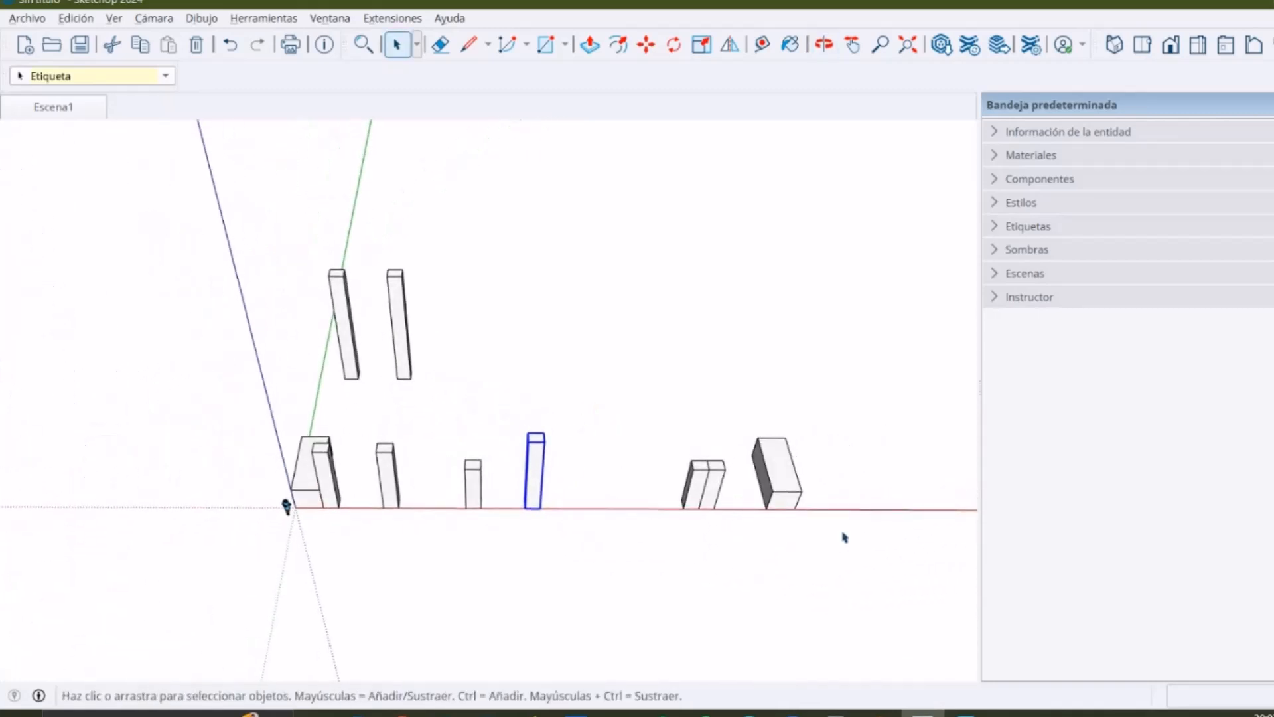
Delete the front row of columns and blocks together with the right-hand rear column
left_click_drag(307, 435, 307, 438)
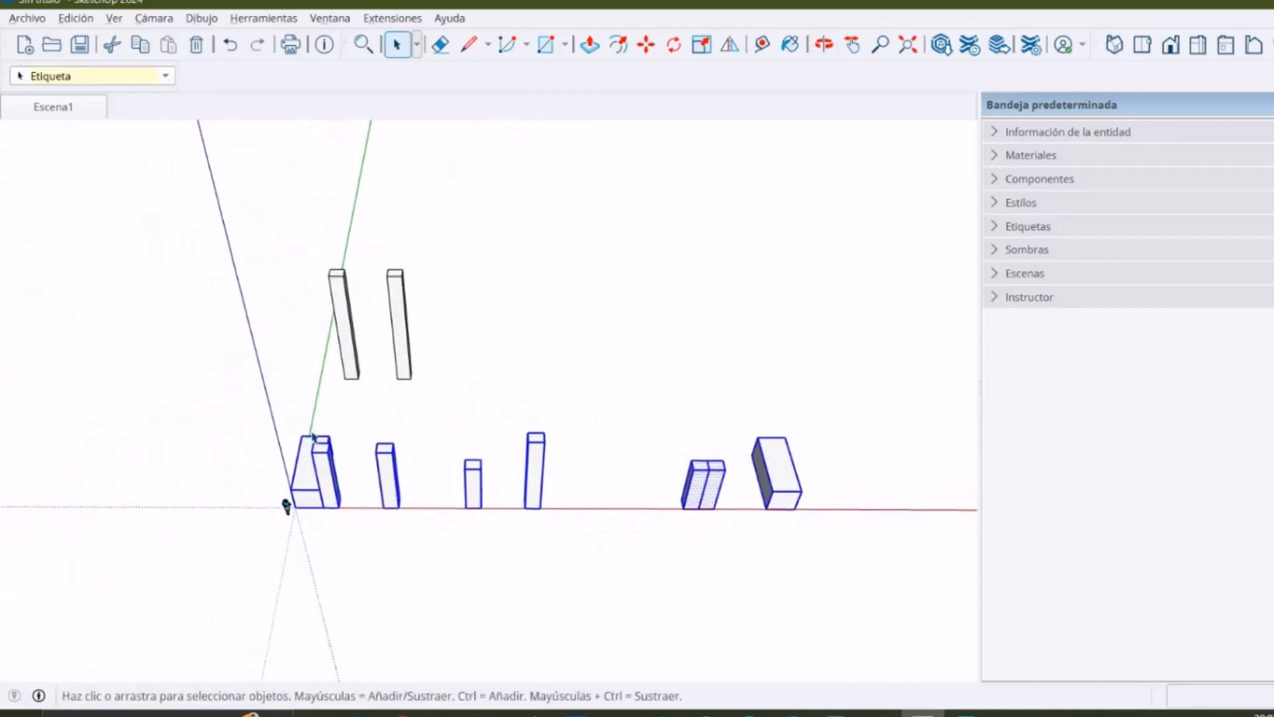
key("Delete")
left_click(353, 375)
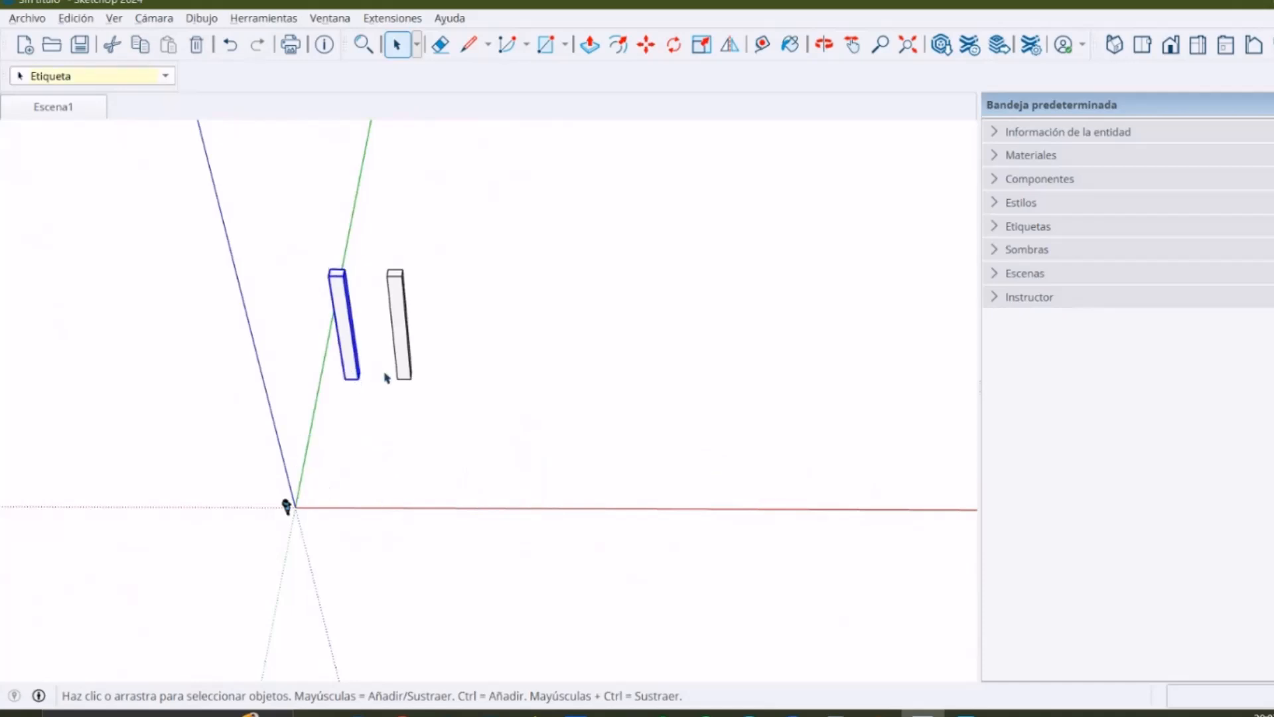
left_click(400, 370)
key("Delete")
Move the remaining column by its base corner to the axes origin
middle_click_drag(393, 380, 272, 334)
left_click(365, 365)
key("m")
left_click(364, 379)
scroll(233, 490, "up", 5)
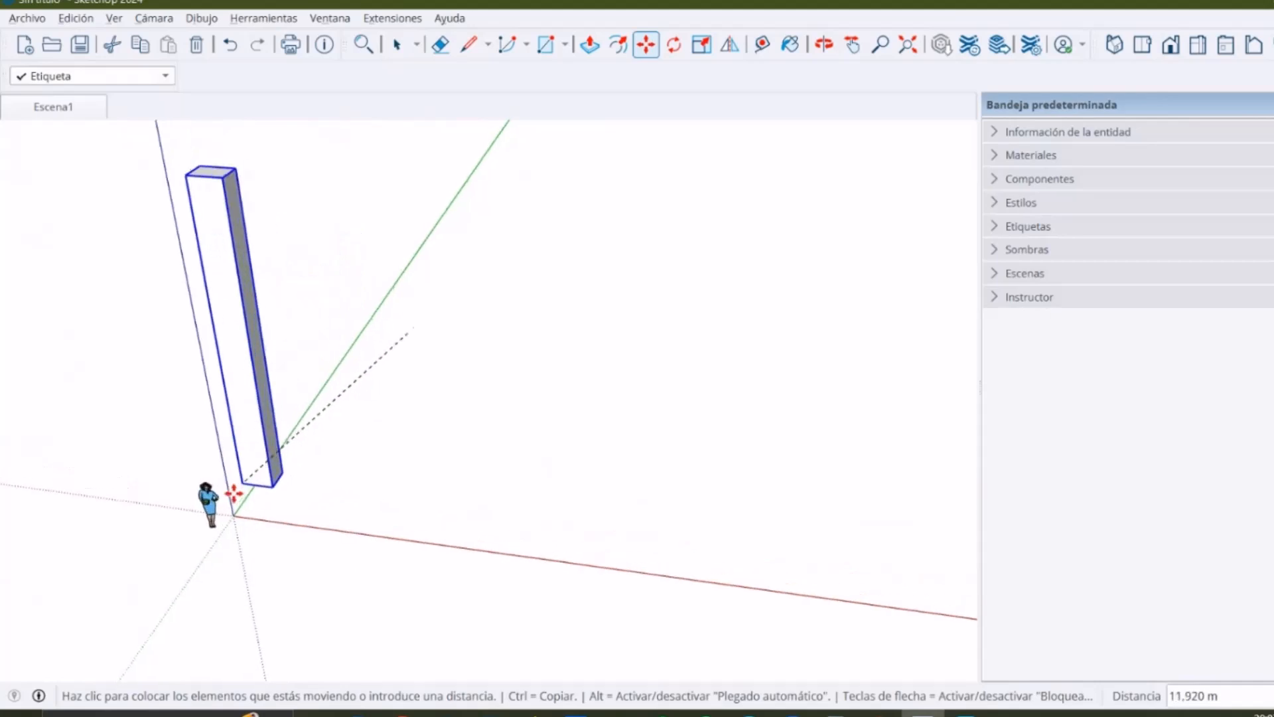
left_click(233, 527)
scroll(461, 592, "down", 4)
key("space")
Delete the remaining column at the origin
middle_click_drag(421, 560, 373, 443)
scroll(362, 531, "down", 4)
scroll(362, 478, "up", 5)
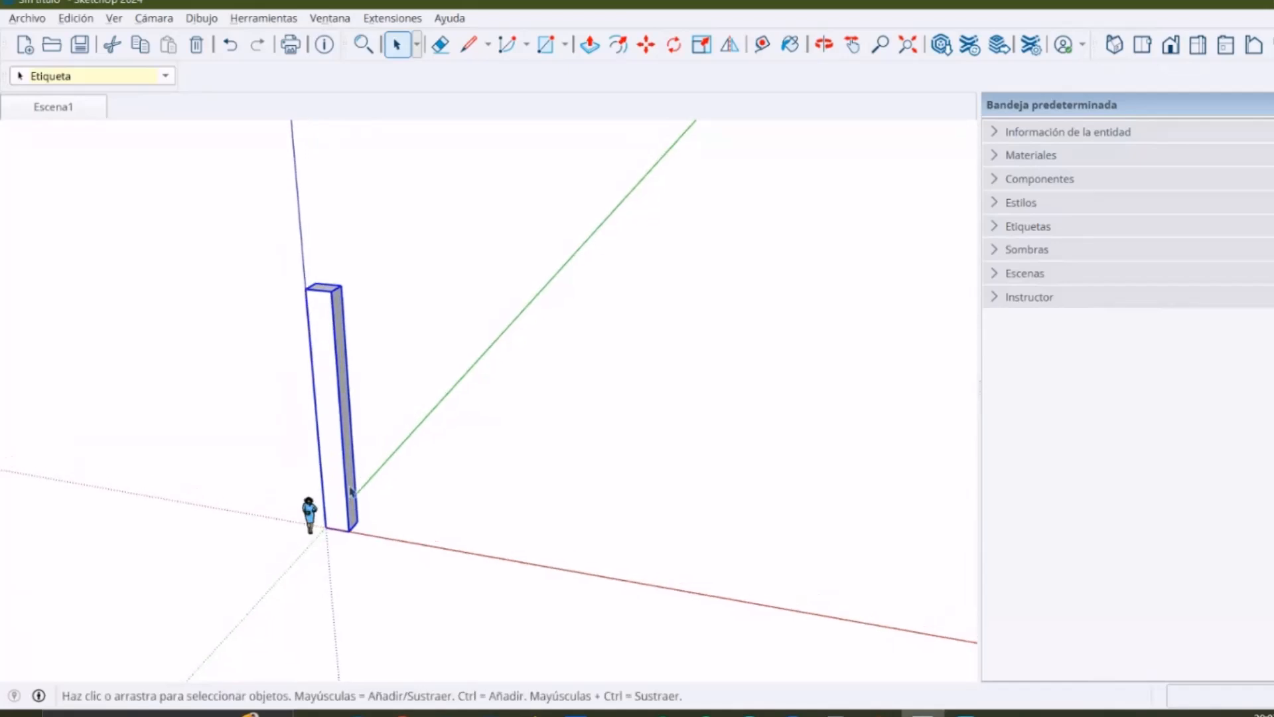
middle_click_drag(356, 538, 319, 402)
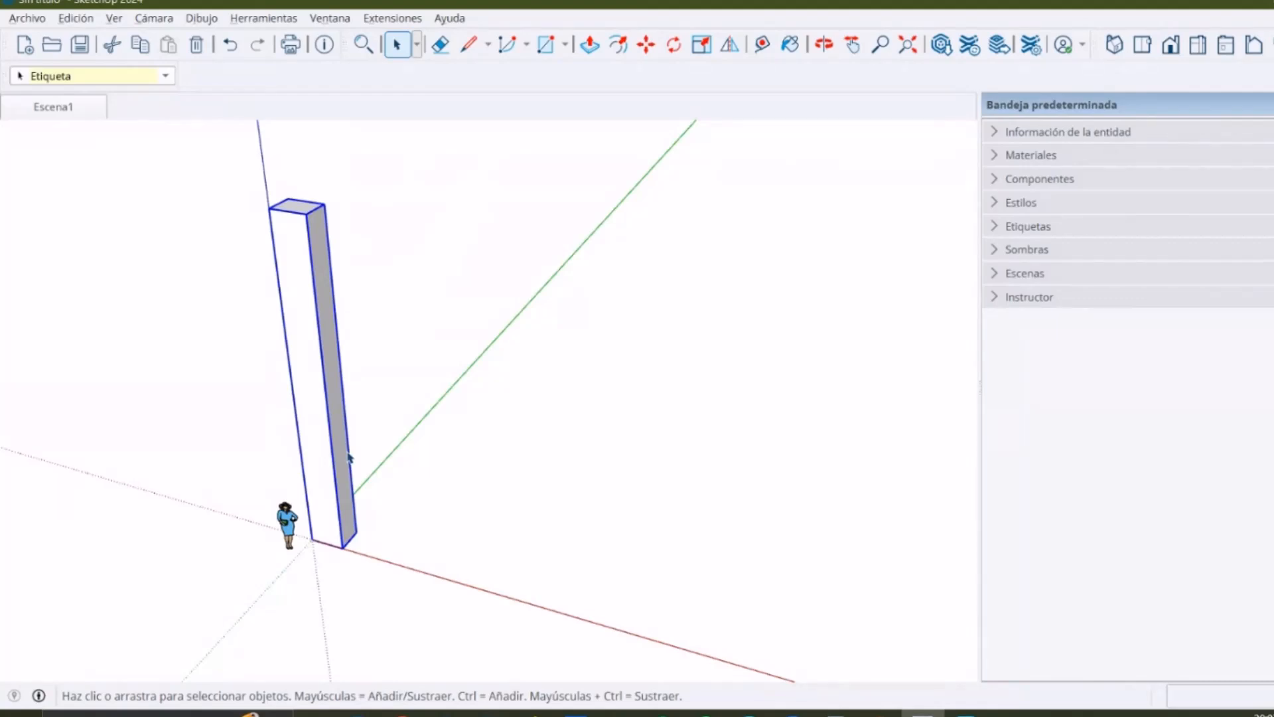
scroll(342, 530, "up", 3)
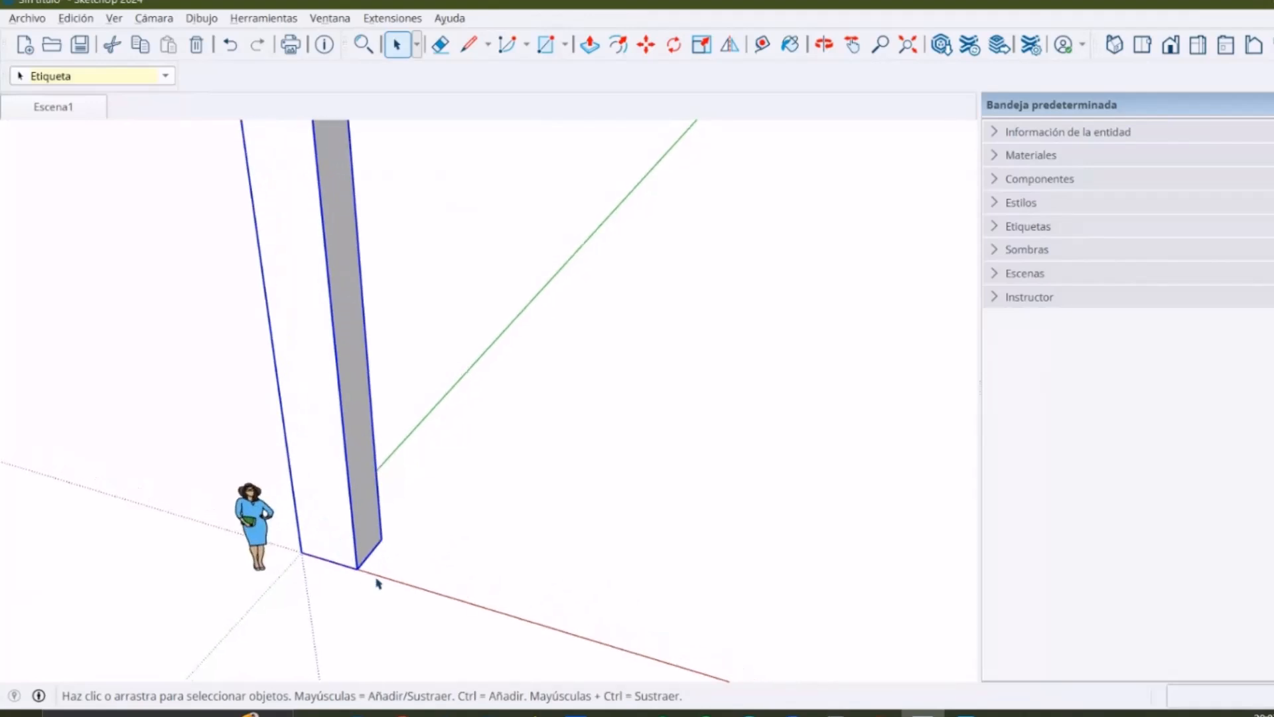
scroll(375, 580, "down", 3)
scroll(378, 578, "up", 3)
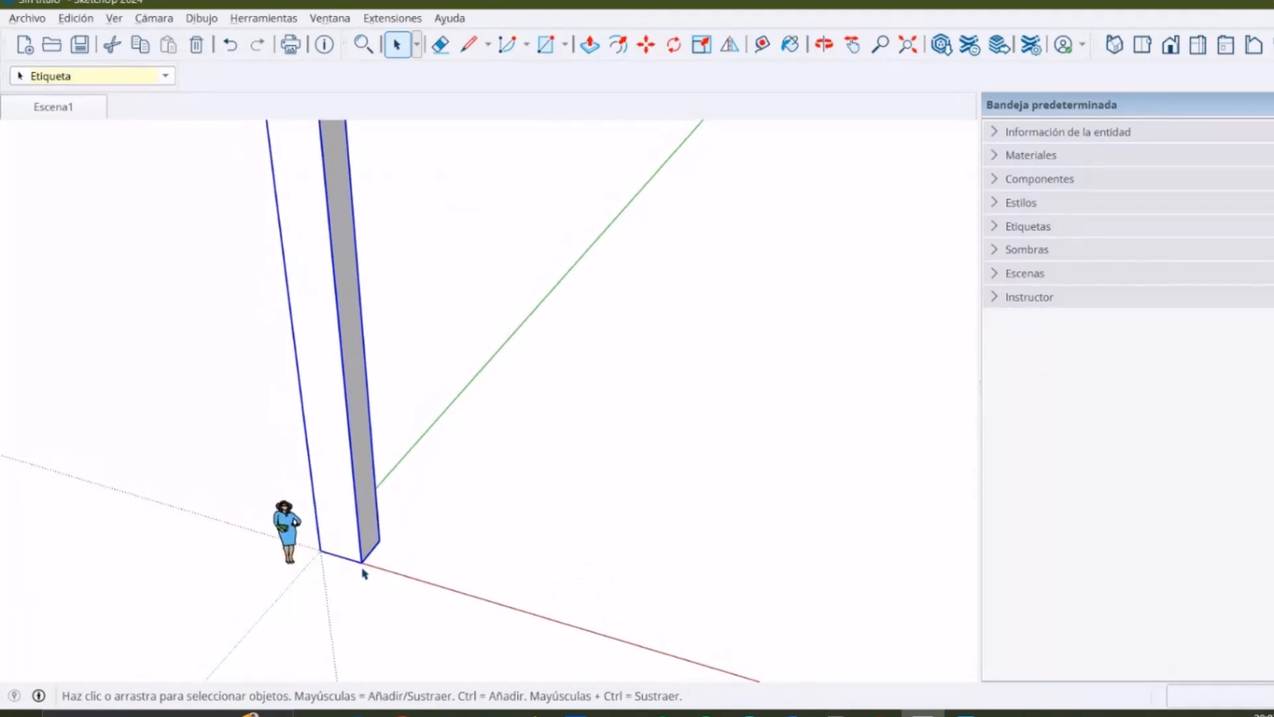
scroll(364, 572, "up", 1)
key("Delete")
scroll(332, 577, "up", 5)
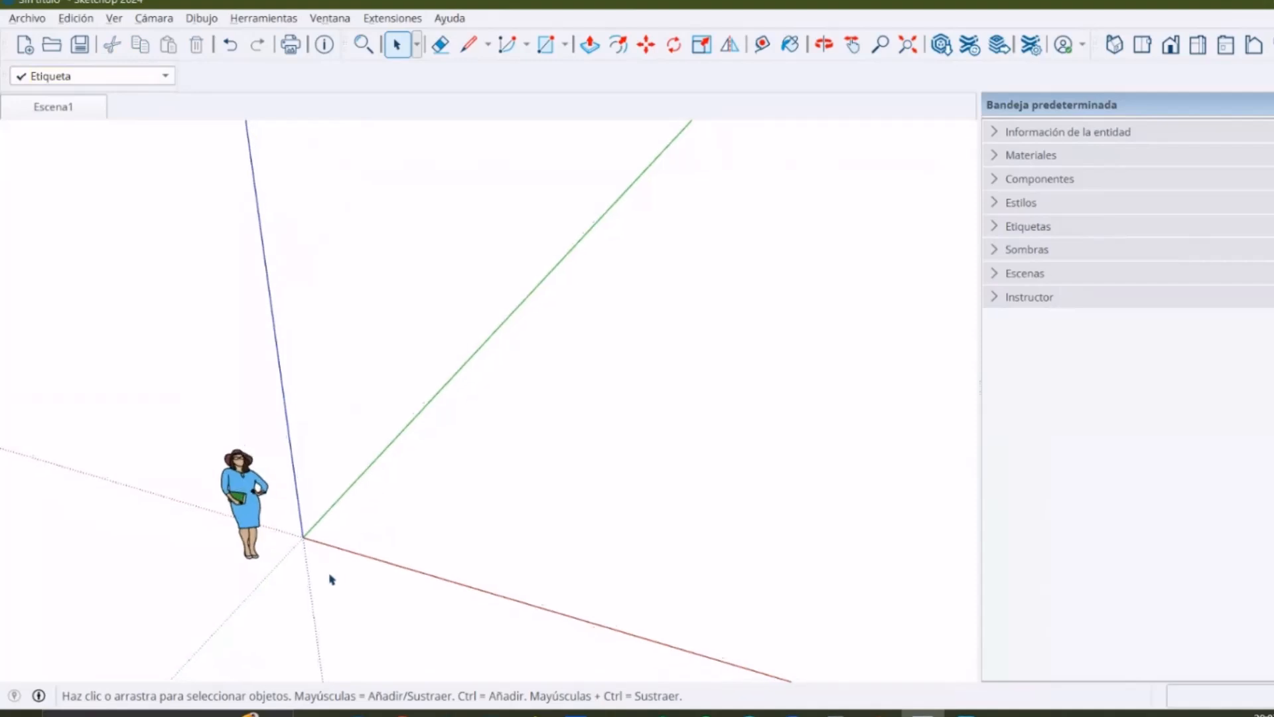
Draw a rectangle on the ground starting at the origin and extrude it upward into a low block
key("r")
left_click(285, 521)
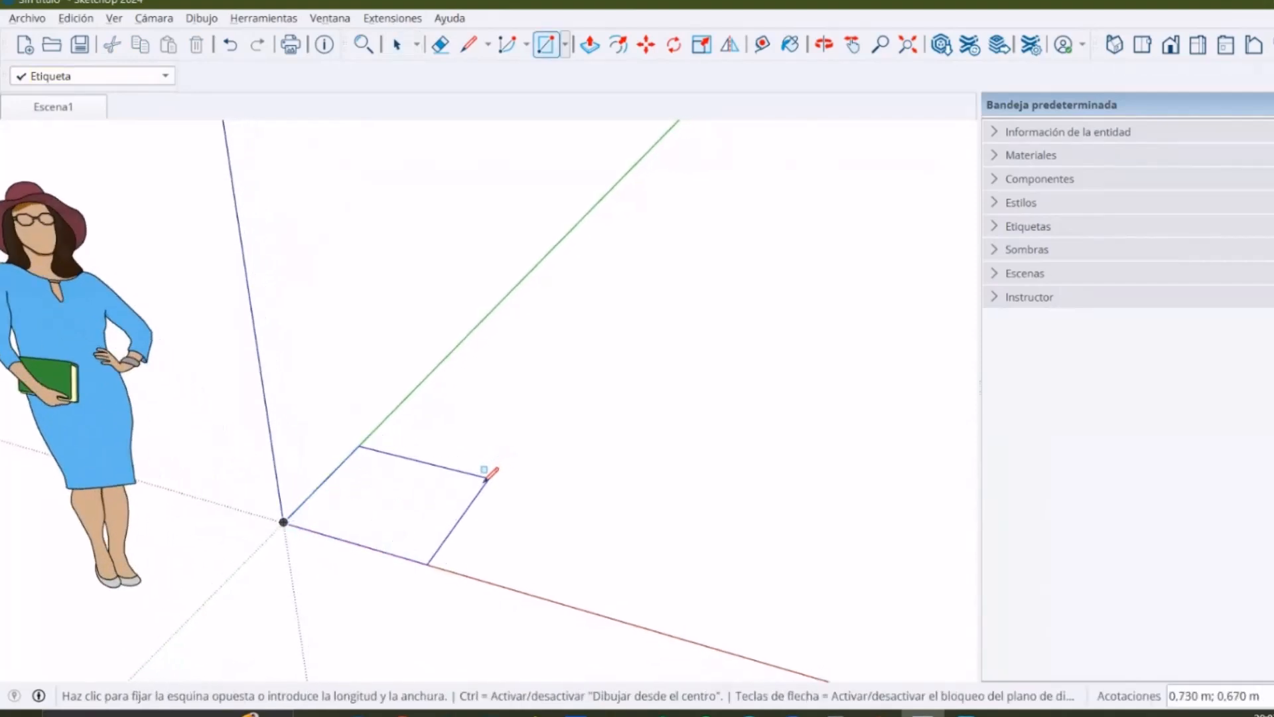
left_click(458, 479)
key("p")
left_click(424, 504)
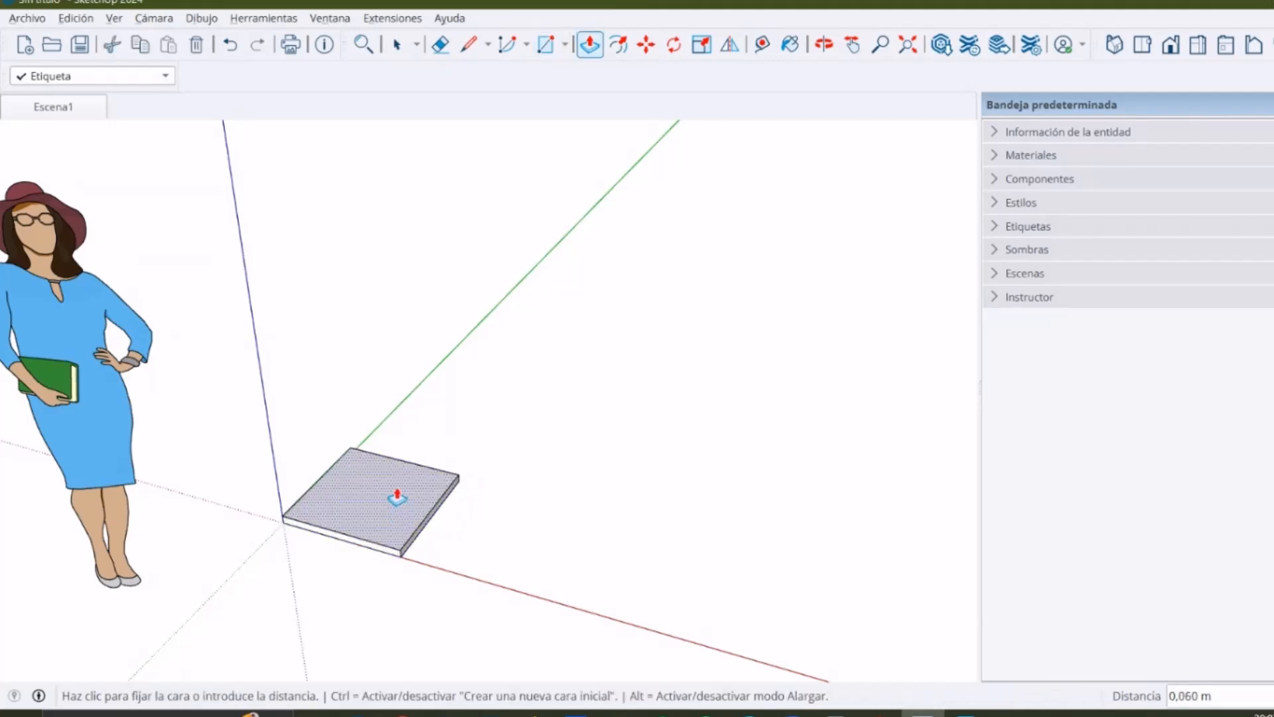
left_click(390, 443)
key("space")
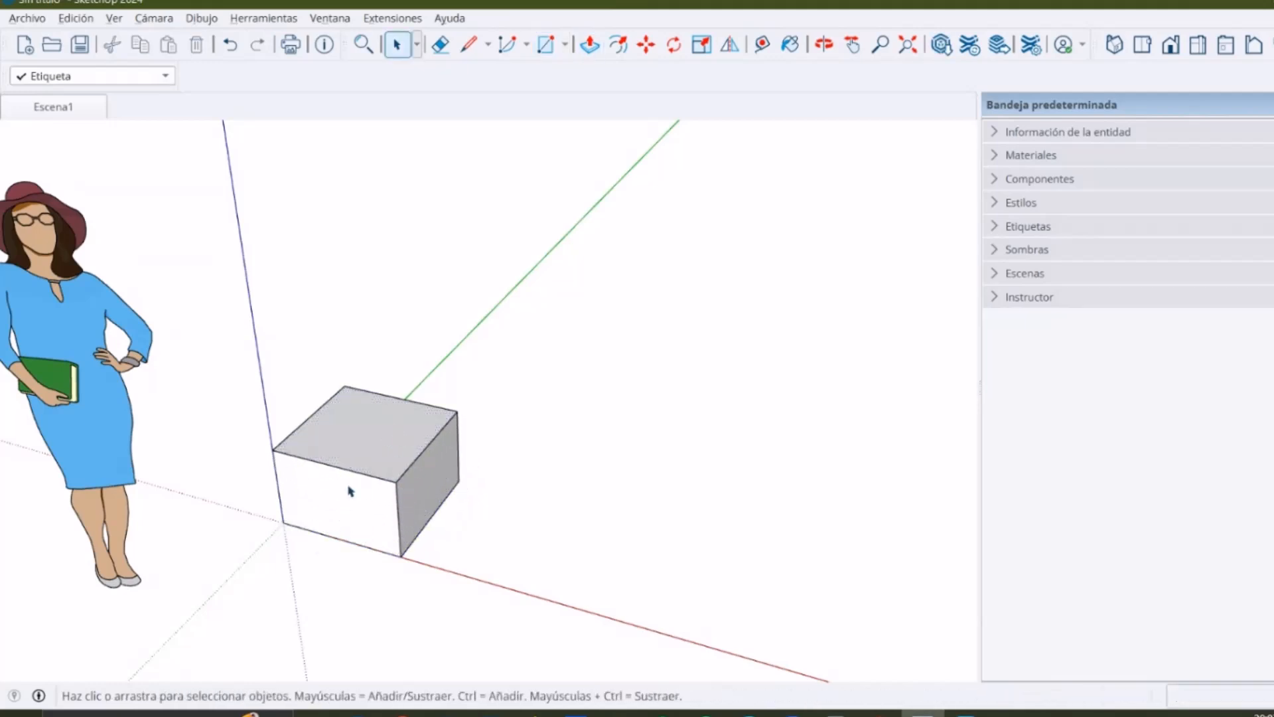
Select the whole low block with all its faces and edges and make it a group
scroll(375, 471, "down", 3)
mouse_move(369, 443)
middle_mouse_down()
mouse_move(365, 433)
mouse_move(372, 443)
middle_mouse_up()
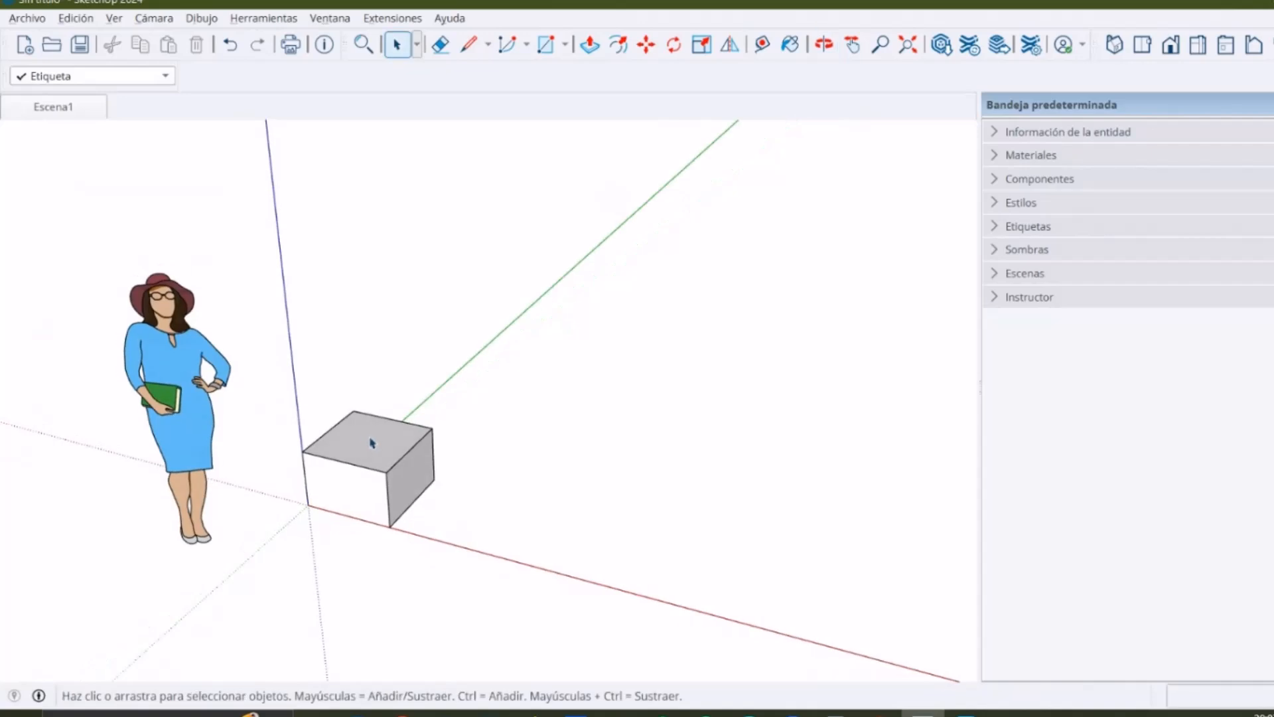
triple_click(384, 444)
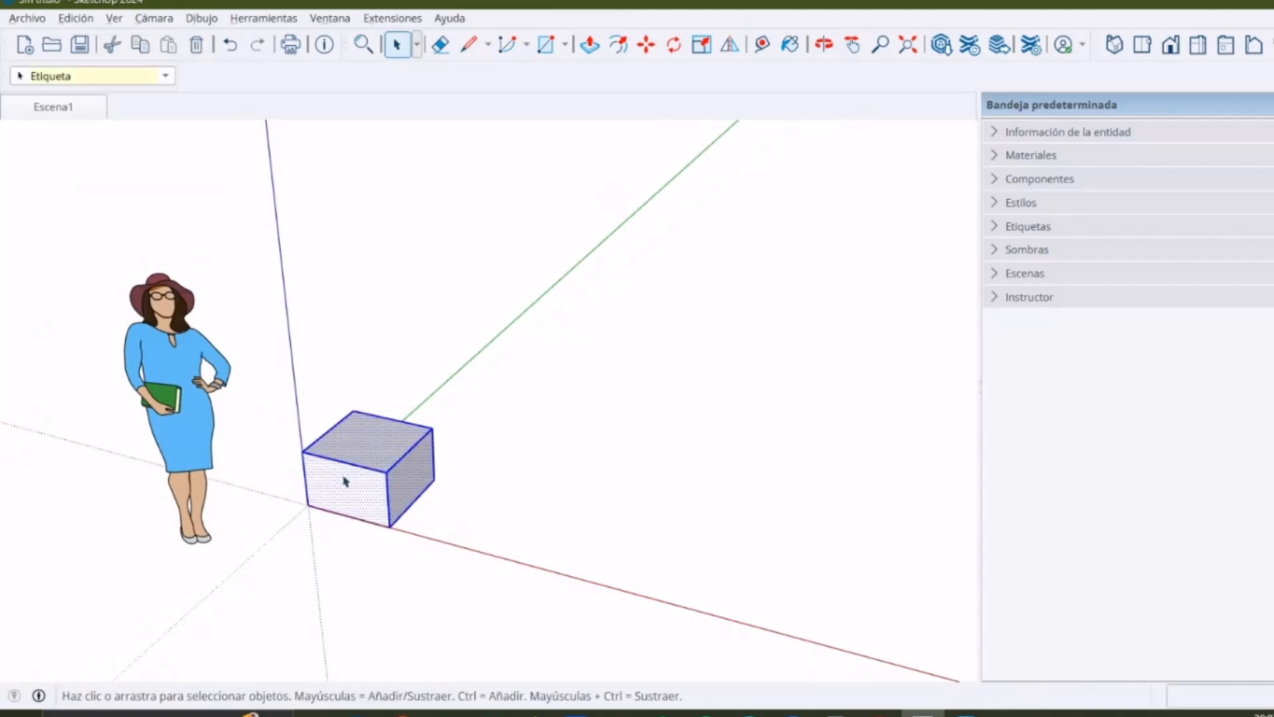
key("ctrl+g")
scroll(371, 467, "up", 1)
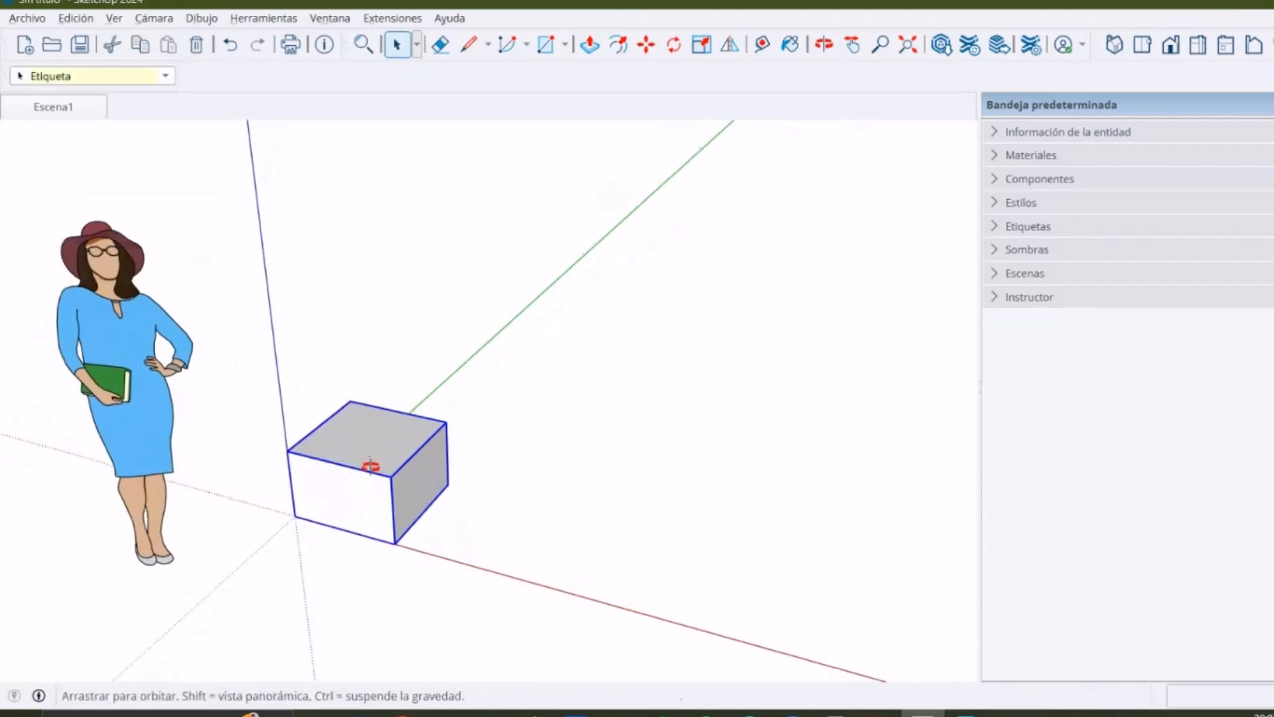
Draw a square of about 0.3 m per side on the block's top face
middle_click_drag(369, 433, 372, 447)
scroll(370, 441, "up", 3)
scroll(369, 440, "down", 2)
key("r")
scroll(351, 406, "up", 1)
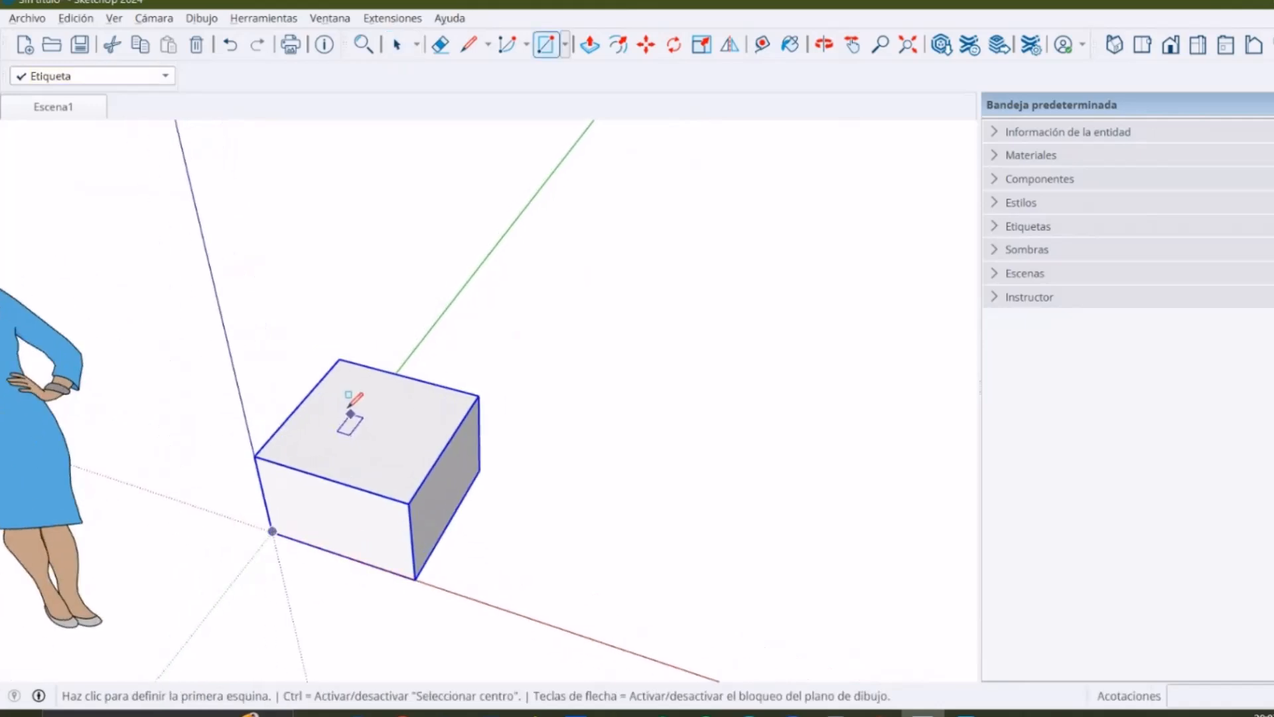
left_click(343, 399)
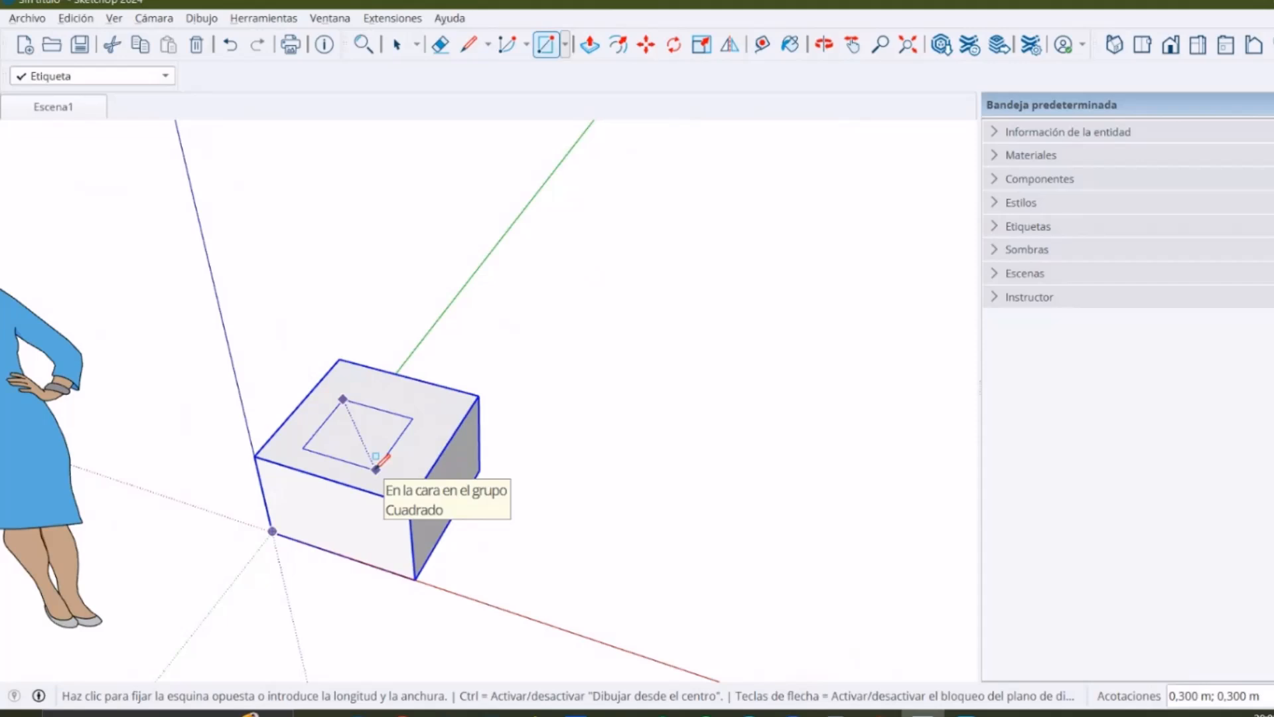
left_click(376, 469)
Extrude the square on the block upward into a tall column and group the column separately
key("p")
left_click(372, 435)
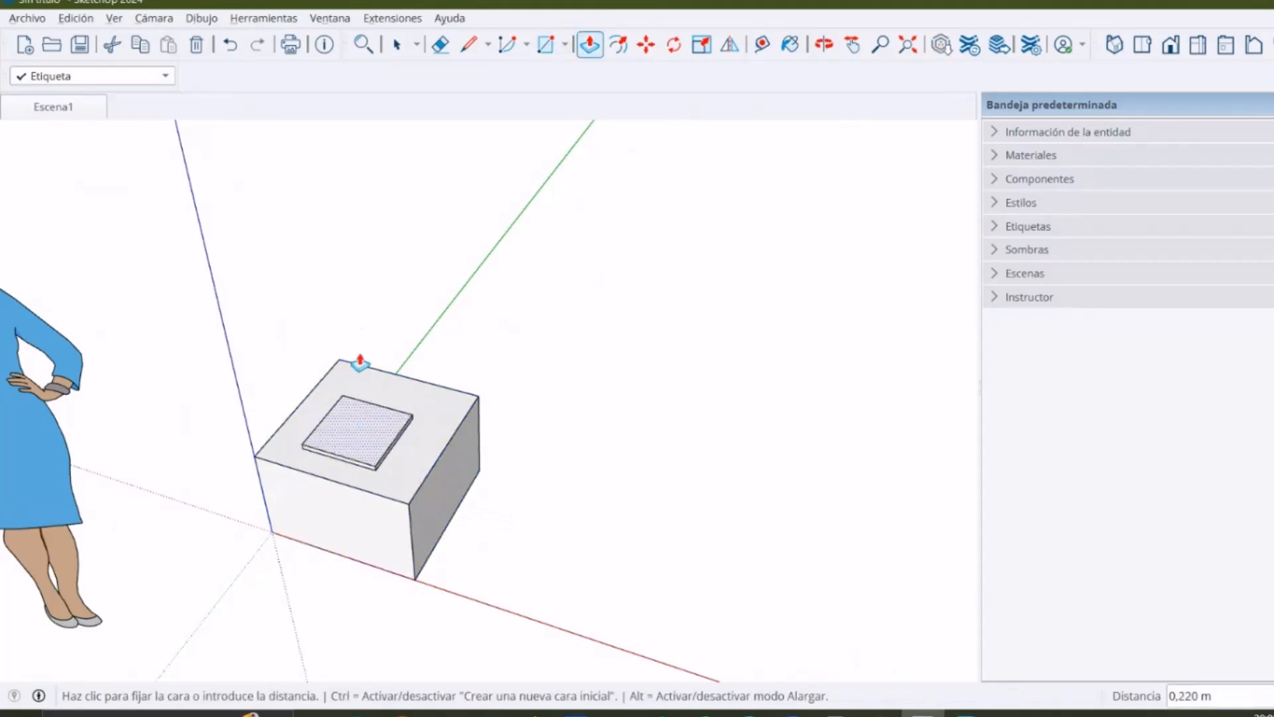
scroll(364, 300, "down", 3)
middle_click_drag(365, 300, 378, 250)
left_click(394, 234)
key("space")
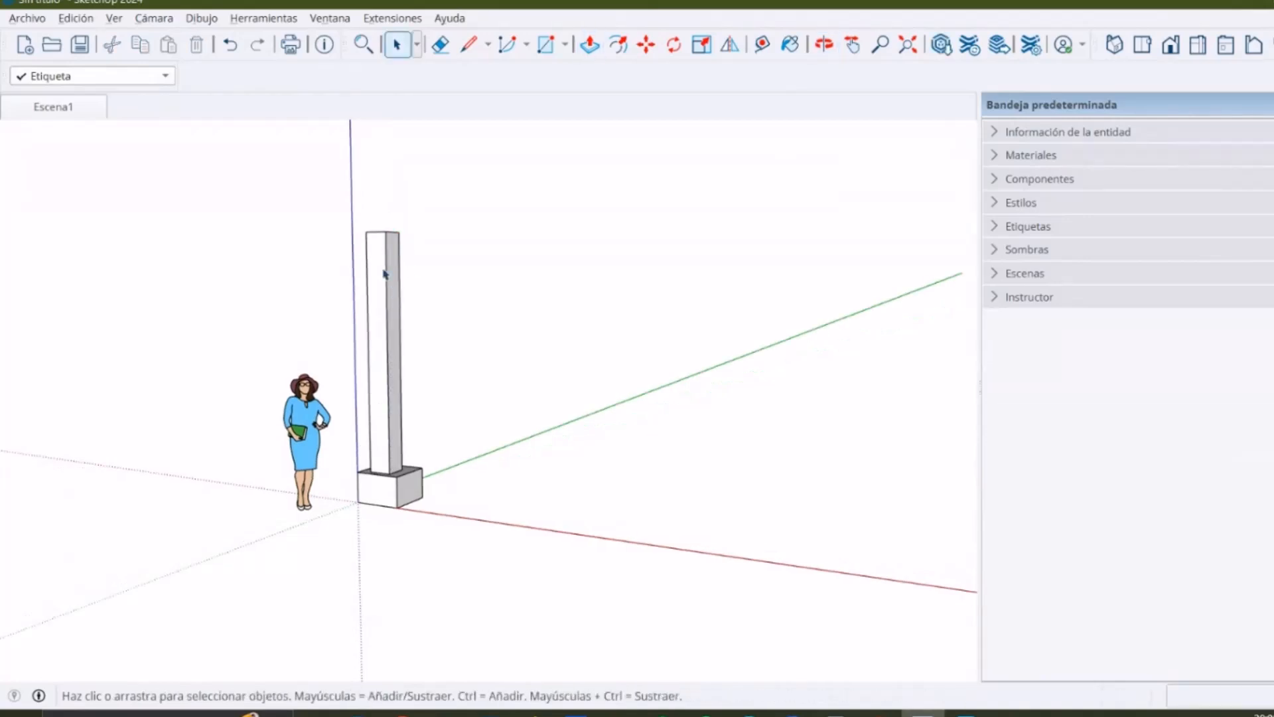
left_click(384, 273)
key("ctrl+g")
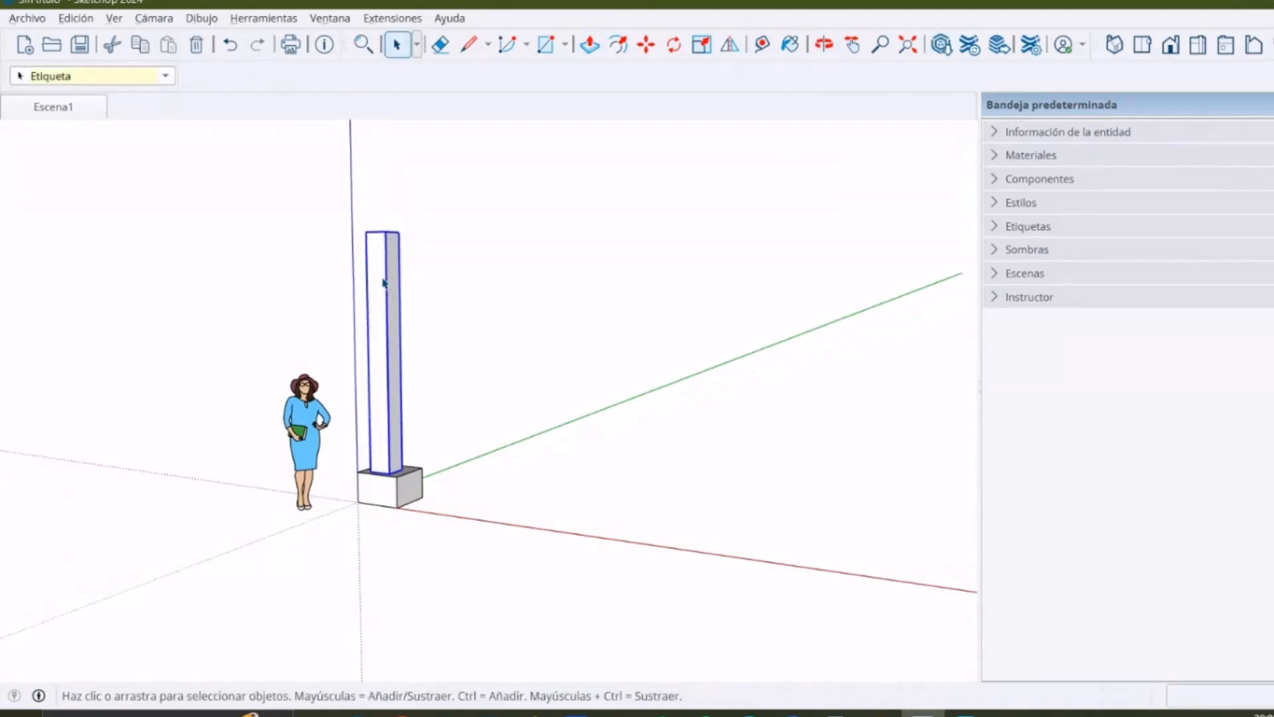
Select the block and column groups together and create one component from them with the default settings
middle_click_drag(421, 428, 362, 509)
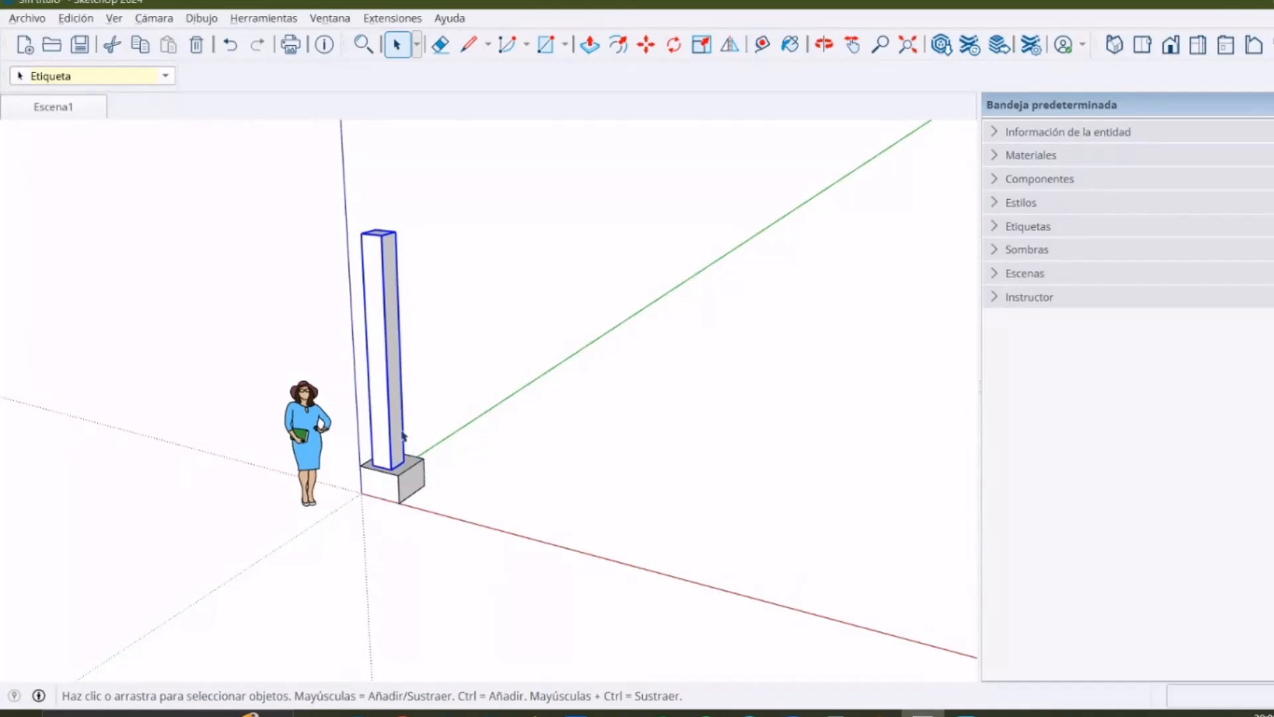
left_click(409, 490)
left_click(396, 448)
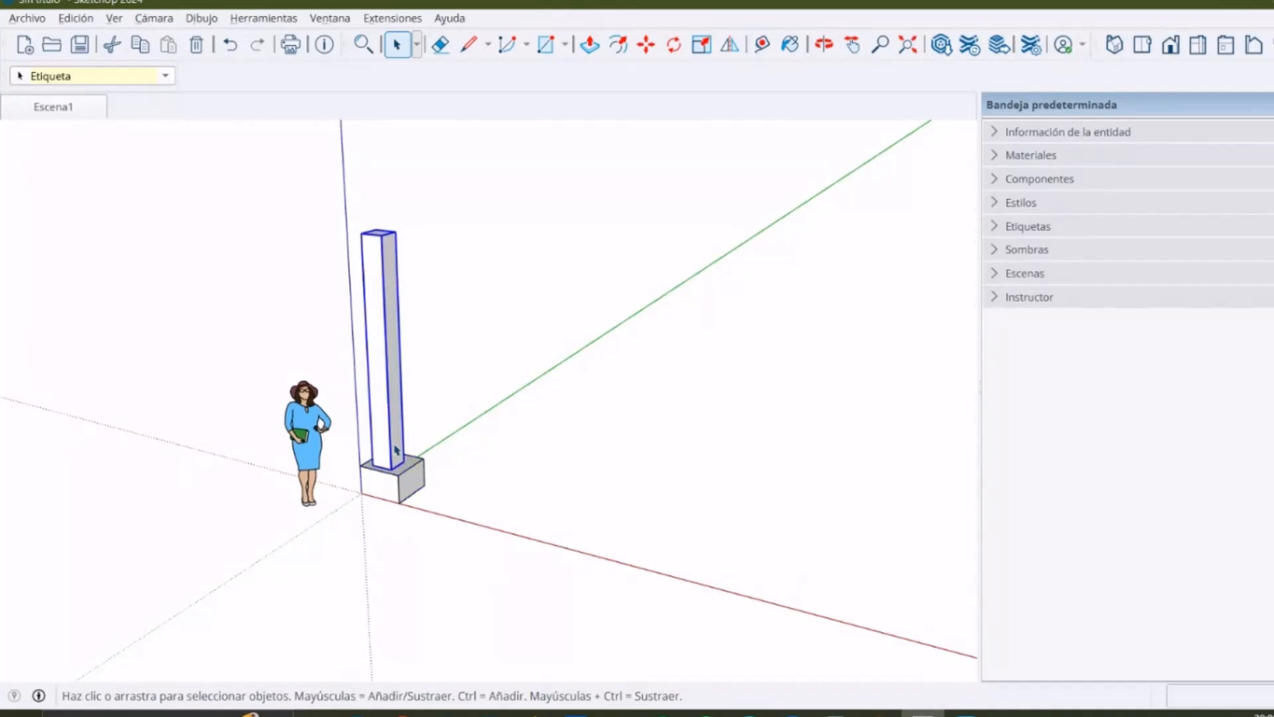
left_click(408, 487)
left_click(396, 422)
left_click_drag(335, 185, 335, 185)
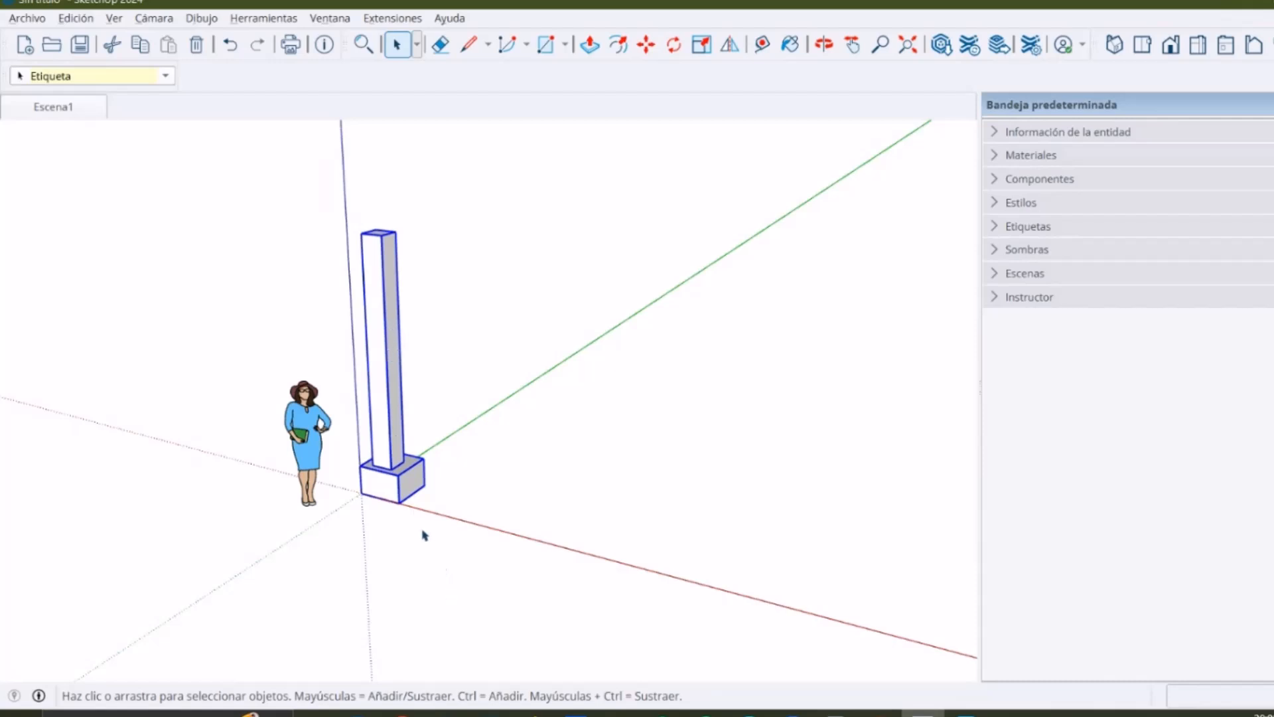
left_click(406, 488)
left_click(392, 434)
left_click_drag(363, 397, 364, 399)
key("g")
left_click(641, 611)
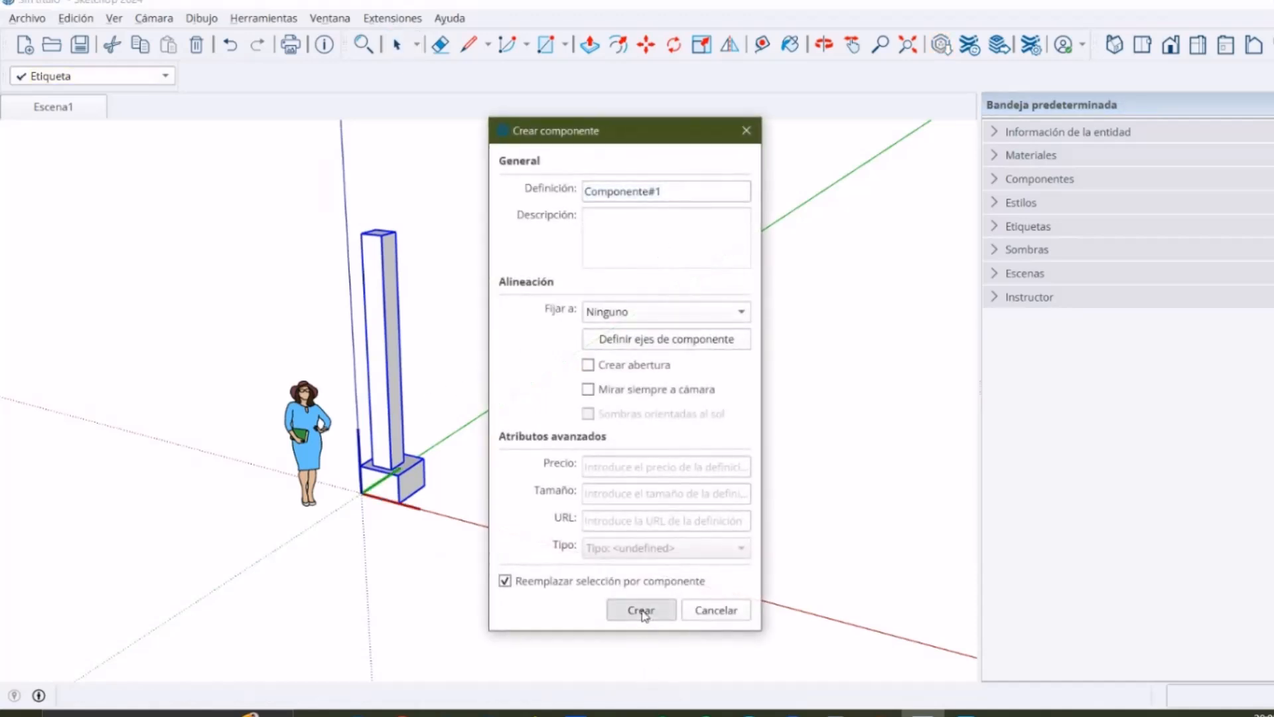
Copy the component along the red axis as an array of three copies spaced 2 m apart
scroll(457, 510, "down", 1)
middle_click_drag(458, 510, 446, 525)
key("m")
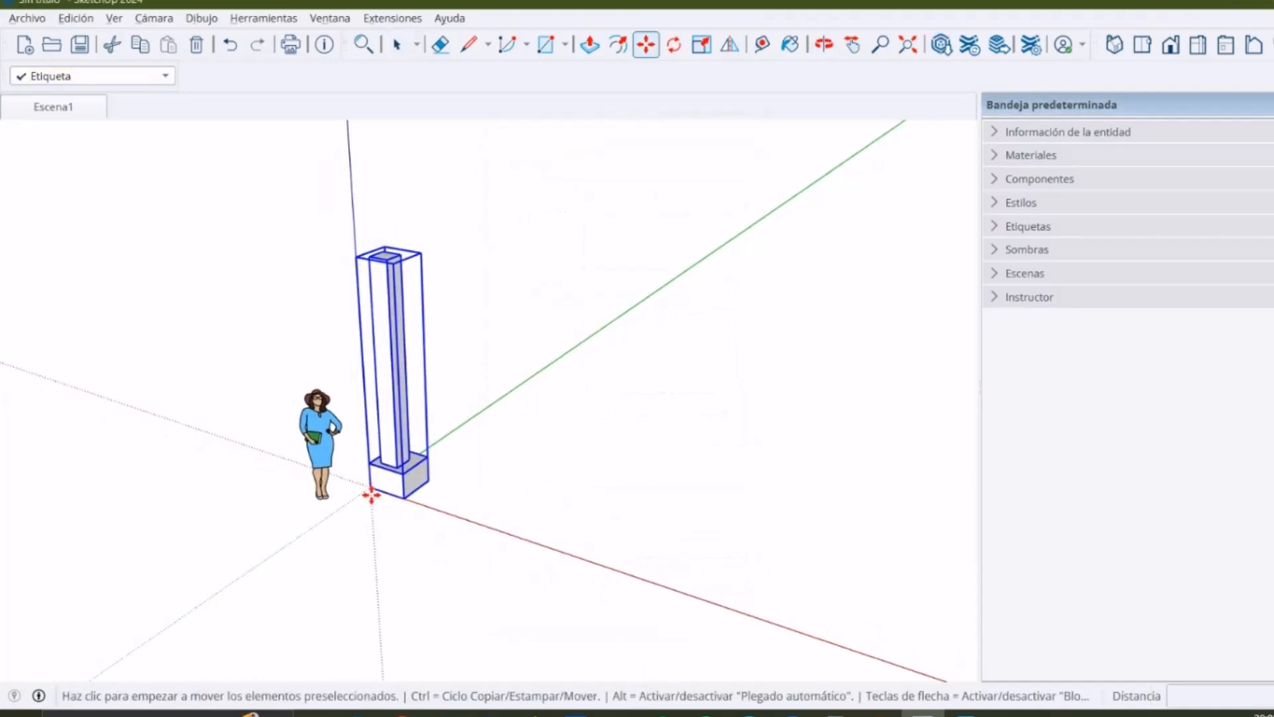
left_click(370, 489)
key("ctrl")
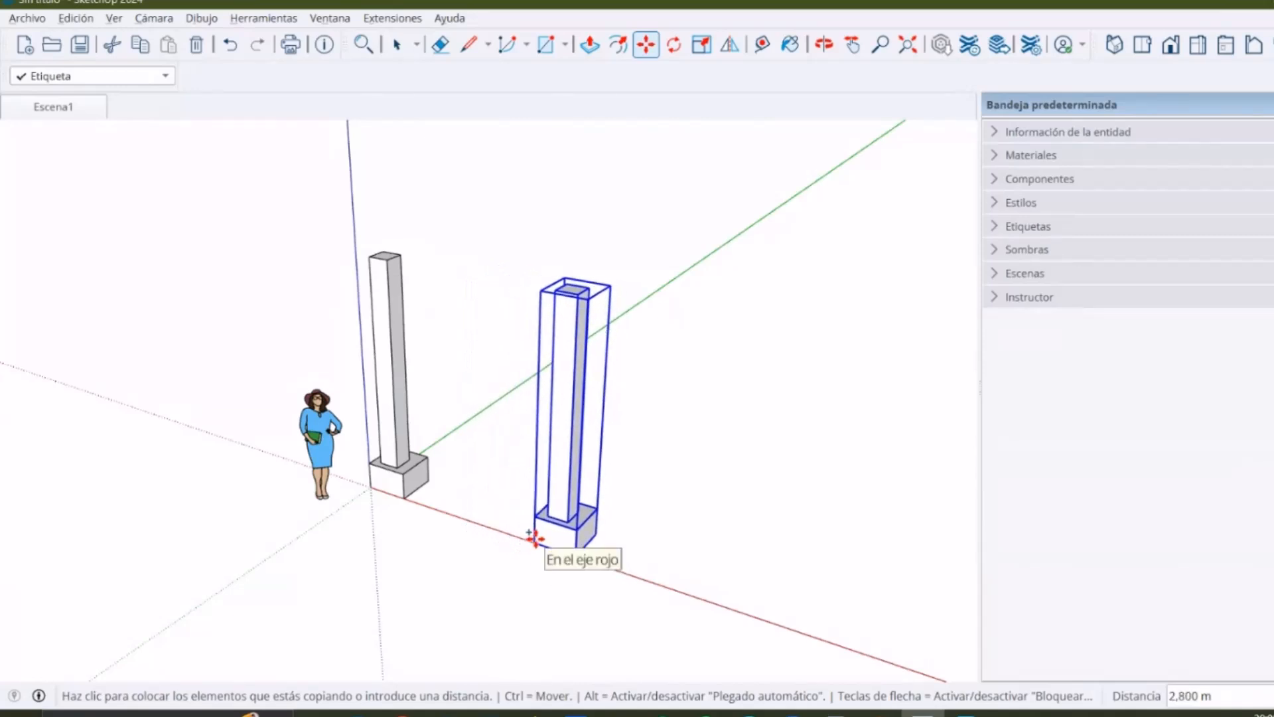
type("2*")
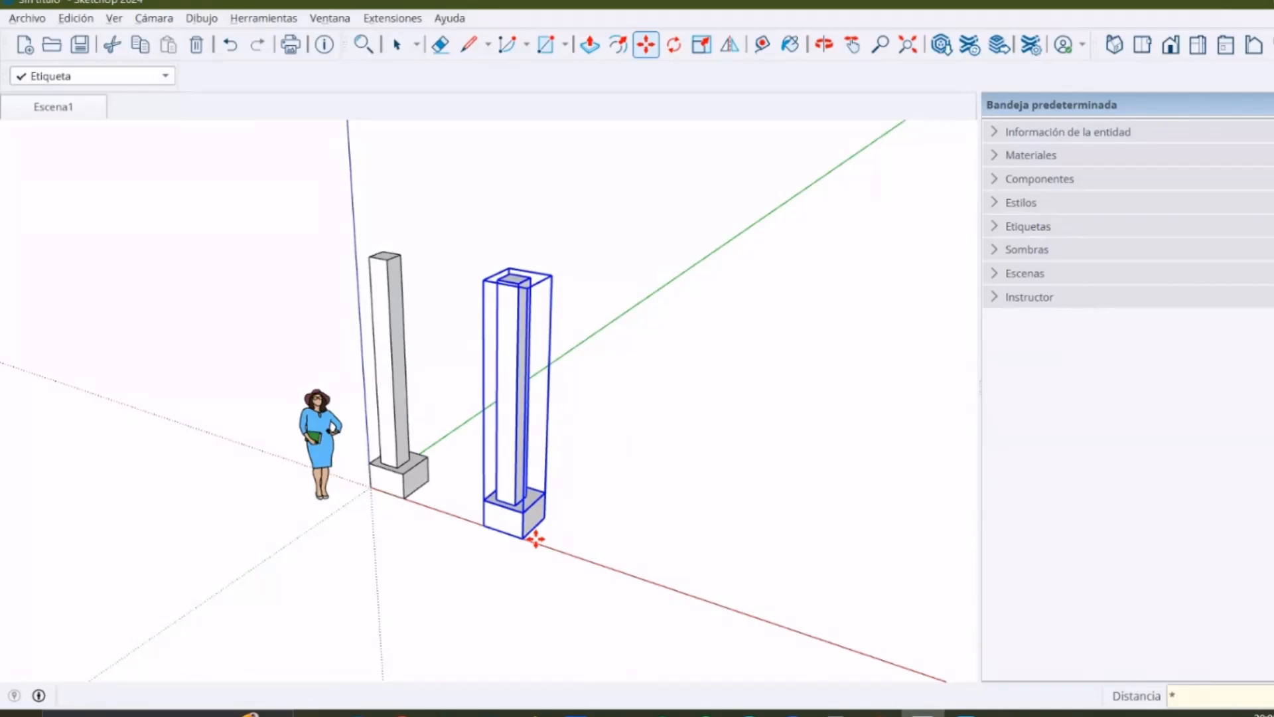
type("3")
key("Return")
key("space")
Select the two component copies farthest from the origin and make them unique
middle_click_drag(834, 447, 665, 400)
scroll(694, 420, "up", 1)
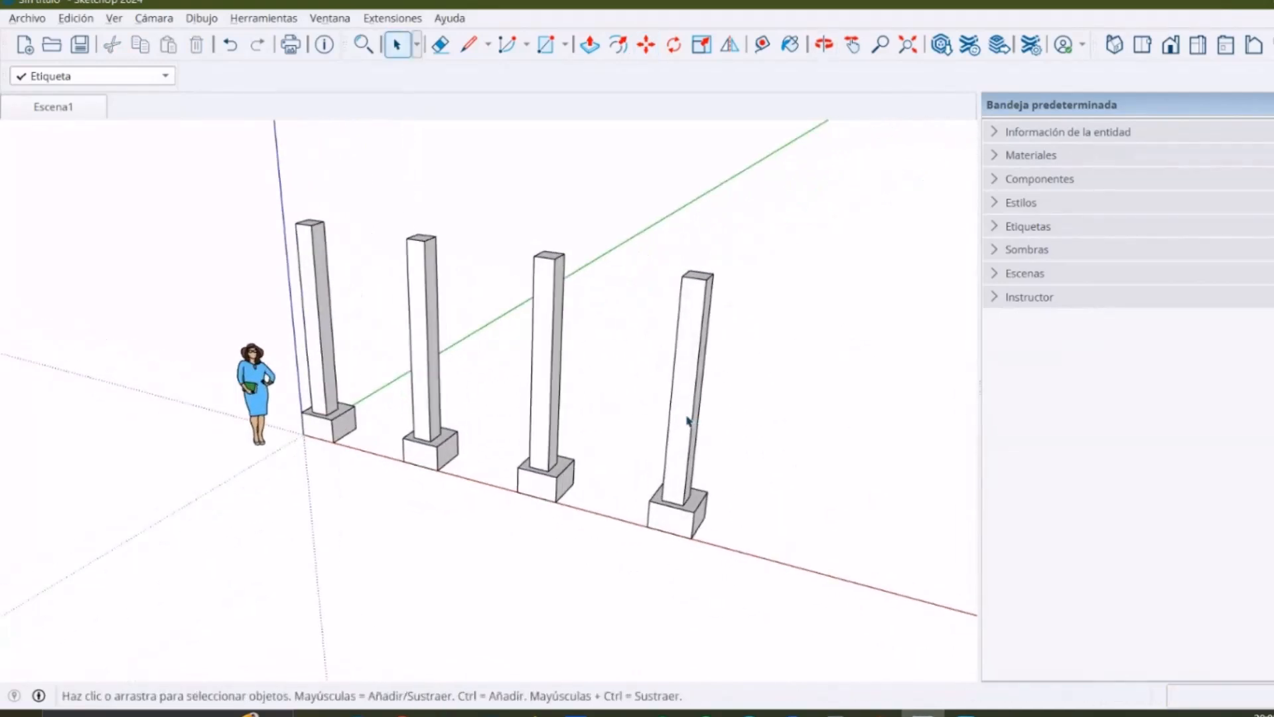
scroll(684, 447, "down", 1)
left_click(664, 438)
left_click(557, 445, "ctrl")
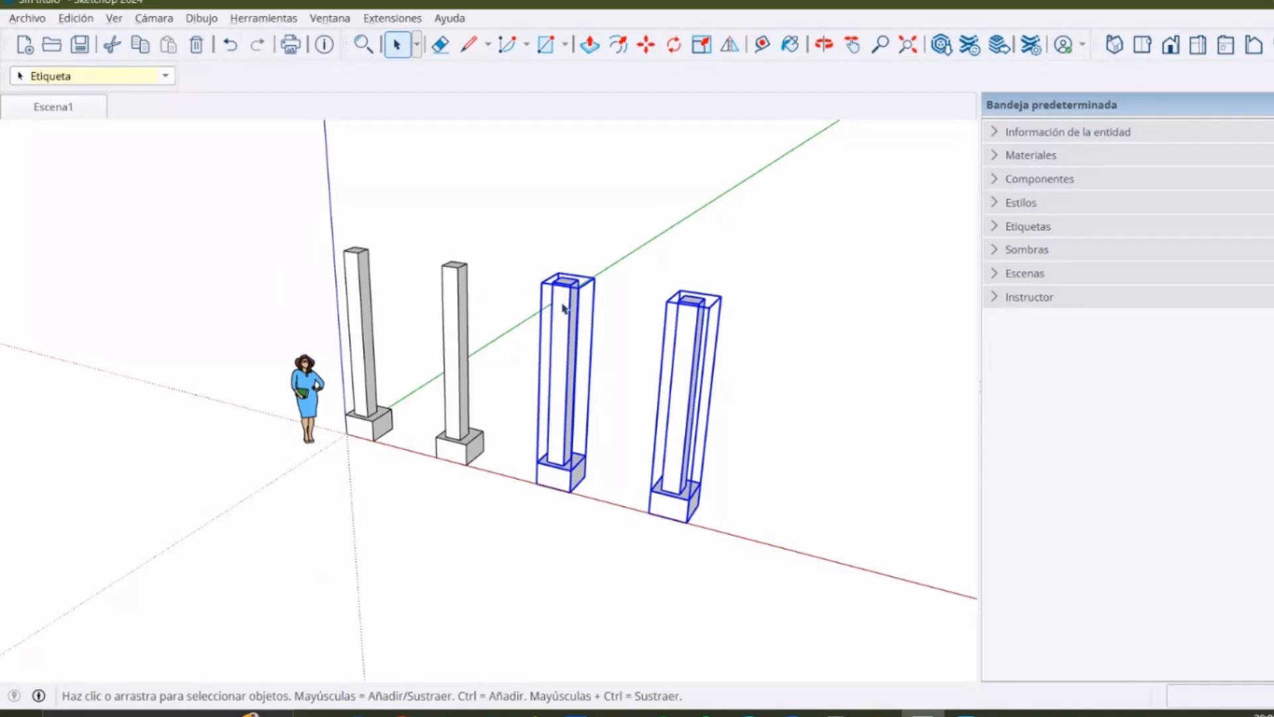
scroll(563, 308, "up", 1)
right_click(570, 365)
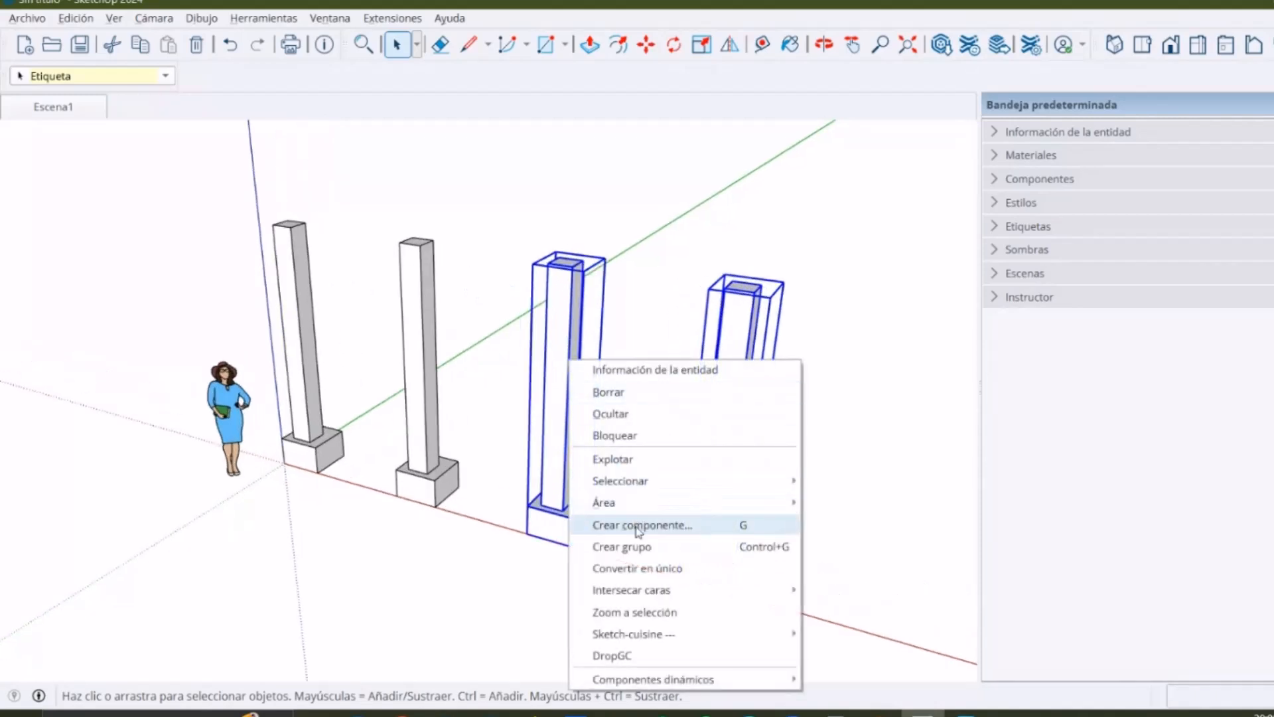
left_click(603, 568)
Inside the third component, extrude the column group's top face upward about 1.3 m, then leave the component and select both unique components
double_click(558, 277)
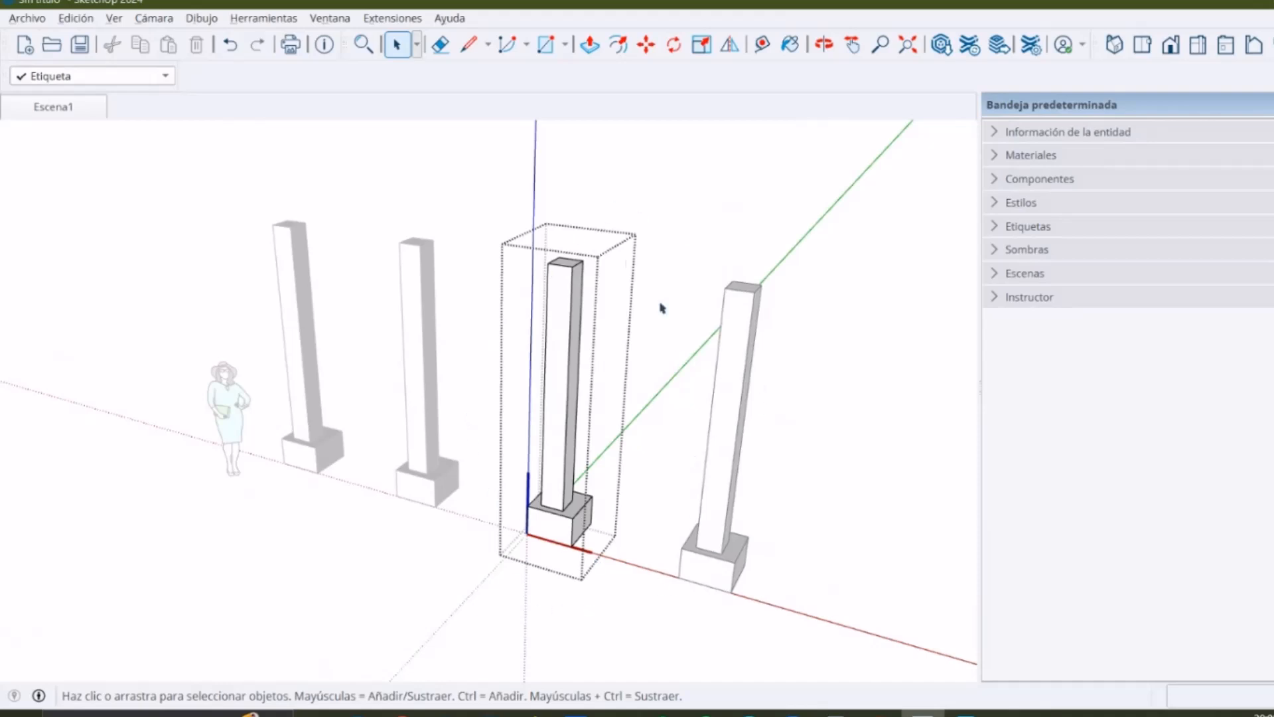
left_click(562, 428)
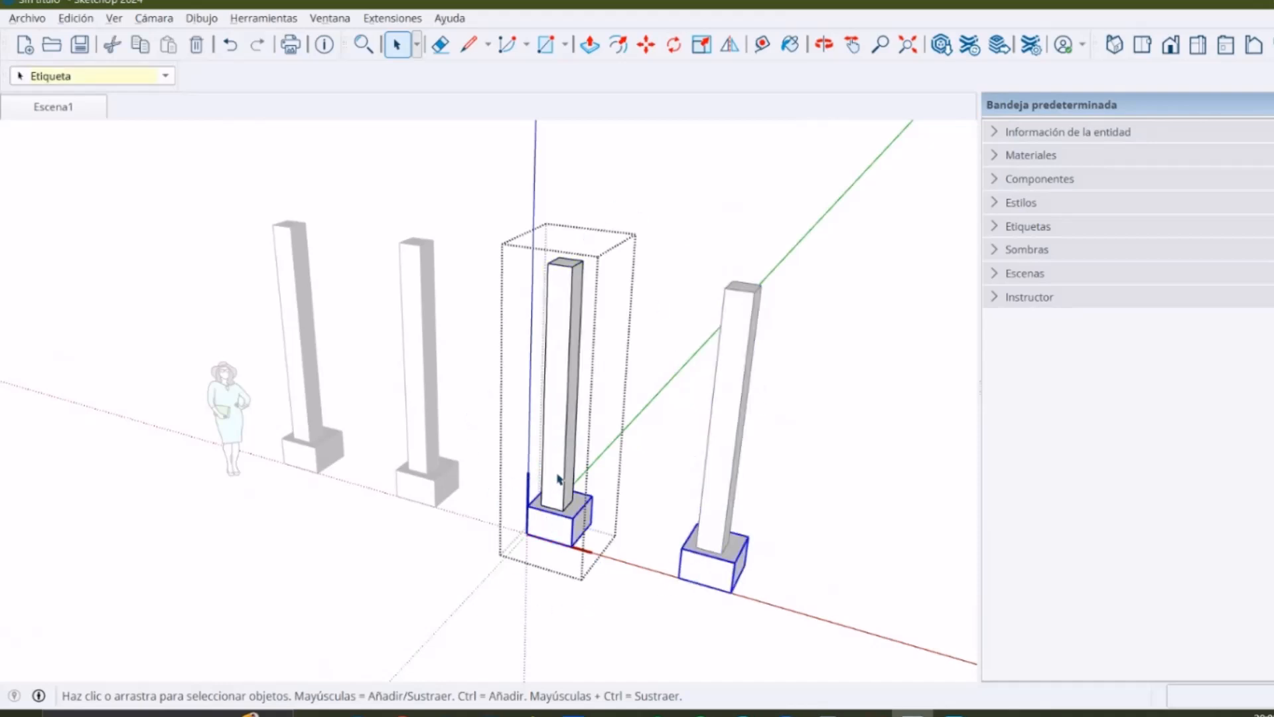
key("p")
left_click(565, 268)
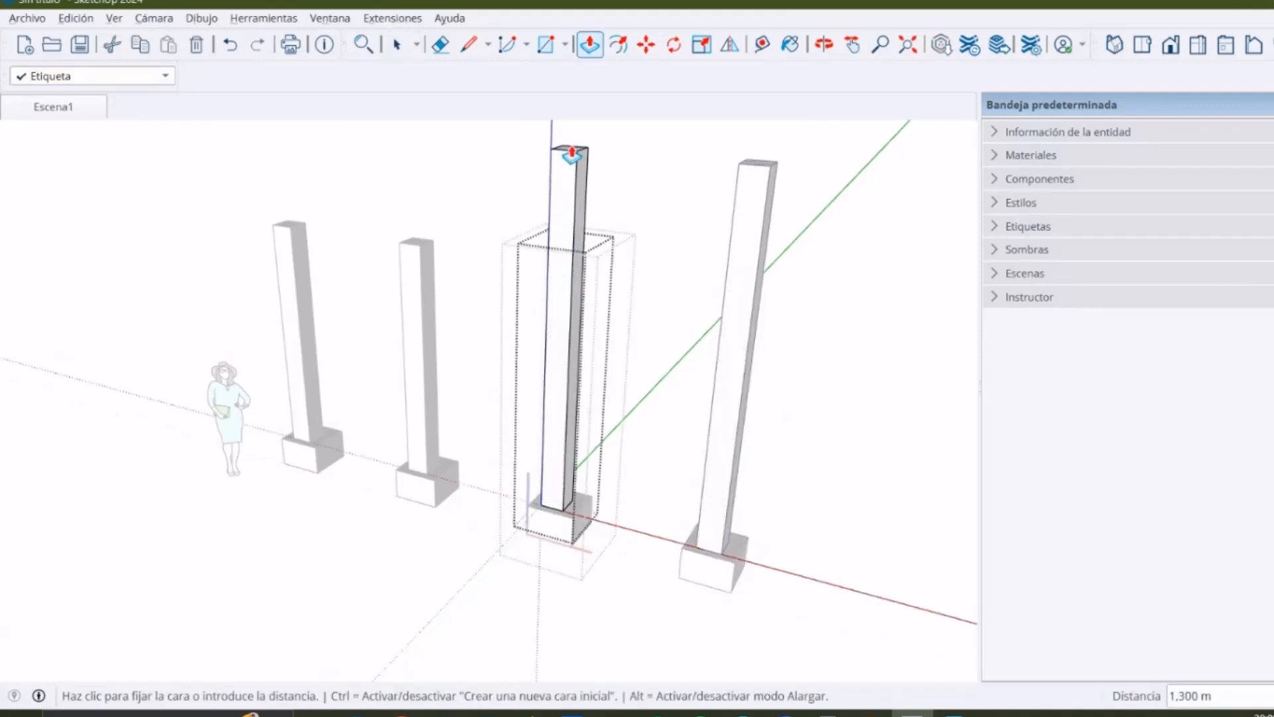
left_click(570, 148)
key("space")
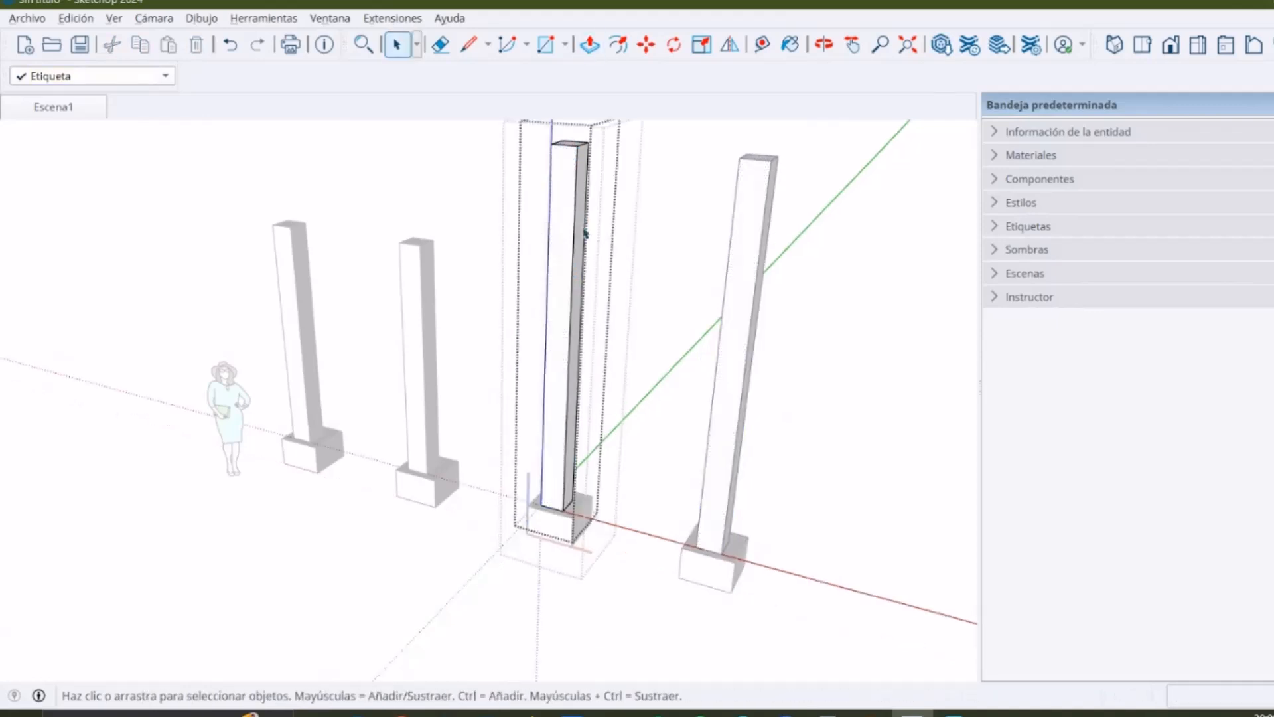
left_click(624, 521)
scroll(637, 531, "down", 1)
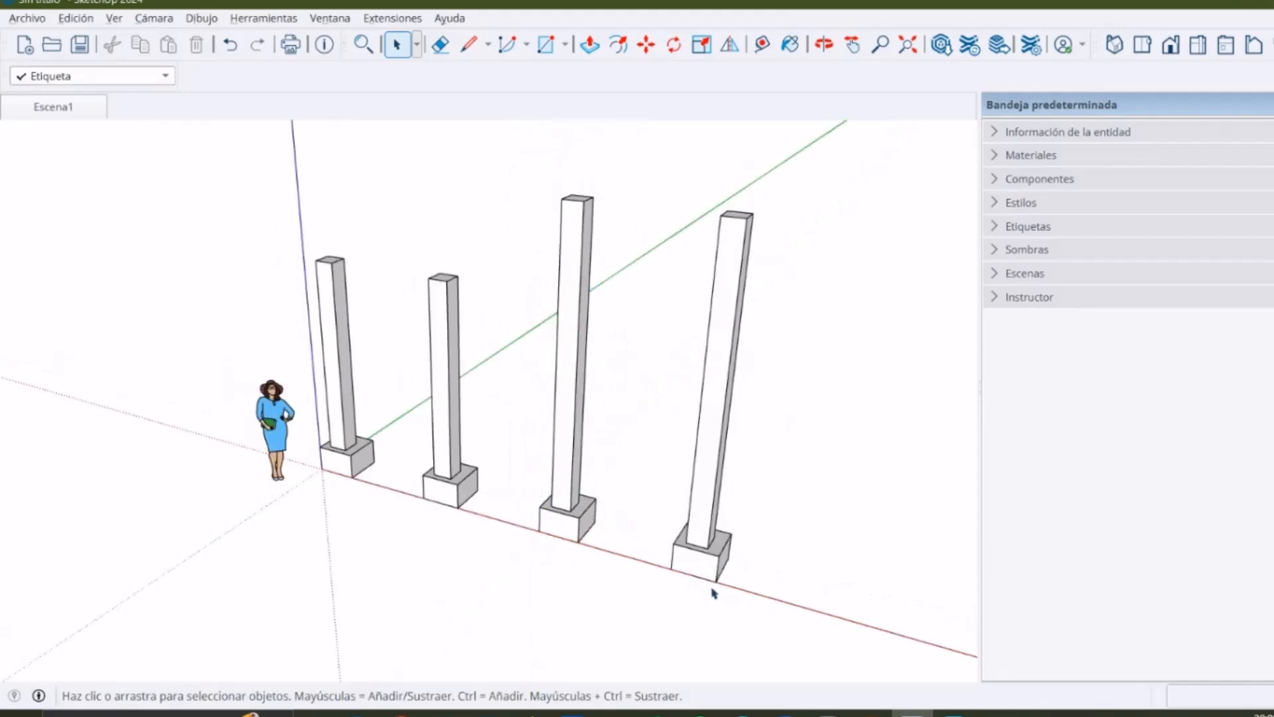
left_click_drag(550, 467, 551, 469)
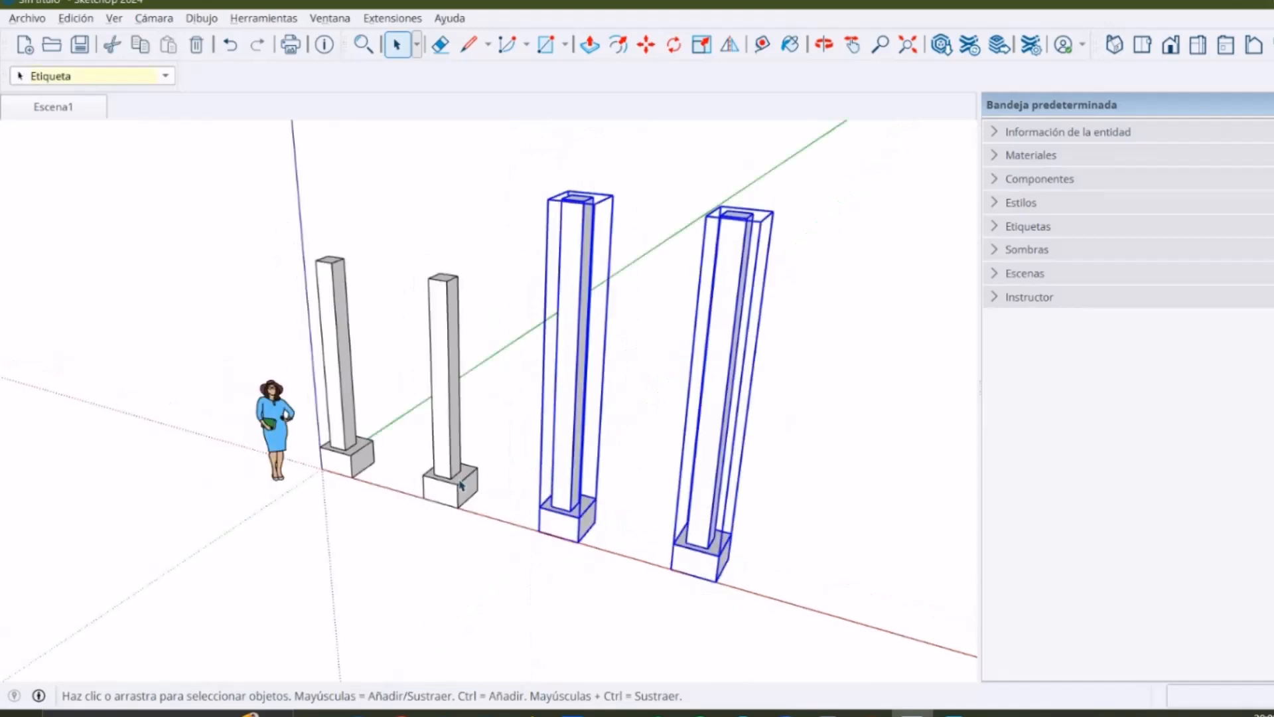
Delete the component copies along the red axis and explode the remaining component at the origin
key("Delete")
left_click(369, 447)
scroll(370, 447, "up", 3)
right_click(353, 443)
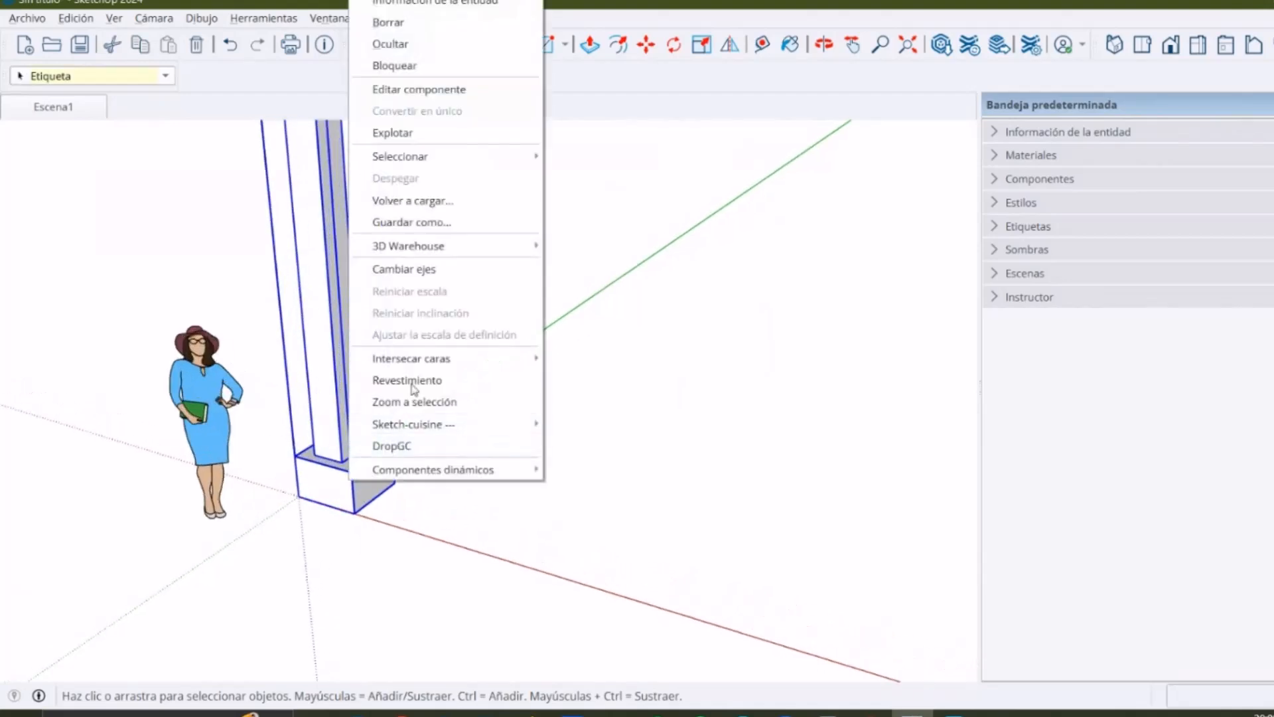
left_click(412, 133)
scroll(437, 519, "down", 3)
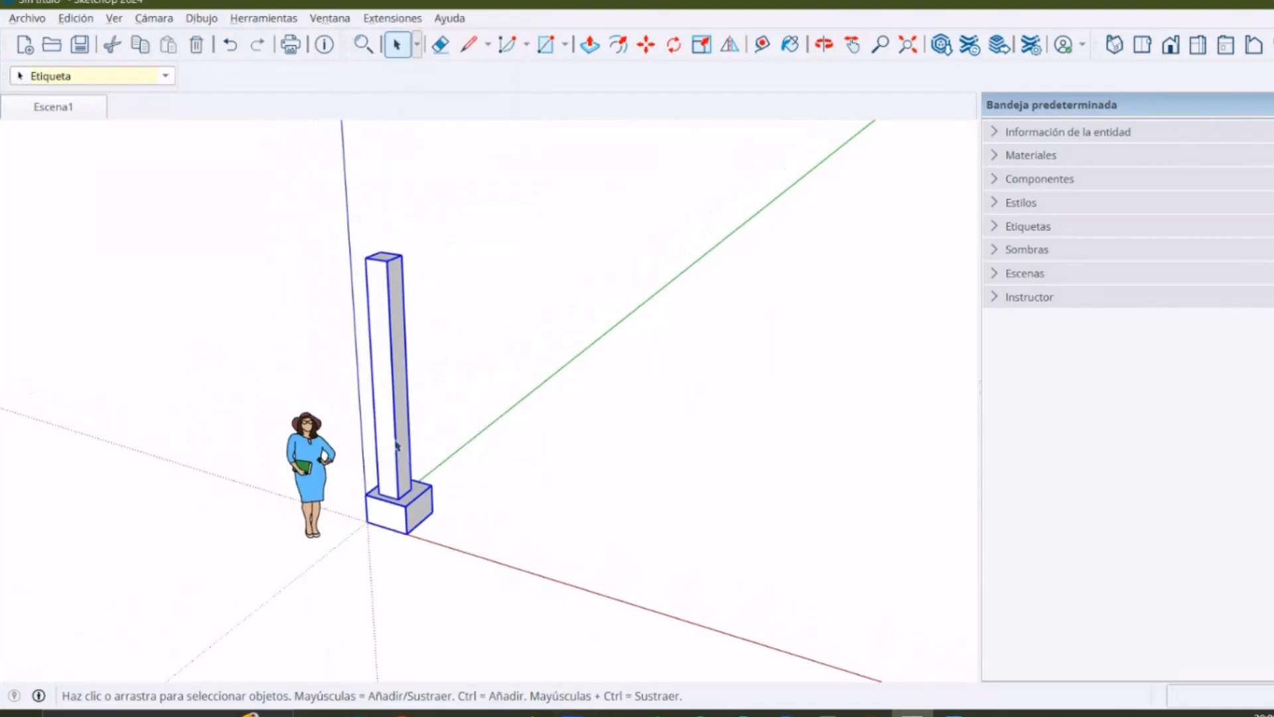
scroll(385, 461, "up", 3)
scroll(388, 474, "down", 2)
middle_click_drag(395, 466, 387, 431)
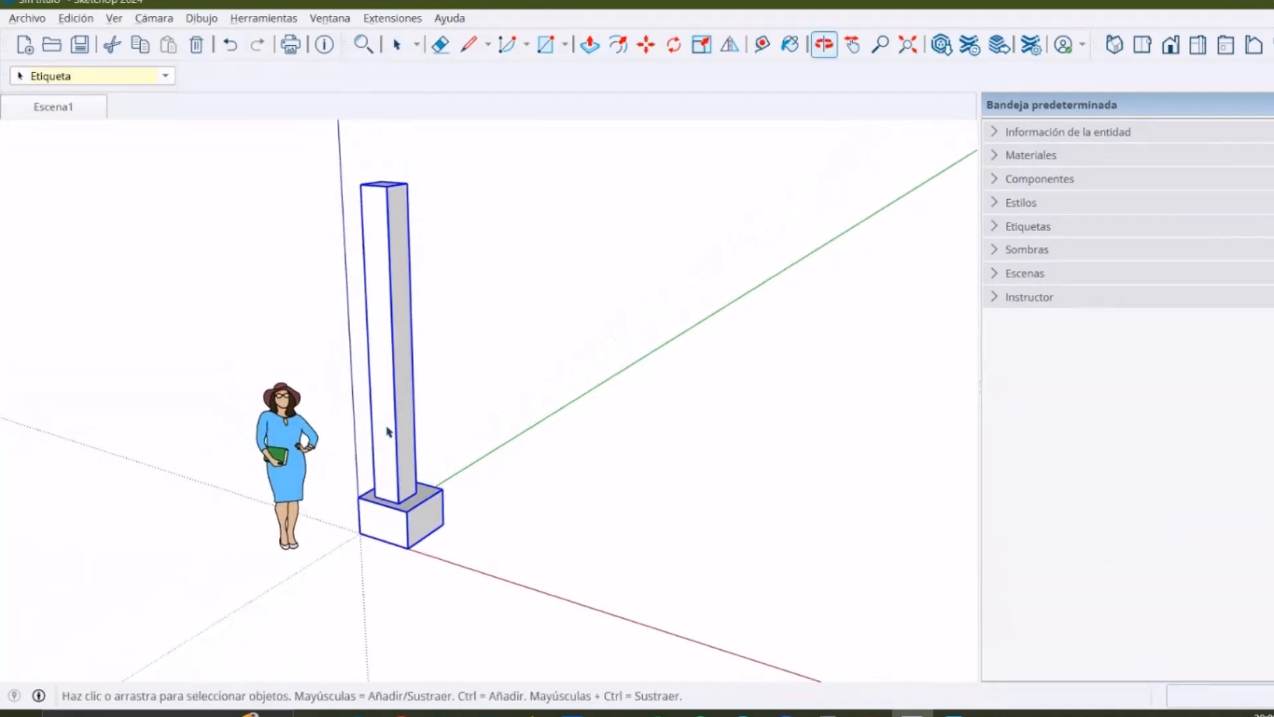
Turn the block group and the column group into two separate components with the default settings
right_click(388, 407)
left_click(371, 401)
left_click(401, 432)
left_click(410, 527)
left_click(401, 468)
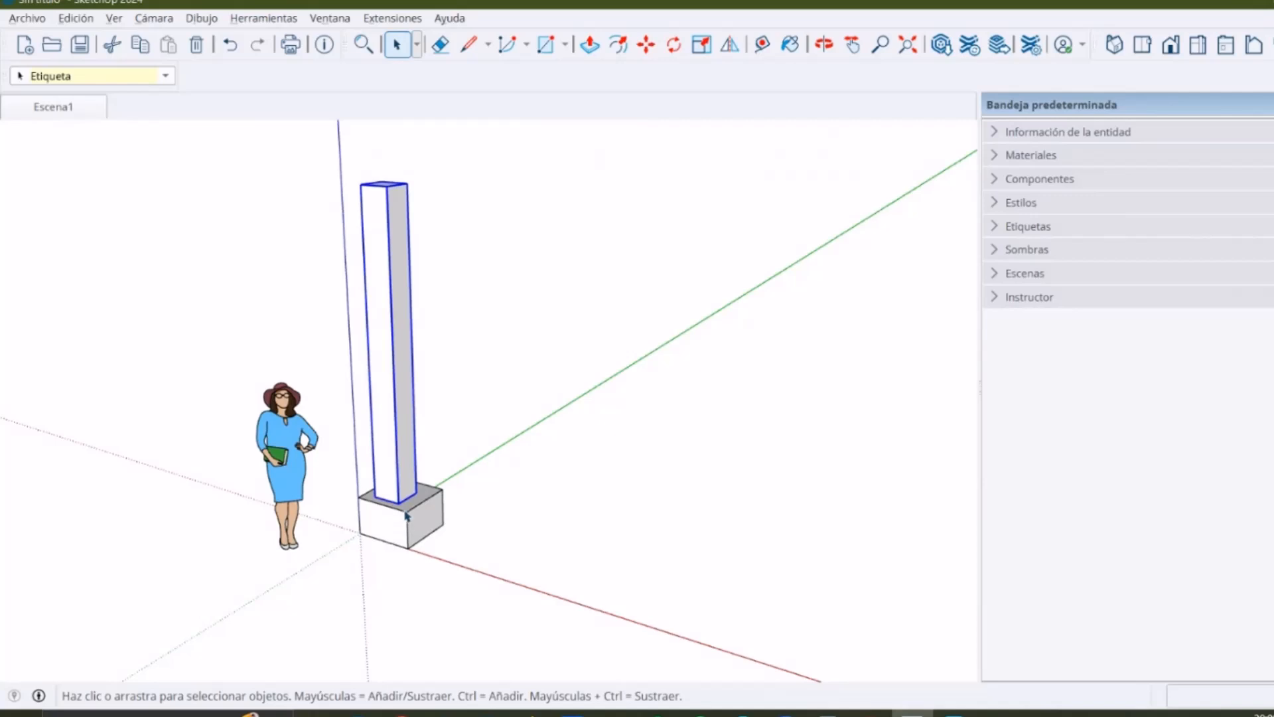
left_click(415, 521)
key("g")
key("Return")
left_click(401, 427)
key("g")
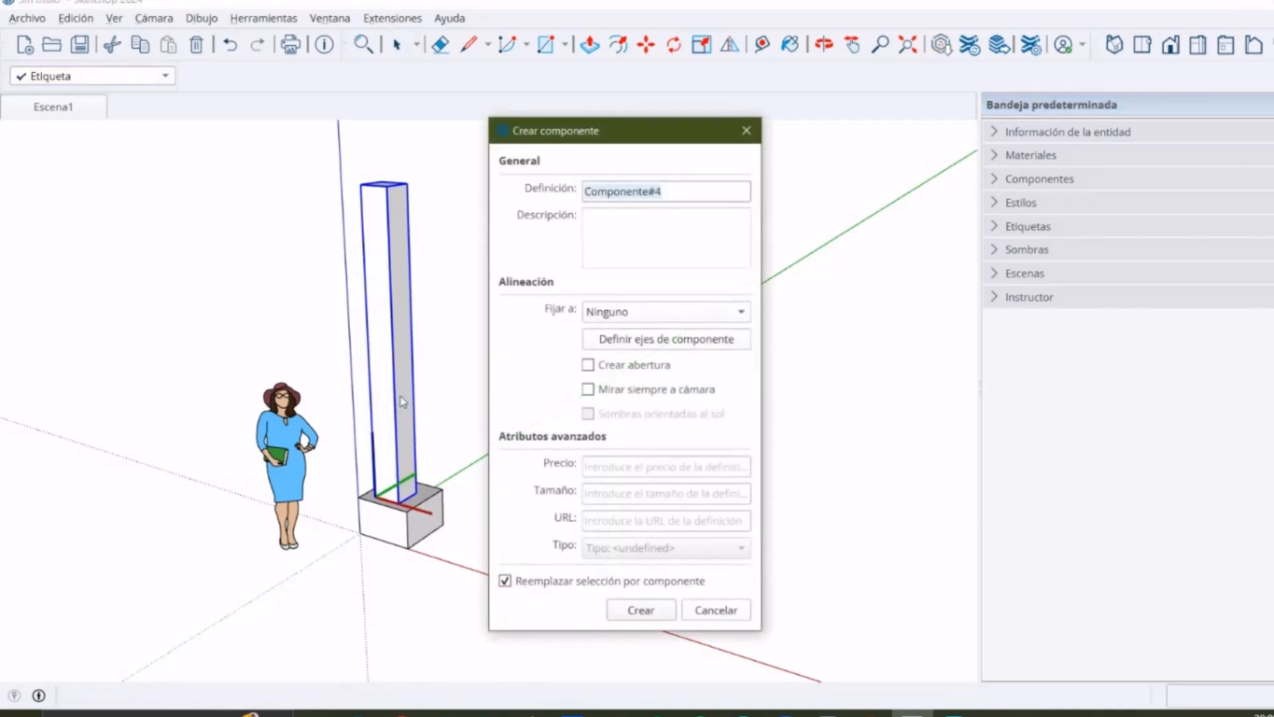
key("Return")
Select the block and column components together and nest them in one new component with the default settings
left_click_drag(538, 590, 357, 300)
key("g")
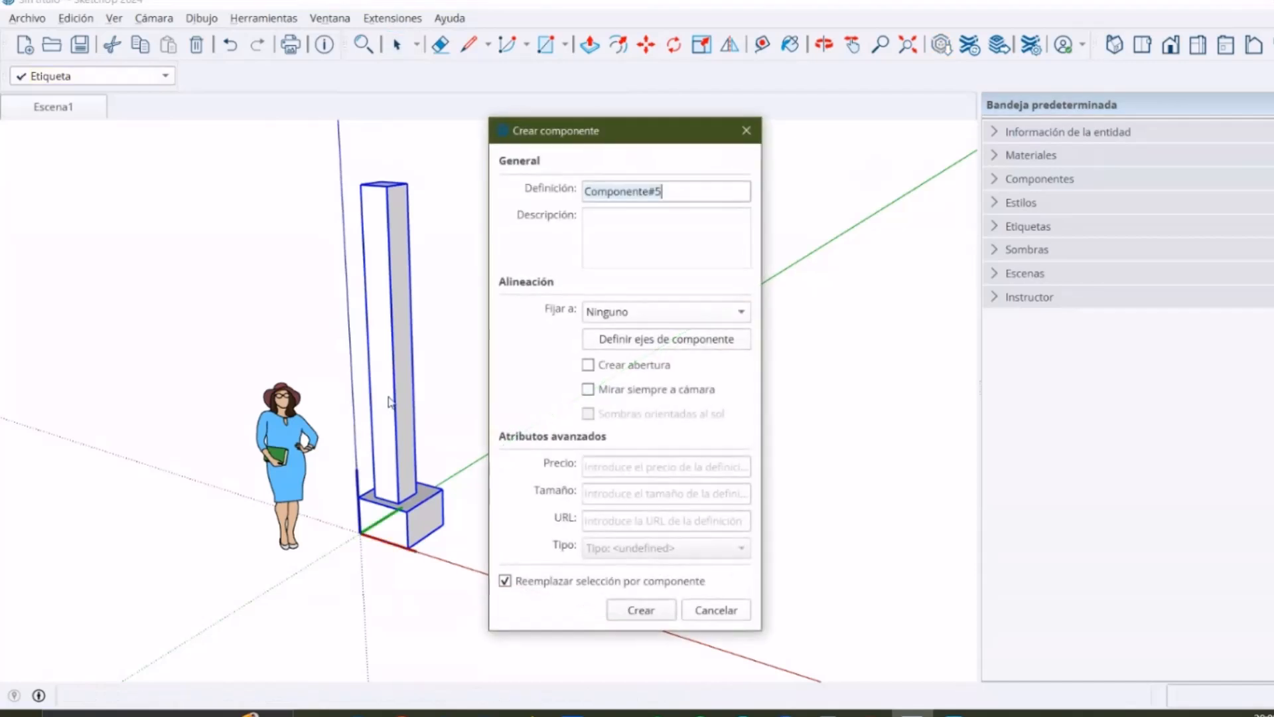
key("Return")
Copy the nested component along the red axis, and copy that copy onward as an array of two, making four in a row
scroll(425, 481, "down", 2)
key("m")
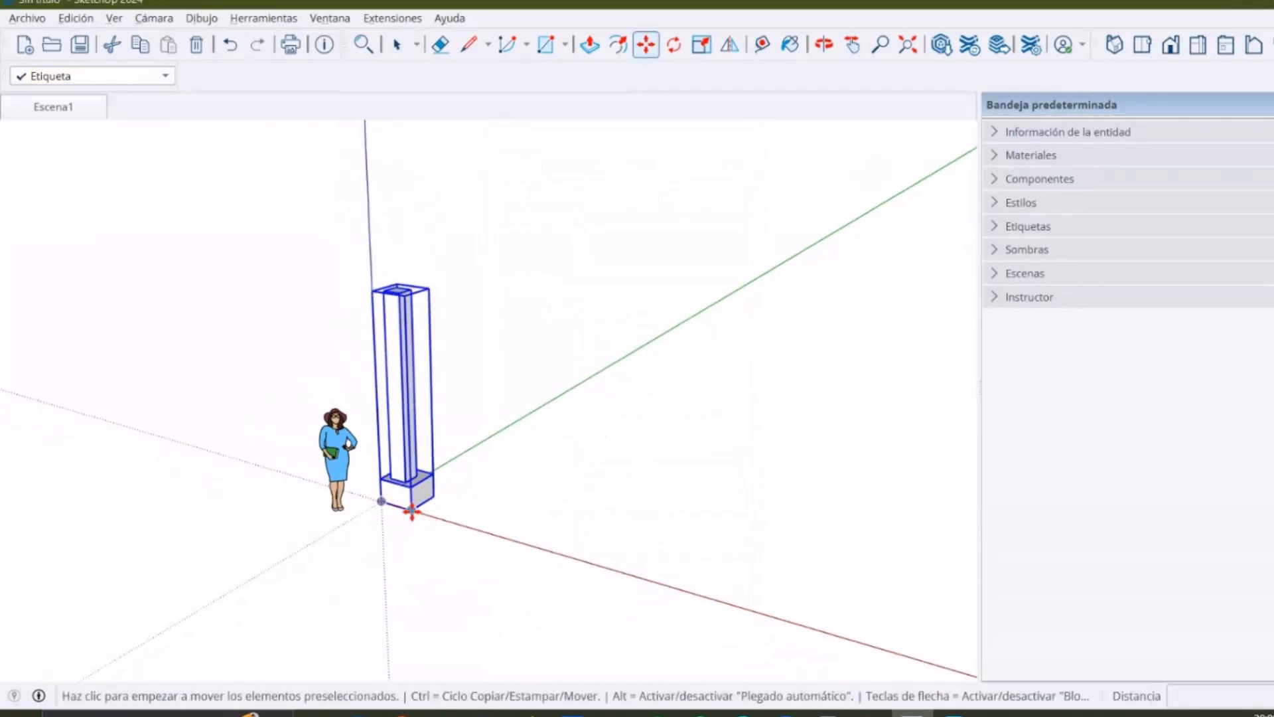
key("ctrl")
left_click(409, 512)
left_click(526, 545)
left_click(526, 545)
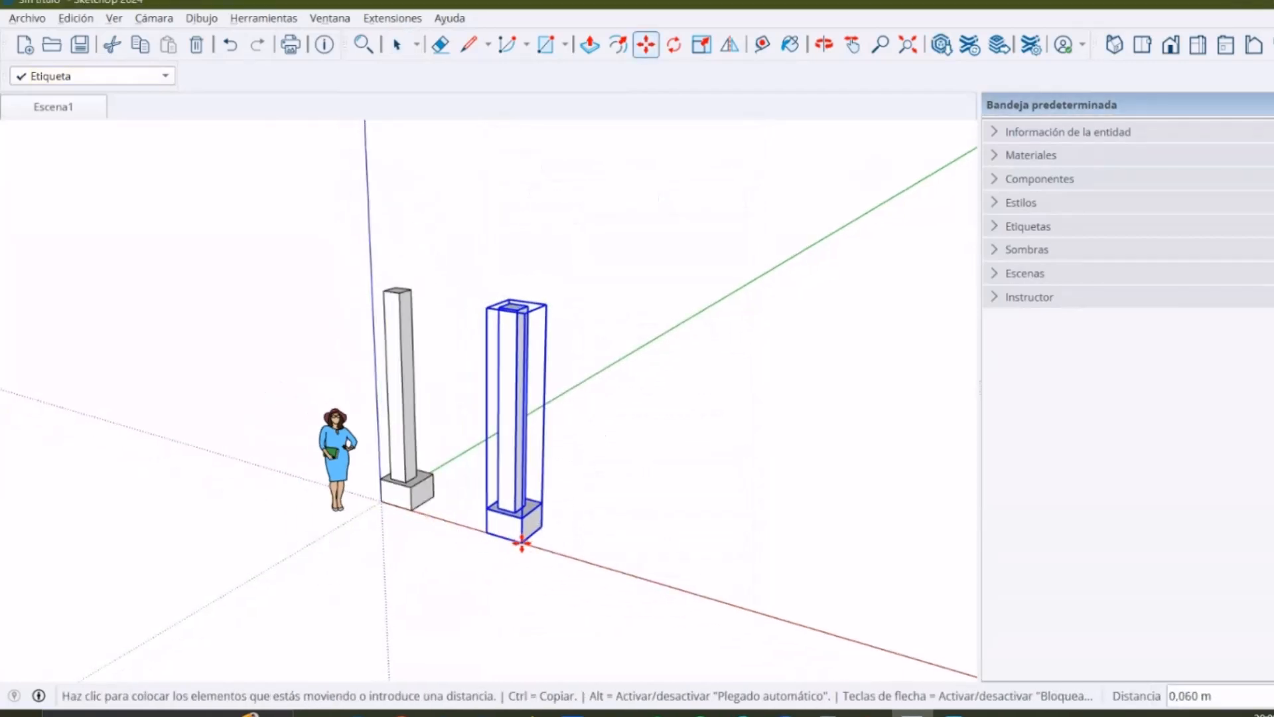
key("ctrl")
left_click(647, 584)
type("x2")
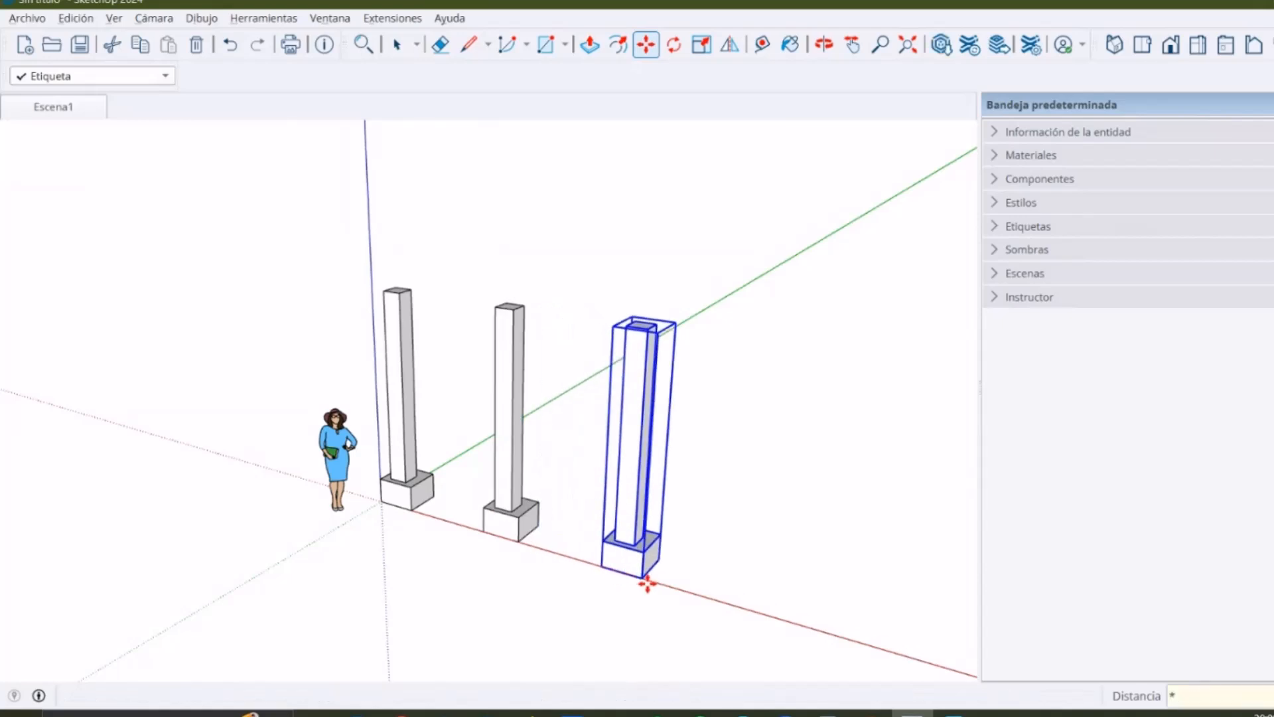
key("Return")
Select the two components farthest from the origin and make them unique
key("space")
left_click_drag(906, 465, 634, 324)
right_click(634, 349)
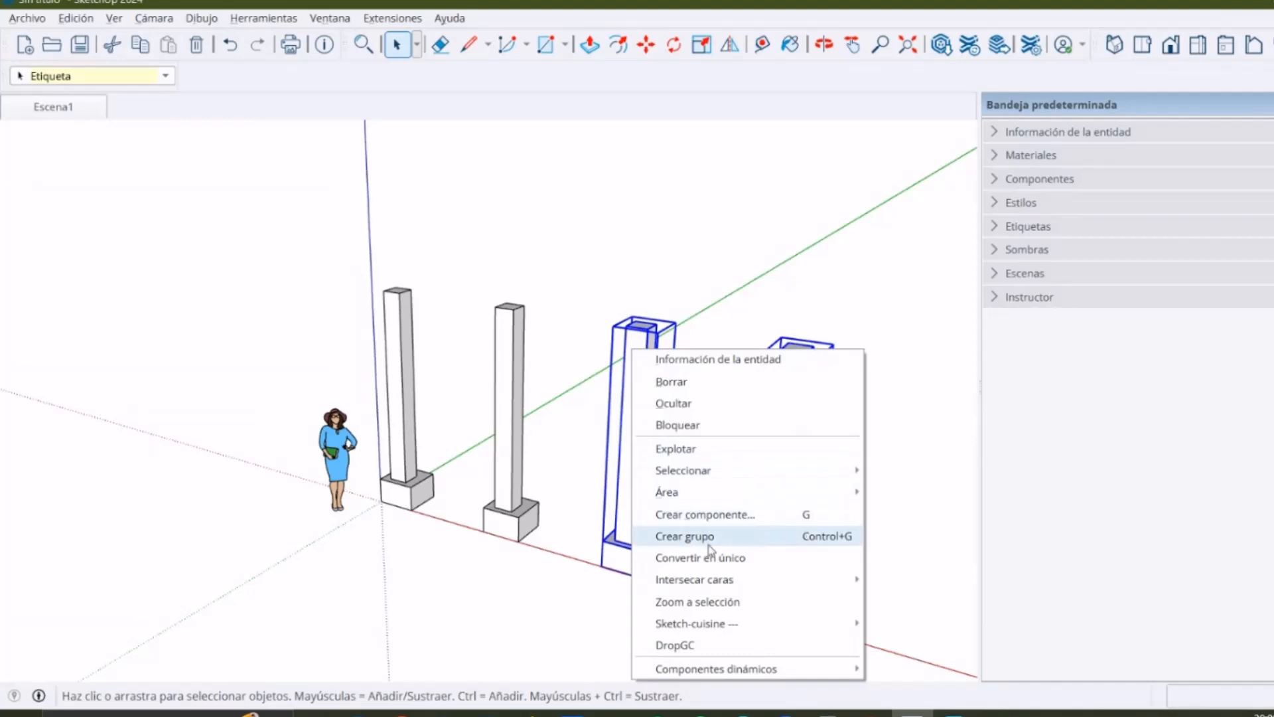
left_click(722, 563)
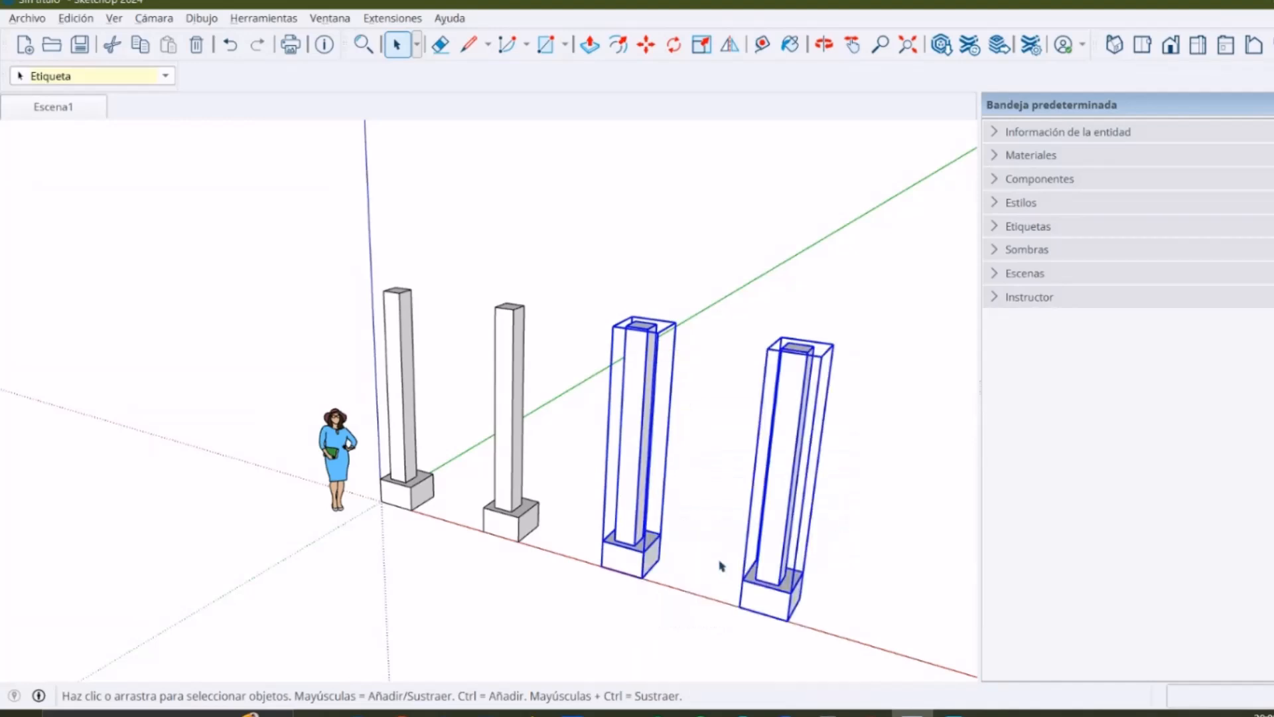
Try to extrude the top face of the nested column upward inside the third component
double_click(638, 365)
left_click(652, 382)
scroll(636, 354, "up", 2)
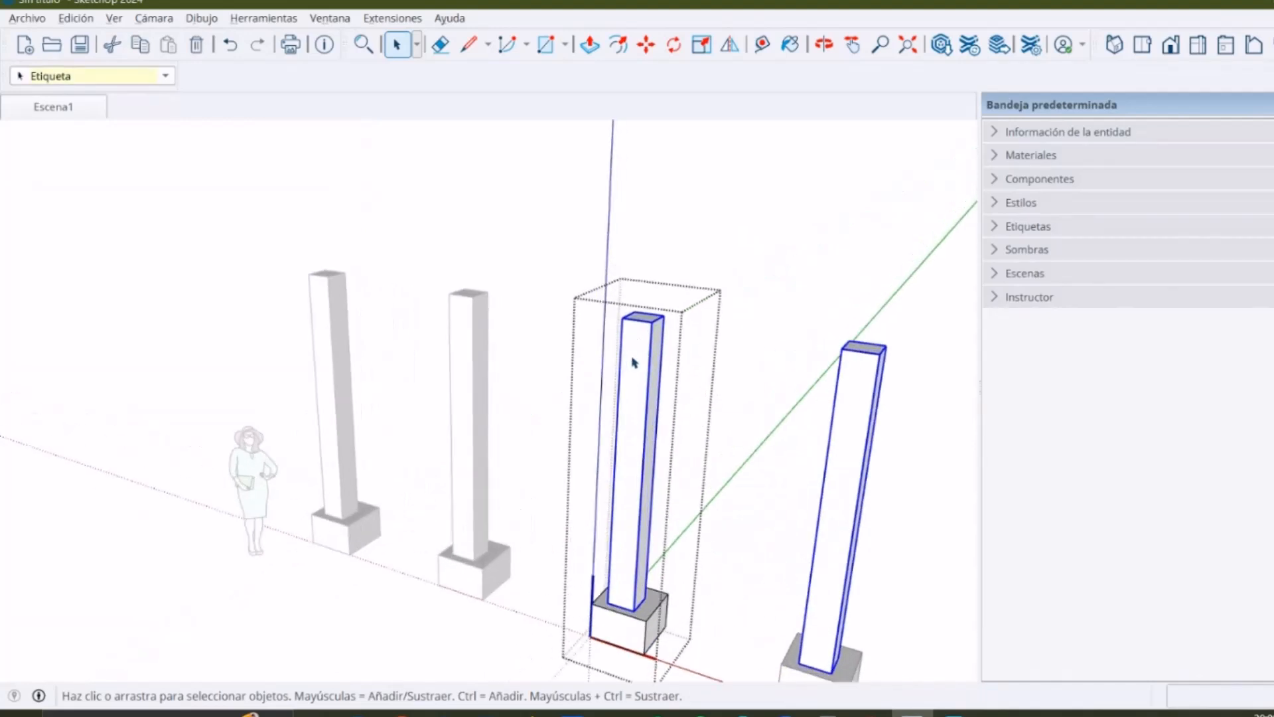
key("p")
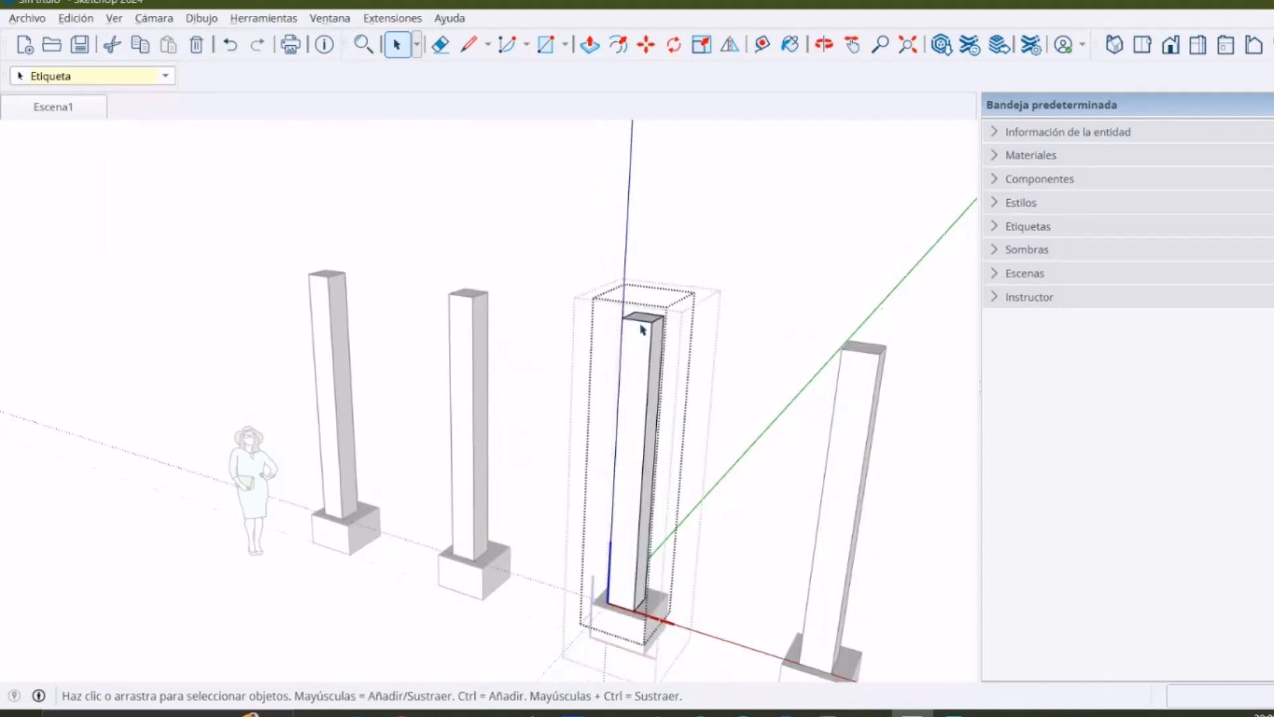
left_click(644, 323)
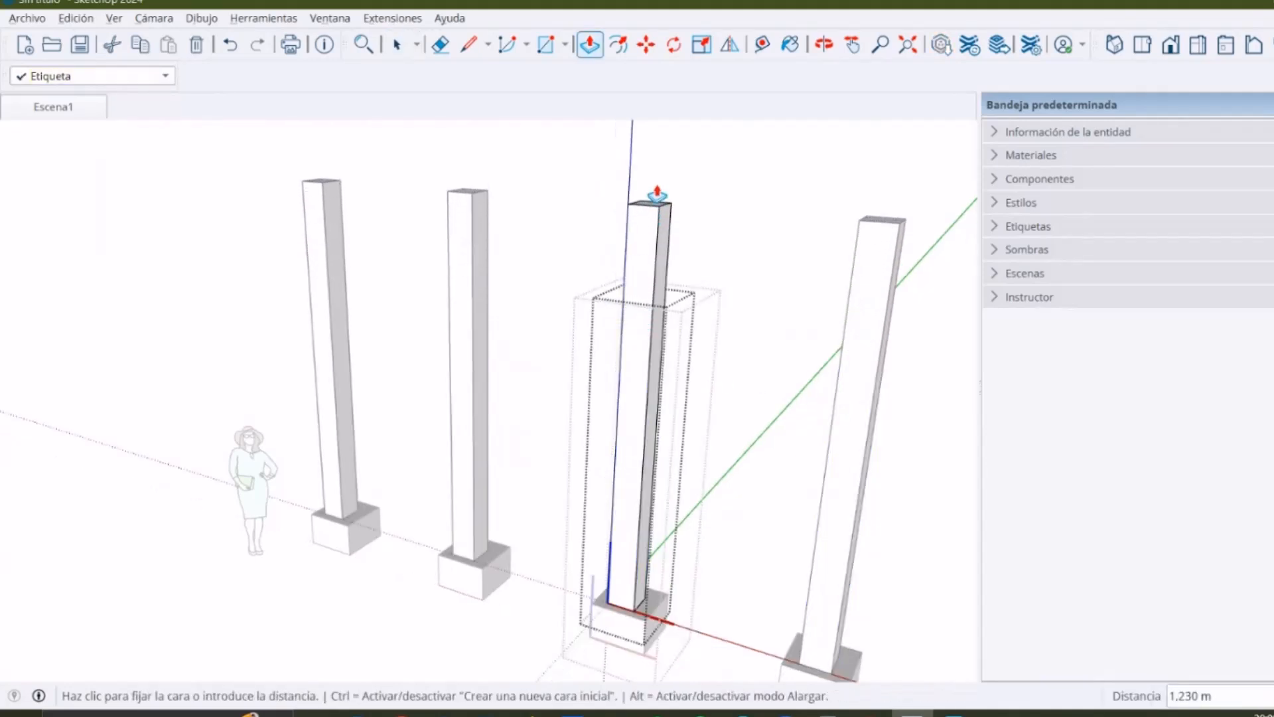
scroll(654, 251, "down", 4)
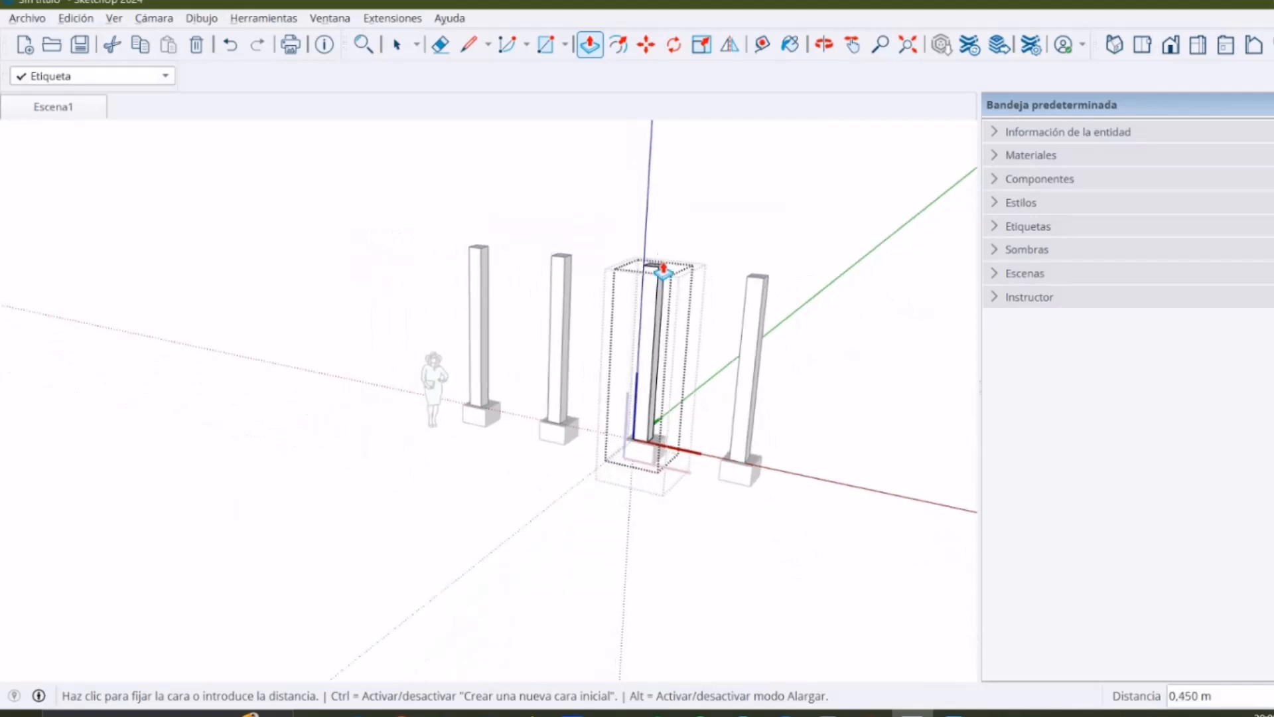
scroll(660, 240, "up", 2)
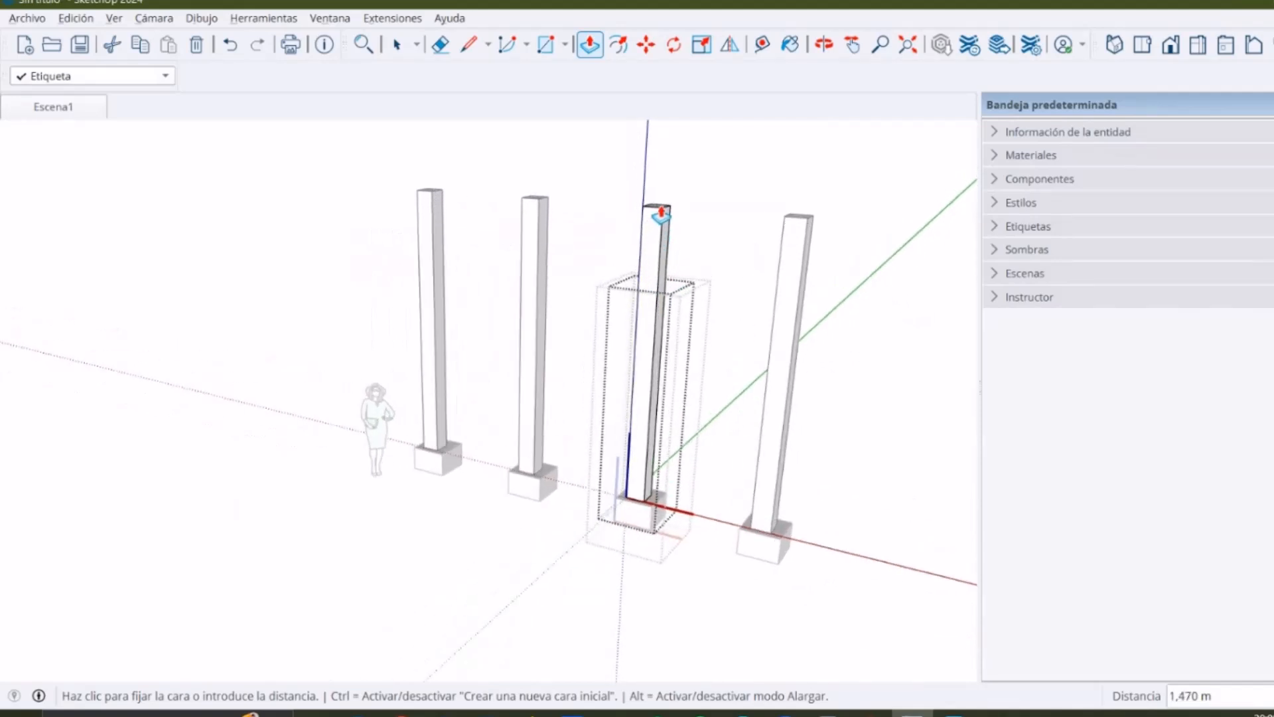
key("Escape")
Select the nested column and the nested block in turn to check their linked copies, and leave the third component
key("space")
left_click(654, 369)
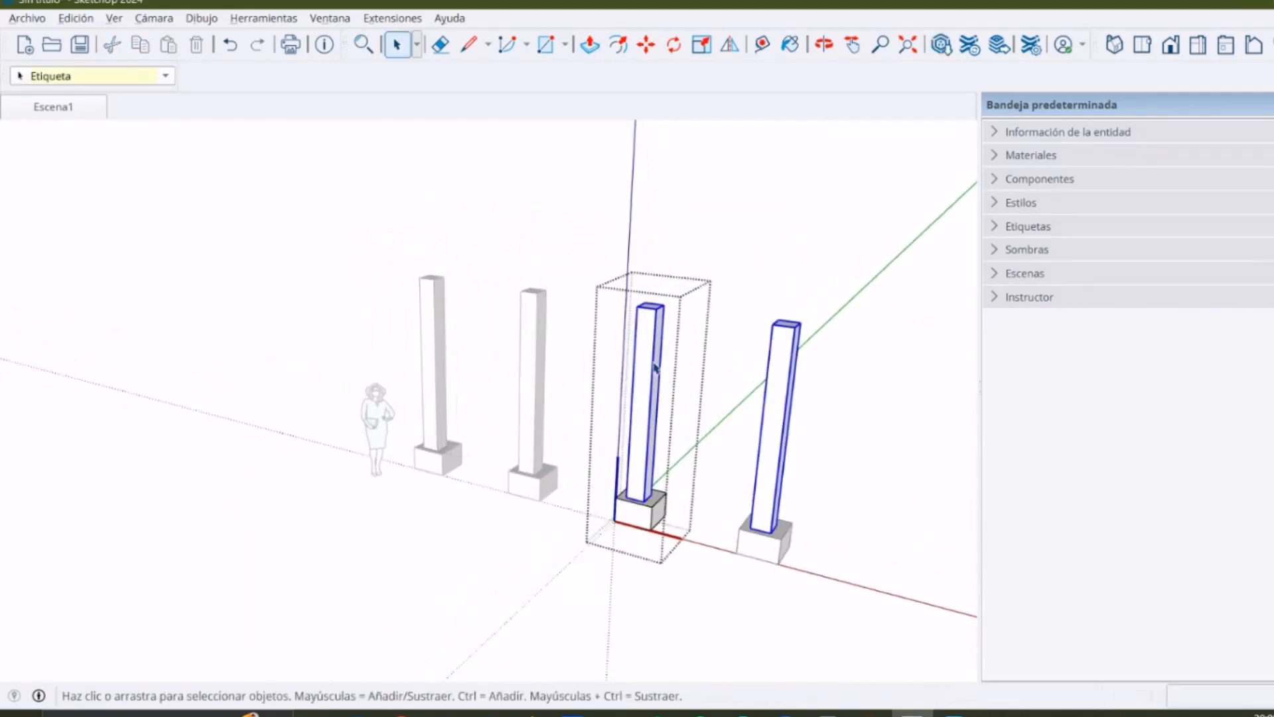
left_click_drag(758, 462, 614, 351)
left_click(636, 406)
left_click(646, 515)
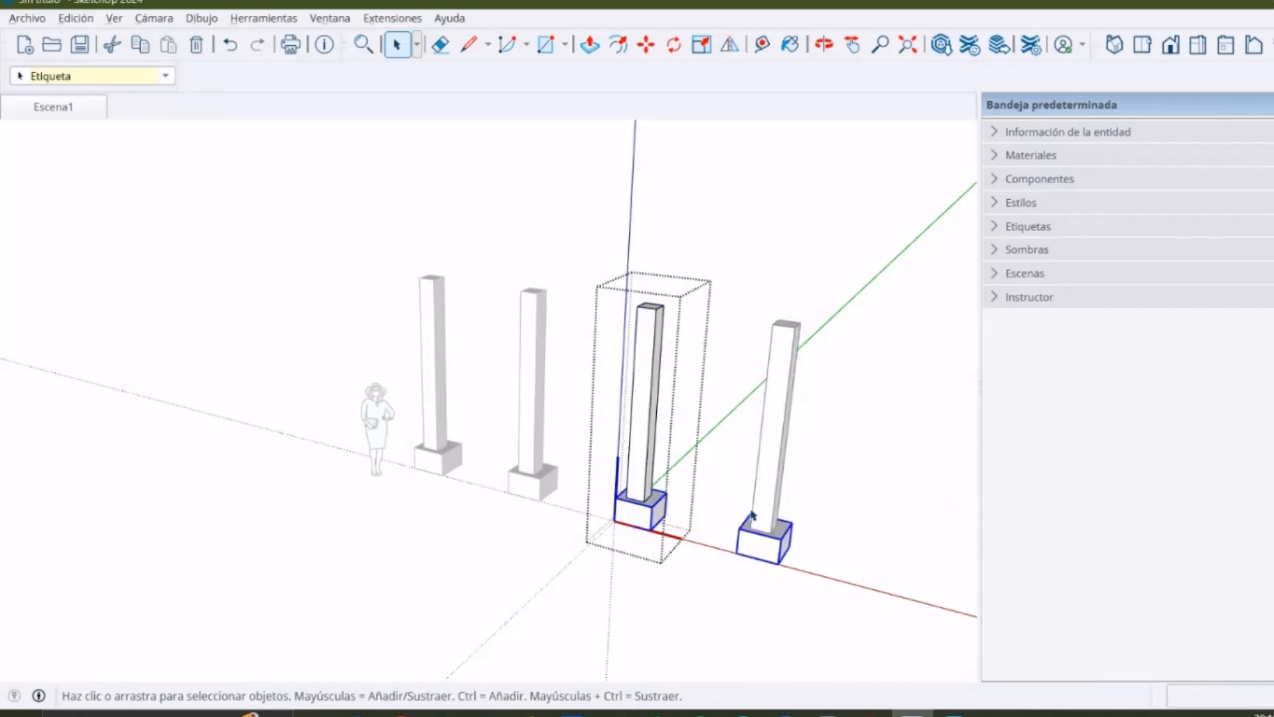
left_click(796, 558)
left_click(616, 406)
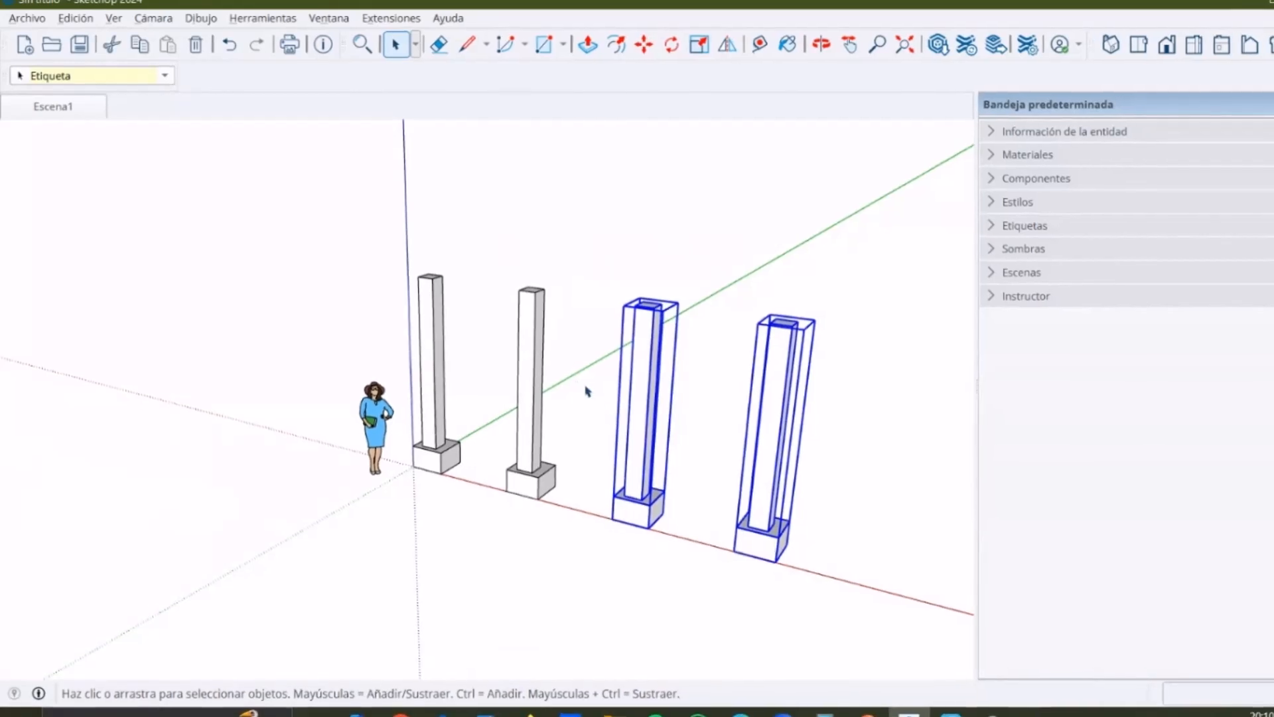
Delete the two unique components, the second component and the original at the origin
key("Delete")
left_click(521, 453)
key("Delete")
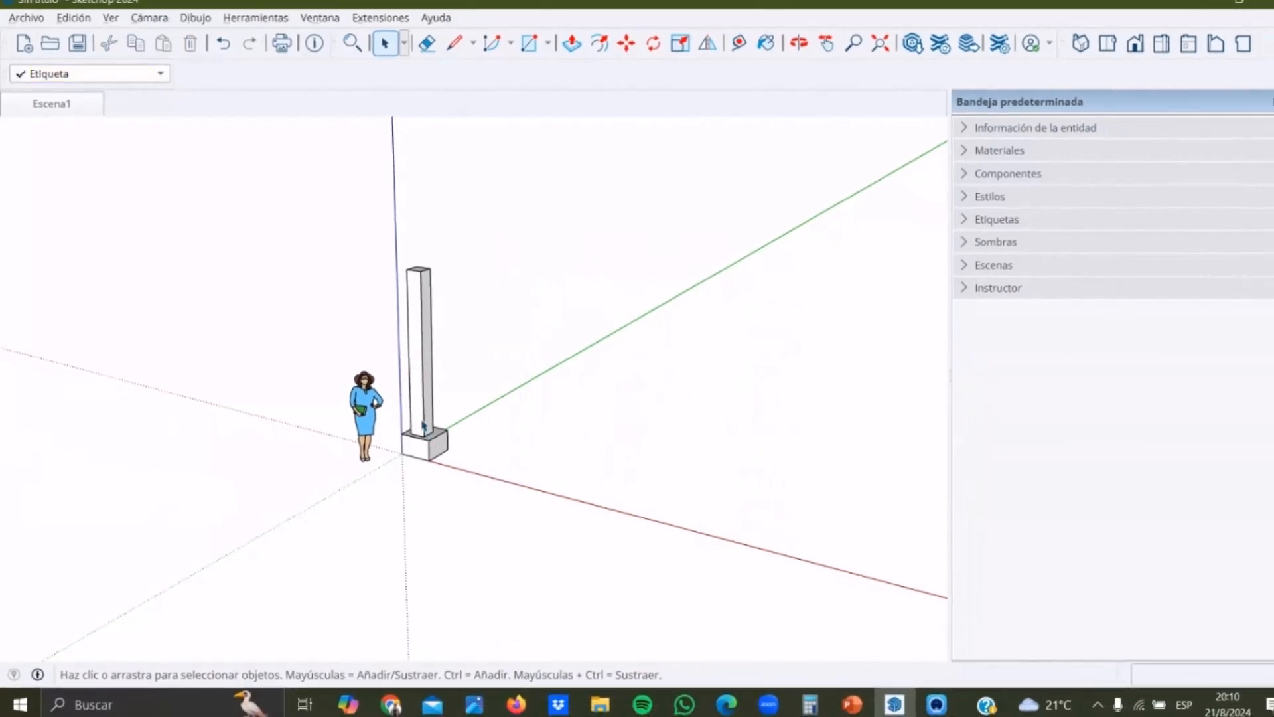
left_click(422, 423)
scroll(433, 453, "up", 5)
scroll(446, 546, "down", 4)
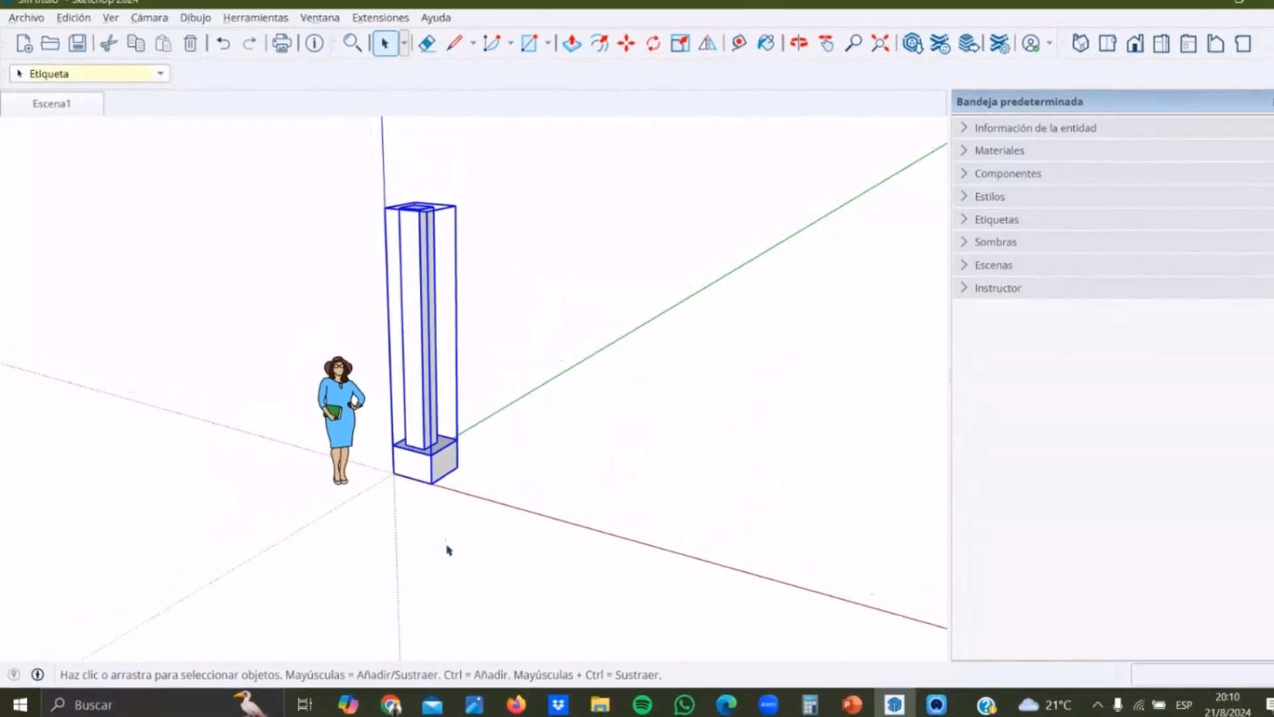
scroll(448, 285, "up", 3)
scroll(435, 312, "down", 2)
scroll(415, 336, "up", 3)
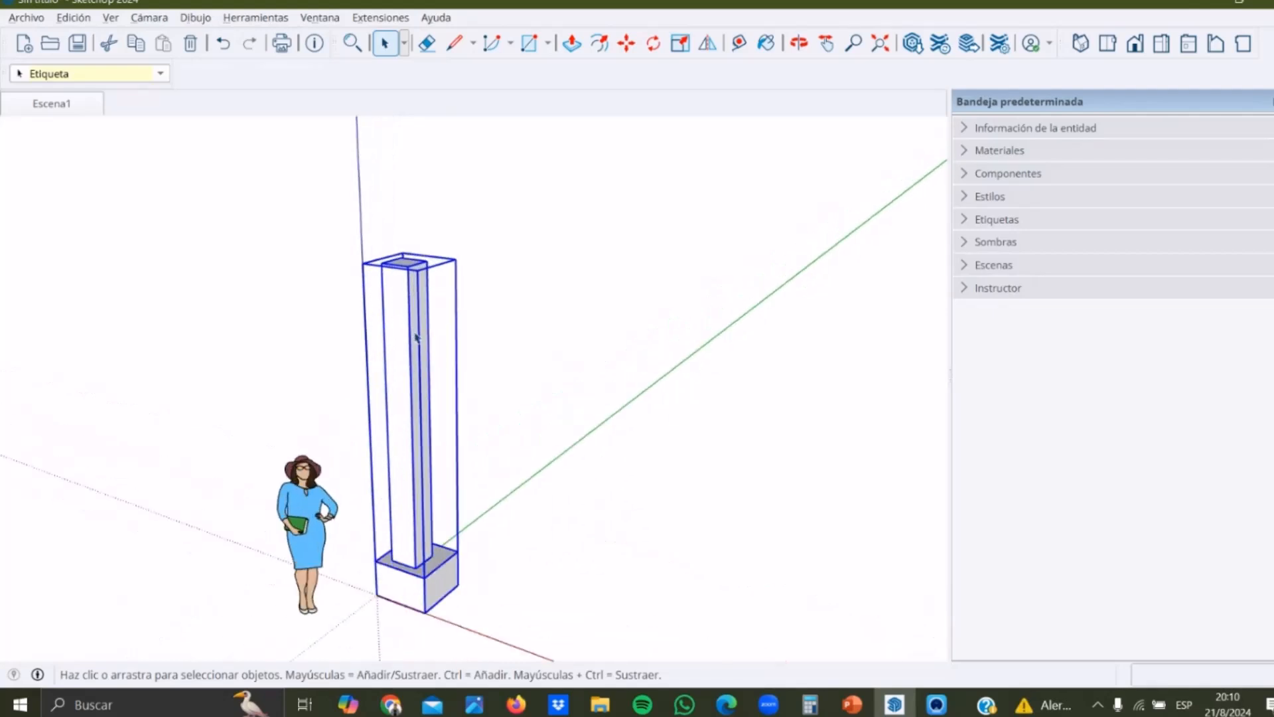
key("Delete")
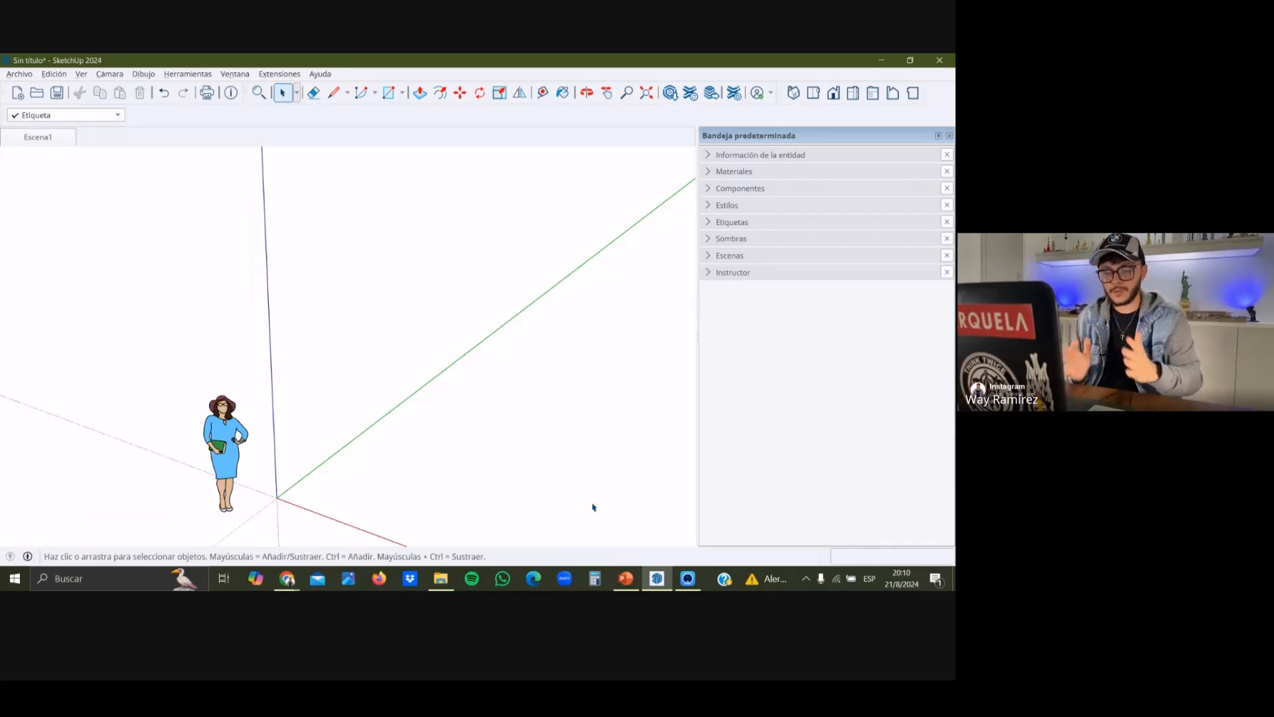
Switch to the PowerPoint presentation, select slide 4 with the distributor's contact details and start the slide show from it
mouse_move(625, 578)
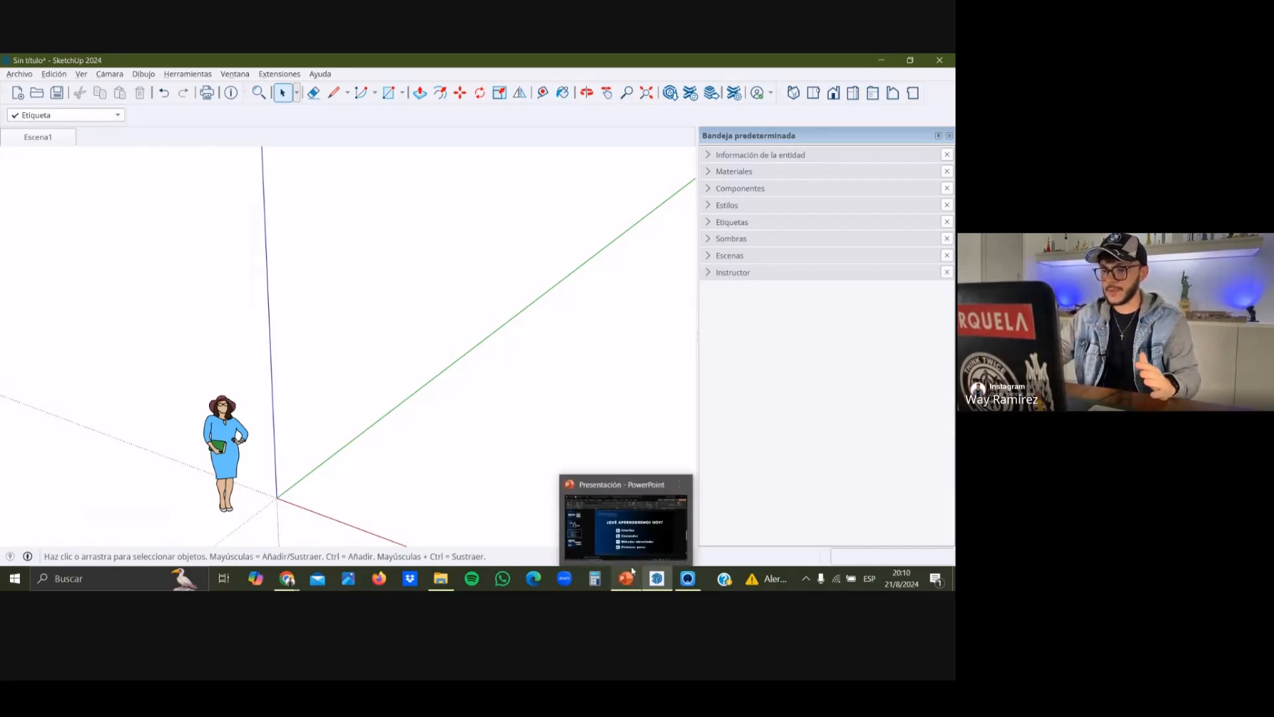
left_click(634, 551)
left_click(80, 451)
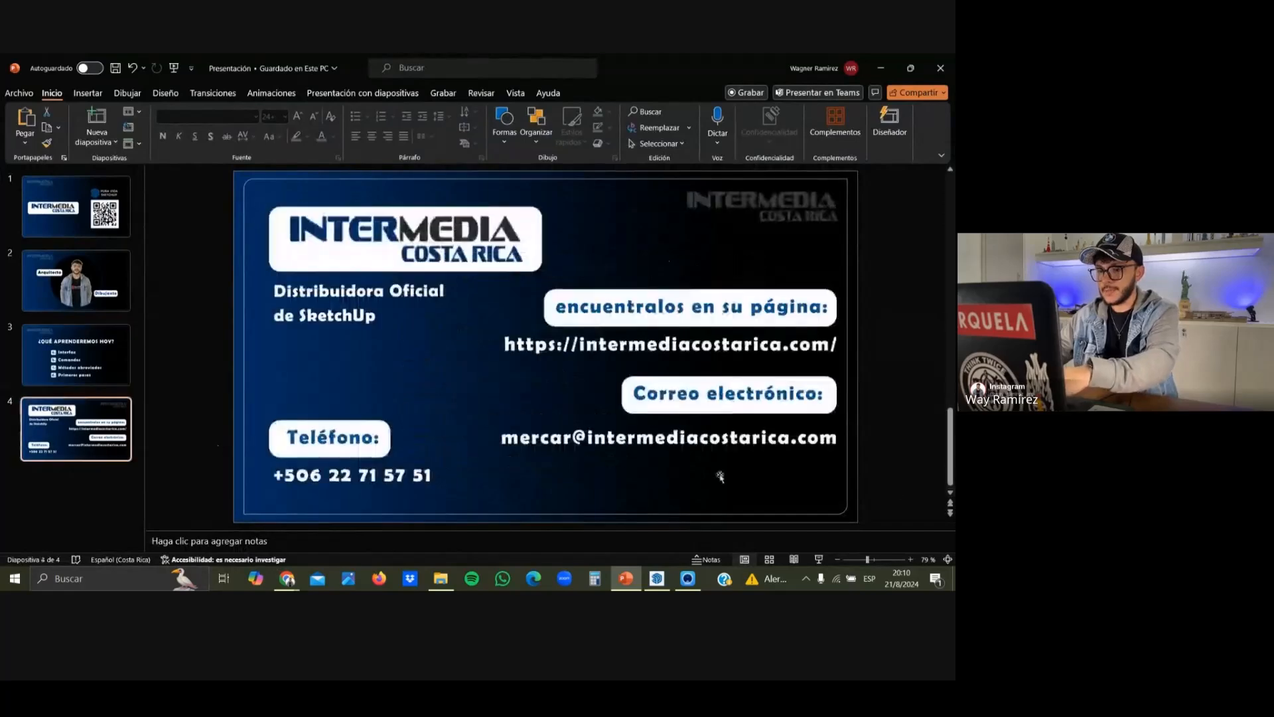
left_click(819, 560)
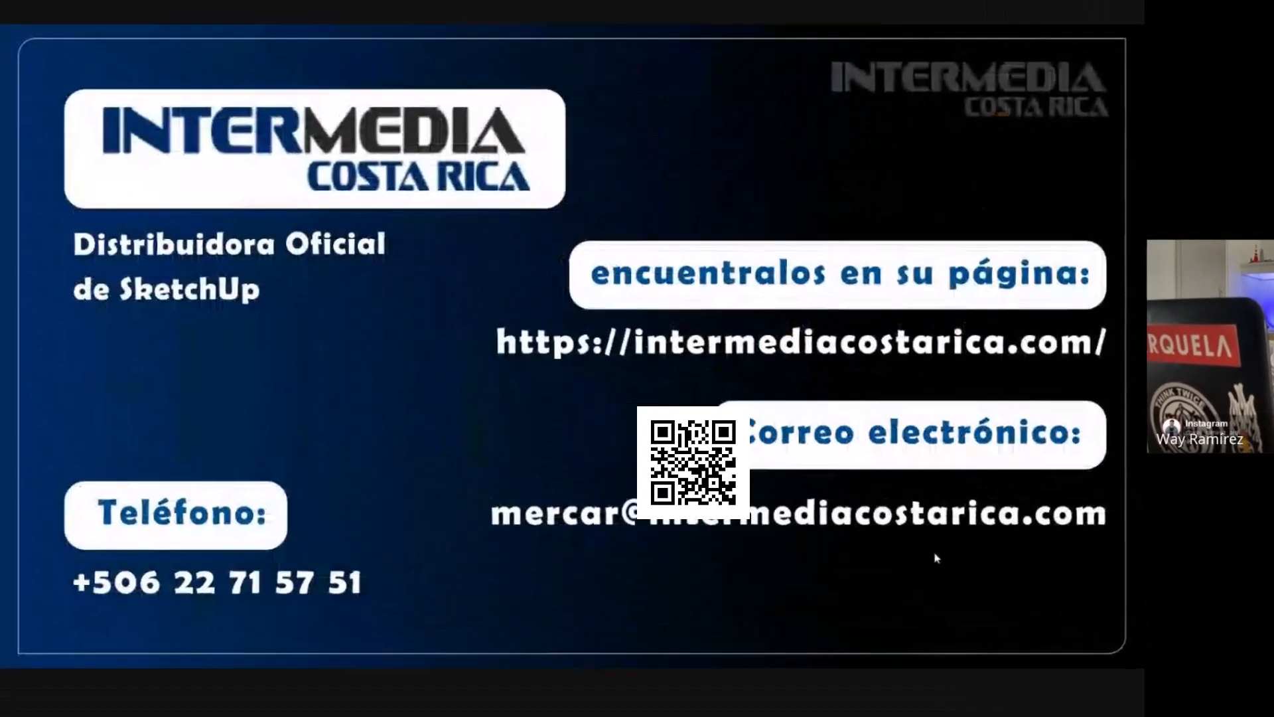